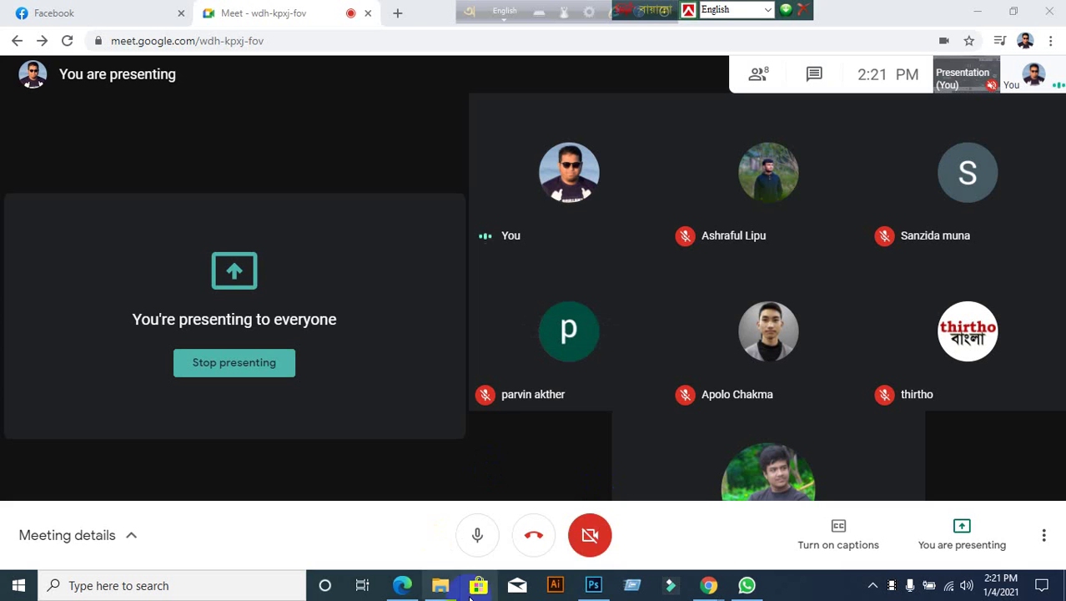
Admit the waiting participant in the Google Meet call, then return to the blank Untitled-1 Photoshop document
{"action": "left_click", "coordinate": [594, 585]}
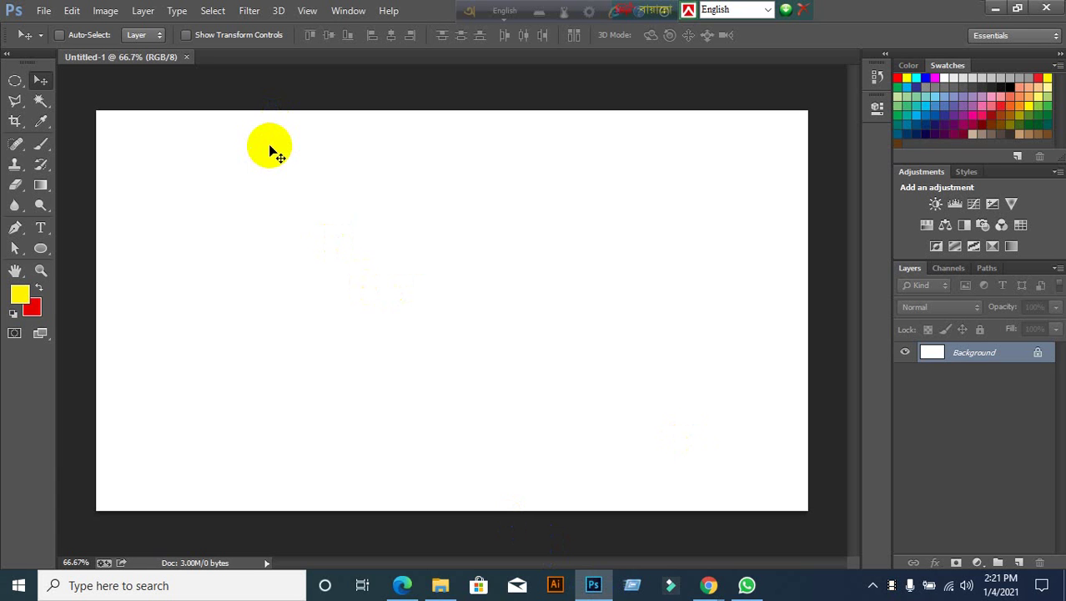
{"action": "left_click", "coordinate": [709, 585]}
{"action": "left_click", "coordinate": [674, 564]}
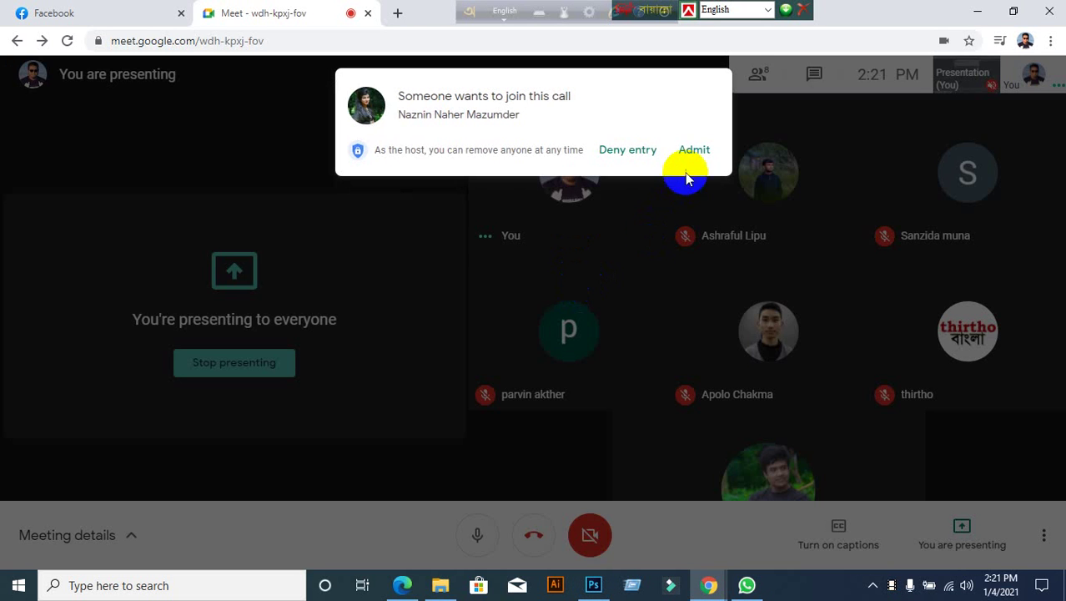
{"action": "left_click", "coordinate": [684, 155]}
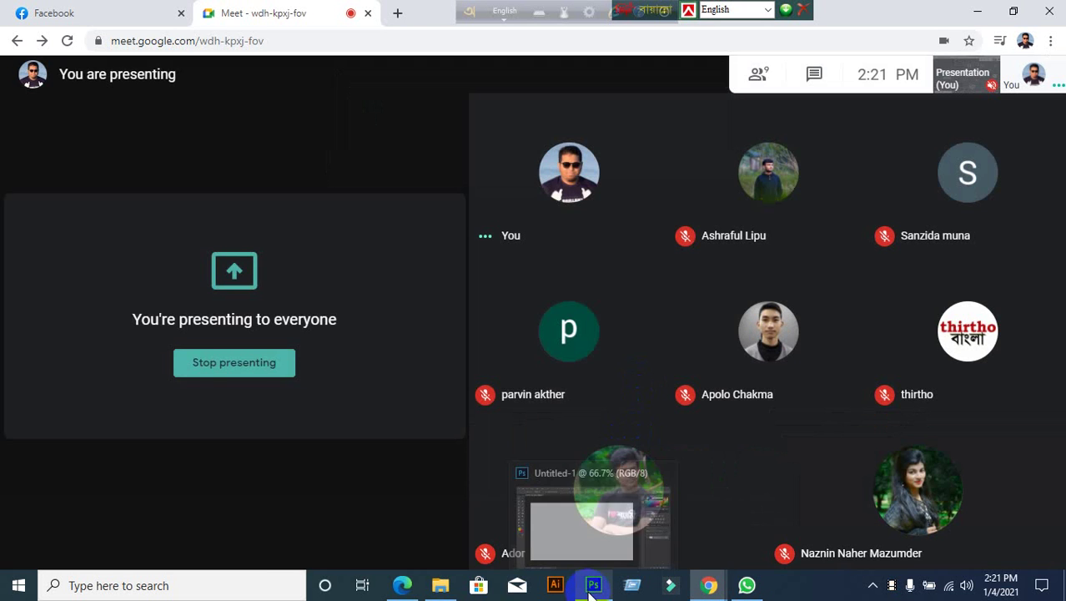
{"action": "left_click", "coordinate": [593, 585]}
{"action": "left_click", "coordinate": [593, 584]}
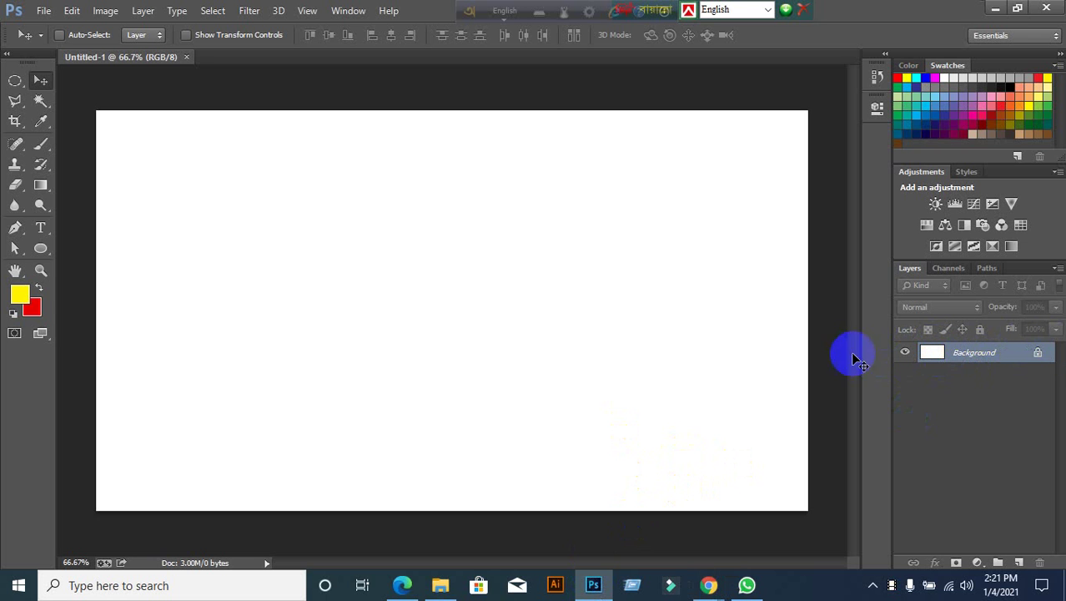
{"action": "left_click_drag", "start_coordinate": [913, 369], "coordinate": [784, 372]}
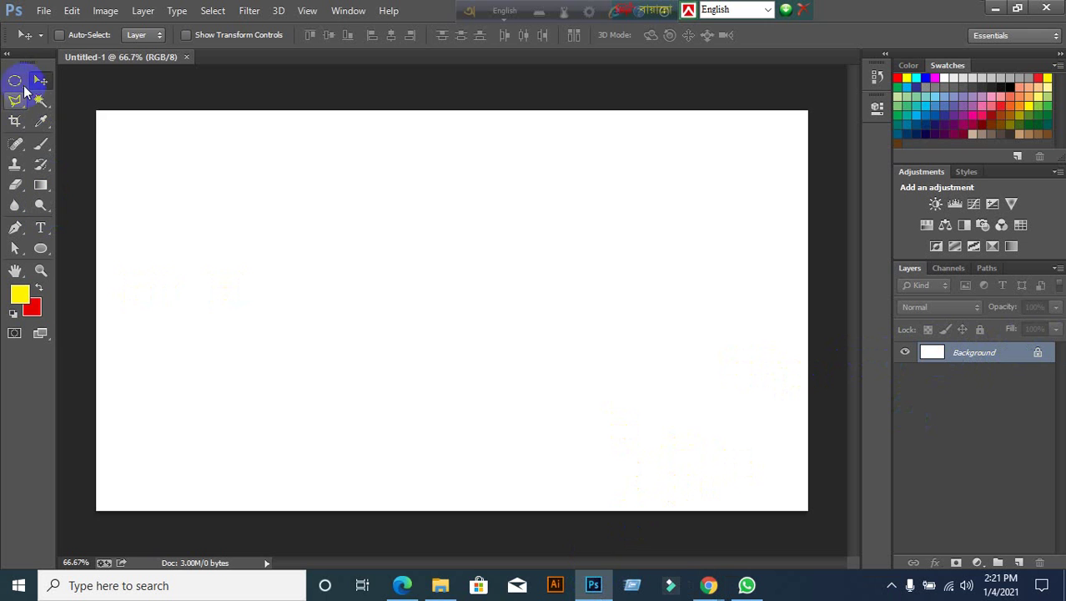
{"action": "left_click", "coordinate": [14, 80]}
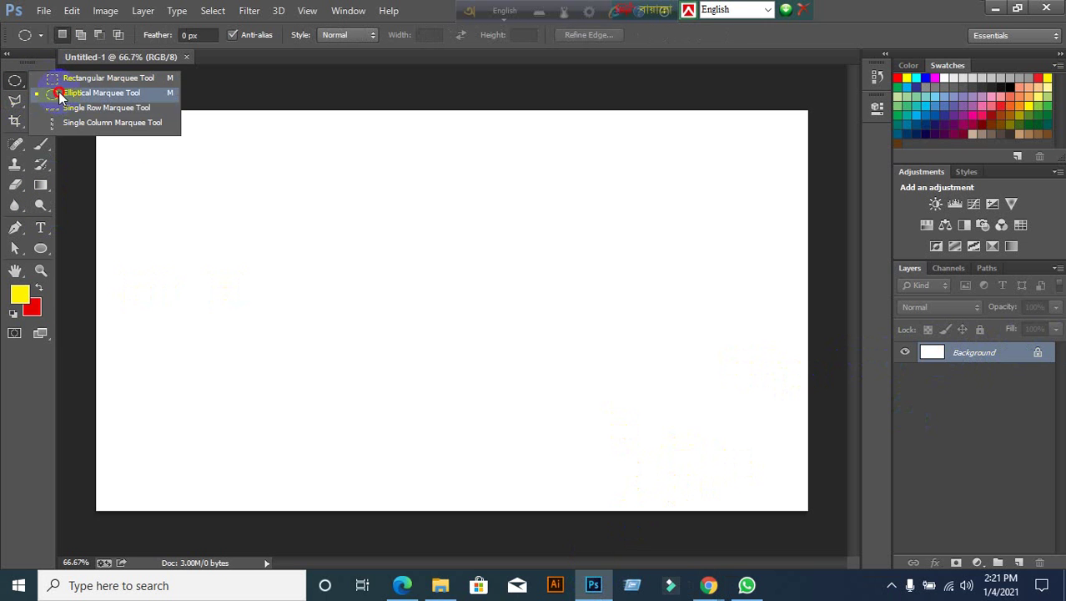
{"action": "left_click", "coordinate": [57, 93]}
{"action": "left_click_drag", "start_coordinate": [292, 230], "coordinate": [452, 375]}
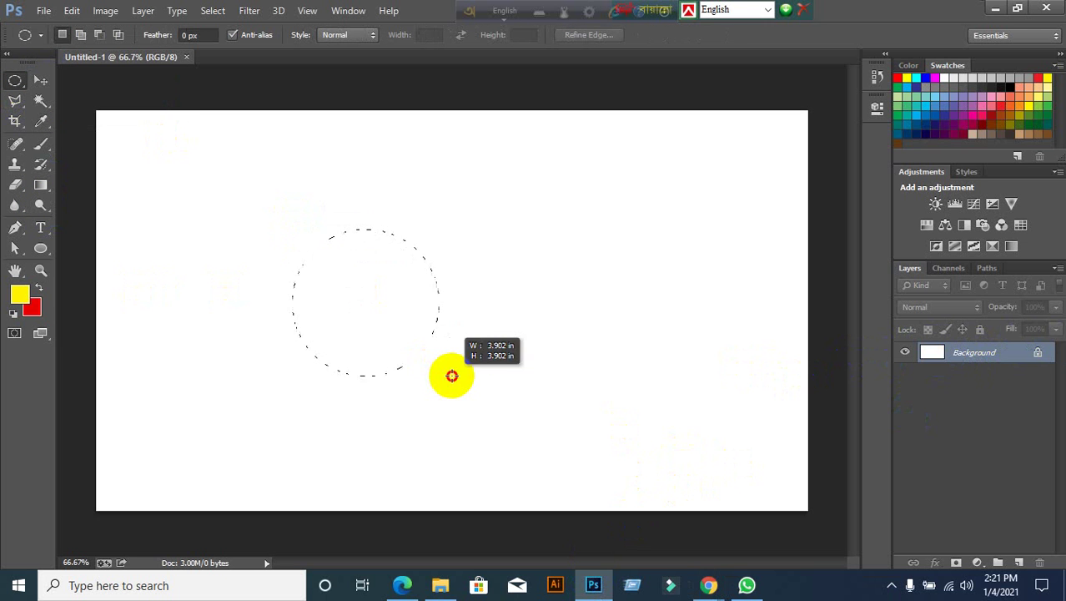
{"action": "key", "text": "ctrl+BackSpace"}
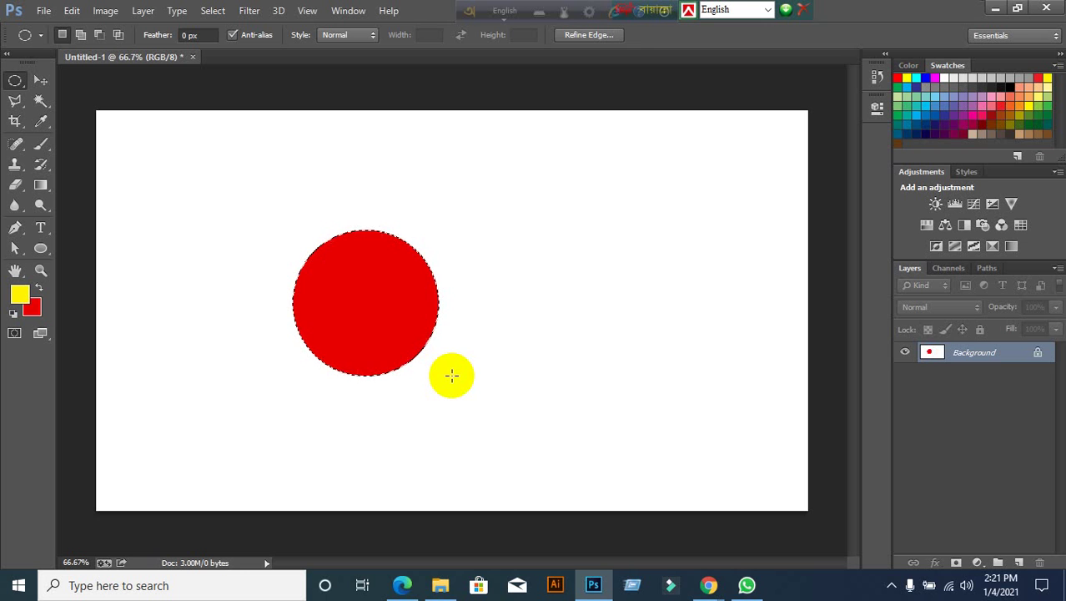
{"action": "key", "text": "ctrl+d"}
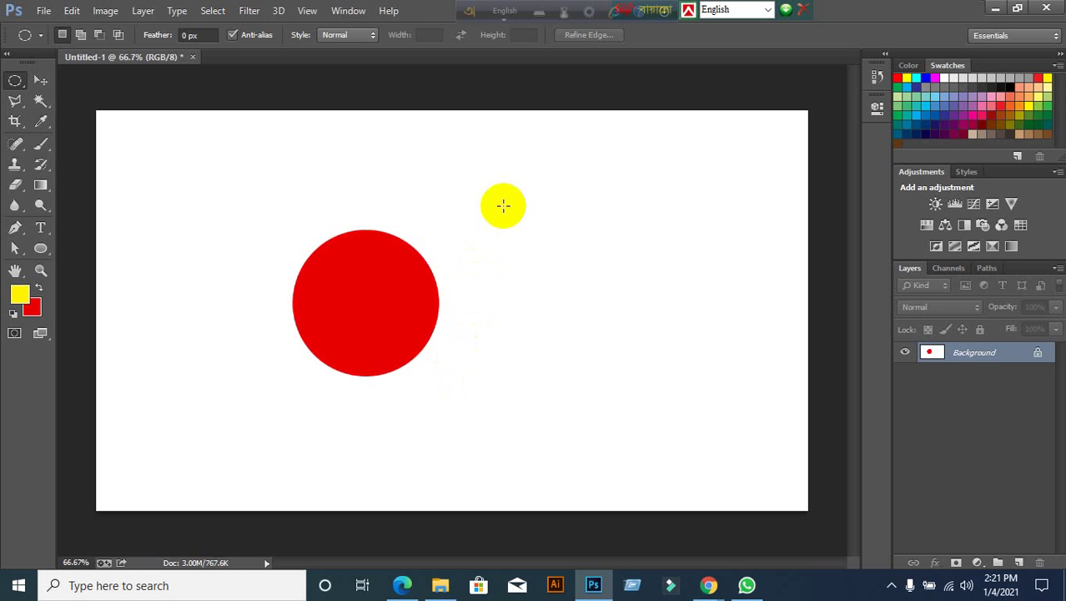
{"action": "left_click_drag", "start_coordinate": [503, 206], "coordinate": [618, 320]}
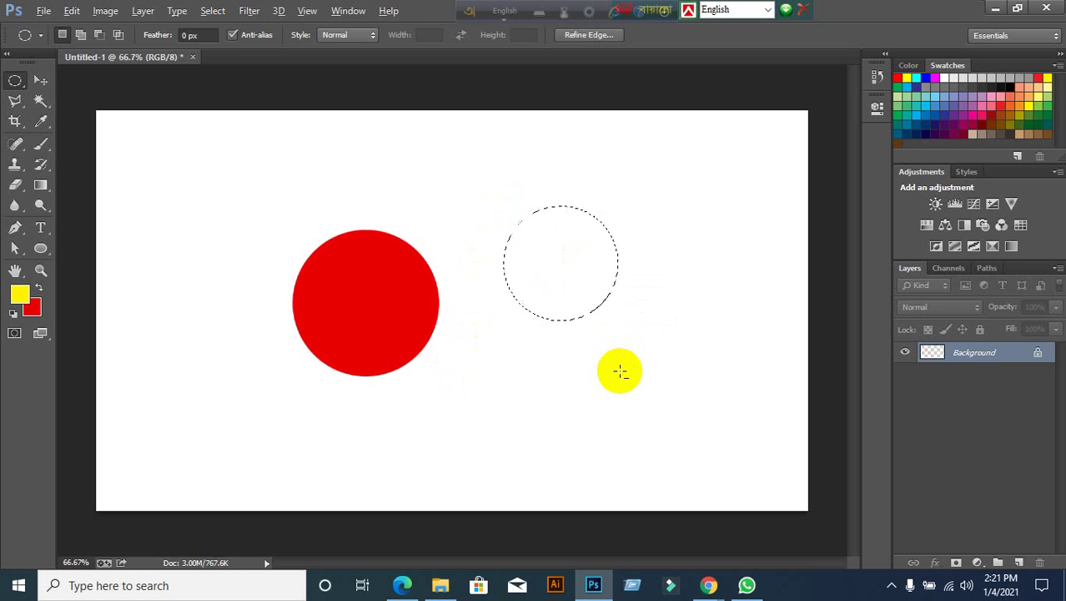
{"action": "key", "text": "alt+BackSpace"}
{"action": "key", "text": "ctrl+d"}
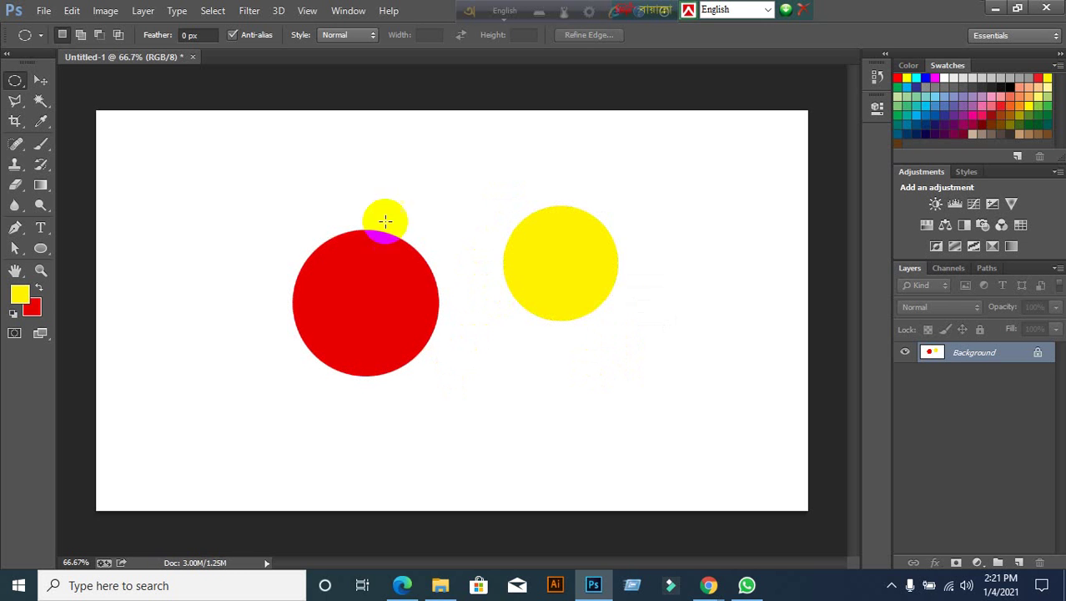
{"action": "left_click", "coordinate": [38, 81]}
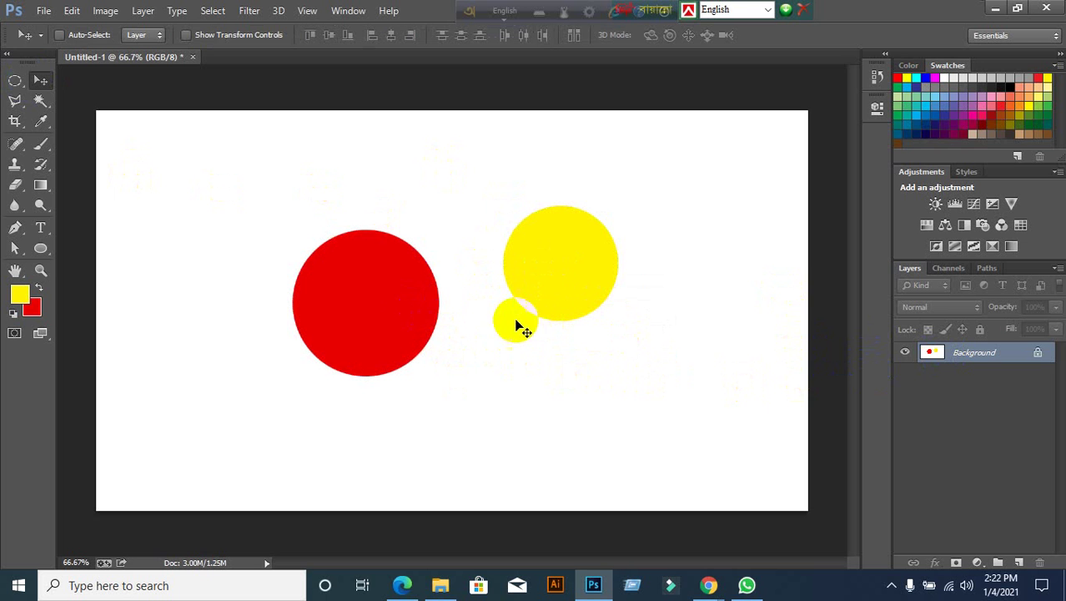
{"action": "left_click", "coordinate": [413, 304]}
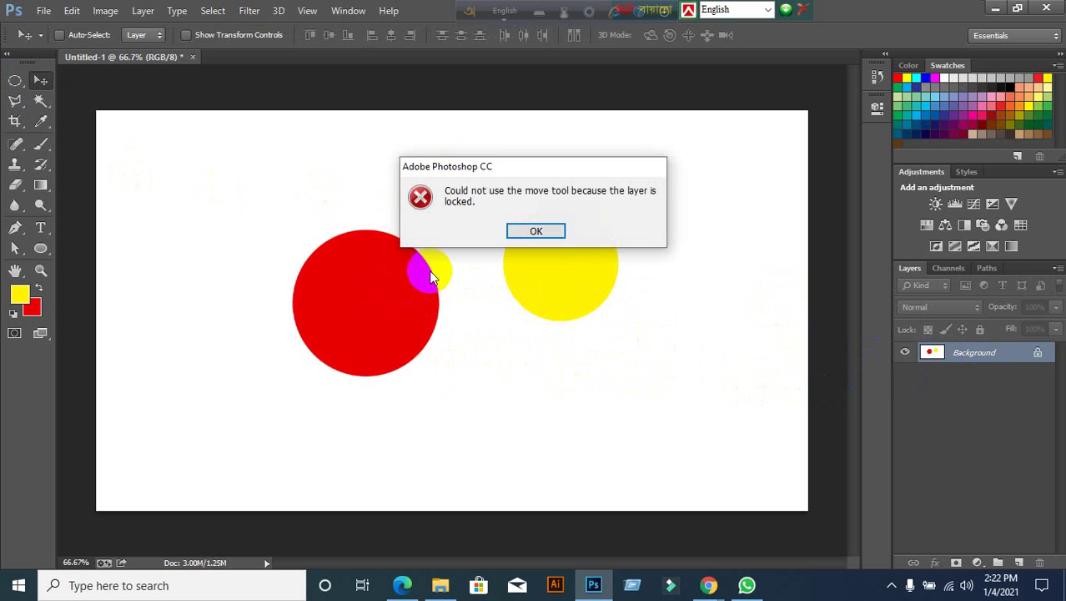
{"action": "left_click", "coordinate": [557, 231]}
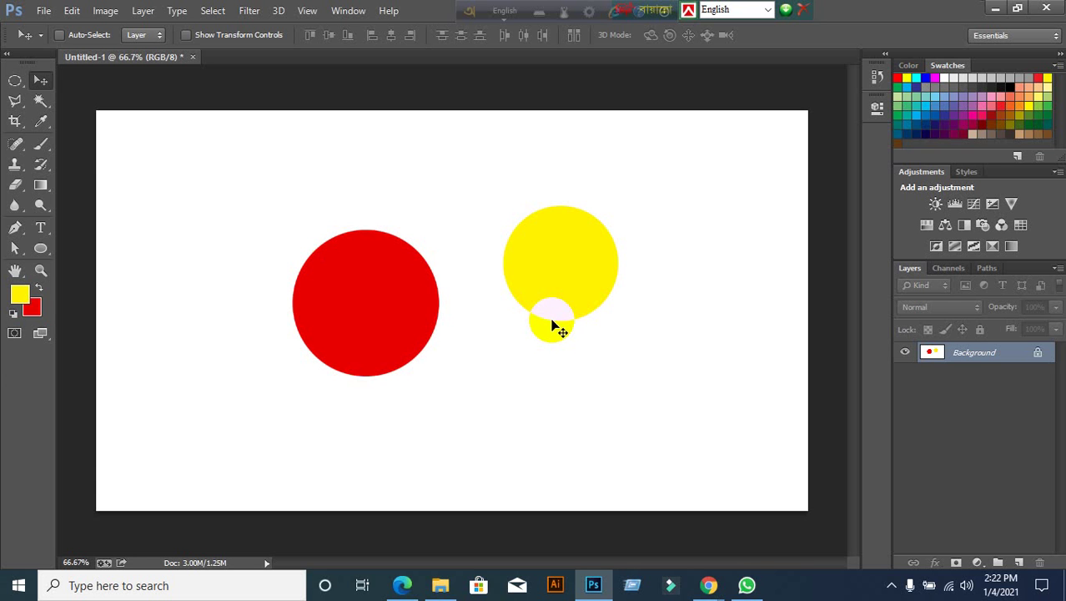
{"action": "left_click_drag", "start_coordinate": [553, 325], "coordinate": [567, 302]}
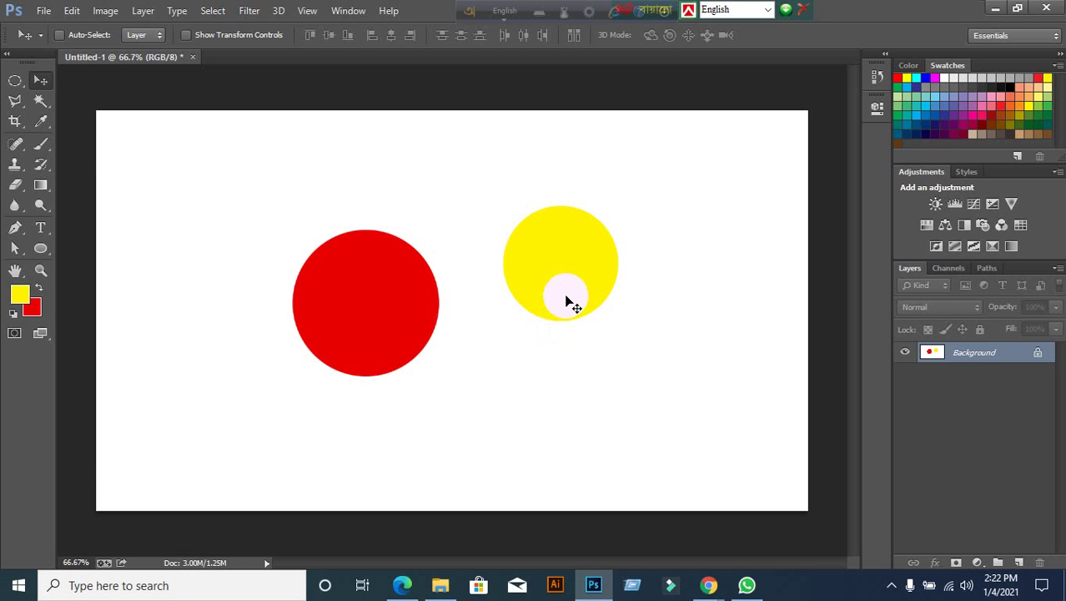
{"action": "key", "text": "ctrl+alt+z"}
{"action": "key", "text": "ctrl+alt+z"}
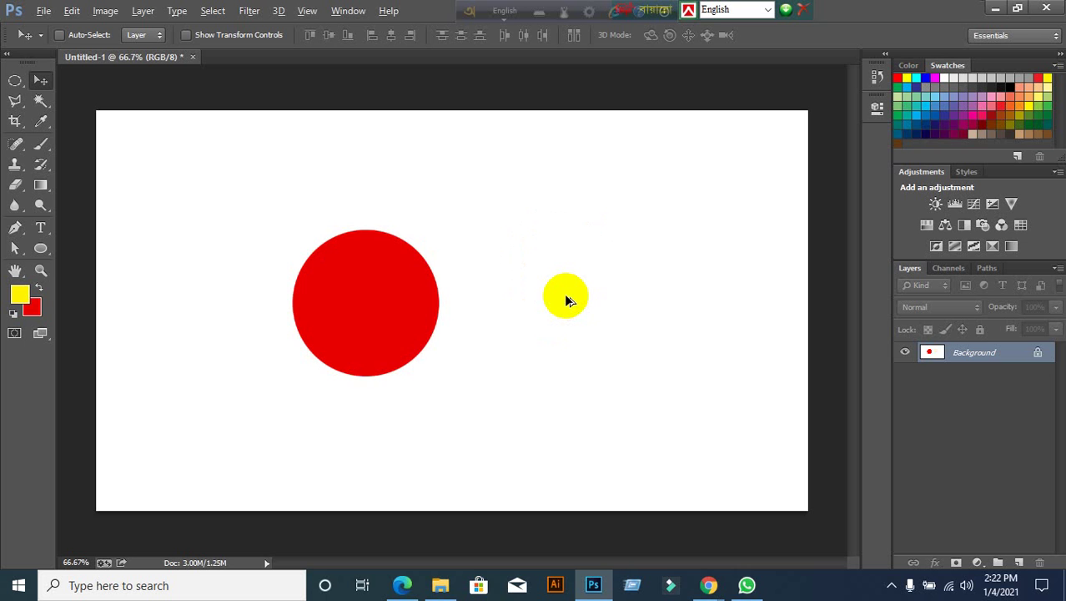
{"action": "key", "text": "ctrl+alt+z"}
{"action": "key", "text": "ctrl+alt+z"}
{"action": "key", "text": "ctrl+alt+z"}
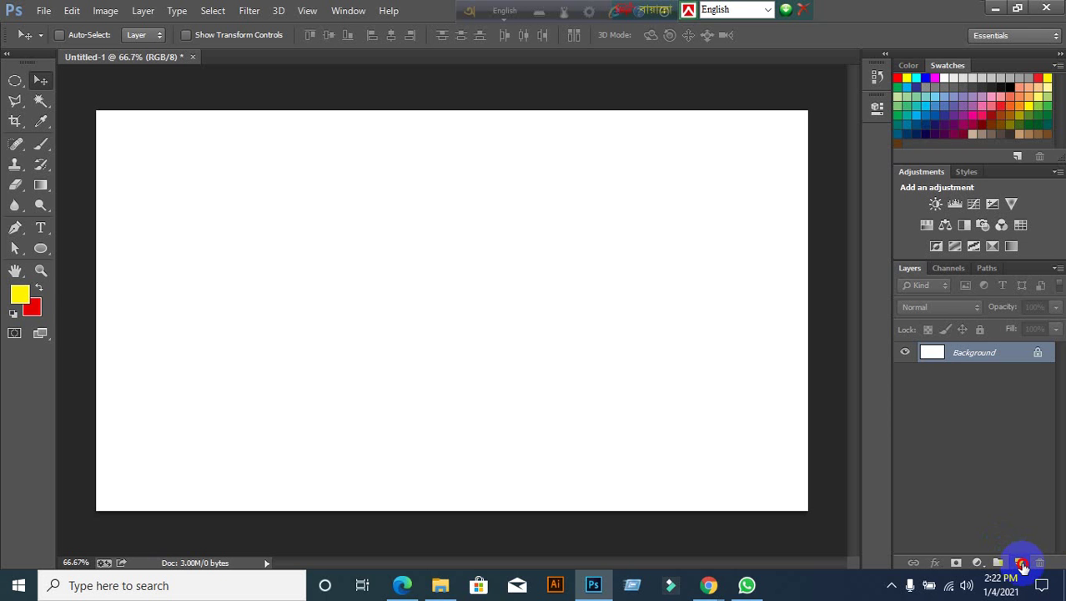
On a new Layer 1, fill a large elliptical selection with the yellow foreground colour and deselect
{"action": "left_click", "coordinate": [1024, 566]}
{"action": "left_click", "coordinate": [952, 355]}
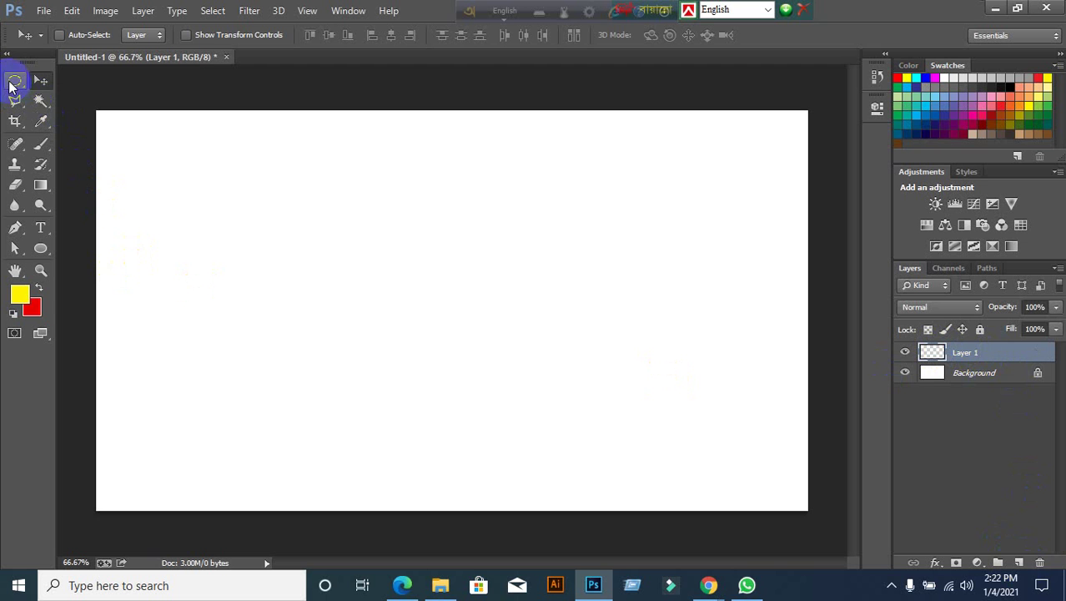
{"action": "left_click", "coordinate": [14, 81]}
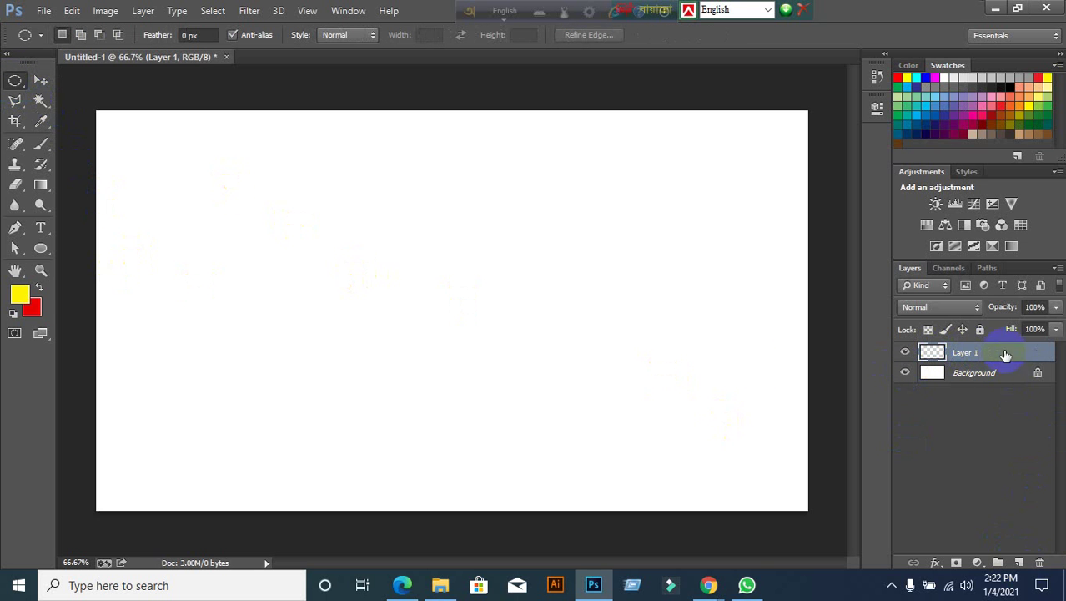
{"action": "mouse_move", "coordinate": [282, 191]}
{"action": "left_mouse_down"}
{"action": "mouse_move", "coordinate": [381, 287]}
{"action": "mouse_move", "coordinate": [550, 396]}
{"action": "left_mouse_up"}
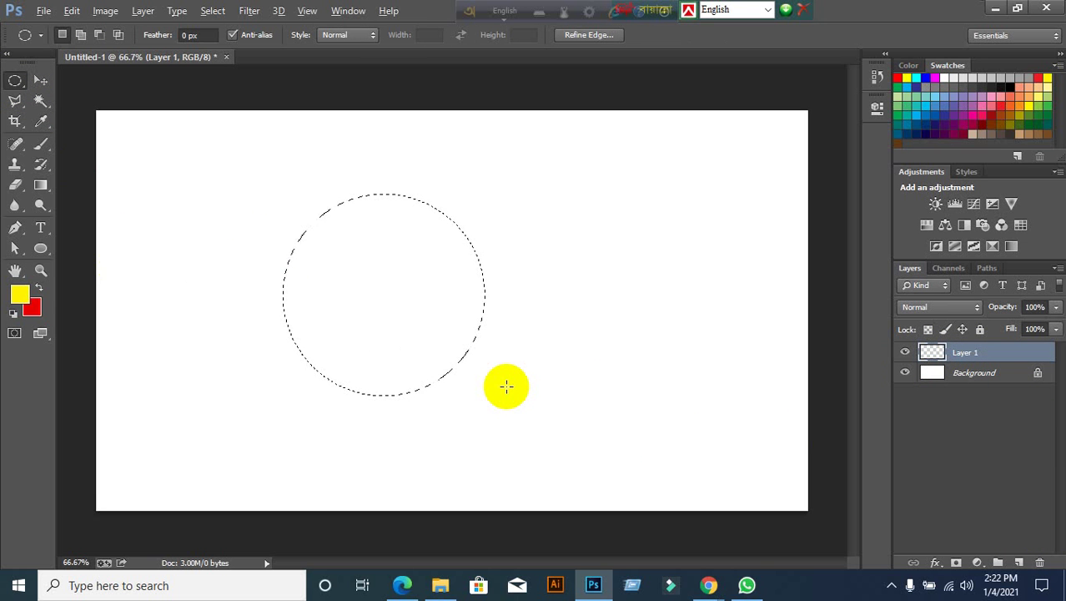
{"action": "key", "text": "alt+BackSpace"}
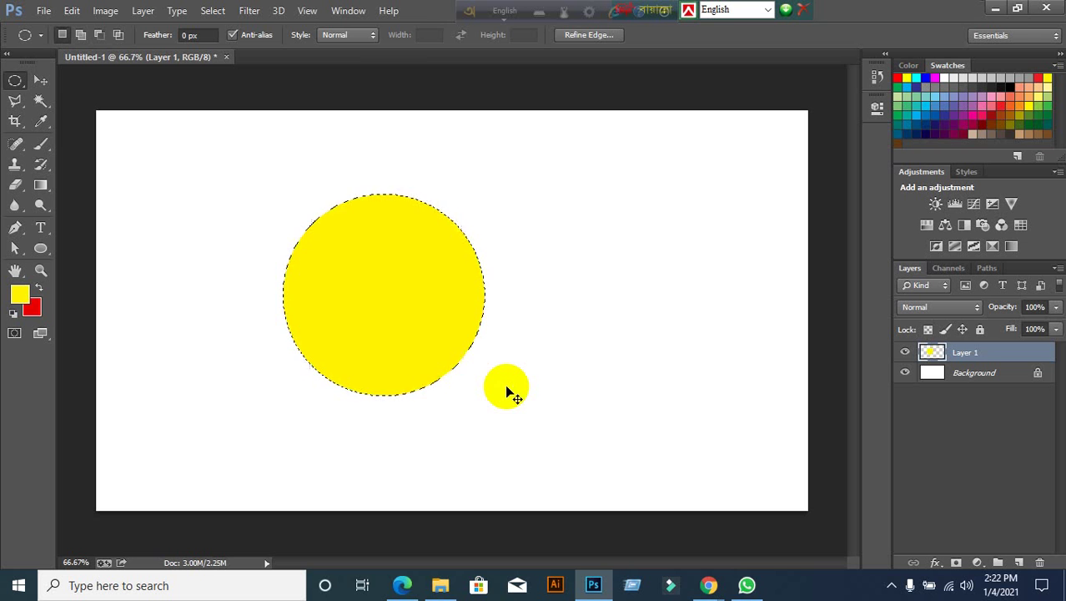
{"action": "key", "text": "ctrl+d"}
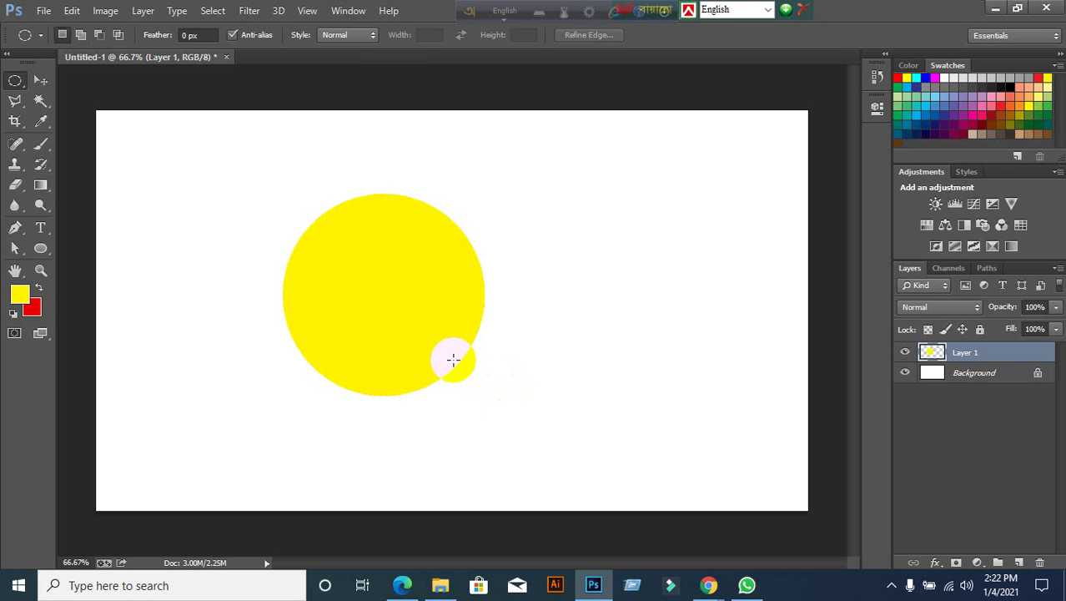
With the Move tool, switch the active layer from Background back to Layer 1
{"action": "left_click", "coordinate": [50, 81]}
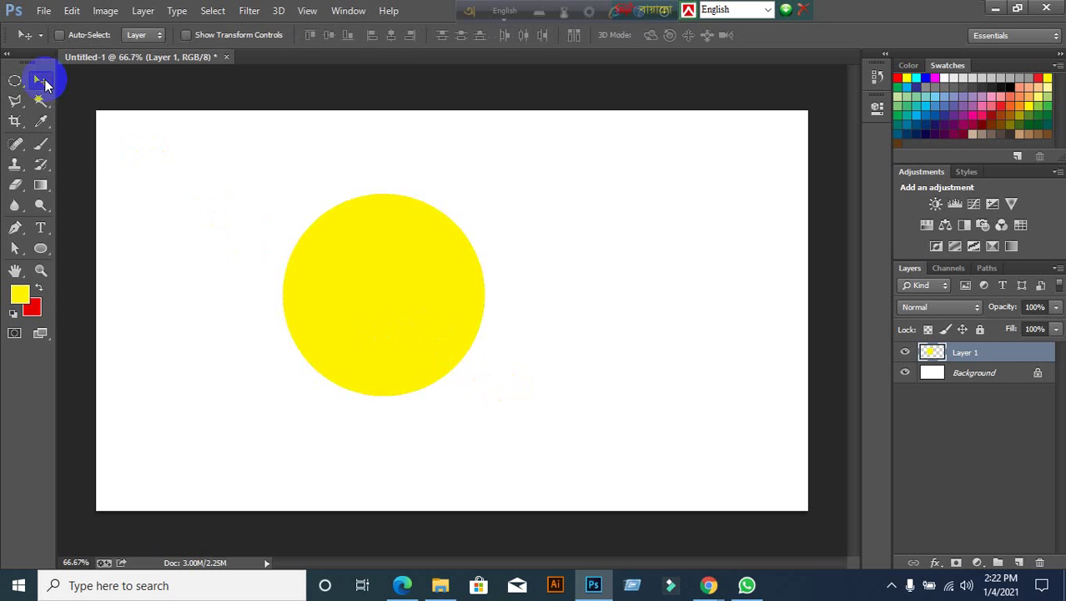
{"action": "left_click", "coordinate": [410, 306]}
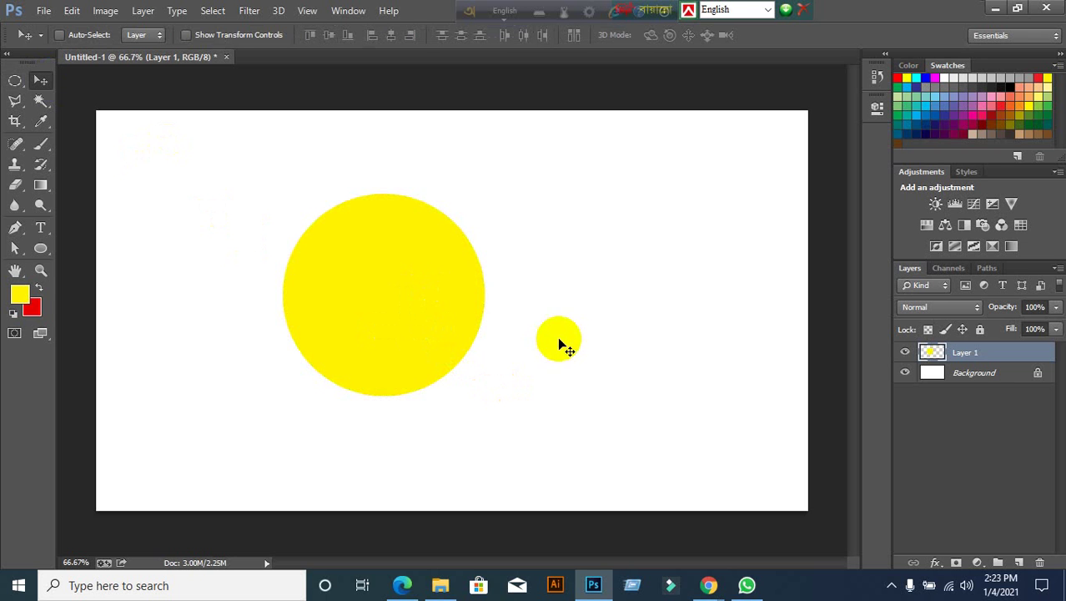
{"action": "left_click_drag", "start_coordinate": [970, 358], "coordinate": [945, 365]}
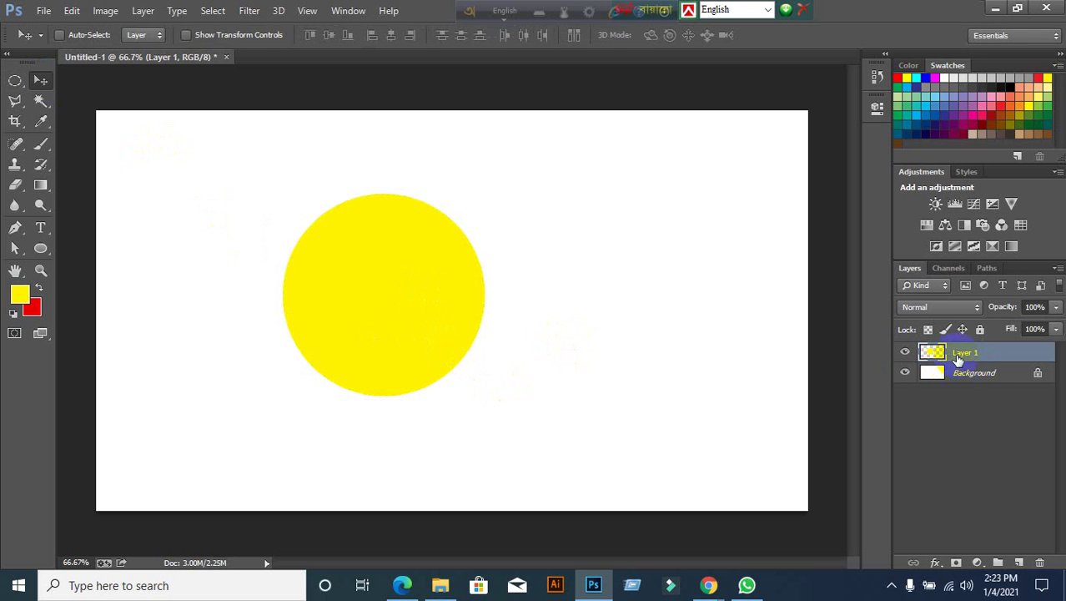
{"action": "left_click", "coordinate": [974, 373]}
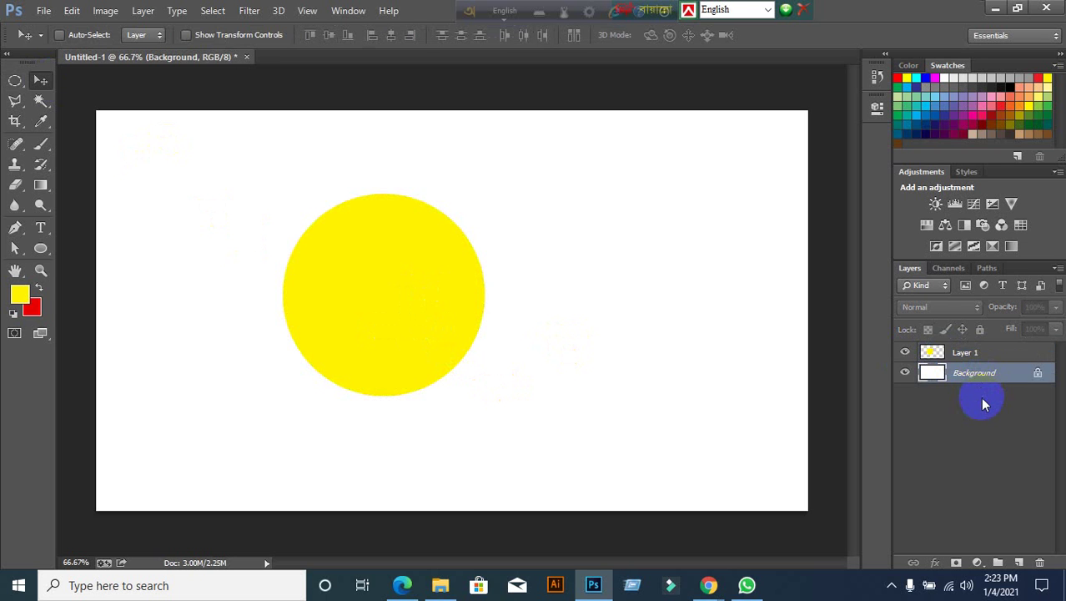
{"action": "left_click", "coordinate": [982, 355]}
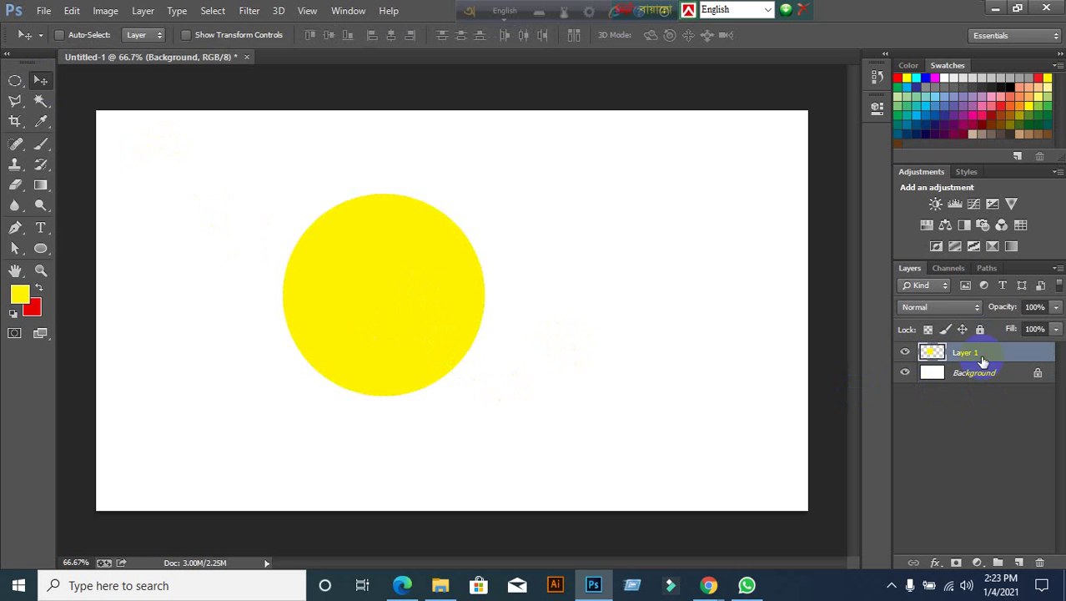
On a new Layer 2, fill a square rectangular selection right of the circle with red
{"action": "left_click", "coordinate": [1016, 559]}
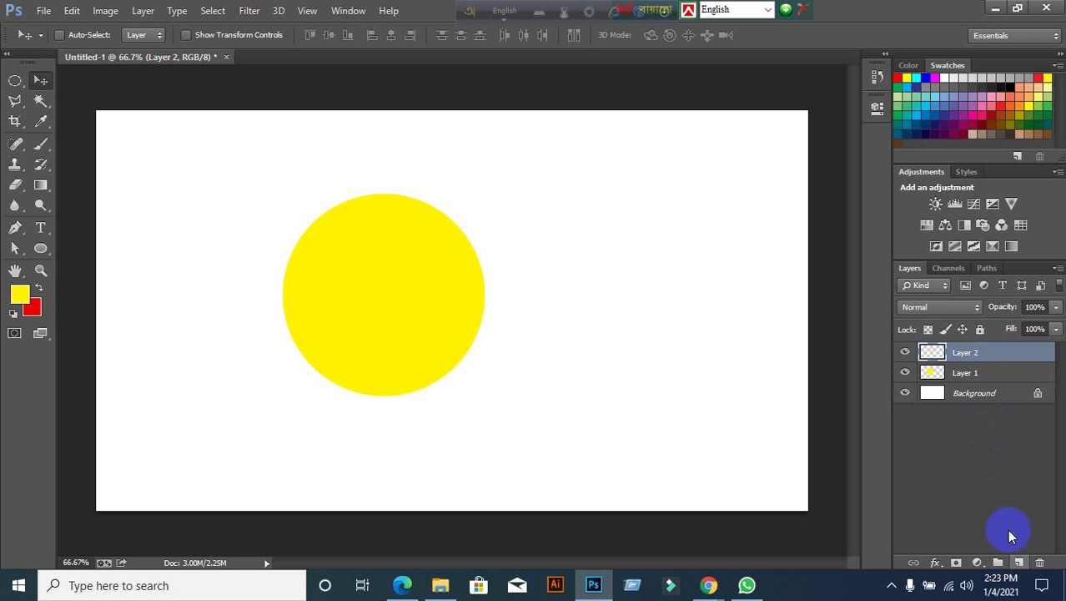
{"action": "right_click", "coordinate": [15, 80]}
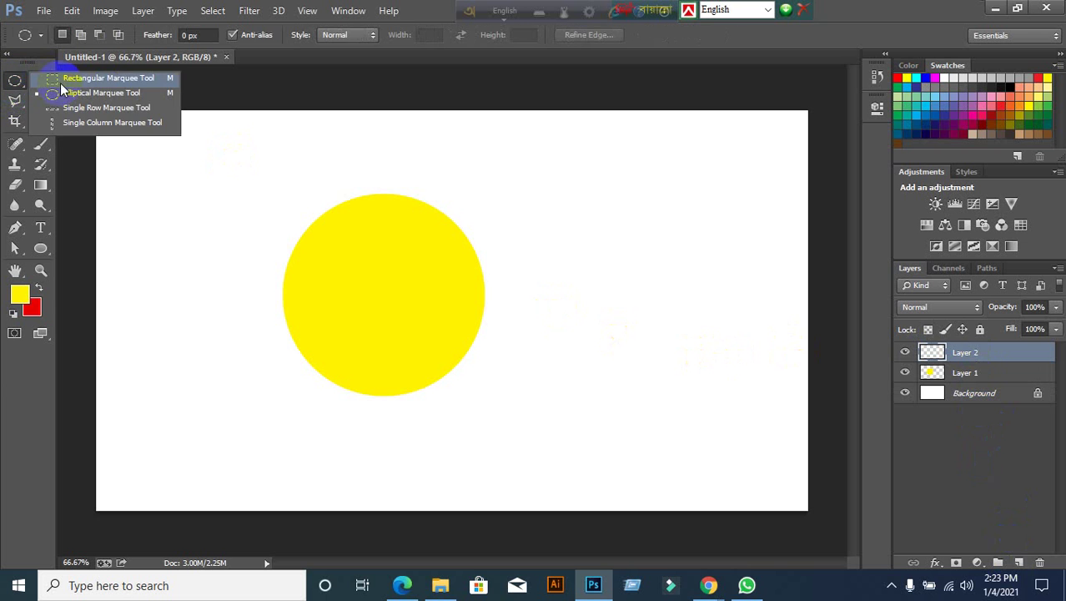
{"action": "left_click", "coordinate": [63, 79]}
{"action": "left_click_drag", "start_coordinate": [562, 198], "coordinate": [712, 356]}
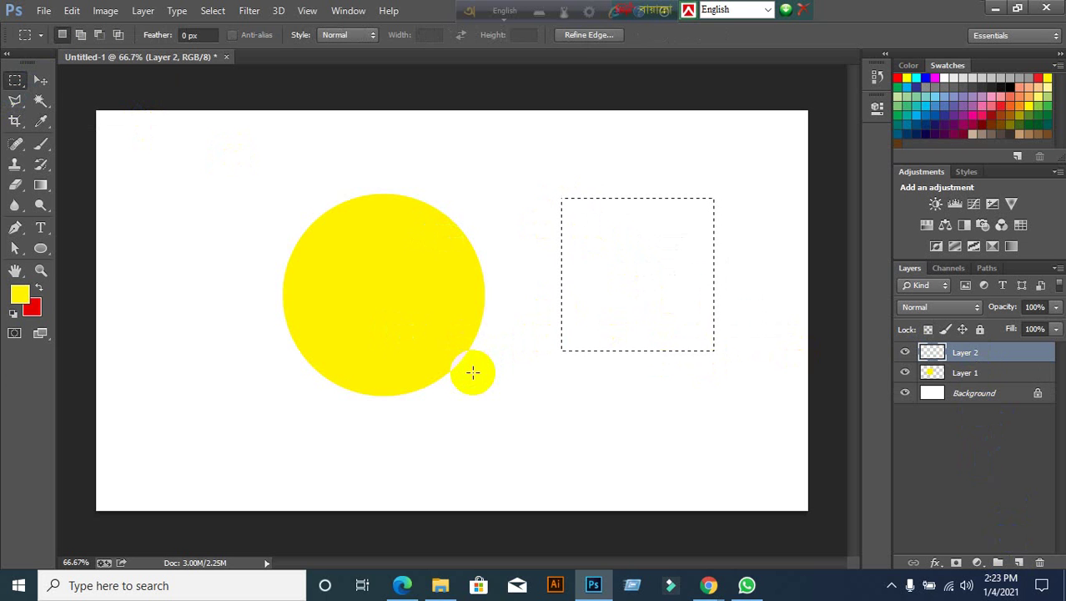
{"action": "key", "text": "ctrl+BackSpace"}
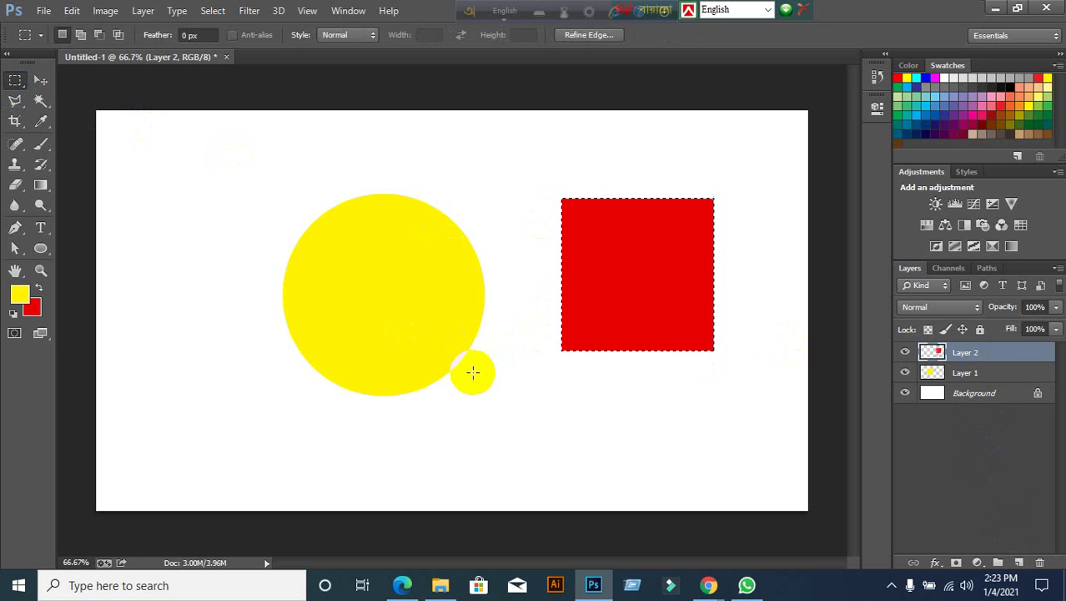
{"action": "key", "text": "ctrl+d"}
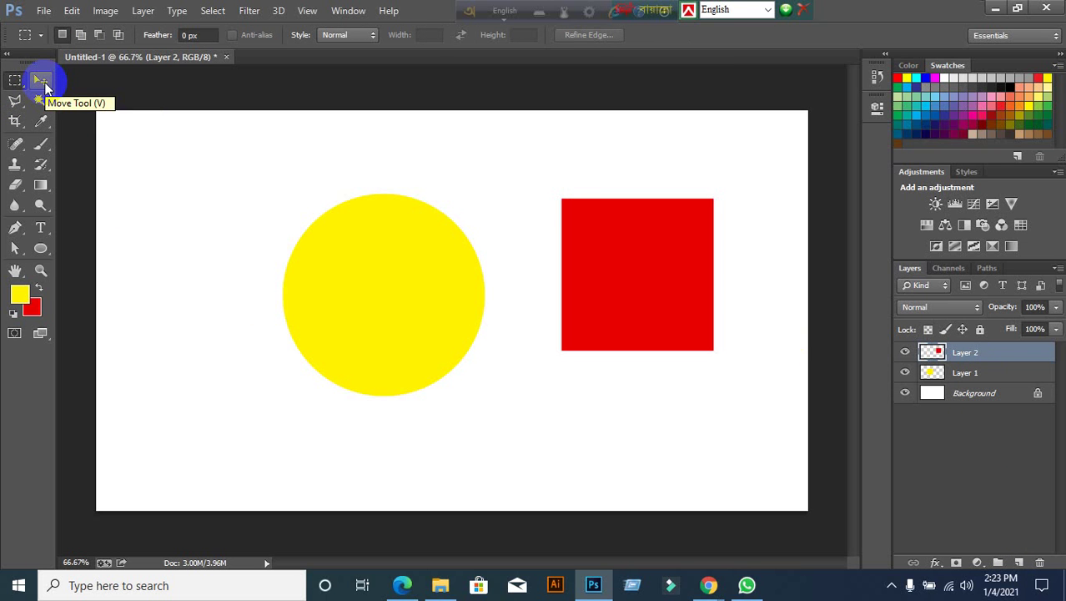
{"action": "left_click", "coordinate": [45, 83]}
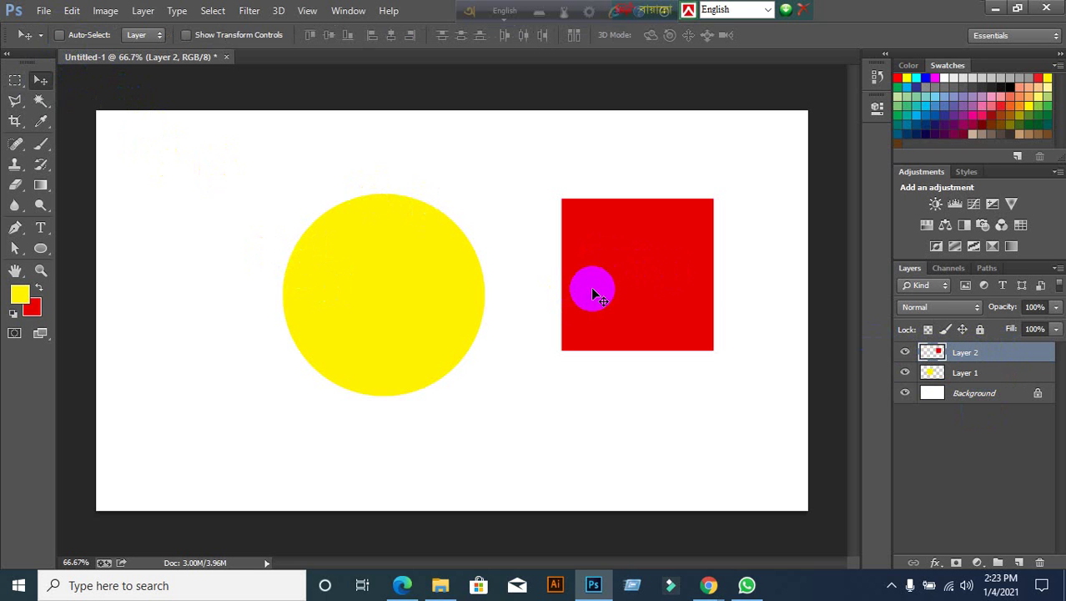
Drag the red square around the canvas, ending back on the right side
{"action": "mouse_move", "coordinate": [982, 353]}
{"action": "left_mouse_down"}
{"action": "mouse_move", "coordinate": [241, 197]}
{"action": "mouse_move", "coordinate": [908, 363]}
{"action": "mouse_move", "coordinate": [751, 310]}
{"action": "left_mouse_up"}
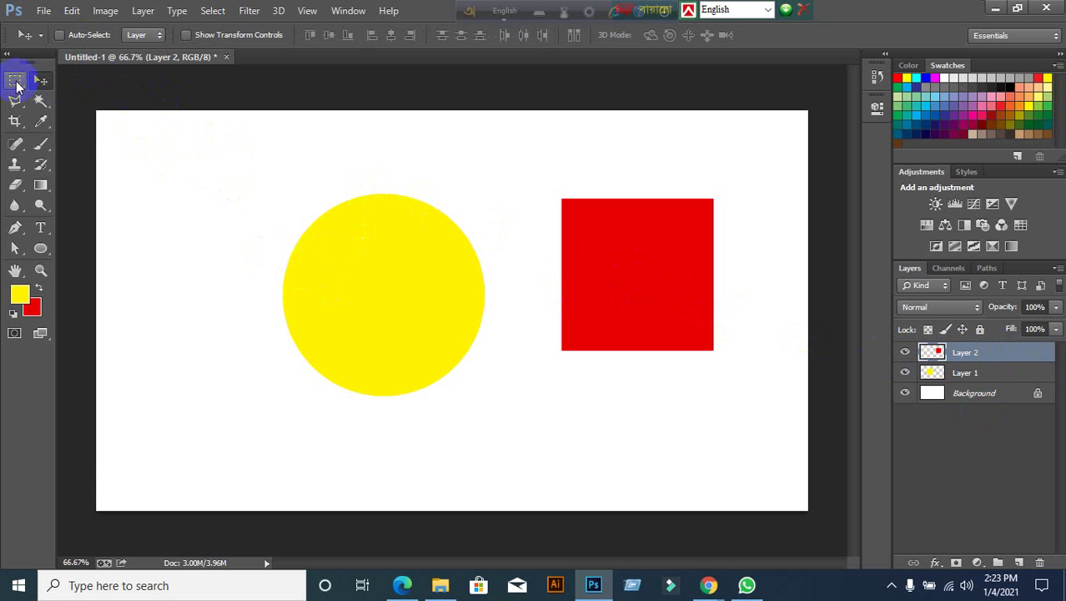
{"action": "left_click_drag", "start_coordinate": [614, 262], "coordinate": [379, 367]}
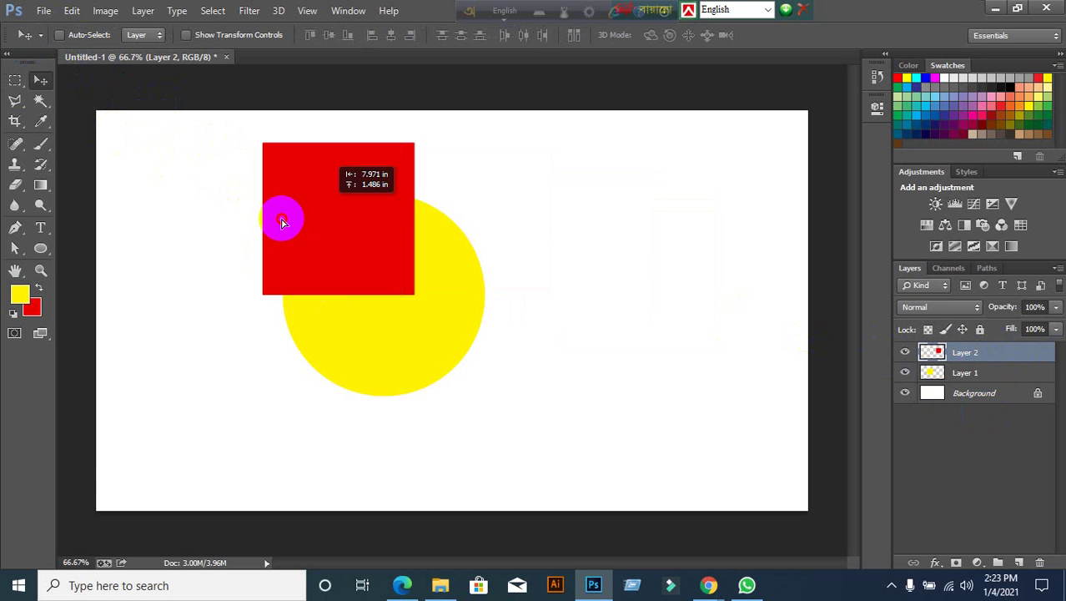
{"action": "left_click_drag", "start_coordinate": [380, 241], "coordinate": [246, 172]}
{"action": "left_click_drag", "start_coordinate": [245, 294], "coordinate": [589, 236]}
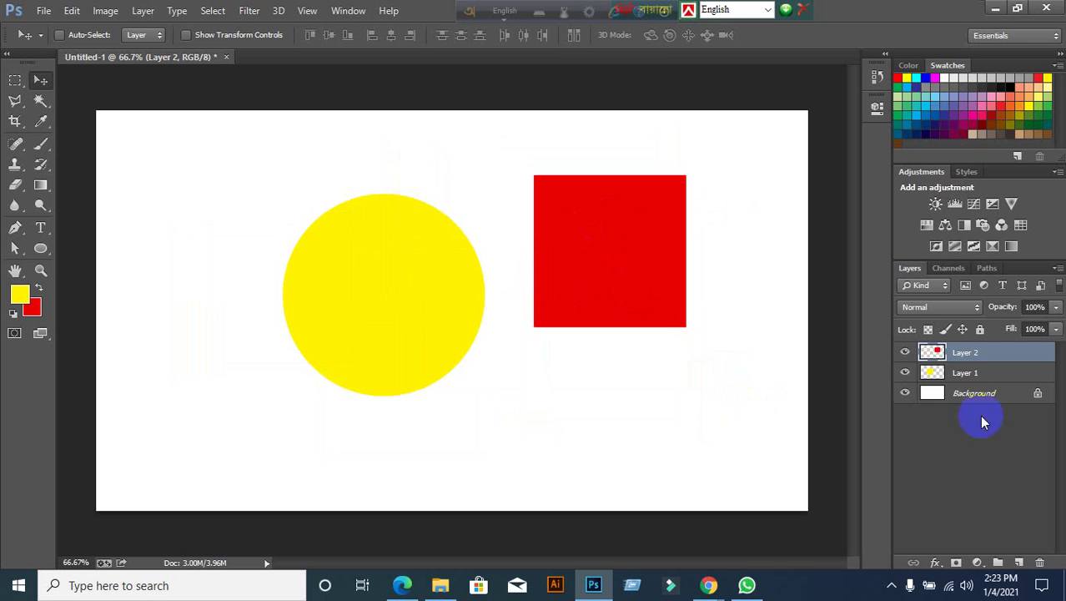
With Layer 1 active, move the yellow circle toward the canvas's left side
{"action": "left_click", "coordinate": [997, 372]}
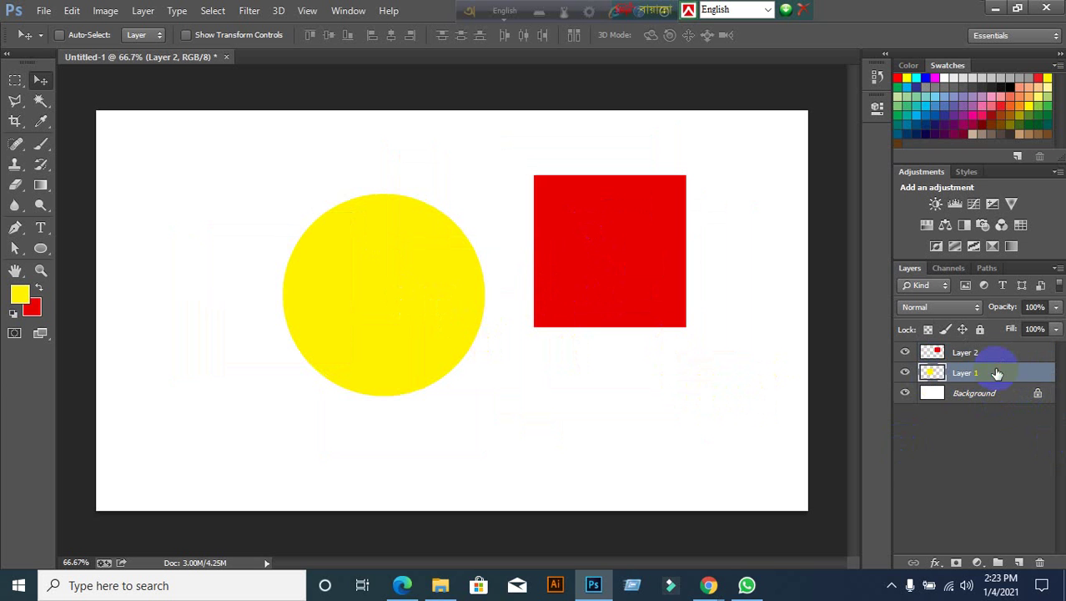
{"action": "left_click_drag", "start_coordinate": [987, 372], "coordinate": [833, 375]}
{"action": "mouse_move", "coordinate": [363, 327]}
{"action": "left_mouse_down"}
{"action": "mouse_move", "coordinate": [339, 340]}
{"action": "mouse_move", "coordinate": [290, 231]}
{"action": "mouse_move", "coordinate": [171, 276]}
{"action": "mouse_move", "coordinate": [235, 318]}
{"action": "mouse_move", "coordinate": [434, 299]}
{"action": "mouse_move", "coordinate": [332, 366]}
{"action": "mouse_move", "coordinate": [362, 350]}
{"action": "mouse_move", "coordinate": [340, 352]}
{"action": "mouse_move", "coordinate": [276, 310]}
{"action": "left_mouse_up"}
{"action": "mouse_move", "coordinate": [581, 302]}
{"action": "left_mouse_down"}
{"action": "mouse_move", "coordinate": [518, 335]}
{"action": "mouse_move", "coordinate": [602, 324]}
{"action": "left_mouse_up"}
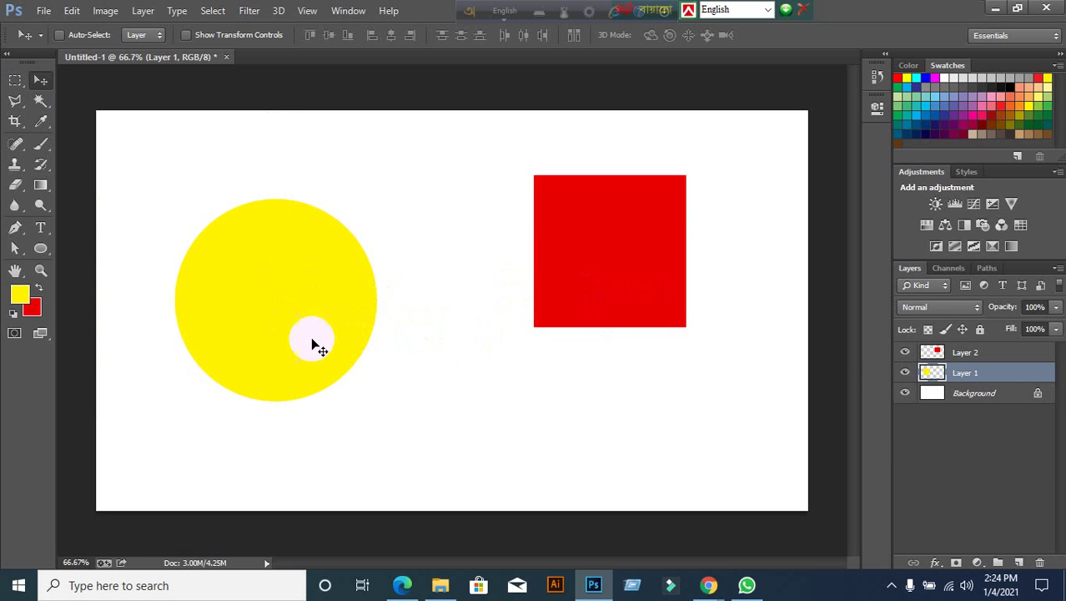
{"action": "mouse_move", "coordinate": [265, 320]}
{"action": "left_mouse_down"}
{"action": "mouse_move", "coordinate": [281, 384]}
{"action": "mouse_move", "coordinate": [232, 373]}
{"action": "left_mouse_up"}
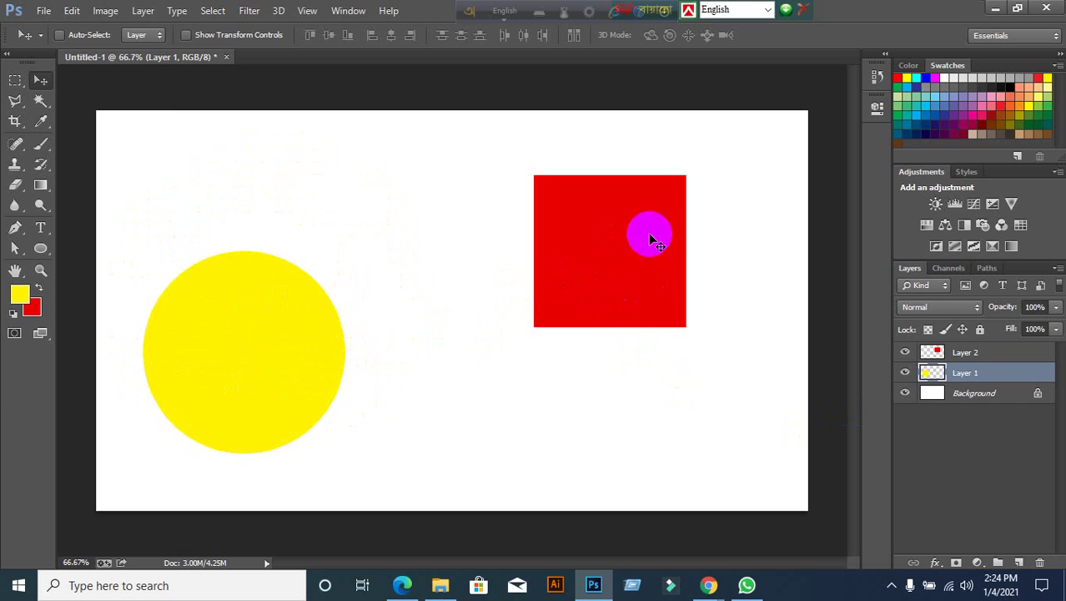
{"action": "mouse_move", "coordinate": [188, 356]}
{"action": "left_mouse_down"}
{"action": "mouse_move", "coordinate": [200, 331]}
{"action": "mouse_move", "coordinate": [250, 344]}
{"action": "mouse_move", "coordinate": [201, 336]}
{"action": "left_mouse_up"}
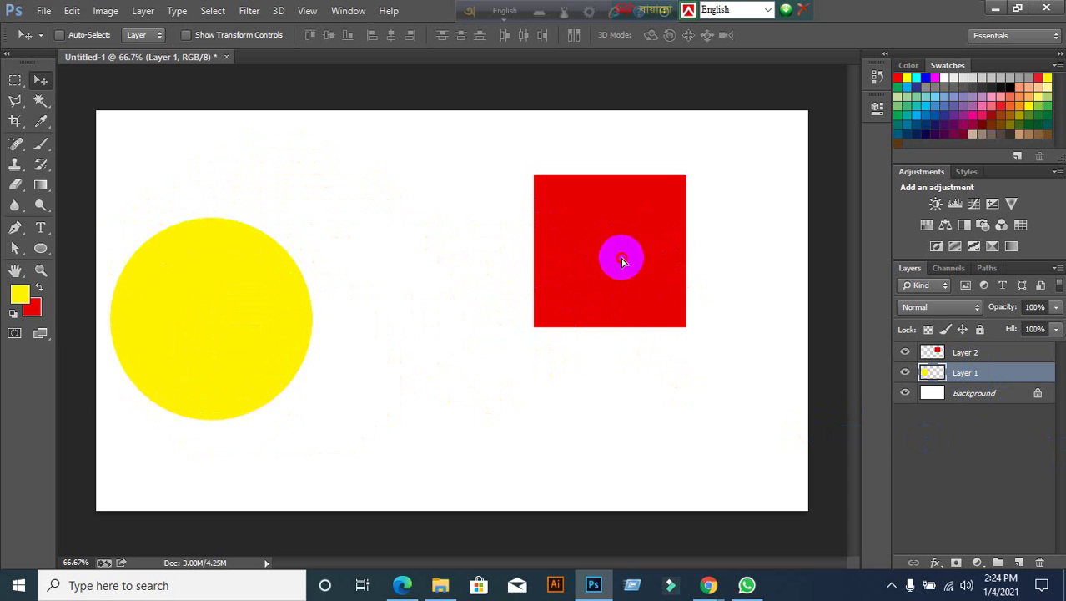
{"action": "mouse_move", "coordinate": [618, 252]}
{"action": "left_mouse_down"}
{"action": "mouse_move", "coordinate": [640, 210]}
{"action": "mouse_move", "coordinate": [569, 338]}
{"action": "mouse_move", "coordinate": [721, 338]}
{"action": "mouse_move", "coordinate": [692, 221]}
{"action": "mouse_move", "coordinate": [611, 243]}
{"action": "mouse_move", "coordinate": [589, 209]}
{"action": "mouse_move", "coordinate": [655, 293]}
{"action": "mouse_move", "coordinate": [678, 285]}
{"action": "mouse_move", "coordinate": [676, 263]}
{"action": "mouse_move", "coordinate": [649, 262]}
{"action": "left_mouse_up"}
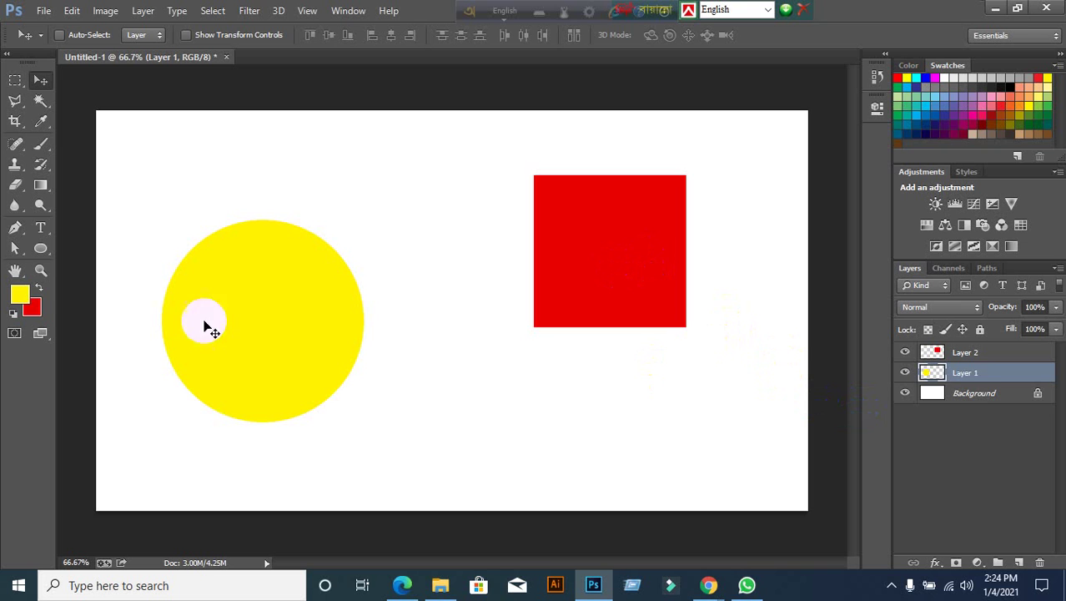
{"action": "left_click", "coordinate": [966, 376]}
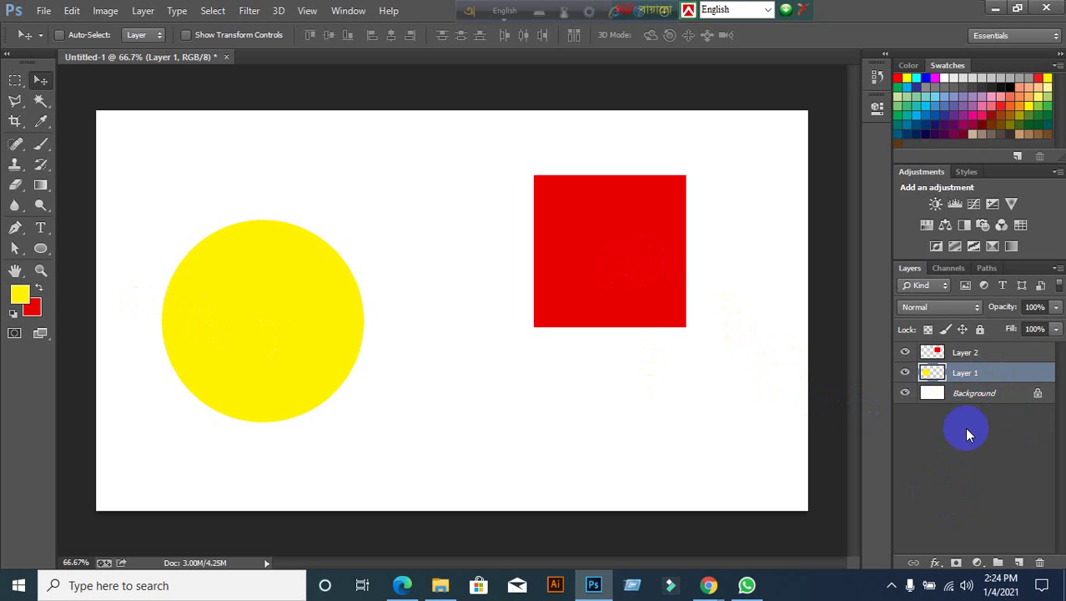
With Layer 2 active, place the red square nearer the canvas centre, then reselect Layer 1
{"action": "left_click", "coordinate": [970, 354]}
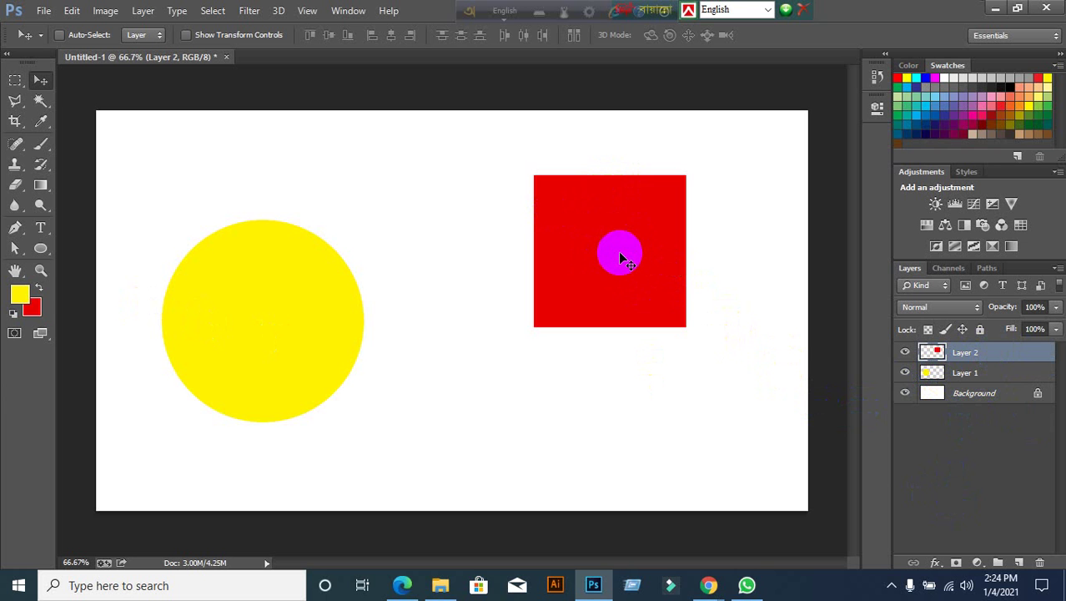
{"action": "left_click_drag", "start_coordinate": [622, 258], "coordinate": [683, 233]}
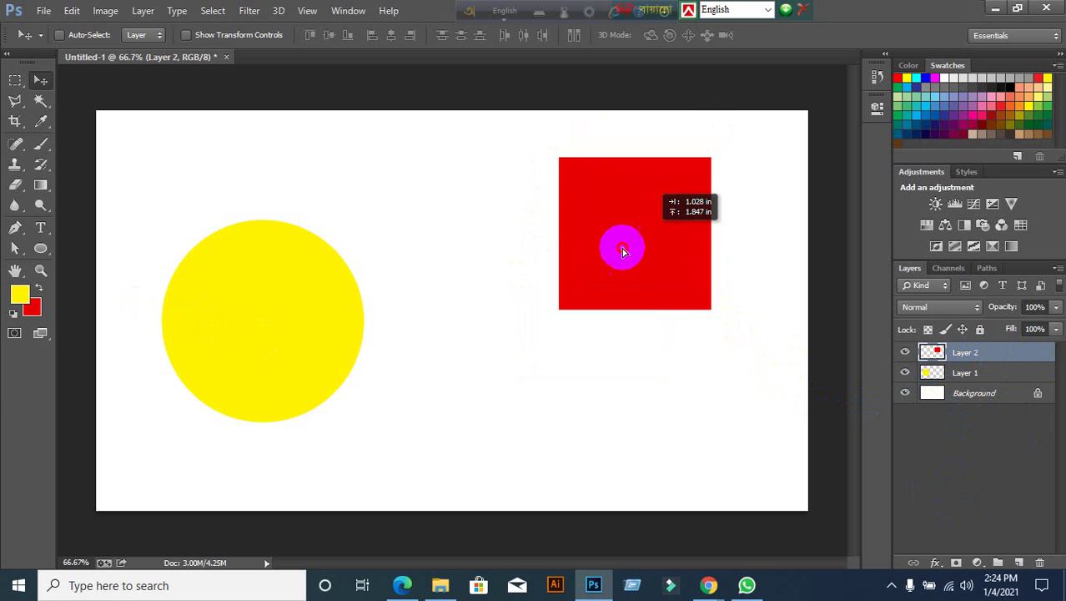
{"action": "left_click_drag", "start_coordinate": [682, 234], "coordinate": [584, 321]}
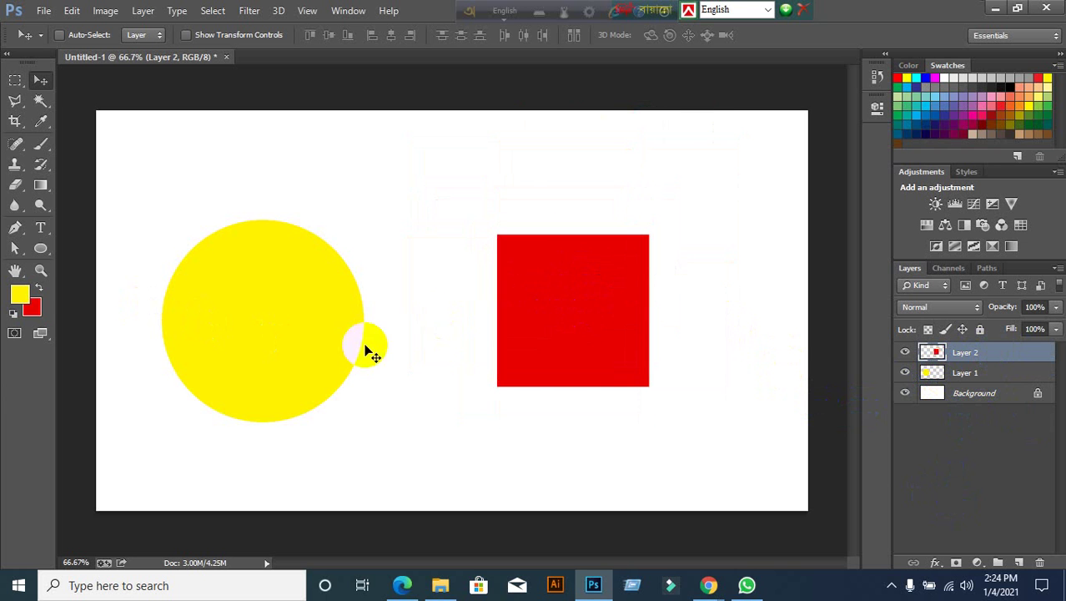
{"action": "left_click", "coordinate": [607, 327]}
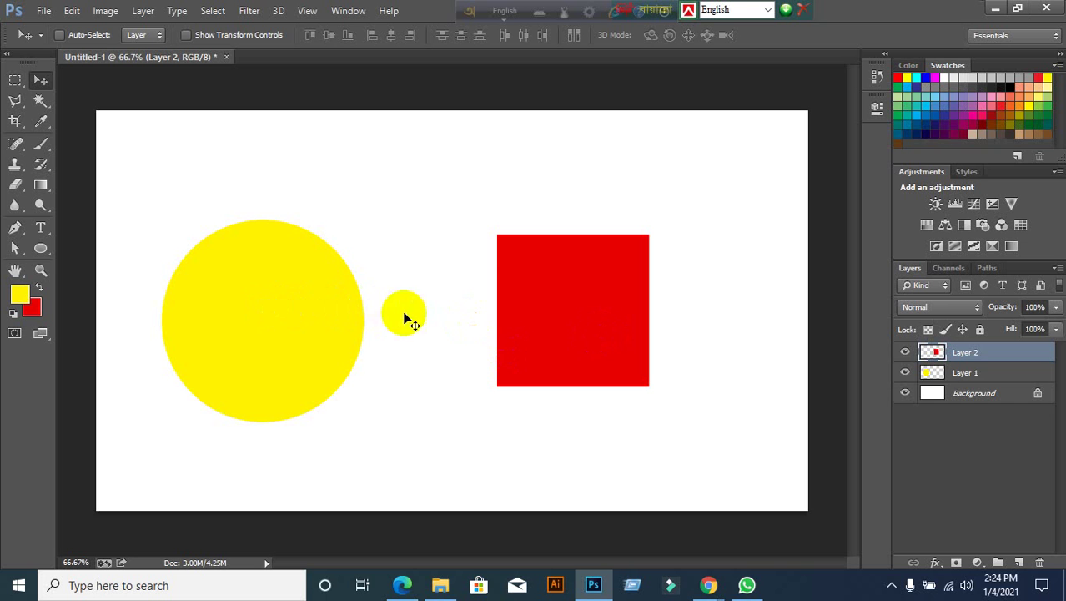
{"action": "left_click", "coordinate": [1011, 378]}
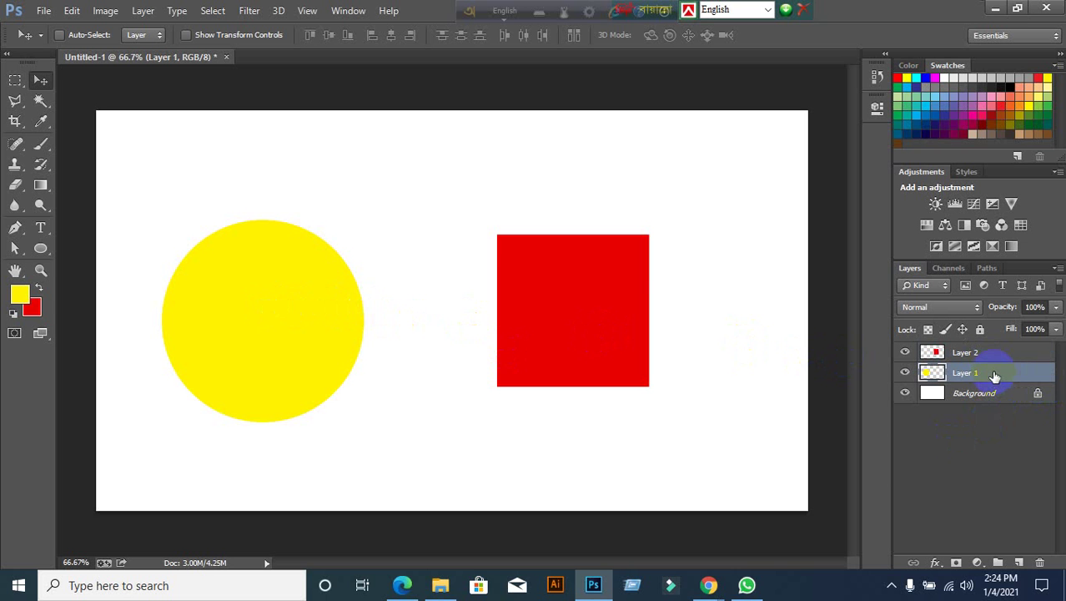
Create an empty Layer 3 directly above Layer 1, deleting misplaced attempts
{"action": "left_click", "coordinate": [1018, 562], "text": "alt"}
{"action": "left_click", "coordinate": [674, 180]}
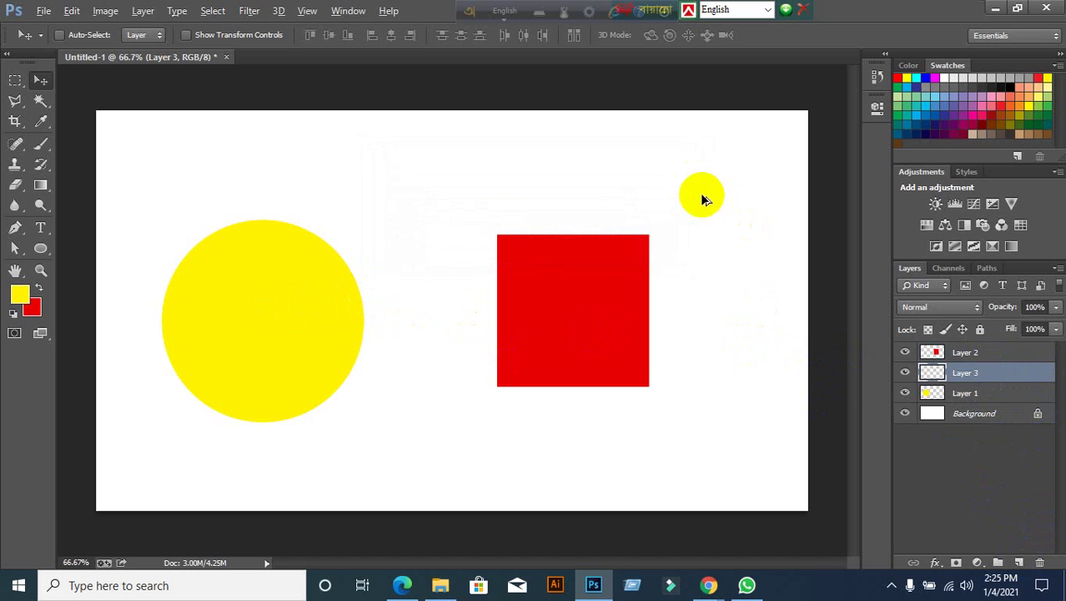
{"action": "key", "text": "Delete"}
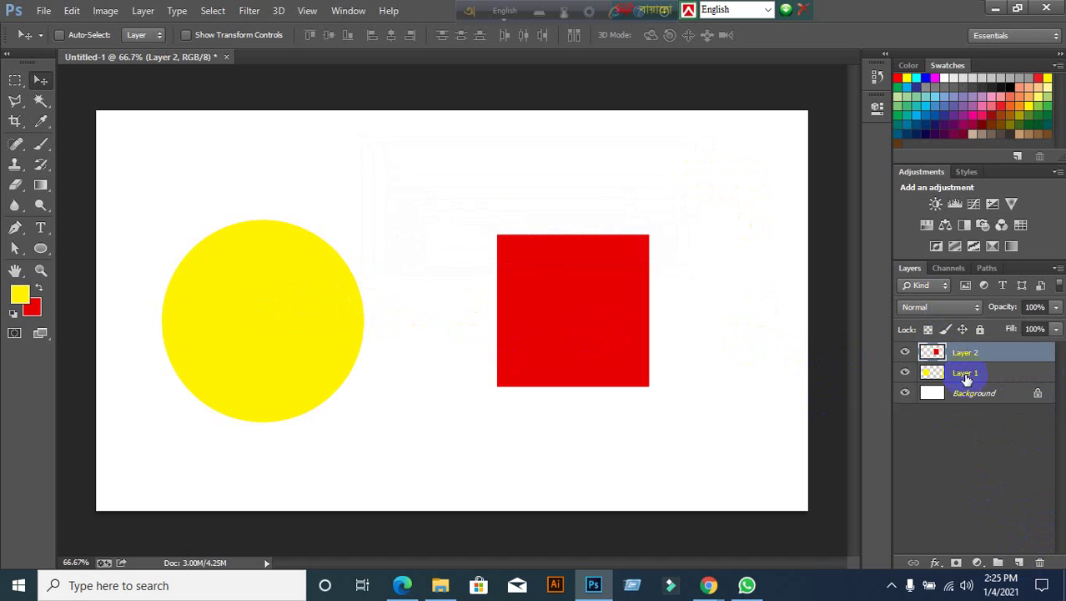
{"action": "left_click", "coordinate": [965, 375]}
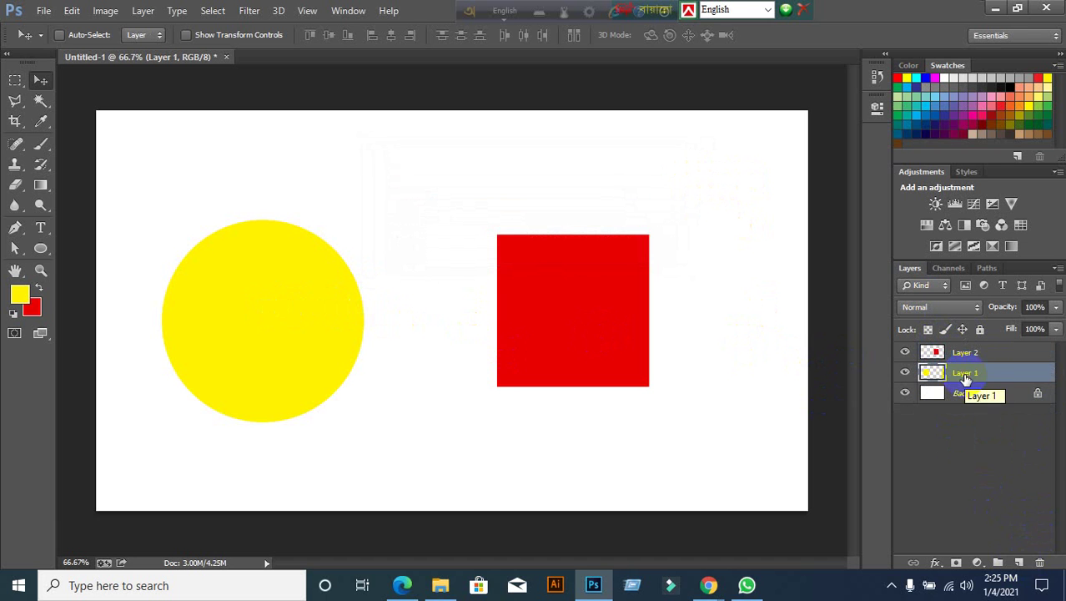
{"action": "left_click", "coordinate": [1018, 563]}
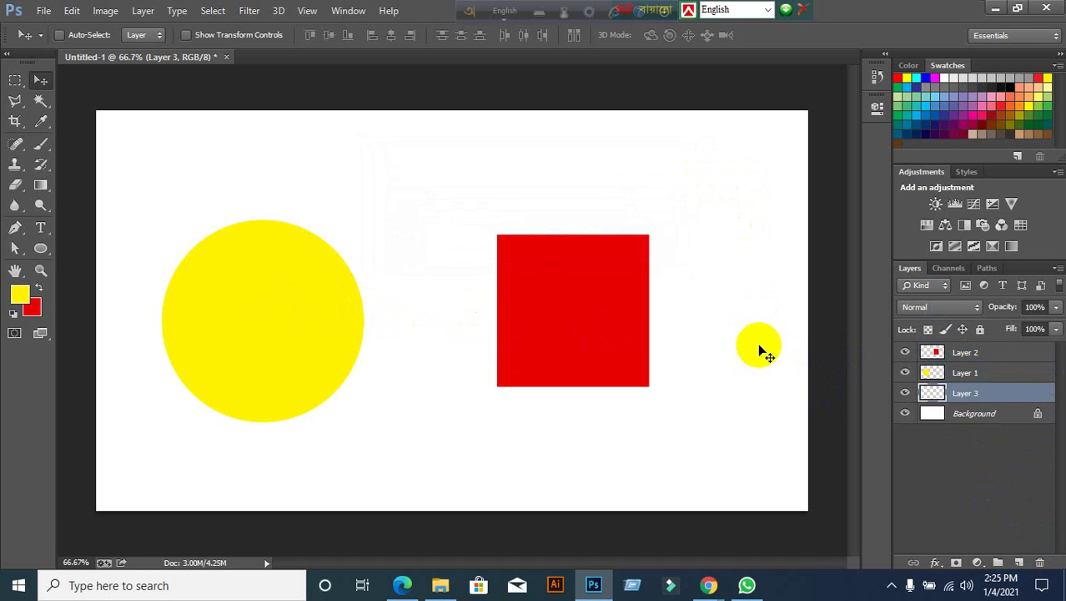
{"action": "key", "text": "Delete"}
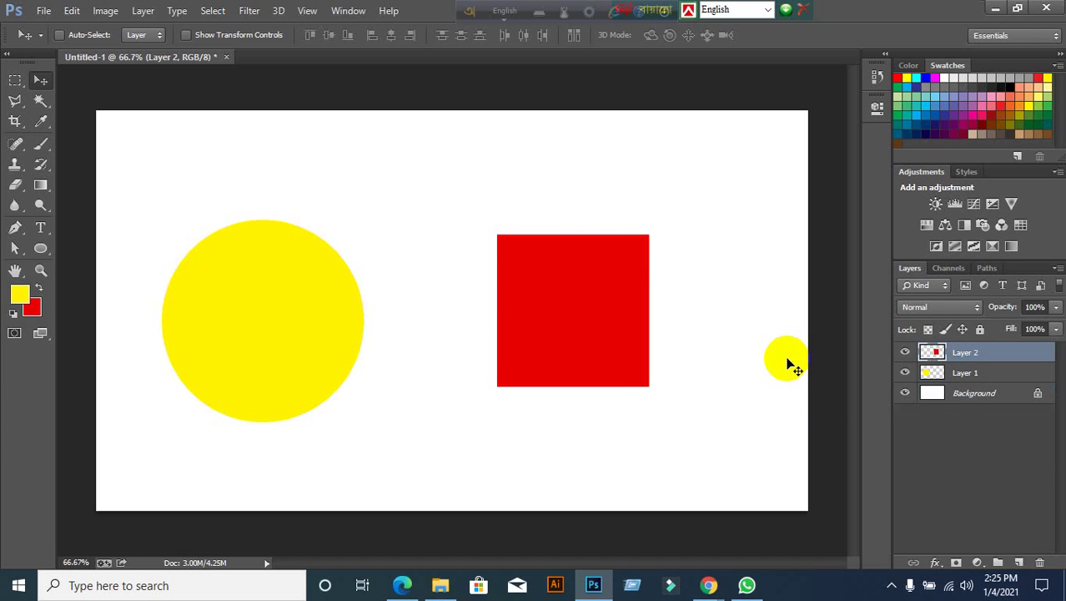
{"action": "left_click", "coordinate": [973, 373]}
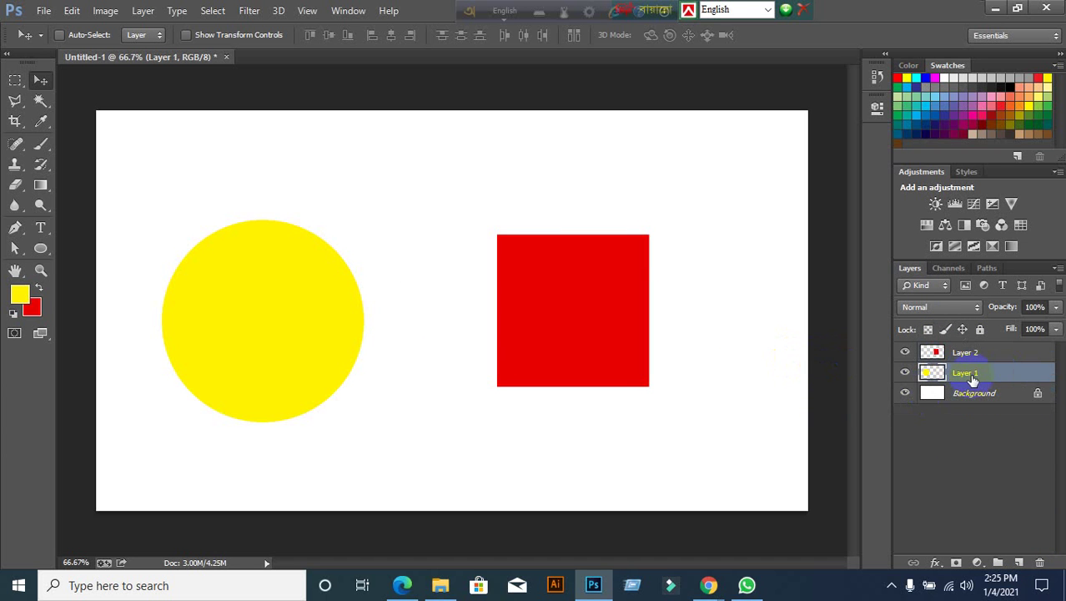
{"action": "left_click", "coordinate": [1018, 562]}
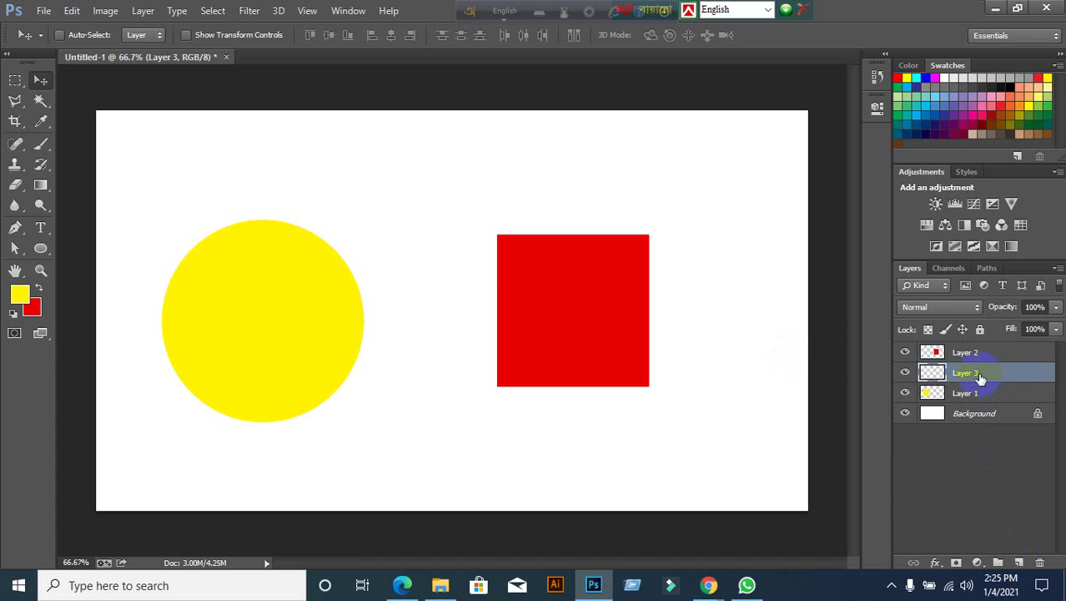
Select Layer 2, then admit another participant in Google Meet and return to Photoshop
{"action": "left_click", "coordinate": [968, 352]}
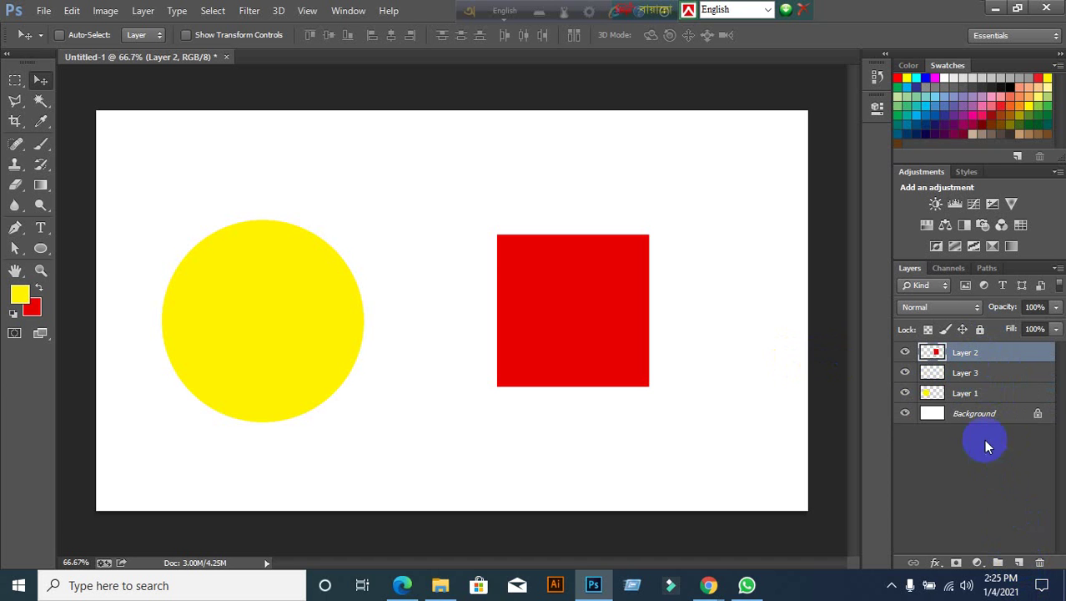
{"action": "left_click", "coordinate": [979, 373]}
{"action": "left_click", "coordinate": [976, 352]}
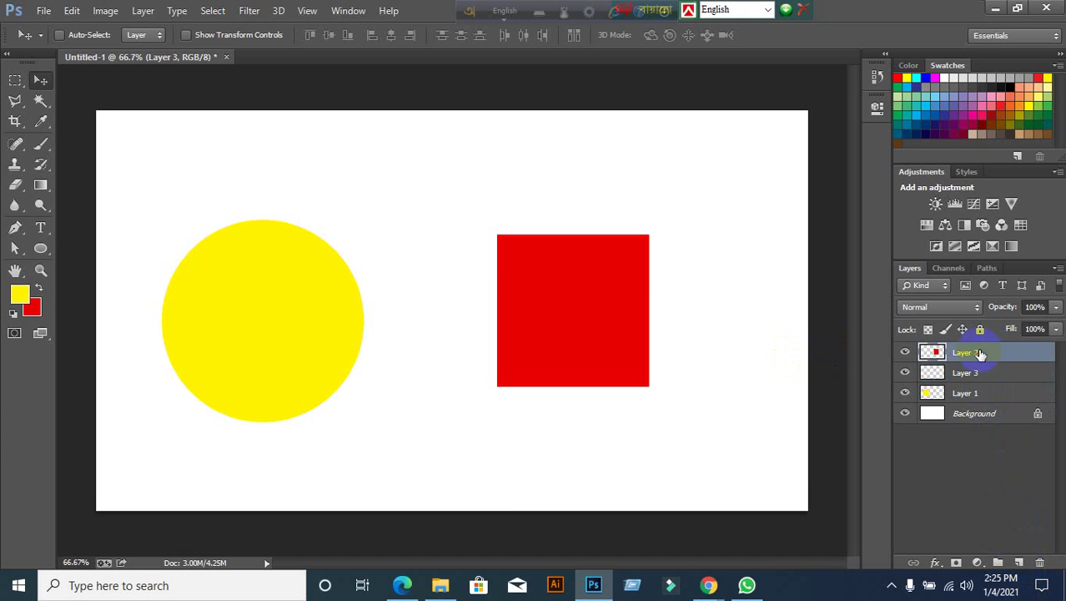
{"action": "left_click", "coordinate": [665, 548]}
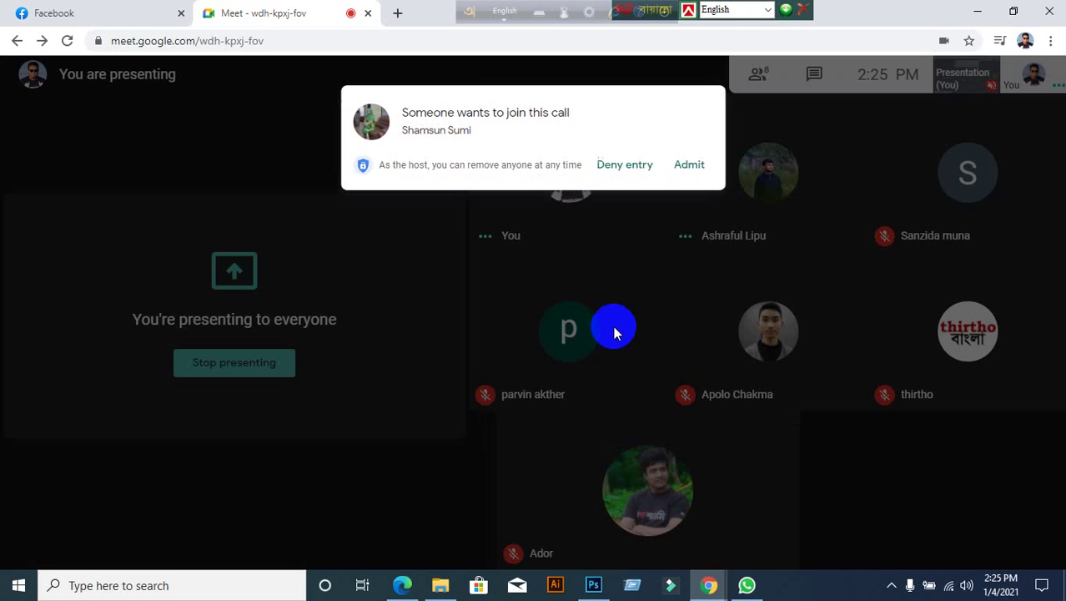
{"action": "left_click", "coordinate": [694, 151]}
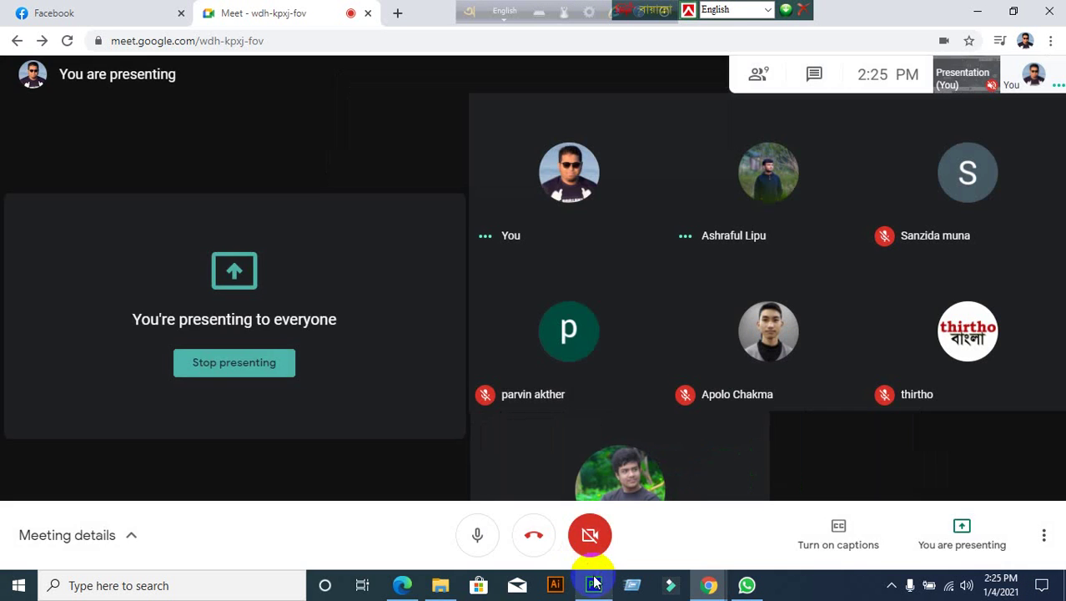
{"action": "left_click", "coordinate": [593, 584]}
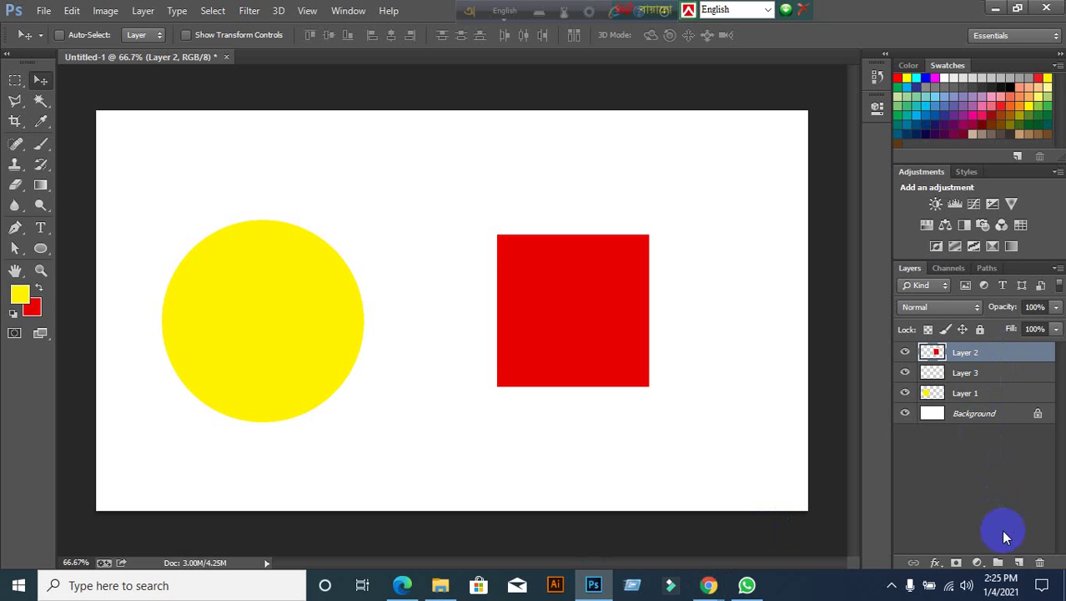
Add empty Layers 4 through 7 above and around Layers 3, 1 and 2, then select Layer 1
{"action": "left_click", "coordinate": [1018, 563]}
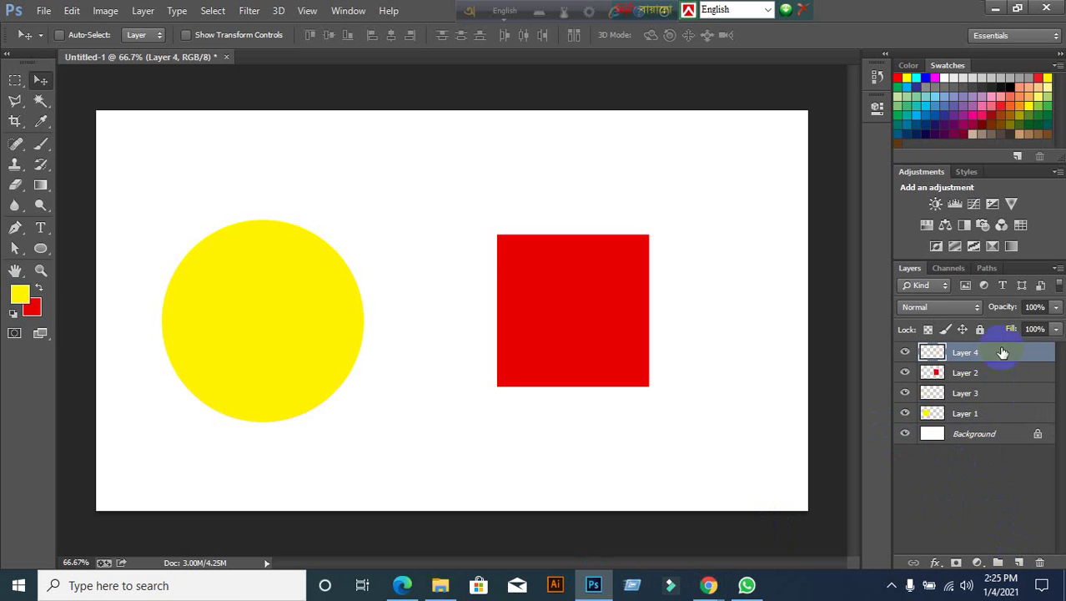
{"action": "left_click", "coordinate": [970, 396]}
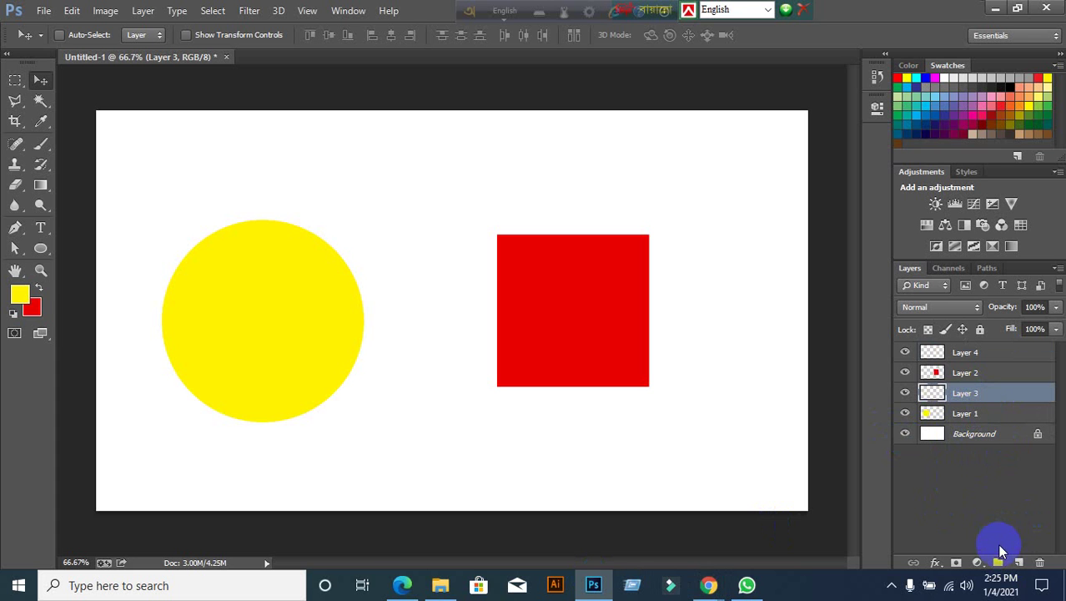
{"action": "left_click", "coordinate": [1020, 561]}
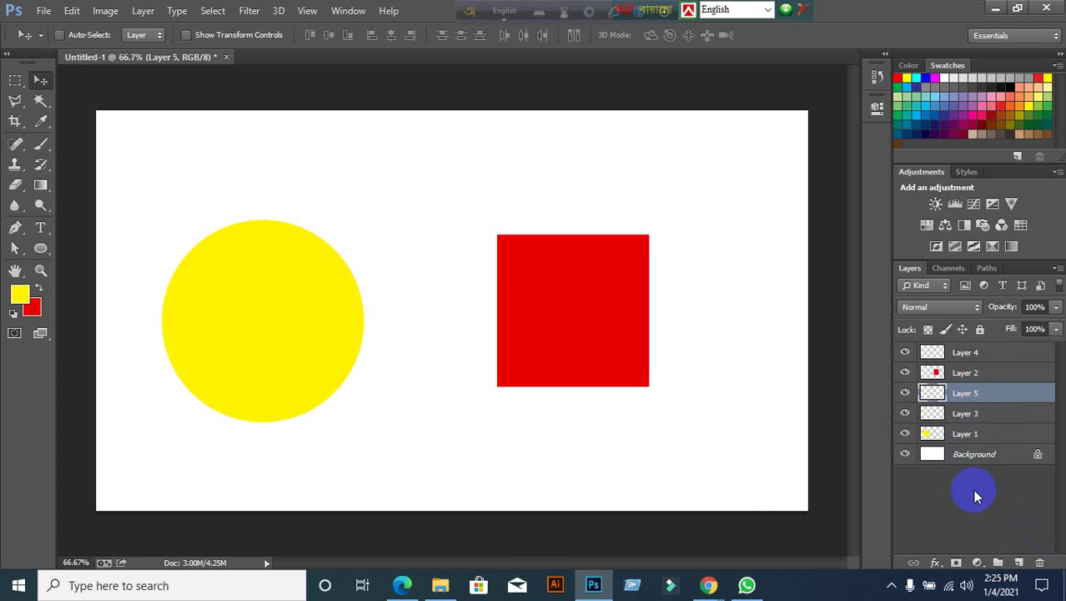
{"action": "mouse_move", "coordinate": [952, 438]}
{"action": "left_mouse_down"}
{"action": "mouse_move", "coordinate": [925, 469]}
{"action": "mouse_move", "coordinate": [964, 452]}
{"action": "left_mouse_up"}
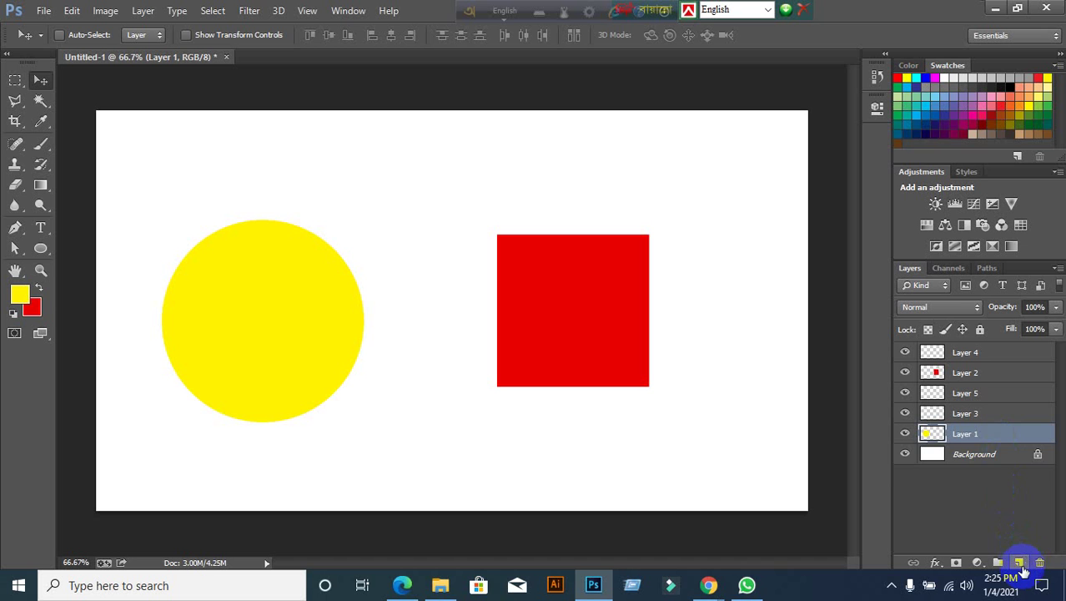
{"action": "left_click", "coordinate": [1021, 561], "text": "ctrl"}
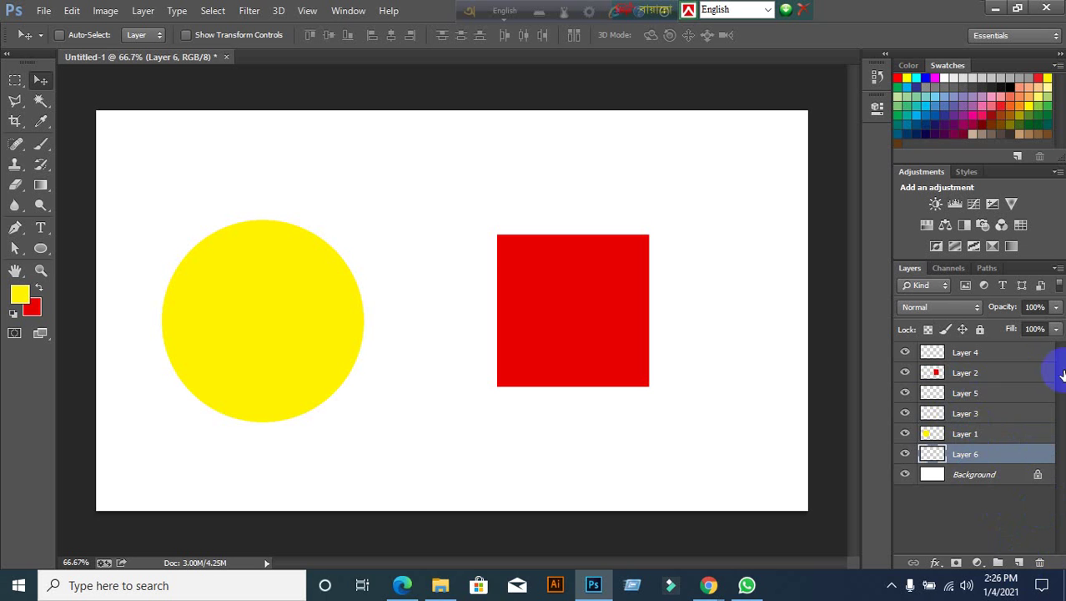
{"action": "left_click", "coordinate": [997, 381]}
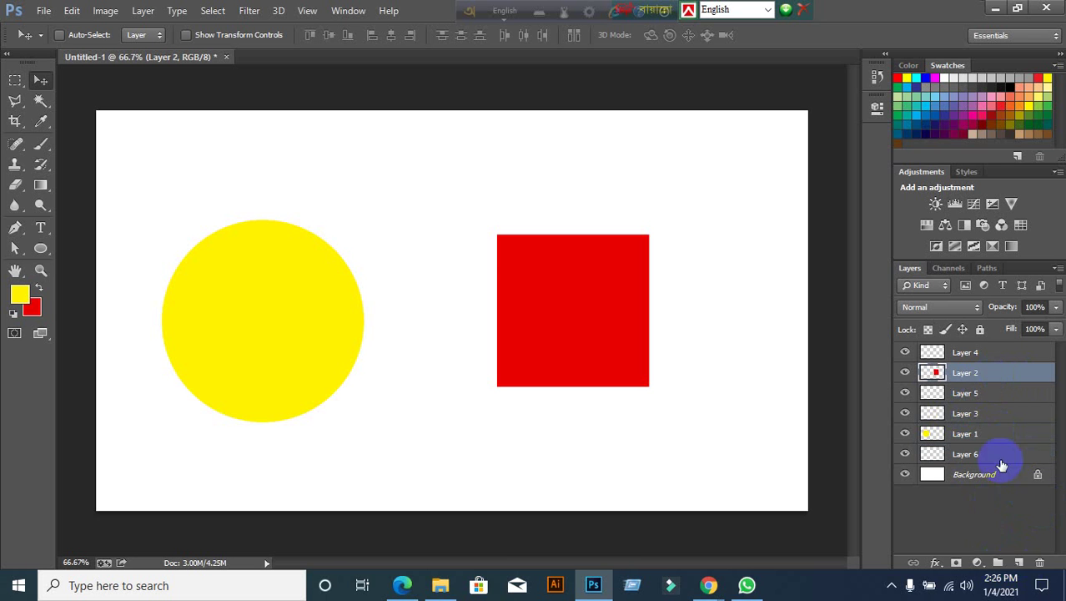
{"action": "left_click", "coordinate": [1019, 566]}
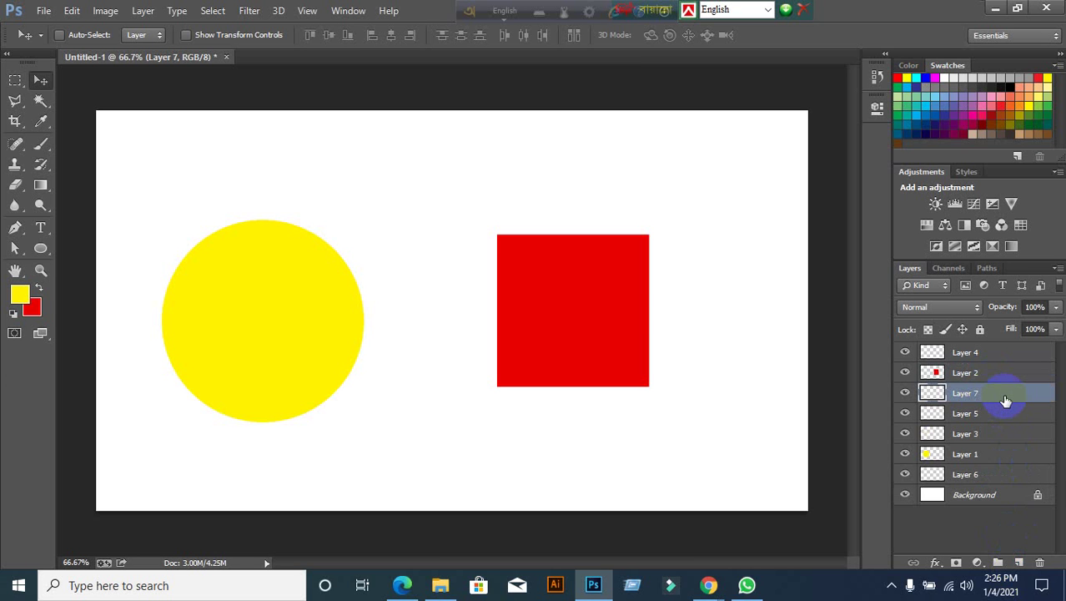
{"action": "left_click_drag", "start_coordinate": [1005, 401], "coordinate": [941, 461]}
{"action": "left_click", "coordinate": [941, 461]}
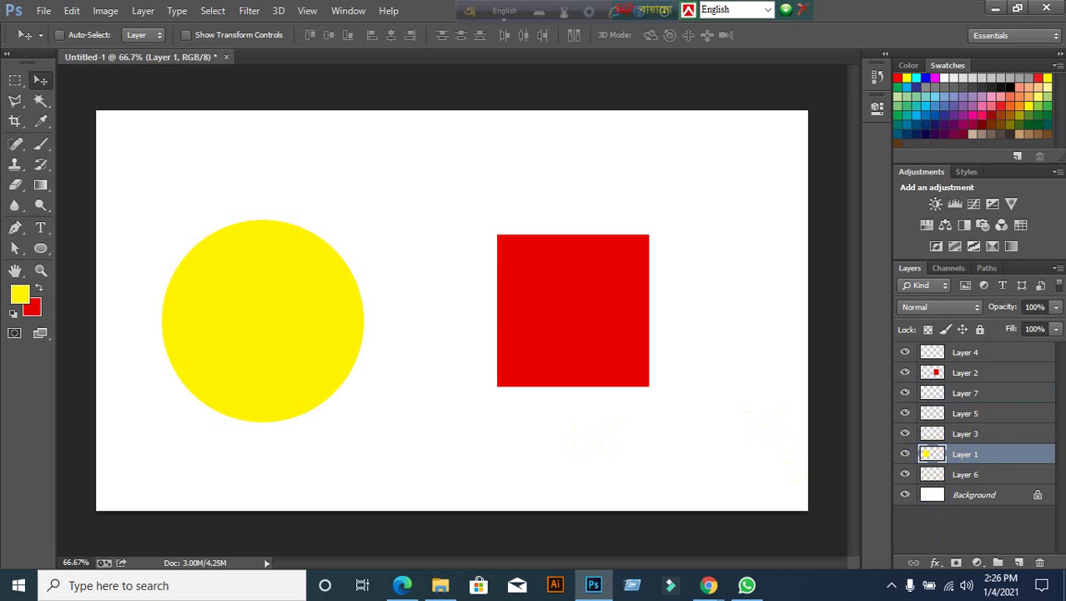
Nudge the yellow circle right on Layer 1 and the red square up-right on Layer 2
{"action": "left_click_drag", "start_coordinate": [315, 325], "coordinate": [365, 315]}
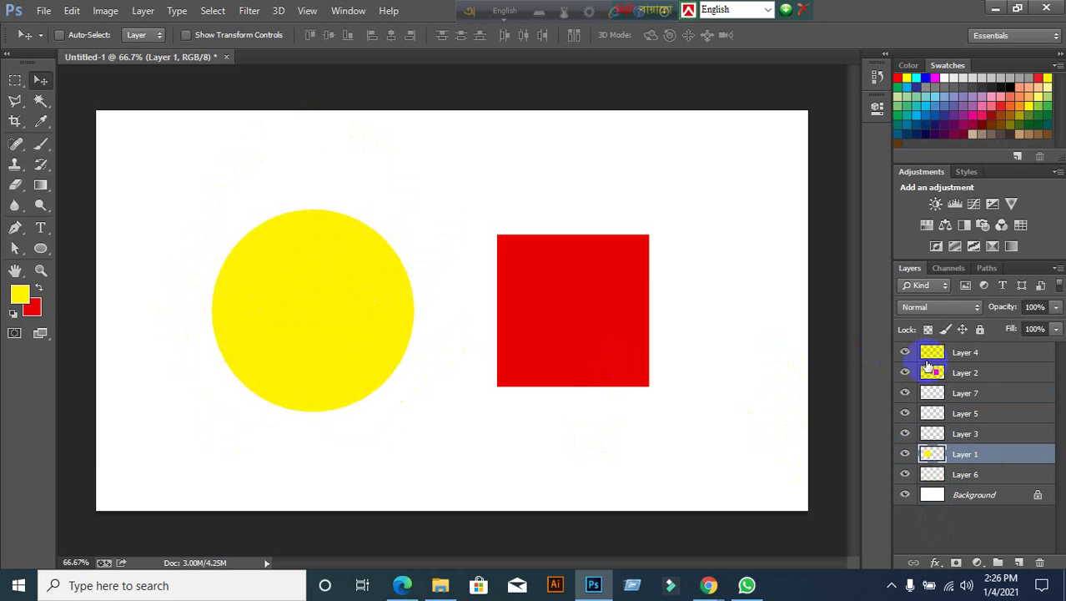
{"action": "left_click", "coordinate": [964, 373]}
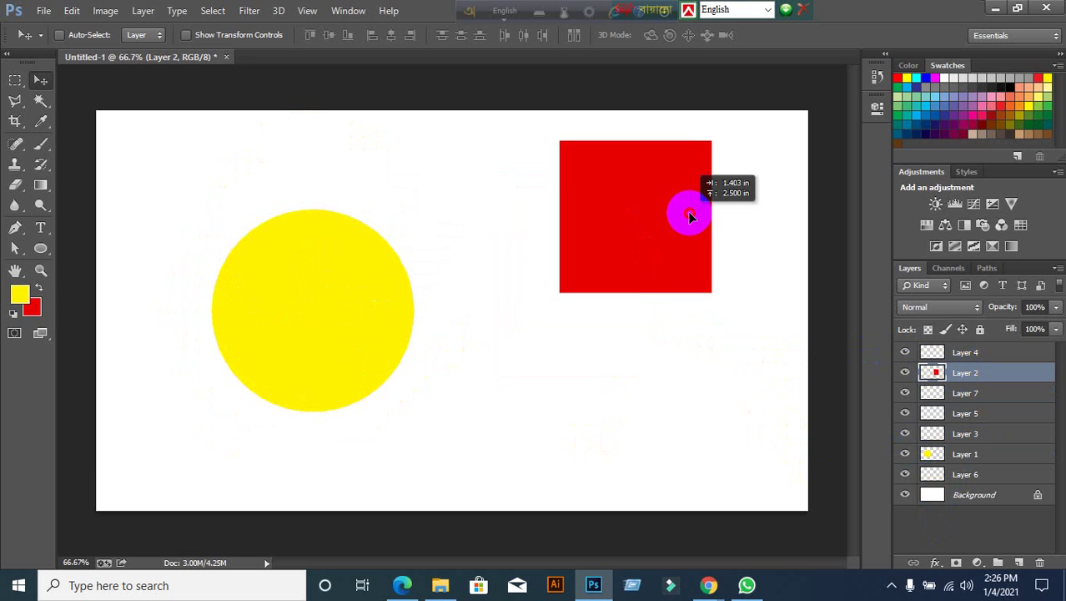
{"action": "left_click_drag", "start_coordinate": [654, 314], "coordinate": [686, 283]}
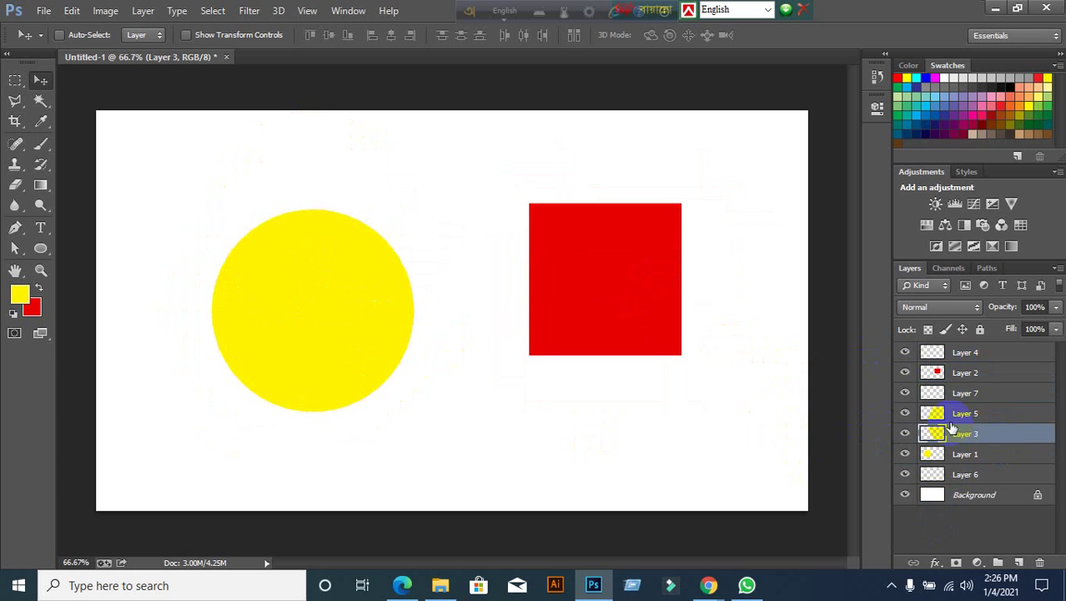
Click through Layers 7, 4, 3 and 6, ending with Layer 6 selected
{"action": "left_click", "coordinate": [968, 393]}
{"action": "left_click", "coordinate": [953, 357]}
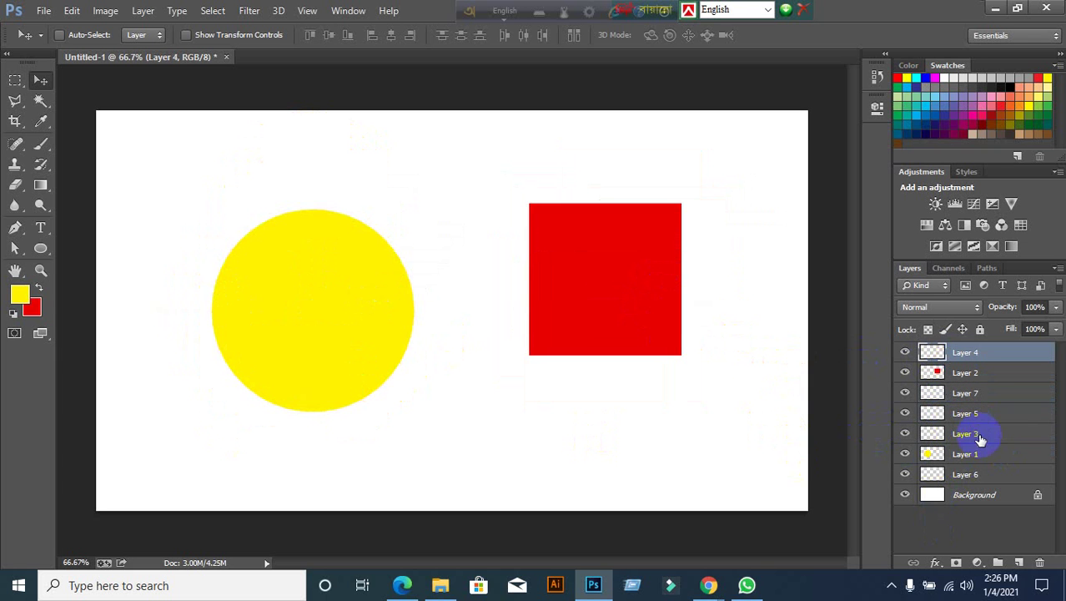
{"action": "left_click", "coordinate": [978, 435]}
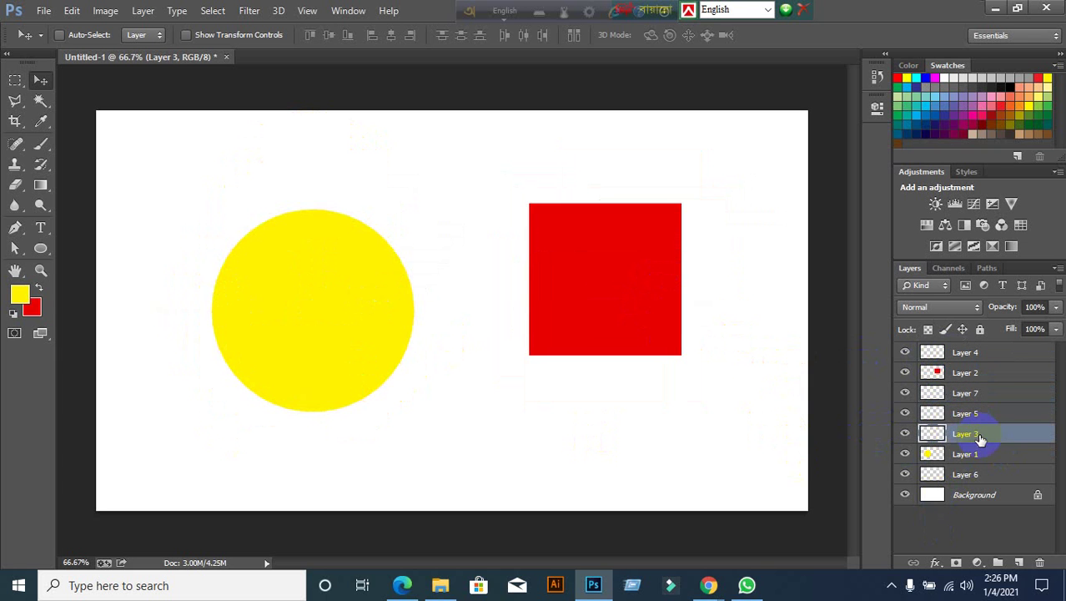
{"action": "left_click", "coordinate": [977, 478]}
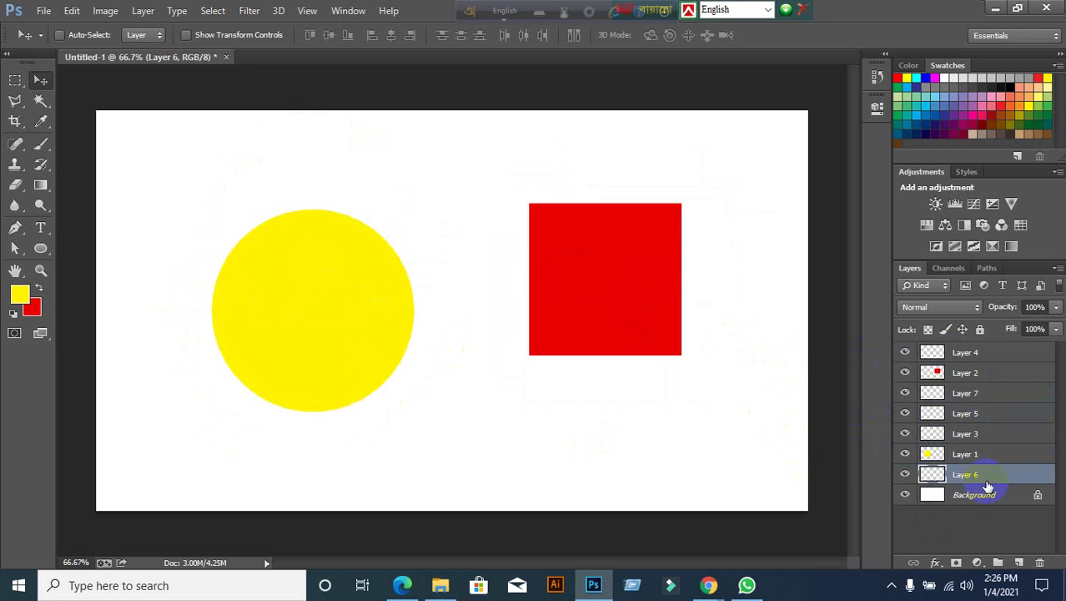
{"action": "left_click", "coordinate": [973, 534]}
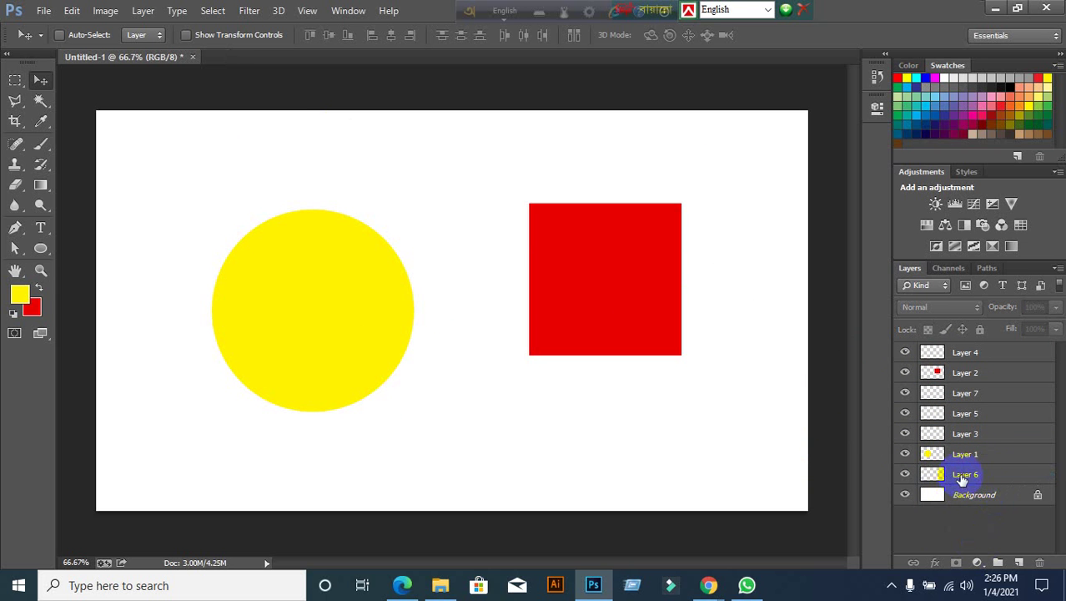
{"action": "left_click", "coordinate": [935, 475]}
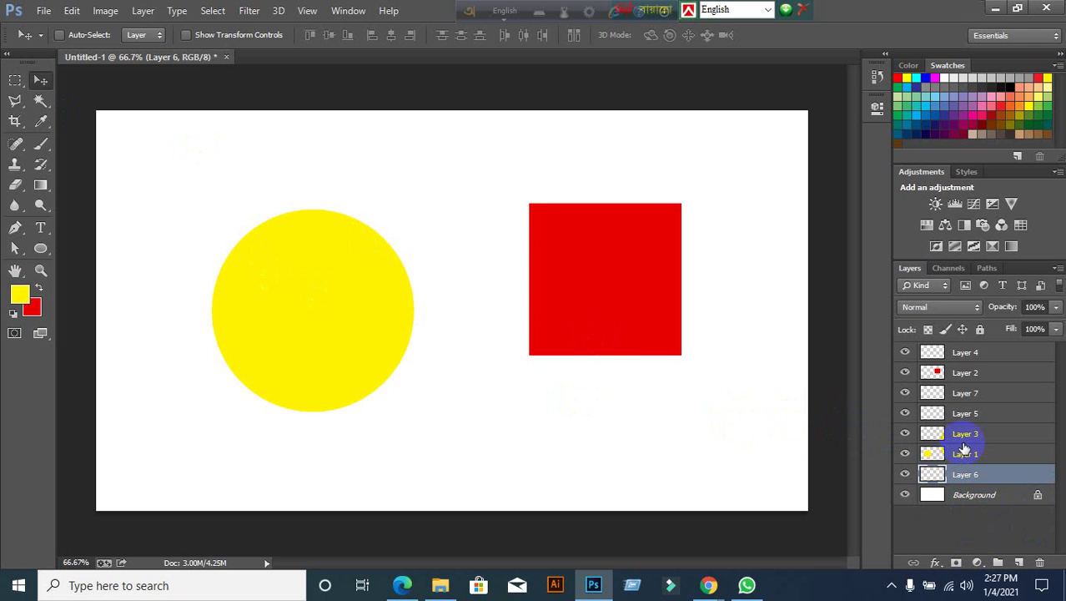
Undo grouping Layer 6, then shift the yellow circle on Layer 1 slightly right
{"action": "left_click", "coordinate": [996, 564]}
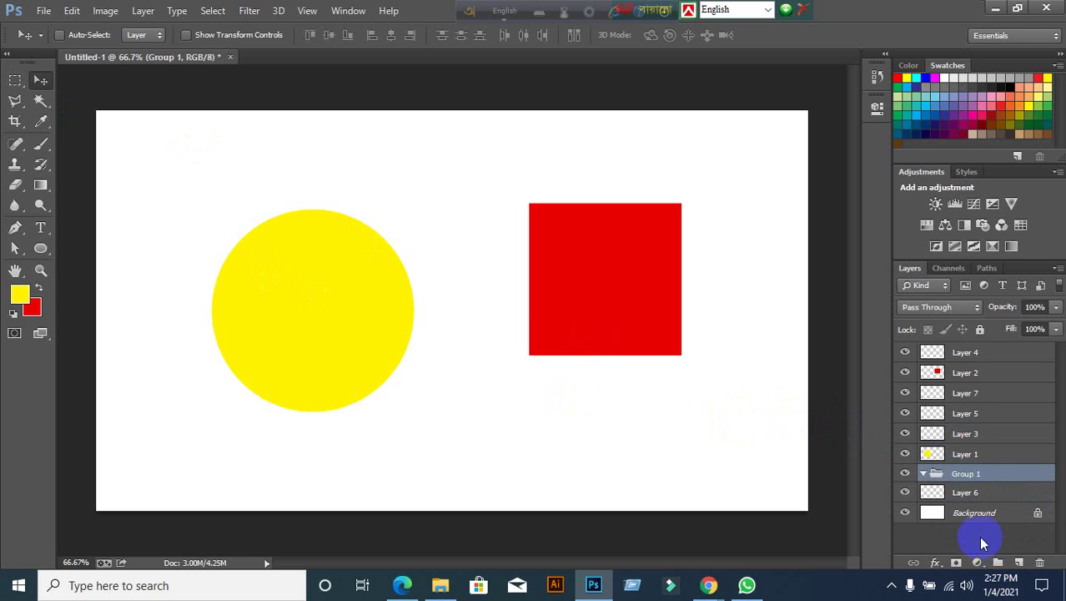
{"action": "key", "text": "ctrl+z"}
{"action": "left_click", "coordinate": [984, 534]}
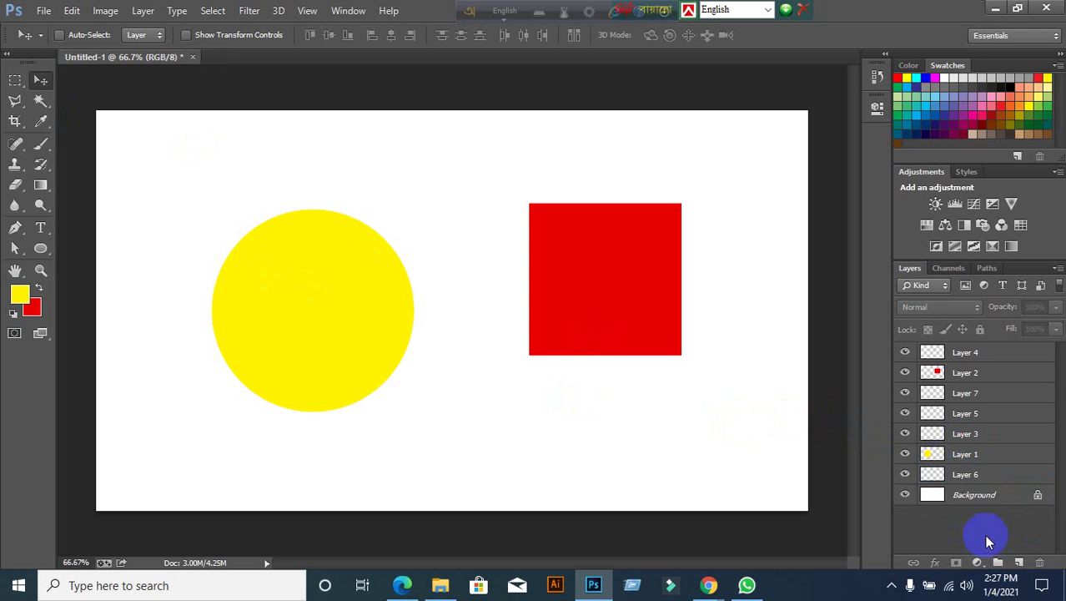
{"action": "left_click", "coordinate": [974, 455]}
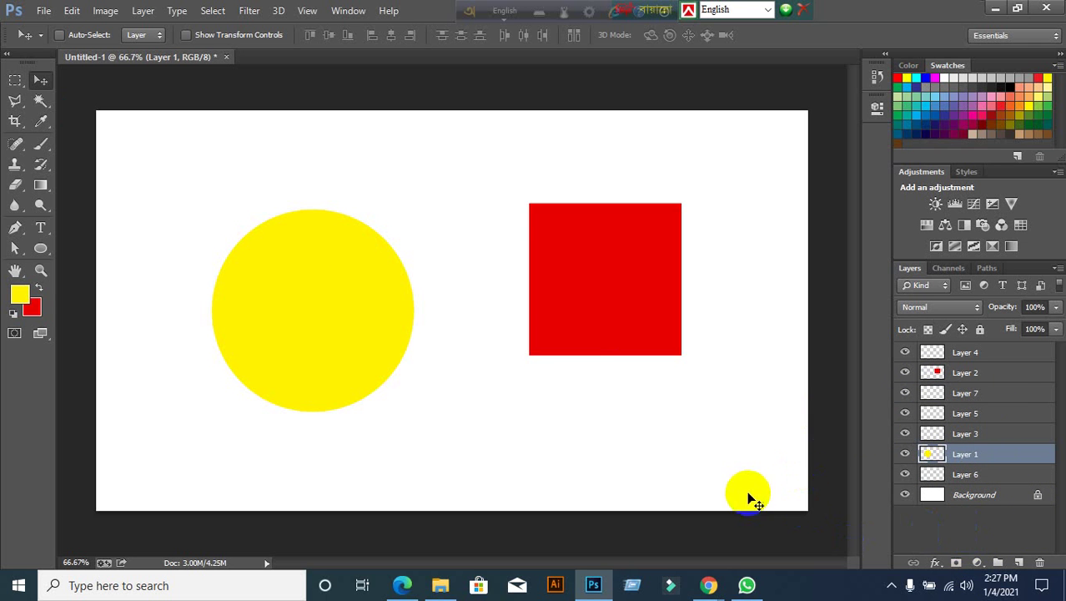
{"action": "left_click_drag", "start_coordinate": [749, 503], "coordinate": [766, 504]}
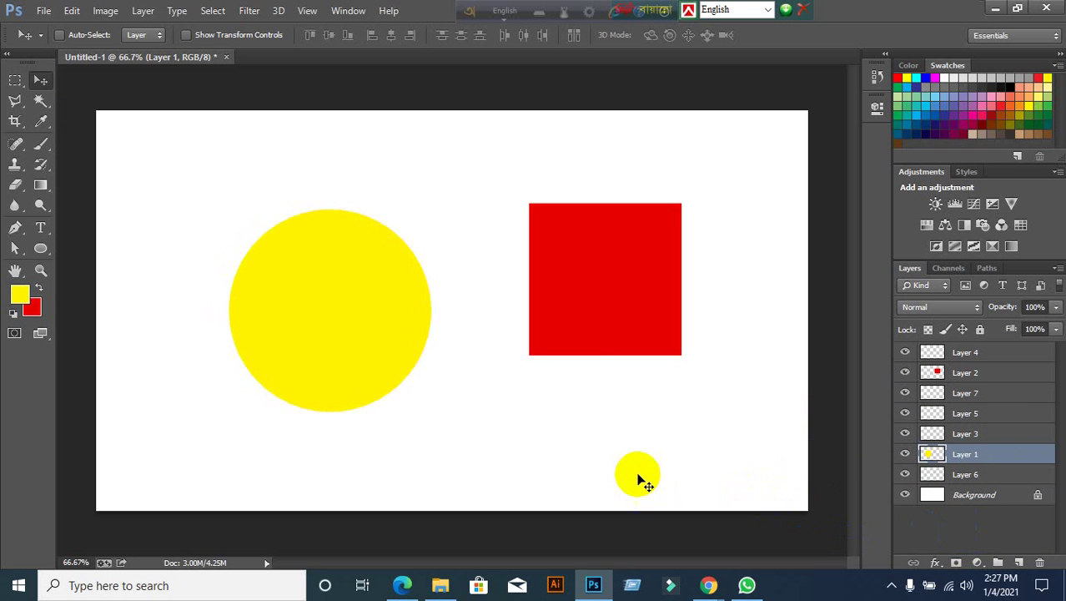
{"action": "left_click", "coordinate": [589, 489]}
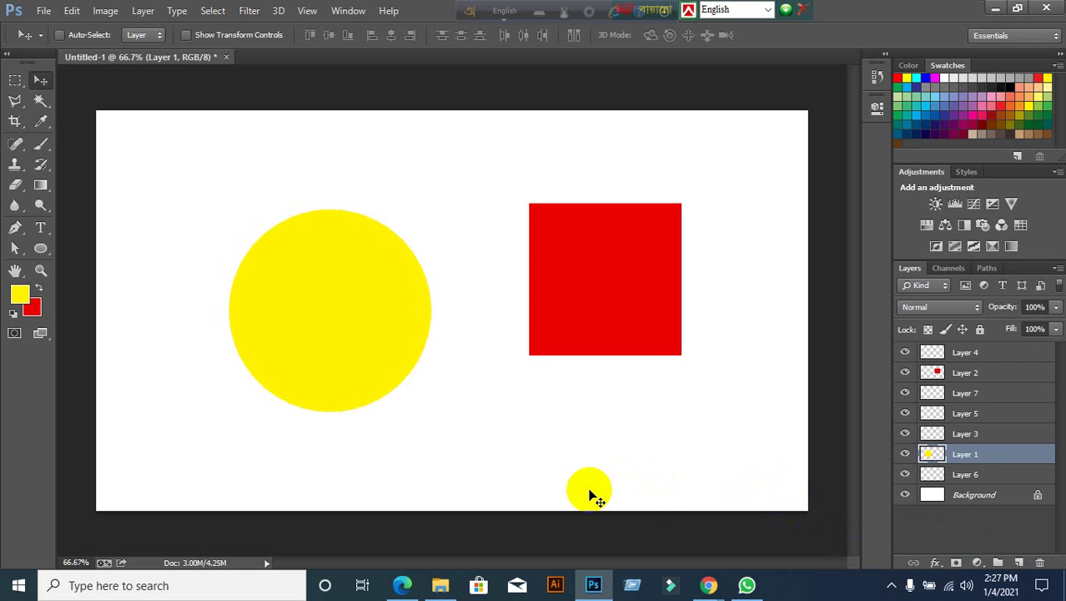
Toggle selection of Layers 1 and 3 in the Layers panel, ending with Layer 6 selected
{"action": "left_click", "coordinate": [977, 532]}
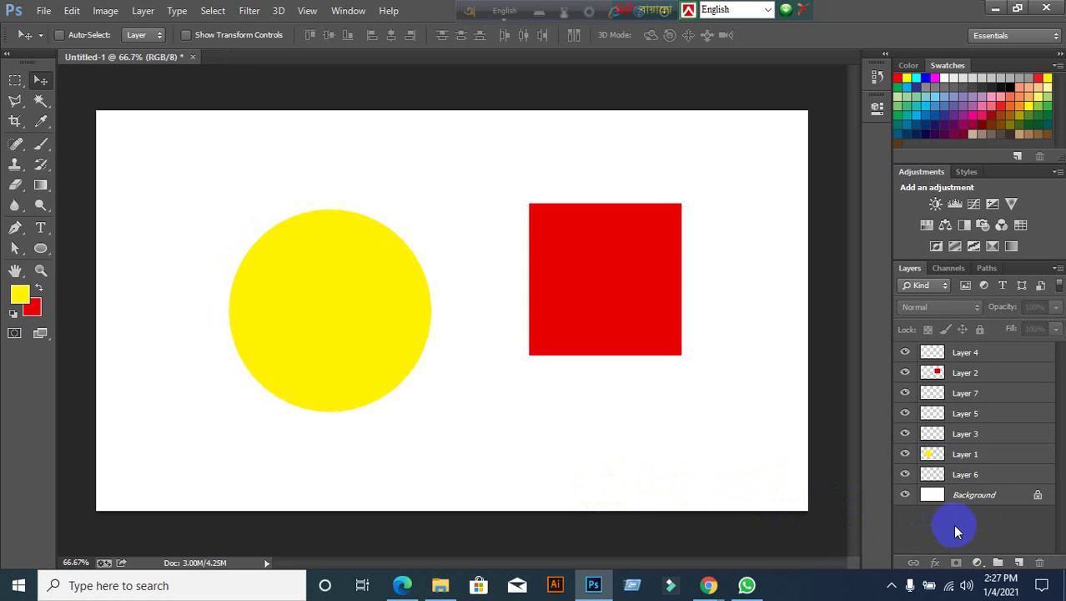
{"action": "left_click", "coordinate": [973, 455]}
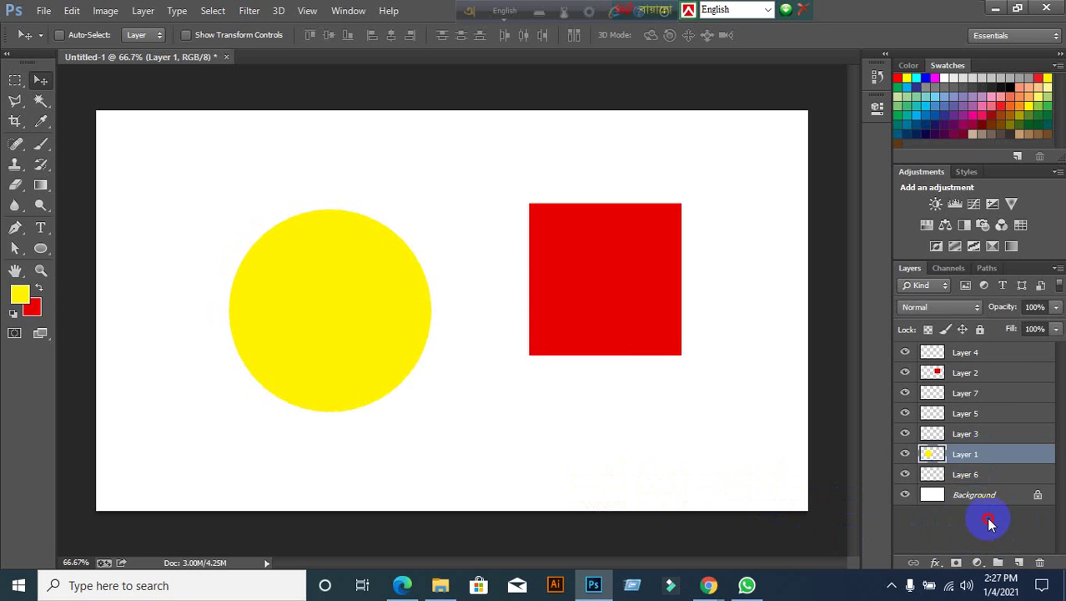
{"action": "left_click", "coordinate": [989, 523]}
{"action": "left_click", "coordinate": [972, 433]}
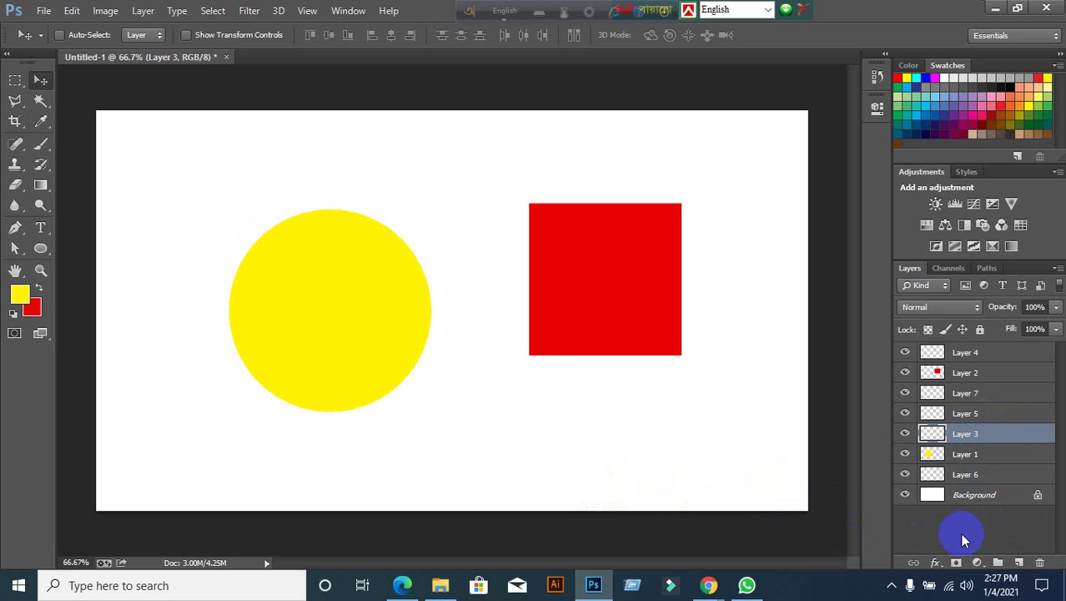
{"action": "left_click", "coordinate": [964, 534]}
{"action": "left_click", "coordinate": [964, 433]}
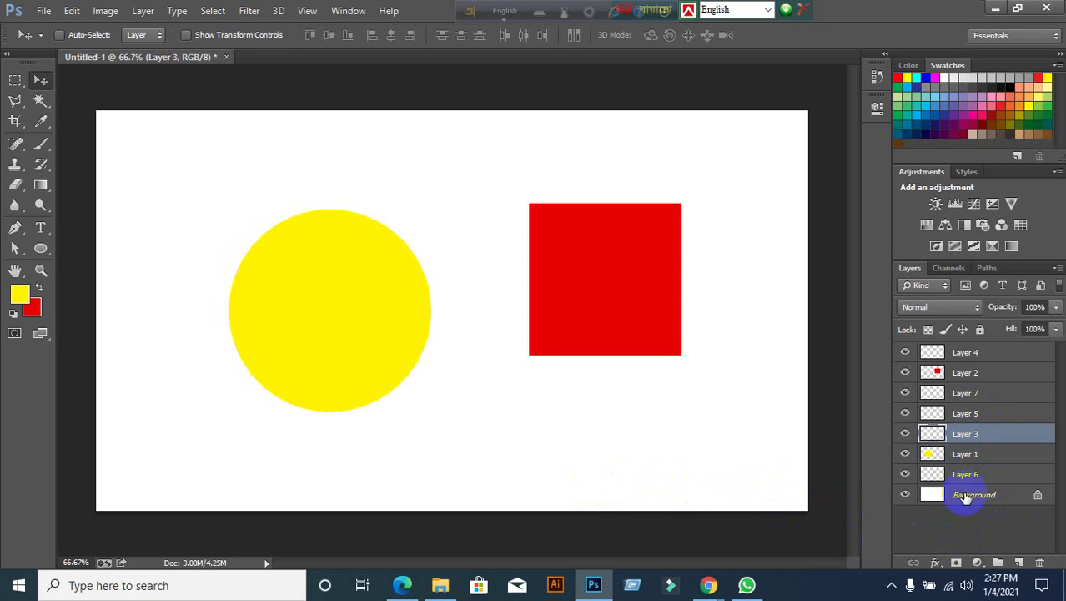
{"action": "left_click", "coordinate": [973, 527]}
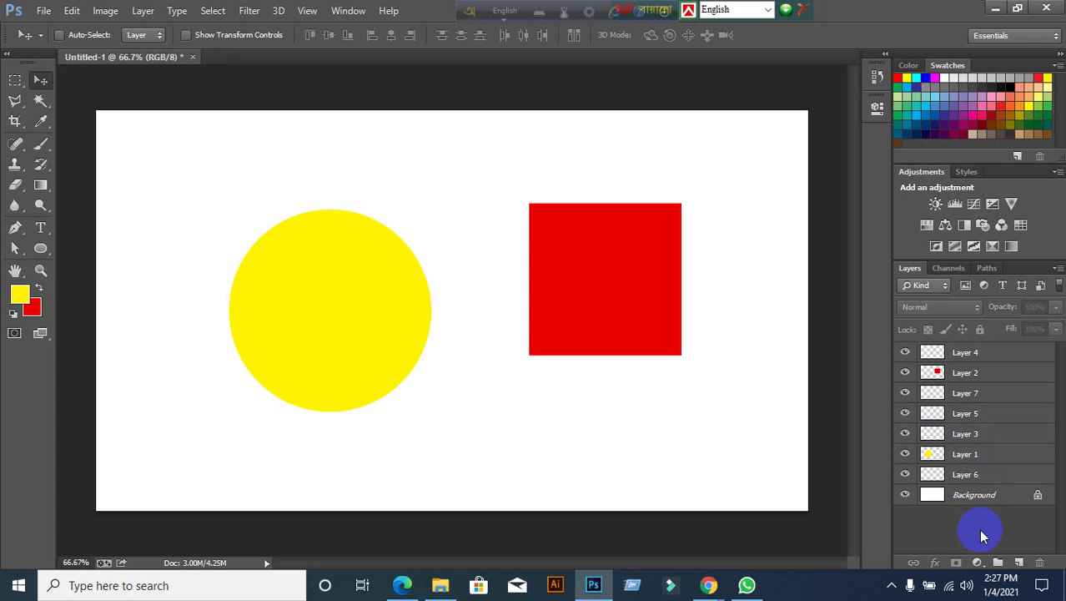
{"action": "left_click", "coordinate": [966, 475]}
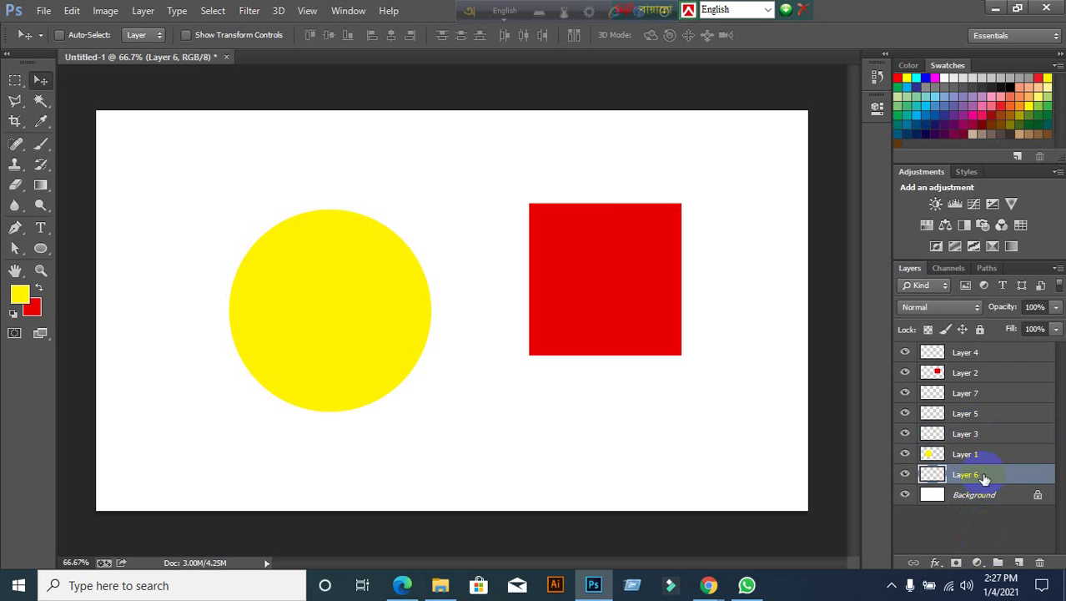
Delete Layer 6 and Layer 5 from the layer stack
{"action": "left_click", "coordinate": [1039, 563]}
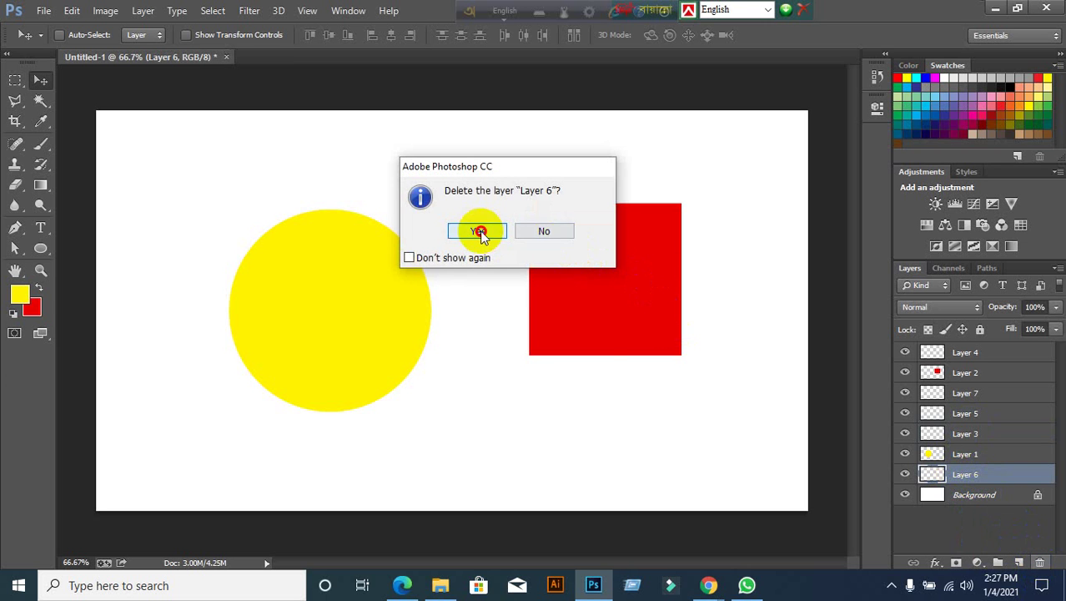
{"action": "left_click", "coordinate": [480, 233]}
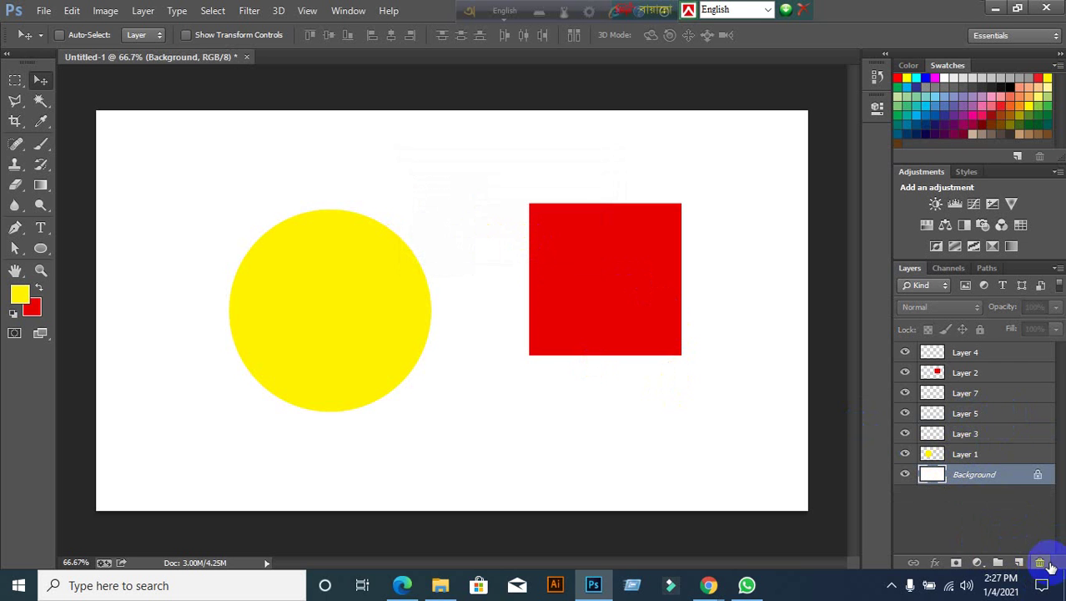
{"action": "left_click", "coordinate": [981, 413]}
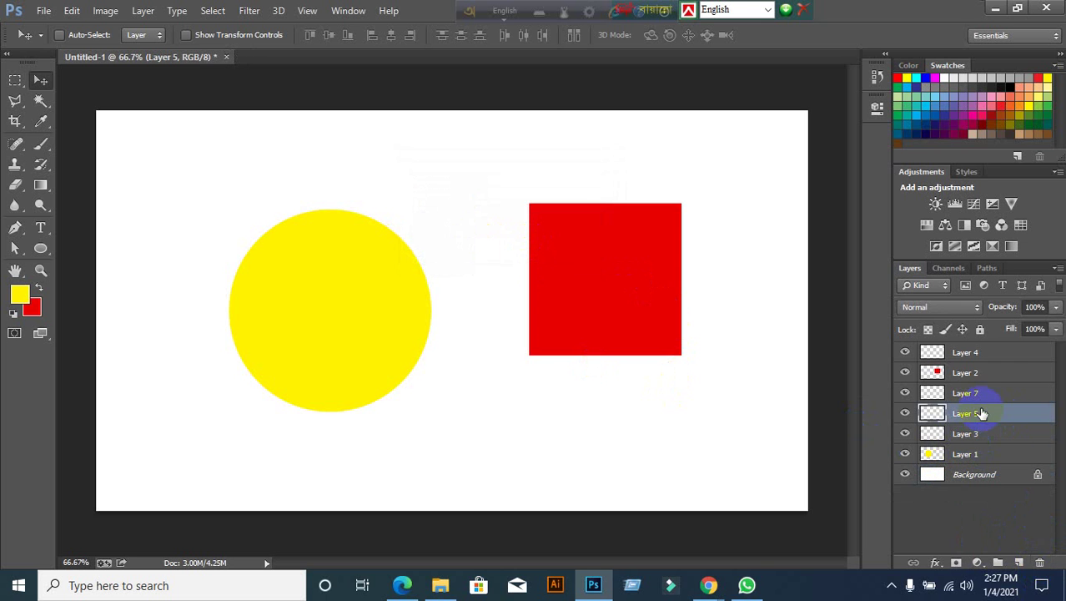
{"action": "right_click", "coordinate": [976, 412]}
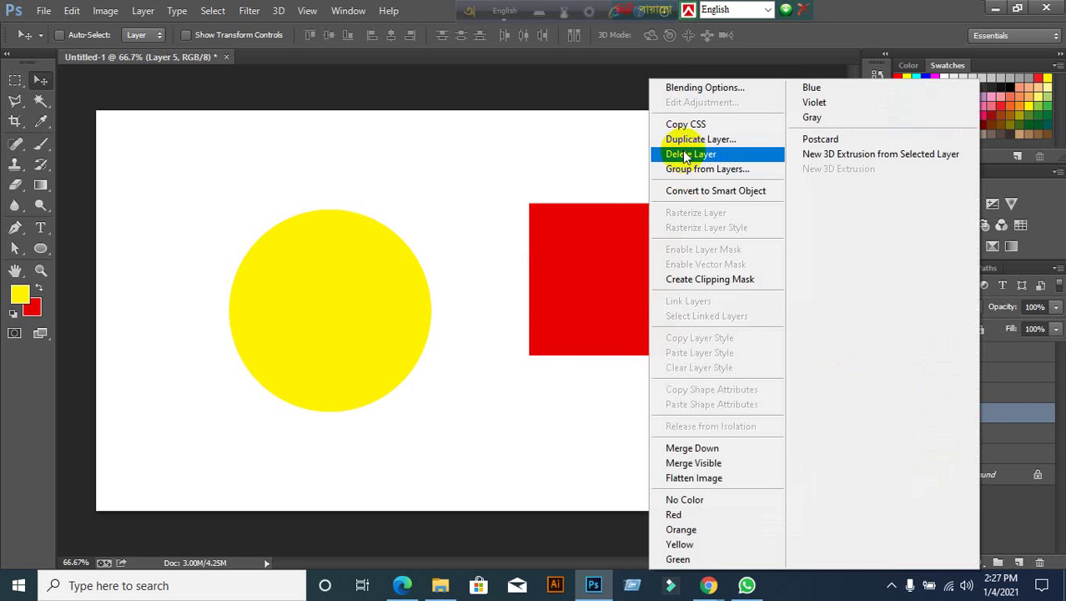
{"action": "left_click", "coordinate": [580, 135]}
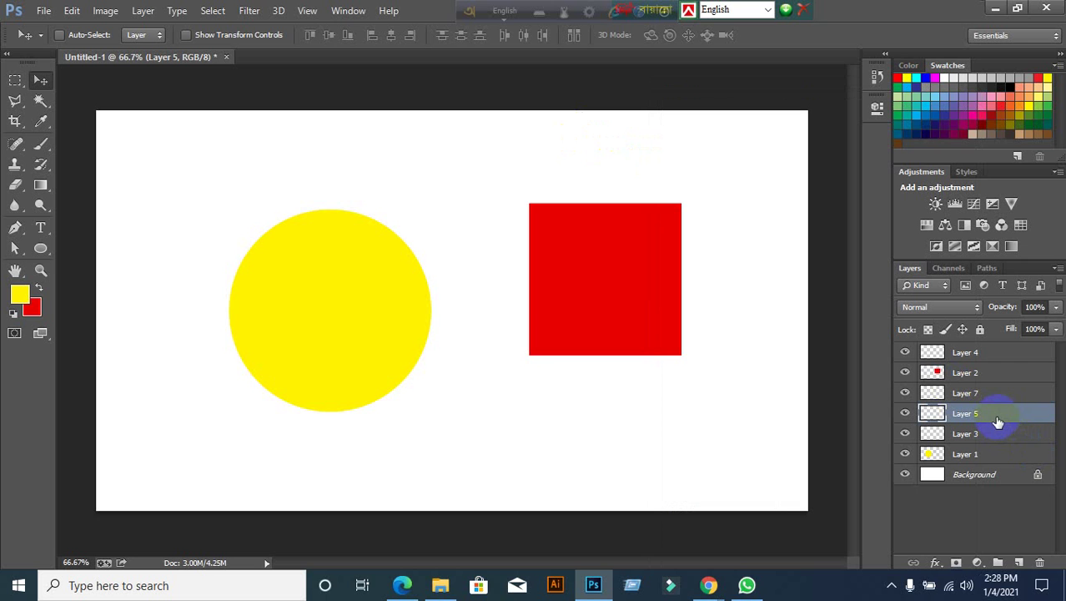
{"action": "left_click_drag", "start_coordinate": [997, 421], "coordinate": [1035, 562]}
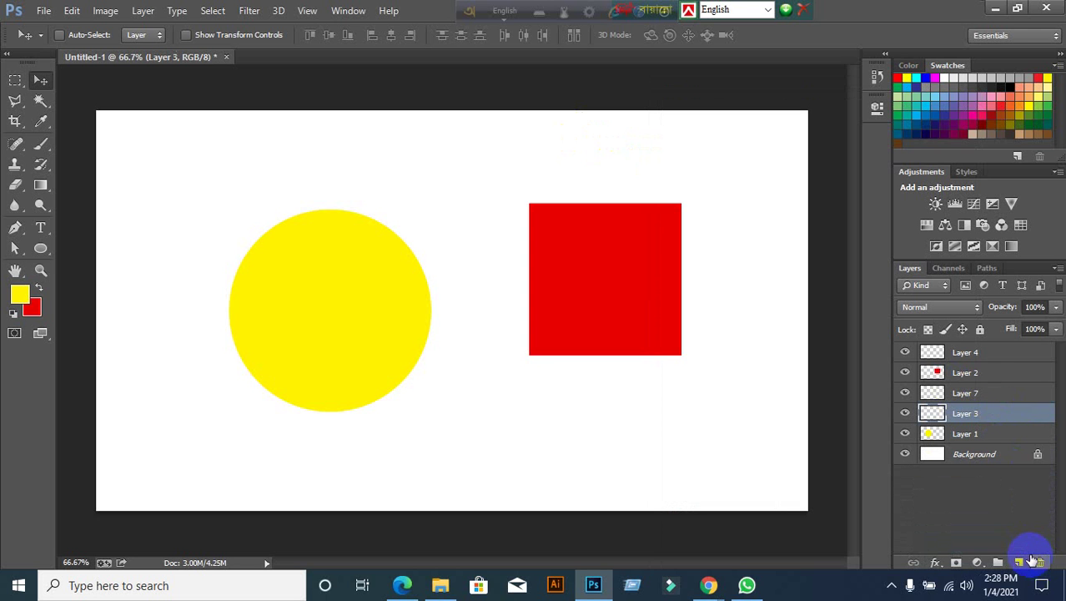
Delete Layer 3 and Layer 7, confirming Yes each time
{"action": "right_click", "coordinate": [1004, 414]}
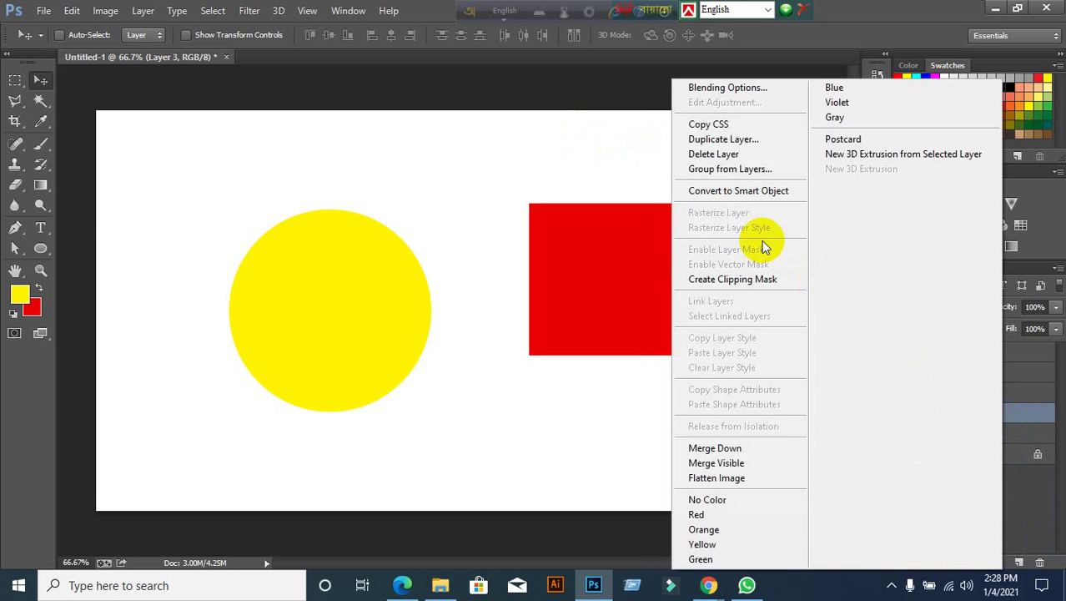
{"action": "left_click", "coordinate": [1032, 417]}
{"action": "left_click", "coordinate": [1040, 563]}
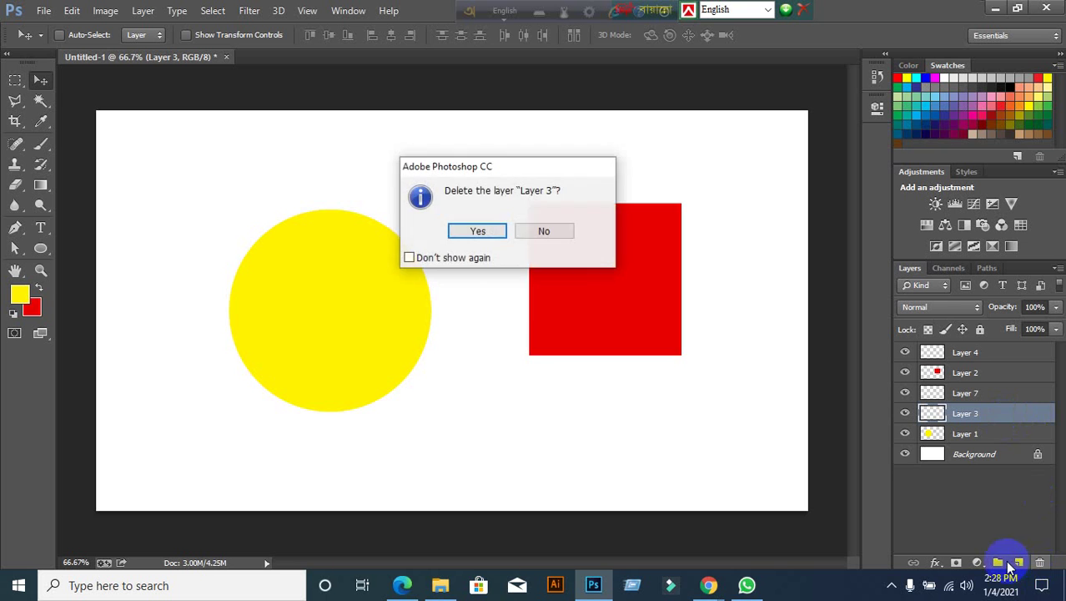
{"action": "left_click", "coordinate": [470, 237]}
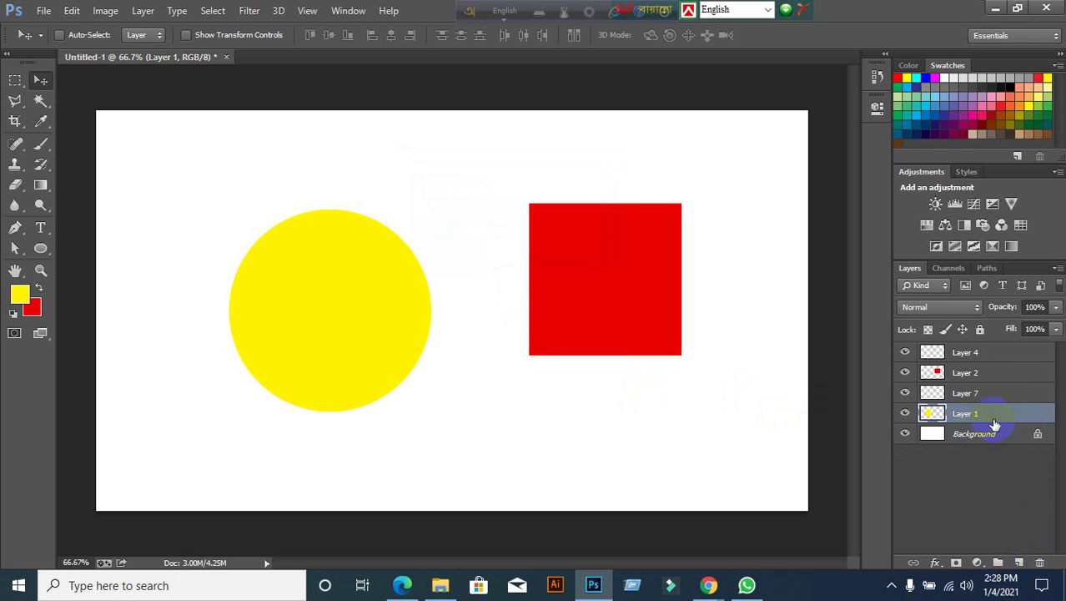
{"action": "left_click", "coordinate": [976, 394]}
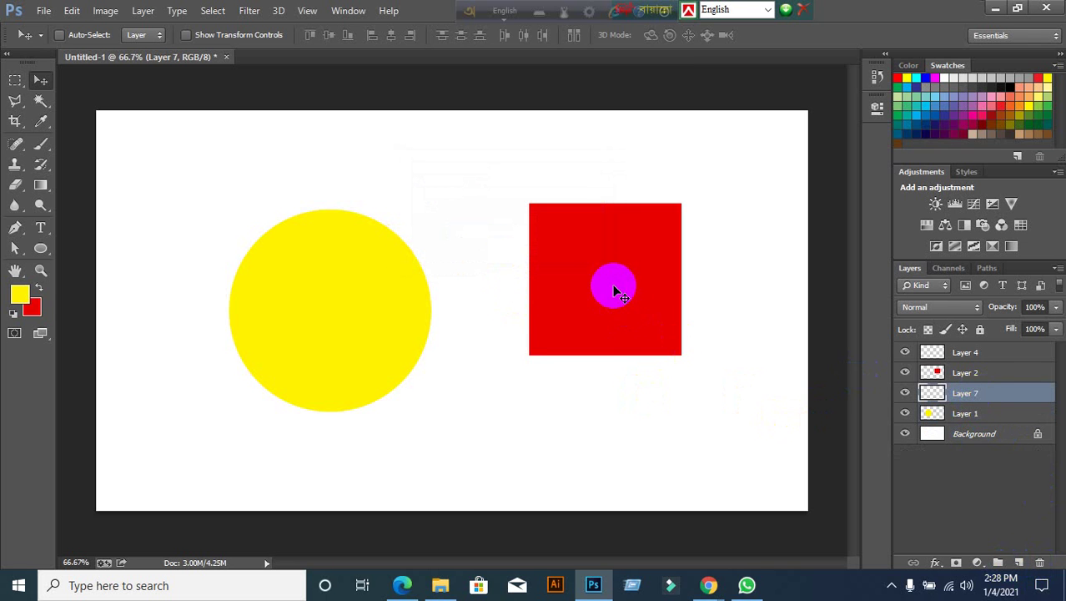
{"action": "left_click", "coordinate": [1038, 565]}
{"action": "left_click", "coordinate": [496, 230]}
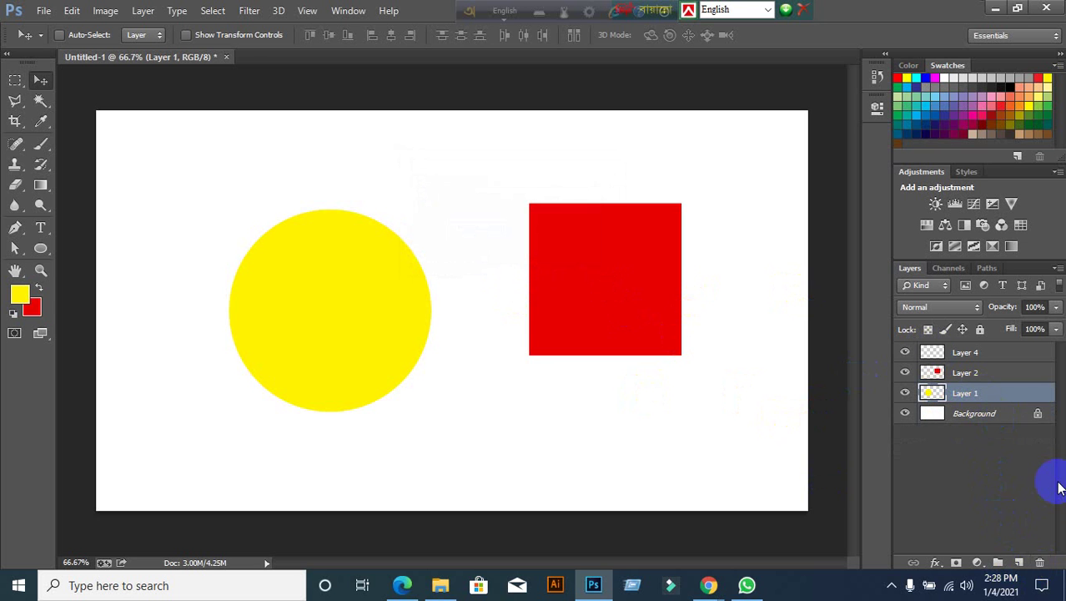
Delete Layer 1 (yellow circle), Layer 2 (red square) and Layer 4, leaving only Background
{"action": "left_click", "coordinate": [1038, 562]}
{"action": "left_click", "coordinate": [479, 231]}
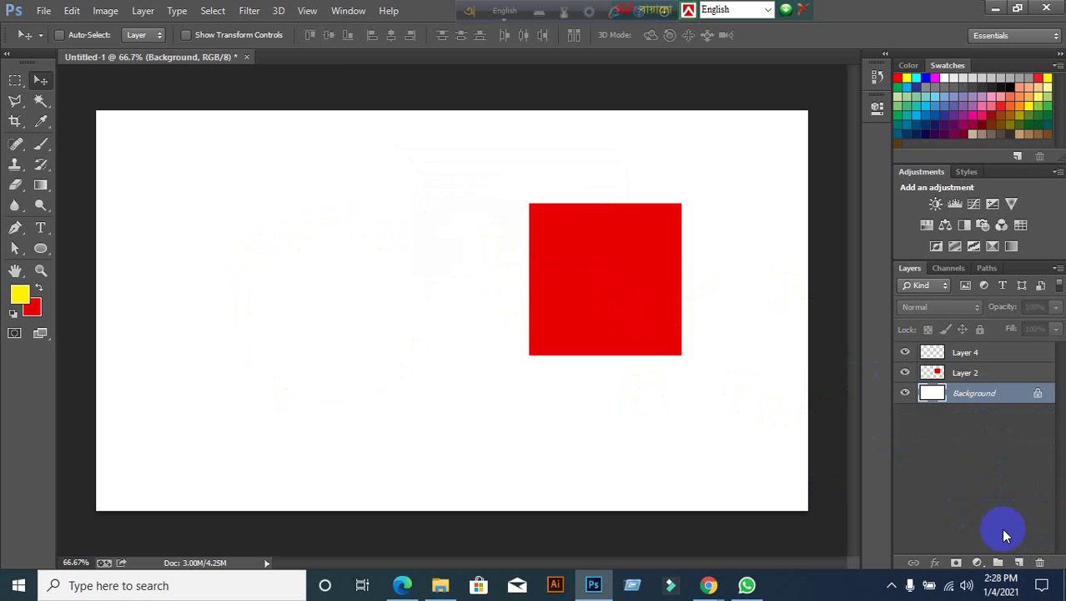
{"action": "left_click", "coordinate": [951, 373]}
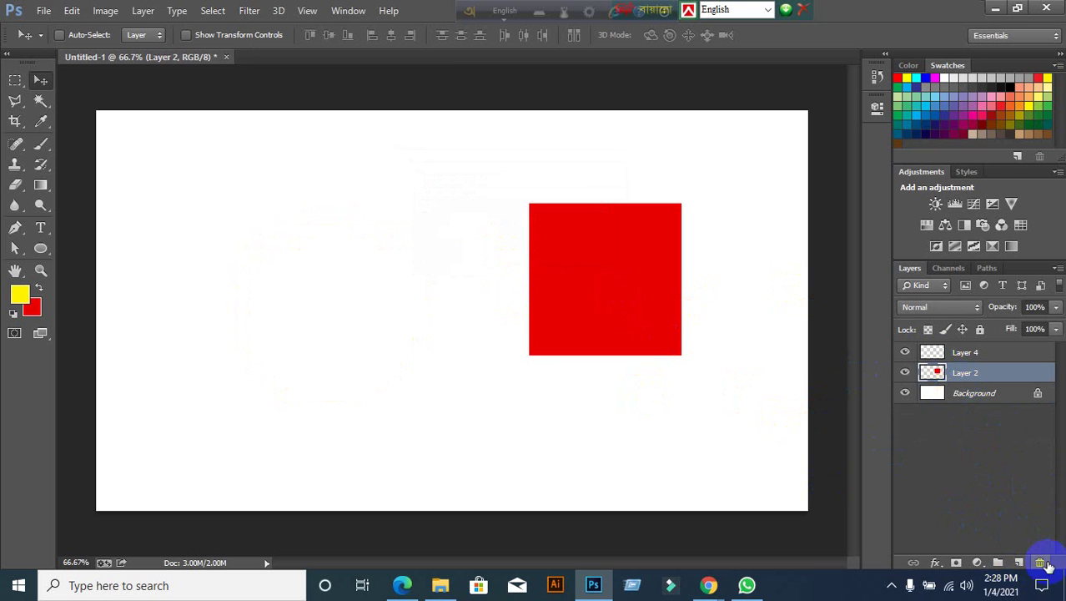
{"action": "left_click", "coordinate": [1039, 563]}
{"action": "left_click", "coordinate": [477, 230]}
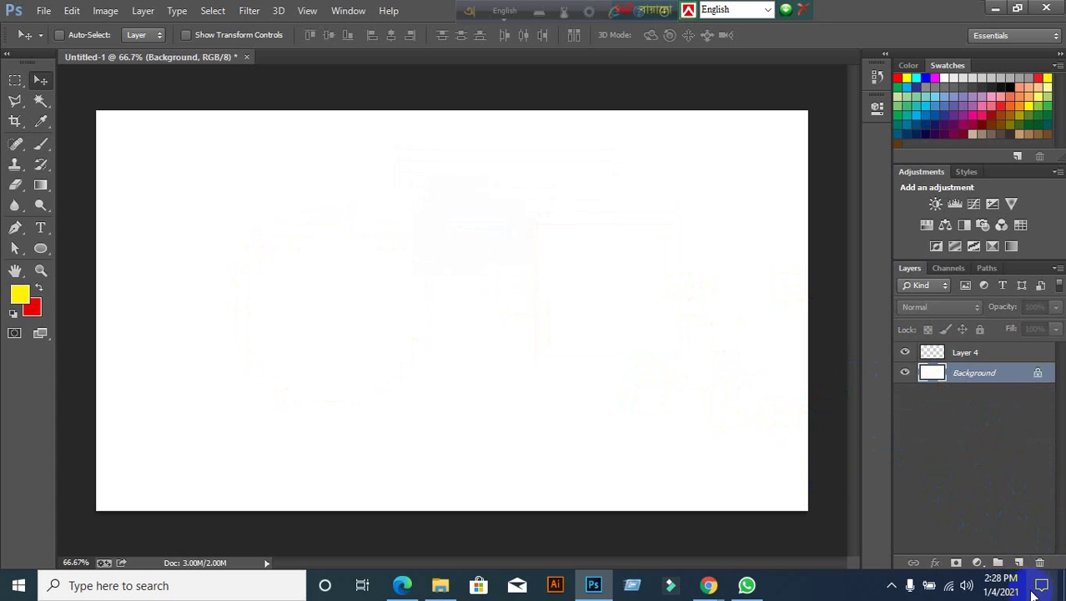
{"action": "left_click", "coordinate": [965, 352]}
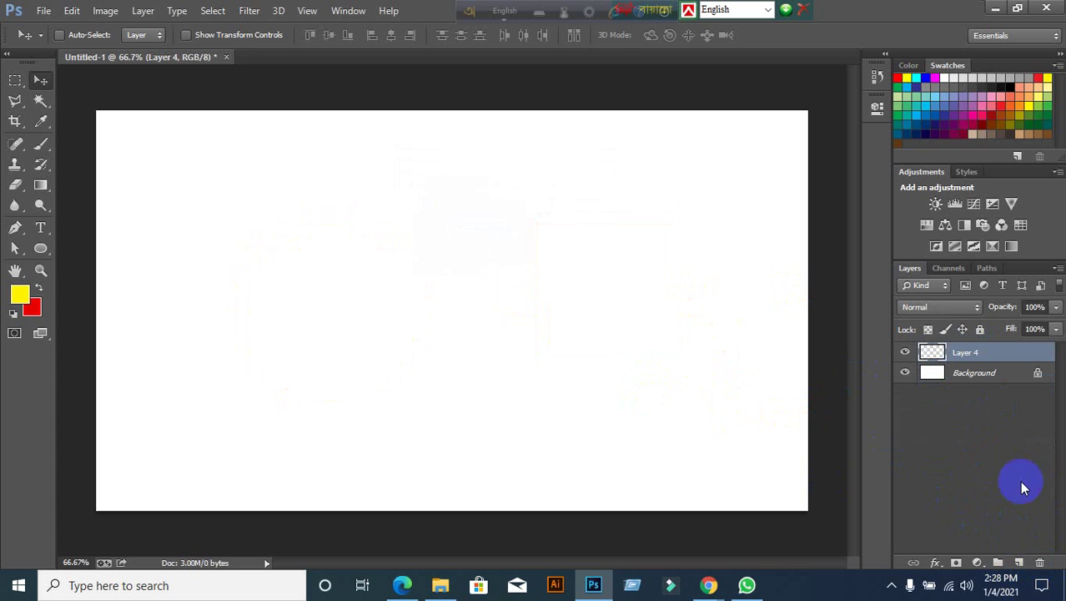
{"action": "left_click", "coordinate": [1038, 562]}
{"action": "left_click", "coordinate": [477, 231]}
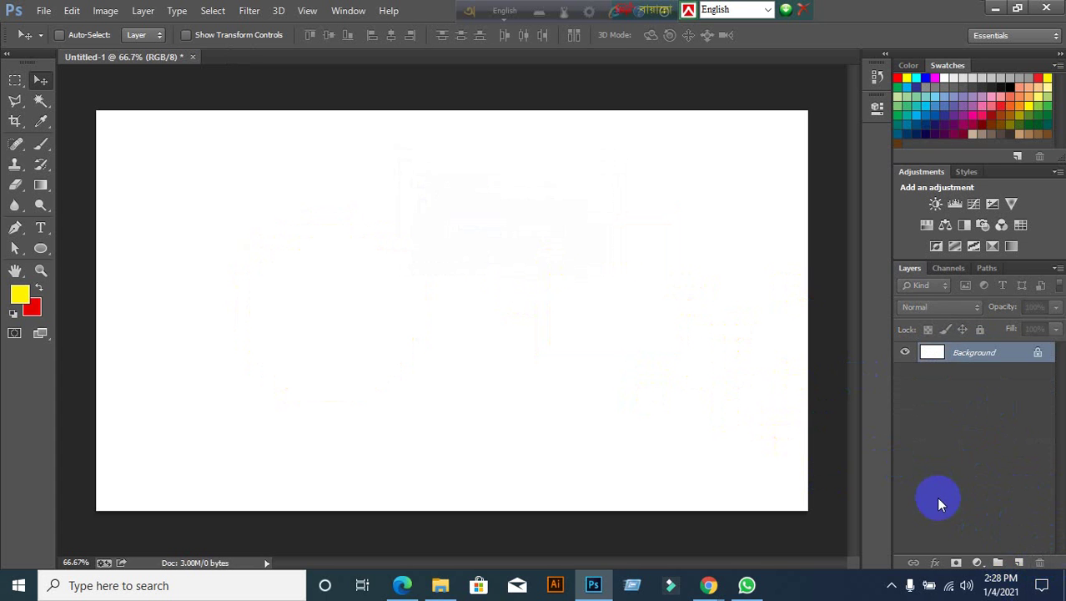
On a new layer, fill a small square selection near the top-left with red
{"action": "left_click", "coordinate": [1020, 566]}
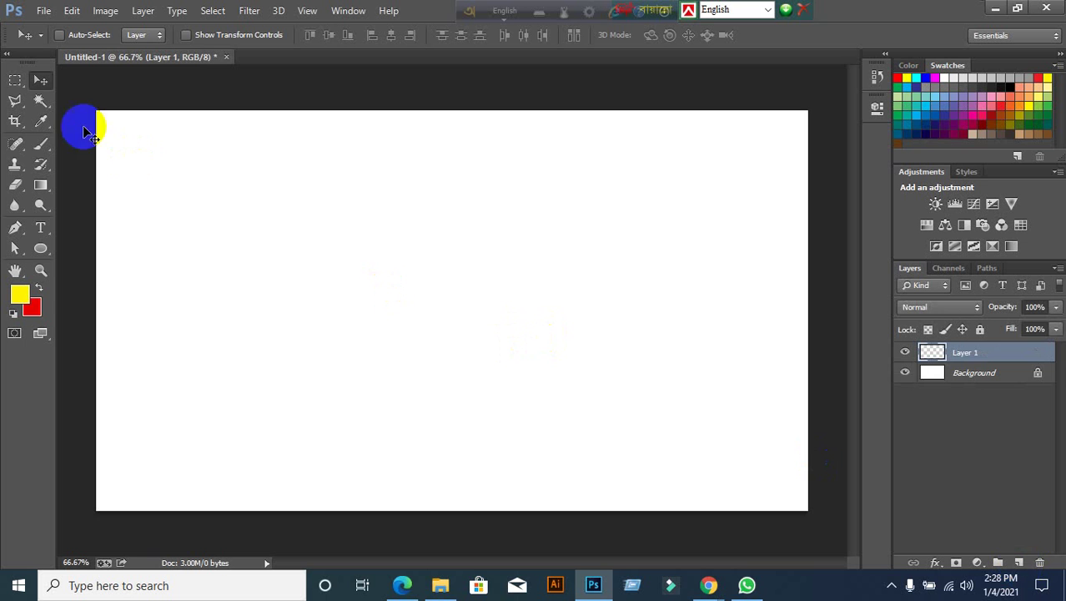
{"action": "left_click", "coordinate": [18, 81]}
{"action": "left_click", "coordinate": [91, 76]}
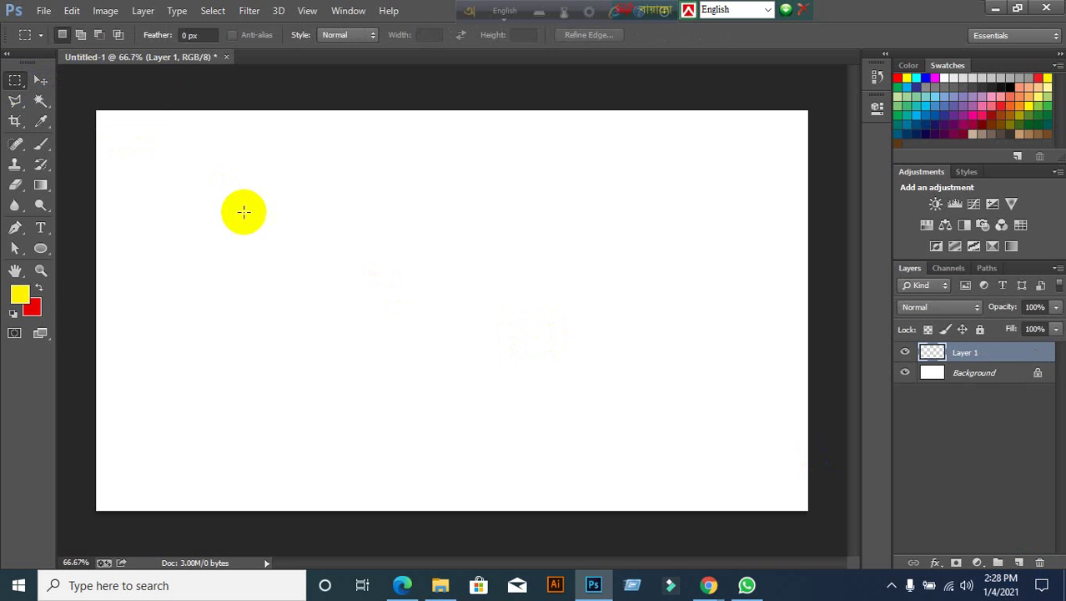
{"action": "left_click_drag", "start_coordinate": [210, 155], "coordinate": [241, 181]}
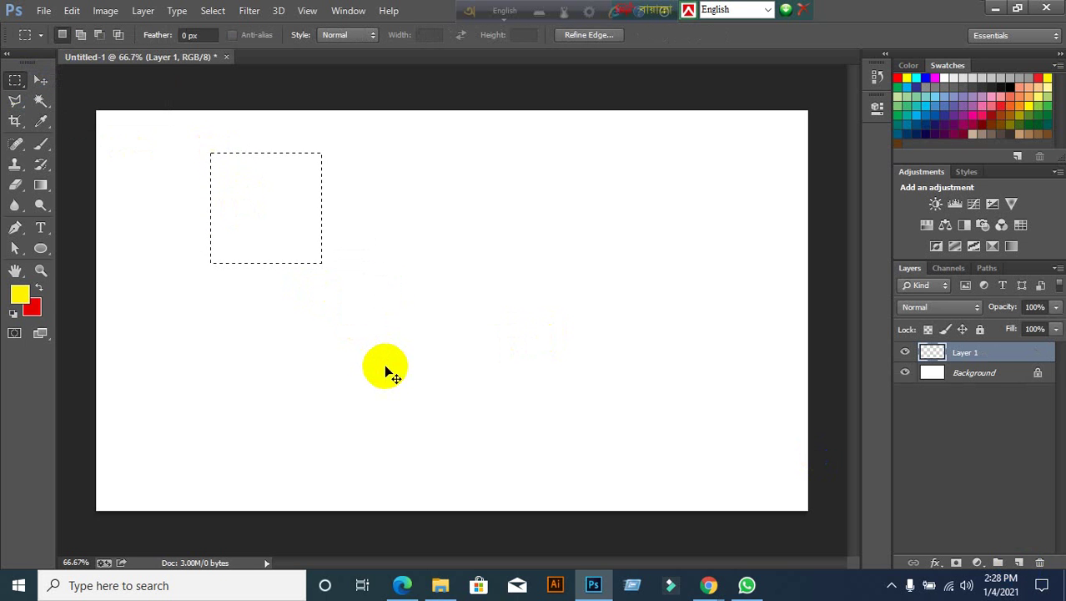
{"action": "key", "text": "ctrl+BackSpace"}
{"action": "key", "text": "ctrl+d"}
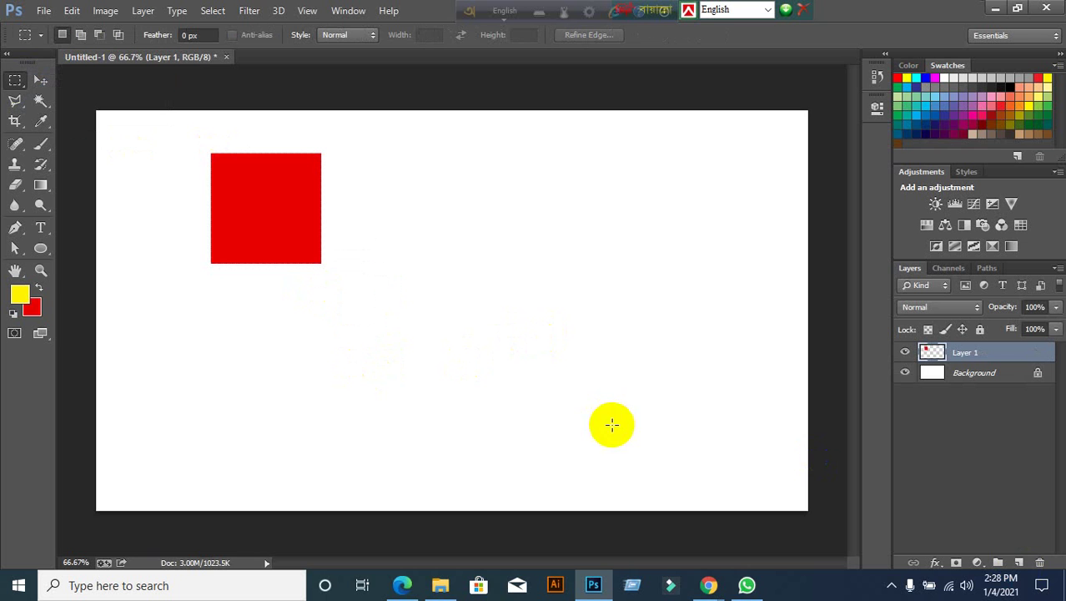
On a second new layer, fill a larger square selection right of it with yellow
{"action": "left_click", "coordinate": [1019, 565]}
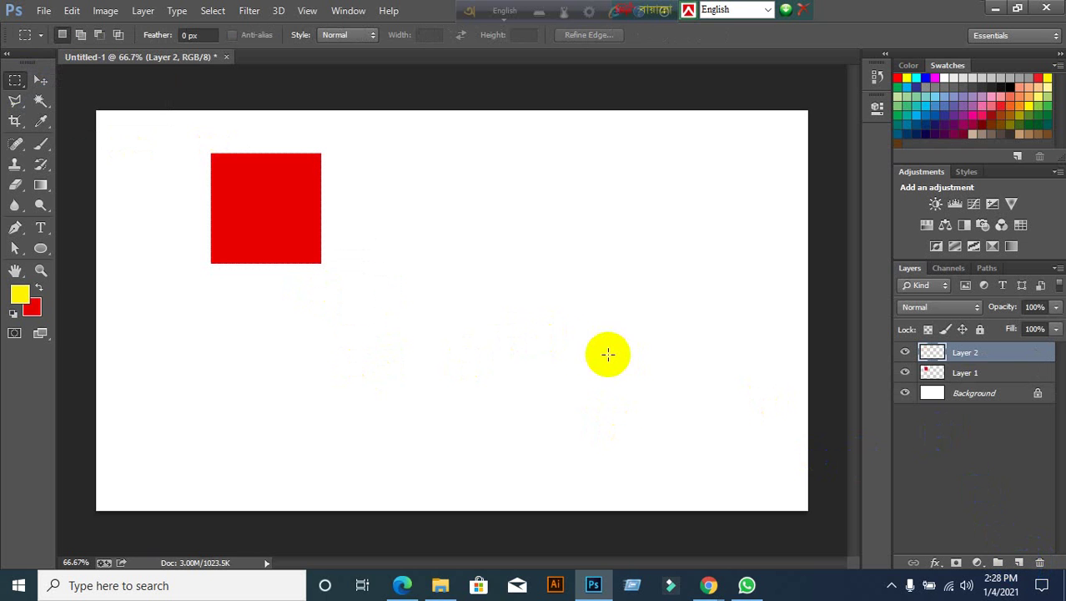
{"action": "left_click_drag", "start_coordinate": [414, 190], "coordinate": [518, 293]}
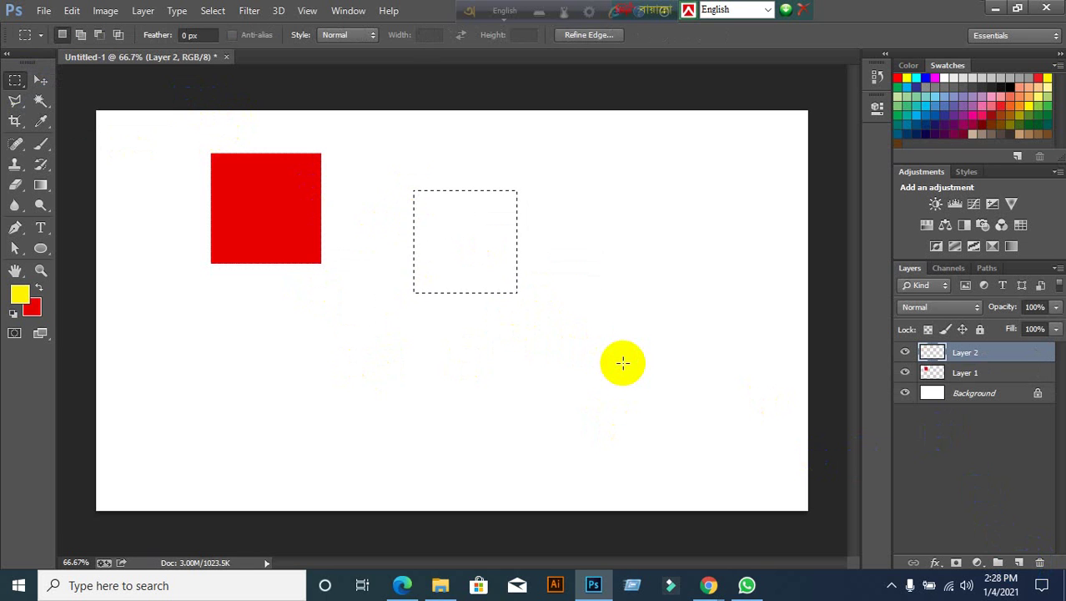
{"action": "key", "text": "alt+BackSpace"}
{"action": "left_click", "coordinate": [689, 542]}
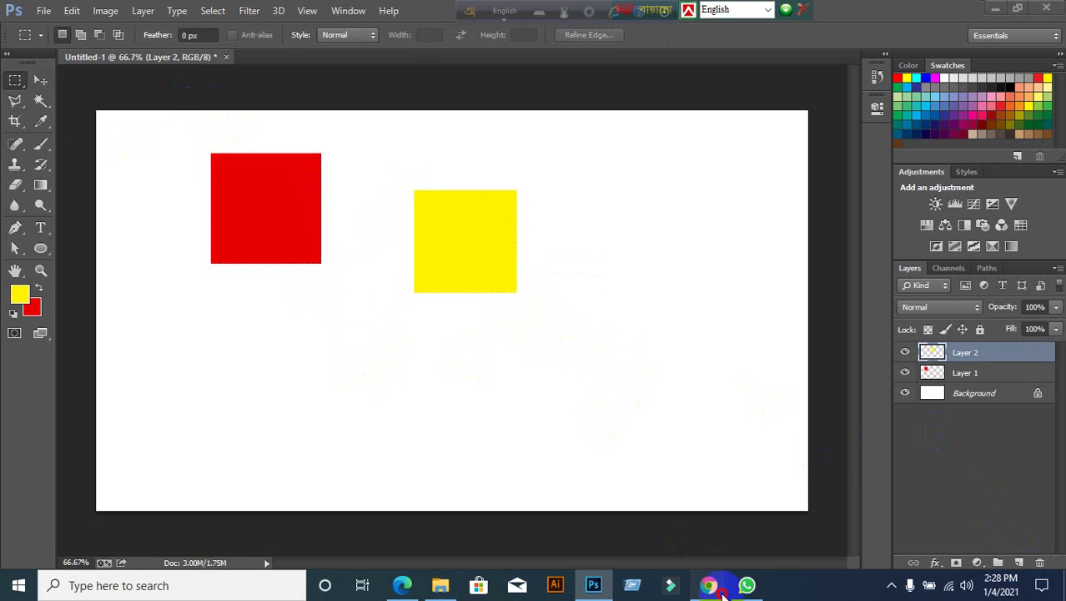
Admit the waiting person into the Meet call and push the language toolbar to the screen edge
{"action": "left_click", "coordinate": [686, 553]}
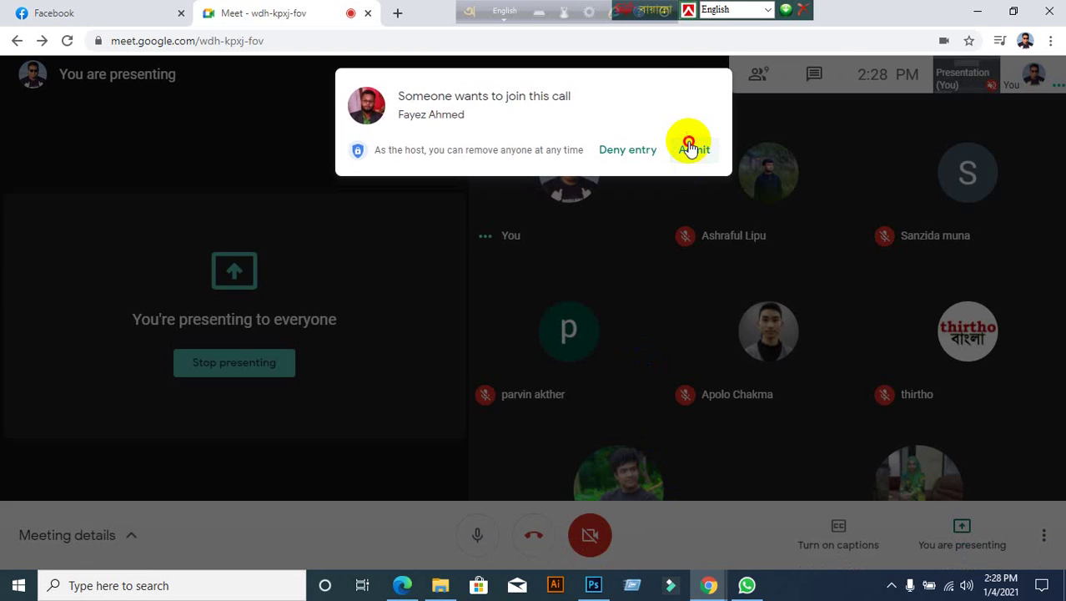
{"action": "left_click", "coordinate": [689, 148]}
{"action": "mouse_move", "coordinate": [568, 346]}
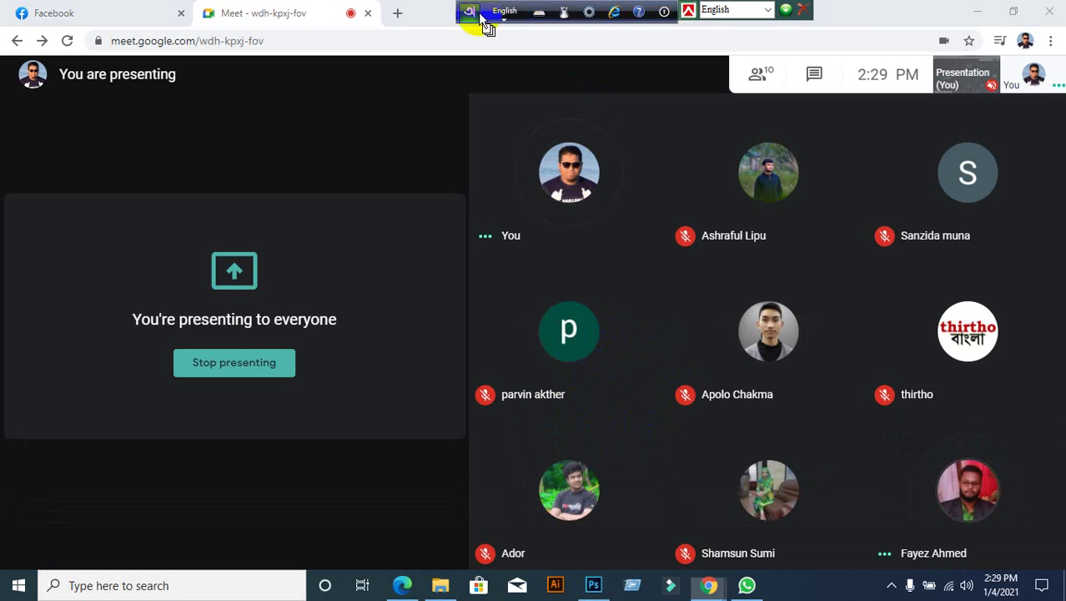
{"action": "left_click_drag", "start_coordinate": [484, 19], "coordinate": [750, 9]}
{"action": "mouse_move", "coordinate": [654, 27]}
{"action": "left_mouse_down"}
{"action": "mouse_move", "coordinate": [640, 8]}
{"action": "mouse_move", "coordinate": [717, 10]}
{"action": "left_mouse_up"}
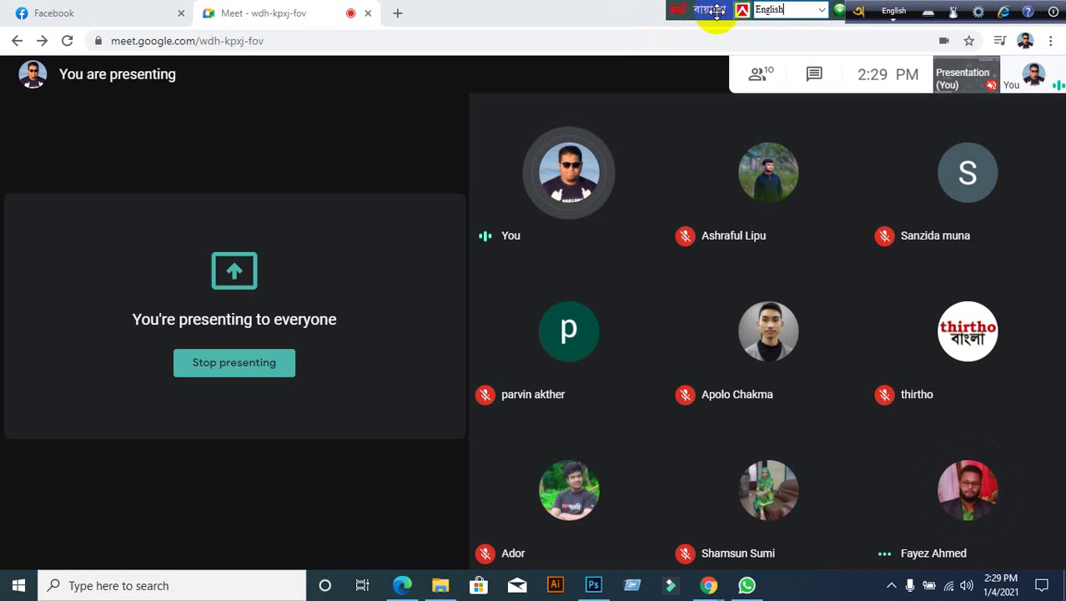
Switch the Avro keyboard's typing mode from English to Bangla
{"action": "left_click", "coordinate": [848, 15]}
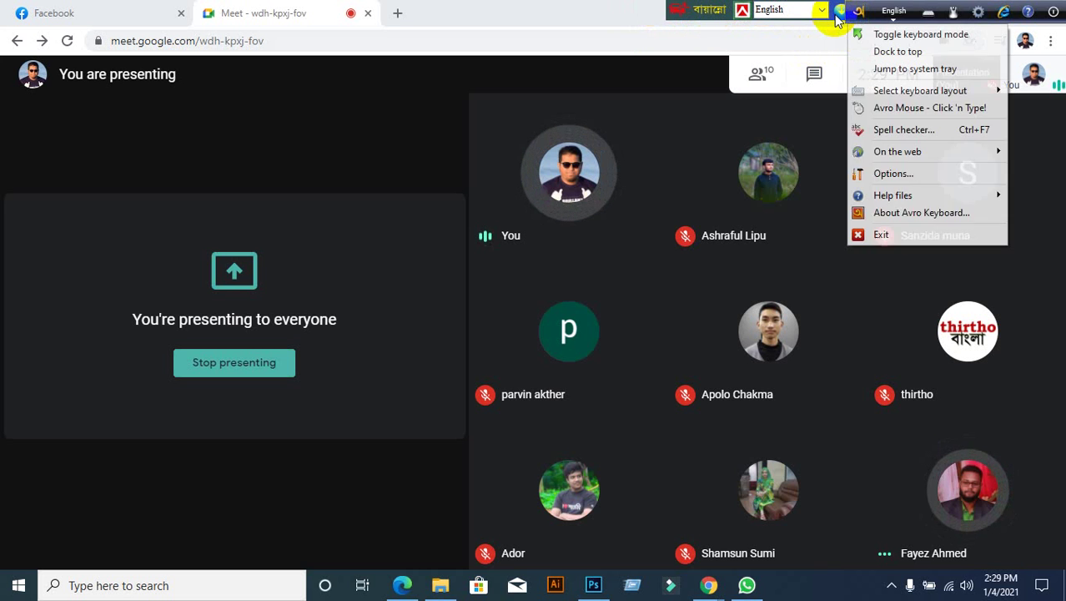
{"action": "left_click", "coordinate": [891, 13]}
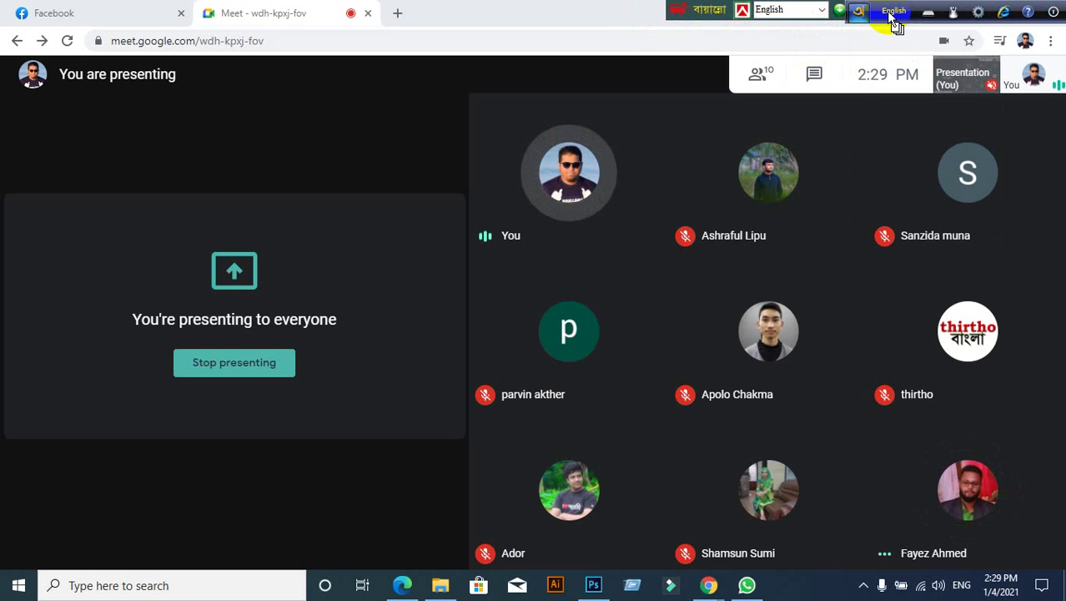
{"action": "left_click", "coordinate": [859, 12]}
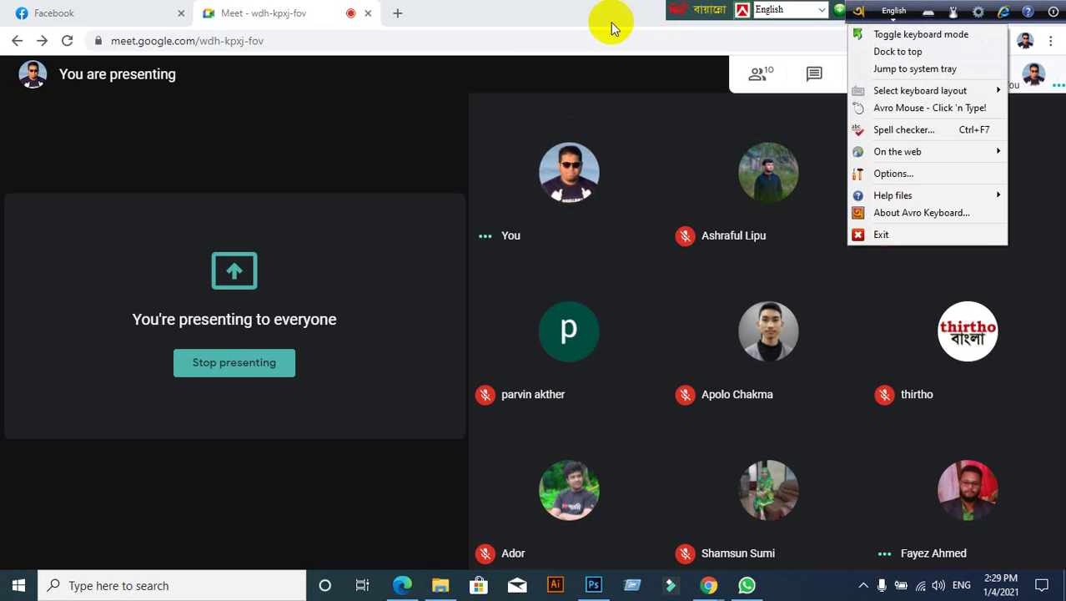
{"action": "left_click", "coordinate": [649, 6]}
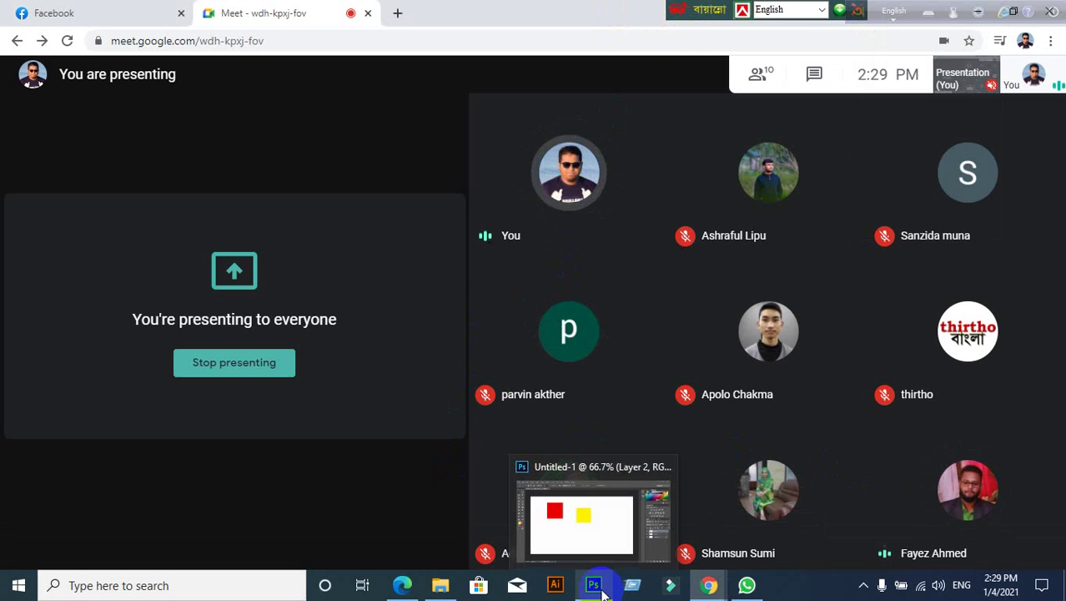
{"action": "mouse_move", "coordinate": [593, 585]}
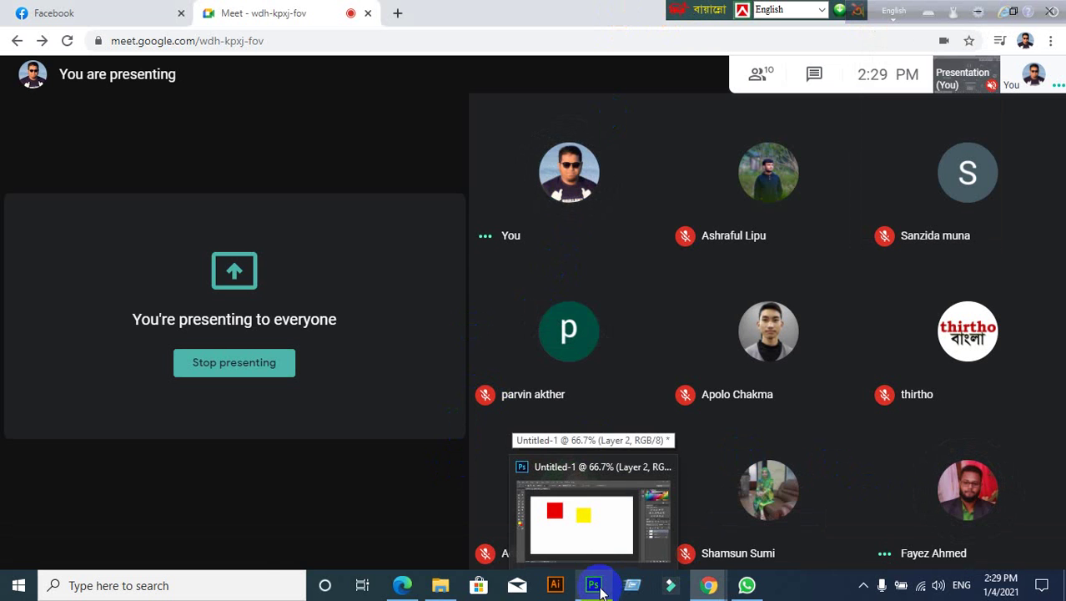
{"action": "mouse_move", "coordinate": [594, 504]}
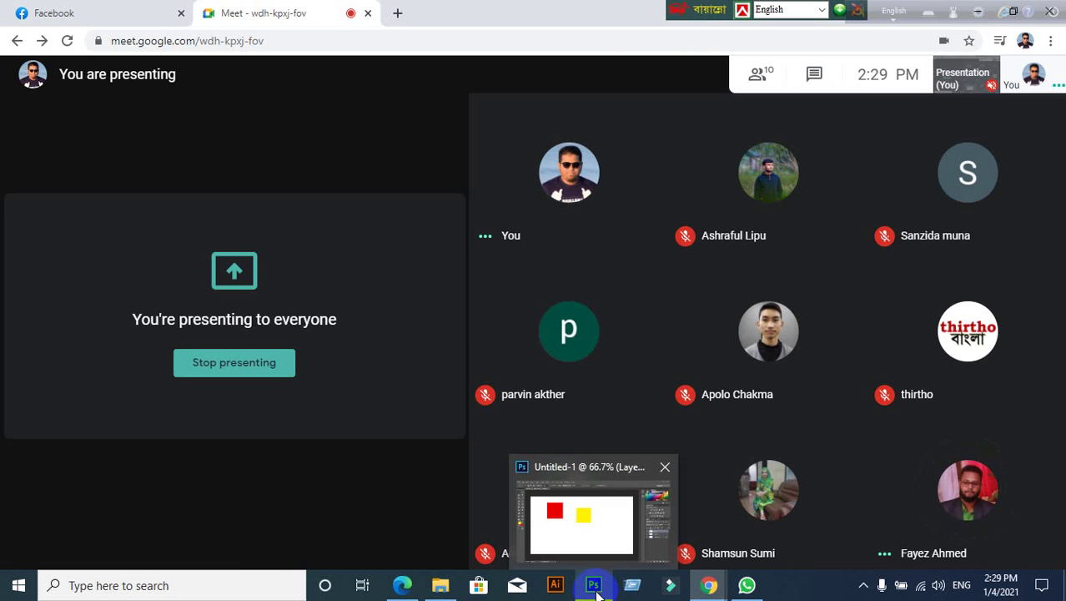
On new Layer 3, fill a square right of the yellow square with red
{"action": "left_click", "coordinate": [596, 591]}
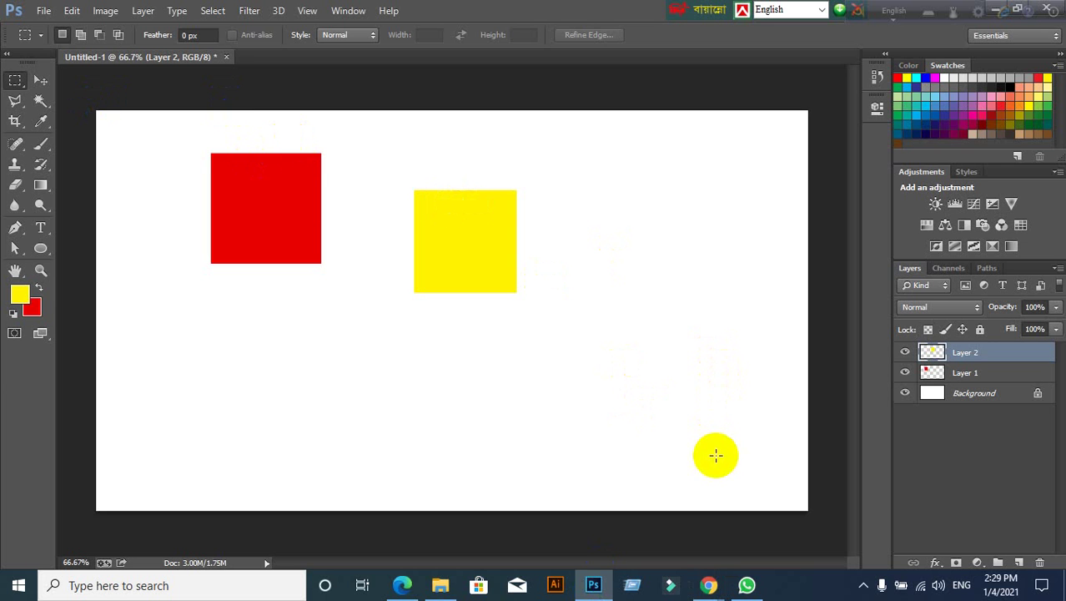
{"action": "left_click", "coordinate": [1018, 561]}
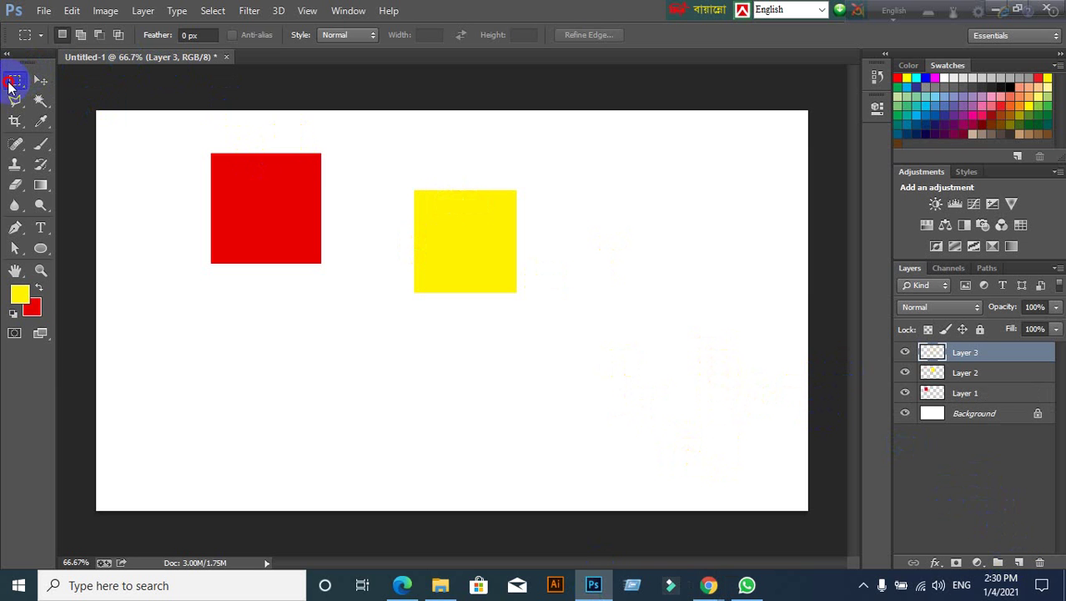
{"action": "left_click_drag", "start_coordinate": [593, 237], "coordinate": [713, 357]}
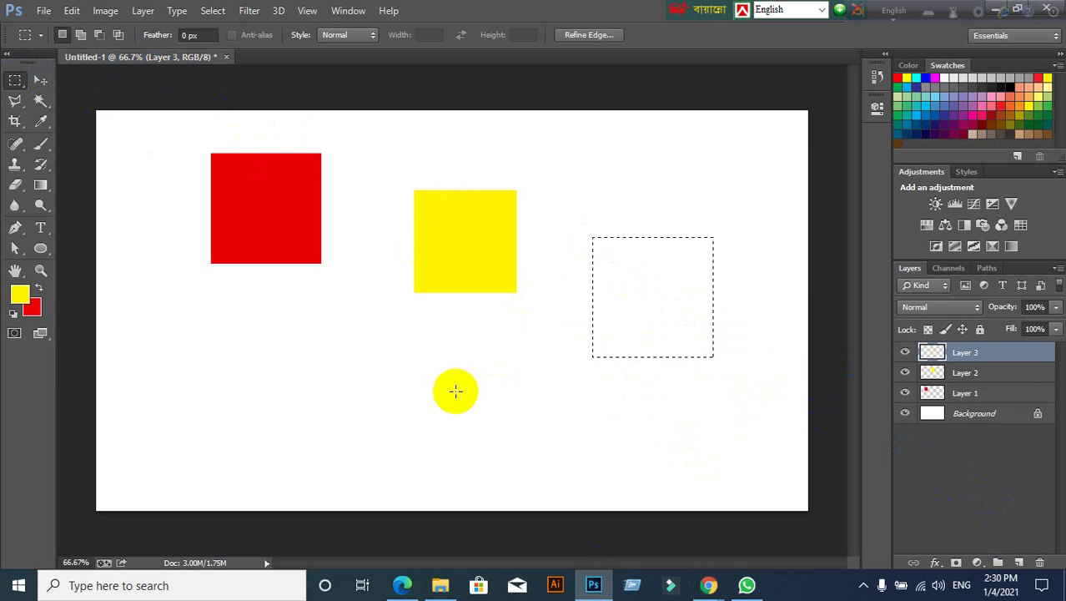
{"action": "key", "text": "ctrl+BackSpace"}
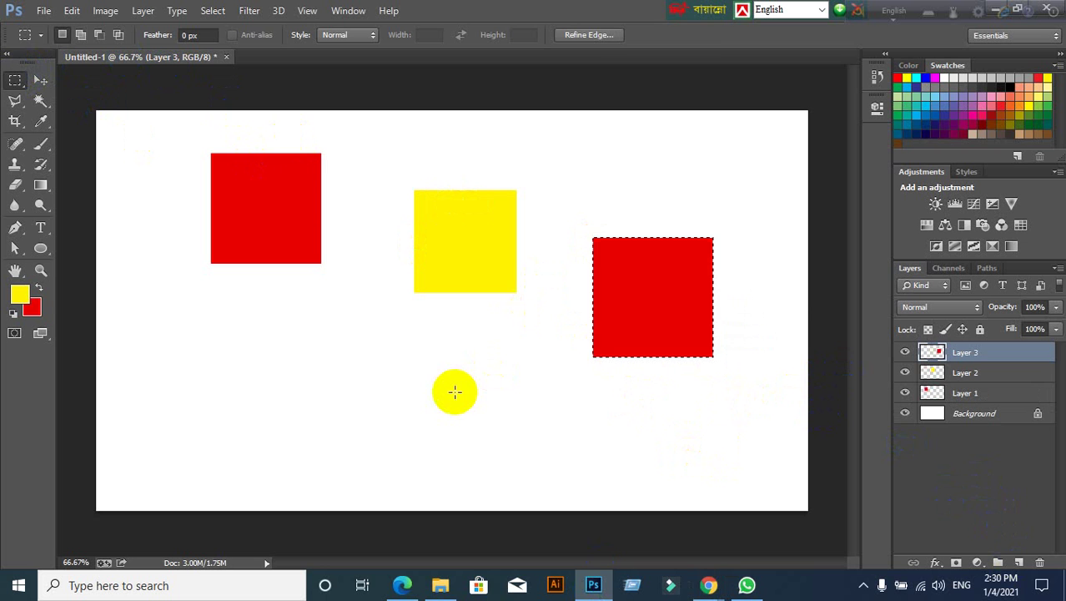
{"action": "left_click", "coordinate": [81, 162]}
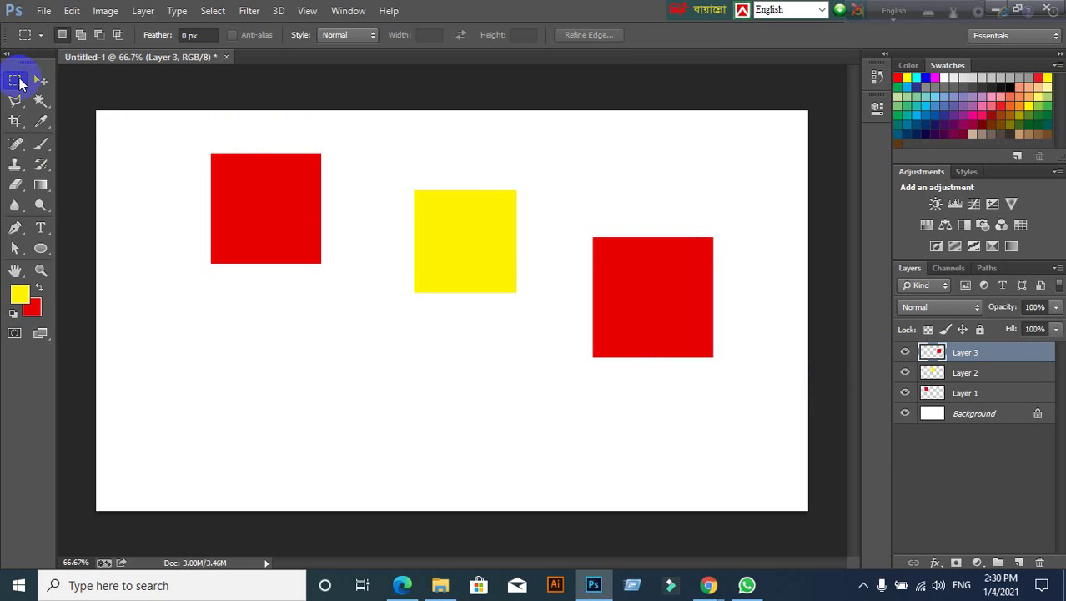
Make a circular selection at lower left and fill it blue on new Layer 4
{"action": "left_click", "coordinate": [16, 81]}
{"action": "left_click", "coordinate": [83, 93]}
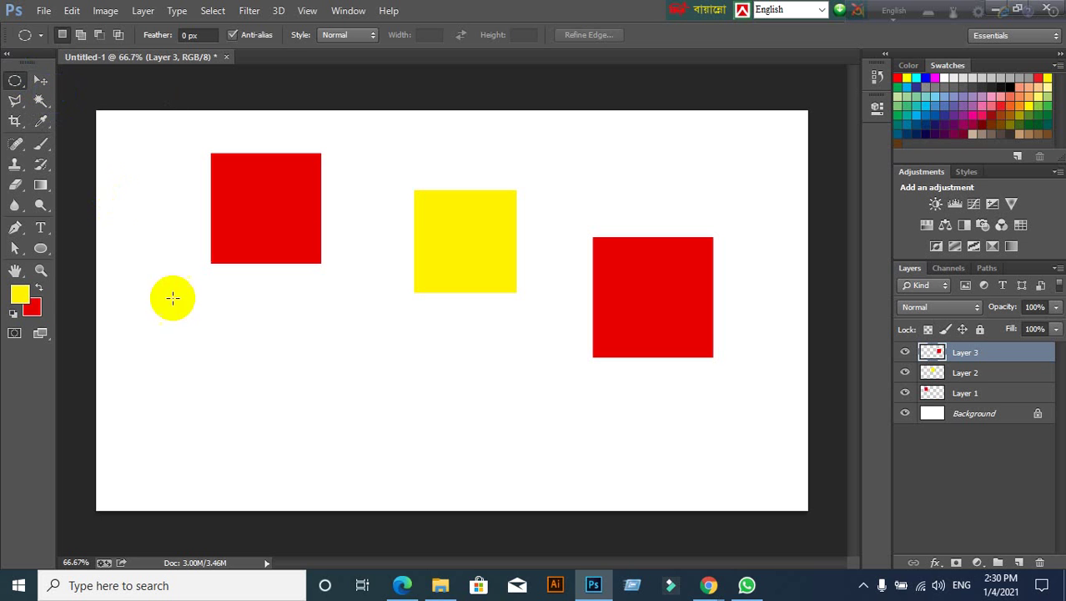
{"action": "left_click_drag", "start_coordinate": [176, 301], "coordinate": [313, 438]}
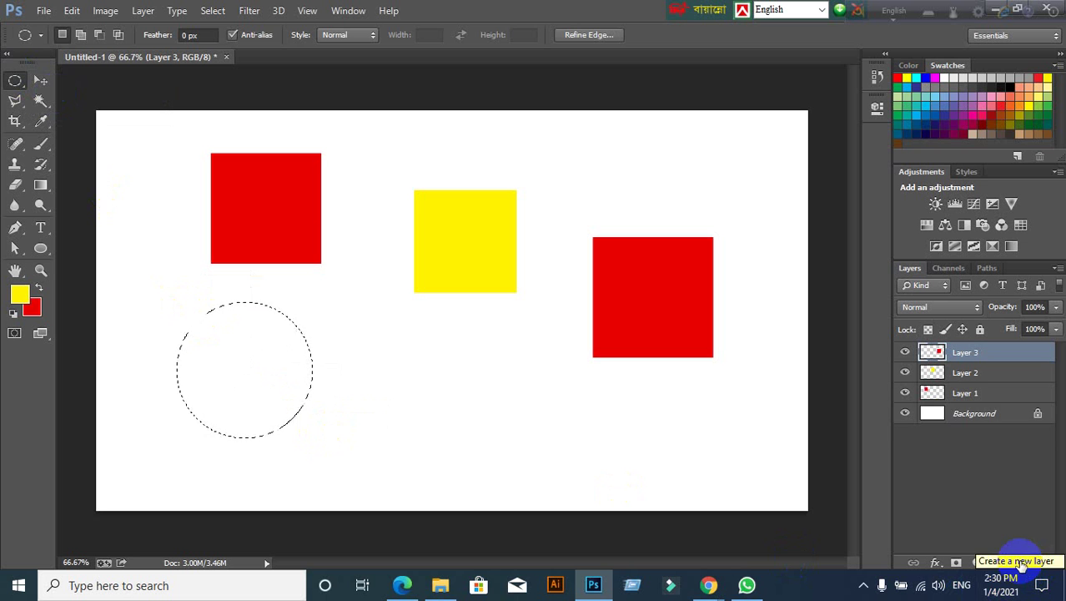
{"action": "left_click", "coordinate": [1019, 565]}
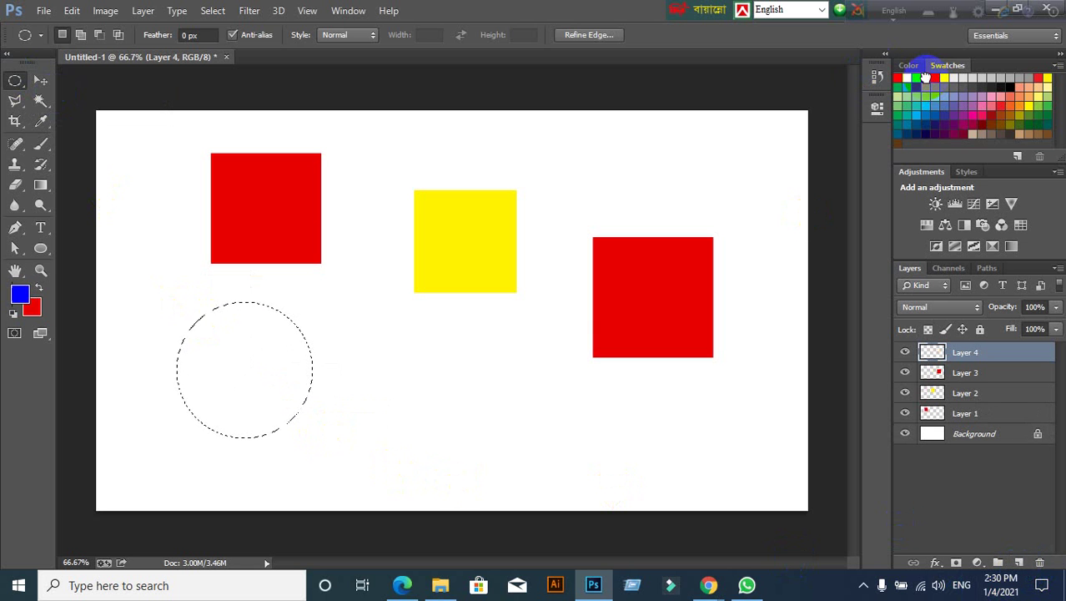
{"action": "key", "text": "alt+BackSpace"}
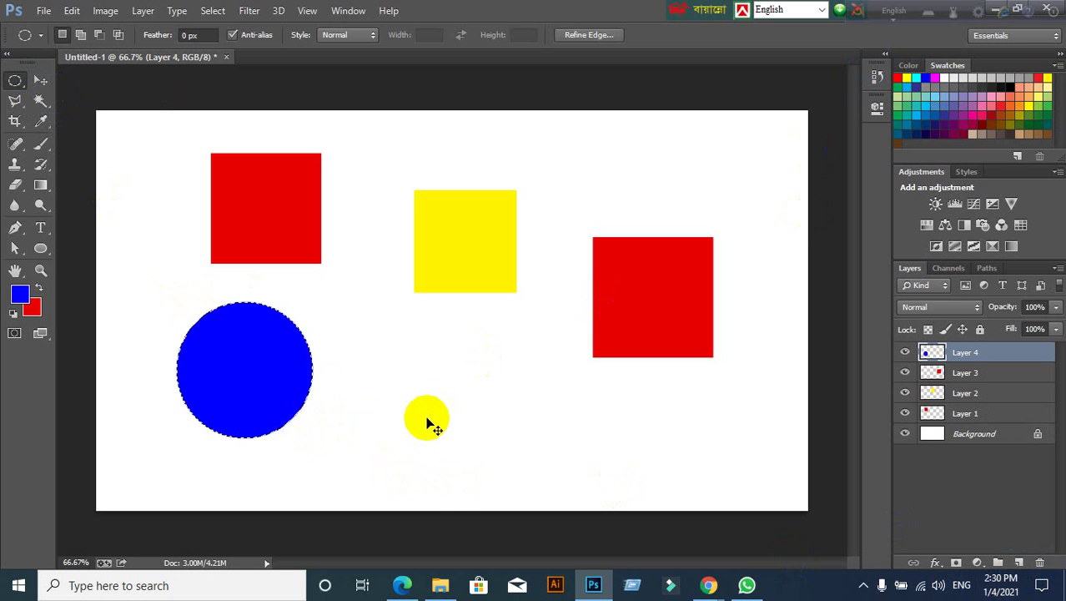
{"action": "key", "text": "ctrl+d"}
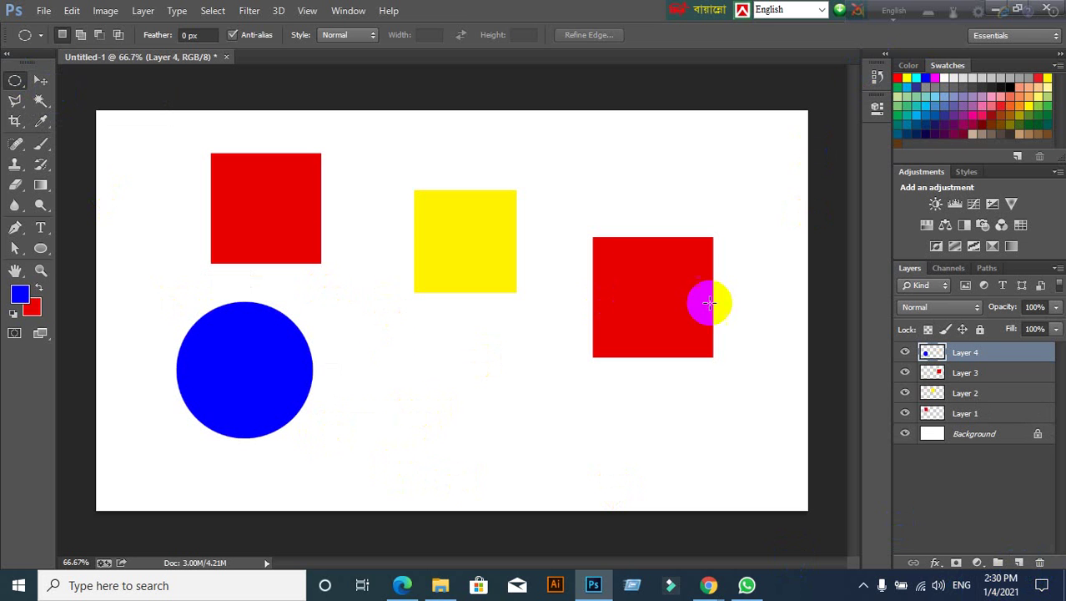
Make Layer 1 active, toggling its visibility off and on twice
{"action": "left_click", "coordinate": [40, 80]}
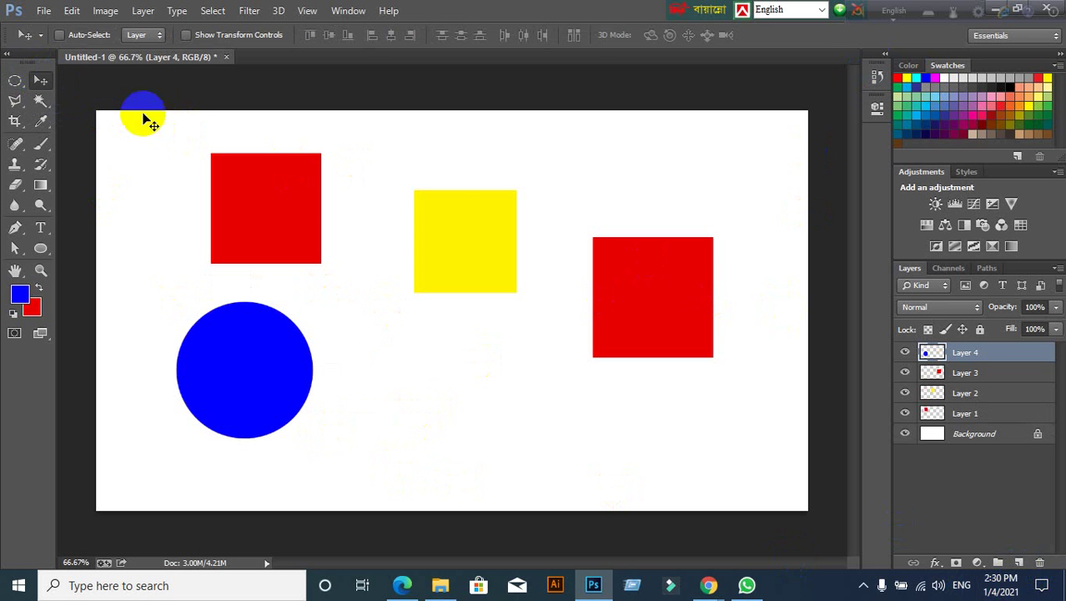
{"action": "left_click", "coordinate": [1002, 416]}
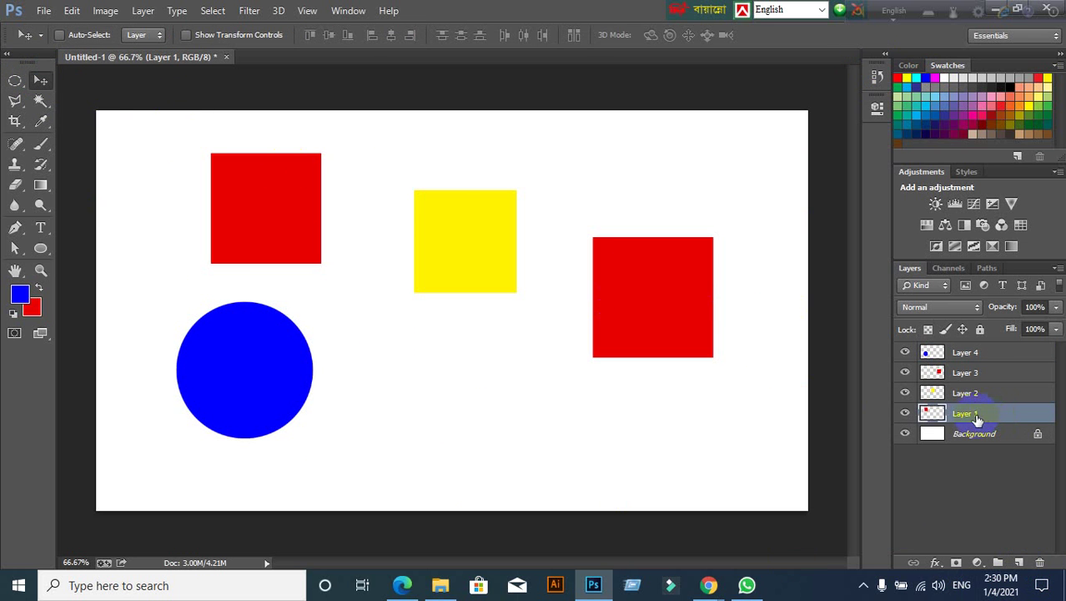
{"action": "left_click", "coordinate": [906, 415]}
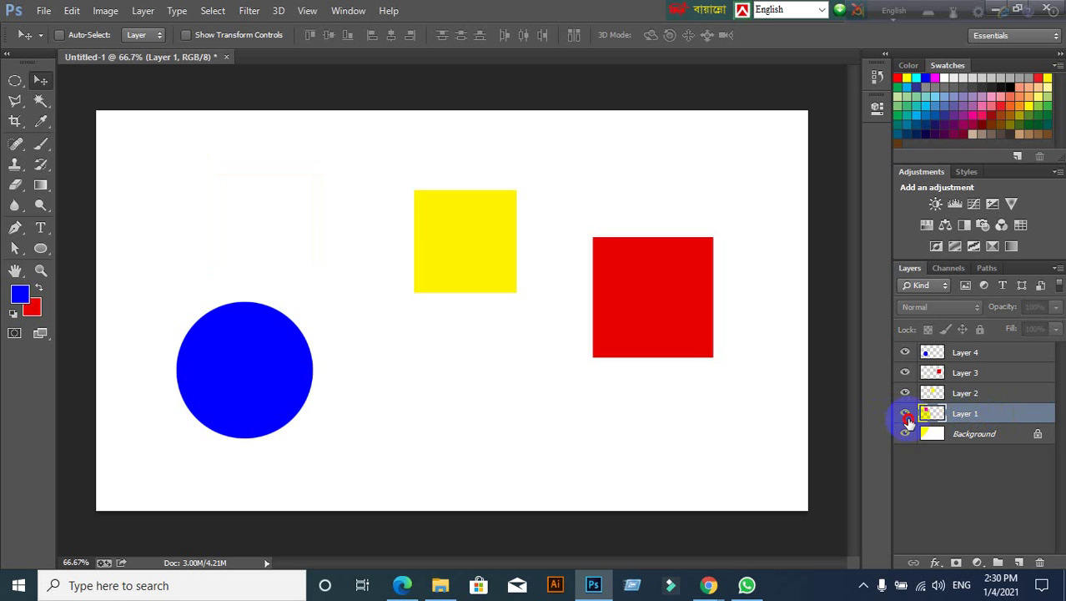
{"action": "left_click", "coordinate": [906, 415]}
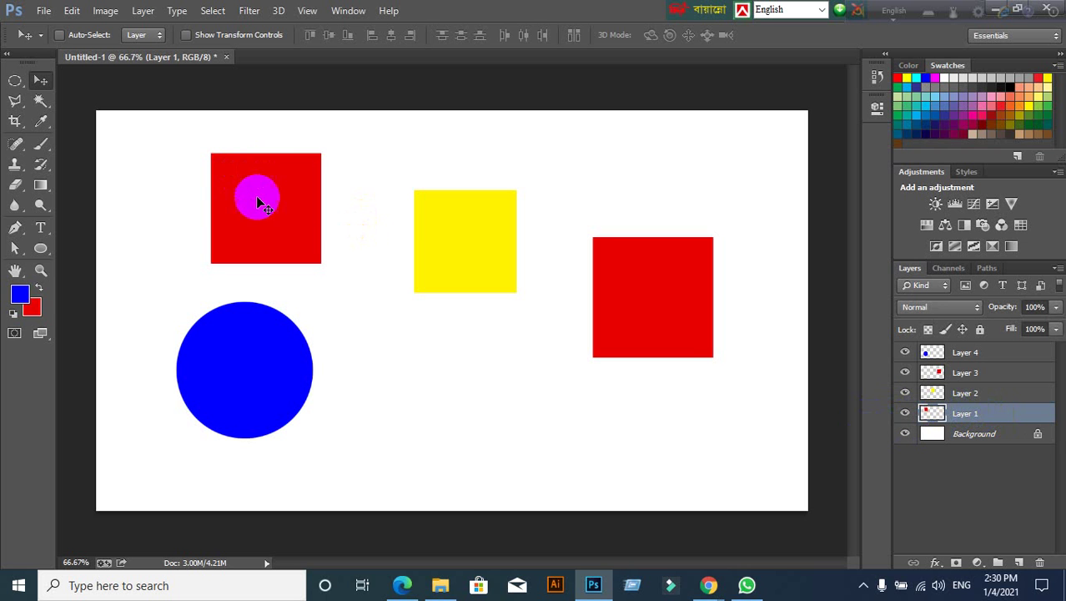
{"action": "left_click", "coordinate": [905, 415]}
{"action": "left_click", "coordinate": [905, 415]}
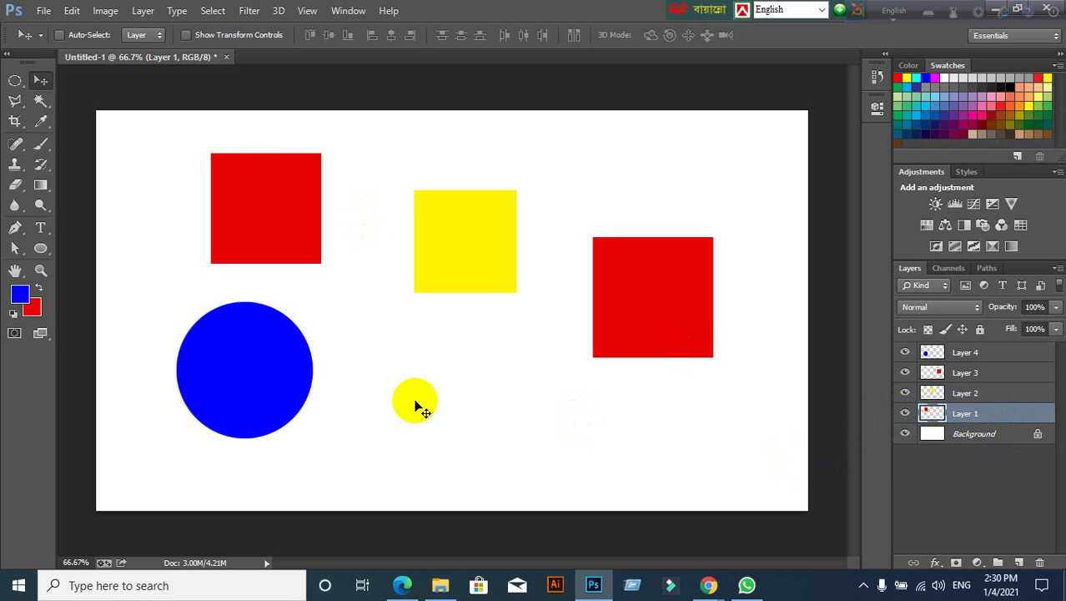
Fill a small blue circle above the yellow square and a small red one at top left
{"action": "left_click", "coordinate": [15, 81]}
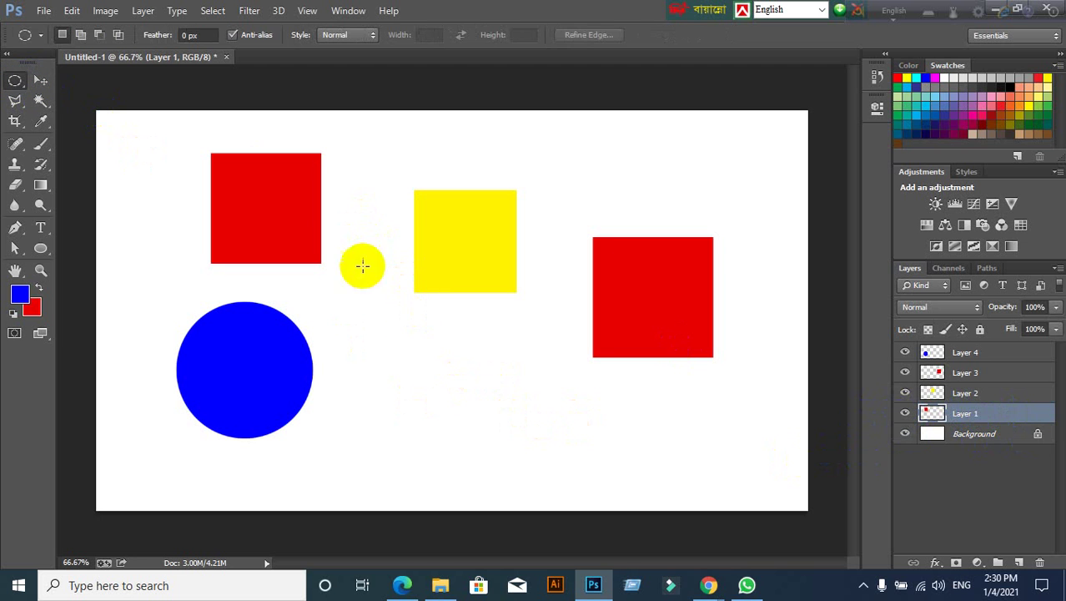
{"action": "left_click_drag", "start_coordinate": [364, 145], "coordinate": [419, 200]}
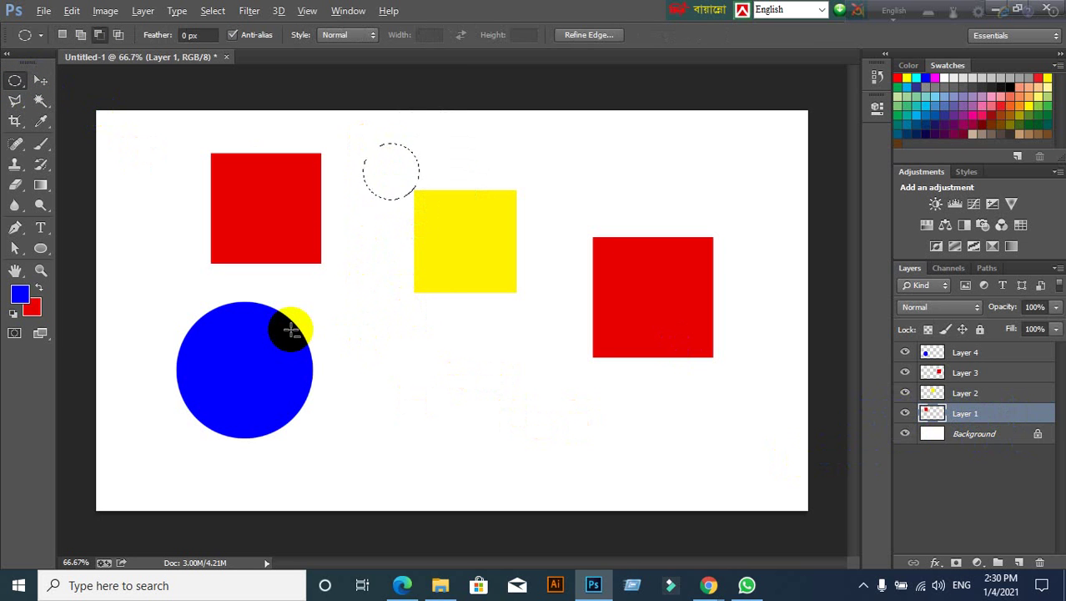
{"action": "key", "text": "alt+BackSpace"}
{"action": "left_click", "coordinate": [77, 267]}
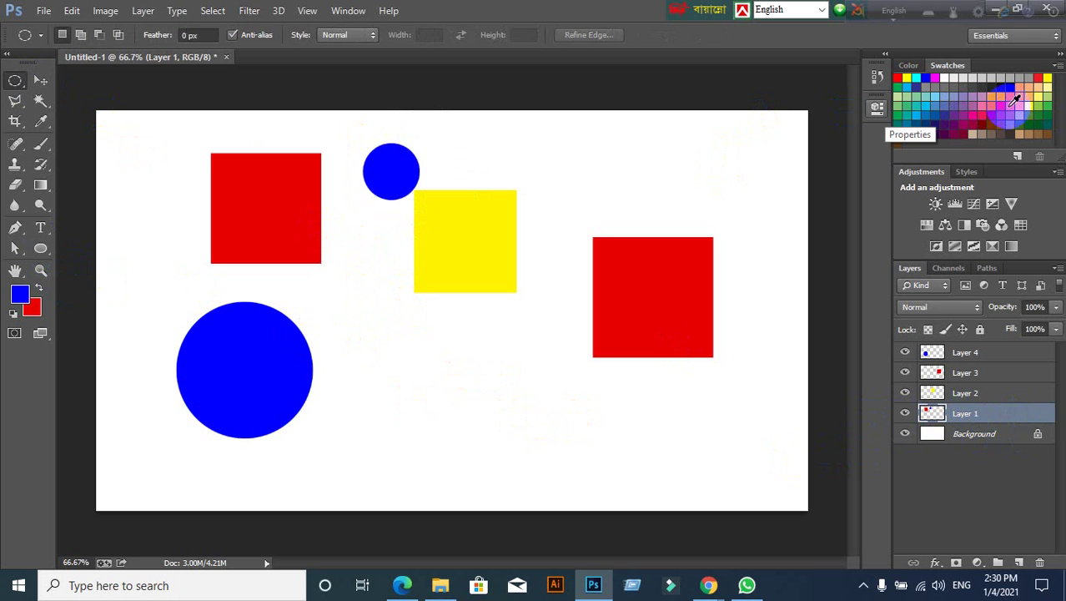
{"action": "left_click", "coordinate": [1007, 100]}
{"action": "left_click_drag", "start_coordinate": [123, 154], "coordinate": [167, 243]}
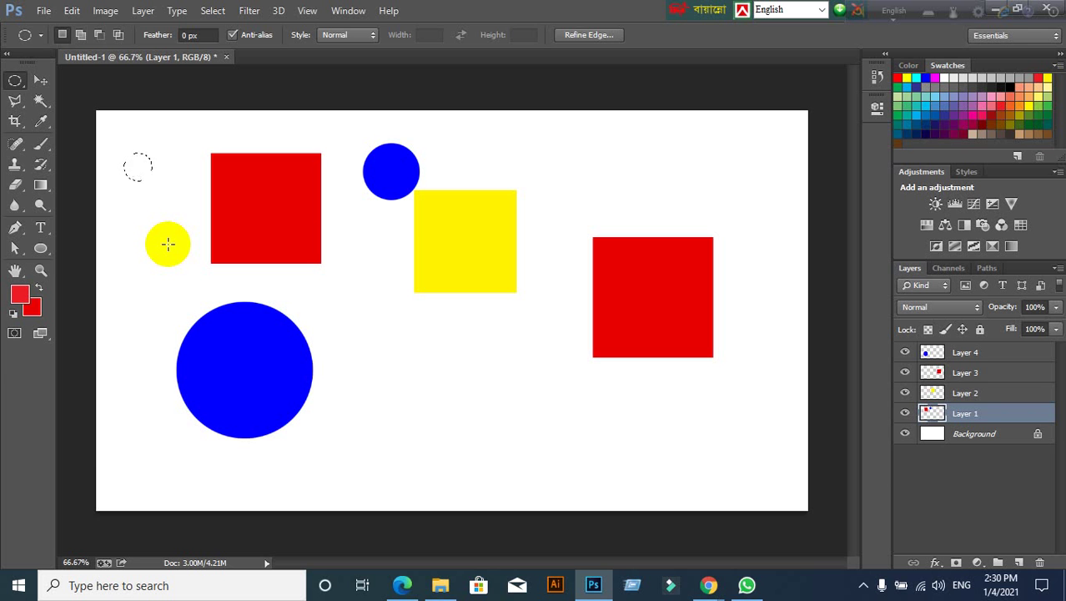
{"action": "left_click", "coordinate": [168, 244]}
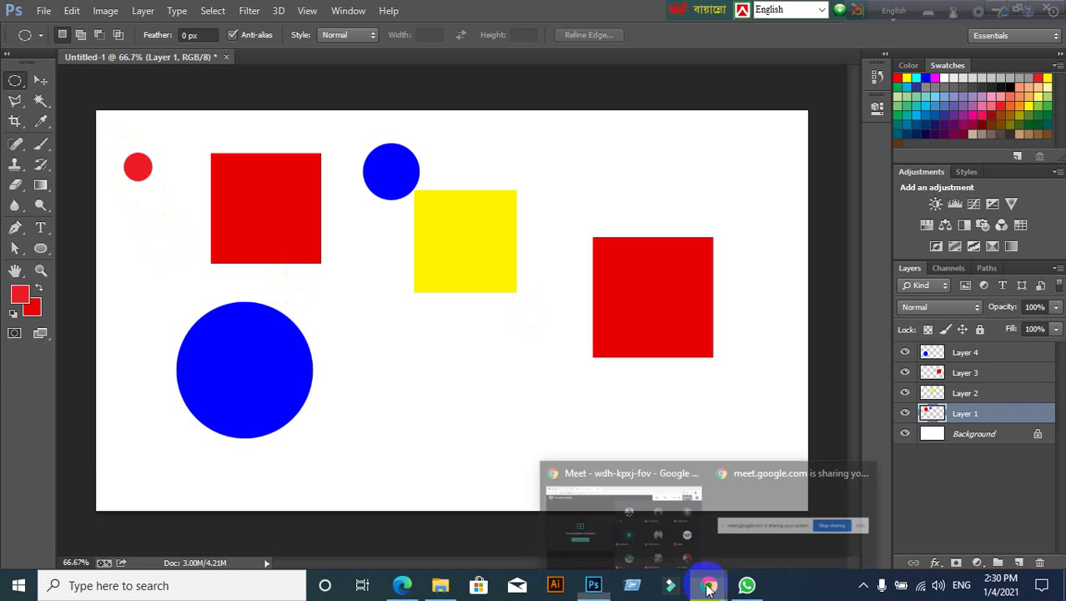
Admit the waiting participant in Meet, review the People list, then return to Photoshop
{"action": "left_click", "coordinate": [633, 497]}
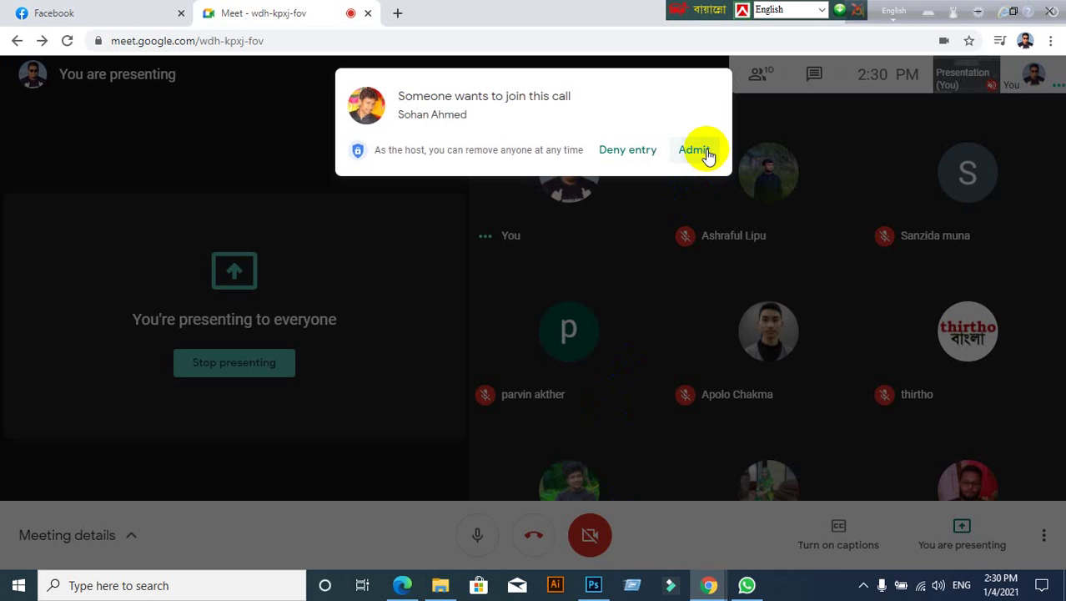
{"action": "left_click", "coordinate": [706, 154]}
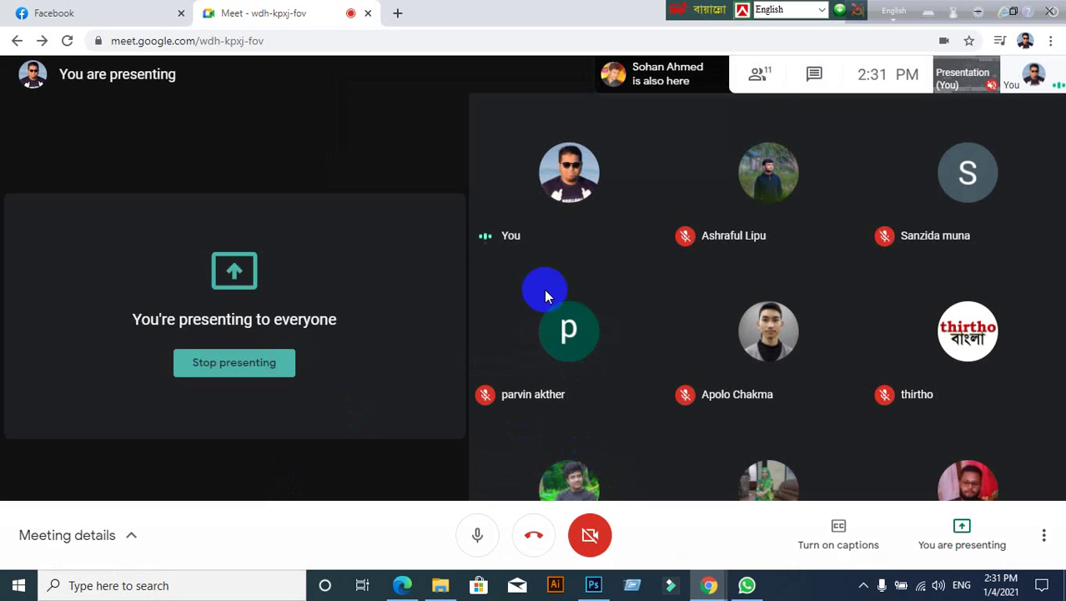
{"action": "left_click", "coordinate": [758, 77]}
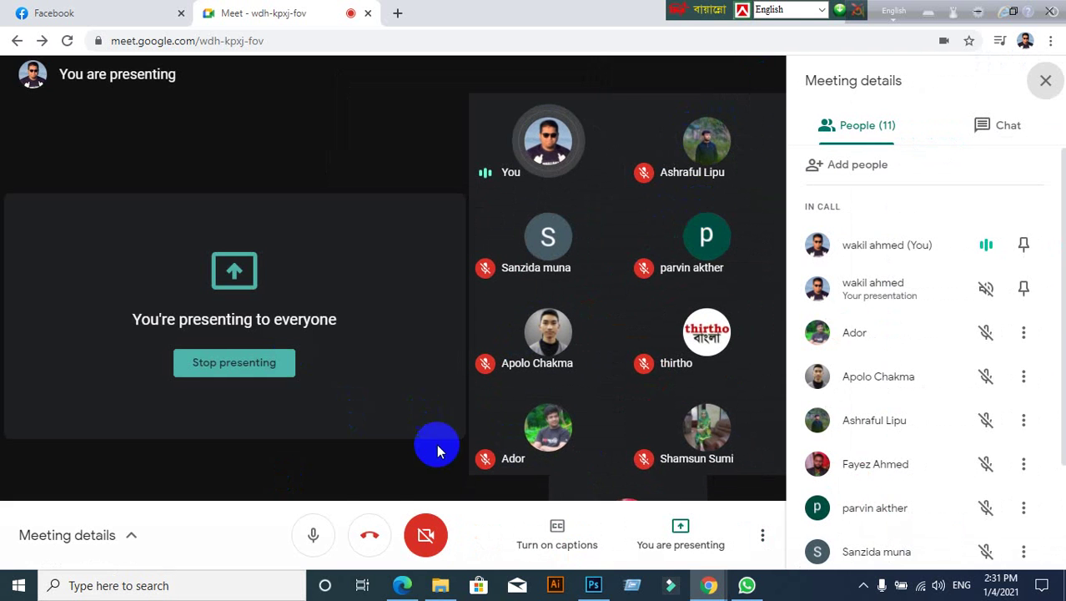
{"action": "scroll", "coordinate": [866, 407], "scroll_direction": "down", "scroll_amount": 3}
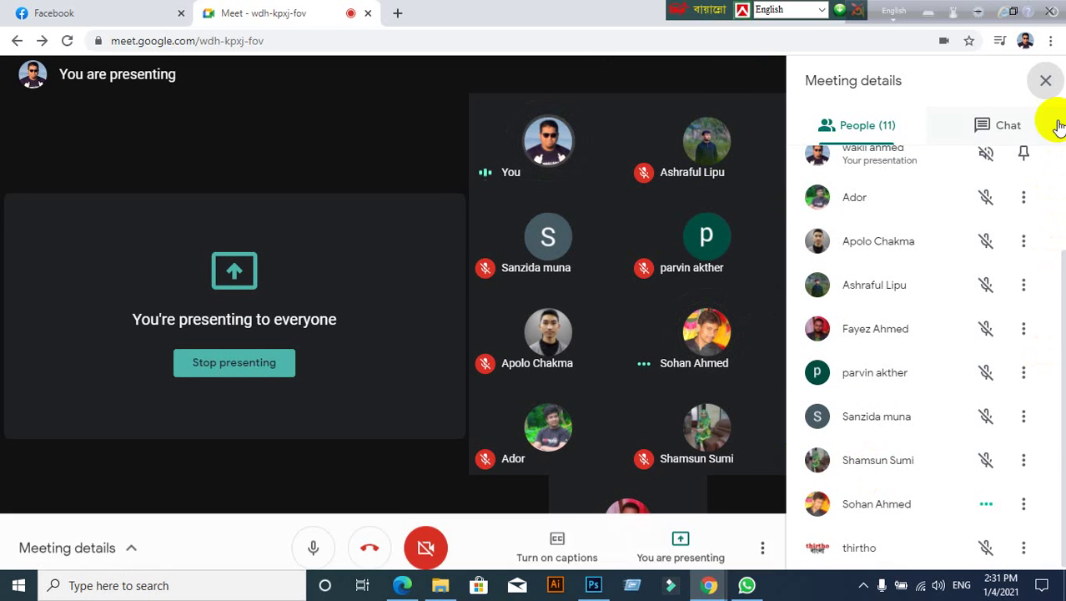
{"action": "left_click", "coordinate": [1045, 80]}
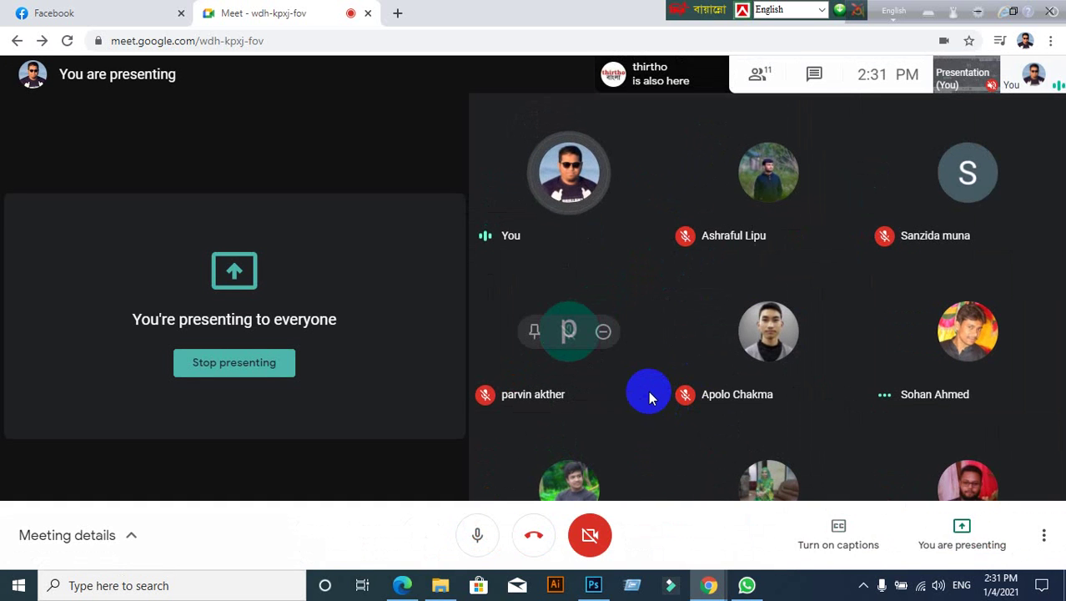
{"action": "left_click", "coordinate": [594, 585]}
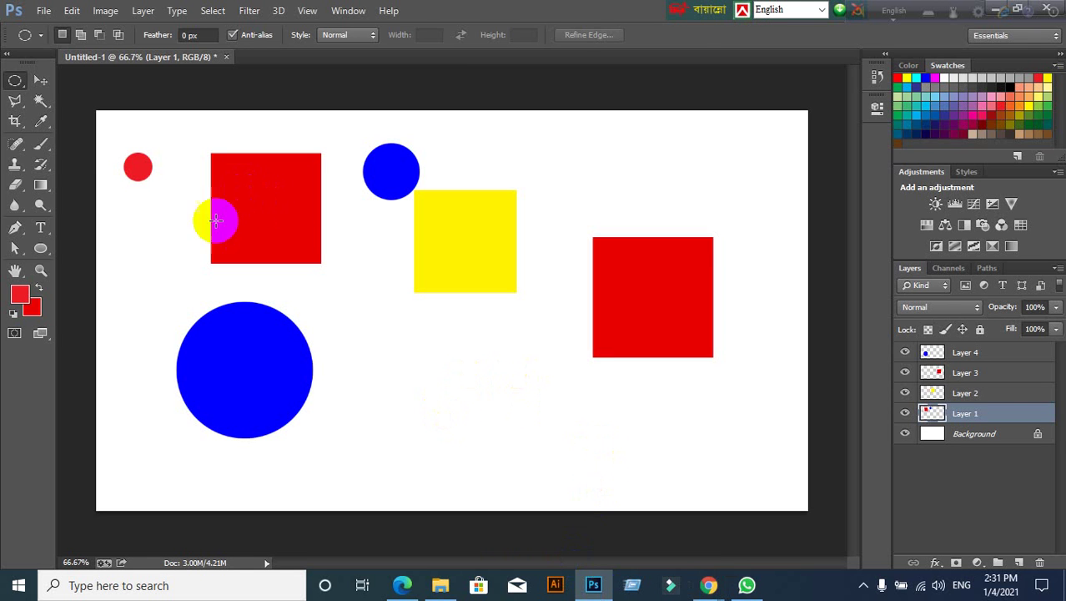
{"action": "left_click", "coordinate": [40, 80]}
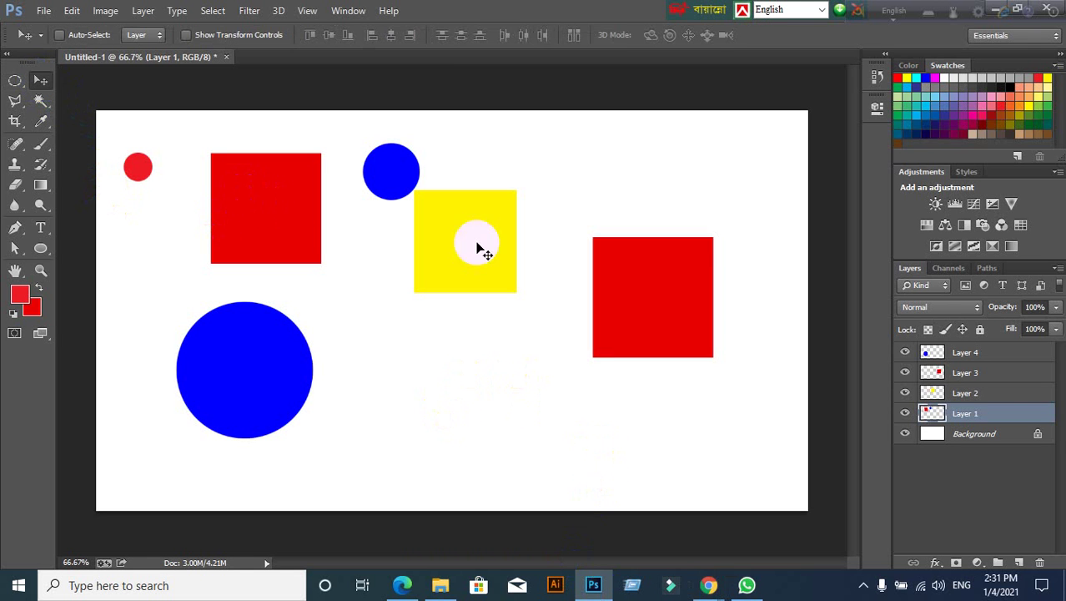
{"action": "left_click", "coordinate": [955, 415]}
{"action": "left_click", "coordinate": [906, 414]}
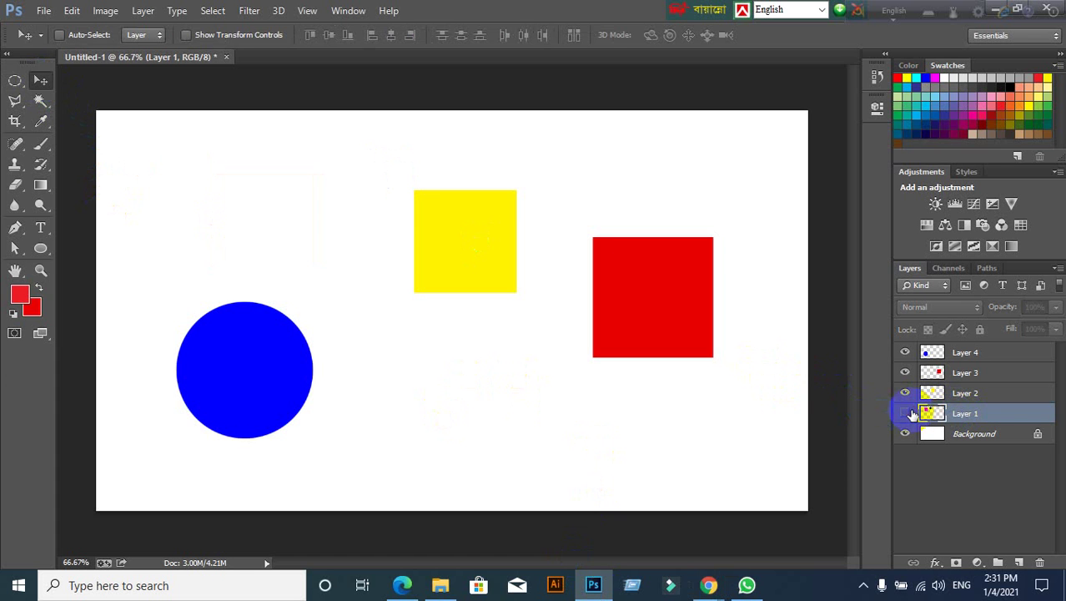
{"action": "left_click", "coordinate": [906, 414]}
{"action": "left_click", "coordinate": [906, 414]}
{"action": "left_click", "coordinate": [909, 414]}
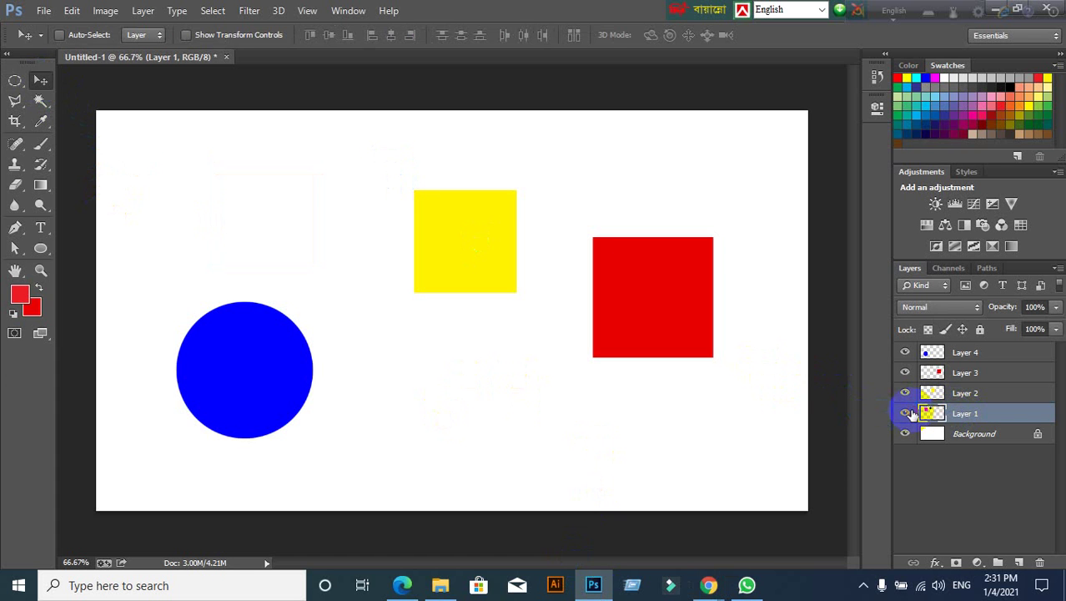
{"action": "left_click", "coordinate": [909, 414]}
{"action": "left_click", "coordinate": [909, 413]}
{"action": "left_click", "coordinate": [906, 414]}
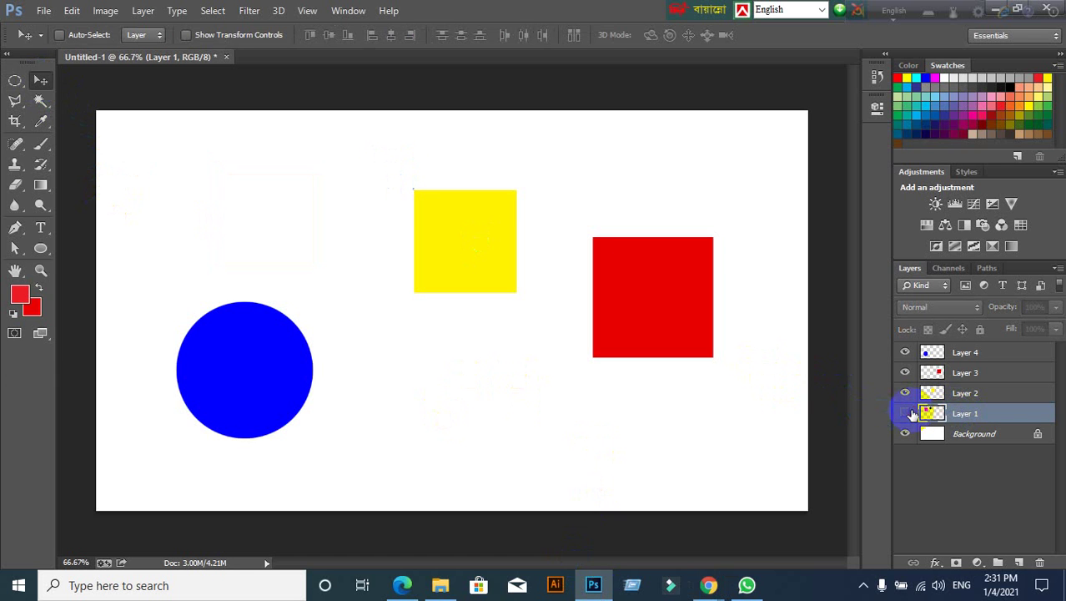
{"action": "left_click", "coordinate": [906, 414]}
{"action": "left_click", "coordinate": [906, 393]}
{"action": "left_click", "coordinate": [906, 393]}
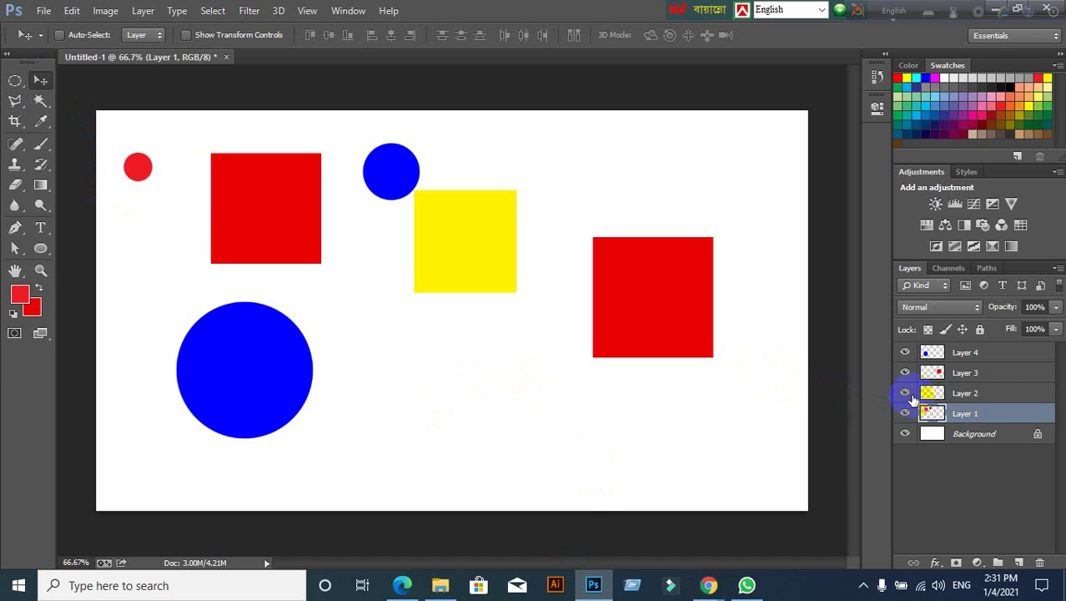
{"action": "left_click", "coordinate": [906, 393]}
{"action": "left_click", "coordinate": [906, 393]}
{"action": "left_click", "coordinate": [906, 372]}
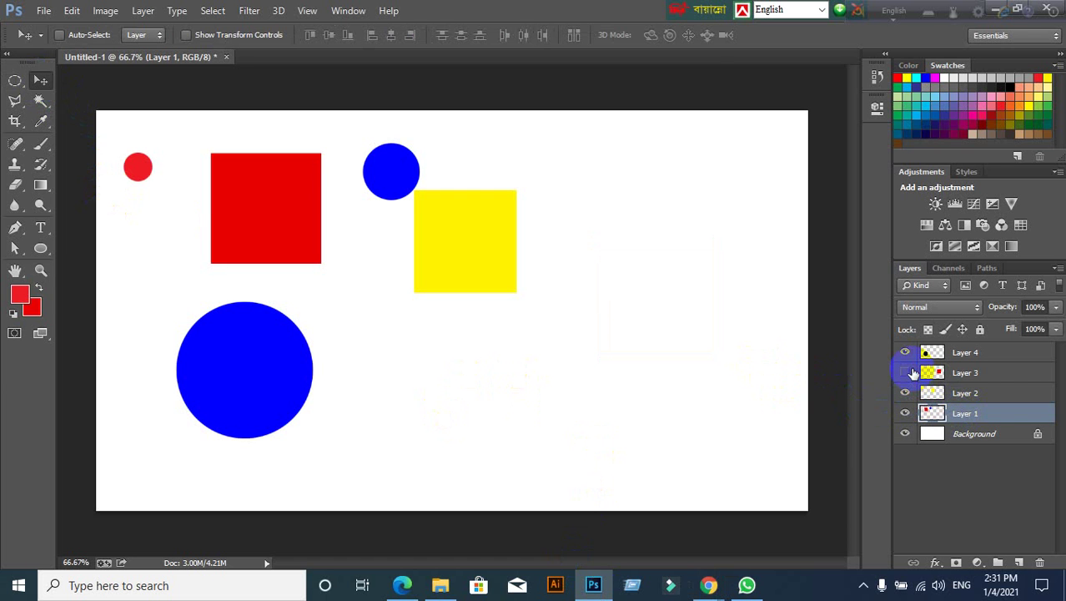
{"action": "left_click", "coordinate": [906, 372]}
{"action": "left_click", "coordinate": [906, 372]}
{"action": "left_click", "coordinate": [906, 372]}
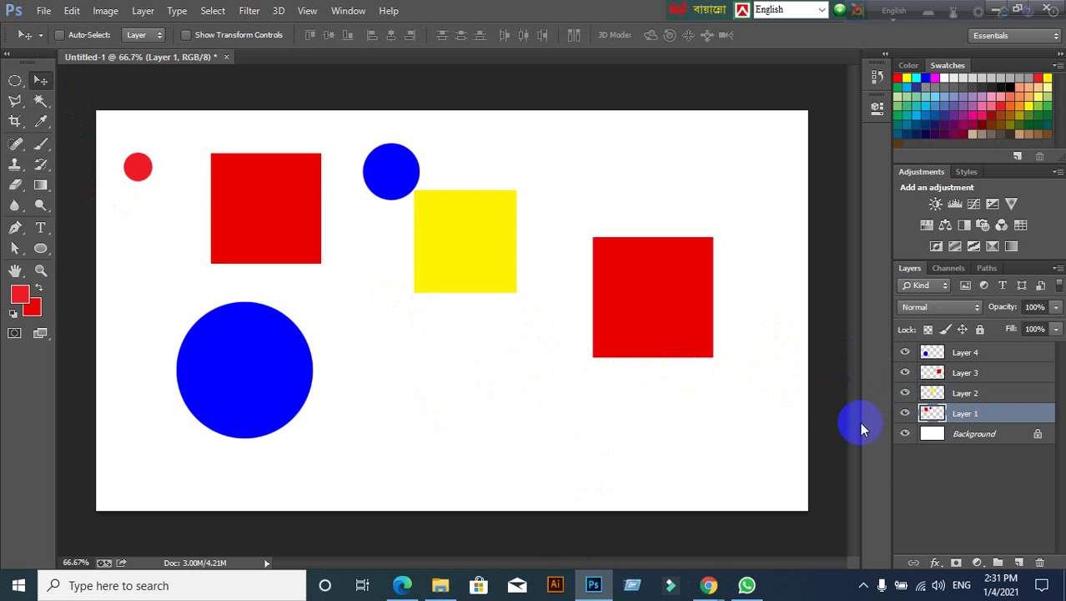
{"action": "left_click", "coordinate": [963, 393]}
{"action": "left_click", "coordinate": [971, 422]}
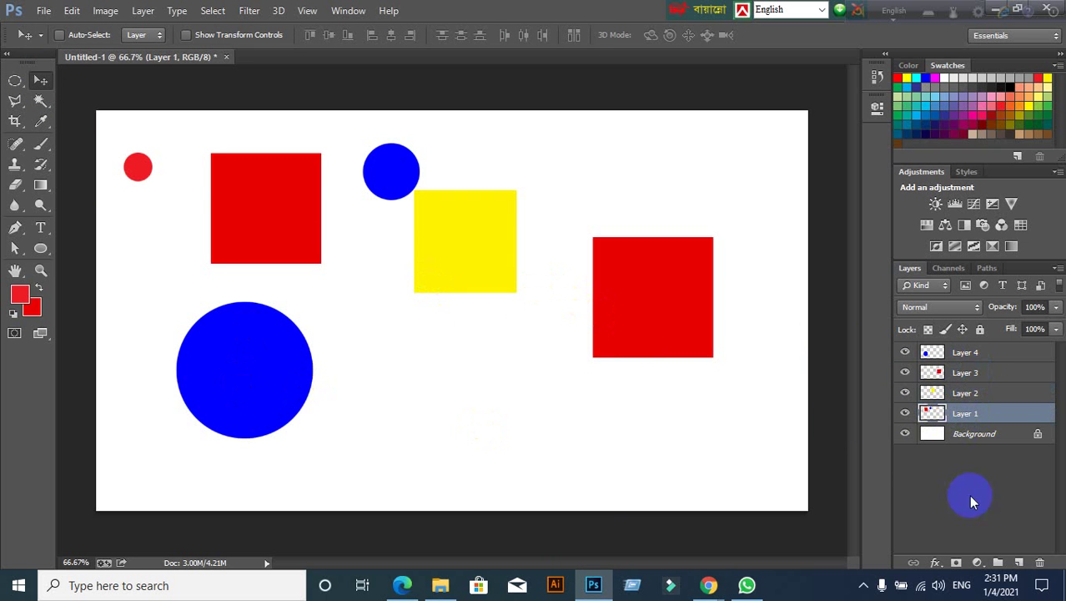
{"action": "left_click", "coordinate": [980, 356]}
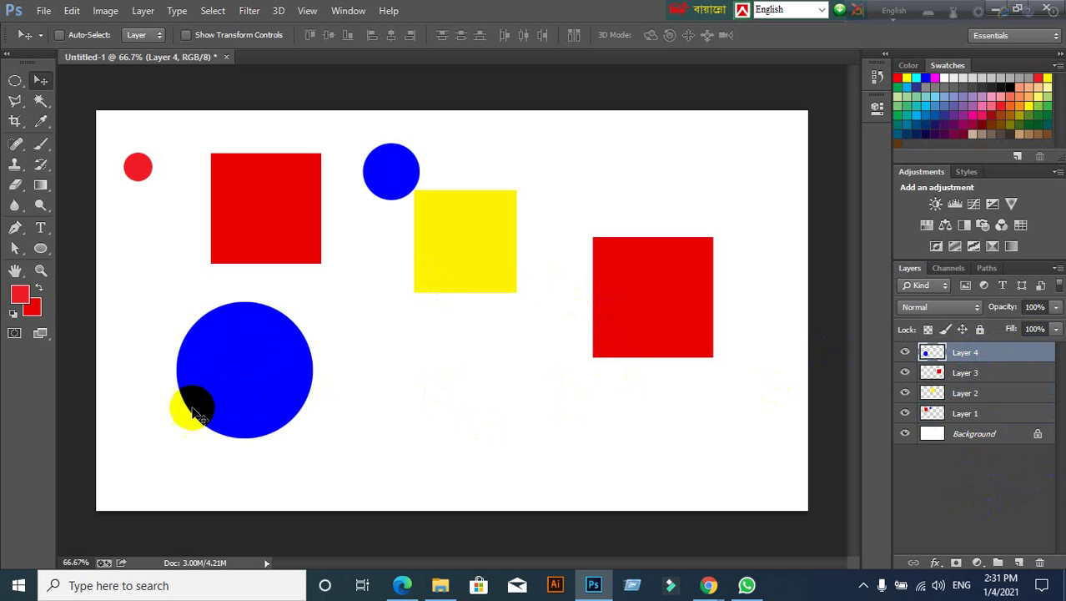
Move the big blue circle down-right, then click through Layers 1–4, ending on Layer 1
{"action": "mouse_move", "coordinate": [193, 411]}
{"action": "left_mouse_down"}
{"action": "mouse_move", "coordinate": [322, 394]}
{"action": "mouse_move", "coordinate": [332, 427]}
{"action": "left_mouse_up"}
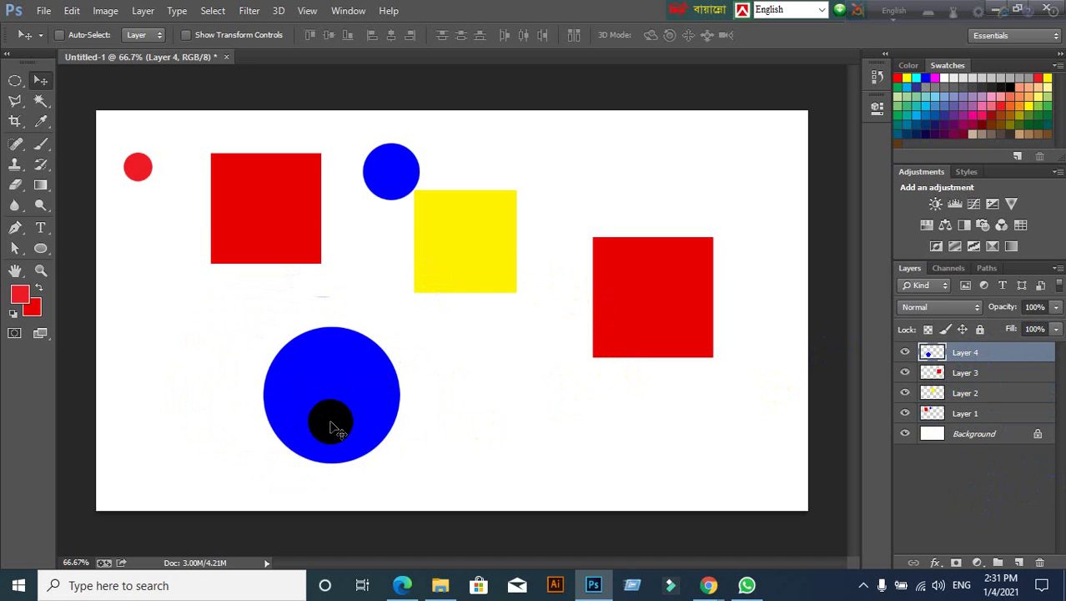
{"action": "left_click", "coordinate": [997, 414]}
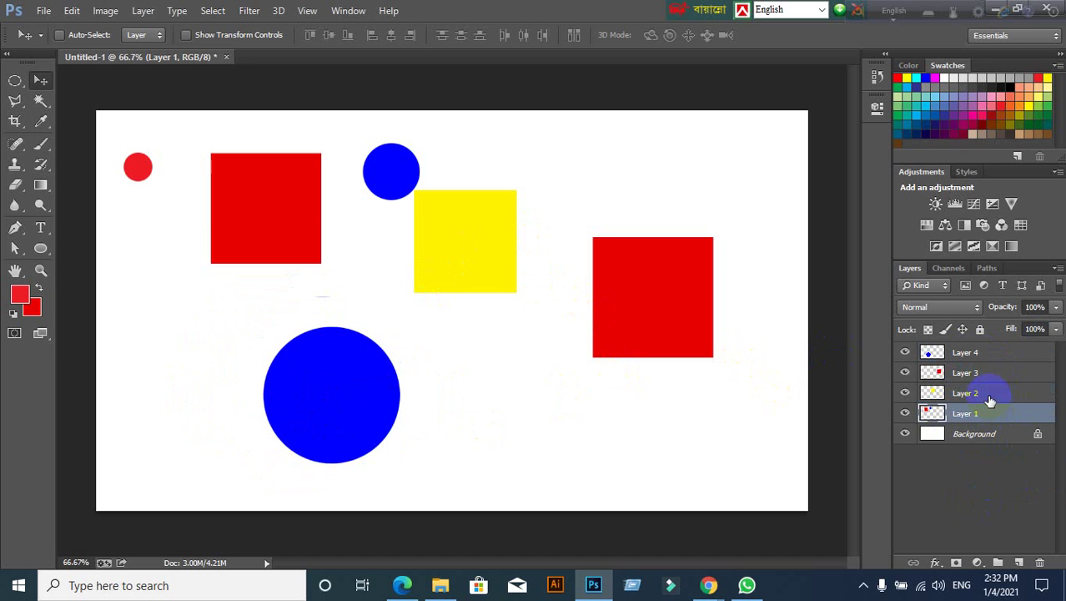
{"action": "left_click", "coordinate": [987, 395]}
{"action": "left_click", "coordinate": [980, 375]}
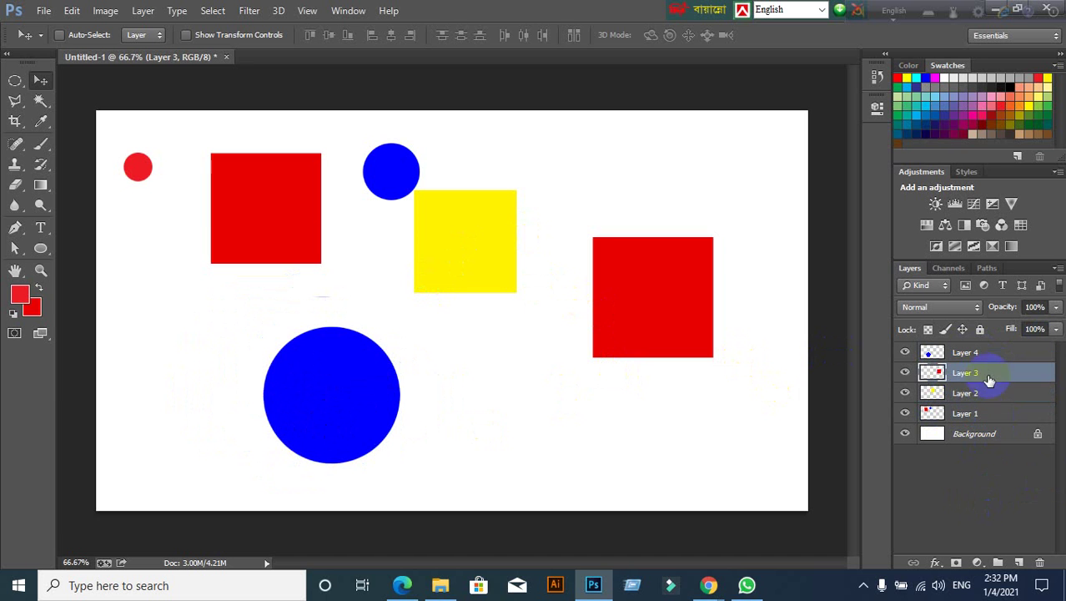
{"action": "left_click", "coordinate": [980, 355]}
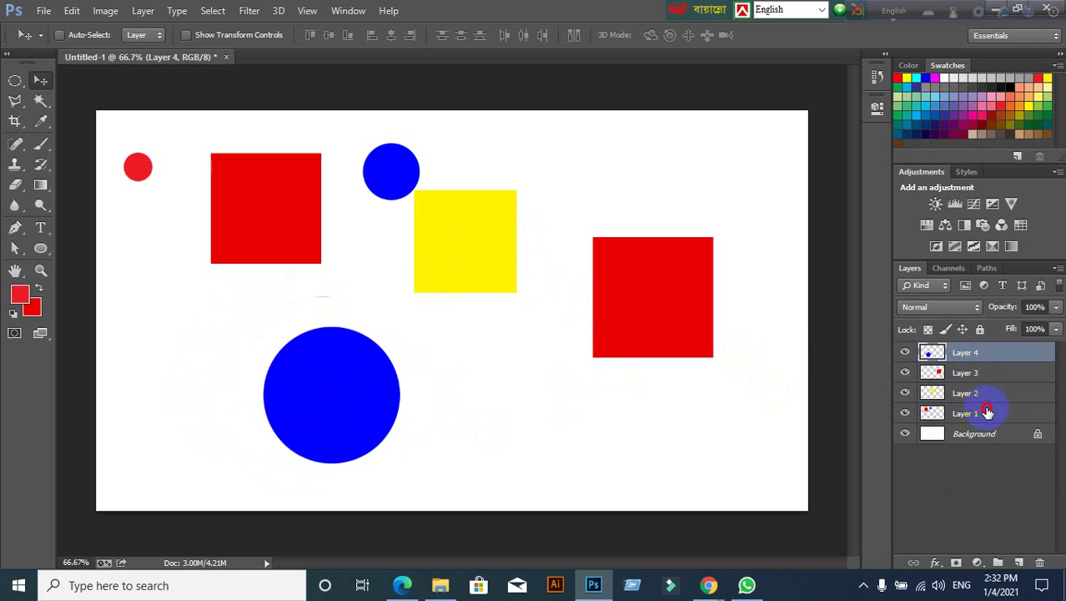
{"action": "left_click", "coordinate": [986, 413]}
{"action": "left_click", "coordinate": [985, 396]}
{"action": "left_click", "coordinate": [978, 377]}
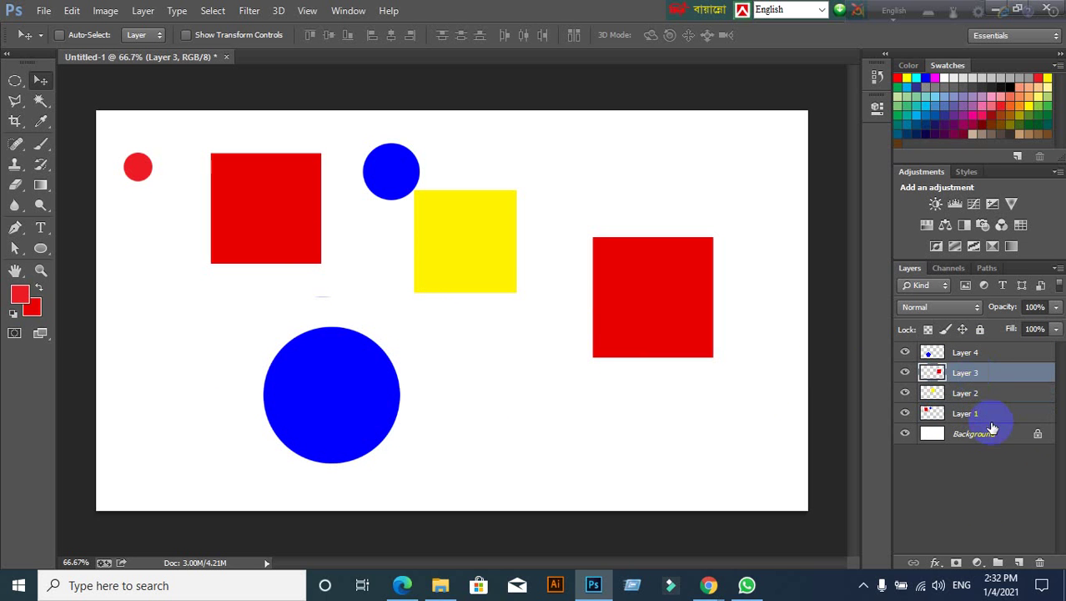
{"action": "left_click", "coordinate": [989, 415]}
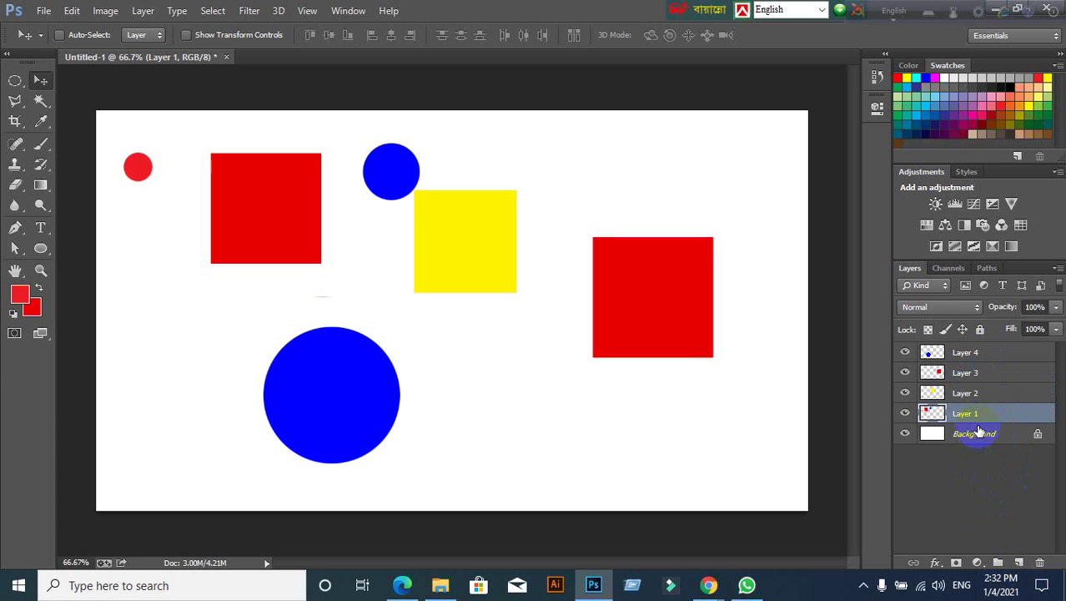
Select Layers 4 and 1 together and drag their shapes up and left
{"action": "left_click", "coordinate": [984, 353], "text": "ctrl"}
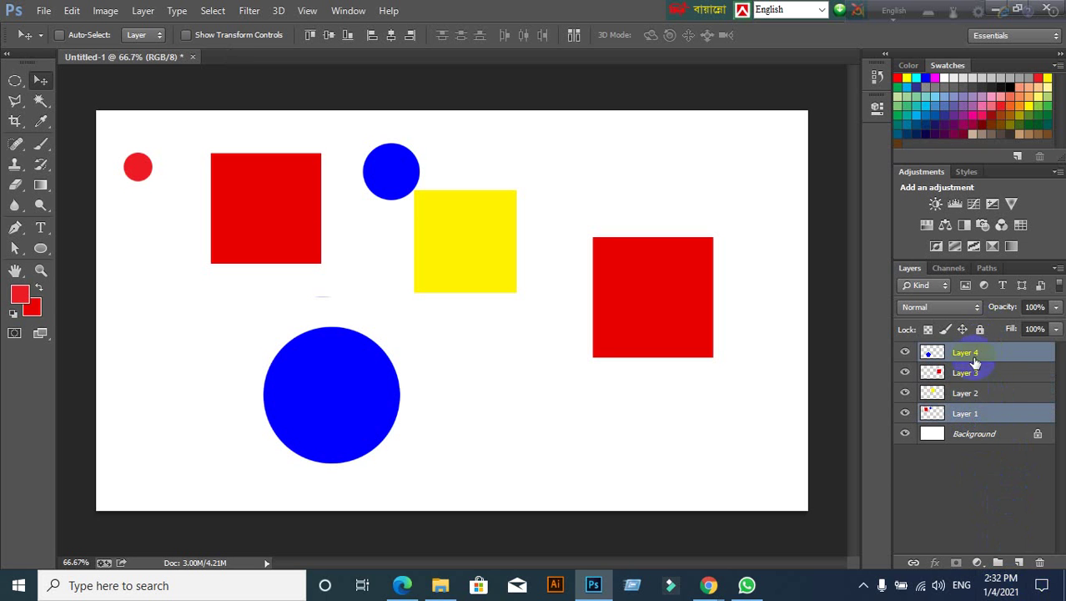
{"action": "left_click", "coordinate": [945, 440]}
{"action": "mouse_move", "coordinate": [390, 360]}
{"action": "left_mouse_down"}
{"action": "mouse_move", "coordinate": [363, 313]}
{"action": "mouse_move", "coordinate": [211, 275]}
{"action": "left_mouse_up"}
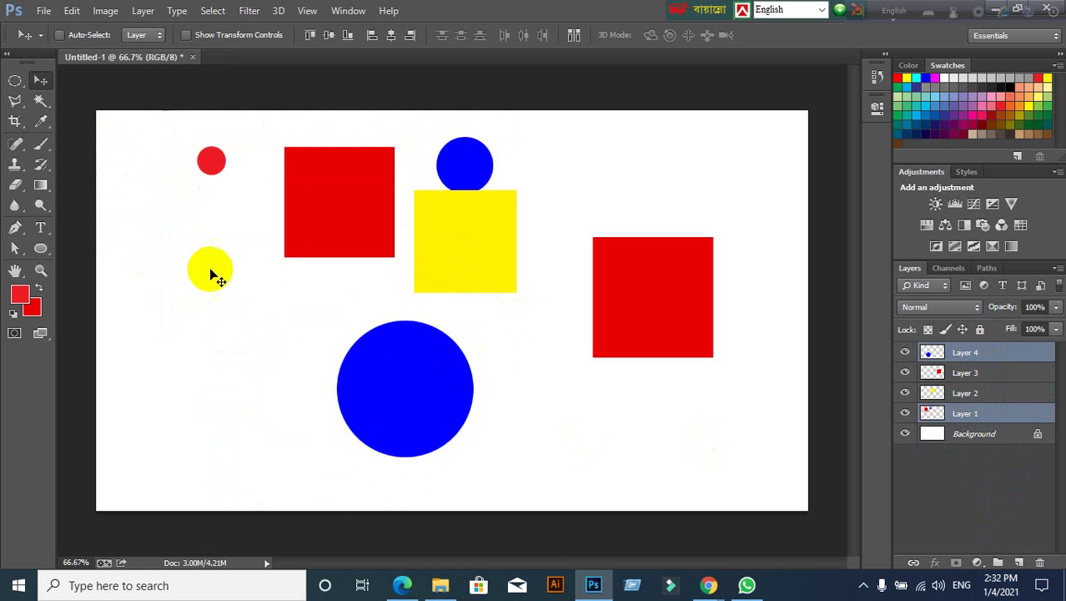
{"action": "left_click", "coordinate": [17, 81]}
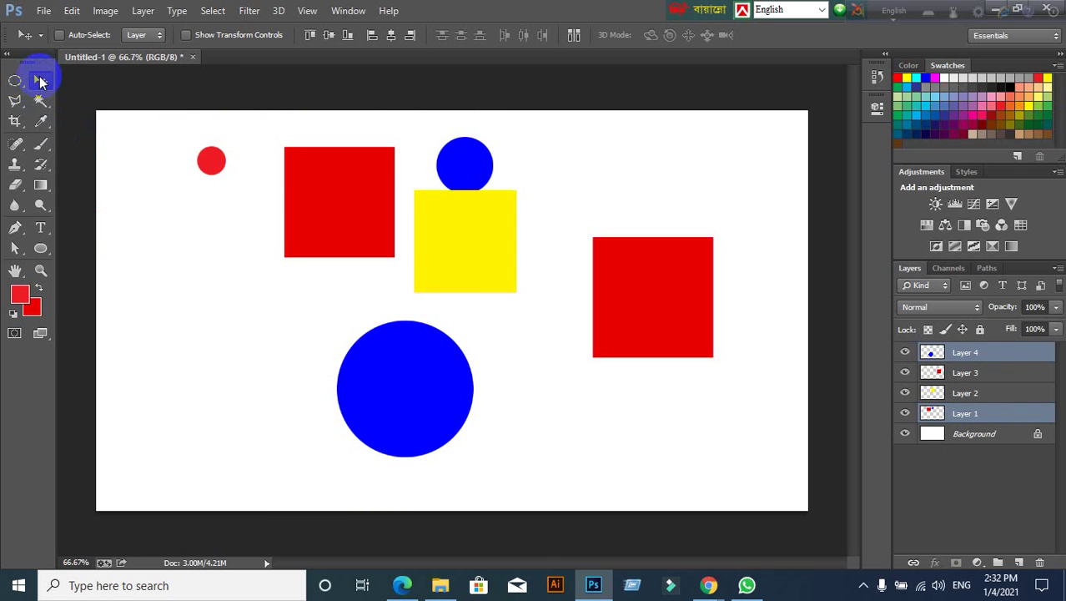
{"action": "left_click_drag", "start_coordinate": [372, 267], "coordinate": [402, 205]}
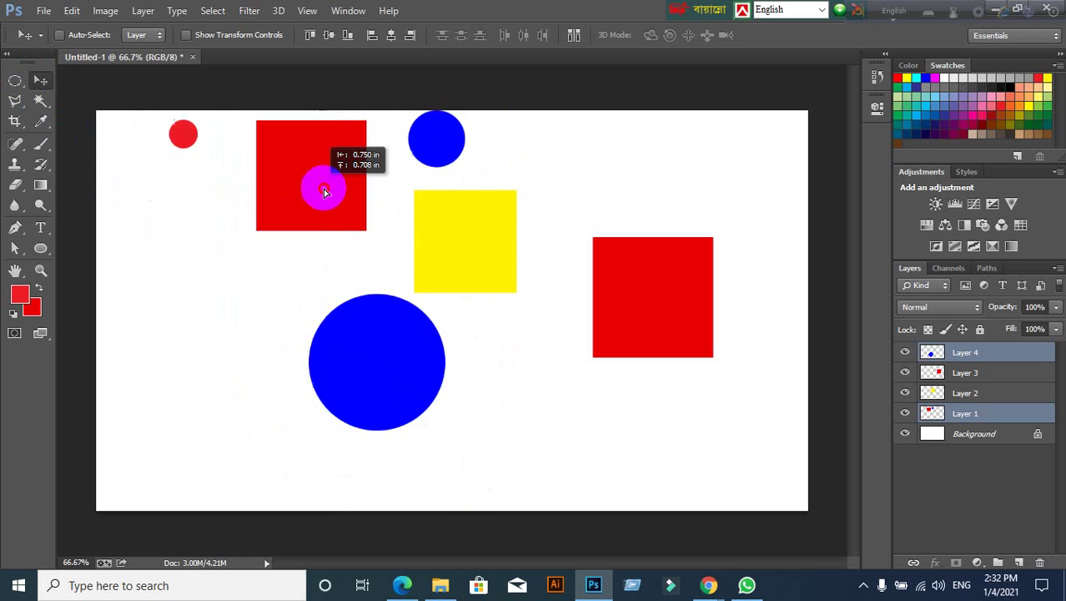
{"action": "left_click_drag", "start_coordinate": [402, 205], "coordinate": [310, 231]}
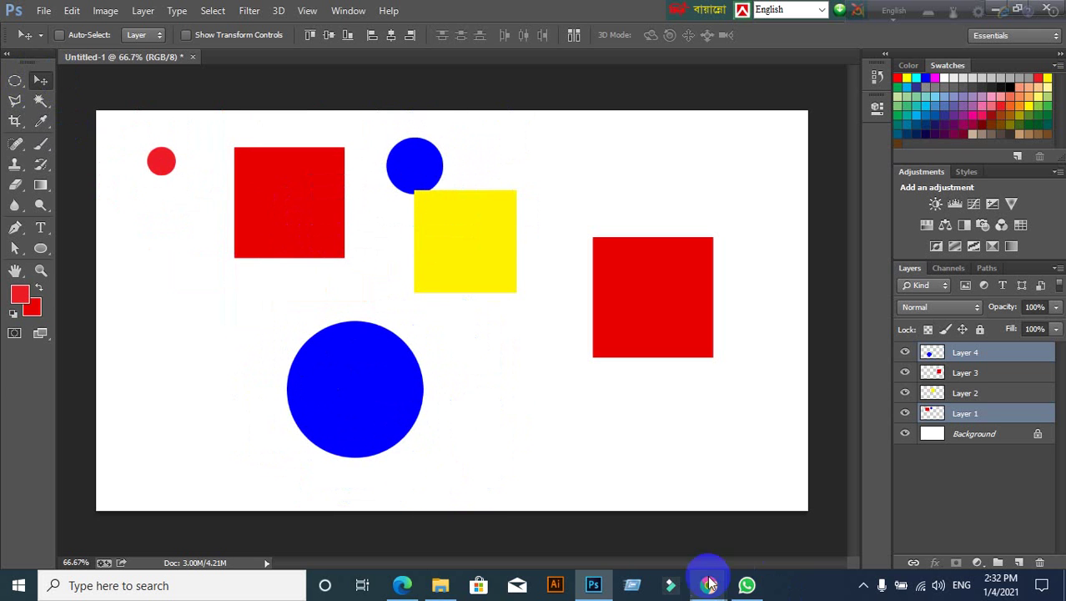
Admit another Meet participant, then shift the red square and circles back left
{"action": "left_click", "coordinate": [593, 499]}
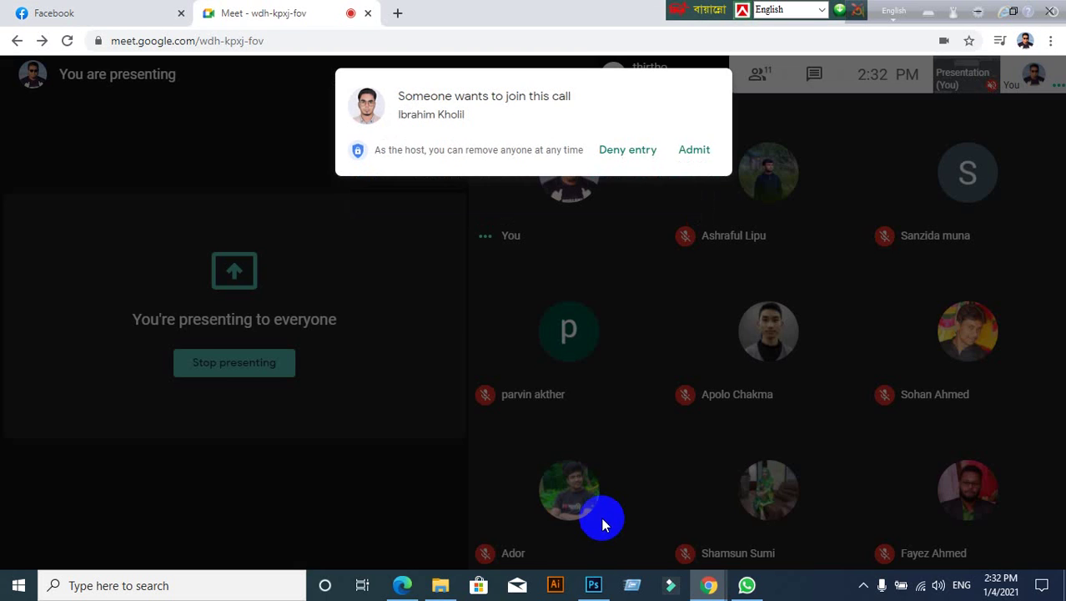
{"action": "left_click", "coordinate": [697, 149]}
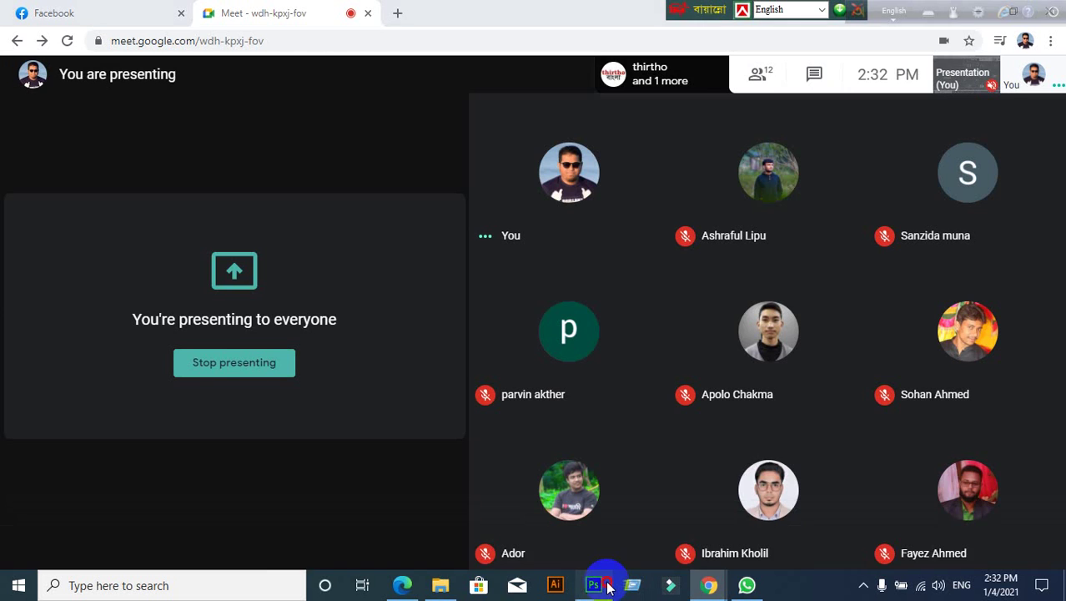
{"action": "left_click", "coordinate": [595, 585]}
{"action": "left_click_drag", "start_coordinate": [310, 220], "coordinate": [289, 243]}
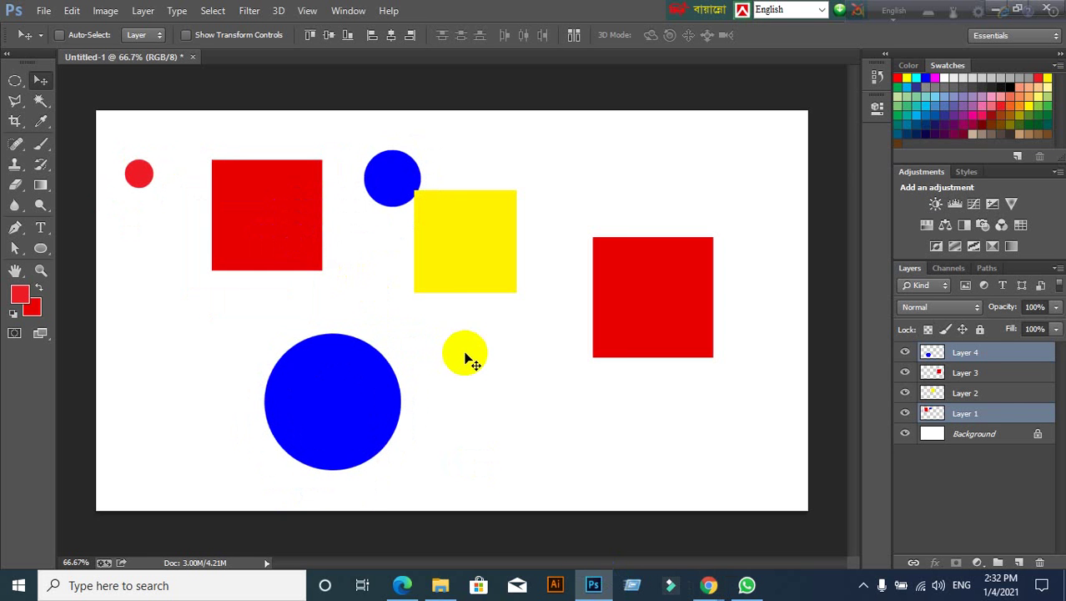
{"action": "left_click", "coordinate": [990, 409]}
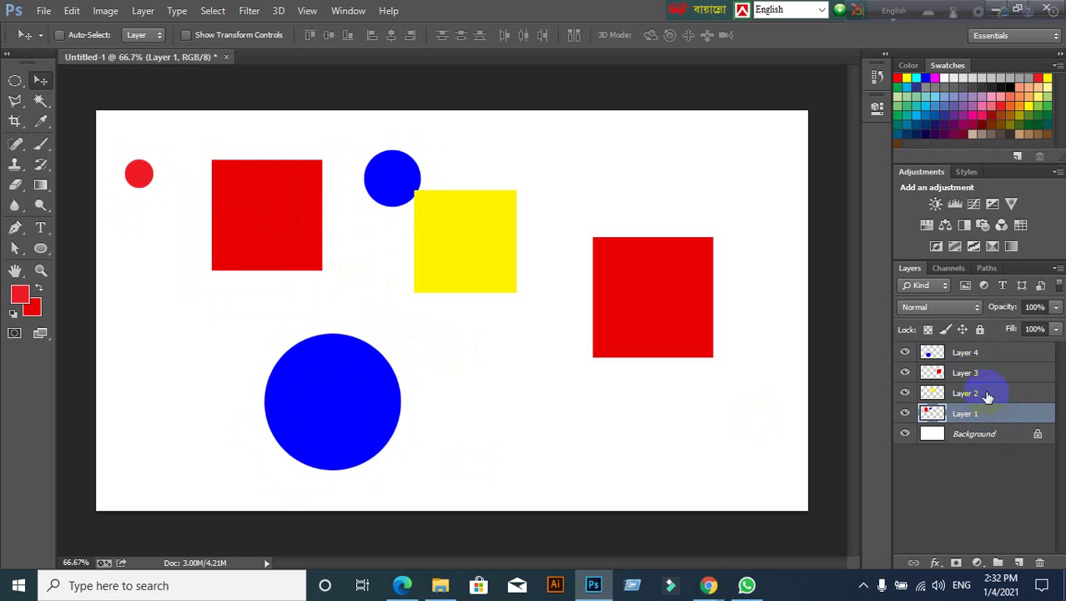
{"action": "left_click", "coordinate": [987, 396], "text": "ctrl"}
{"action": "left_click", "coordinate": [978, 372], "text": "ctrl"}
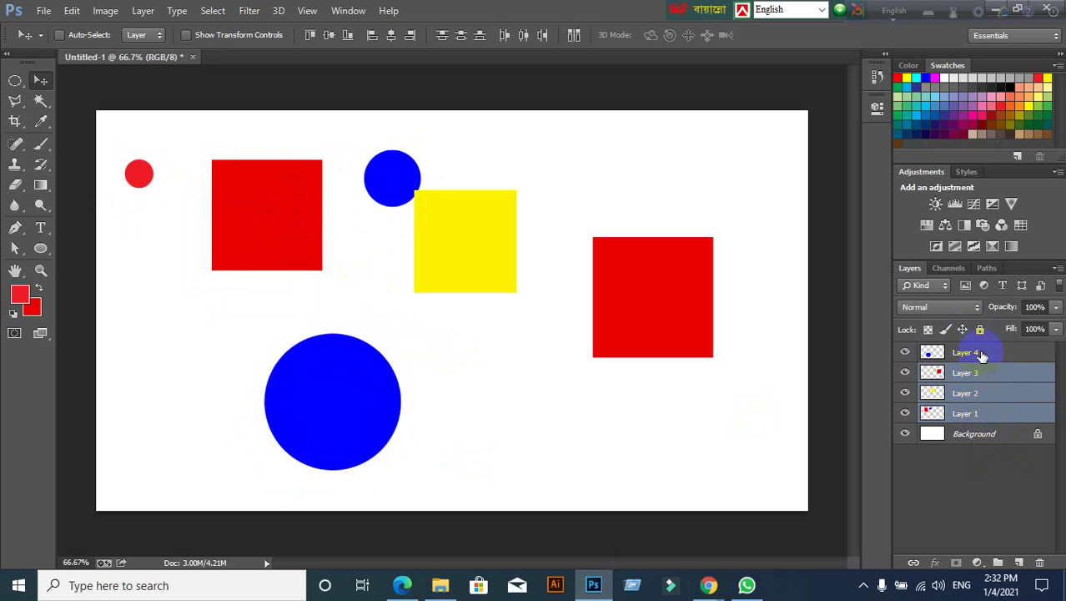
{"action": "left_click", "coordinate": [982, 354], "text": "ctrl"}
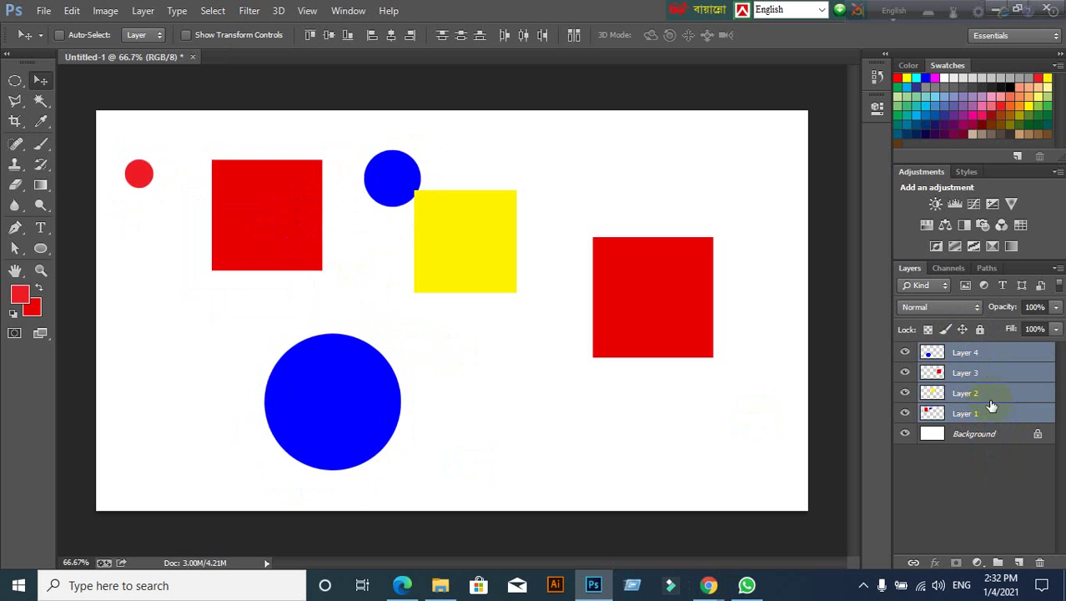
{"action": "left_click", "coordinate": [991, 399]}
{"action": "left_click", "coordinate": [989, 415]}
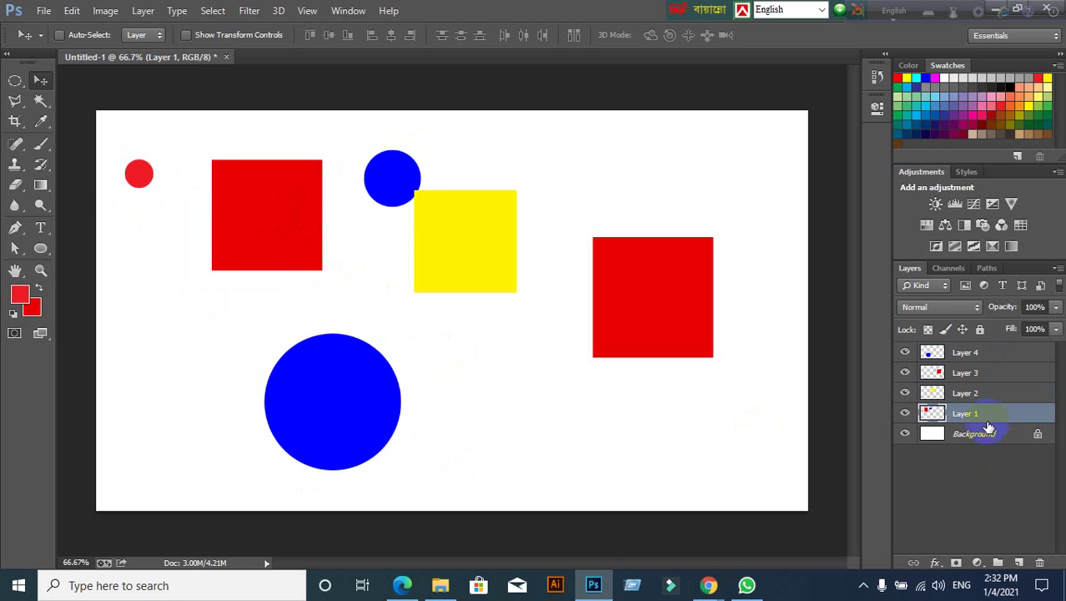
{"action": "left_click", "coordinate": [985, 352]}
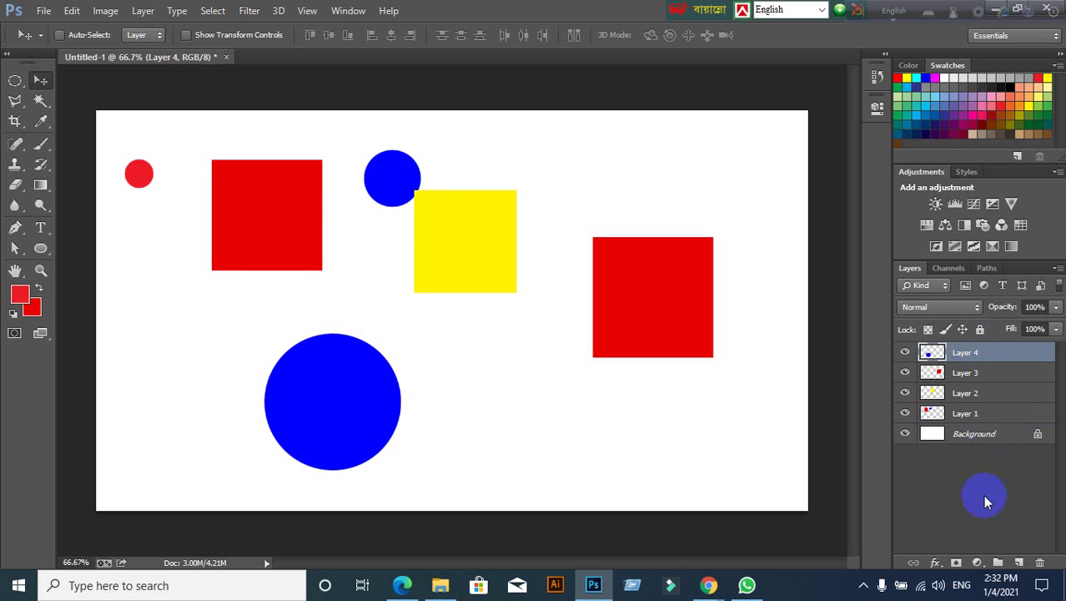
On new Layer 5, draw a Polygonal Lasso triangle below the yellow square and fill it light green
{"action": "left_click", "coordinate": [1019, 562]}
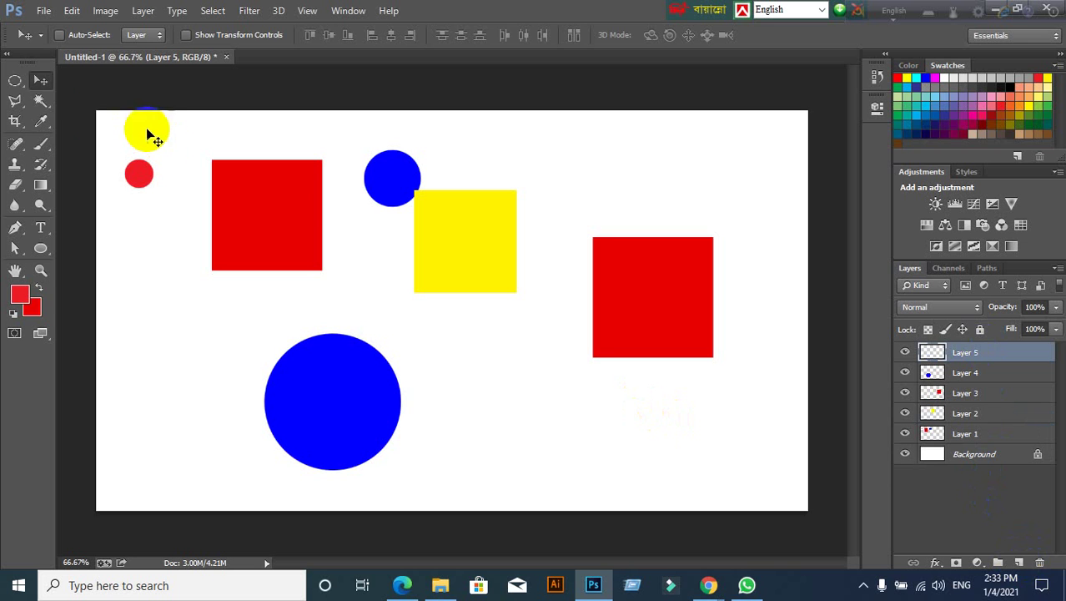
{"action": "left_click", "coordinate": [25, 100]}
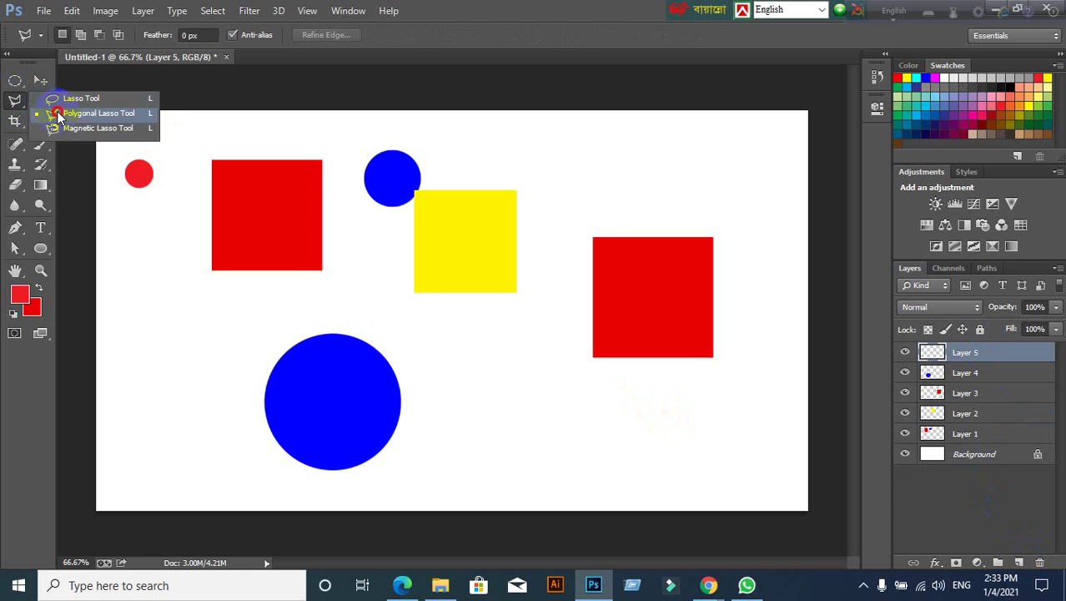
{"action": "left_click", "coordinate": [59, 113]}
{"action": "left_click", "coordinate": [468, 423]}
{"action": "left_click", "coordinate": [521, 354]}
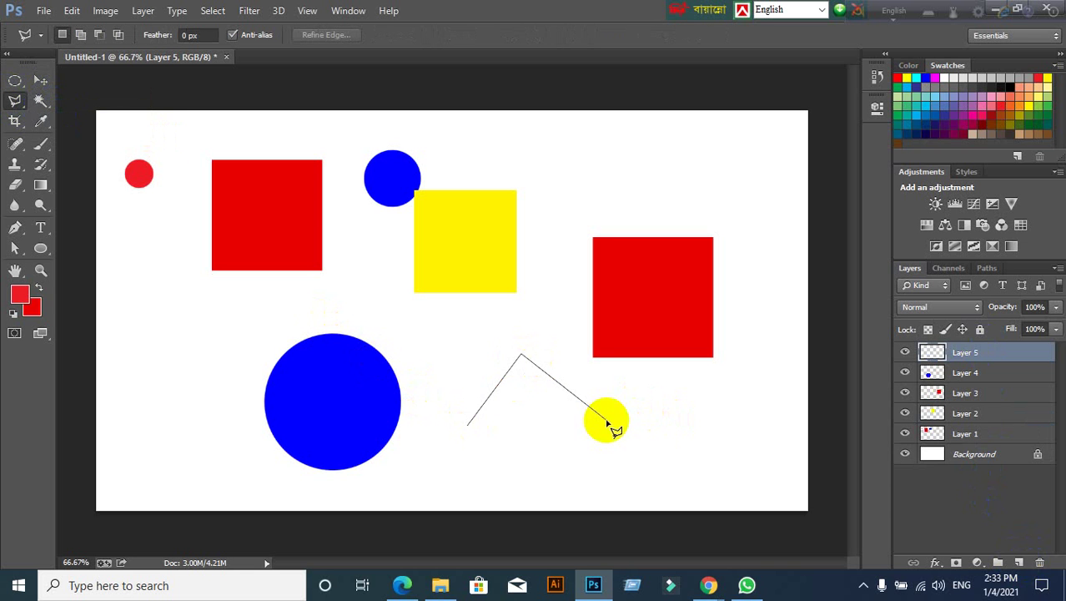
{"action": "left_click", "coordinate": [606, 420]}
{"action": "left_click", "coordinate": [464, 427]}
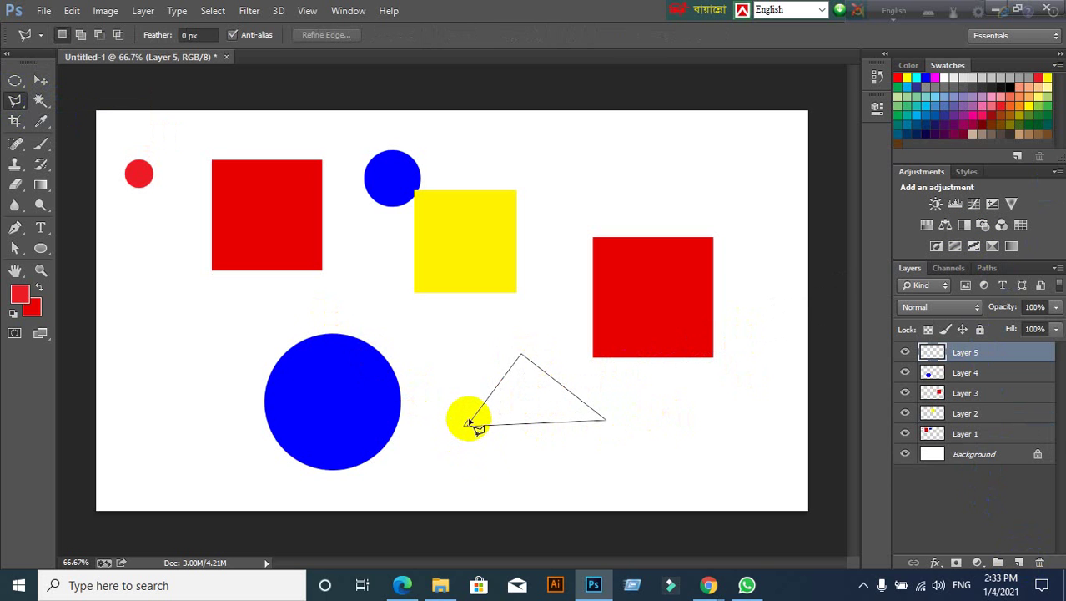
{"action": "left_click", "coordinate": [469, 423]}
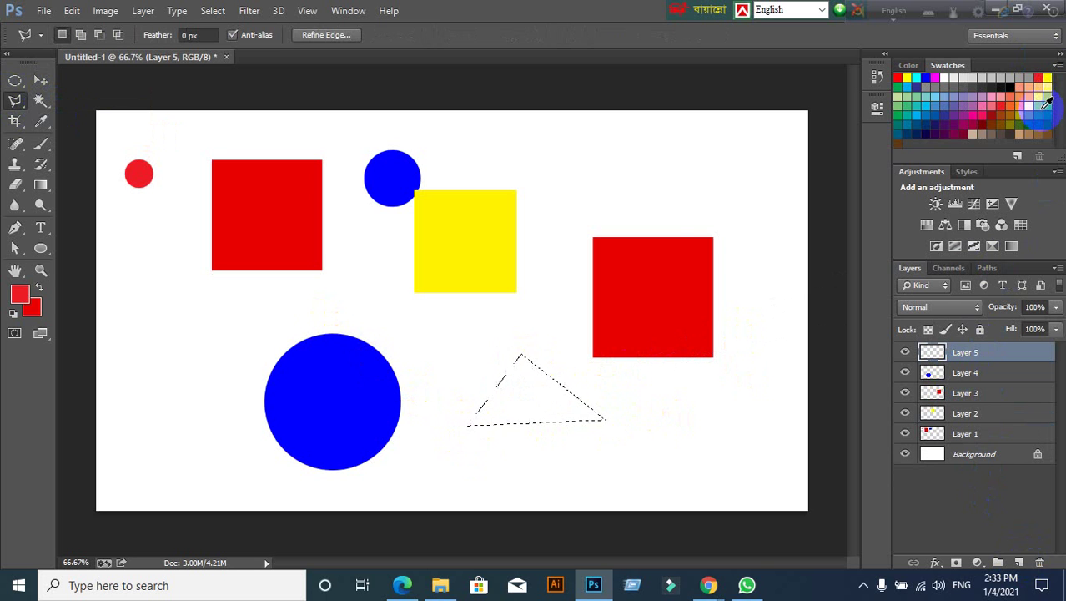
{"action": "left_click", "coordinate": [1043, 105]}
{"action": "key", "text": "alt+BackSpace"}
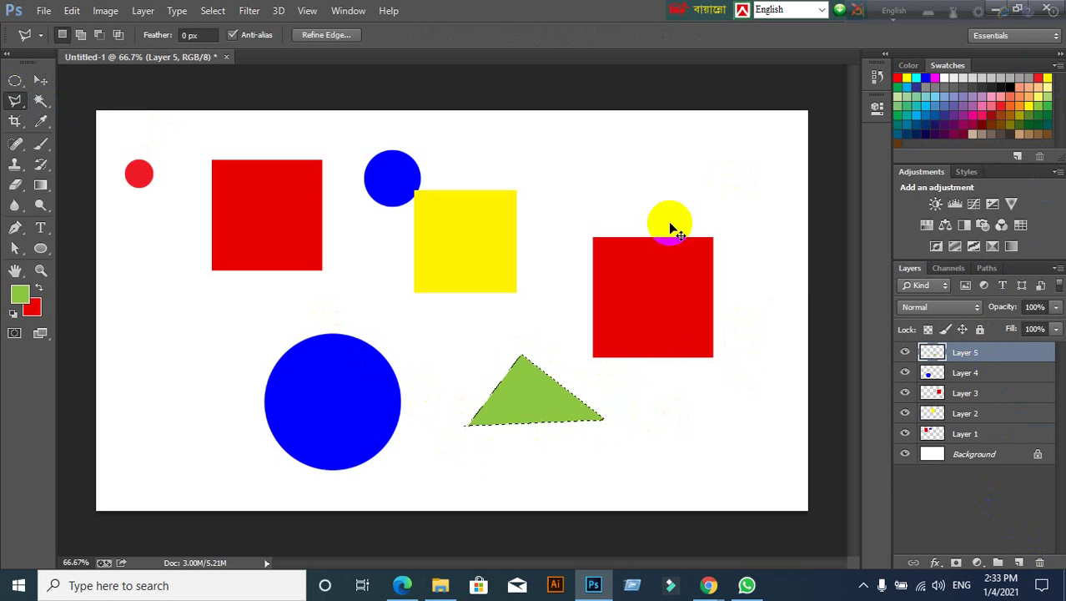
{"action": "key", "text": "ctrl+d"}
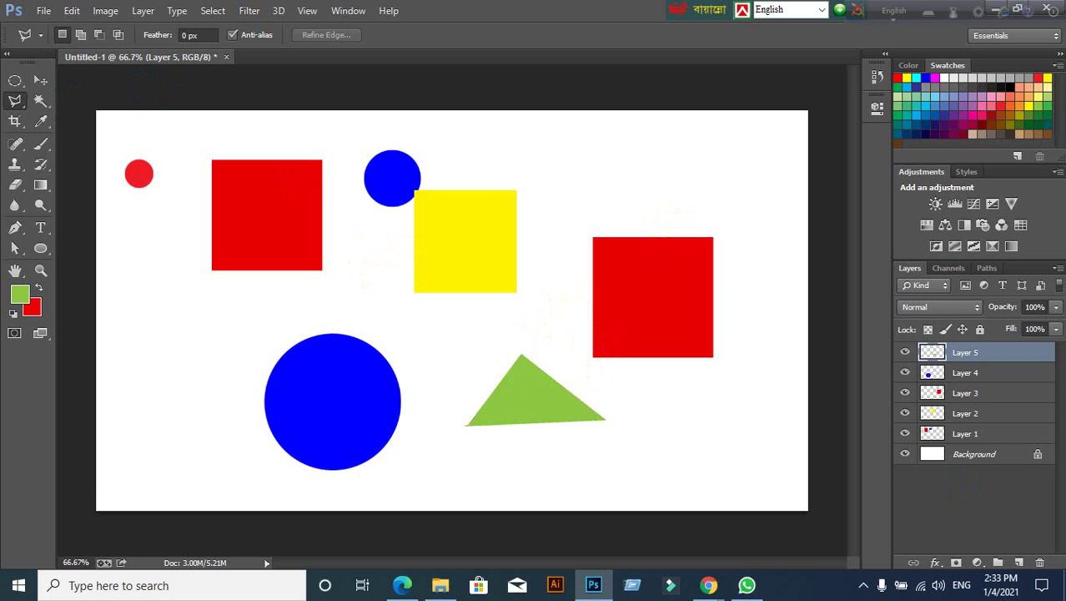
Add Layer 6, mark a circle above the right red square, and admit a Meet participant
{"action": "left_click", "coordinate": [1017, 561]}
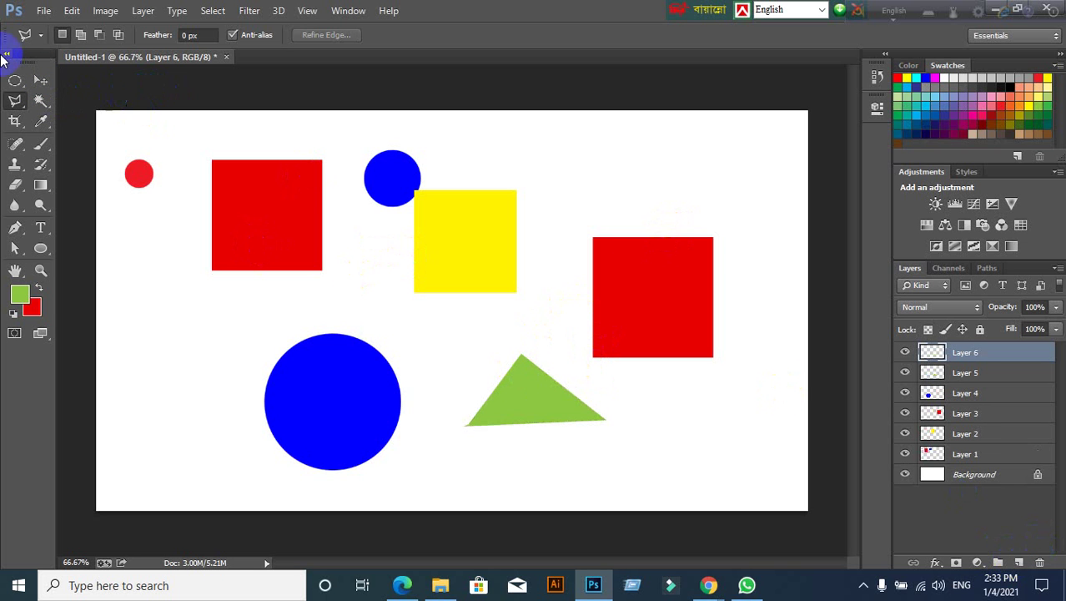
{"action": "left_click", "coordinate": [12, 80]}
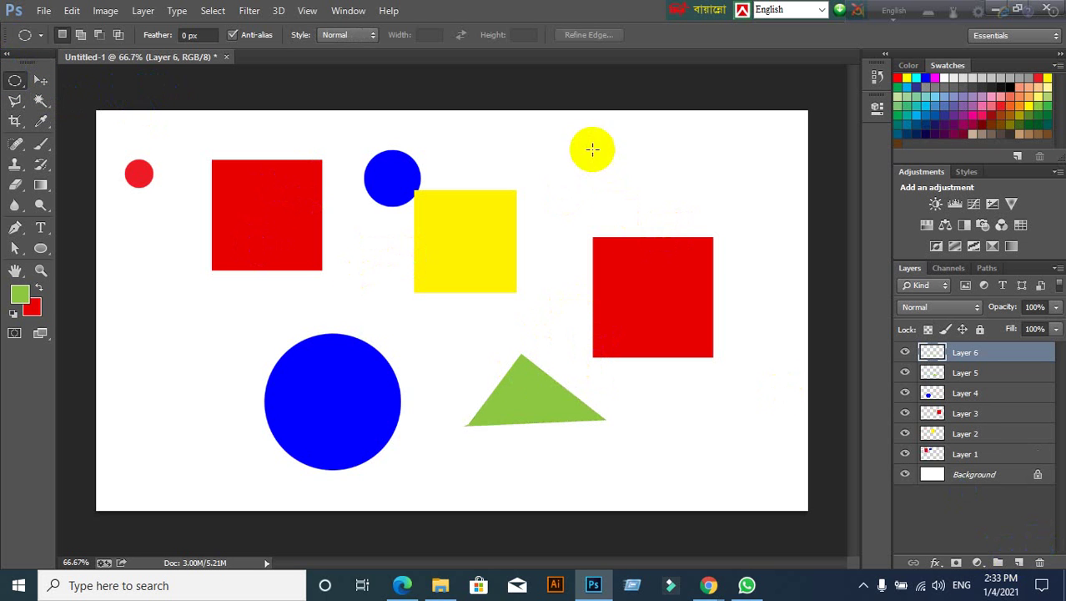
{"action": "left_click_drag", "start_coordinate": [588, 147], "coordinate": [658, 243]}
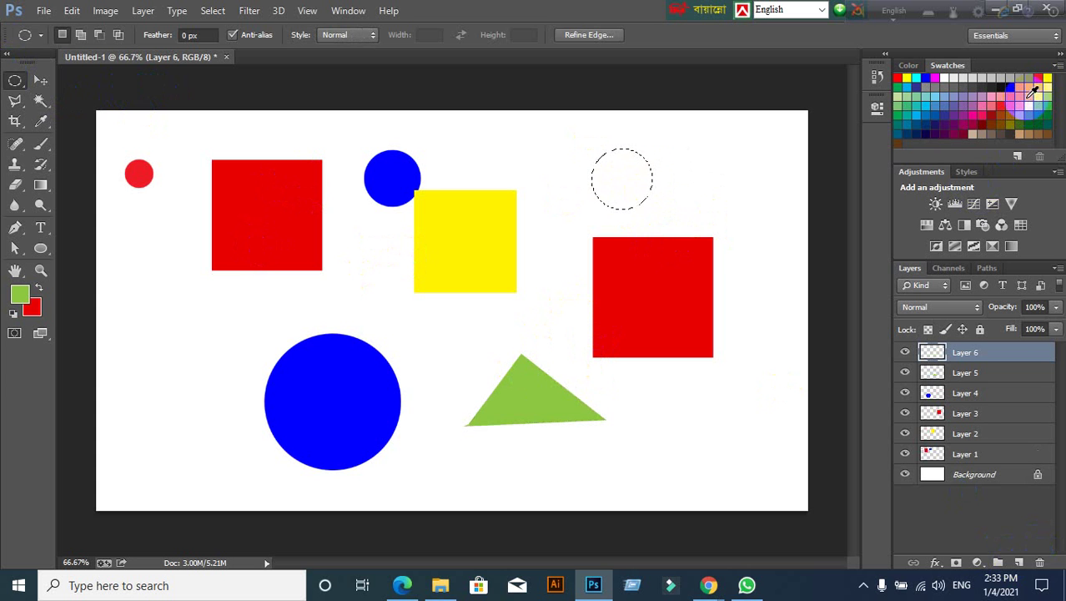
{"action": "left_click", "coordinate": [708, 585]}
{"action": "left_click", "coordinate": [641, 525]}
{"action": "left_click", "coordinate": [692, 155]}
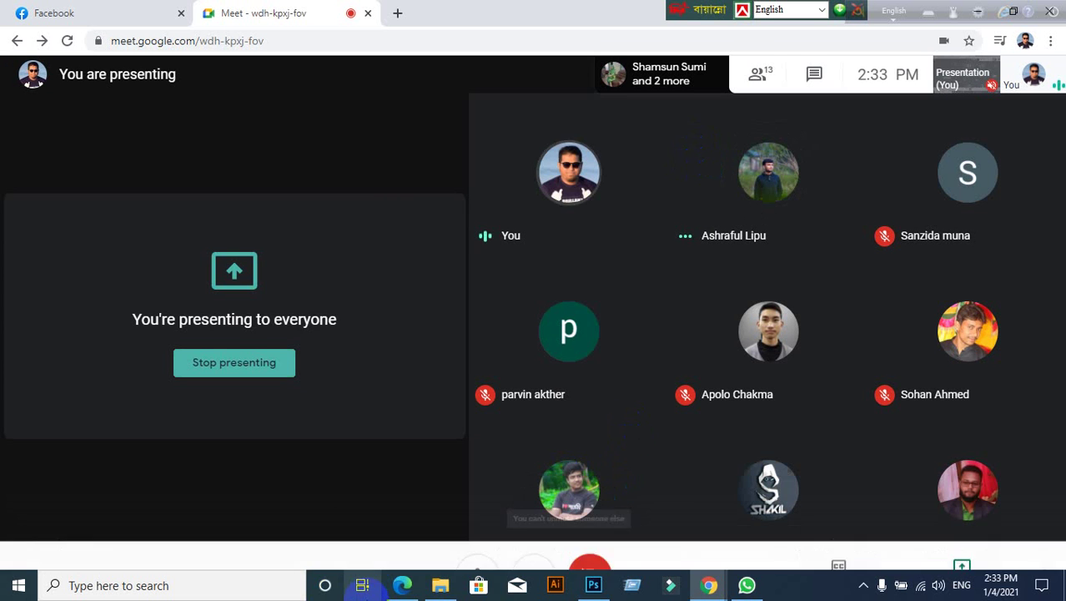
{"action": "left_click", "coordinate": [593, 584]}
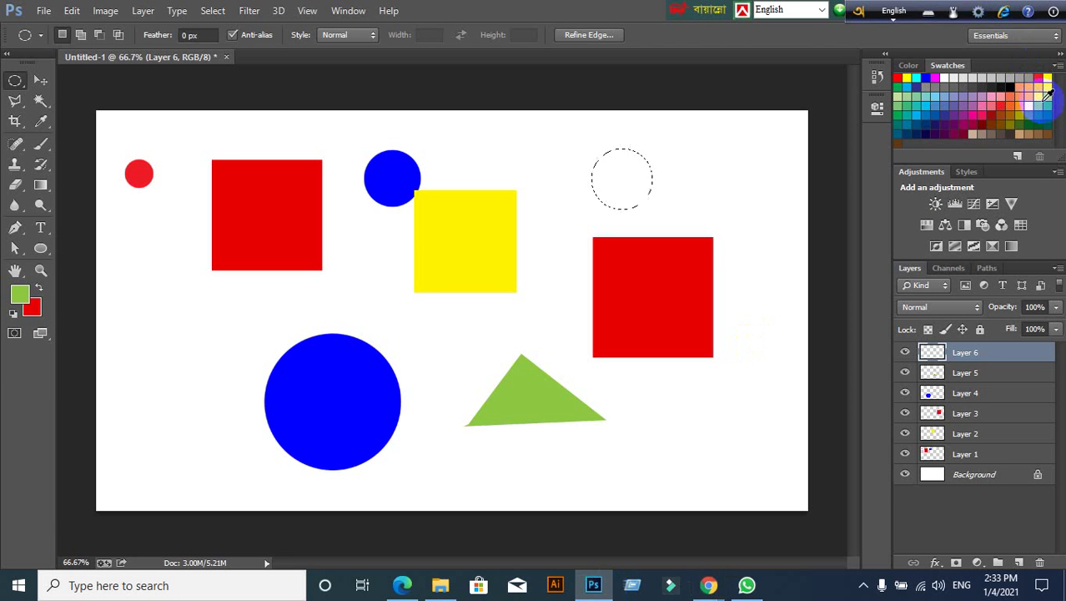
Fill the Layer 6 circle dark green and nudge it slightly up and left
{"action": "left_click", "coordinate": [1043, 118]}
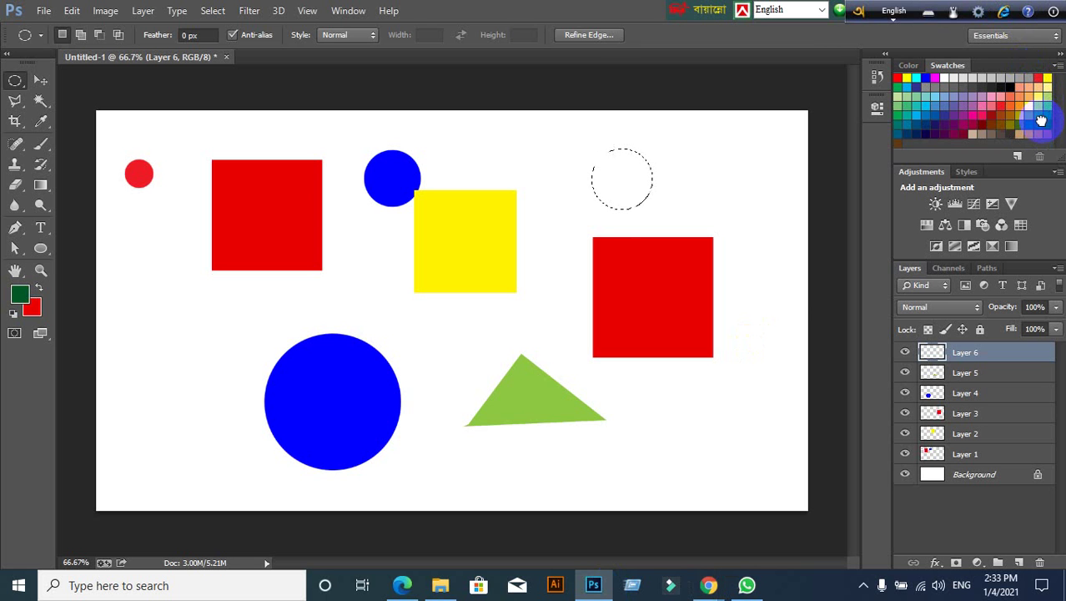
{"action": "left_click", "coordinate": [735, 192]}
{"action": "key", "text": "alt+BackSpace"}
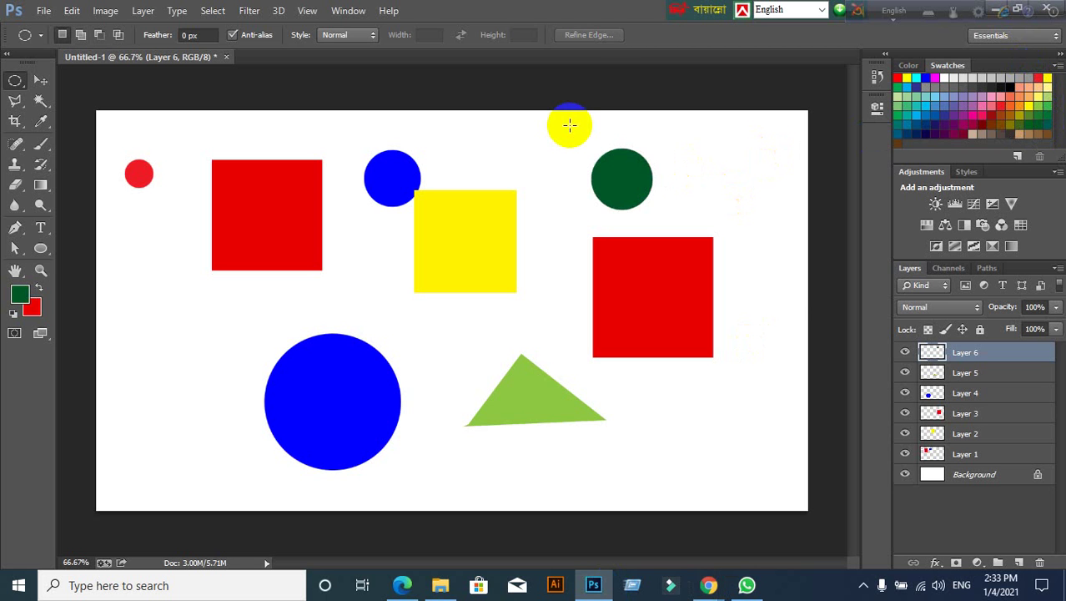
{"action": "left_click", "coordinate": [41, 80]}
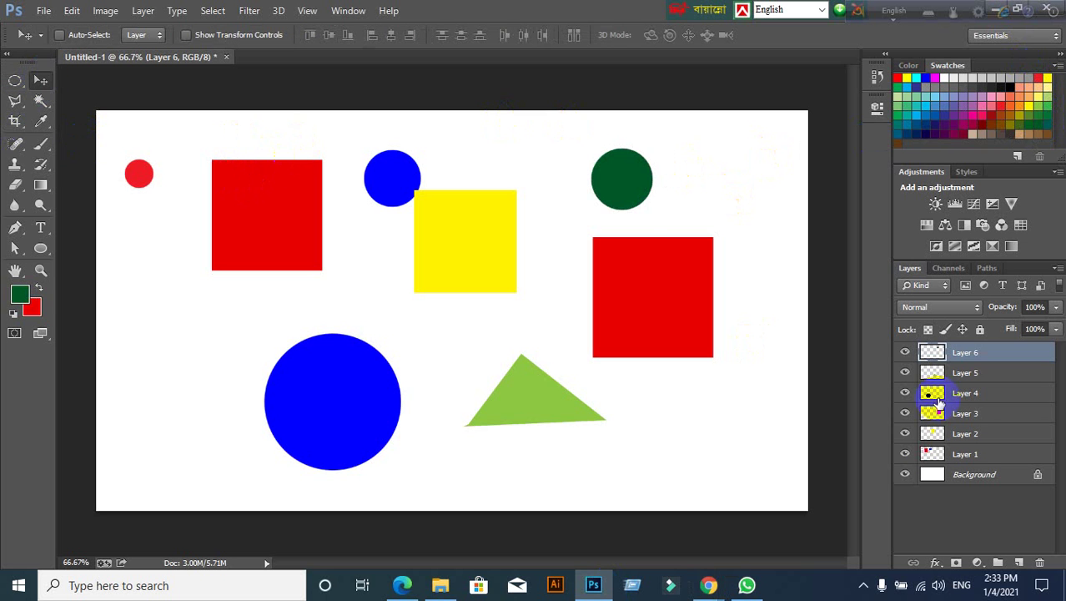
{"action": "left_click_drag", "start_coordinate": [609, 186], "coordinate": [594, 174]}
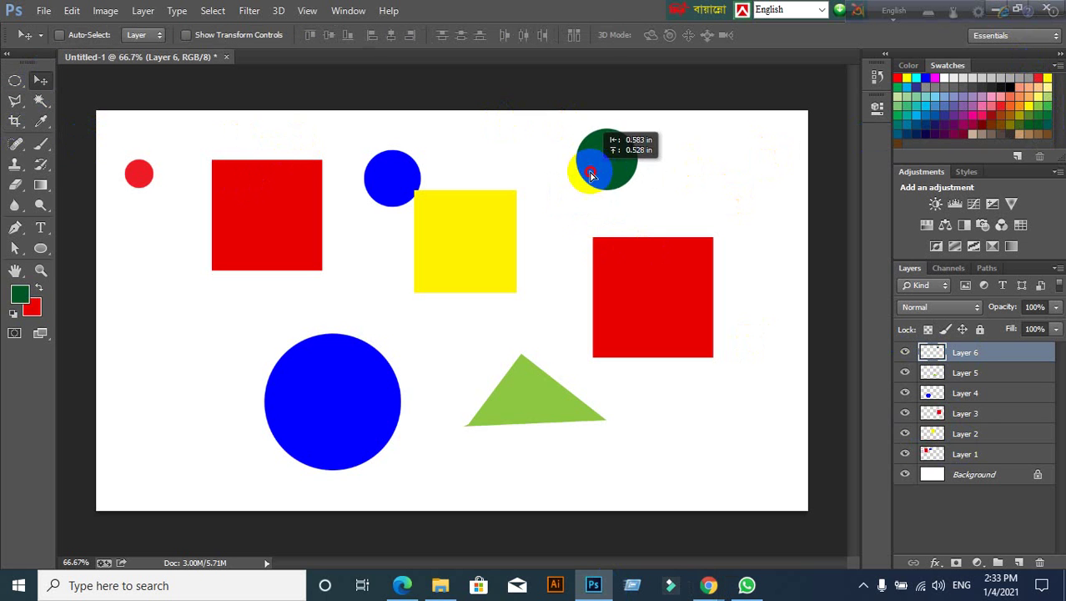
{"action": "left_click", "coordinate": [1008, 454]}
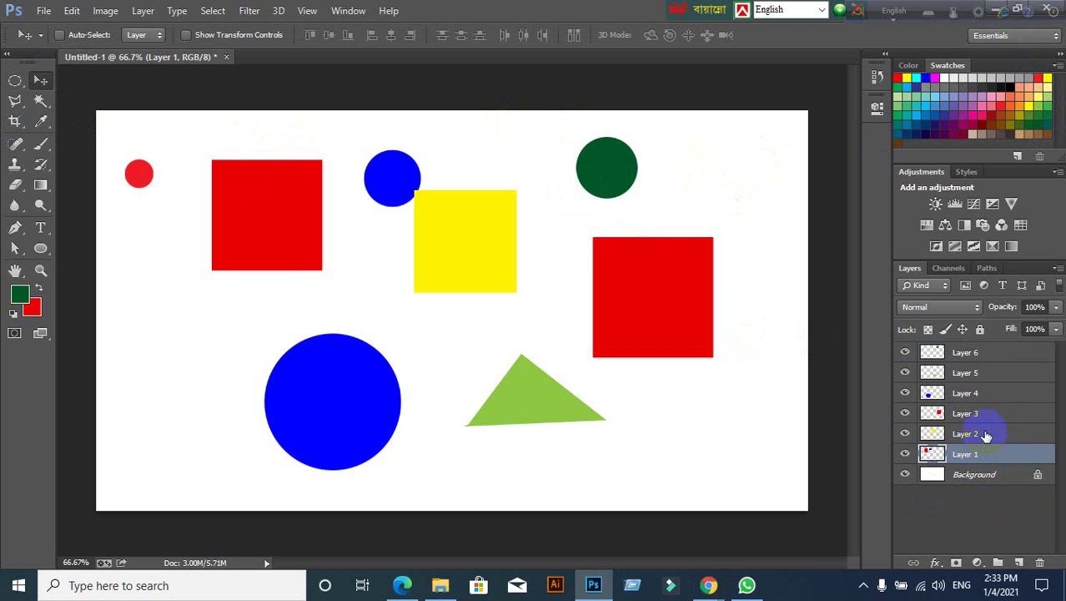
Add Layers 4 and 6 to the Layer 1 selection, then return to Layer 1 only
{"action": "left_click", "coordinate": [985, 392], "text": "ctrl"}
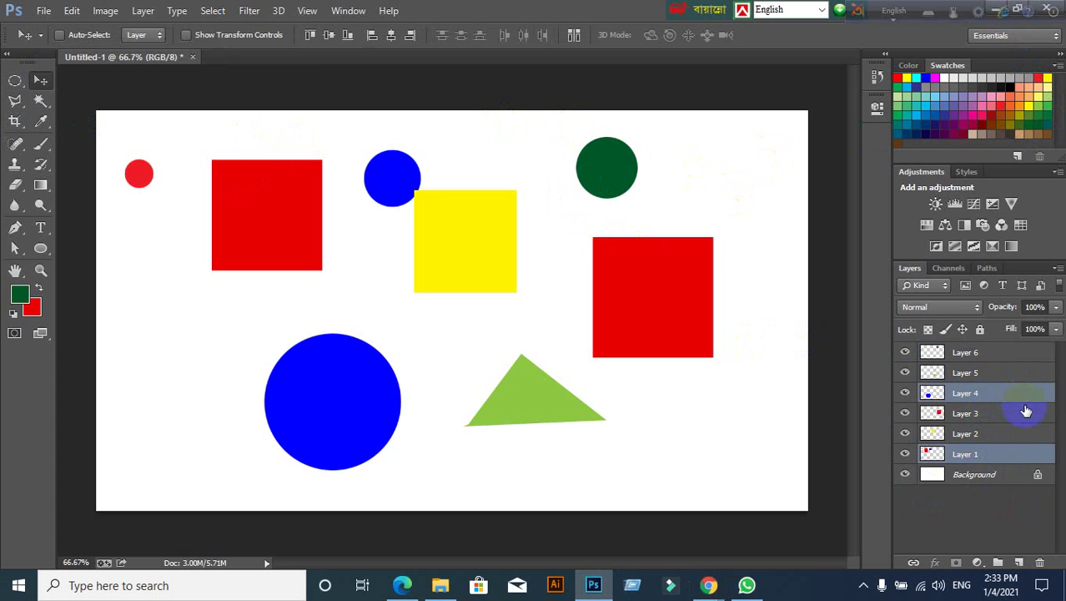
{"action": "left_click", "coordinate": [987, 353], "text": "ctrl"}
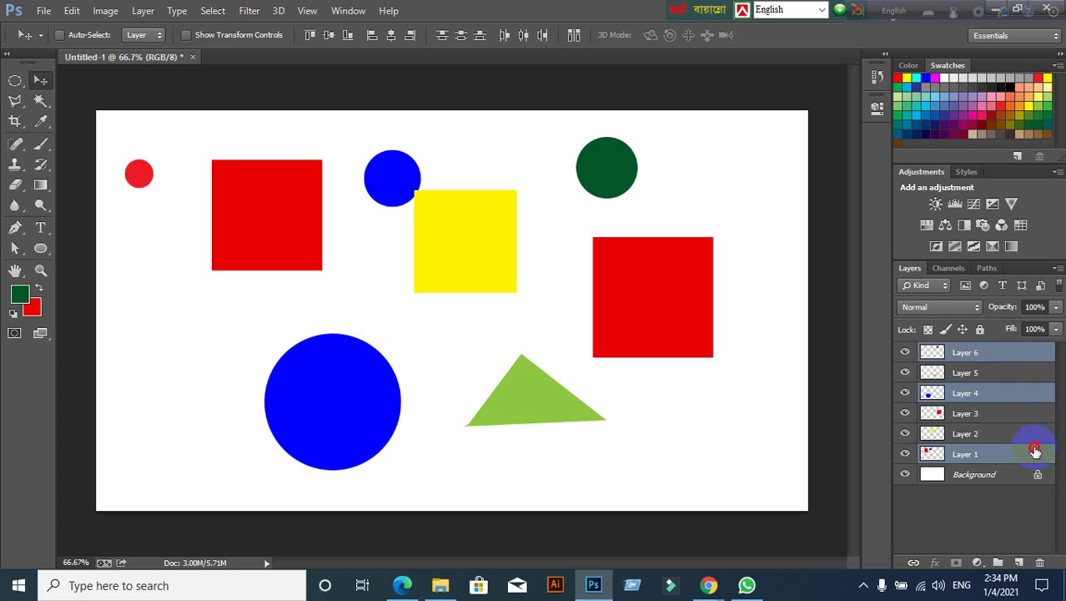
{"action": "left_click", "coordinate": [1017, 453]}
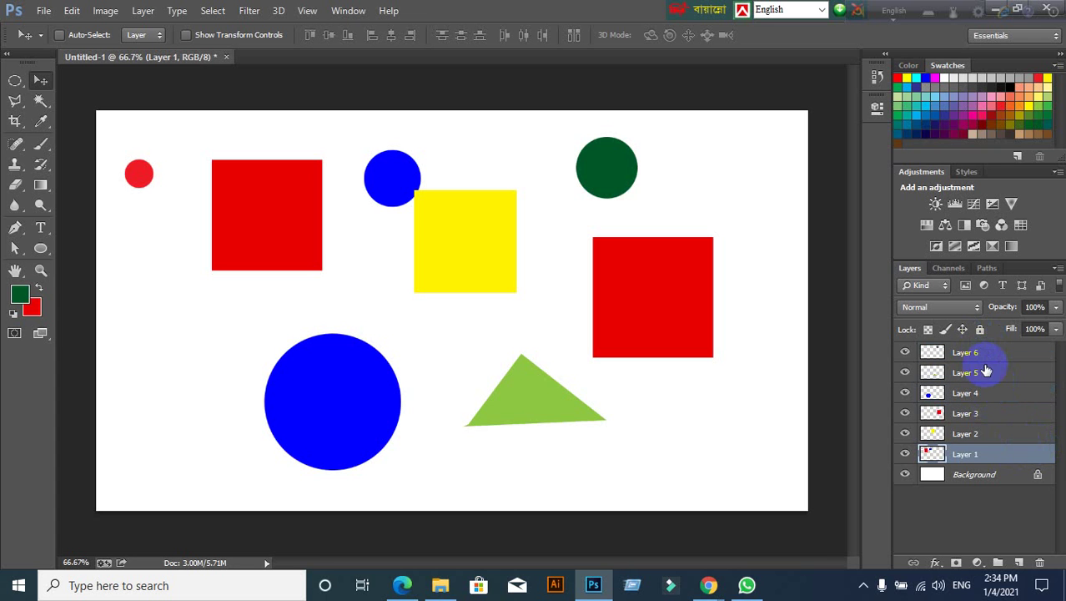
Add Layers 2 through 6 one by one to select all six, then reduce to Layer 1
{"action": "left_click", "coordinate": [969, 434], "text": "shift"}
{"action": "left_click", "coordinate": [972, 409], "text": "shift"}
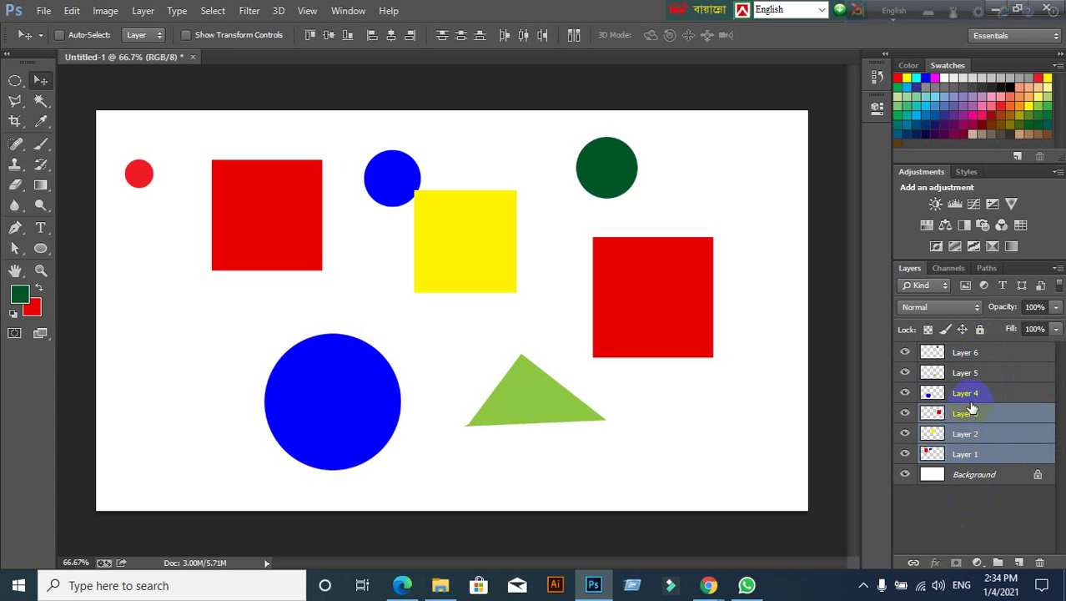
{"action": "left_click", "coordinate": [970, 393], "text": "shift"}
{"action": "left_click", "coordinate": [969, 372], "text": "shift"}
{"action": "left_click", "coordinate": [971, 352], "text": "shift"}
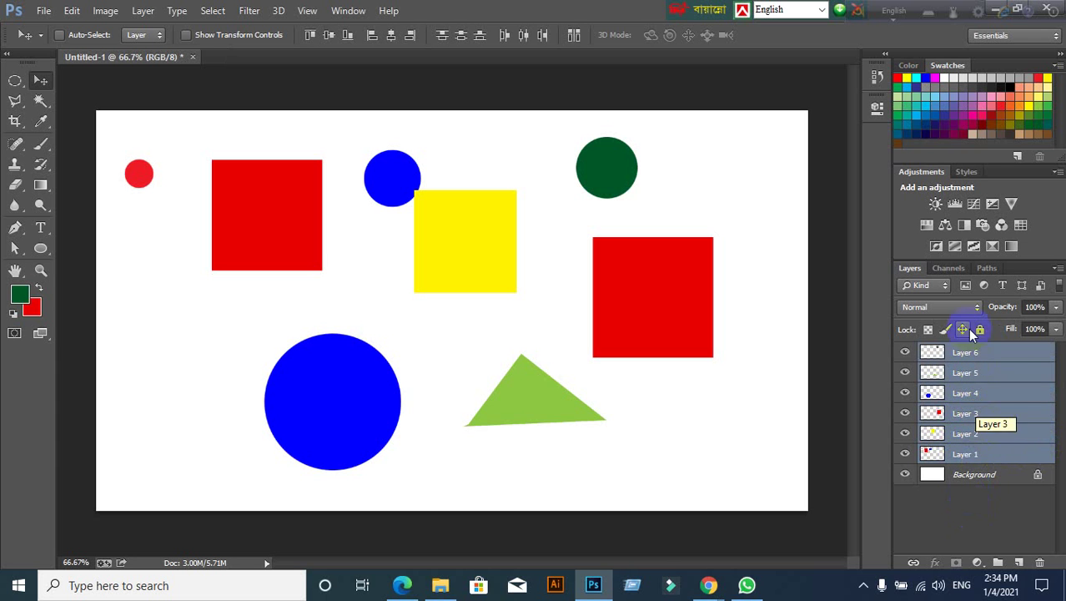
{"action": "left_click", "coordinate": [987, 459]}
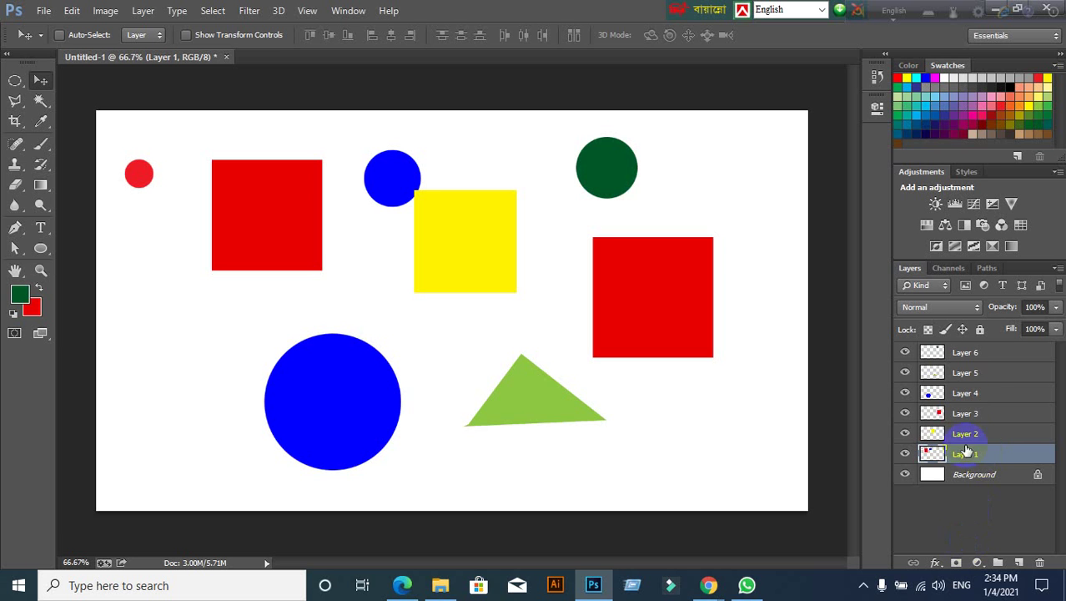
Select the range Layers 1–6, then Layer 4 alone, then the range Layers 1–4
{"action": "left_click", "coordinate": [991, 352], "text": "shift"}
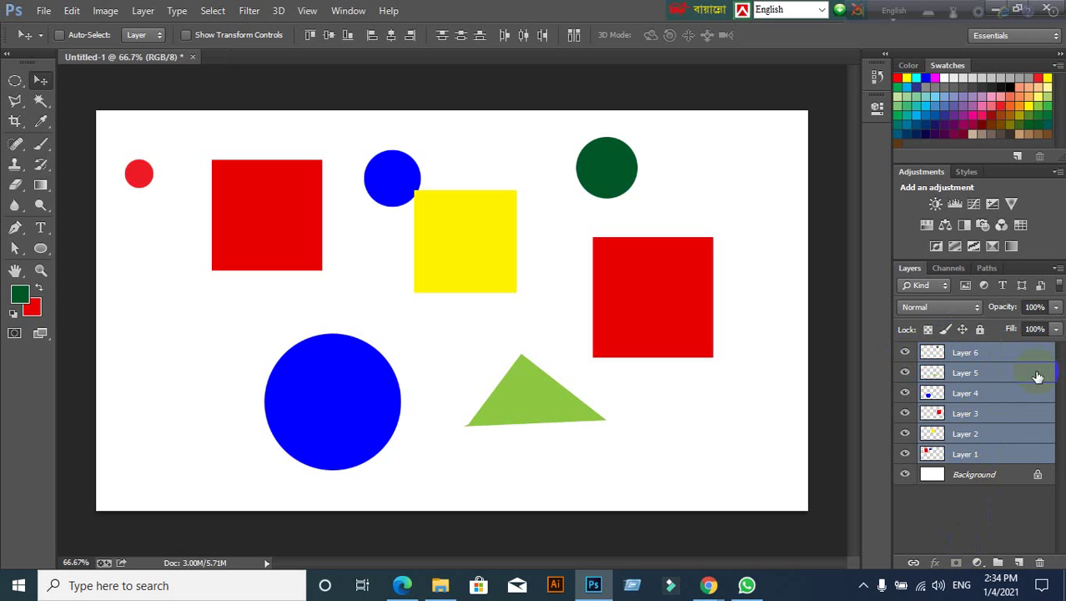
{"action": "left_click", "coordinate": [976, 393]}
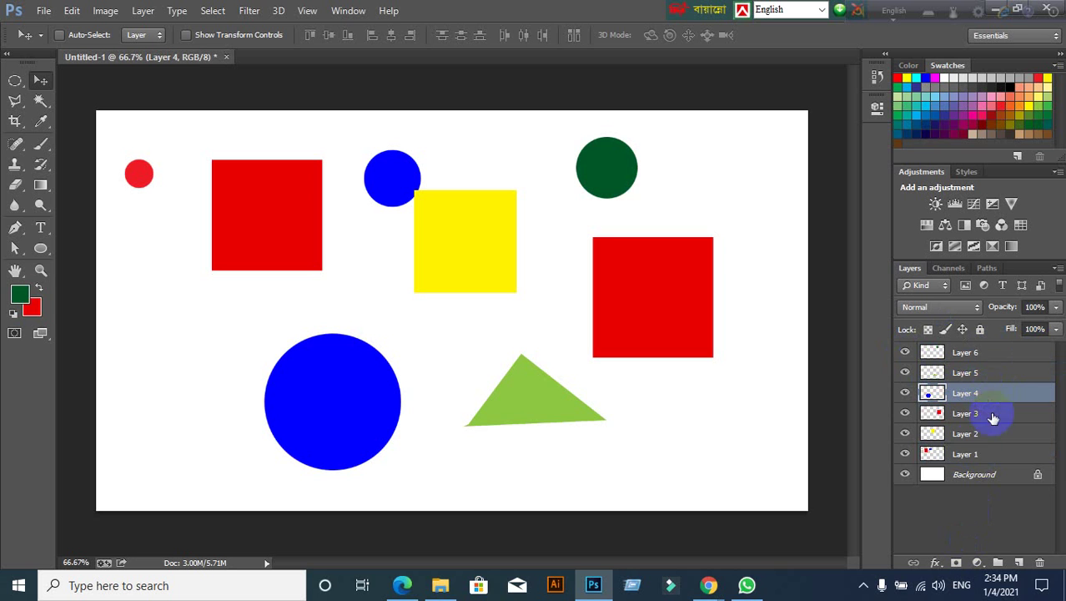
{"action": "left_click", "coordinate": [988, 455], "text": "shift"}
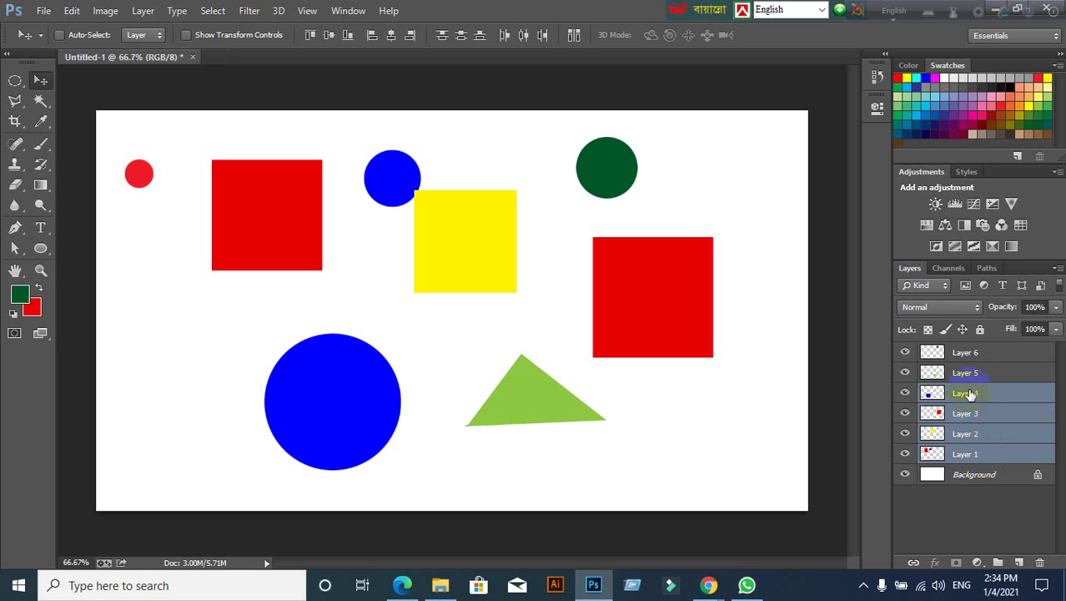
{"action": "left_click", "coordinate": [1039, 565]}
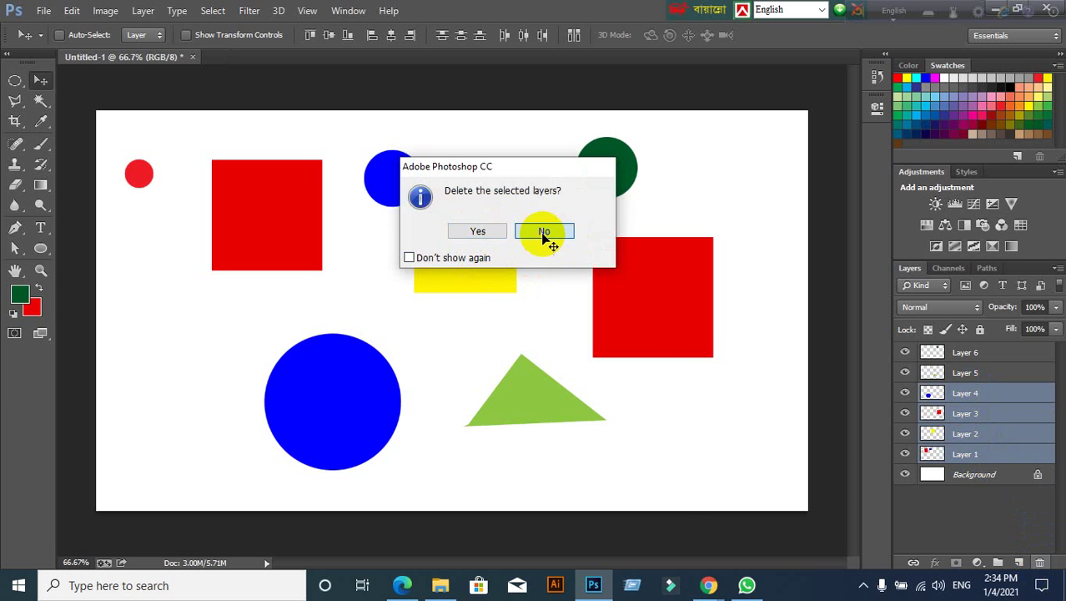
{"action": "left_click", "coordinate": [544, 233]}
{"action": "right_click", "coordinate": [934, 411]}
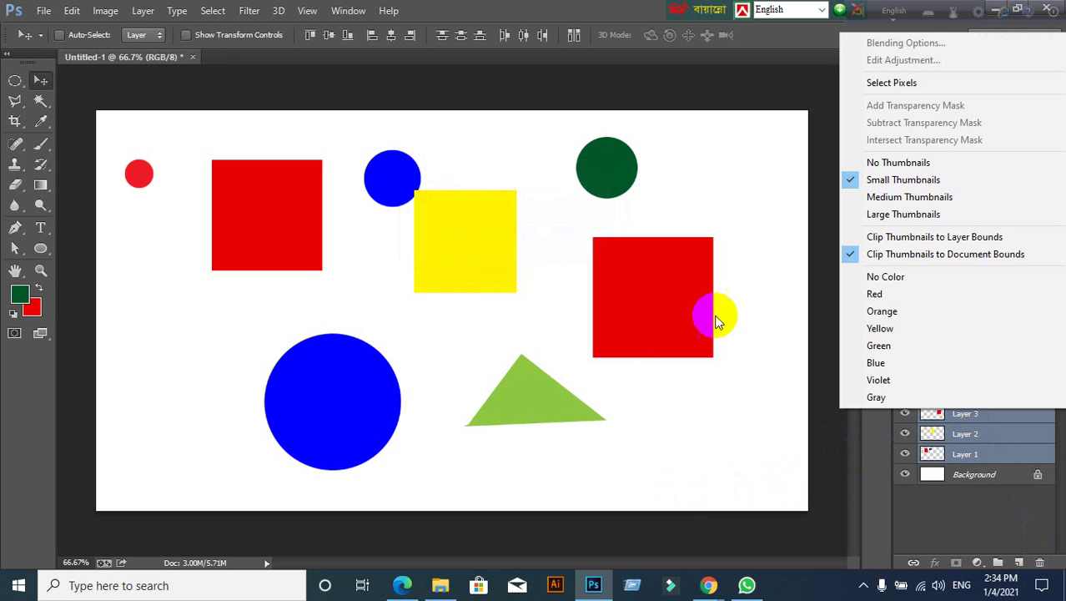
{"action": "right_click", "coordinate": [1007, 461]}
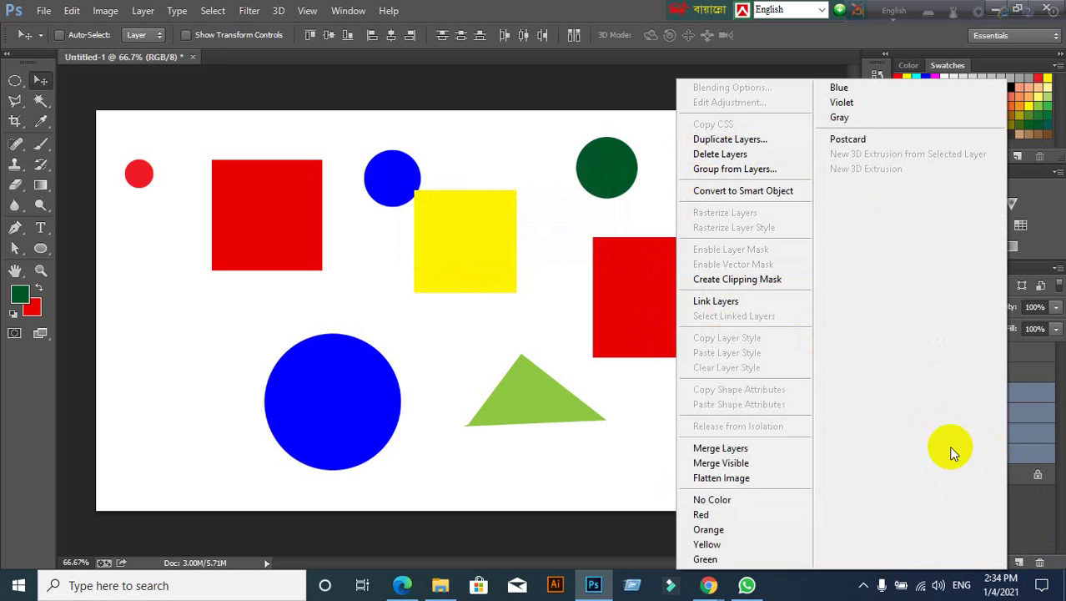
{"action": "left_click", "coordinate": [1044, 443]}
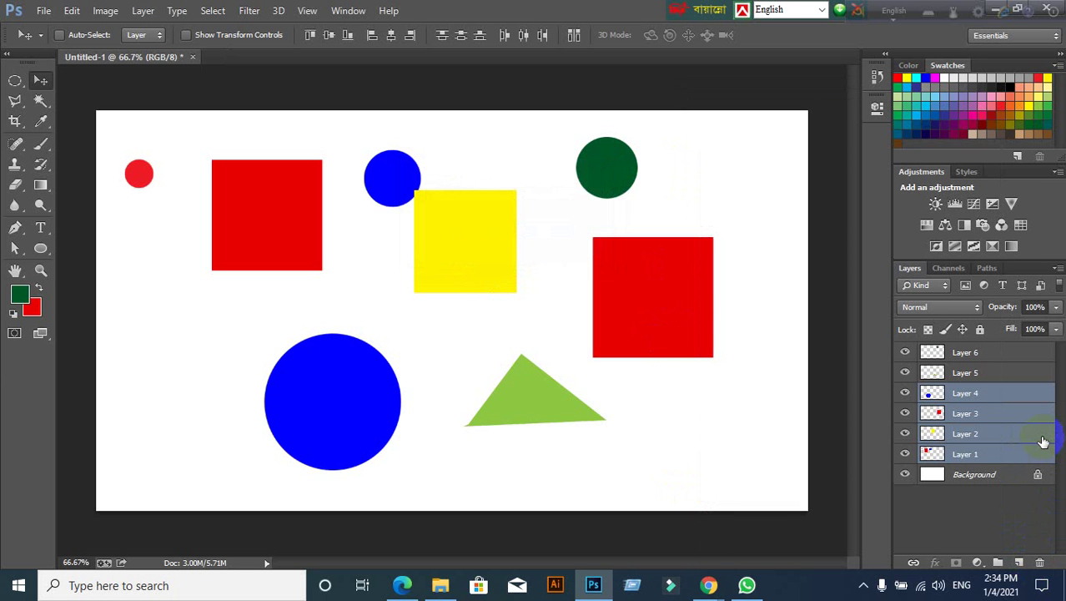
{"action": "left_click", "coordinate": [1030, 417]}
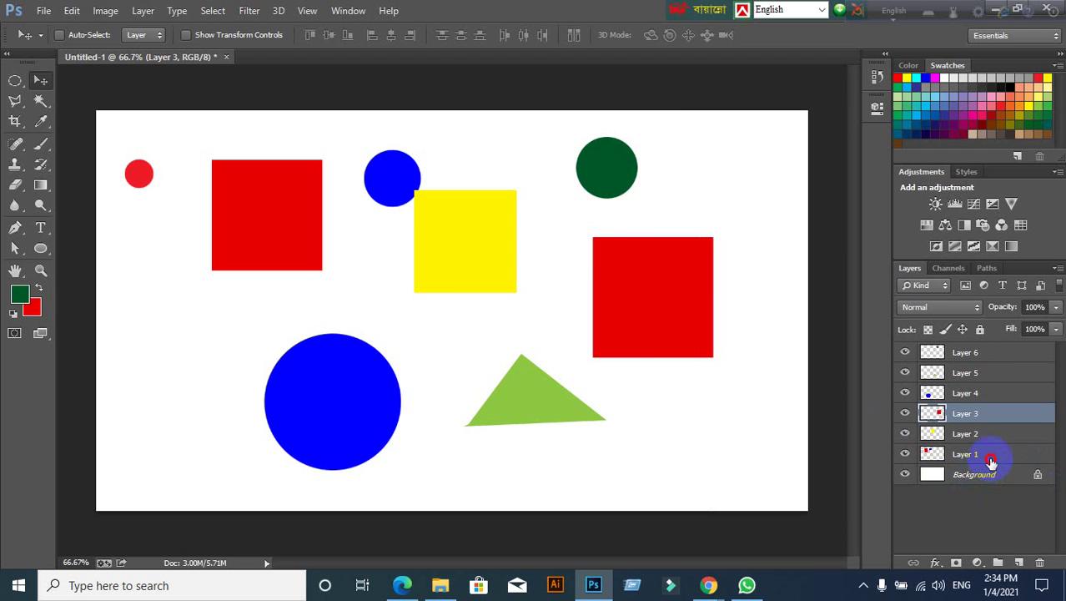
Select Layers 4, 5 and 6 in turn, ending with Layer 5 active, and drag on the canvas
{"action": "left_click_drag", "start_coordinate": [991, 461], "coordinate": [994, 420]}
{"action": "left_click", "coordinate": [993, 393]}
{"action": "left_click", "coordinate": [993, 373]}
{"action": "left_click", "coordinate": [993, 352]}
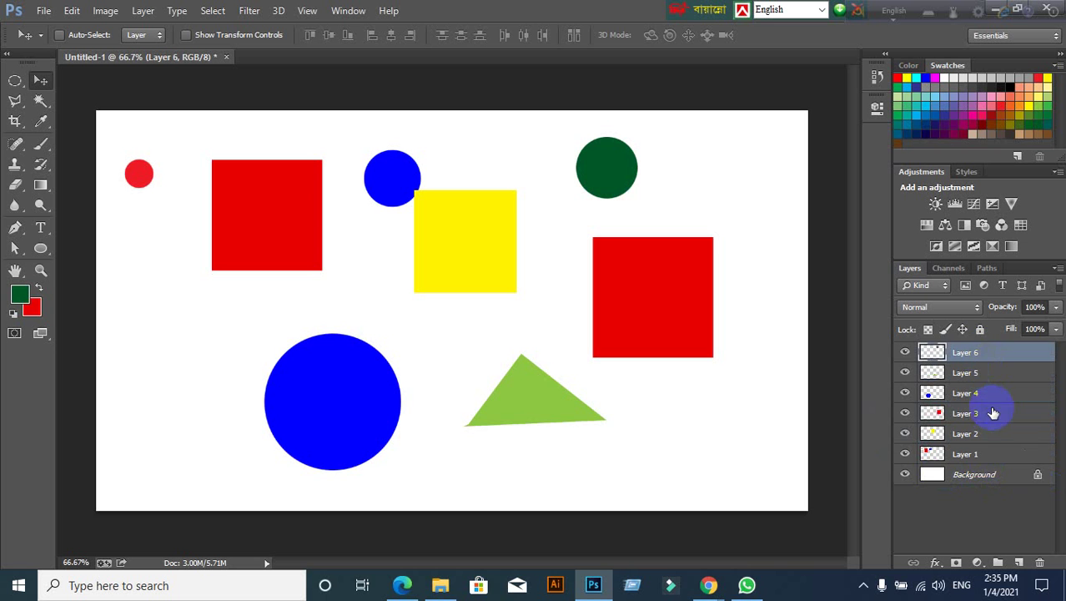
{"action": "left_click", "coordinate": [969, 373]}
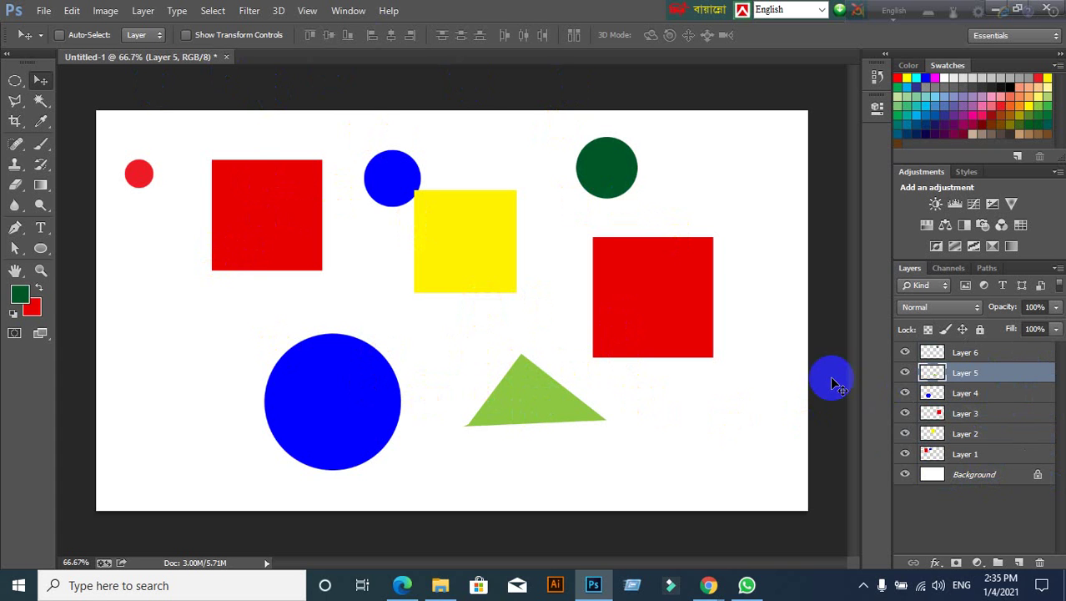
{"action": "left_click_drag", "start_coordinate": [347, 255], "coordinate": [197, 170]}
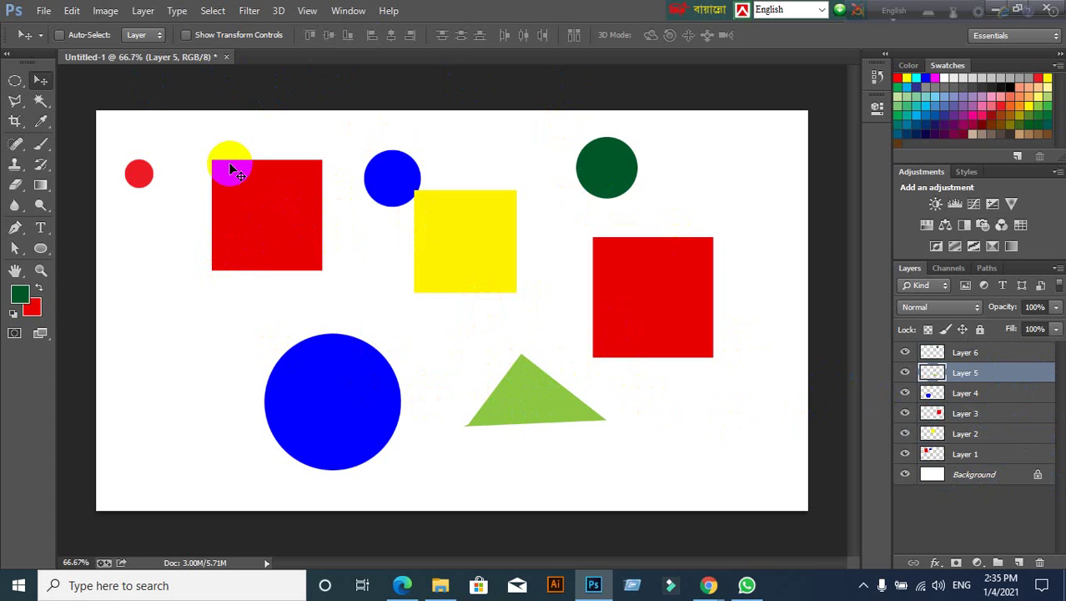
Enable Auto-Select, then pick the red square, blue circle and yellow square layers from the canvas
{"action": "left_click", "coordinate": [59, 36]}
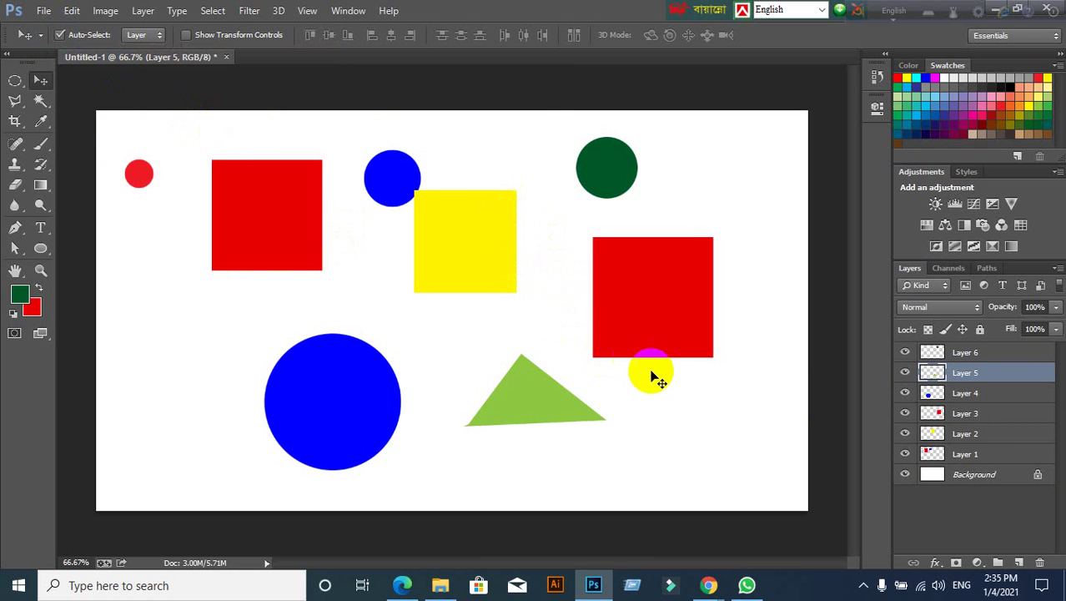
{"action": "left_click", "coordinate": [602, 302]}
{"action": "left_click", "coordinate": [939, 413]}
{"action": "left_click", "coordinate": [976, 433]}
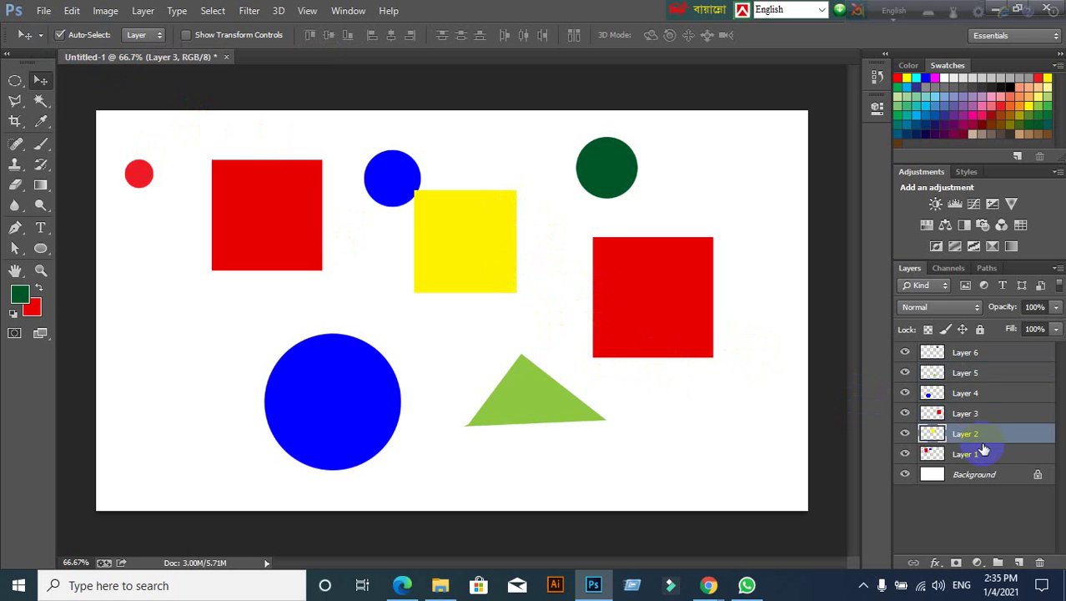
{"action": "left_click", "coordinate": [967, 375]}
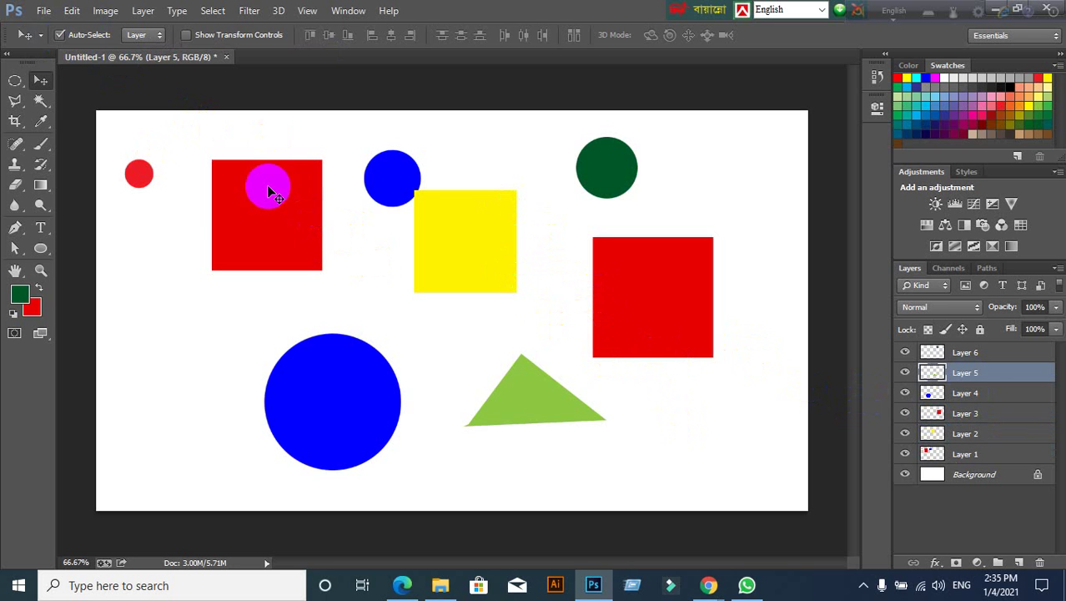
{"action": "left_click_drag", "start_coordinate": [262, 230], "coordinate": [456, 327]}
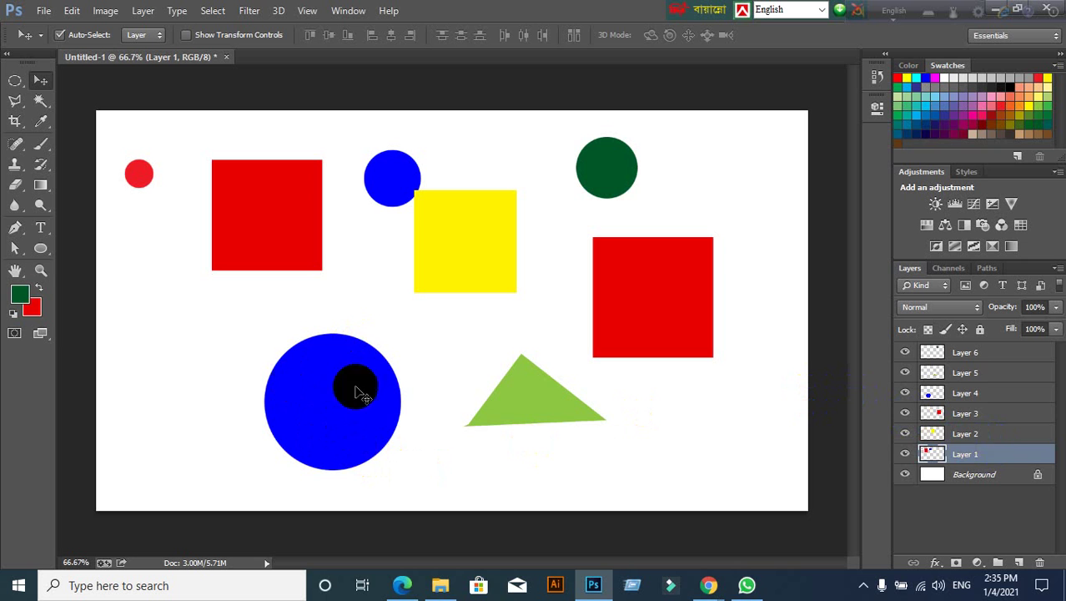
{"action": "left_click", "coordinate": [333, 399]}
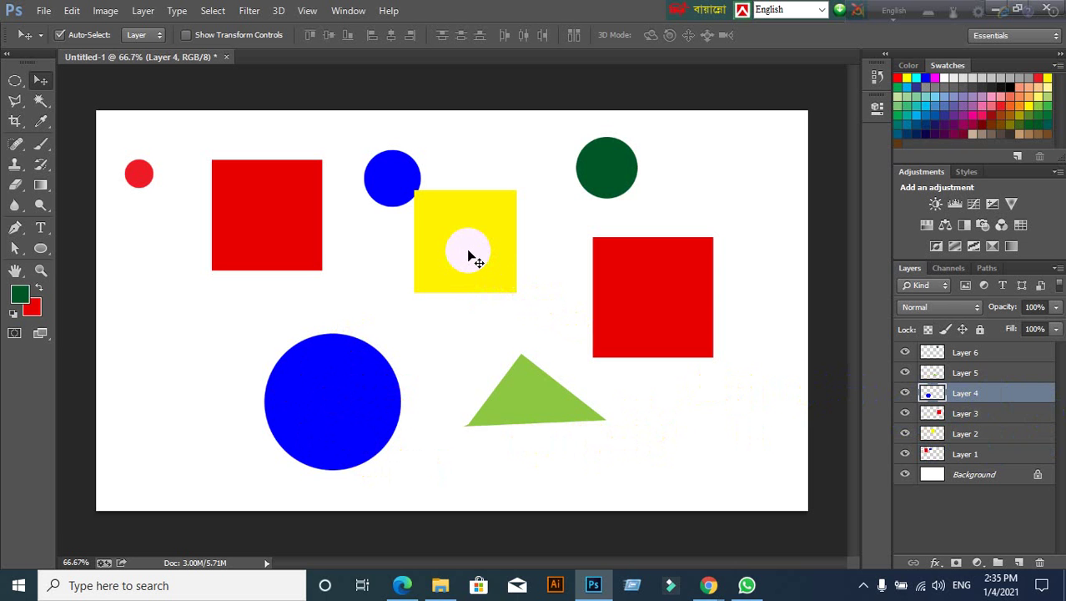
{"action": "left_click", "coordinate": [472, 251]}
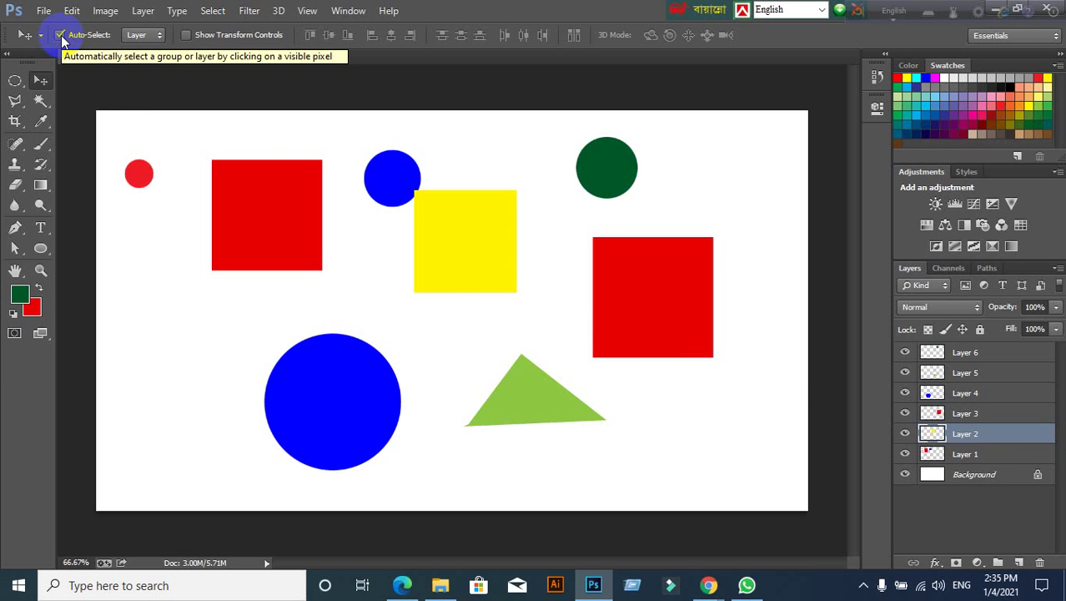
Pick layers from the canvas by clicking and marquee-dragging, ending with Layer 5, then Layer 4
{"action": "left_click", "coordinate": [231, 212]}
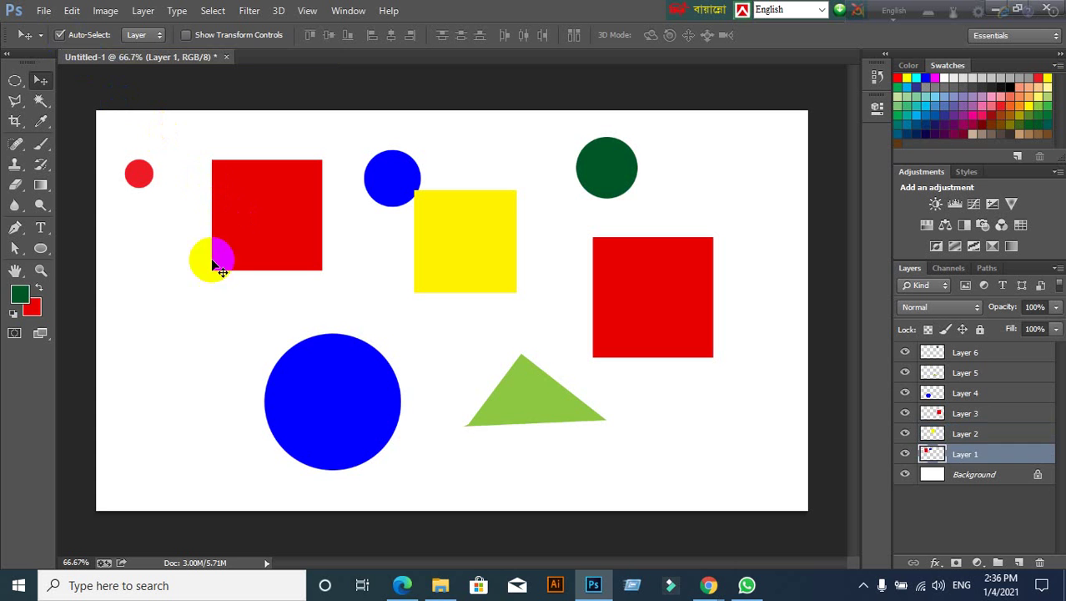
{"action": "mouse_move", "coordinate": [109, 132]}
{"action": "left_mouse_down"}
{"action": "mouse_move", "coordinate": [471, 388]}
{"action": "mouse_move", "coordinate": [778, 508]}
{"action": "left_mouse_up"}
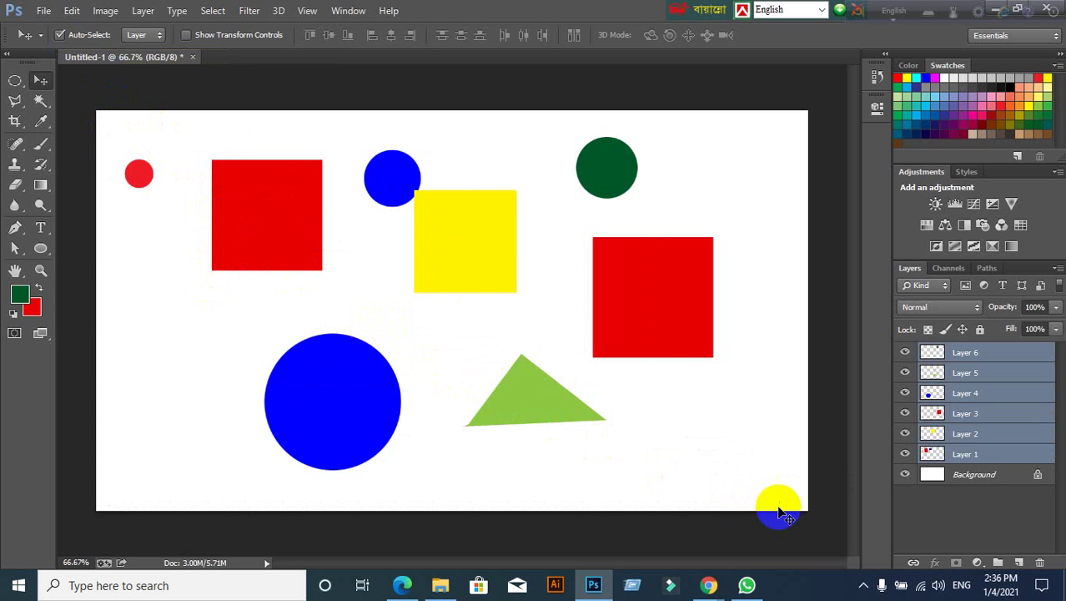
{"action": "left_click", "coordinate": [959, 375]}
{"action": "mouse_move", "coordinate": [109, 110]}
{"action": "left_mouse_down"}
{"action": "mouse_move", "coordinate": [431, 315]}
{"action": "mouse_move", "coordinate": [778, 483]}
{"action": "mouse_move", "coordinate": [959, 390]}
{"action": "left_mouse_up"}
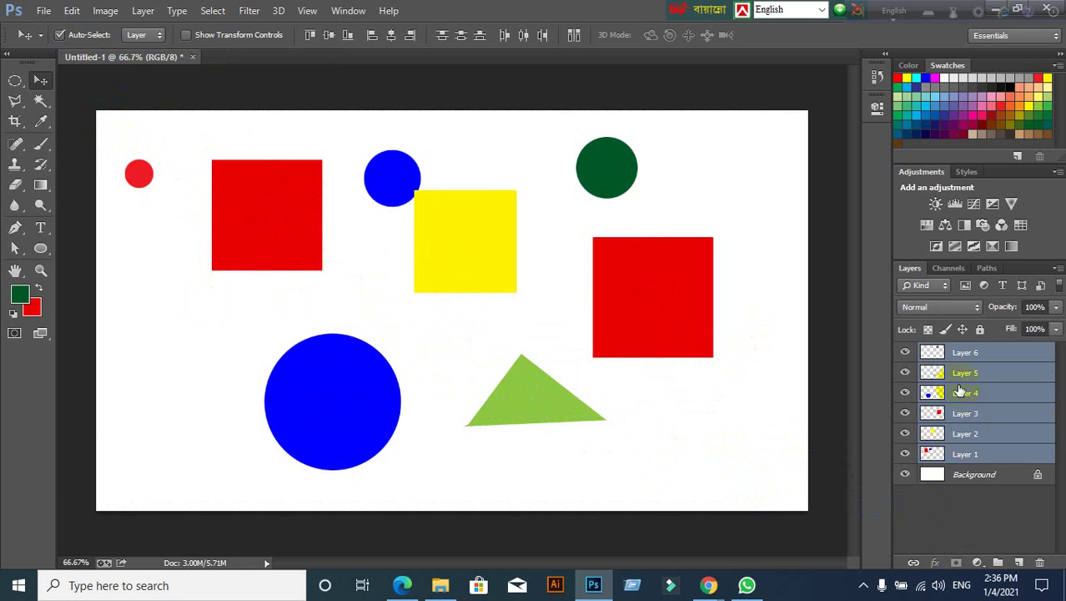
{"action": "left_click", "coordinate": [1030, 402]}
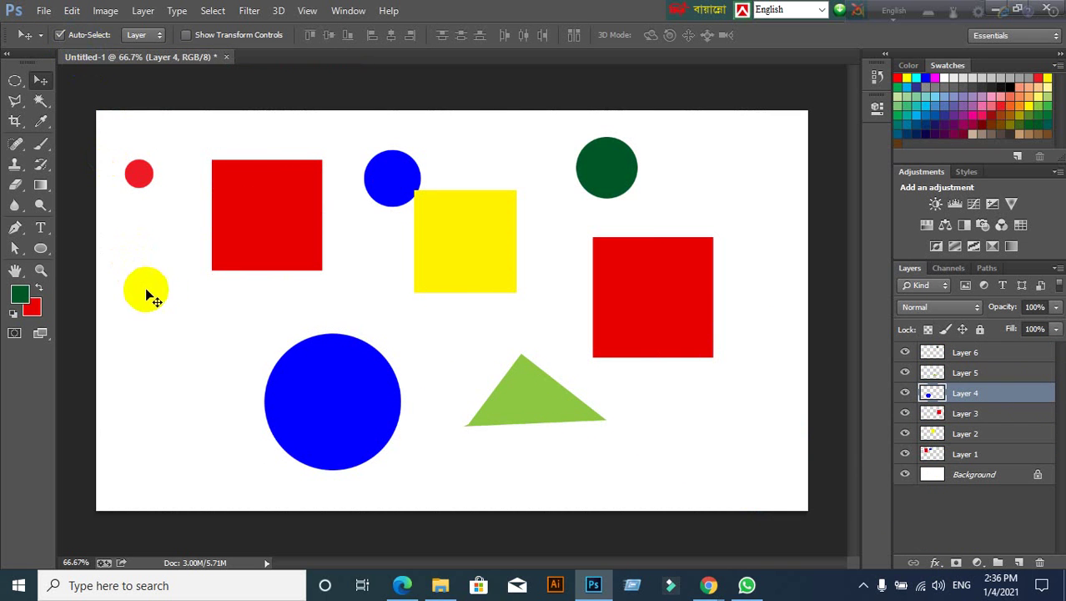
Add Layer 2 and Layer 5 to the layer selection, dragging shapes on the canvas
{"action": "mouse_move", "coordinate": [215, 267]}
{"action": "left_mouse_down"}
{"action": "mouse_move", "coordinate": [240, 193]}
{"action": "mouse_move", "coordinate": [340, 365]}
{"action": "mouse_move", "coordinate": [502, 329]}
{"action": "mouse_move", "coordinate": [474, 244]}
{"action": "left_mouse_up"}
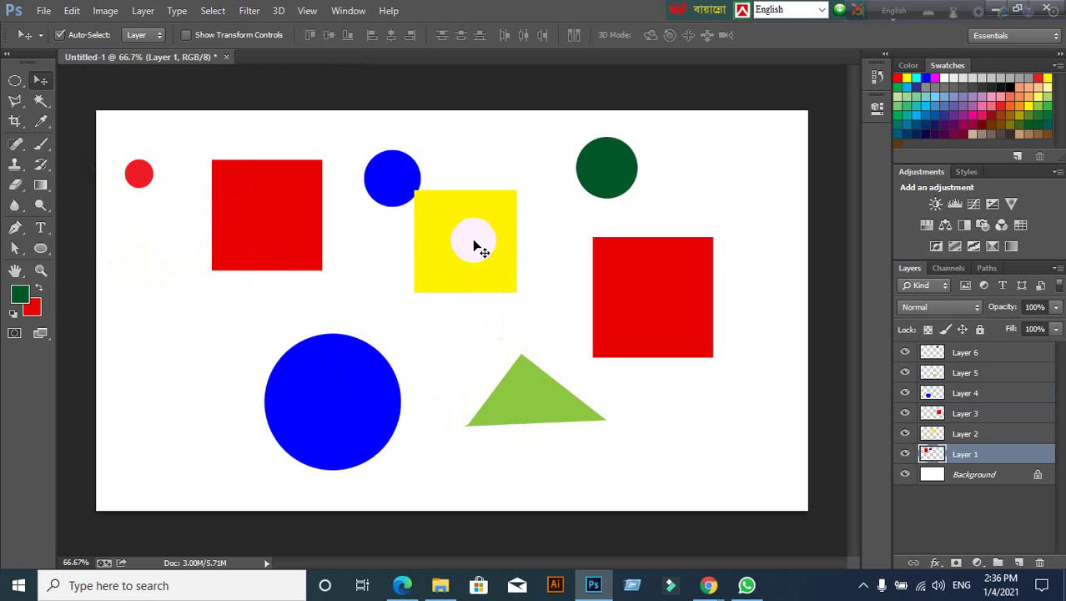
{"action": "left_click", "coordinate": [951, 433], "text": "ctrl"}
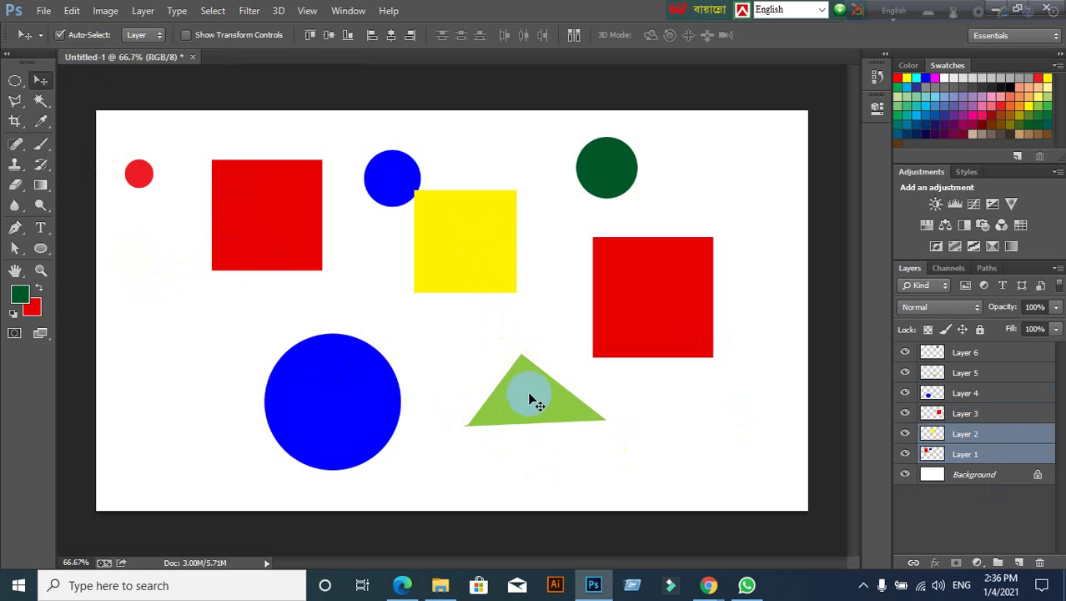
{"action": "mouse_move", "coordinate": [517, 385]}
{"action": "left_mouse_down"}
{"action": "mouse_move", "coordinate": [538, 412]}
{"action": "mouse_move", "coordinate": [528, 448]}
{"action": "mouse_move", "coordinate": [530, 396]}
{"action": "left_mouse_up"}
{"action": "left_click", "coordinate": [528, 406], "text": "shift"}
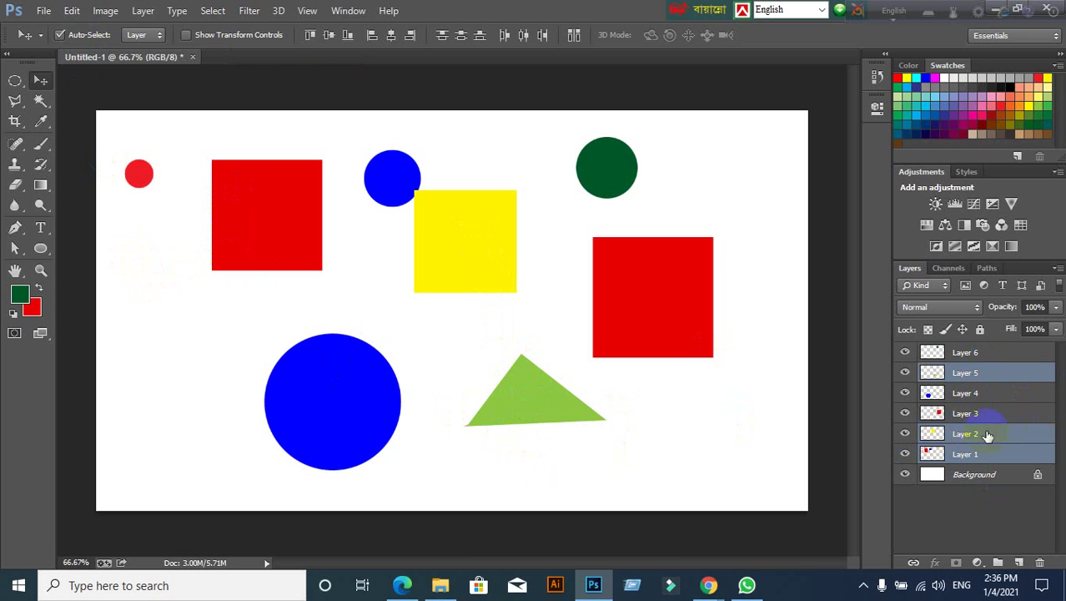
{"action": "mouse_move", "coordinate": [301, 500]}
{"action": "left_mouse_down"}
{"action": "mouse_move", "coordinate": [345, 406]}
{"action": "mouse_move", "coordinate": [334, 409]}
{"action": "left_mouse_up"}
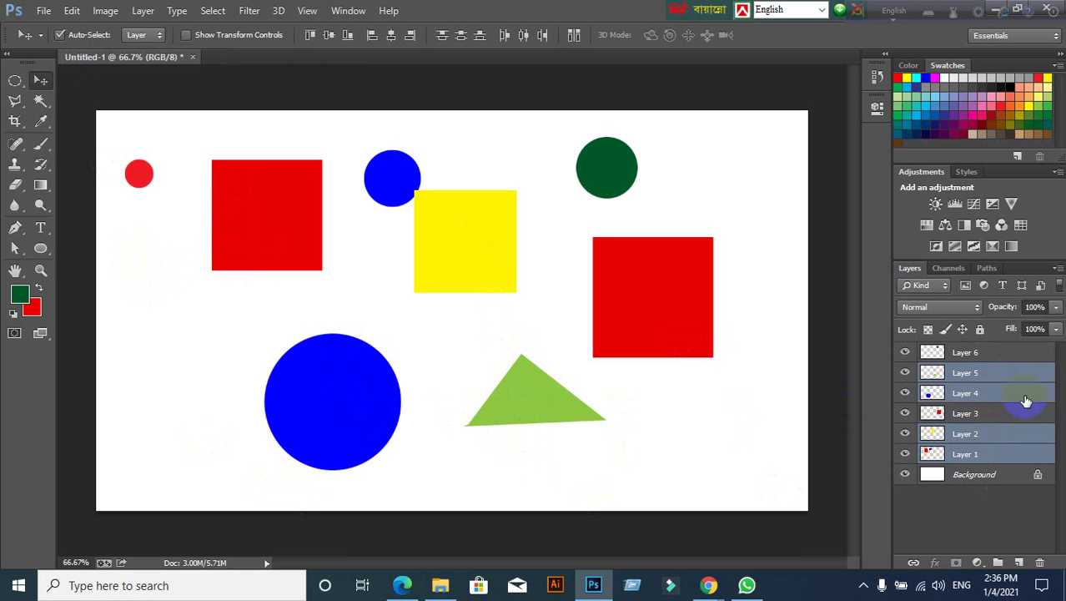
{"action": "mouse_move", "coordinate": [333, 409]}
{"action": "left_mouse_down"}
{"action": "mouse_move", "coordinate": [563, 271]}
{"action": "mouse_move", "coordinate": [371, 292]}
{"action": "left_mouse_up"}
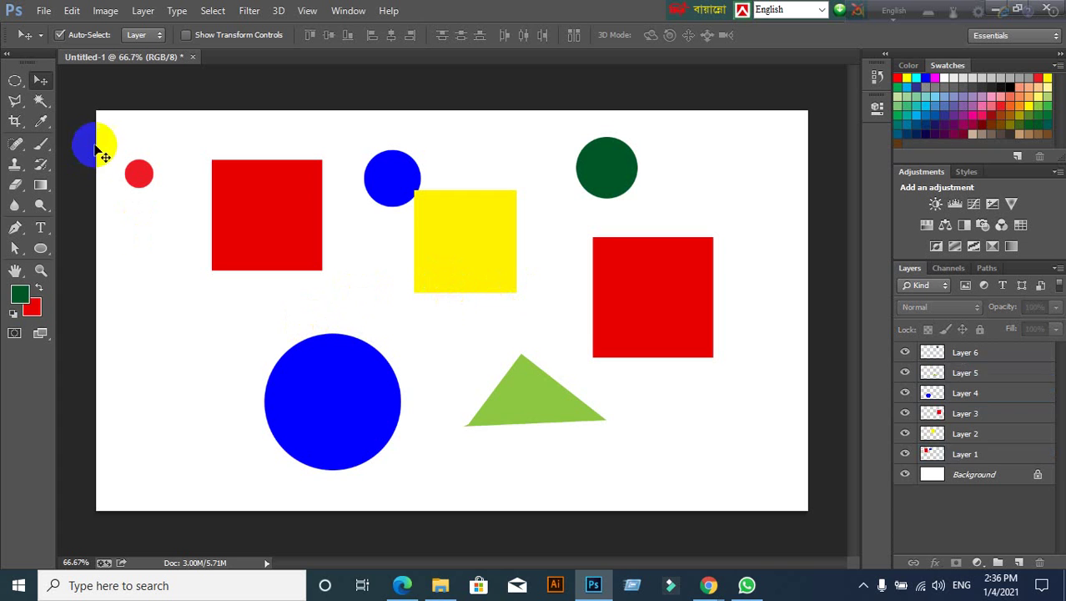
Select every shape layer, make Layer 5 the only active layer, and uncheck Auto-Select
{"action": "left_click_drag", "start_coordinate": [95, 145], "coordinate": [739, 448]}
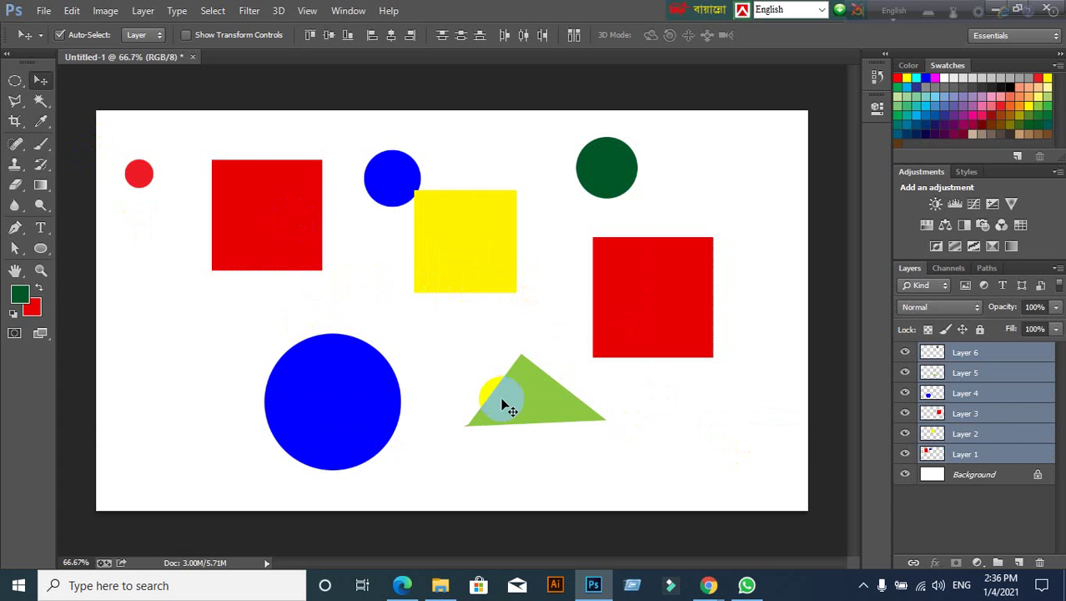
{"action": "left_click_drag", "start_coordinate": [500, 406], "coordinate": [935, 367]}
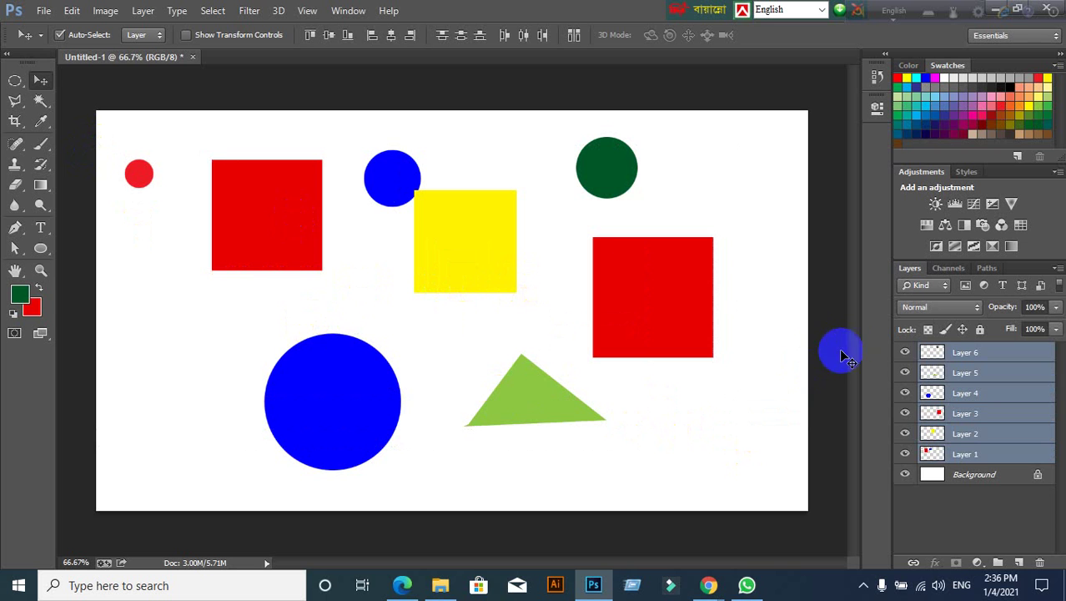
{"action": "left_click", "coordinate": [957, 367]}
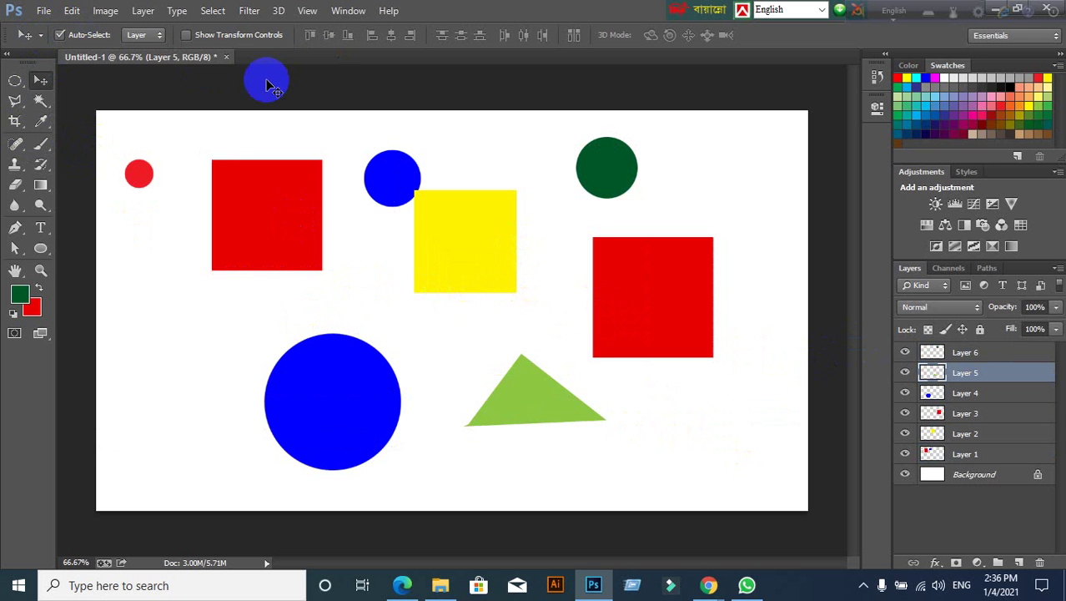
{"action": "left_click", "coordinate": [179, 134]}
{"action": "left_click_drag", "start_coordinate": [181, 125], "coordinate": [202, 139]}
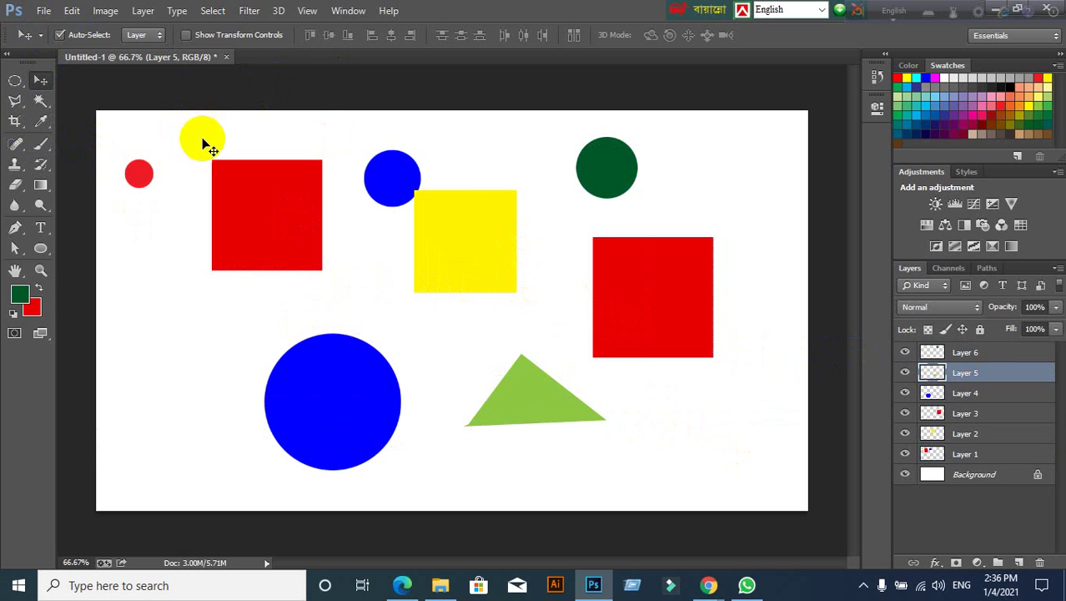
{"action": "left_click", "coordinate": [61, 35]}
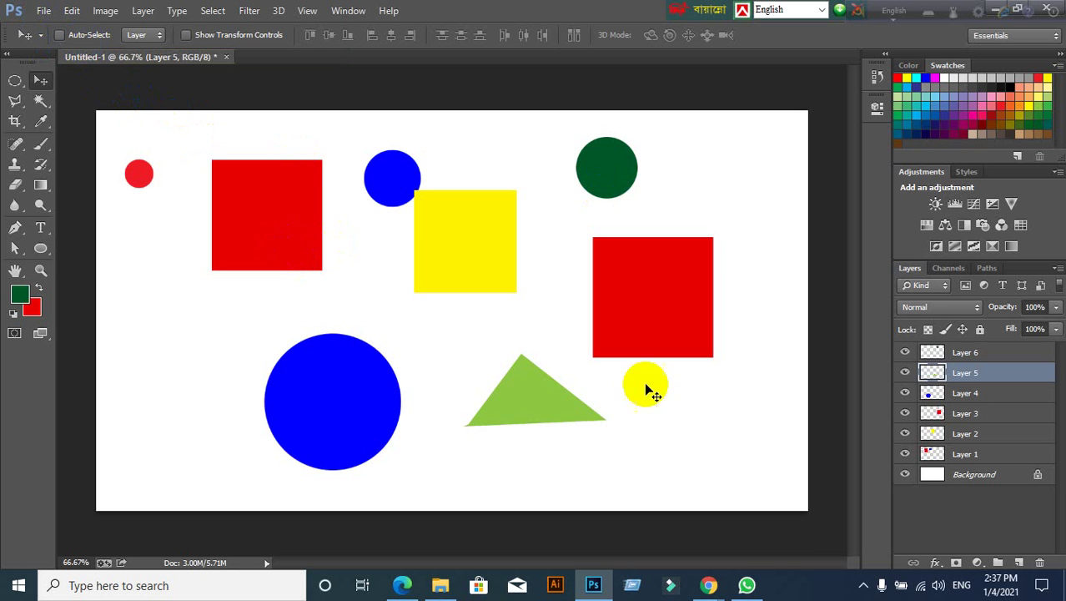
{"action": "left_click", "coordinate": [348, 465]}
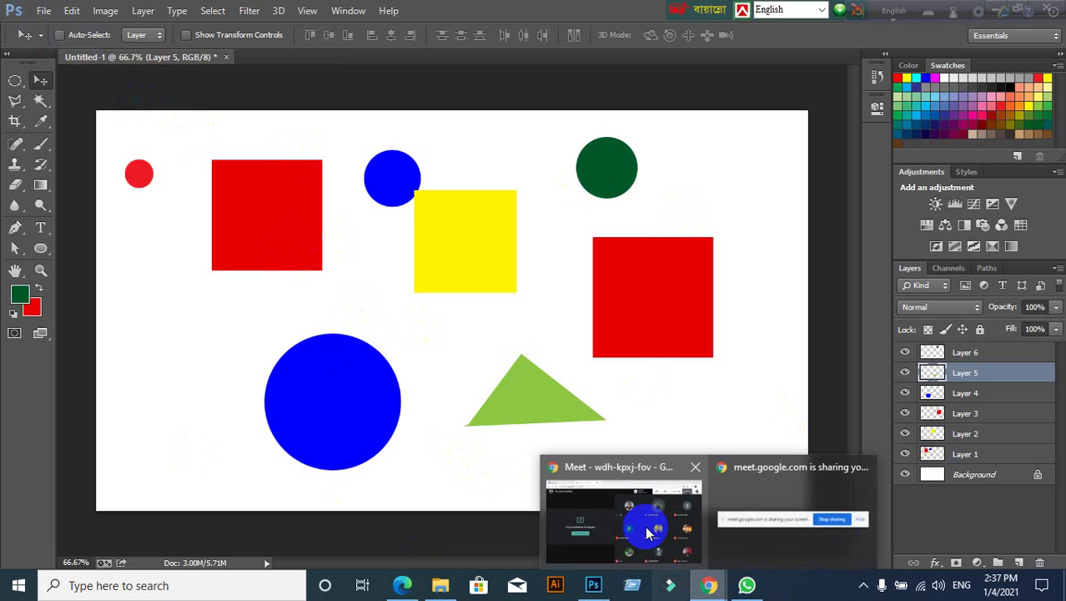
Admit the waiting participant in Google Meet, then re-enable Auto-Select in Photoshop
{"action": "left_click", "coordinate": [643, 526]}
{"action": "left_click", "coordinate": [695, 150]}
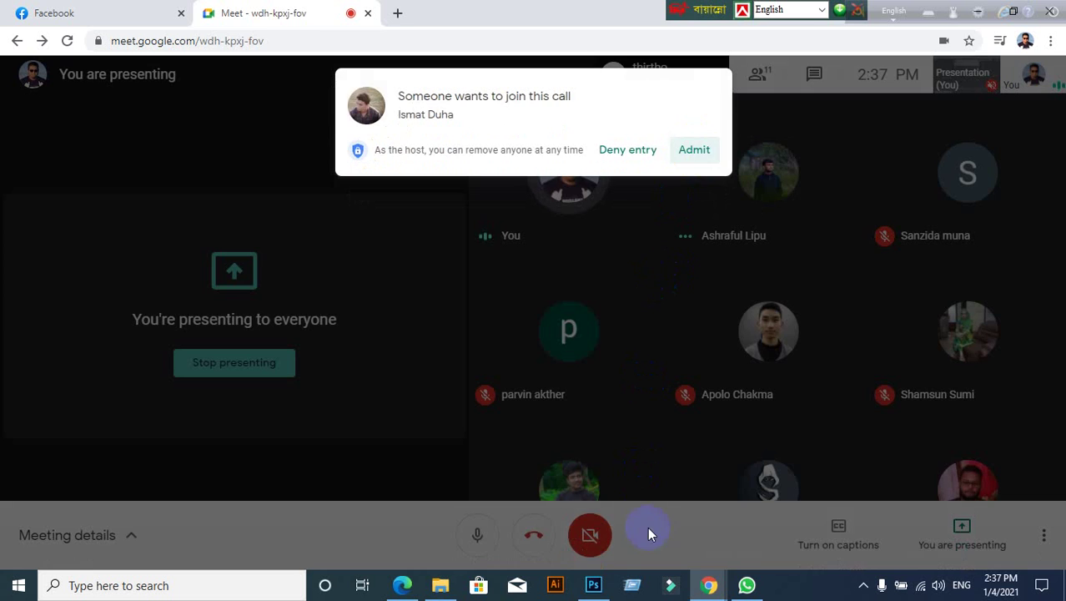
{"action": "left_click", "coordinate": [593, 584]}
{"action": "left_click", "coordinate": [92, 37]}
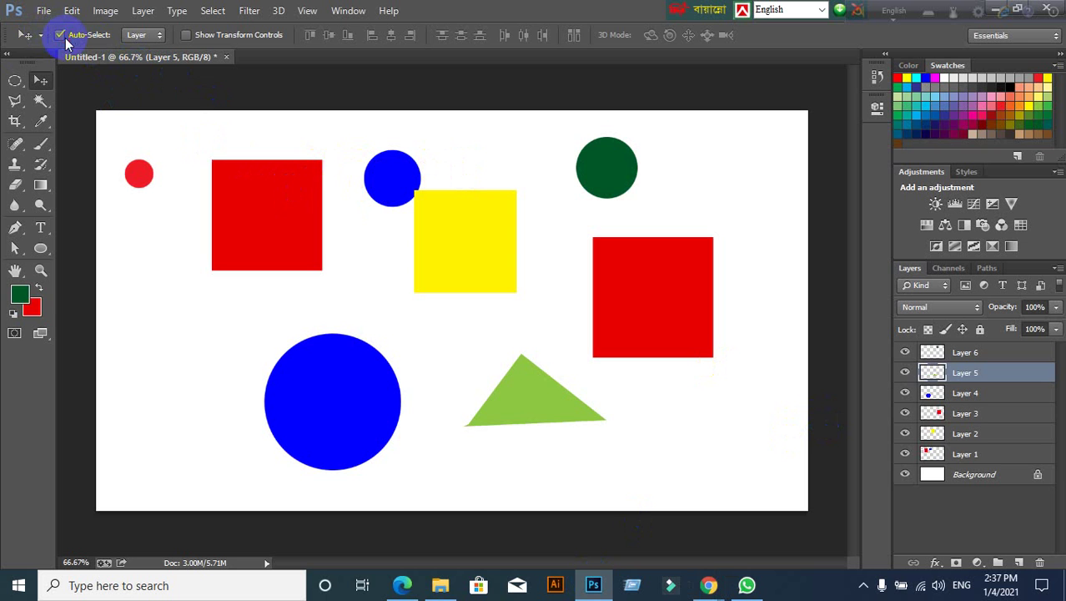
Drag the red square and small circles down-right and the yellow square lower, then untick Auto-Select
{"action": "mouse_move", "coordinate": [288, 224]}
{"action": "left_mouse_down"}
{"action": "mouse_move", "coordinate": [315, 250]}
{"action": "mouse_move", "coordinate": [328, 246]}
{"action": "left_mouse_up"}
{"action": "left_click_drag", "start_coordinate": [463, 269], "coordinate": [464, 321]}
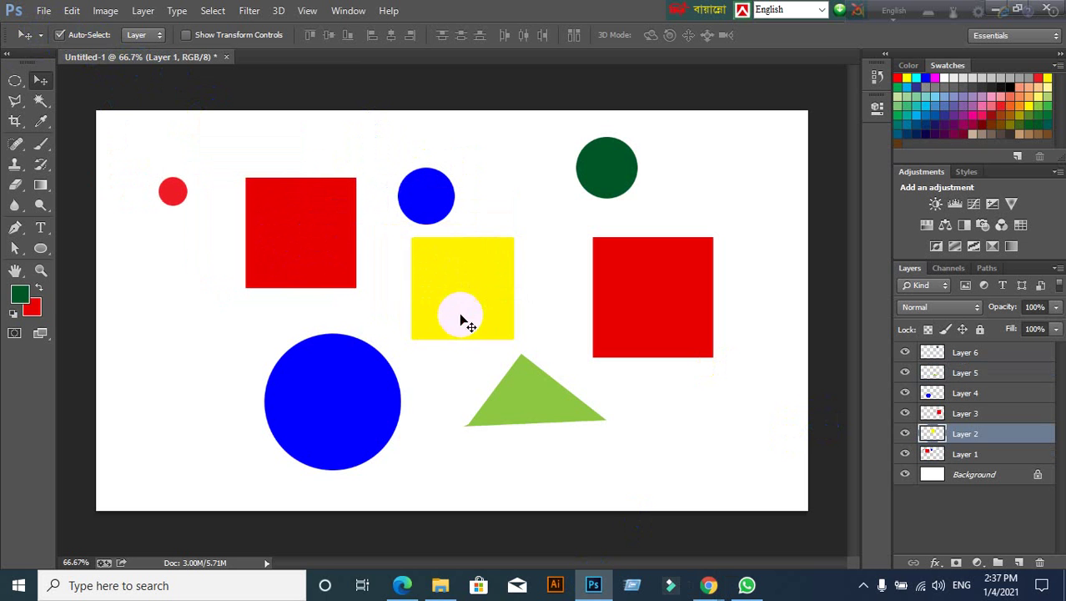
{"action": "left_click", "coordinate": [65, 34]}
{"action": "left_click", "coordinate": [65, 35]}
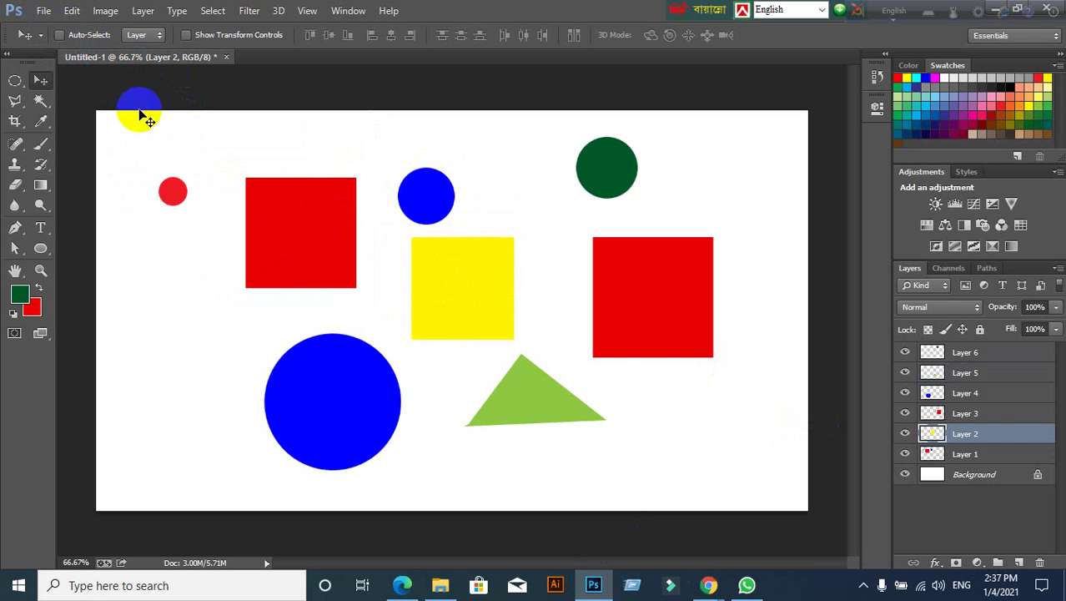
{"action": "left_click", "coordinate": [976, 414]}
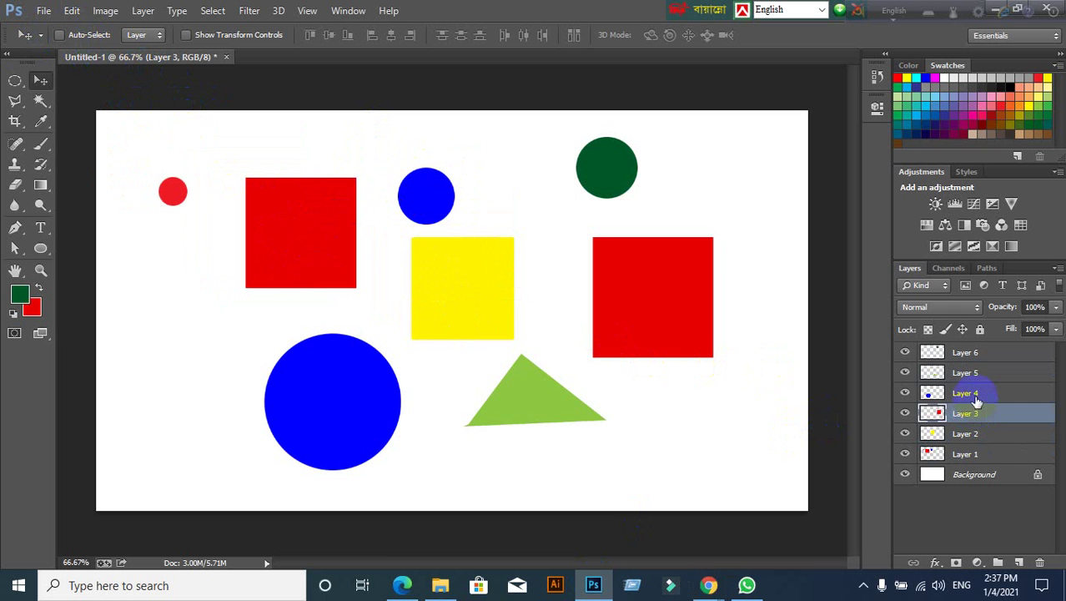
{"action": "left_click", "coordinate": [978, 393]}
{"action": "left_click", "coordinate": [984, 376]}
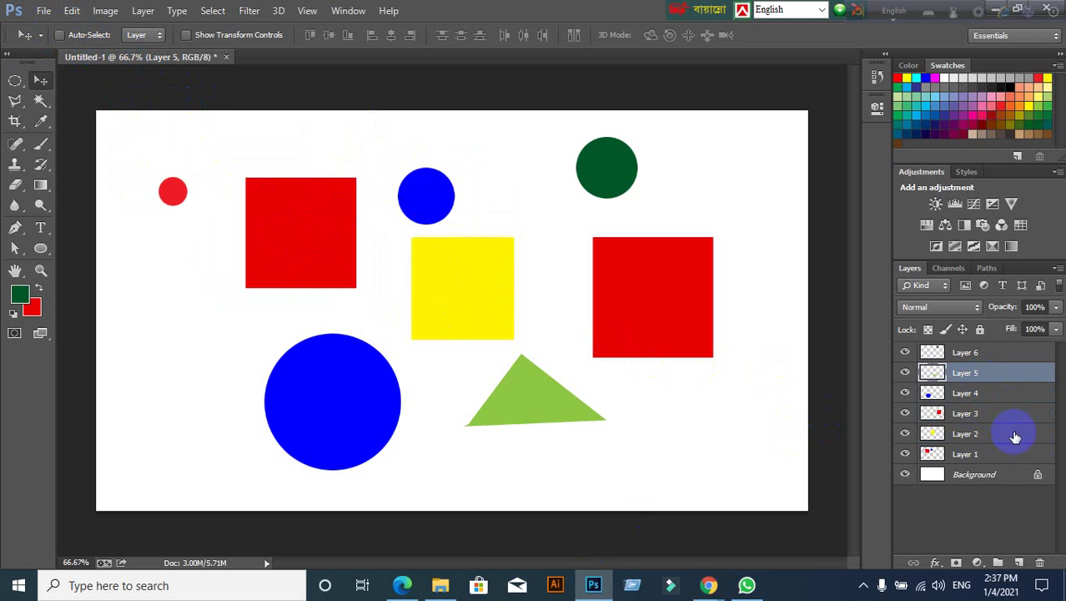
{"action": "left_click", "coordinate": [993, 354]}
{"action": "left_click", "coordinate": [1000, 393]}
{"action": "left_click", "coordinate": [1005, 433]}
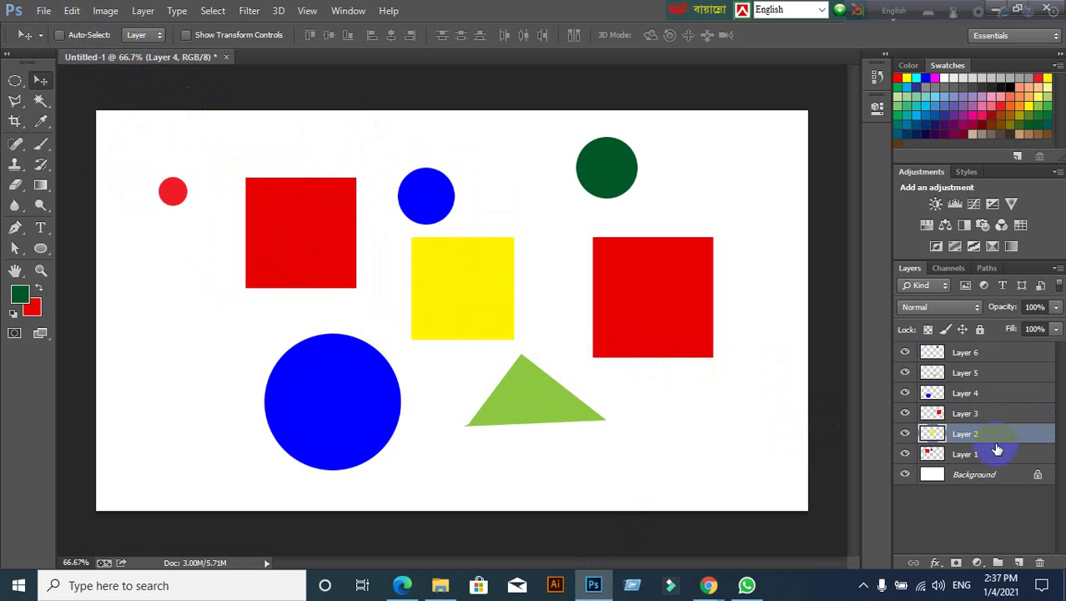
{"action": "left_click", "coordinate": [993, 472]}
{"action": "left_click", "coordinate": [992, 434]}
{"action": "left_click", "coordinate": [976, 416]}
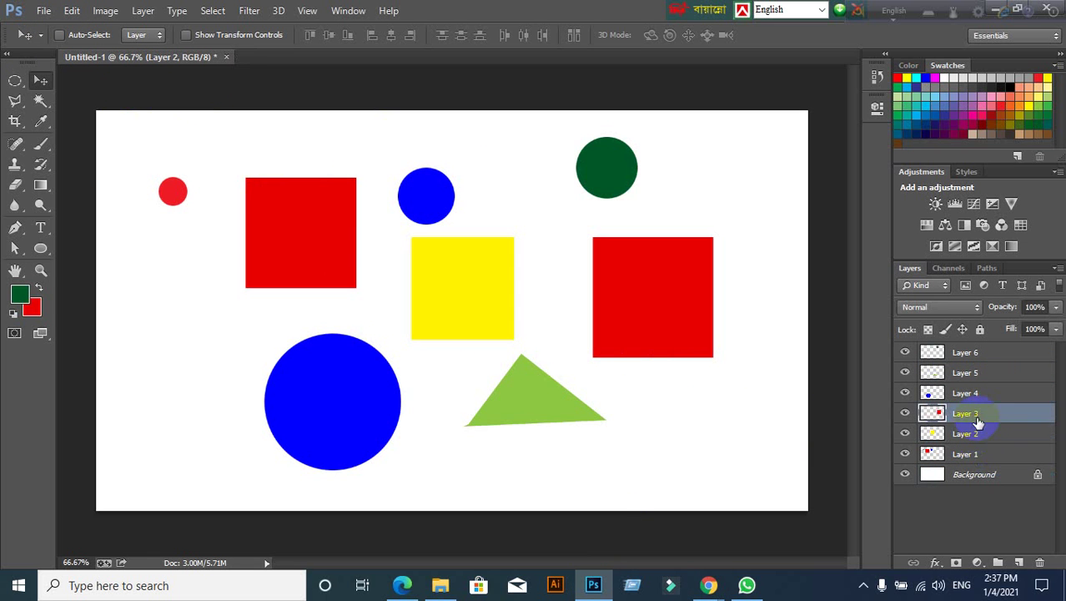
{"action": "left_click", "coordinate": [973, 373]}
{"action": "left_click", "coordinate": [973, 414]}
{"action": "left_click", "coordinate": [972, 434]}
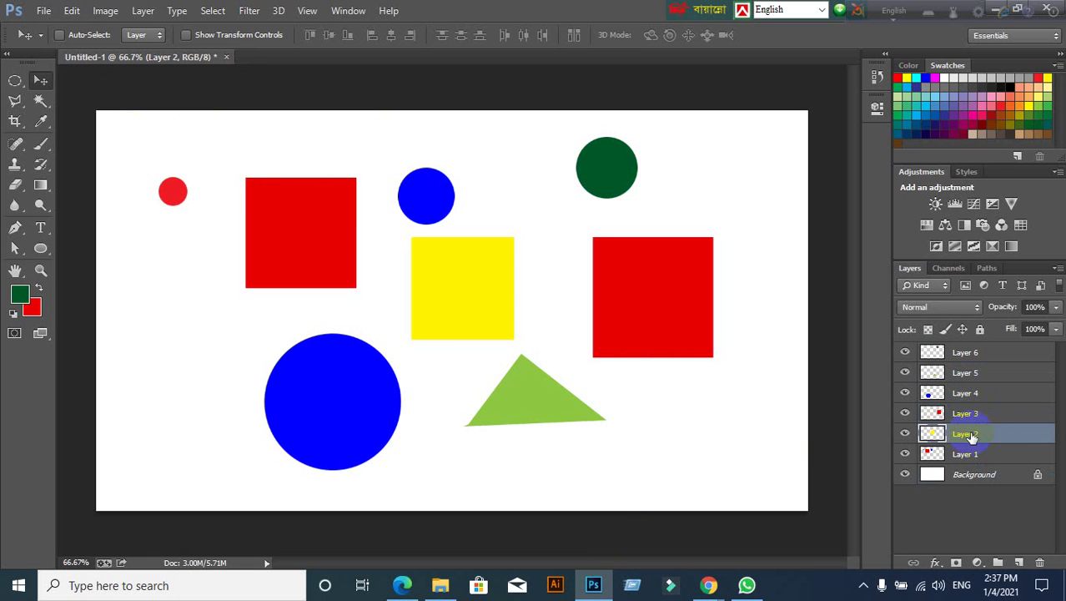
{"action": "left_click", "coordinate": [976, 454]}
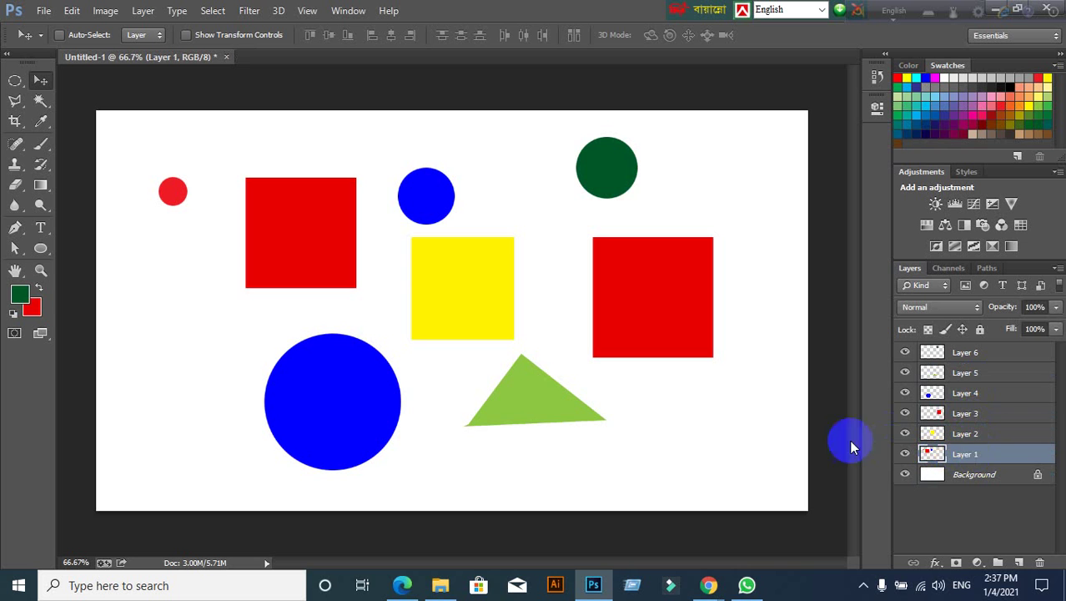
{"action": "left_click", "coordinate": [410, 191]}
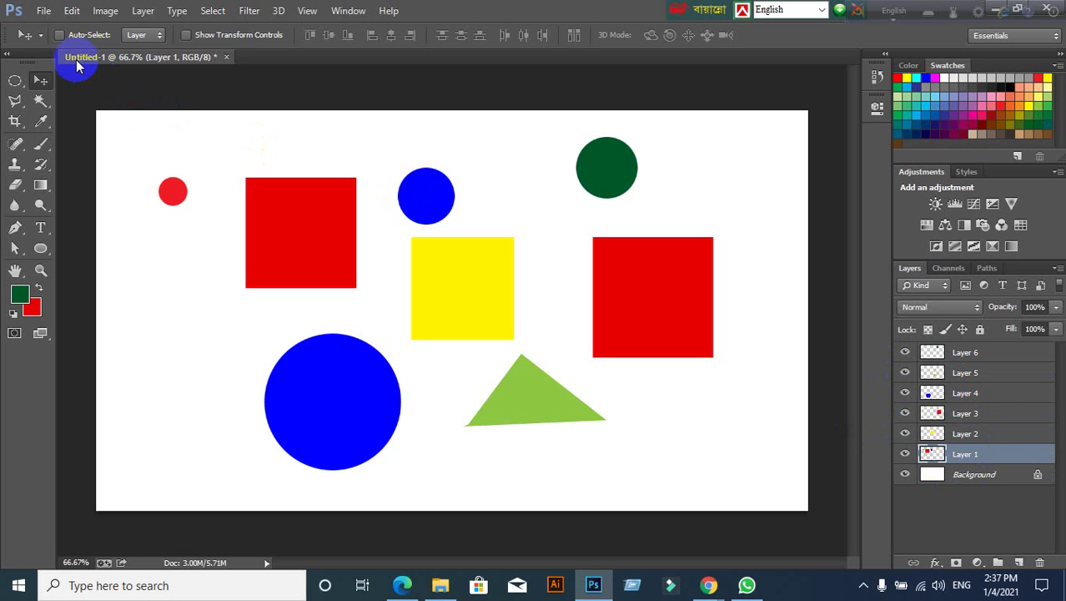
{"action": "left_click", "coordinate": [150, 204]}
{"action": "left_click", "coordinate": [649, 392]}
{"action": "left_click", "coordinate": [497, 180]}
{"action": "left_click", "coordinate": [1043, 277]}
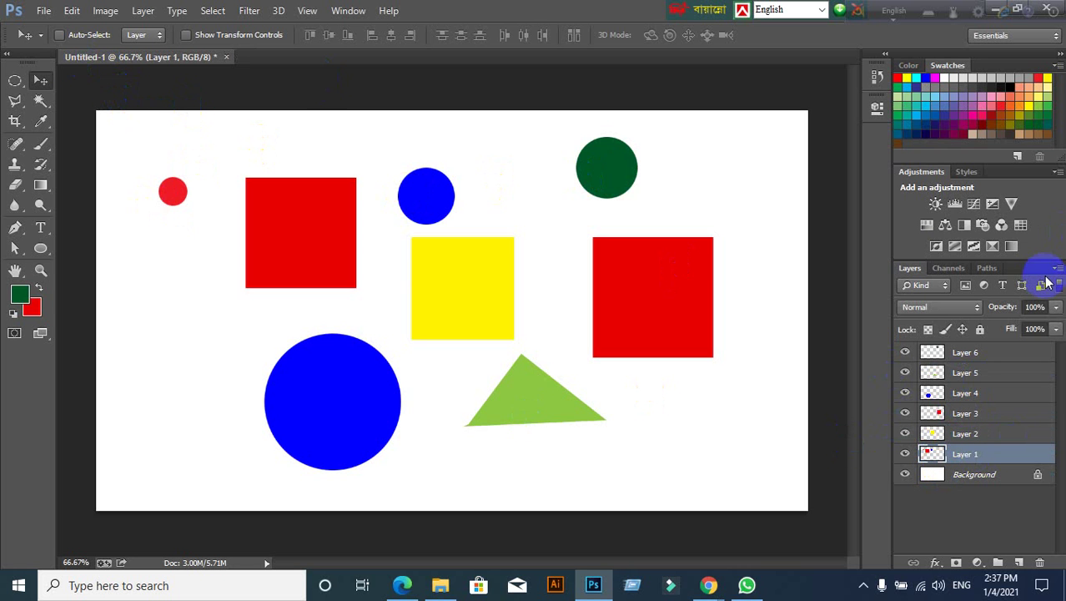
{"action": "left_click", "coordinate": [1002, 233]}
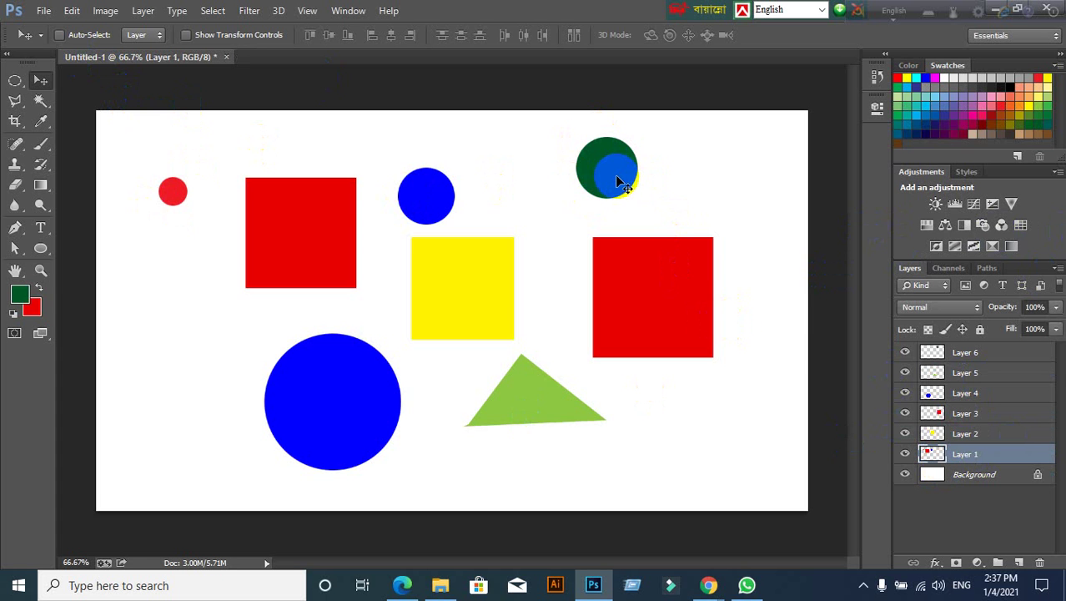
{"action": "left_click", "coordinate": [578, 171]}
{"action": "left_click", "coordinate": [578, 172]}
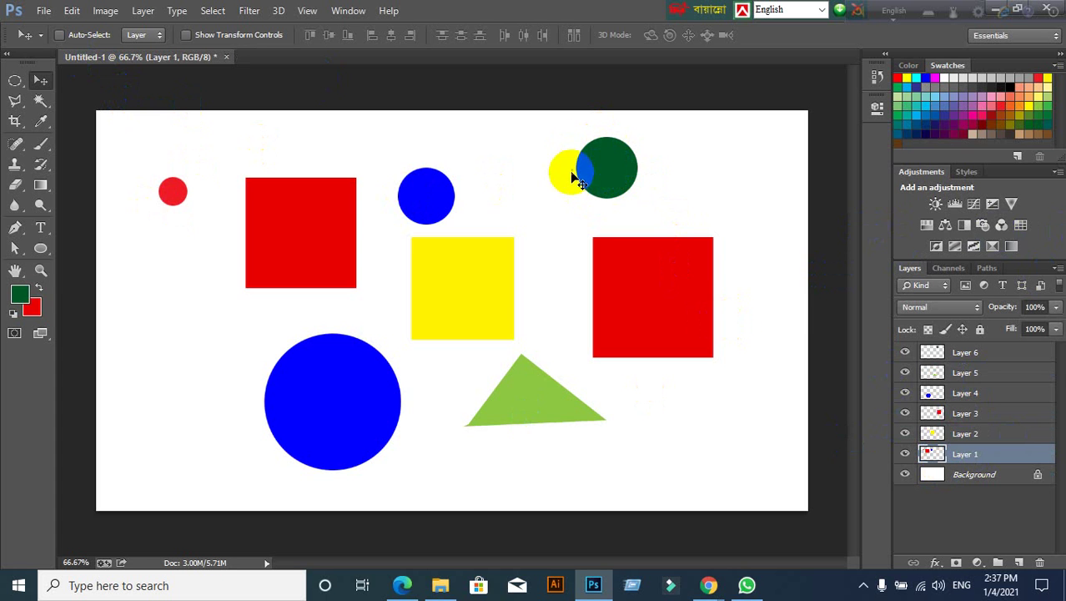
{"action": "left_click", "coordinate": [615, 155]}
{"action": "left_click", "coordinate": [592, 196]}
{"action": "left_click", "coordinate": [638, 163]}
{"action": "left_click", "coordinate": [630, 185]}
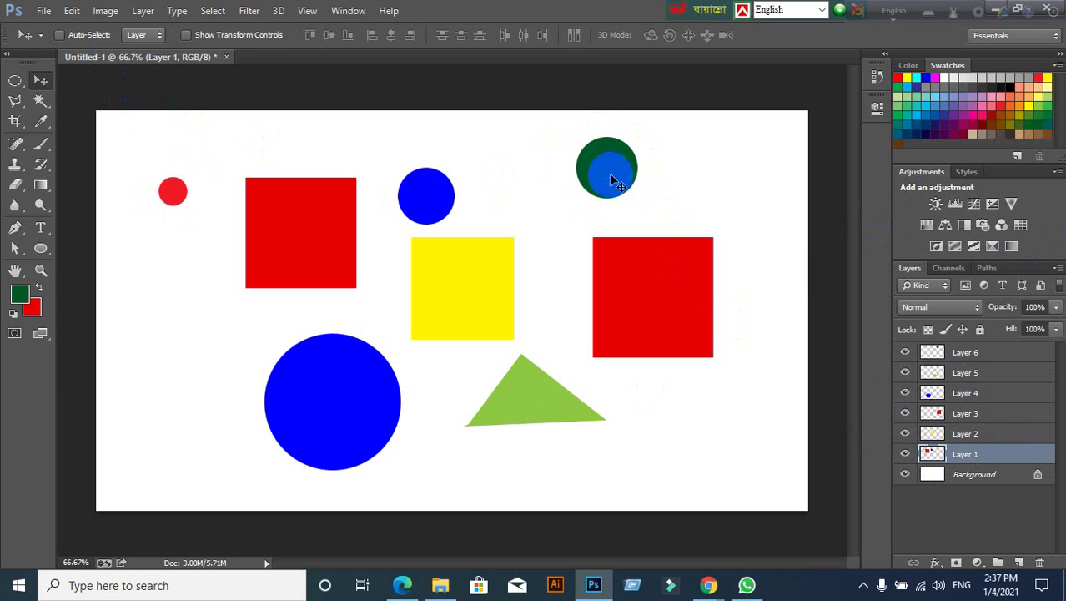
{"action": "left_click", "coordinate": [607, 170], "text": "ctrl"}
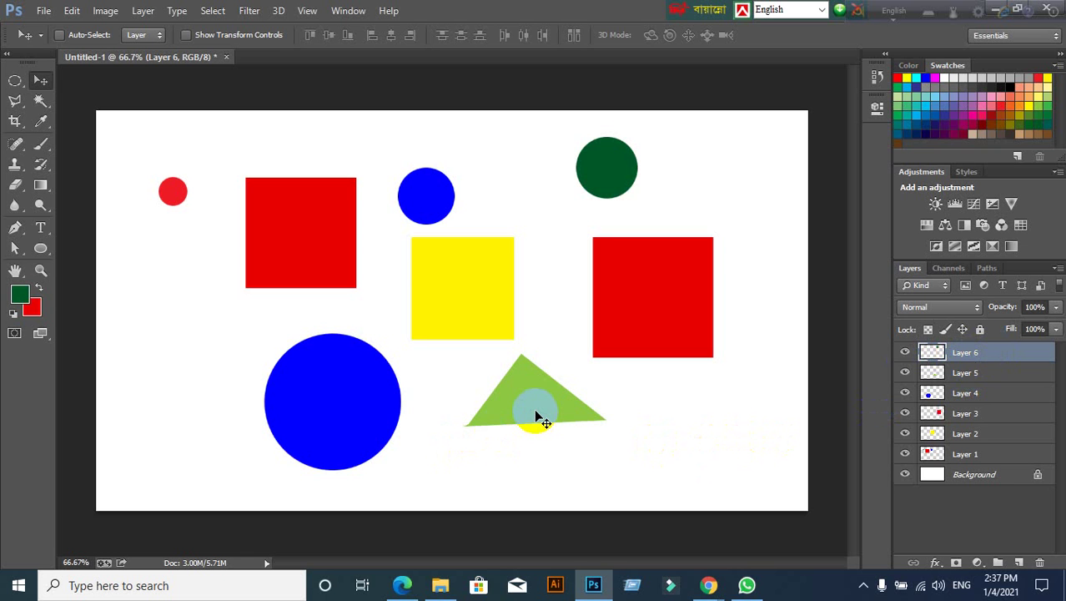
{"action": "left_click", "coordinate": [519, 404], "text": "ctrl"}
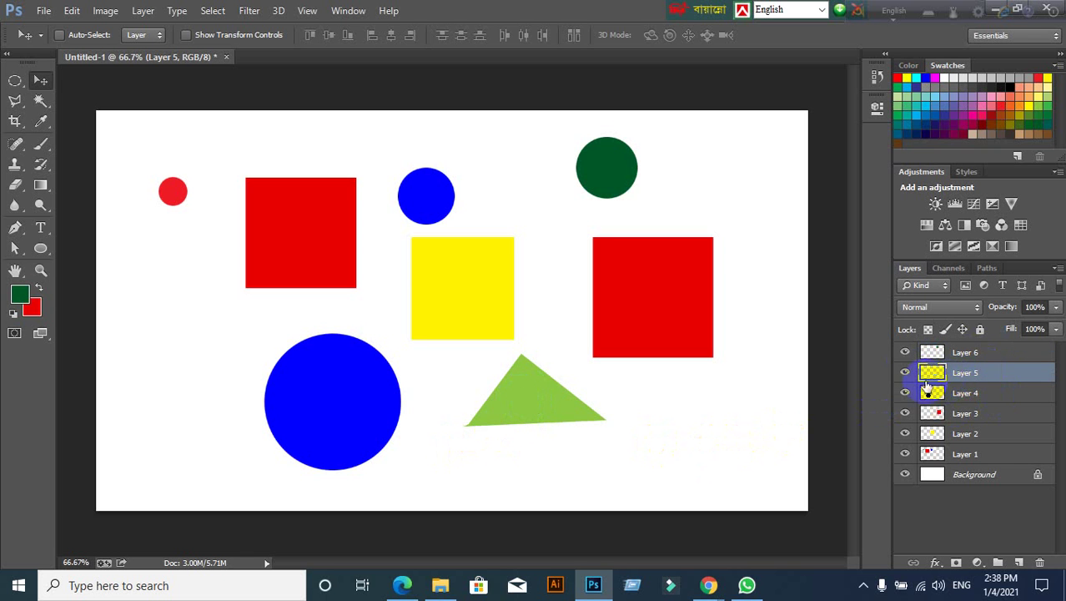
{"action": "left_click", "coordinate": [685, 304], "text": "ctrl"}
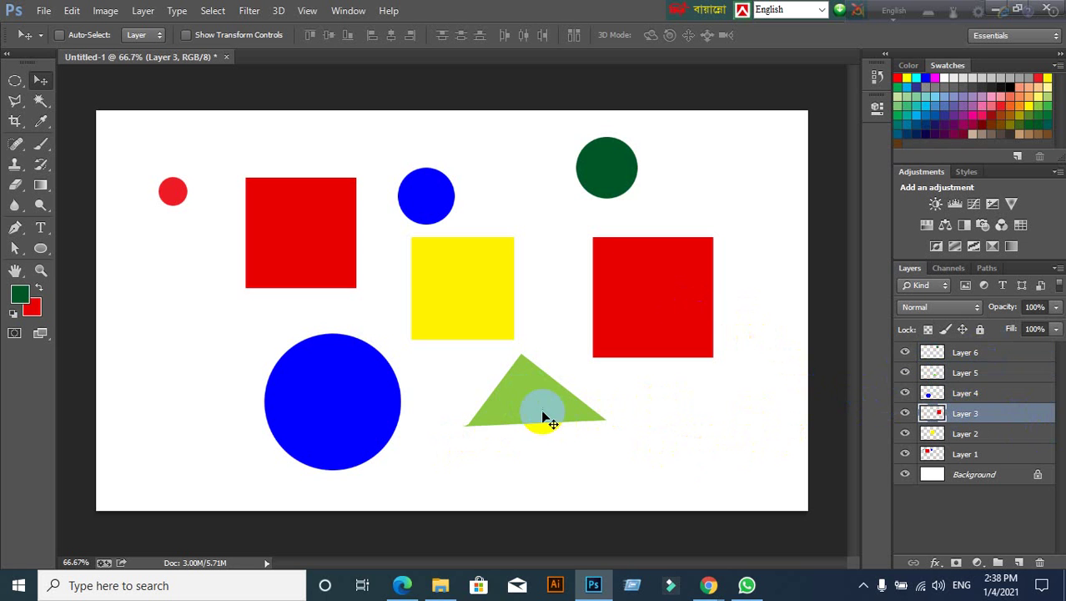
{"action": "left_click", "coordinate": [542, 415], "text": "ctrl"}
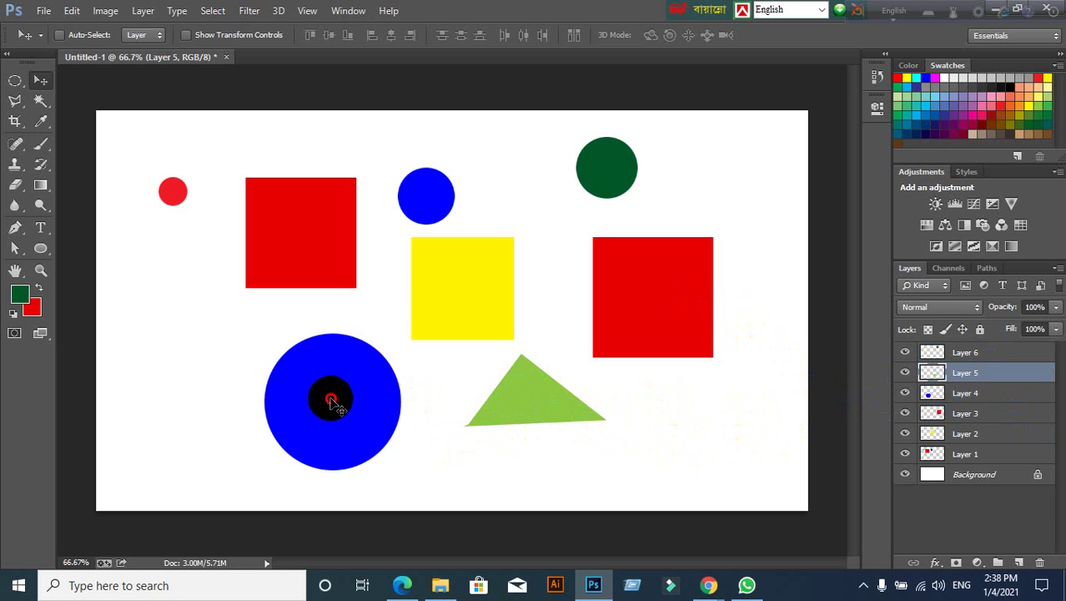
{"action": "left_click", "coordinate": [331, 395], "text": "ctrl+shift"}
Select Layers 5, 6 and 3 together, then click empty Layers panel space to deselect everything
{"action": "left_click", "coordinate": [448, 304], "text": "ctrl+shift"}
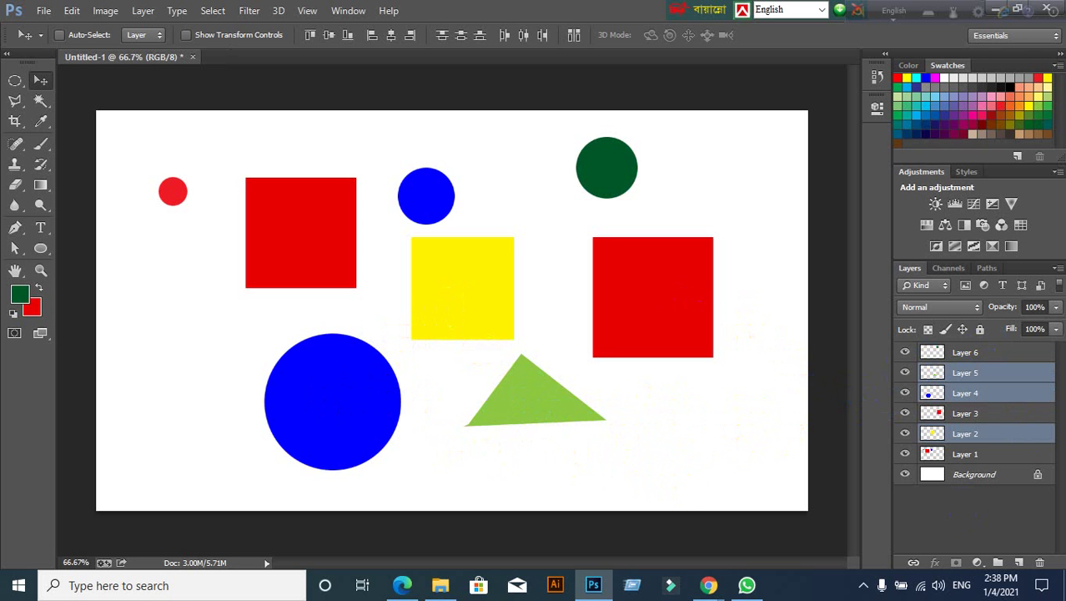
{"action": "left_click", "coordinate": [990, 529]}
{"action": "left_click", "coordinate": [524, 409], "text": "ctrl"}
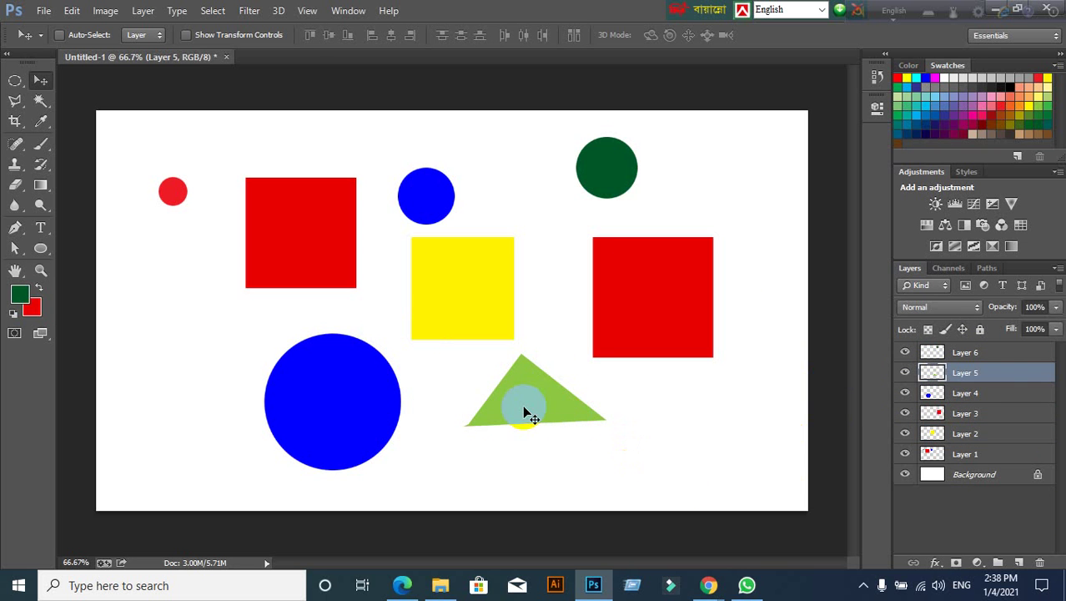
{"action": "left_click", "coordinate": [615, 169], "text": "ctrl+shift"}
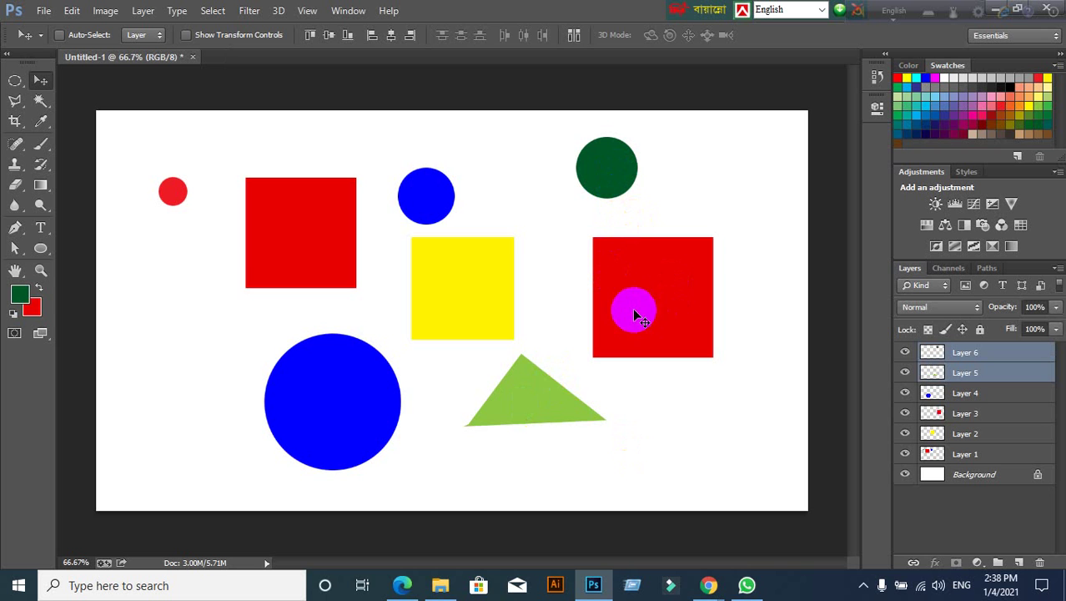
{"action": "left_click", "coordinate": [635, 307], "text": "ctrl+shift"}
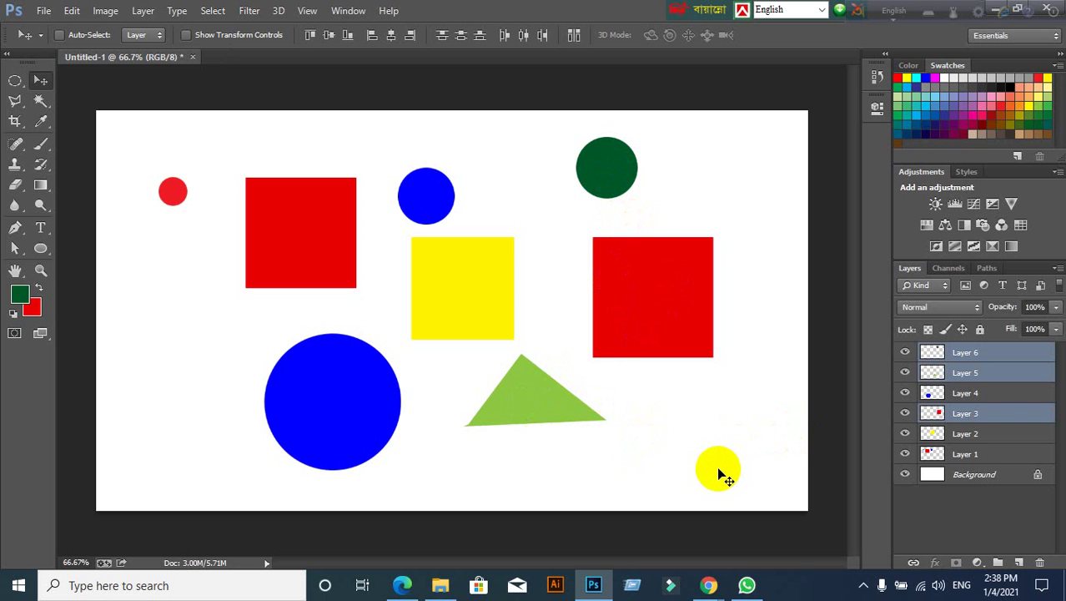
{"action": "left_click", "coordinate": [970, 501]}
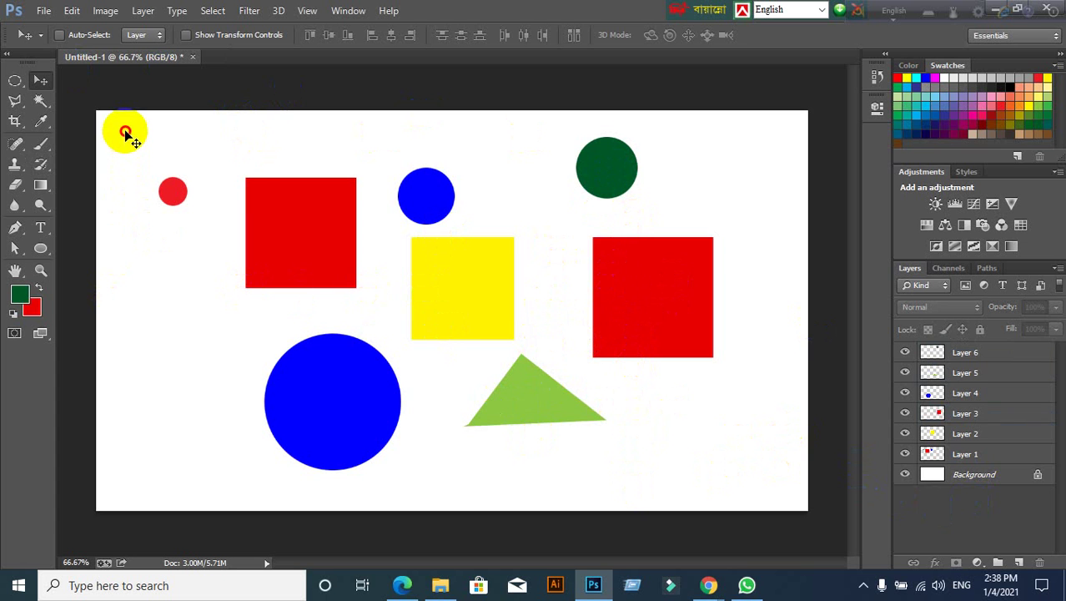
Marquee-select all shape layers on the canvas, untick Auto-Select, and make Layer 1 active
{"action": "left_click_drag", "start_coordinate": [125, 132], "coordinate": [202, 194]}
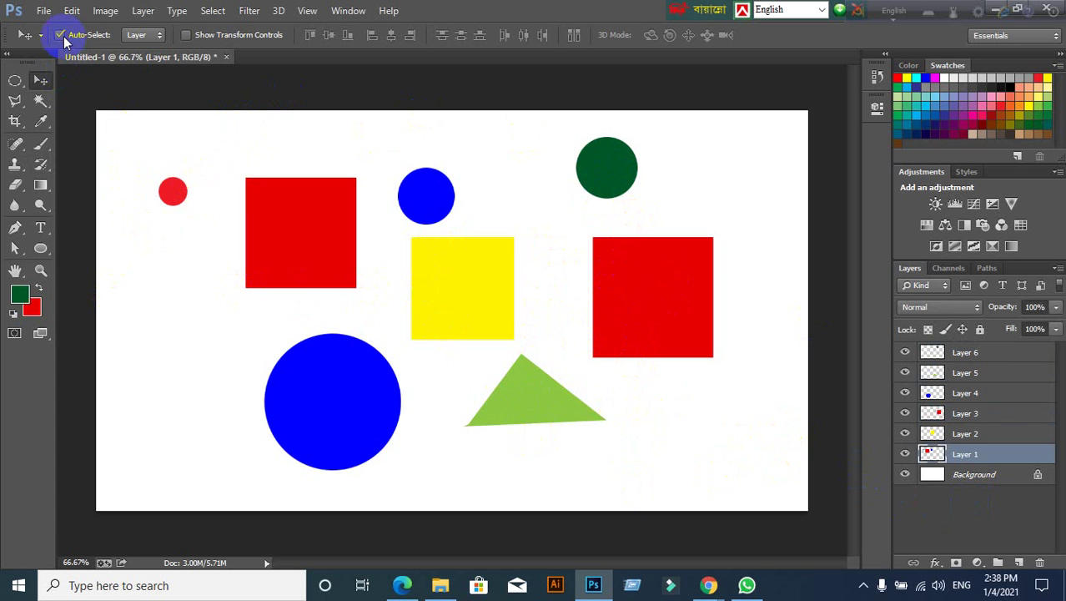
{"action": "left_click_drag", "start_coordinate": [124, 130], "coordinate": [797, 516]}
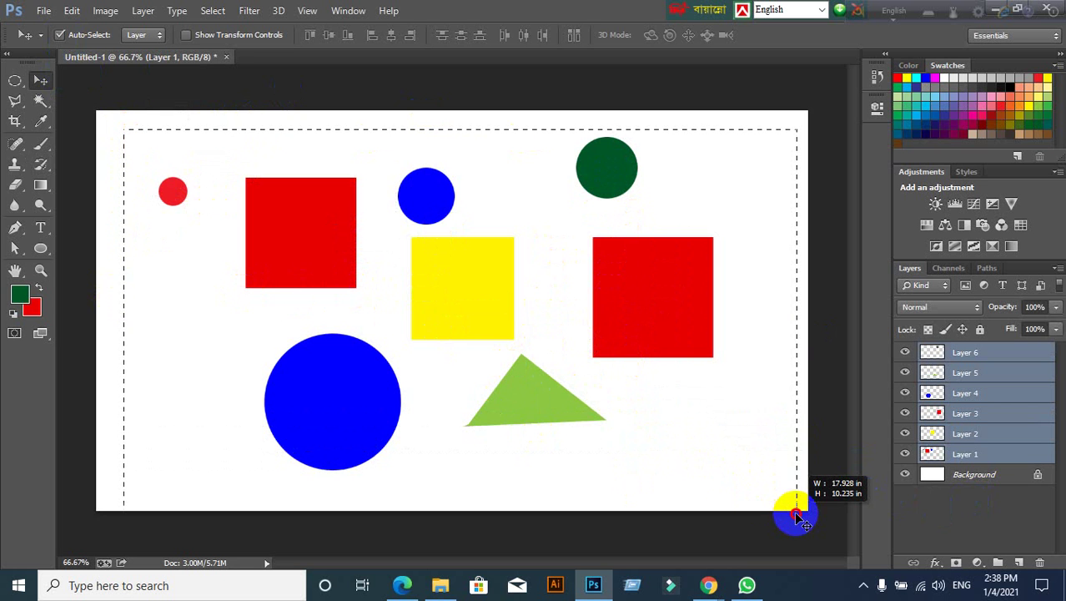
{"action": "left_click", "coordinate": [937, 541]}
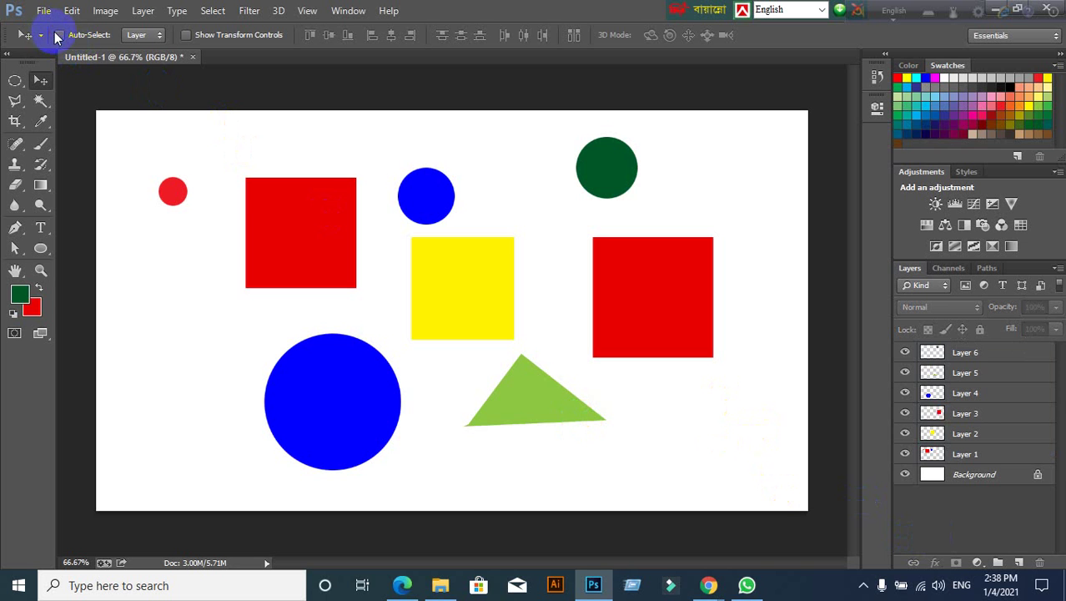
{"action": "left_click", "coordinate": [1014, 473]}
{"action": "left_click", "coordinate": [1006, 455]}
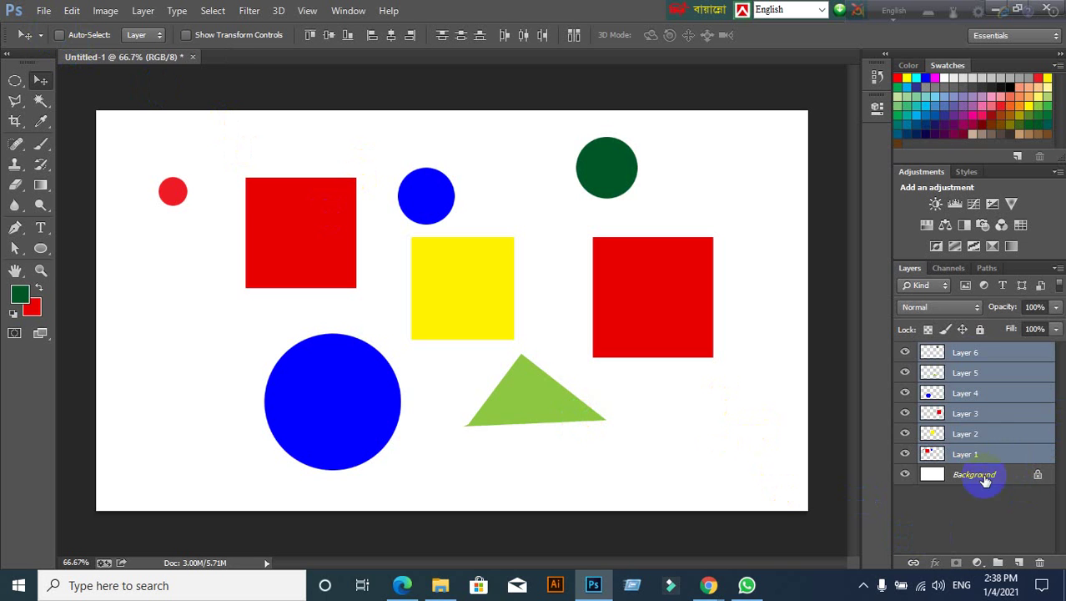
Select Layer 3, then all six shape layers, then Layer 2 alone, then Layer 1
{"action": "left_click", "coordinate": [989, 412]}
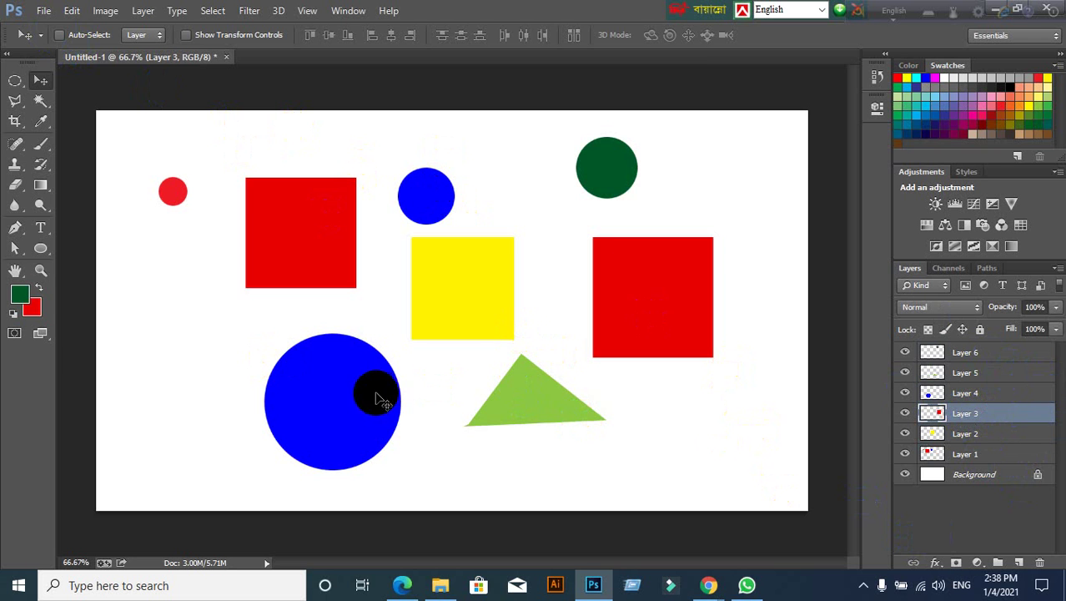
{"action": "left_click_drag", "start_coordinate": [150, 128], "coordinate": [732, 477]}
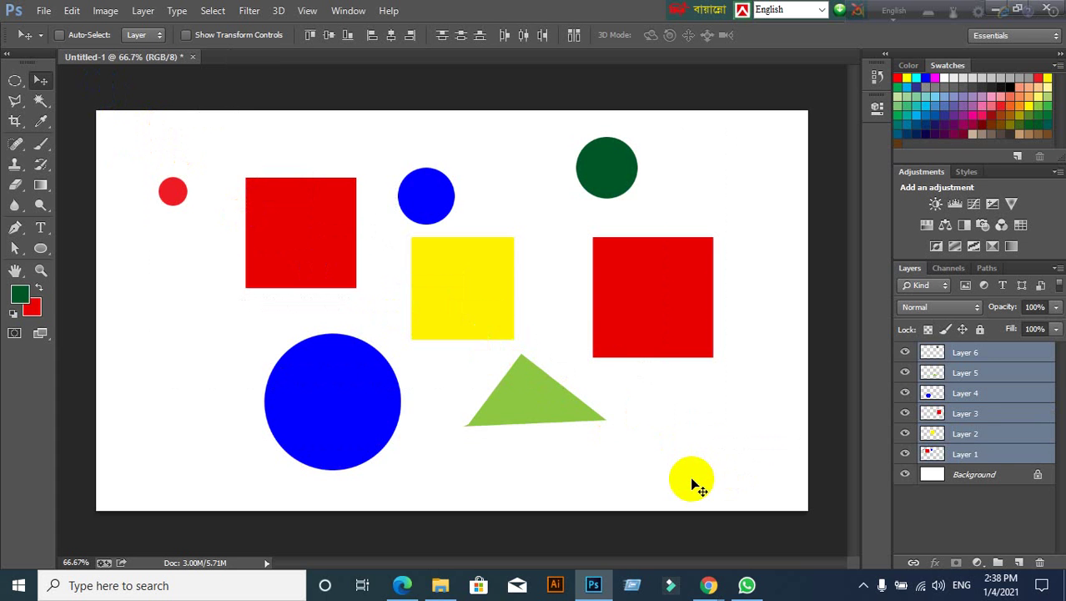
{"action": "left_click", "coordinate": [943, 433]}
{"action": "left_click_drag", "start_coordinate": [598, 484], "coordinate": [618, 489]}
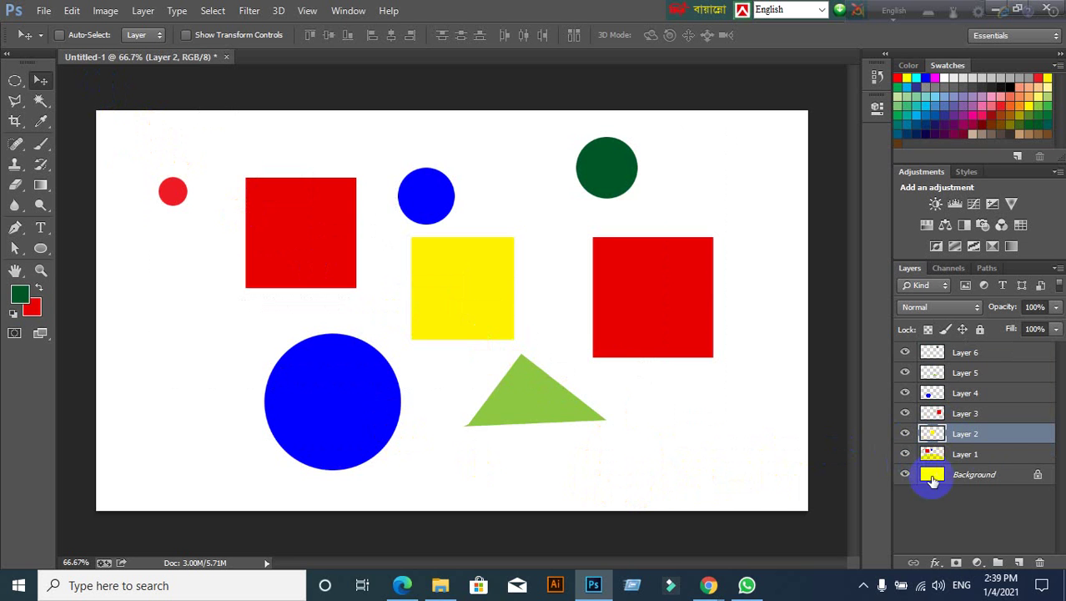
{"action": "left_click", "coordinate": [993, 457]}
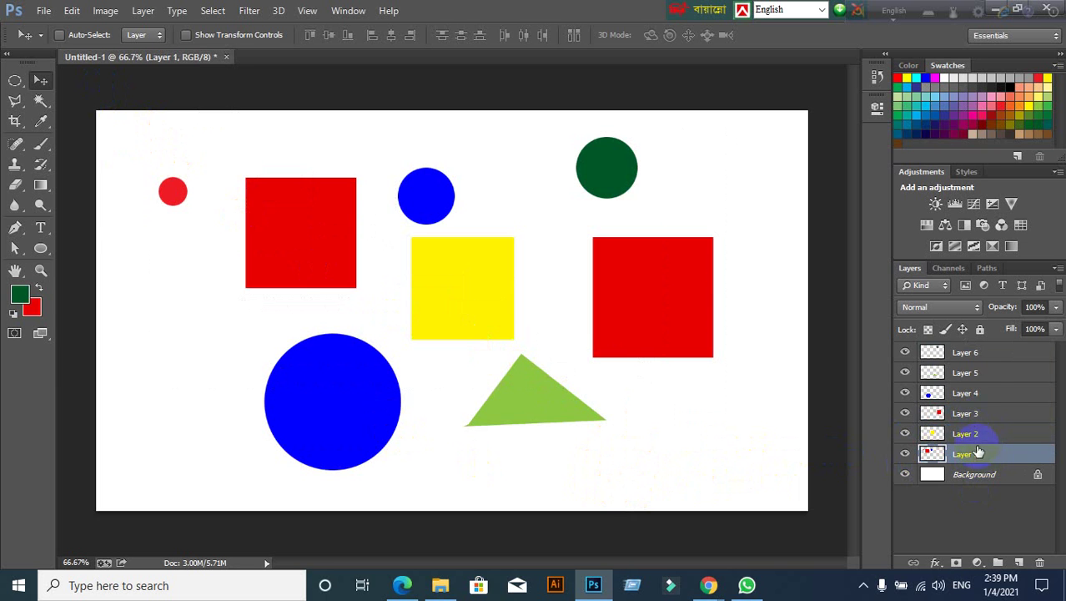
Shift-select Layers 1–4, Ctrl-add Layers 4 and 6, and finish with Layers 2 and 4 selected
{"action": "left_click", "coordinate": [985, 393], "text": "shift"}
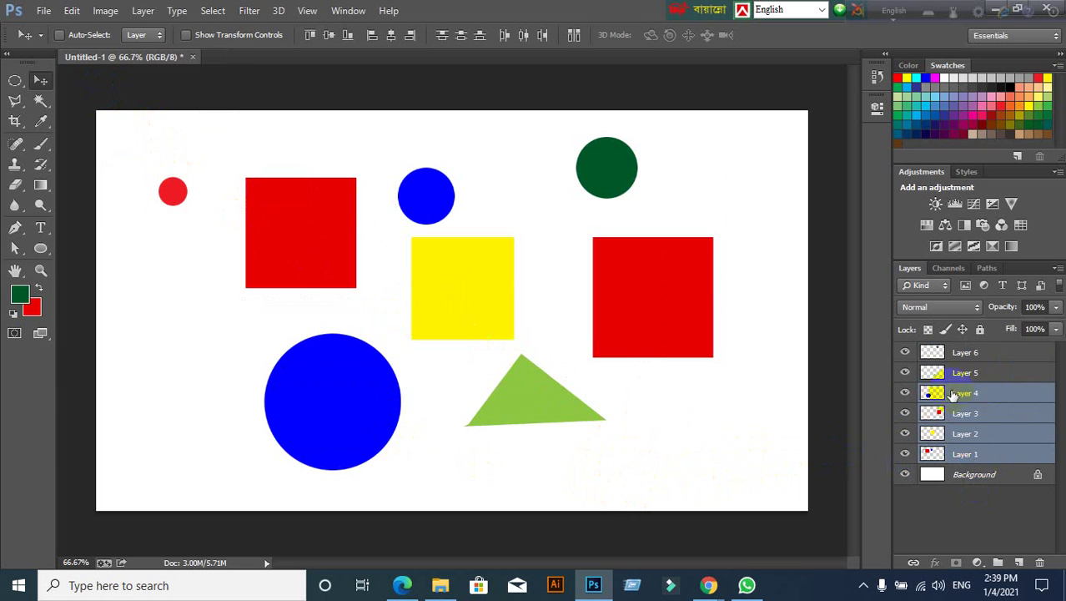
{"action": "left_click_drag", "start_coordinate": [960, 435], "coordinate": [970, 461]}
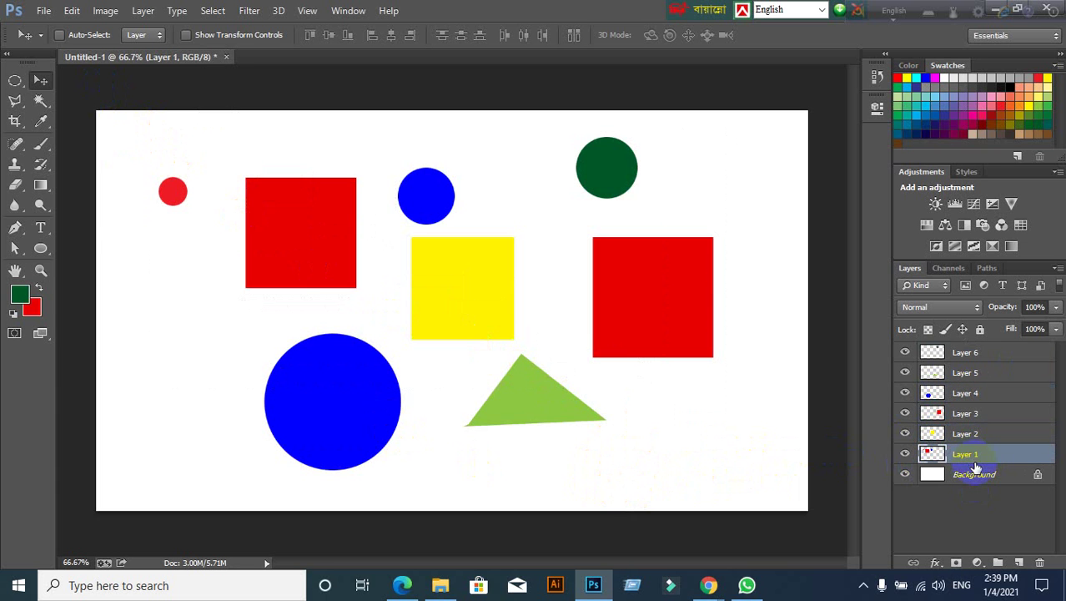
{"action": "left_click", "coordinate": [975, 394], "text": "ctrl"}
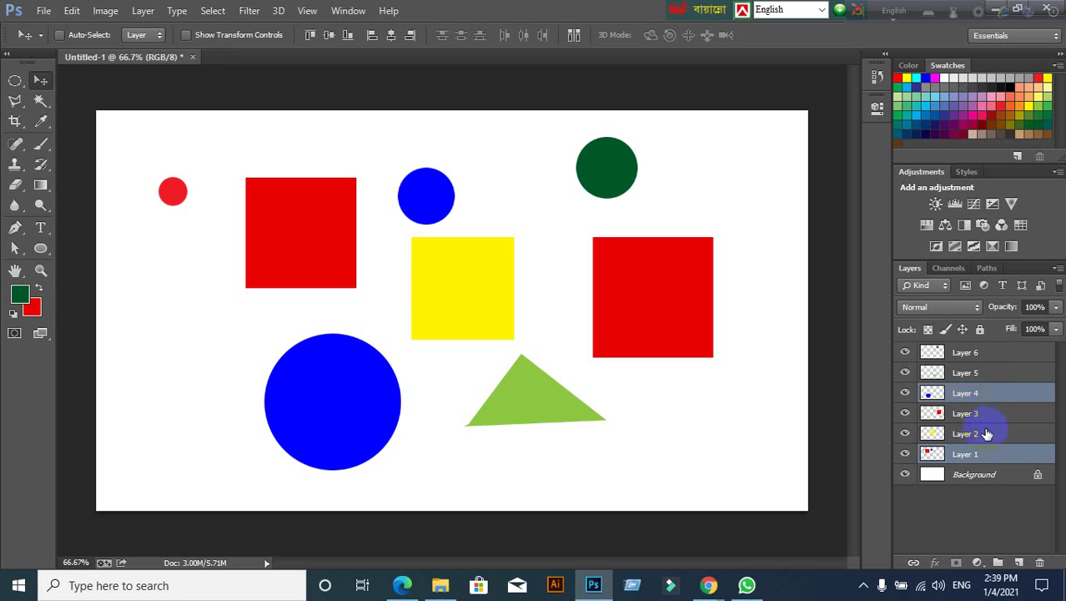
{"action": "left_click", "coordinate": [989, 352], "text": "ctrl"}
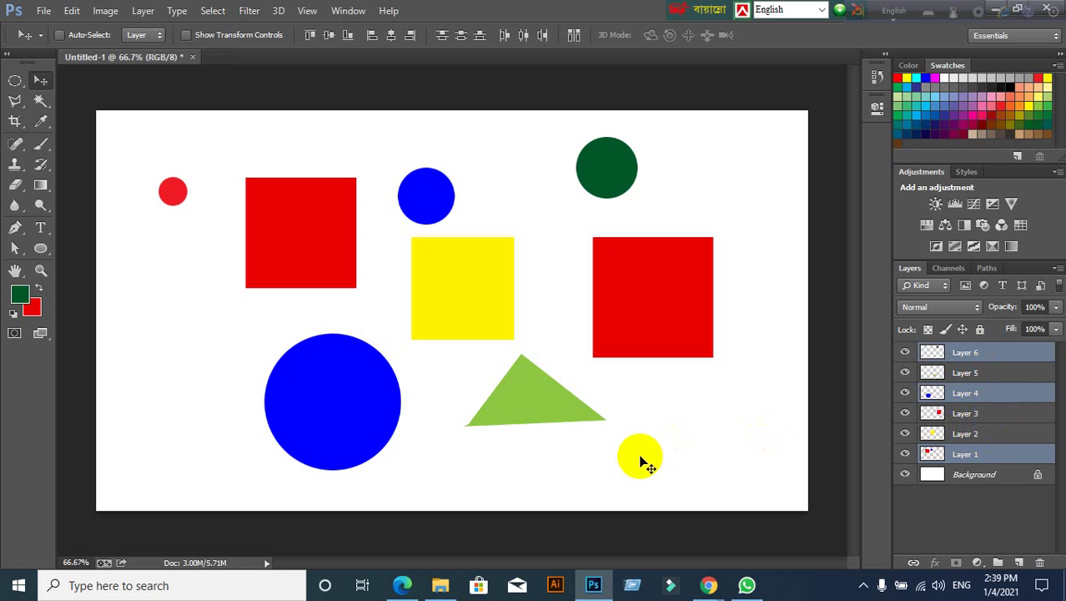
{"action": "left_click", "coordinate": [1011, 434]}
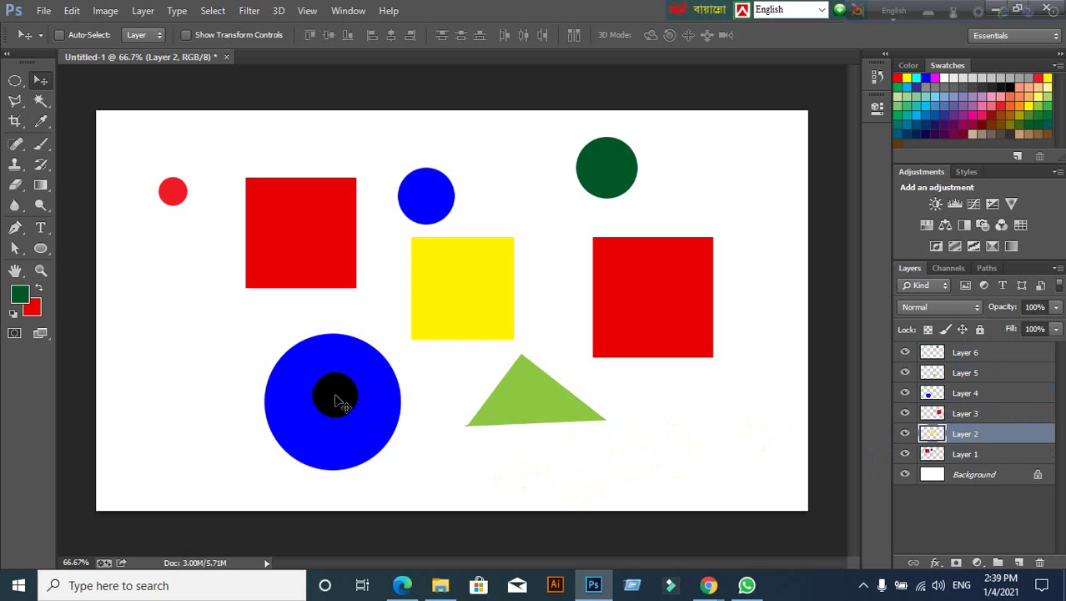
{"action": "left_click", "coordinate": [321, 417], "text": "ctrl+shift"}
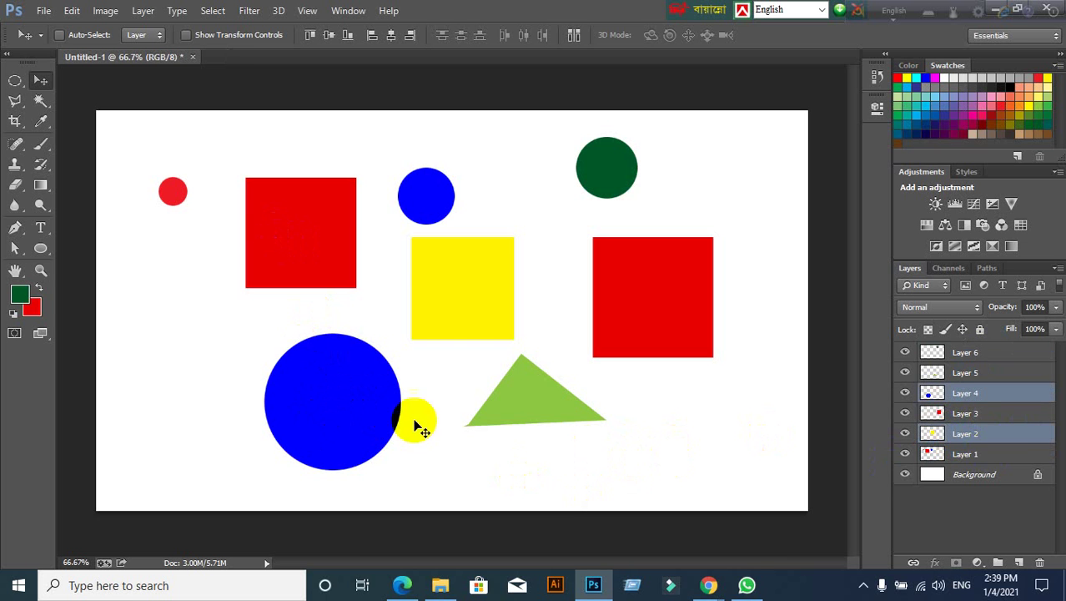
Select Layer 1, then Layer 5, and Ctrl-add Layer 6 to the selection
{"action": "left_click", "coordinate": [991, 462]}
{"action": "left_click_drag", "start_coordinate": [551, 398], "coordinate": [537, 388]}
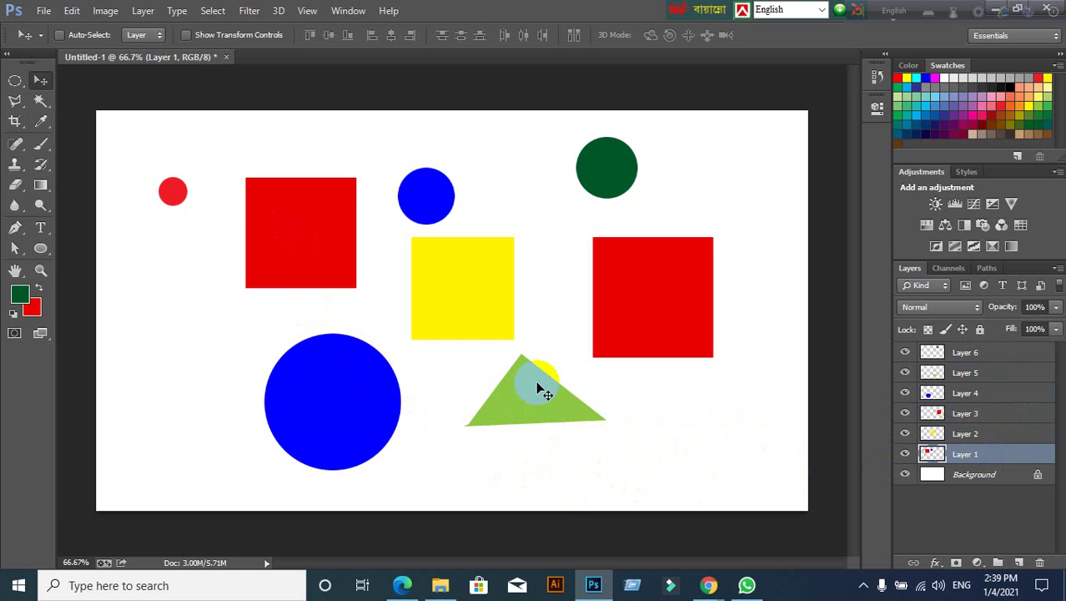
{"action": "left_click", "coordinate": [538, 386], "text": "ctrl"}
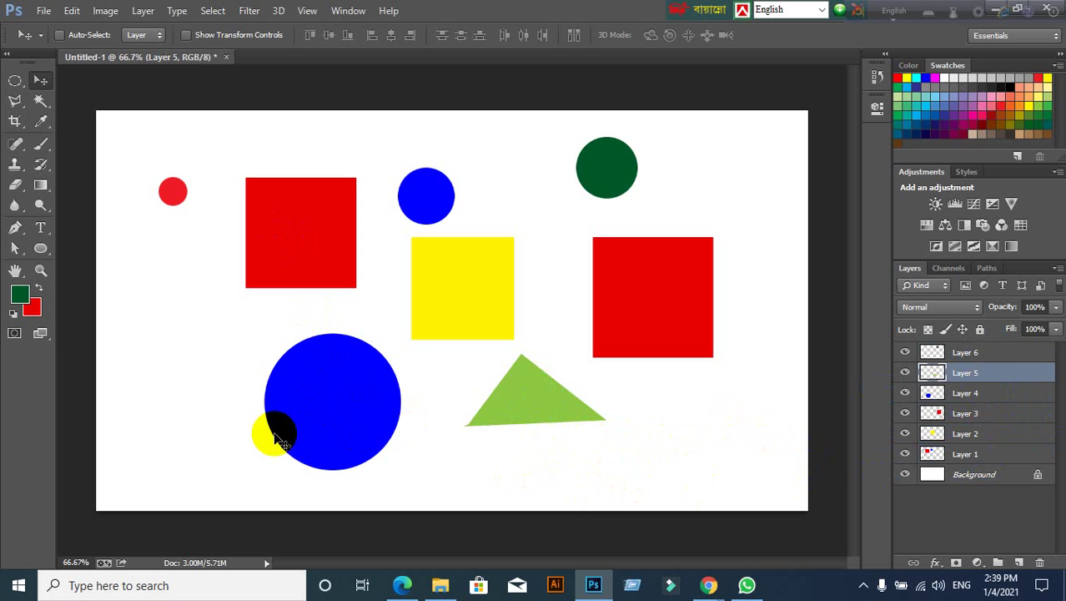
{"action": "mouse_move", "coordinate": [318, 368]}
{"action": "left_mouse_down"}
{"action": "mouse_move", "coordinate": [312, 396]}
{"action": "mouse_move", "coordinate": [302, 393]}
{"action": "mouse_move", "coordinate": [336, 409]}
{"action": "mouse_move", "coordinate": [316, 411]}
{"action": "mouse_move", "coordinate": [305, 394]}
{"action": "mouse_move", "coordinate": [1003, 390]}
{"action": "mouse_move", "coordinate": [600, 428]}
{"action": "mouse_move", "coordinate": [602, 161]}
{"action": "mouse_move", "coordinate": [595, 207]}
{"action": "mouse_move", "coordinate": [607, 178]}
{"action": "mouse_move", "coordinate": [587, 177]}
{"action": "mouse_move", "coordinate": [597, 170]}
{"action": "left_mouse_up"}
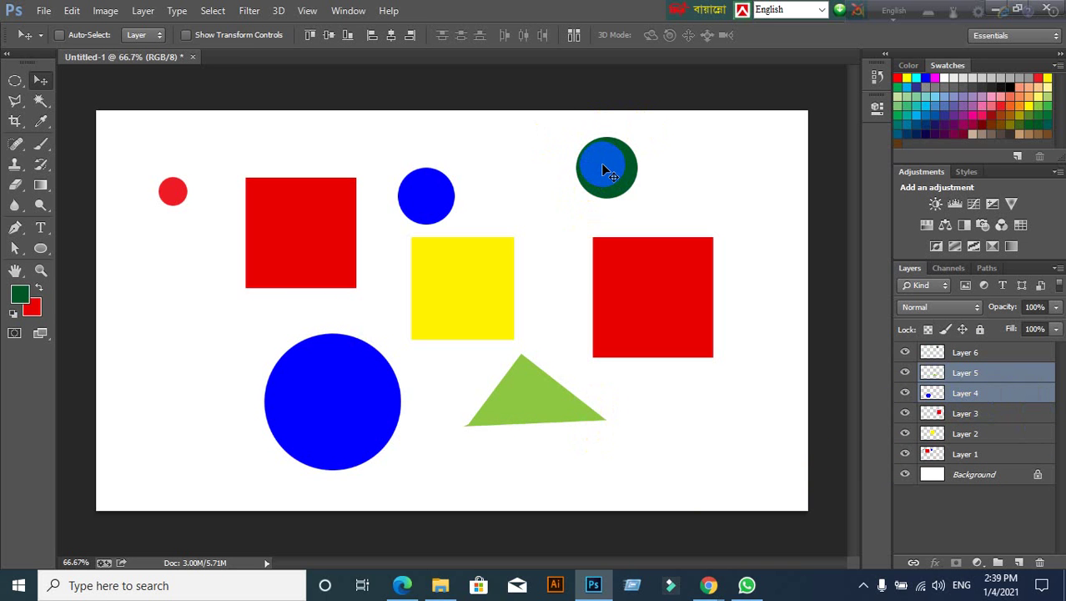
{"action": "left_click", "coordinate": [965, 352], "text": "shift"}
{"action": "mouse_move", "coordinate": [930, 342]}
{"action": "left_mouse_down"}
{"action": "mouse_move", "coordinate": [322, 274]}
{"action": "mouse_move", "coordinate": [326, 262]}
{"action": "mouse_move", "coordinate": [274, 251]}
{"action": "mouse_move", "coordinate": [645, 312]}
{"action": "mouse_move", "coordinate": [393, 300]}
{"action": "left_mouse_up"}
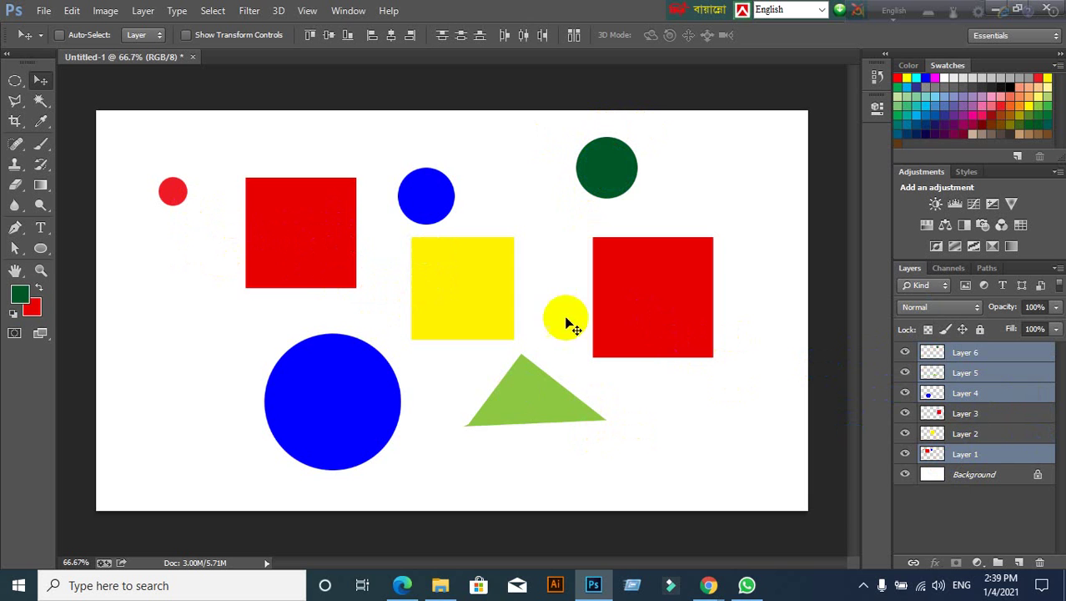
Ctrl-toggle layers off and on, select only Layer 2, and switch to the Google Meet call
{"action": "left_click", "coordinate": [294, 221], "text": "ctrl+shift"}
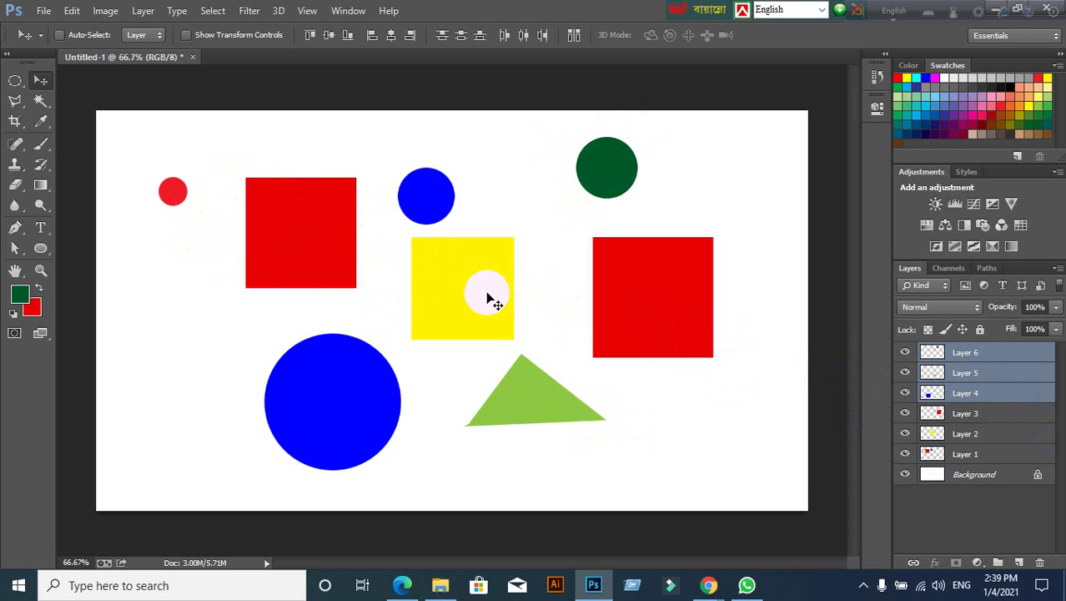
{"action": "left_click", "coordinate": [488, 295], "text": "ctrl+shift"}
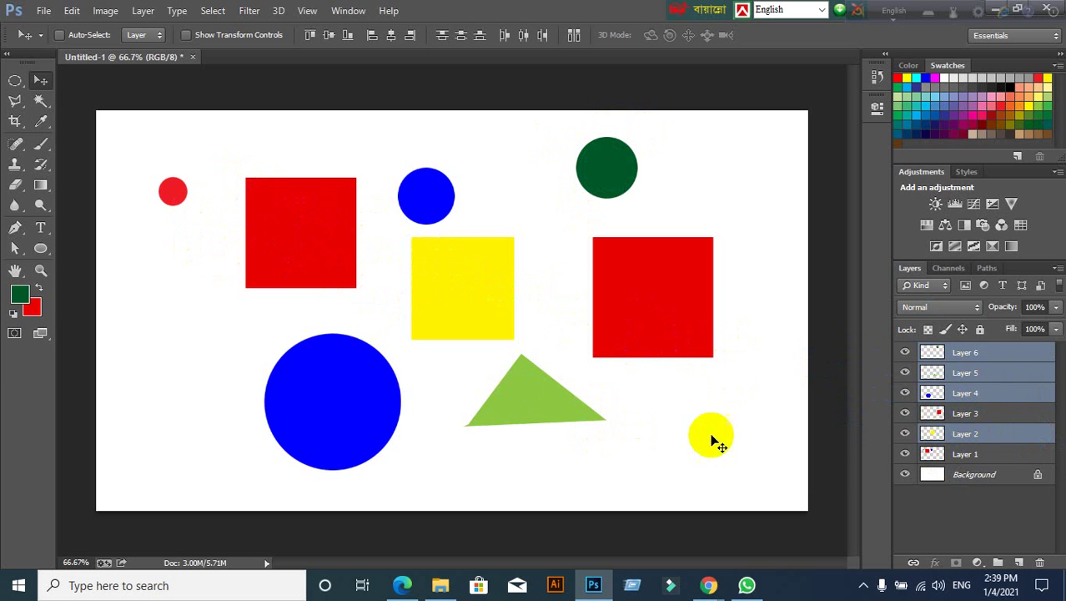
{"action": "left_click", "coordinate": [634, 326], "text": "ctrl+shift"}
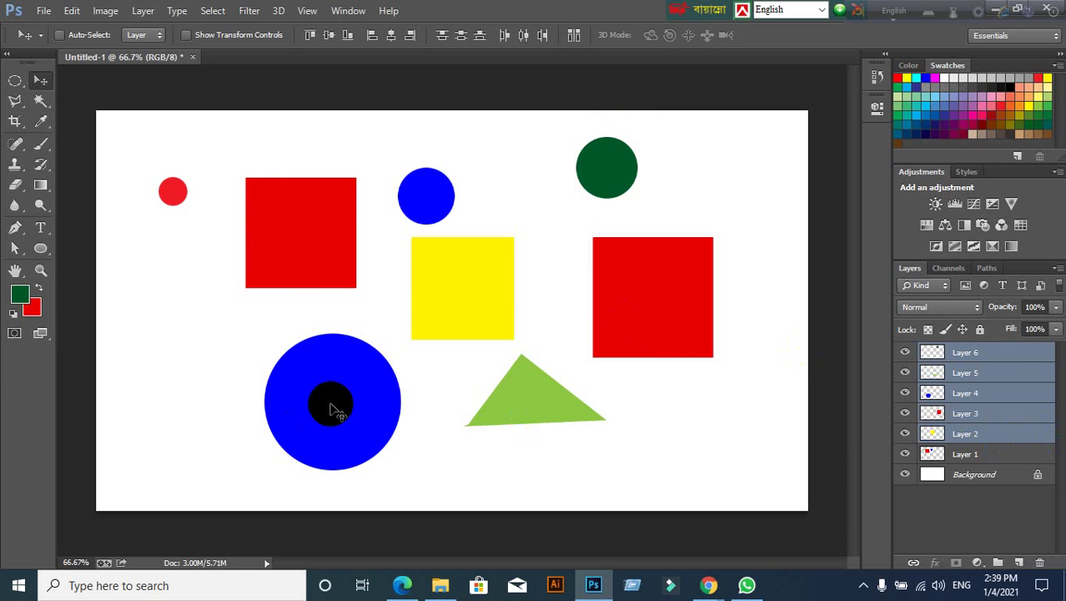
{"action": "left_click", "coordinate": [504, 413], "text": "ctrl+shift"}
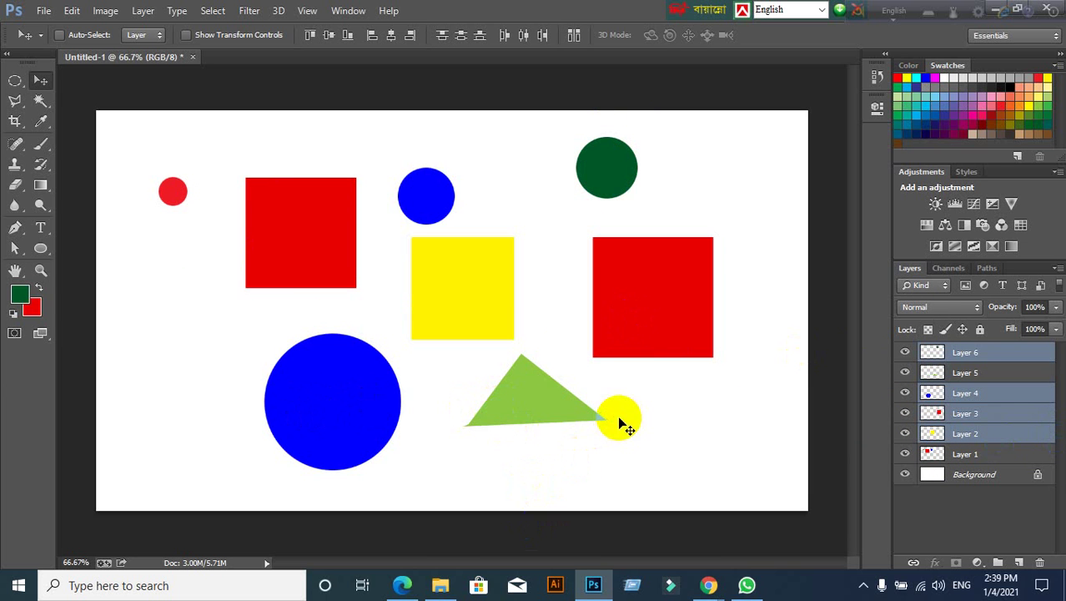
{"action": "left_click", "coordinate": [1042, 431]}
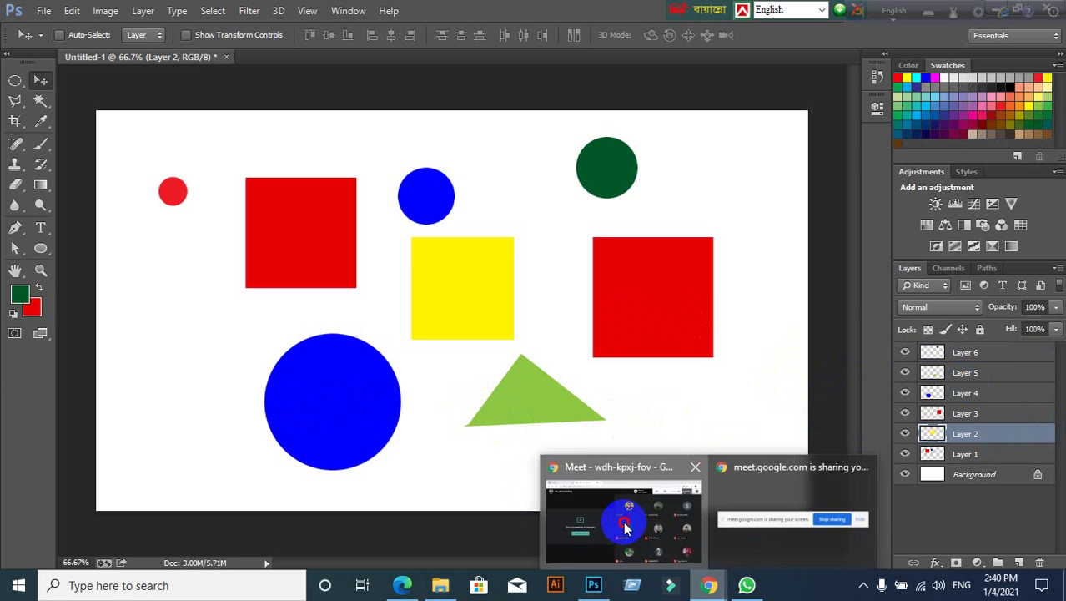
{"action": "left_click", "coordinate": [588, 517]}
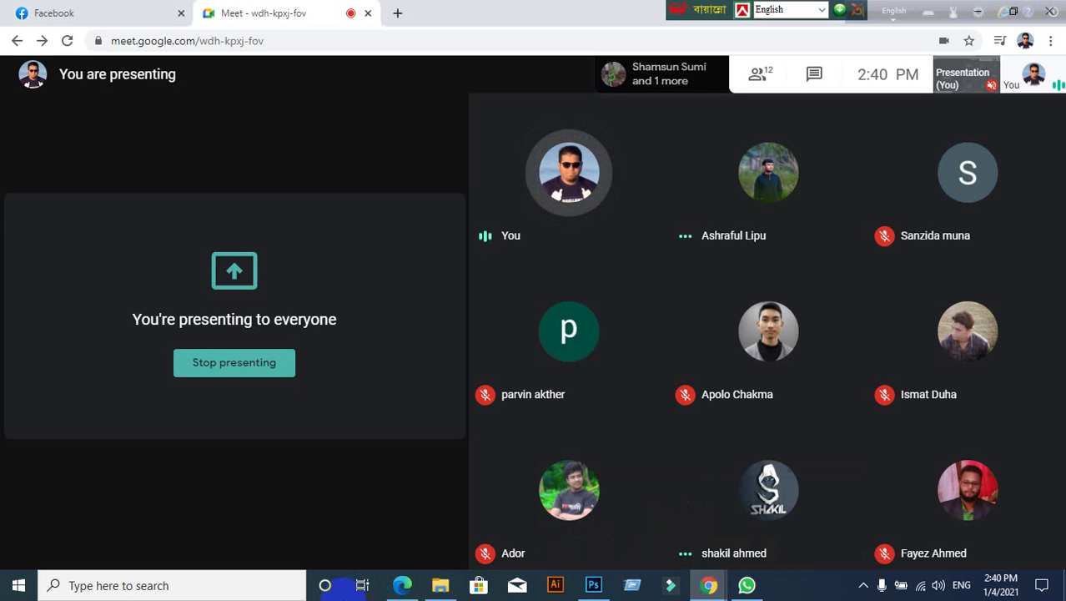
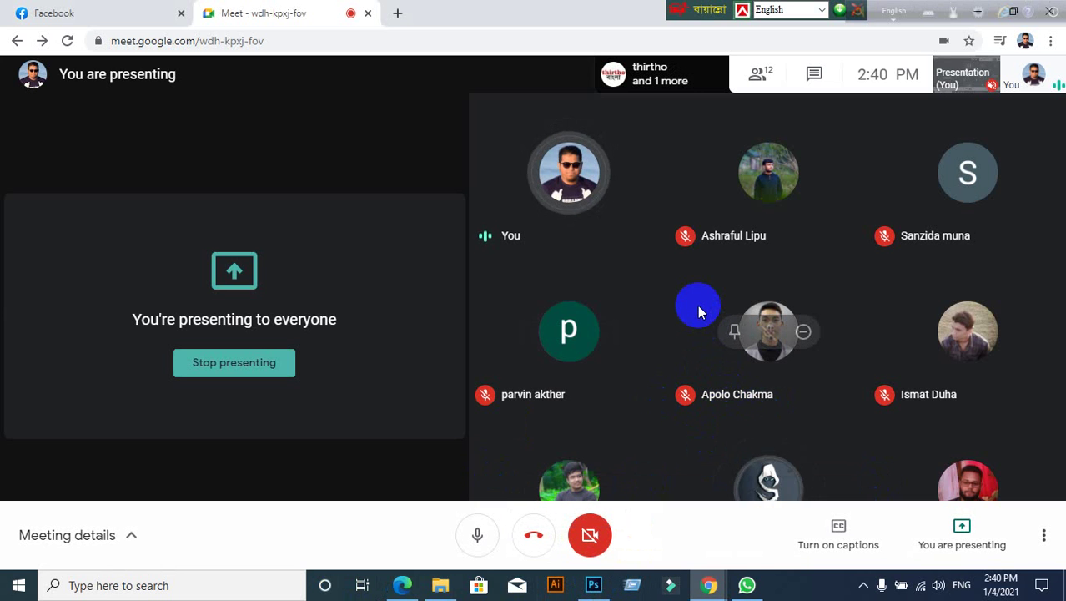
Switch from Google Meet to the Photoshop document of coloured shapes
{"action": "left_click", "coordinate": [588, 587]}
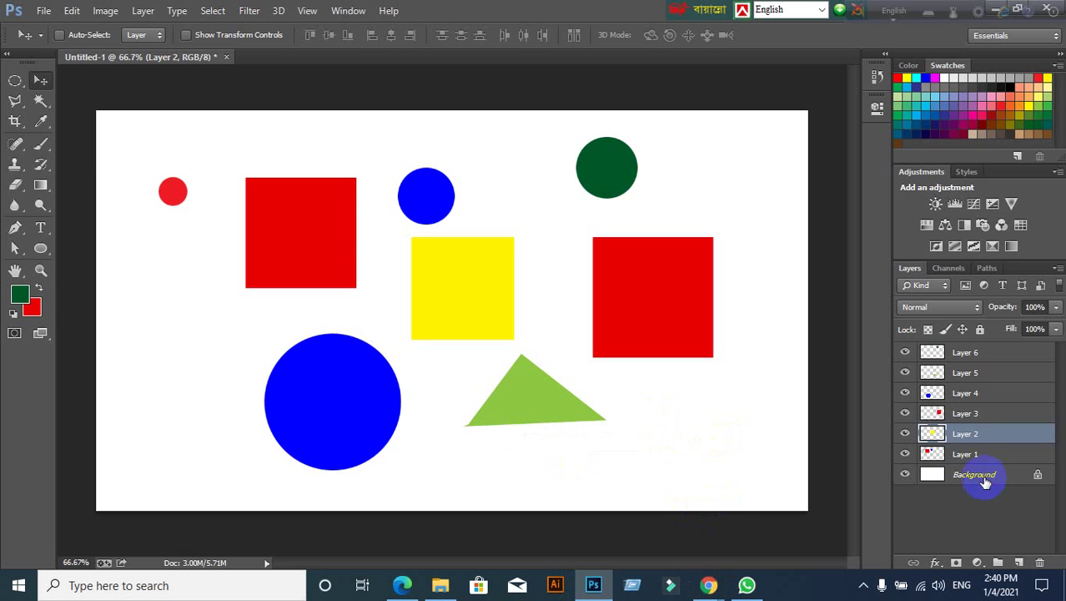
Make Layer 6 active and add an empty Layer 7 above it
{"action": "left_click", "coordinate": [963, 452]}
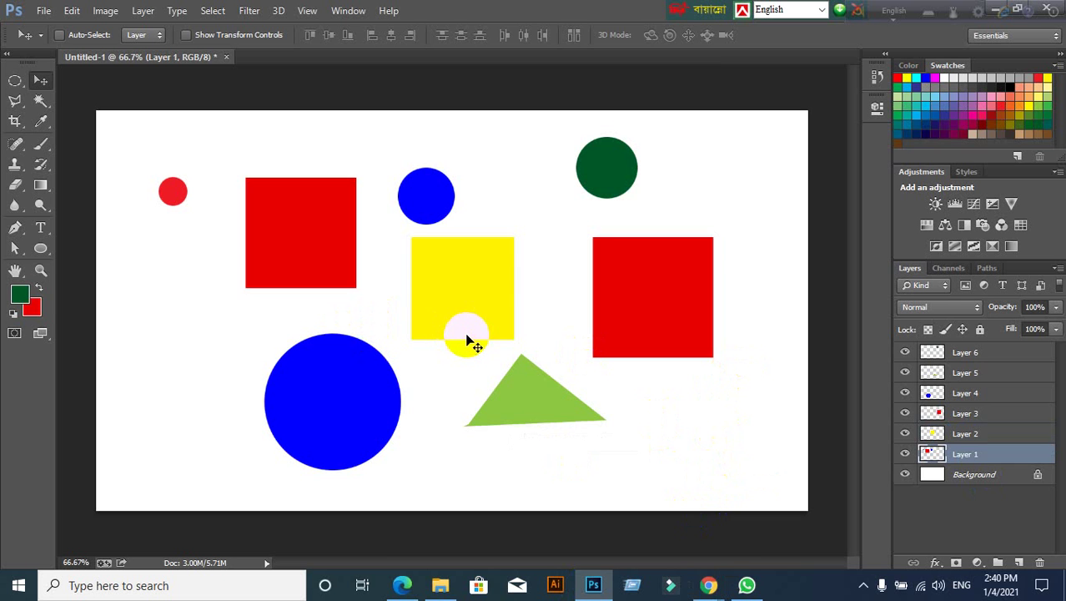
{"action": "left_click", "coordinate": [1016, 452]}
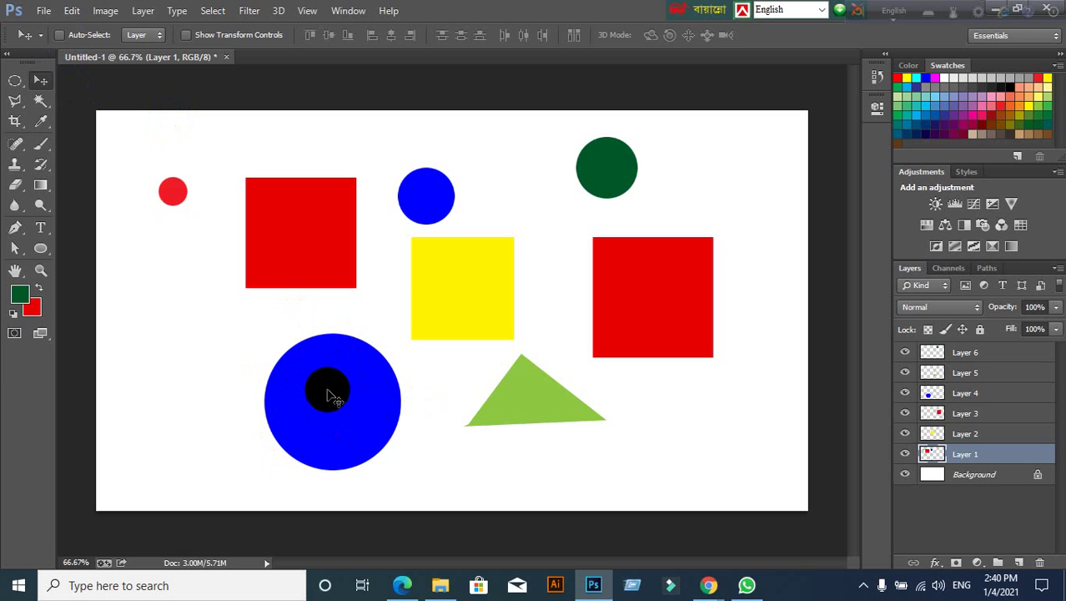
{"action": "left_click", "coordinate": [329, 396], "text": "ctrl"}
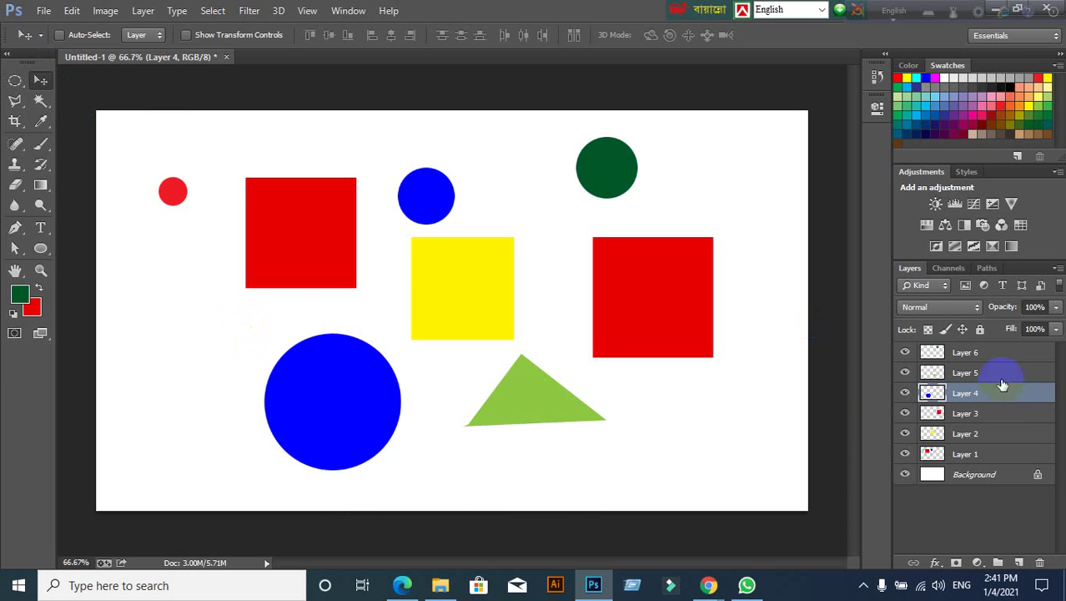
{"action": "left_click", "coordinate": [986, 356]}
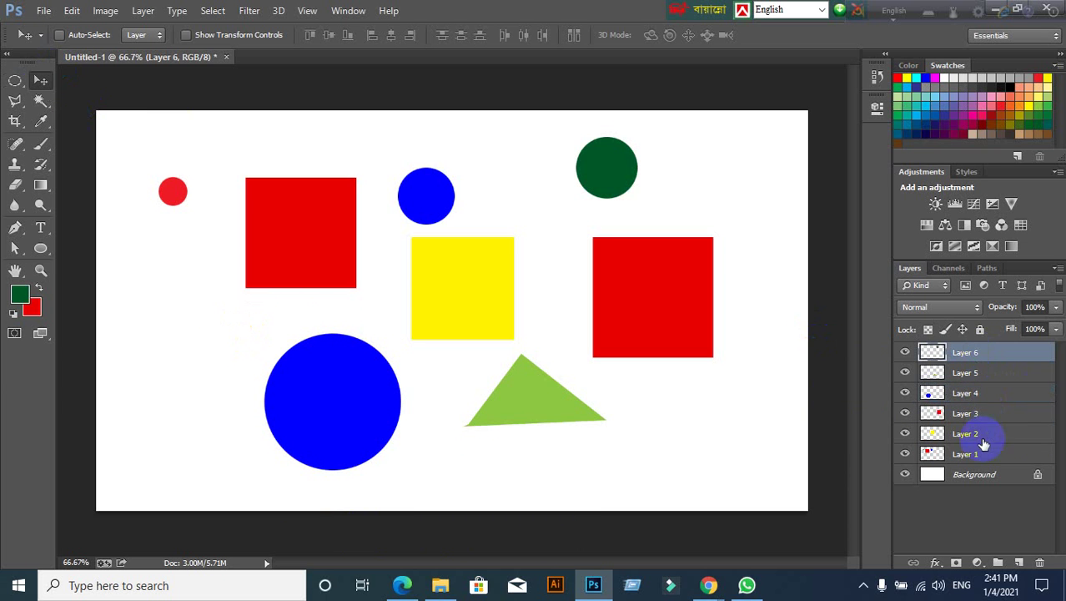
{"action": "left_click", "coordinate": [1018, 564]}
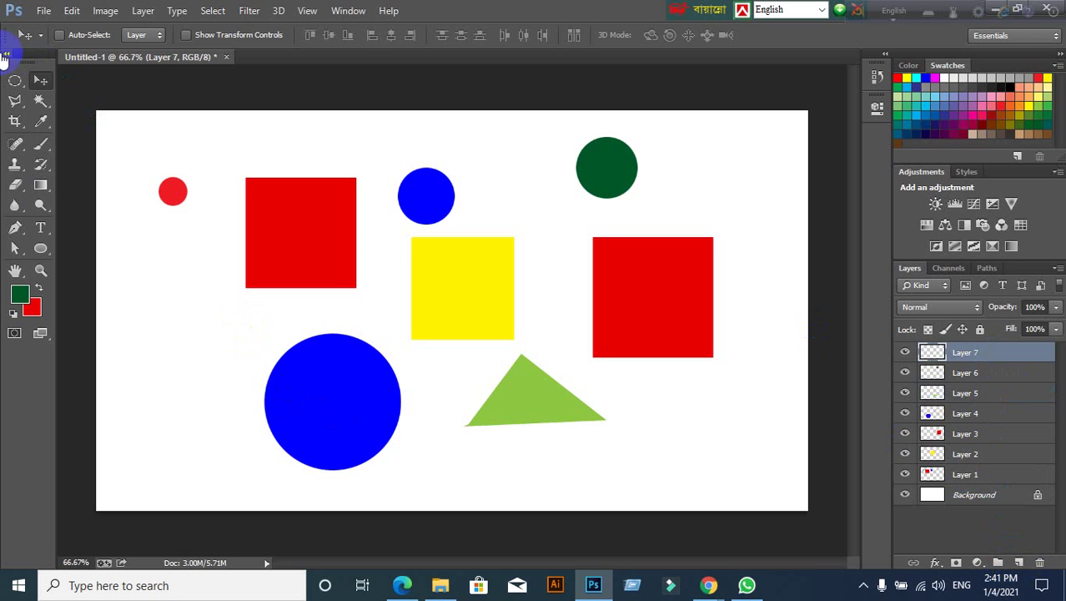
Draw a dark green filled circle at the canvas's left on Layer 7, then reposition it
{"action": "left_click", "coordinate": [15, 80]}
{"action": "left_click_drag", "start_coordinate": [127, 285], "coordinate": [208, 365]}
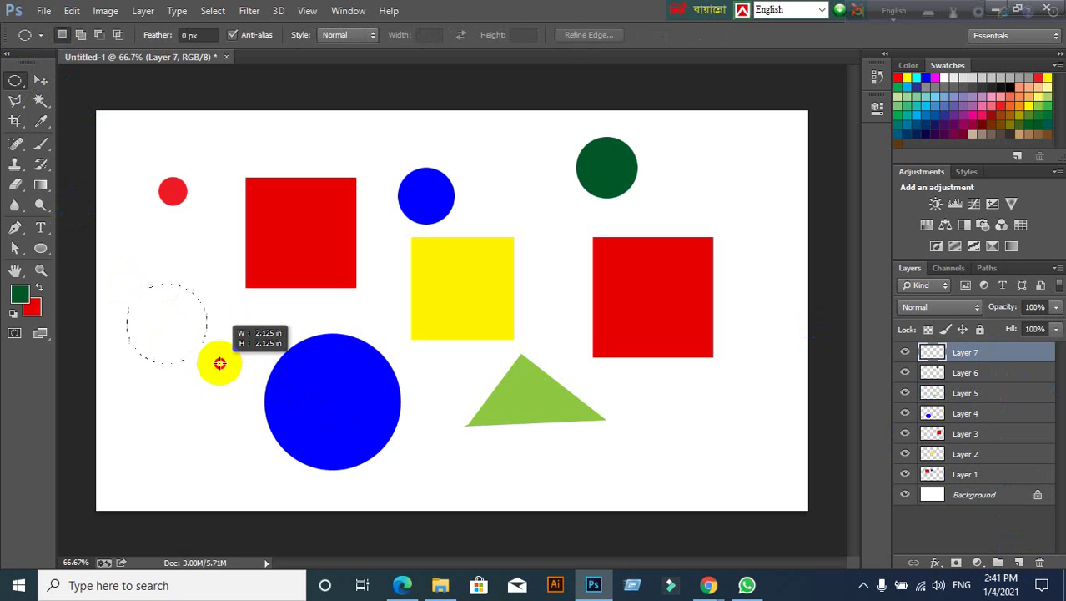
{"action": "key", "text": "alt+BackSpace"}
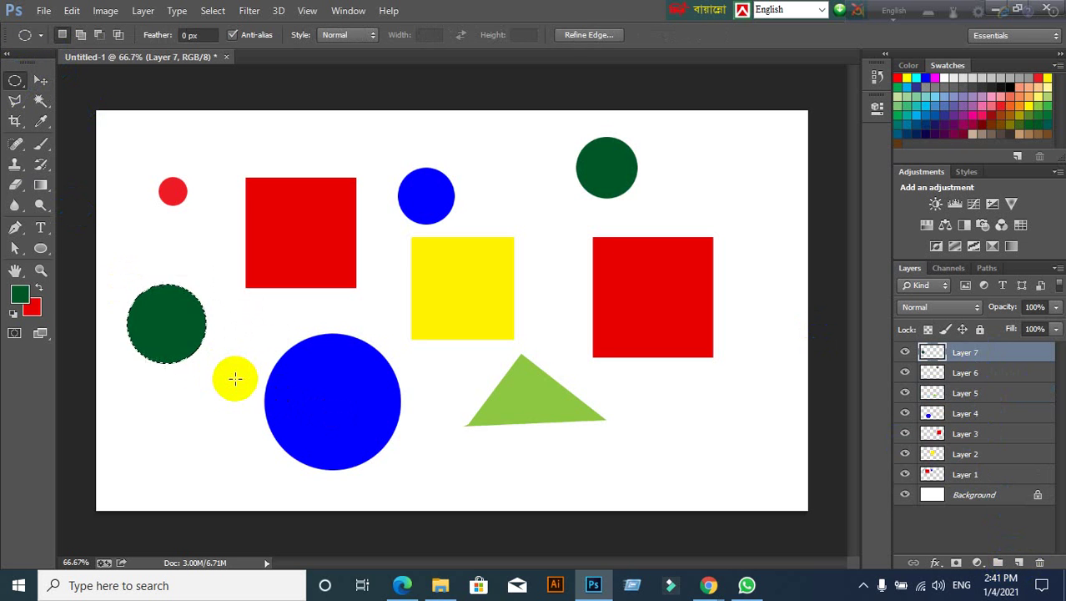
{"action": "key", "text": "ctrl+d"}
{"action": "left_click_drag", "start_coordinate": [235, 378], "coordinate": [224, 365]}
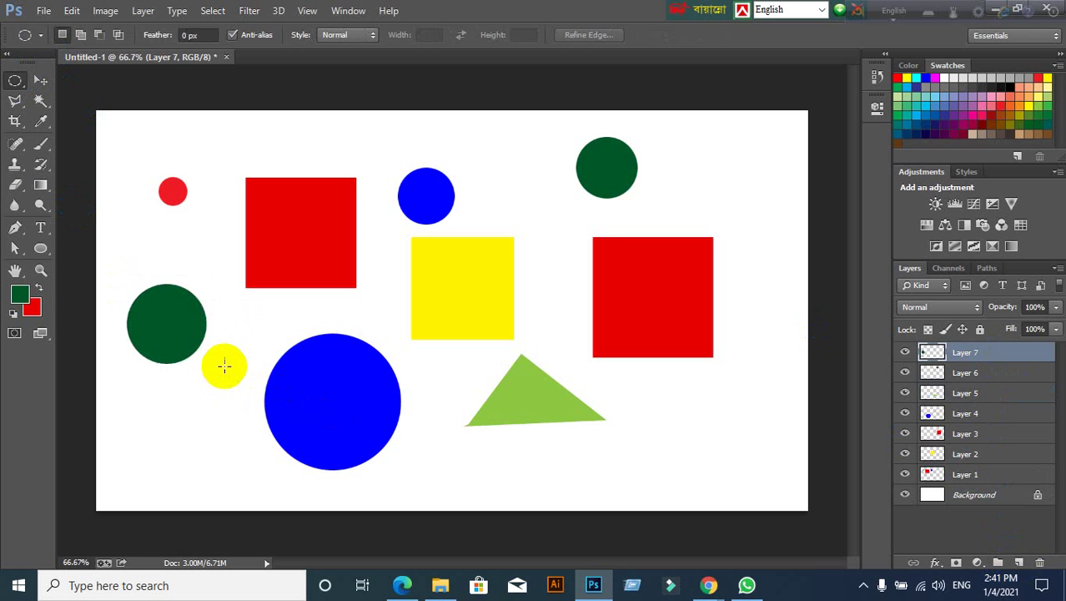
{"action": "key", "text": "ctrl+shift+d"}
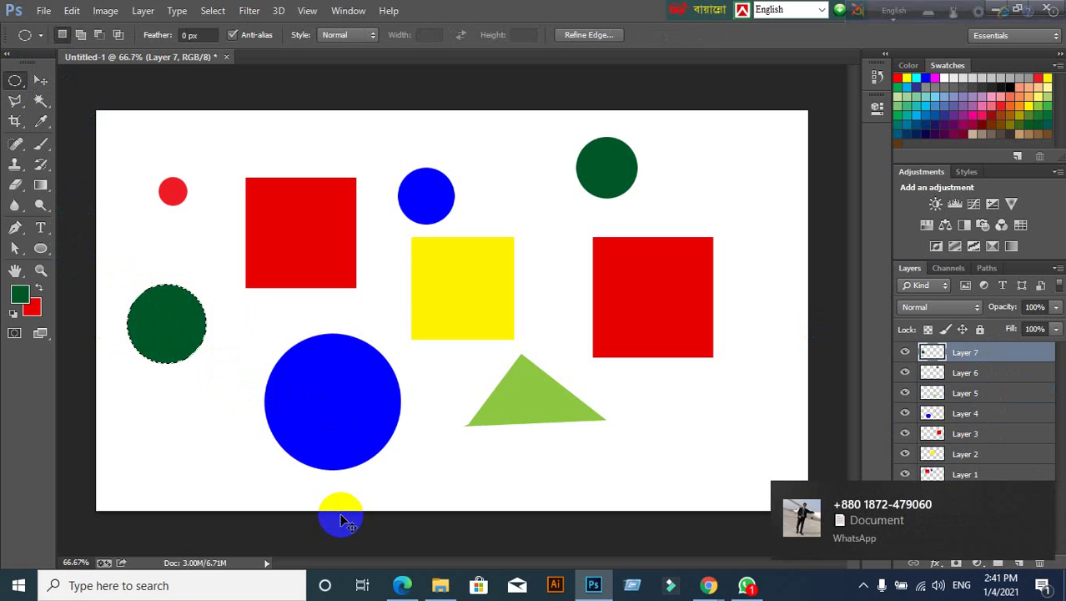
{"action": "key", "text": "ctrl+d"}
{"action": "left_click", "coordinate": [41, 80]}
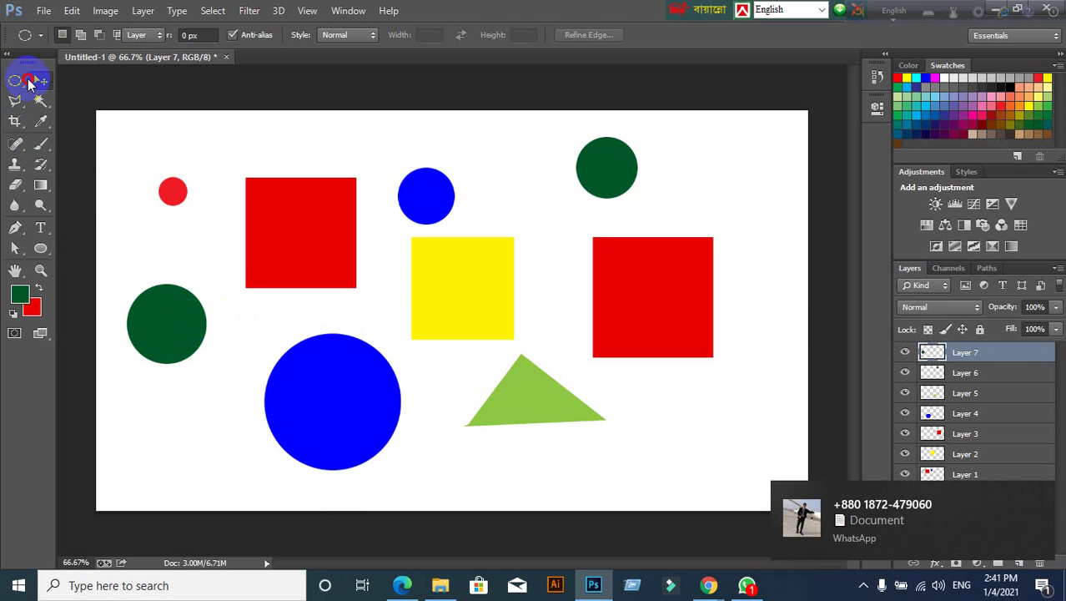
{"action": "left_click_drag", "start_coordinate": [234, 302], "coordinate": [209, 149]}
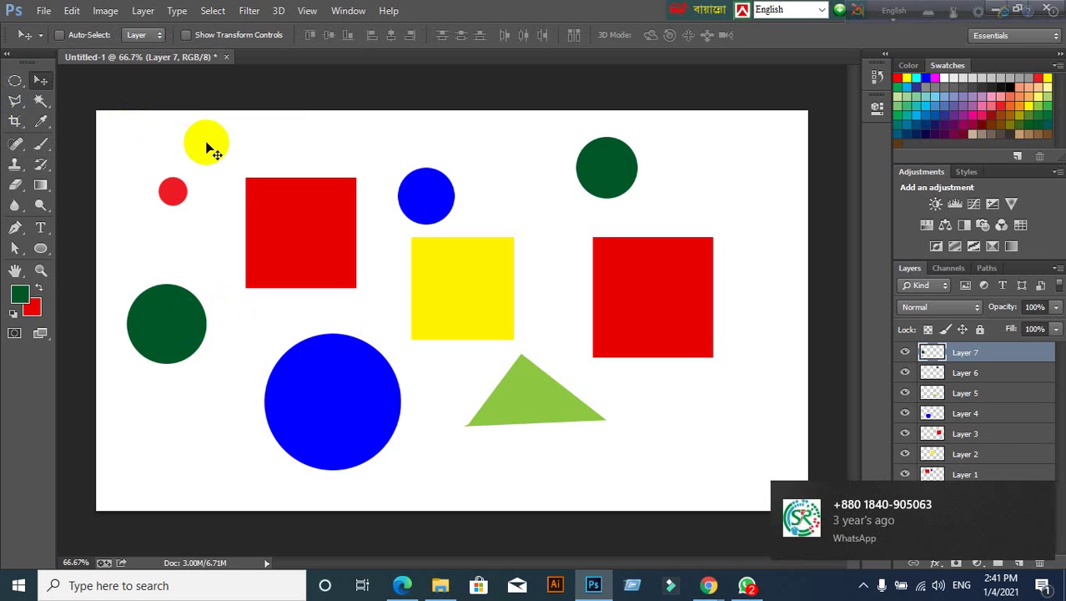
Make Layer 4 active and load its big blue circle's pixels as a selection
{"action": "left_click", "coordinate": [1042, 497]}
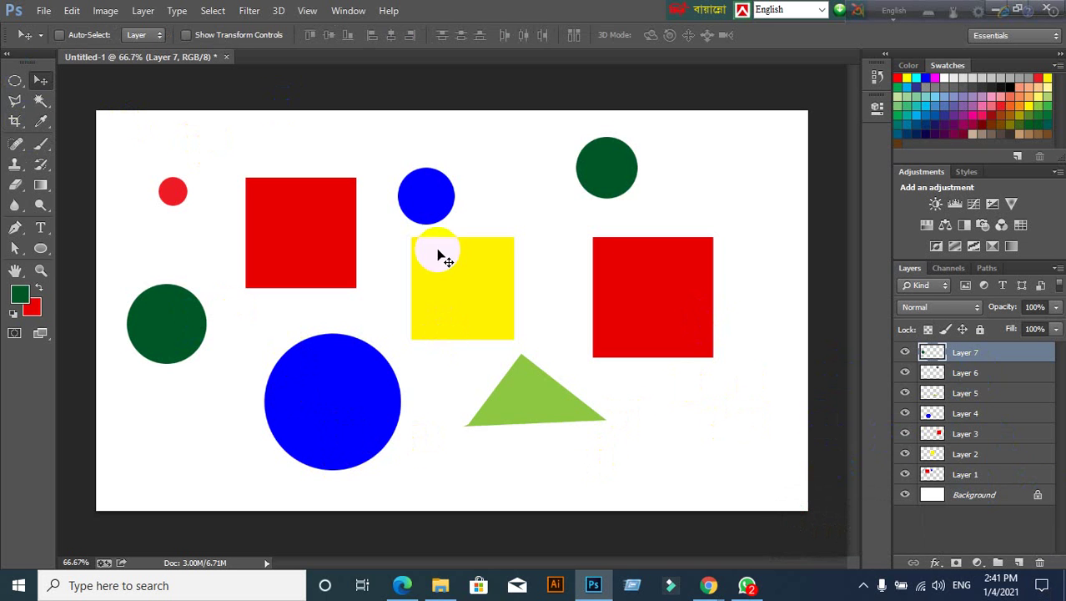
{"action": "left_click", "coordinate": [331, 412], "text": "ctrl"}
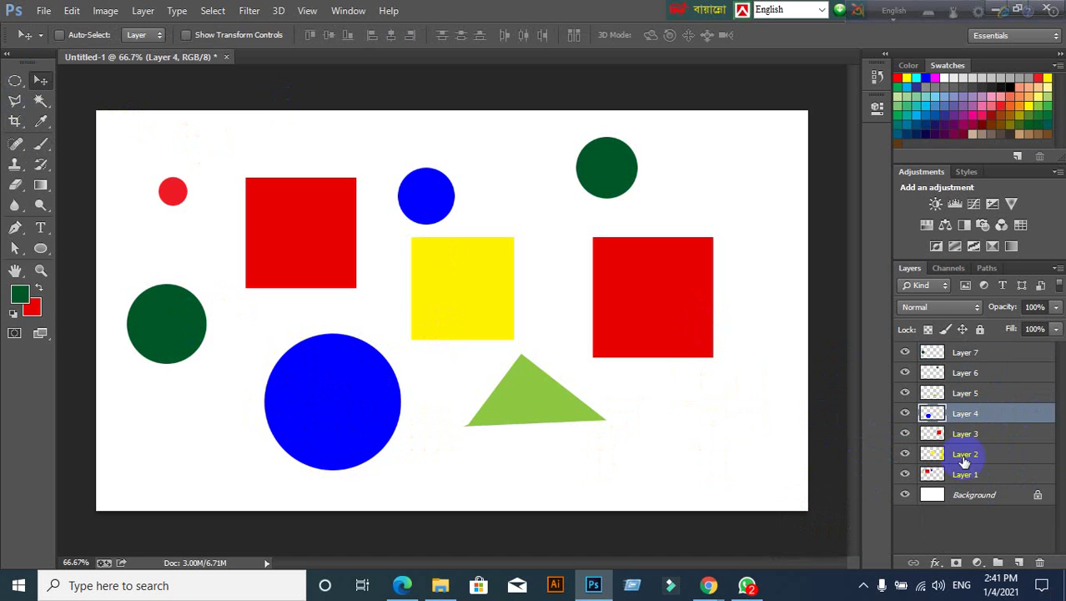
{"action": "mouse_move", "coordinate": [964, 461]}
{"action": "left_mouse_down"}
{"action": "mouse_move", "coordinate": [928, 419]}
{"action": "mouse_move", "coordinate": [416, 352]}
{"action": "left_mouse_up"}
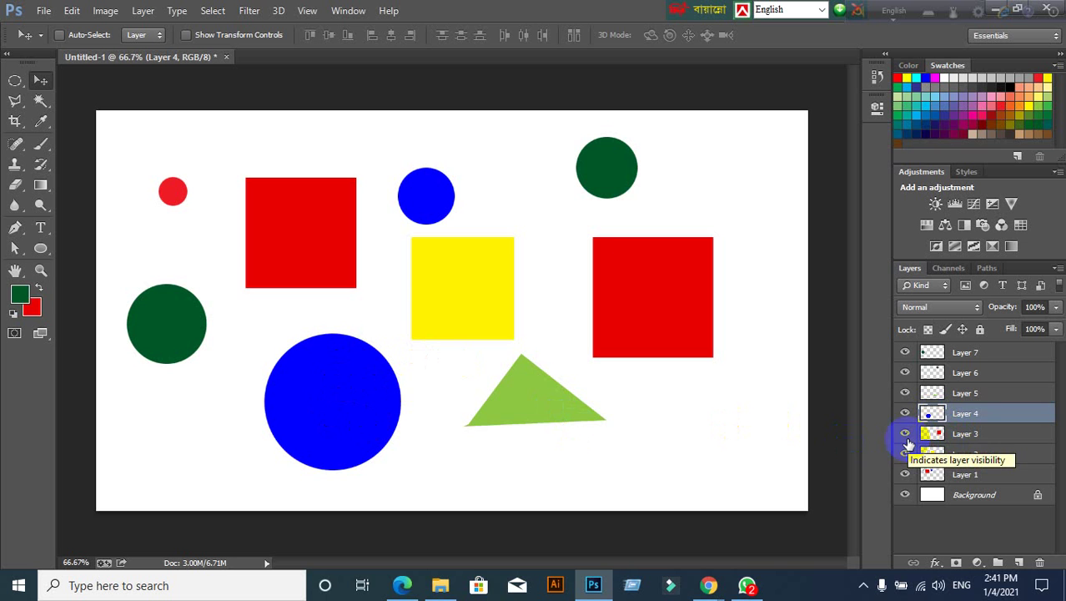
{"action": "left_click_drag", "start_coordinate": [917, 436], "coordinate": [933, 425]}
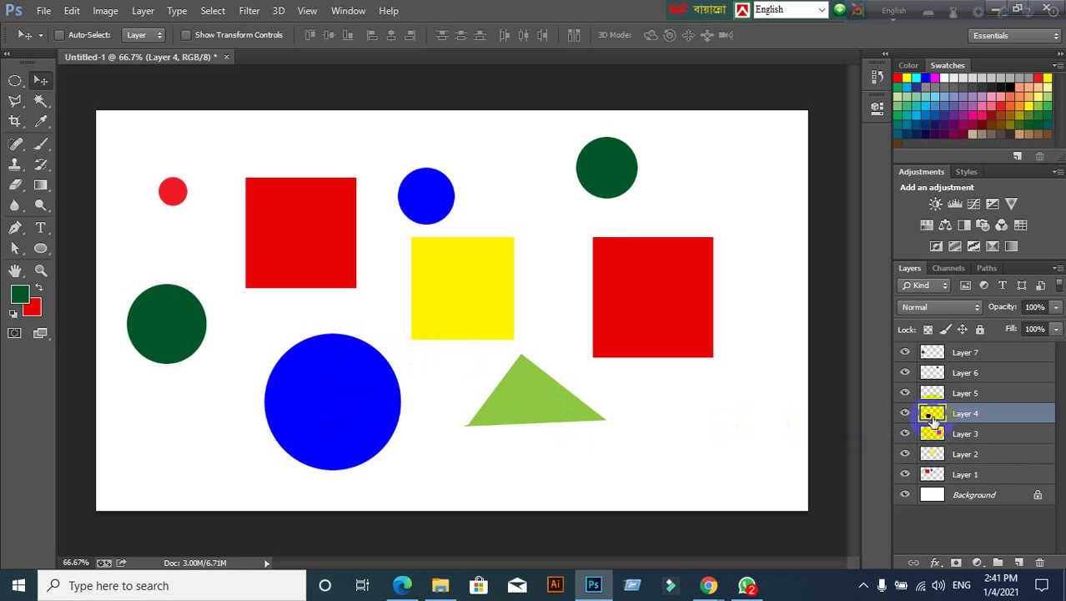
{"action": "left_click", "coordinate": [933, 413], "text": "ctrl"}
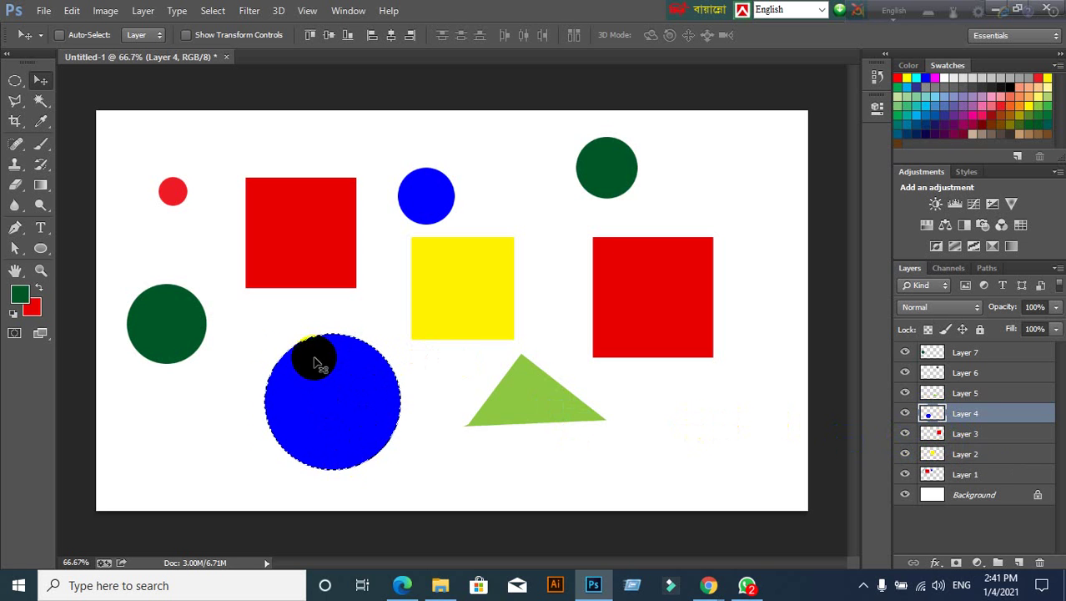
{"action": "mouse_move", "coordinate": [278, 392]}
{"action": "left_mouse_down"}
{"action": "mouse_move", "coordinate": [310, 409]}
{"action": "mouse_move", "coordinate": [321, 441]}
{"action": "mouse_move", "coordinate": [28, 306]}
{"action": "mouse_move", "coordinate": [129, 294]}
{"action": "mouse_move", "coordinate": [363, 350]}
{"action": "left_mouse_up"}
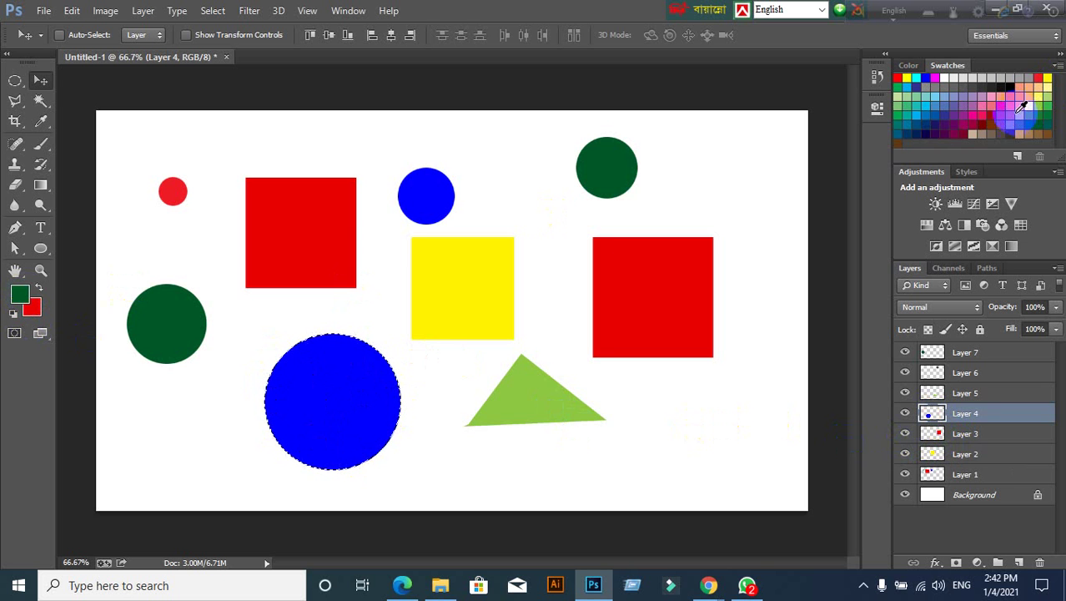
Fill the selected Layer 4 circle with an orange swatch colour and deselect
{"action": "left_click", "coordinate": [1007, 104]}
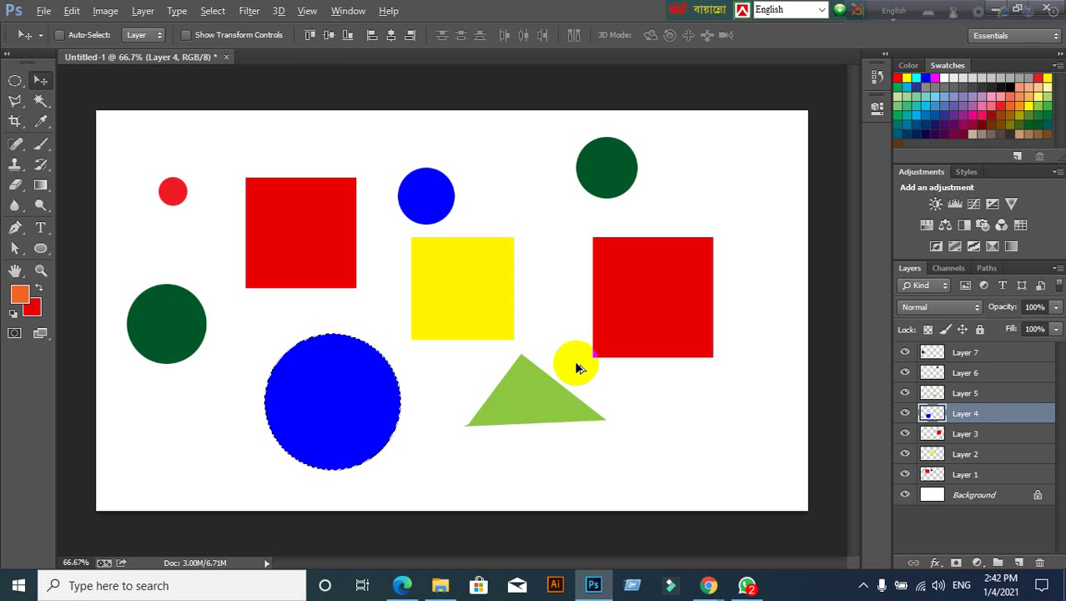
{"action": "key", "text": "alt+BackSpace"}
{"action": "left_click_drag", "start_coordinate": [576, 365], "coordinate": [360, 435]}
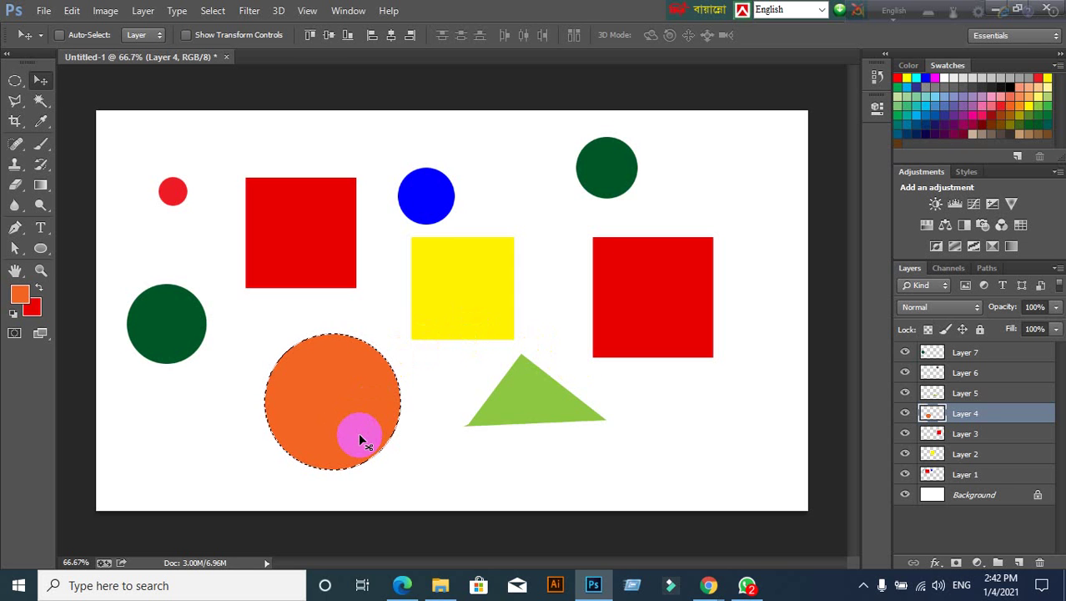
{"action": "key", "text": "ctrl+d"}
{"action": "mouse_move", "coordinate": [360, 441]}
{"action": "left_mouse_down"}
{"action": "mouse_move", "coordinate": [548, 442]}
{"action": "mouse_move", "coordinate": [528, 420]}
{"action": "mouse_move", "coordinate": [562, 405]}
{"action": "mouse_move", "coordinate": [527, 398]}
{"action": "mouse_move", "coordinate": [519, 429]}
{"action": "mouse_move", "coordinate": [517, 406]}
{"action": "left_mouse_up"}
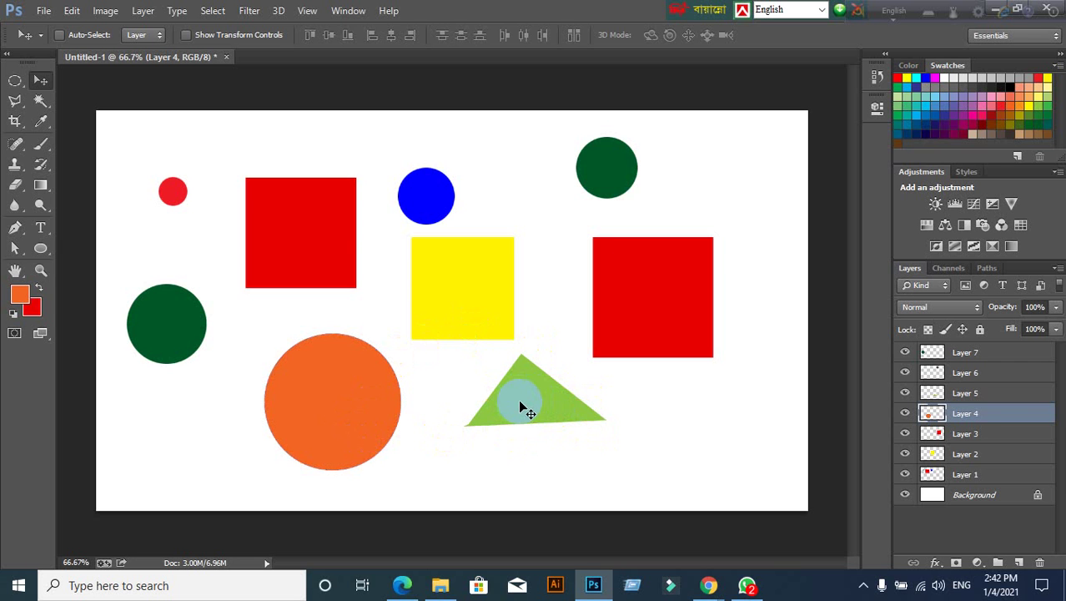
{"action": "key", "text": "alt+bracketright"}
{"action": "left_click_drag", "start_coordinate": [519, 406], "coordinate": [537, 412]}
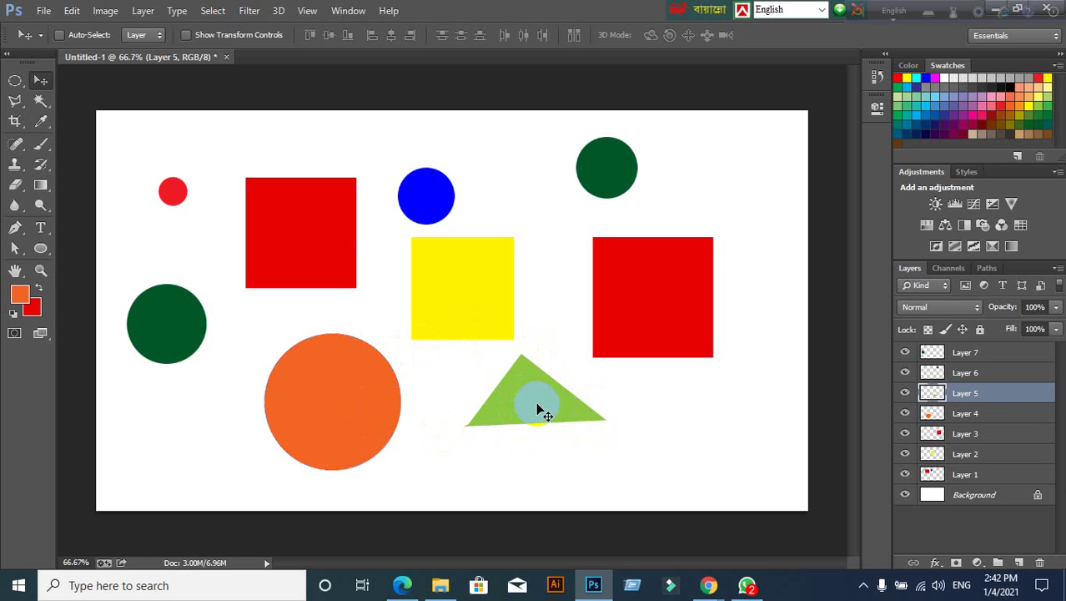
{"action": "mouse_move", "coordinate": [543, 414]}
{"action": "left_mouse_down"}
{"action": "mouse_move", "coordinate": [940, 406]}
{"action": "mouse_move", "coordinate": [922, 396]}
{"action": "left_mouse_up"}
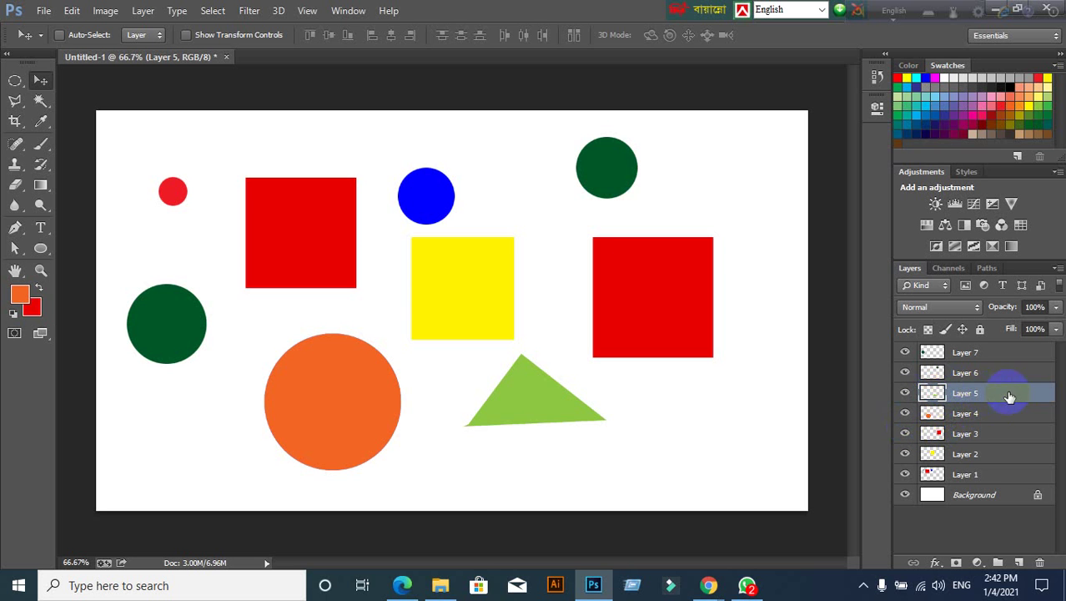
{"action": "left_click", "coordinate": [932, 392]}
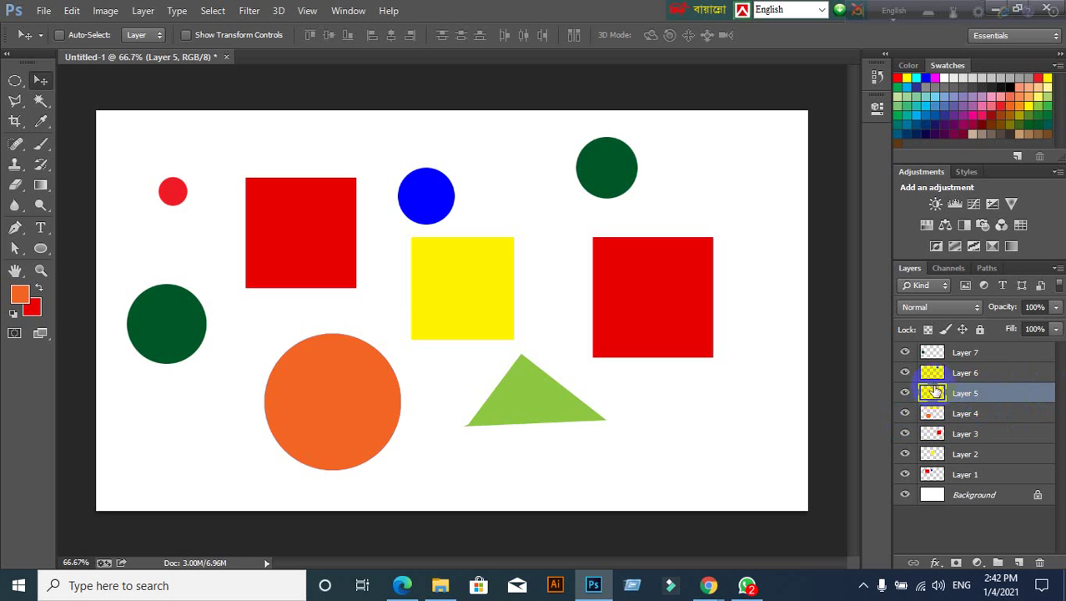
{"action": "left_click_drag", "start_coordinate": [936, 392], "coordinate": [930, 397]}
{"action": "mouse_move", "coordinate": [930, 396]}
{"action": "left_mouse_down"}
{"action": "mouse_move", "coordinate": [536, 410]}
{"action": "mouse_move", "coordinate": [522, 377]}
{"action": "left_mouse_up"}
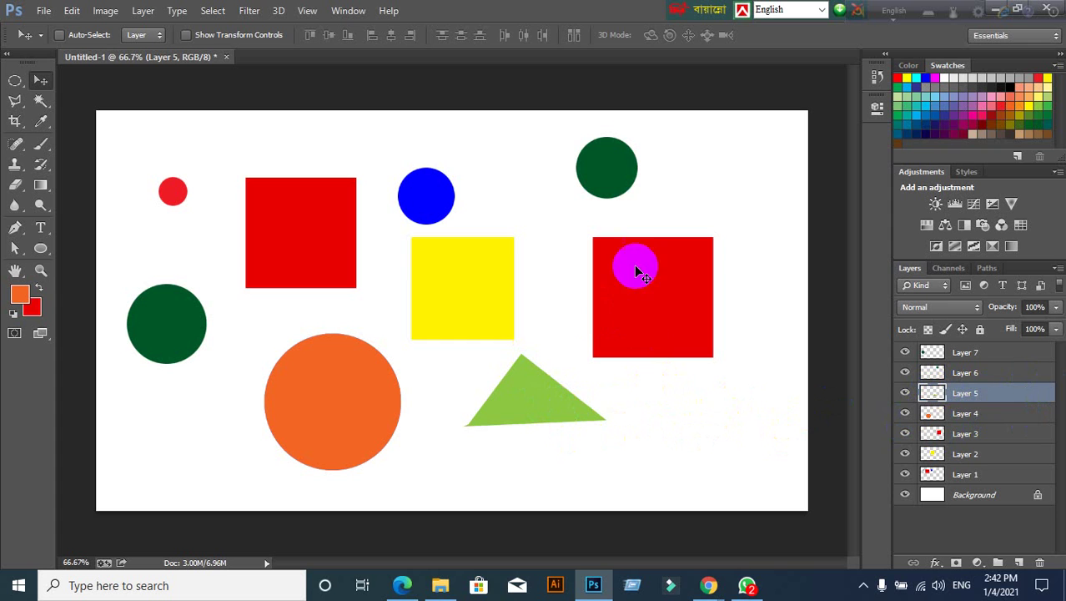
{"action": "left_click", "coordinate": [486, 289], "text": "ctrl"}
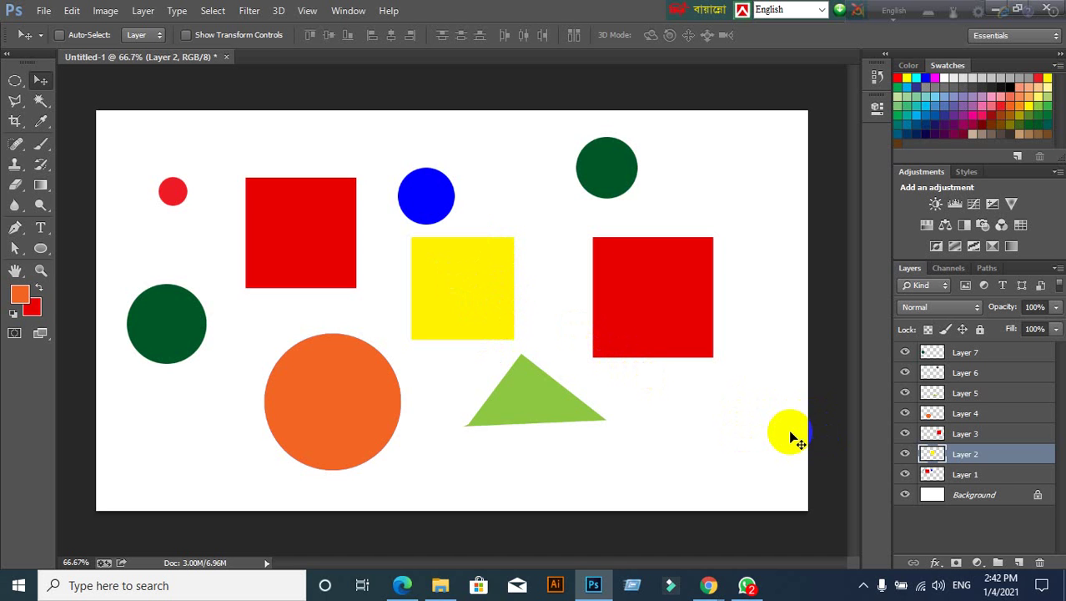
{"action": "mouse_move", "coordinate": [945, 464]}
{"action": "left_mouse_down"}
{"action": "mouse_move", "coordinate": [929, 454]}
{"action": "mouse_move", "coordinate": [955, 456]}
{"action": "mouse_move", "coordinate": [936, 460]}
{"action": "left_mouse_up"}
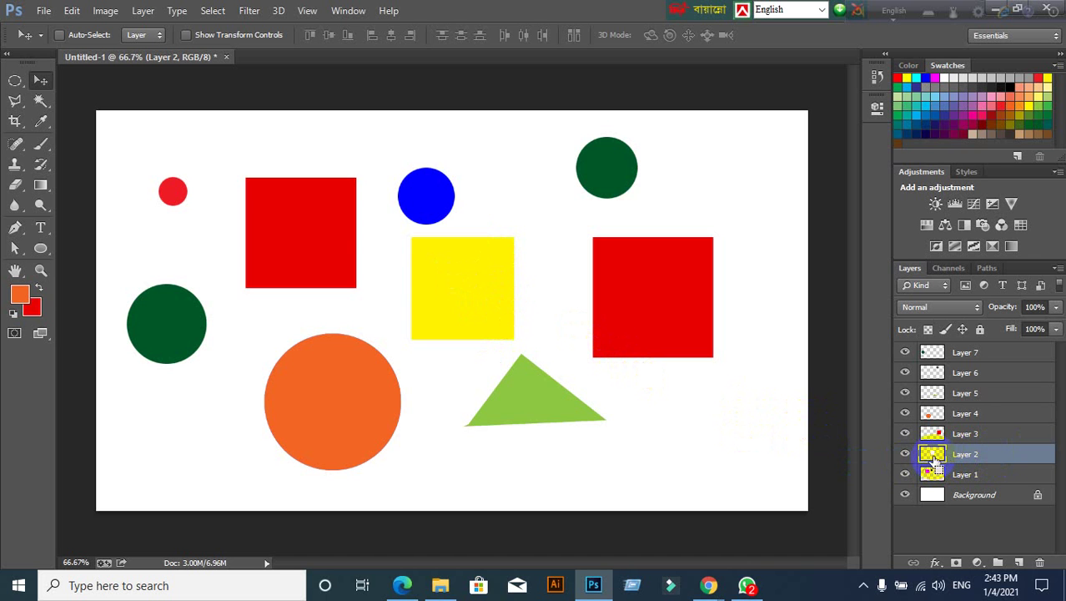
{"action": "left_click", "coordinate": [933, 456], "text": "ctrl"}
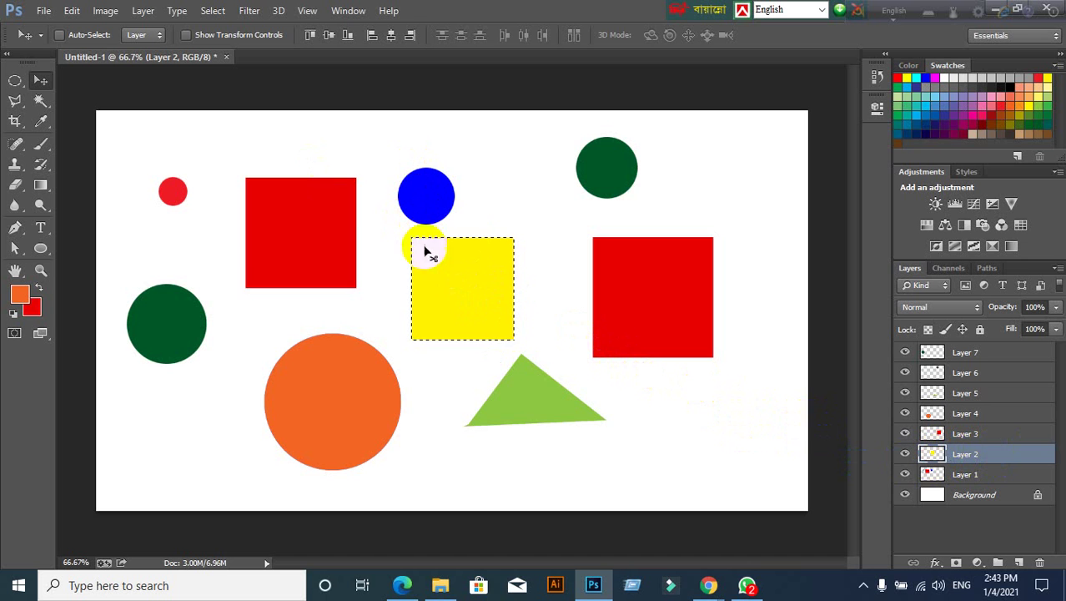
{"action": "left_click_drag", "start_coordinate": [354, 280], "coordinate": [363, 281]}
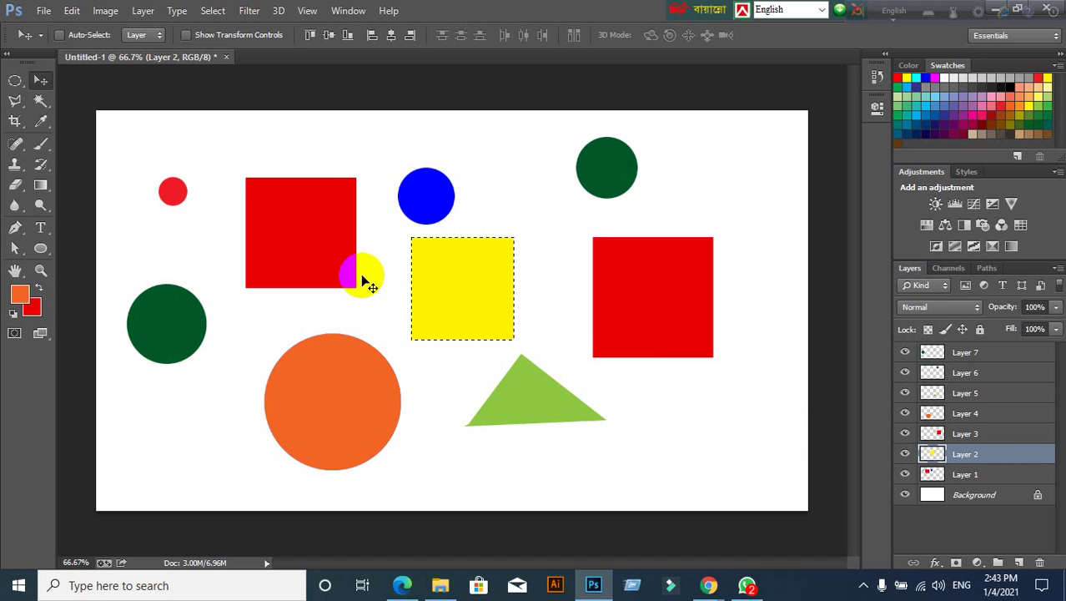
{"action": "key", "text": "alt+BackSpace"}
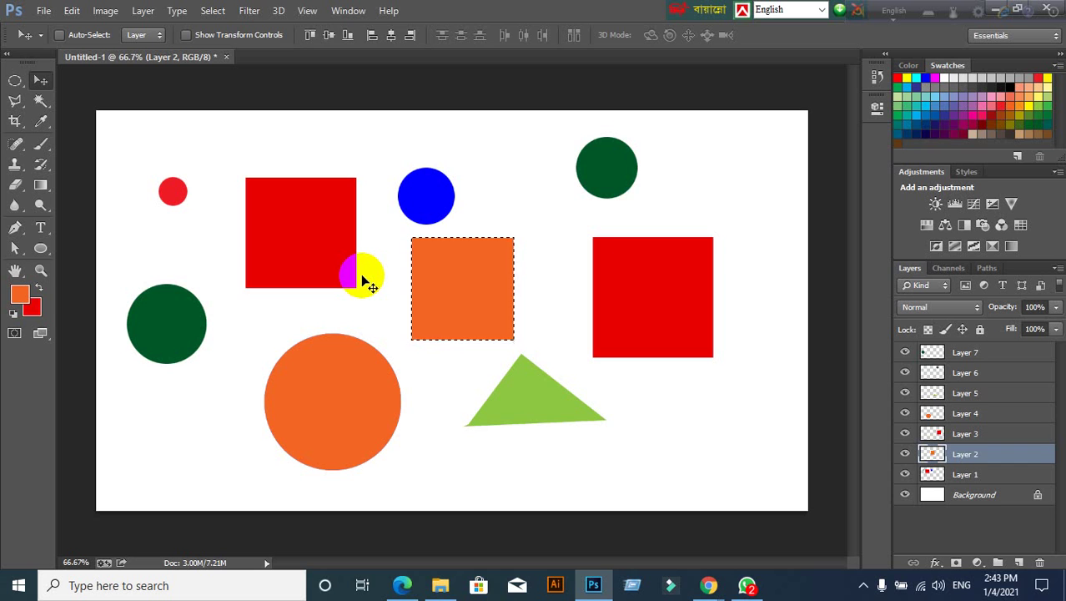
{"action": "key", "text": "ctrl+d"}
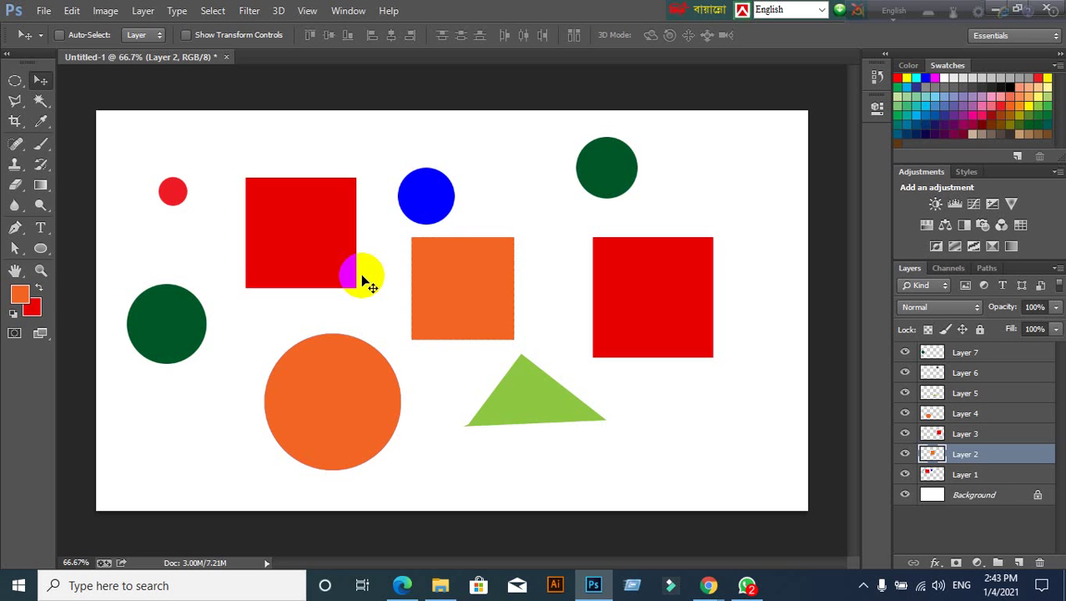
{"action": "left_click_drag", "start_coordinate": [361, 275], "coordinate": [428, 359]}
{"action": "left_click", "coordinate": [324, 412], "text": "ctrl"}
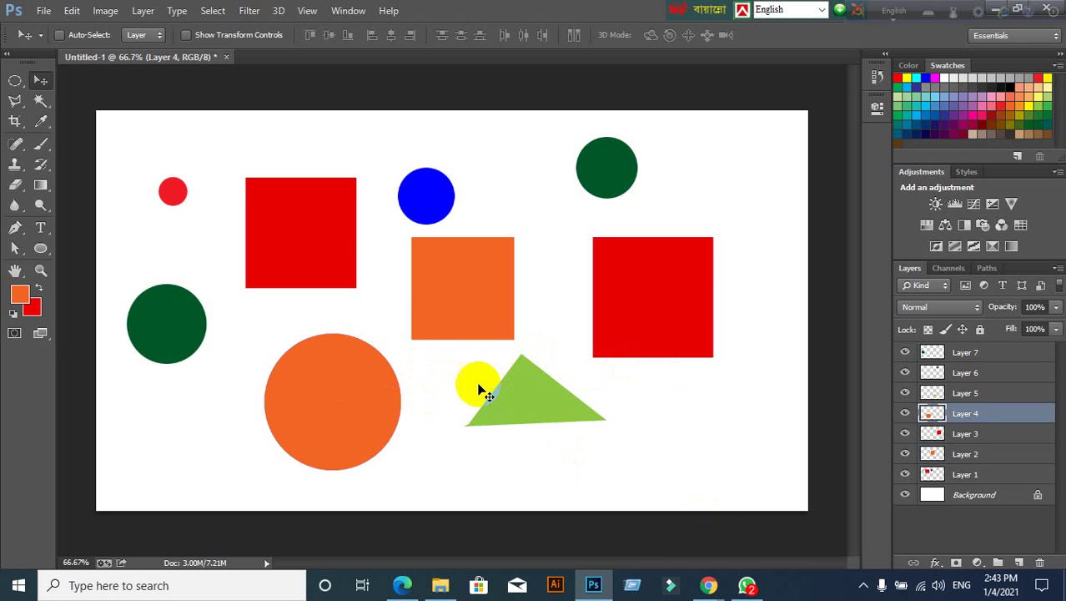
{"action": "left_click", "coordinate": [682, 300], "text": "ctrl"}
{"action": "left_click", "coordinate": [493, 339], "text": "ctrl"}
{"action": "left_click", "coordinate": [606, 239], "text": "ctrl"}
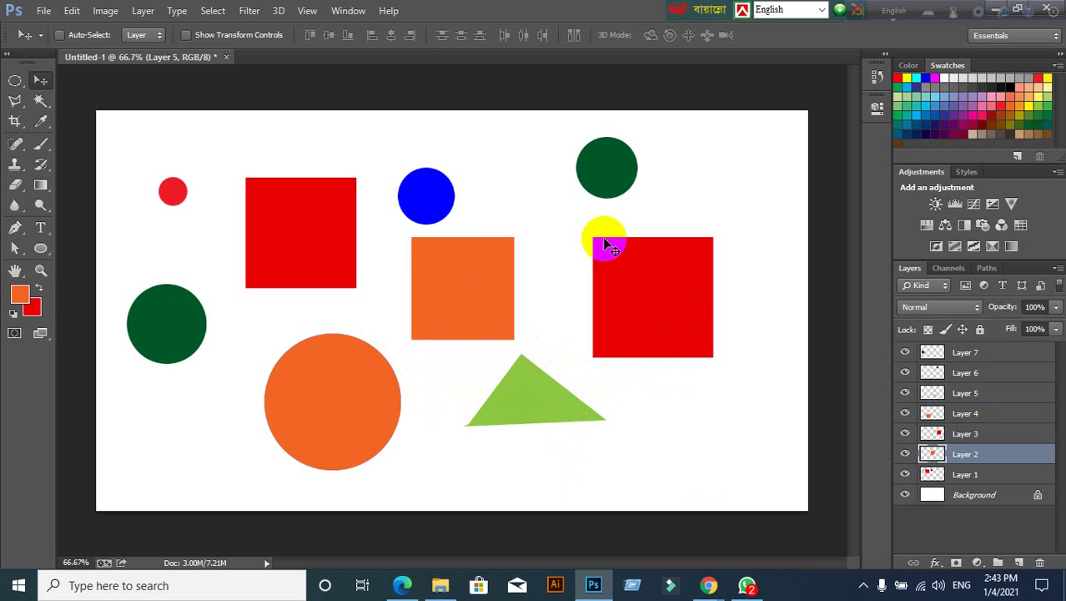
{"action": "left_click", "coordinate": [614, 173], "text": "ctrl"}
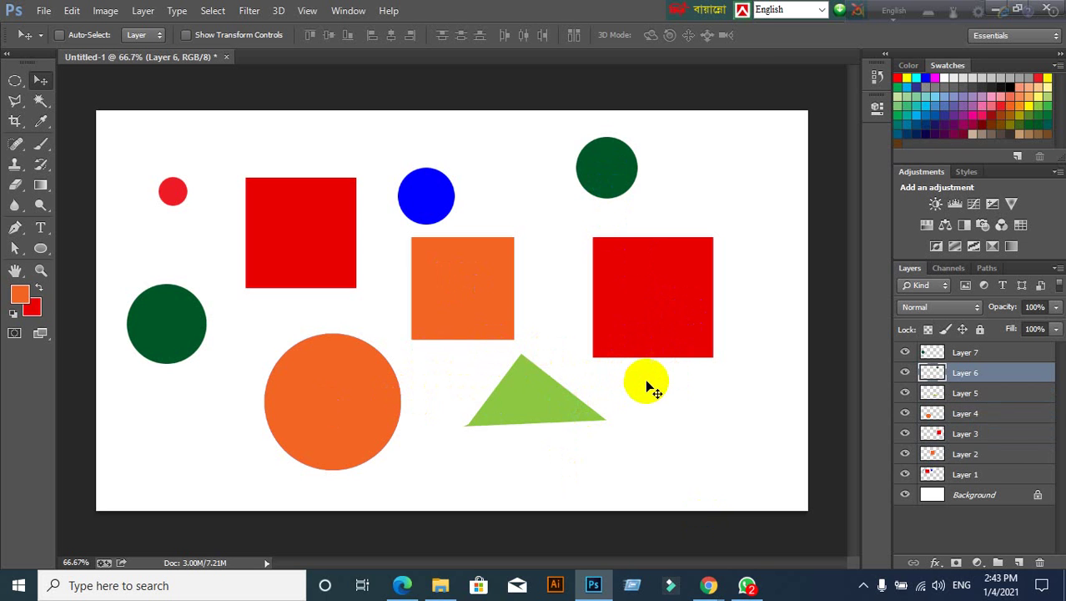
{"action": "right_click", "coordinate": [514, 398]}
{"action": "left_click", "coordinate": [561, 408]}
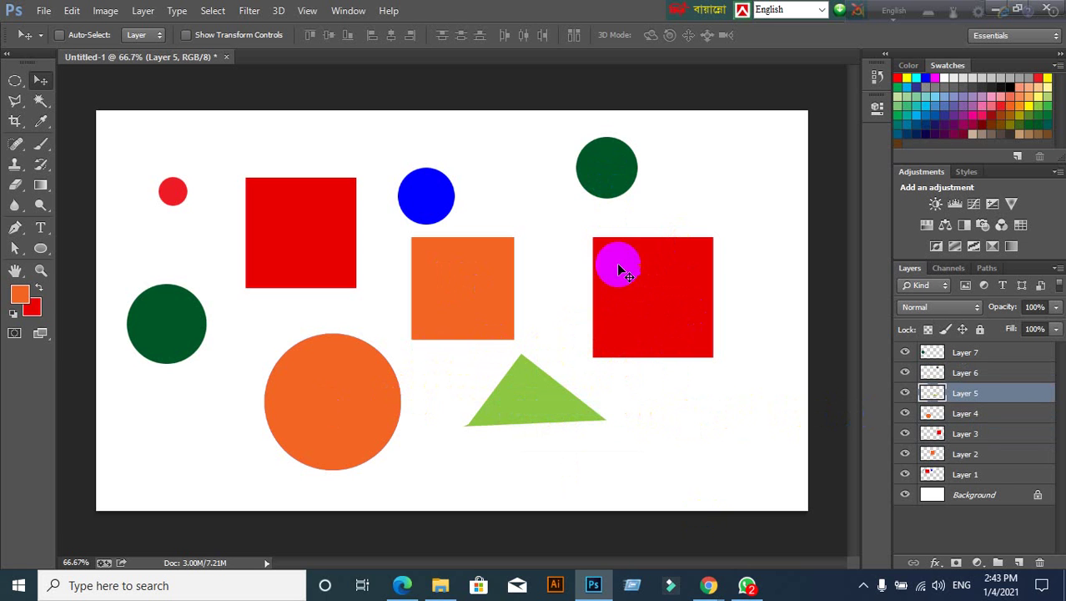
{"action": "mouse_move", "coordinate": [600, 193]}
{"action": "left_mouse_down"}
{"action": "mouse_move", "coordinate": [613, 179]}
{"action": "mouse_move", "coordinate": [522, 434]}
{"action": "left_mouse_up"}
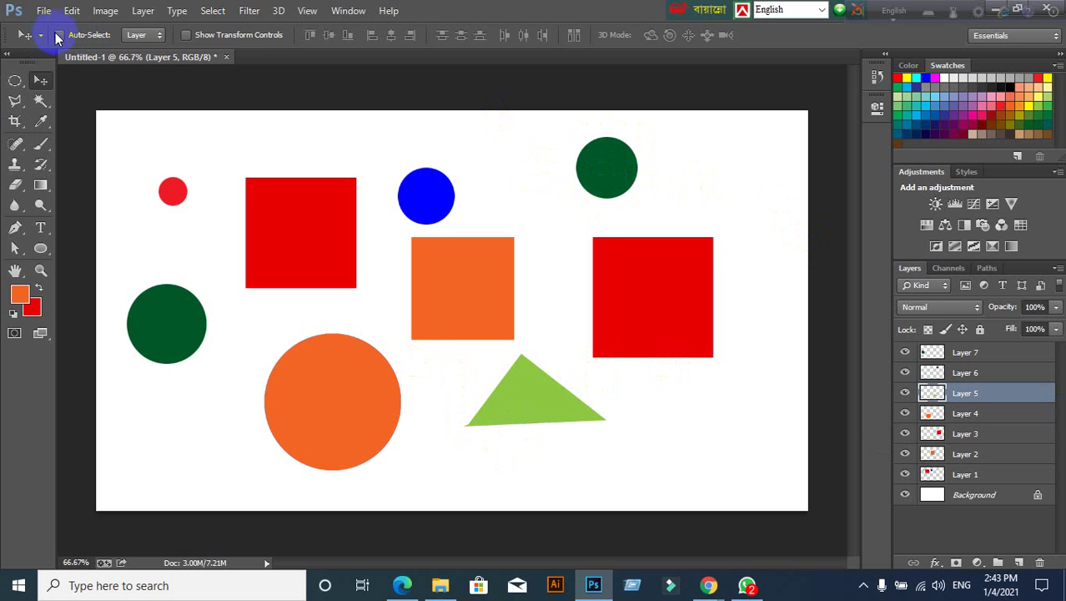
{"action": "mouse_move", "coordinate": [521, 434]}
{"action": "left_mouse_down"}
{"action": "mouse_move", "coordinate": [542, 424]}
{"action": "mouse_move", "coordinate": [491, 457]}
{"action": "mouse_move", "coordinate": [395, 416]}
{"action": "mouse_move", "coordinate": [474, 400]}
{"action": "mouse_move", "coordinate": [386, 351]}
{"action": "mouse_move", "coordinate": [357, 428]}
{"action": "mouse_move", "coordinate": [150, 328]}
{"action": "mouse_move", "coordinate": [438, 343]}
{"action": "mouse_move", "coordinate": [397, 405]}
{"action": "mouse_move", "coordinate": [338, 429]}
{"action": "mouse_move", "coordinate": [508, 477]}
{"action": "mouse_move", "coordinate": [538, 386]}
{"action": "mouse_move", "coordinate": [638, 295]}
{"action": "mouse_move", "coordinate": [654, 302]}
{"action": "mouse_move", "coordinate": [628, 287]}
{"action": "left_mouse_up"}
{"action": "left_click", "coordinate": [165, 334], "text": "ctrl"}
{"action": "right_click", "coordinate": [537, 386]}
{"action": "left_click", "coordinate": [573, 401]}
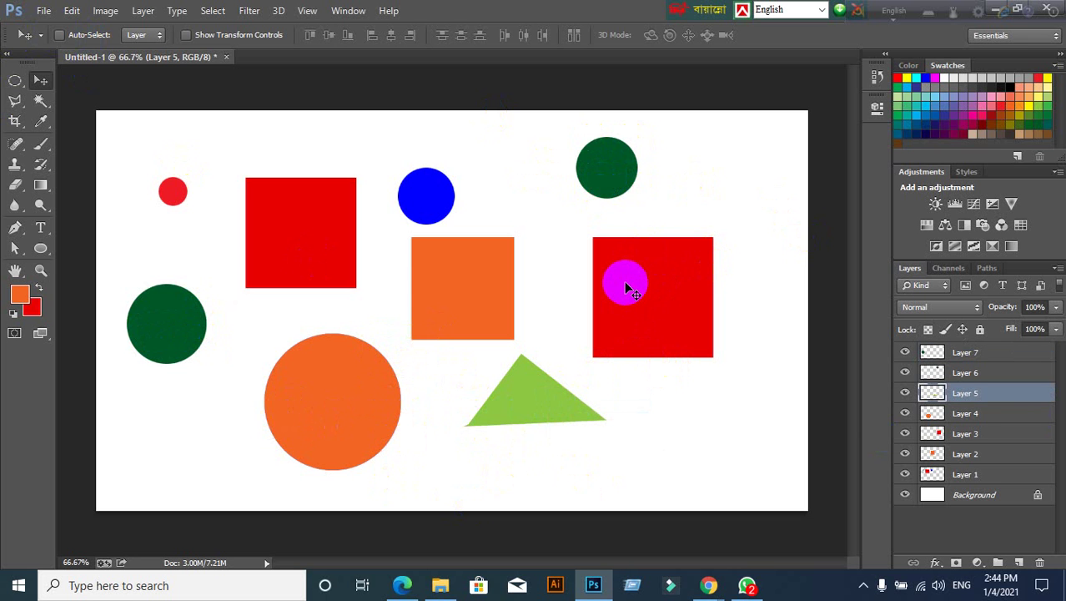
{"action": "right_click", "coordinate": [628, 289]}
{"action": "left_click", "coordinate": [661, 291]}
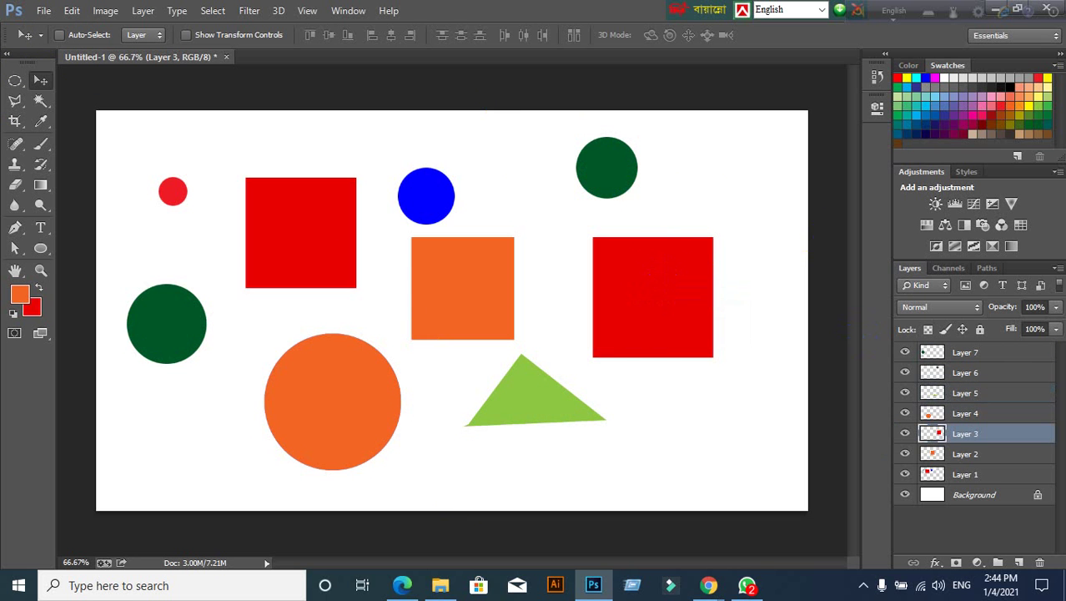
{"action": "left_click_drag", "start_coordinate": [578, 401], "coordinate": [546, 192]}
{"action": "left_click_drag", "start_coordinate": [617, 176], "coordinate": [606, 157]}
{"action": "right_click", "coordinate": [605, 156]}
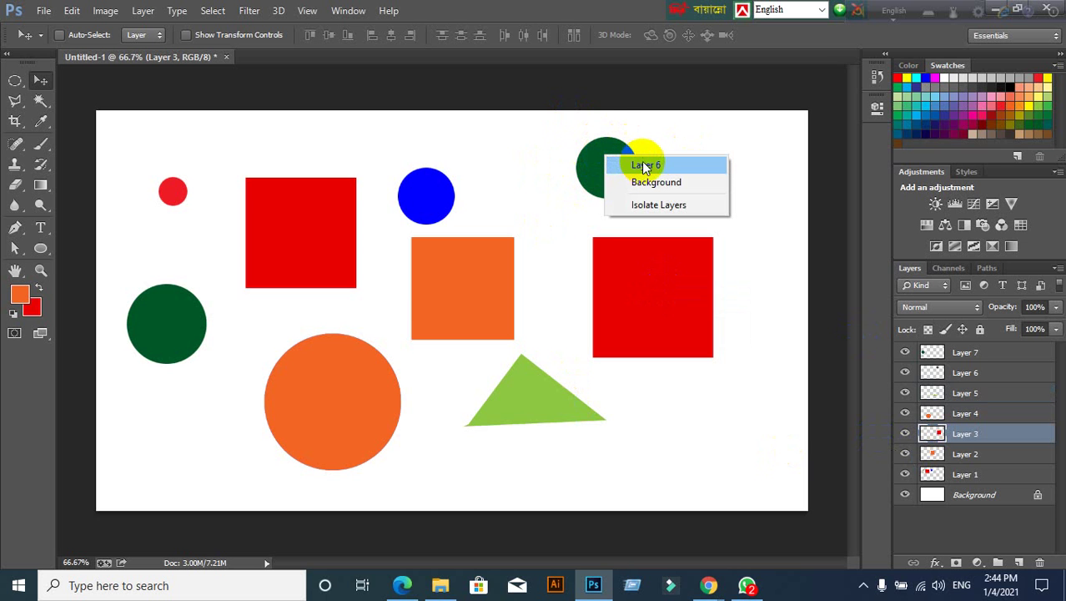
{"action": "left_click", "coordinate": [644, 166]}
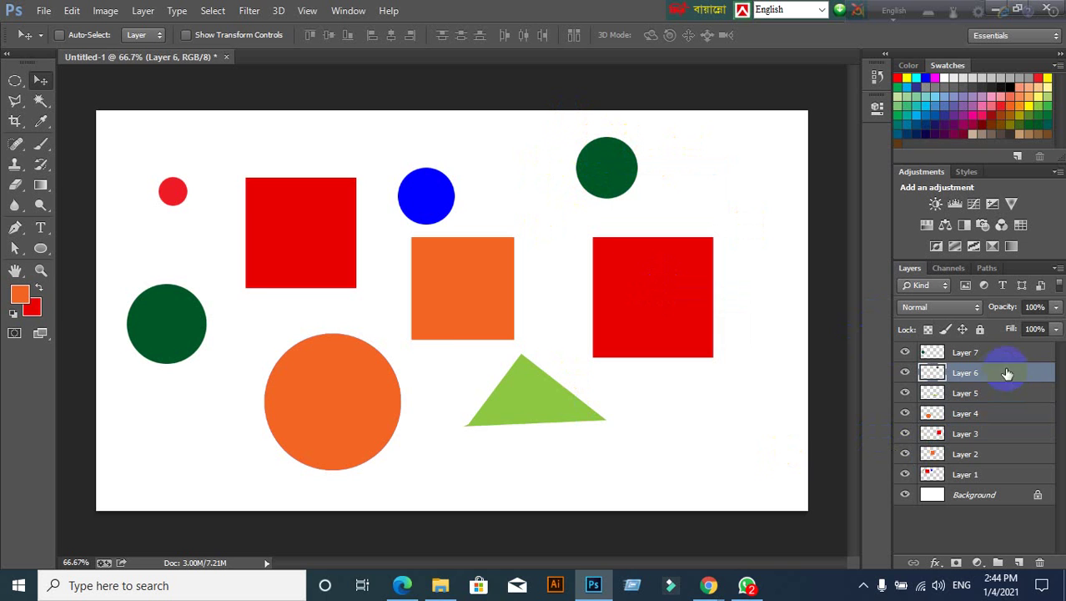
{"action": "right_click", "coordinate": [302, 218]}
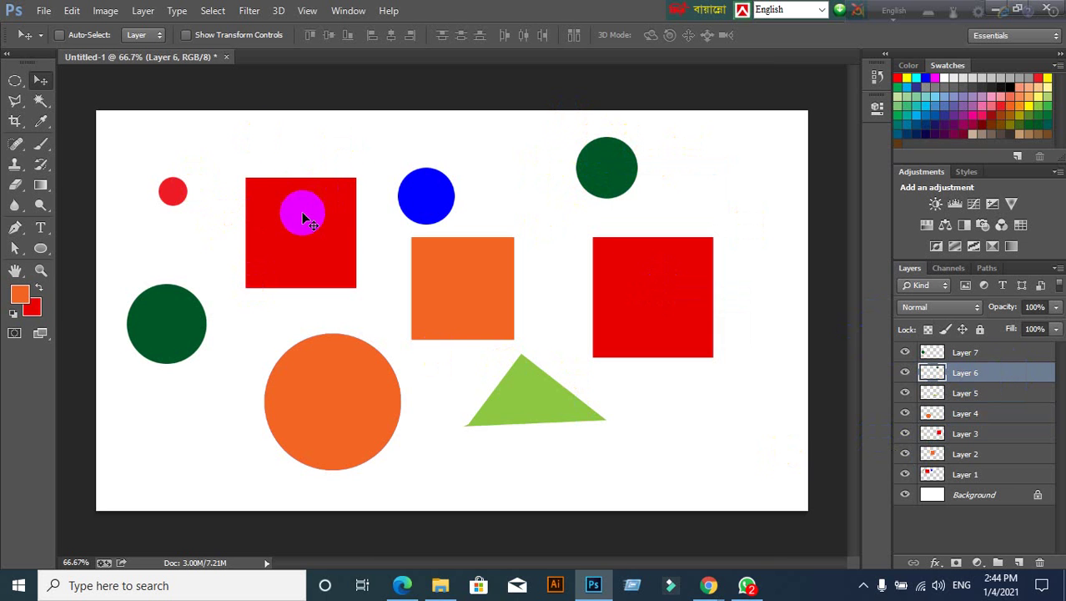
{"action": "left_click_drag", "start_coordinate": [303, 216], "coordinate": [290, 209]}
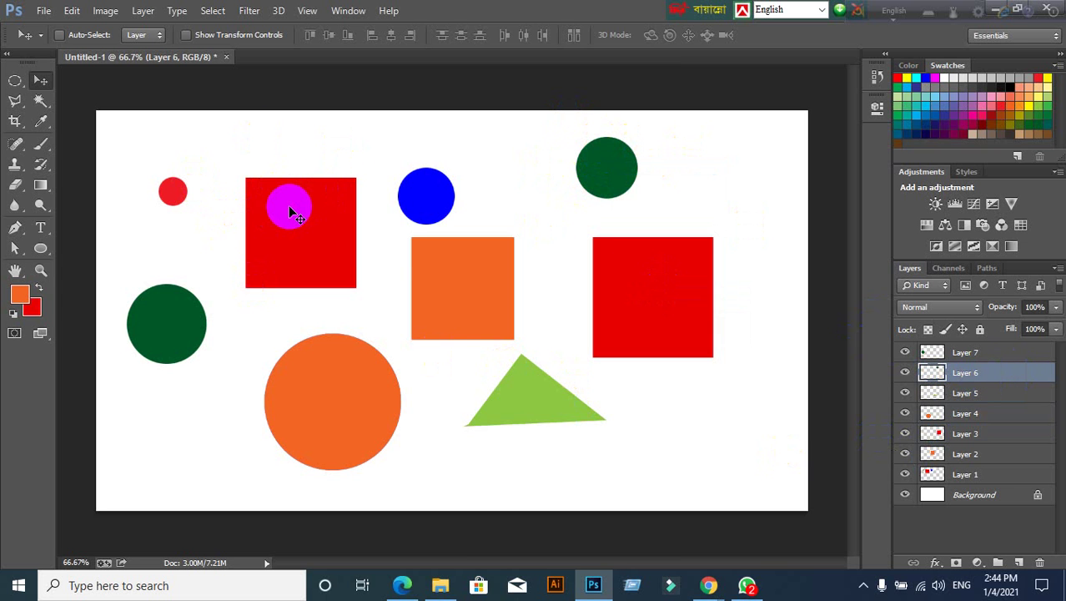
{"action": "left_click", "coordinate": [321, 218]}
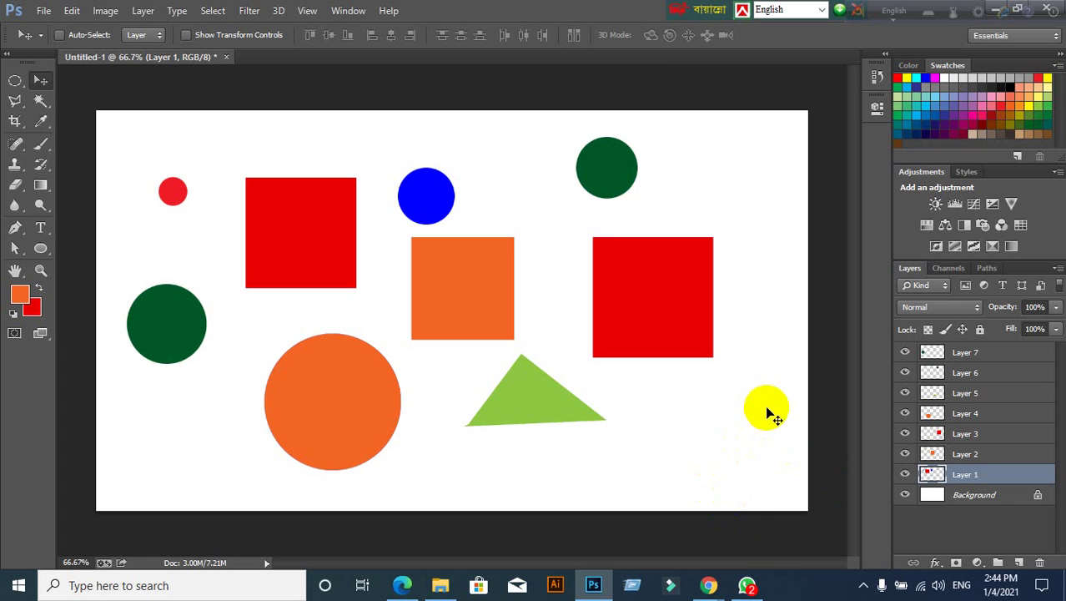
Select Layers 1 through 7 and delete them, confirming with Yes
{"action": "left_click_drag", "start_coordinate": [707, 487], "coordinate": [766, 408]}
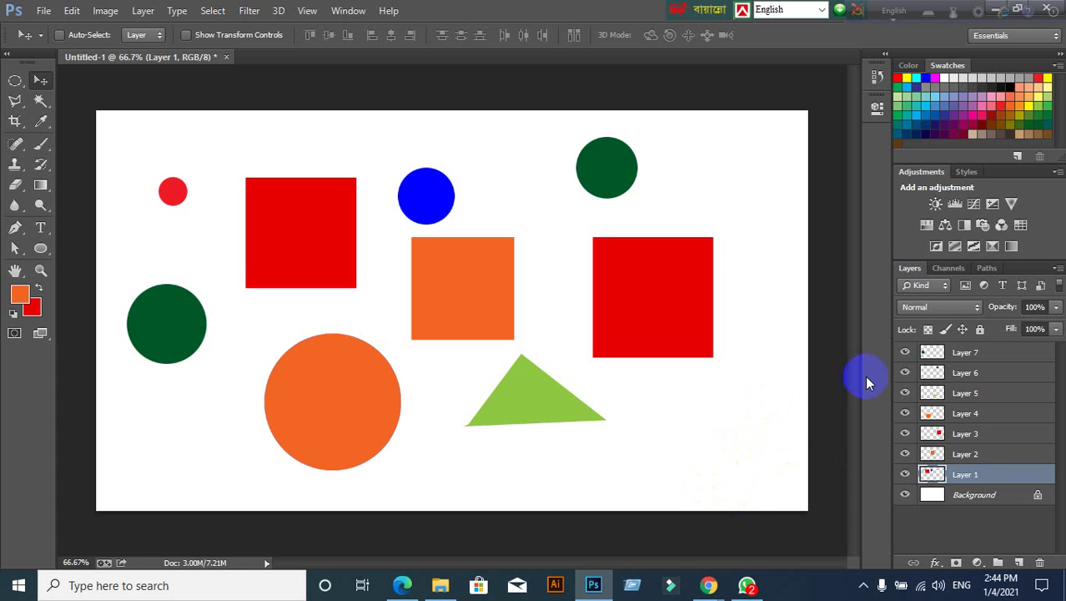
{"action": "left_click", "coordinate": [963, 353], "text": "shift"}
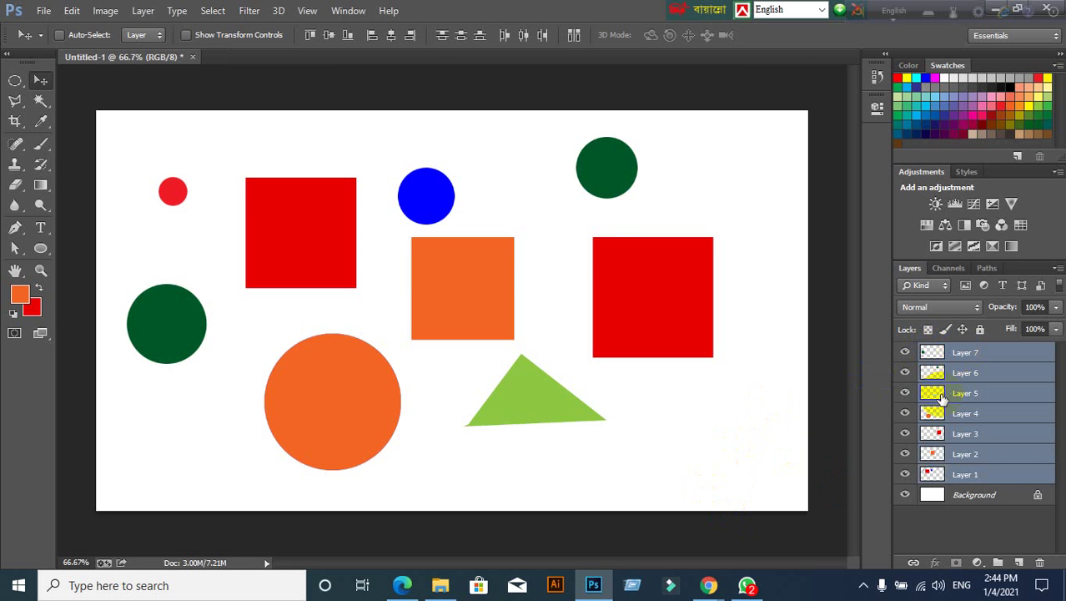
{"action": "left_click", "coordinate": [1039, 564]}
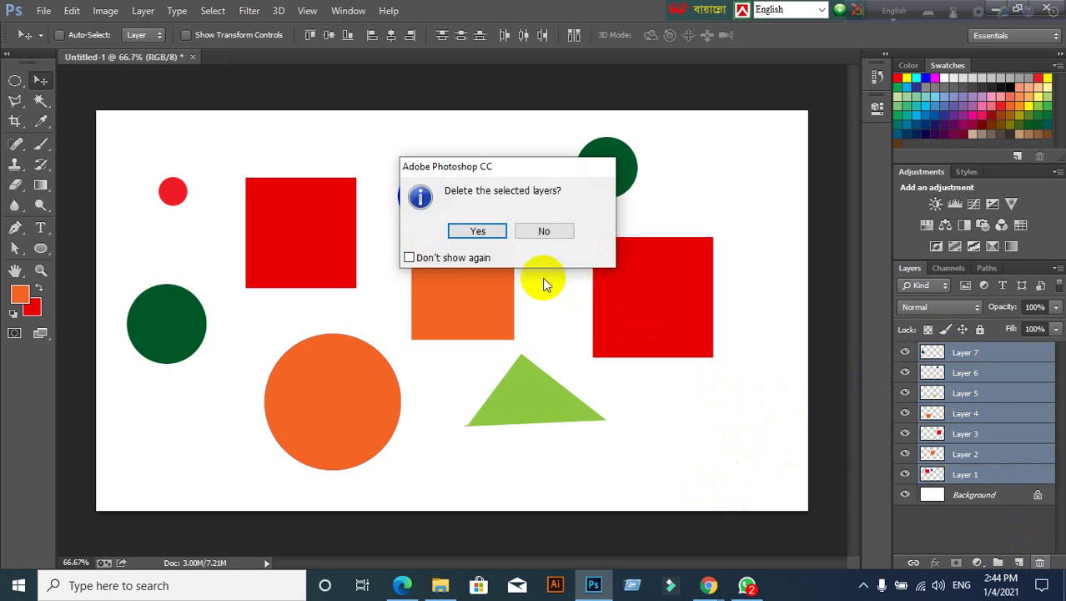
{"action": "left_click", "coordinate": [469, 232]}
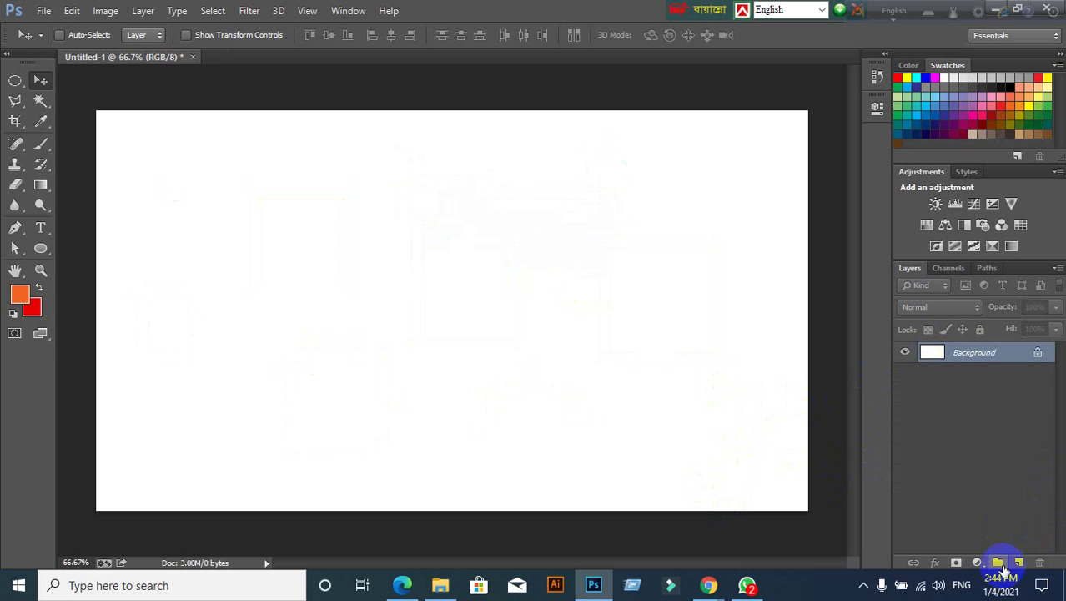
On a new Layer 1, draw an orange circle, move it left, and add empty Layer 2
{"action": "left_click", "coordinate": [1020, 562]}
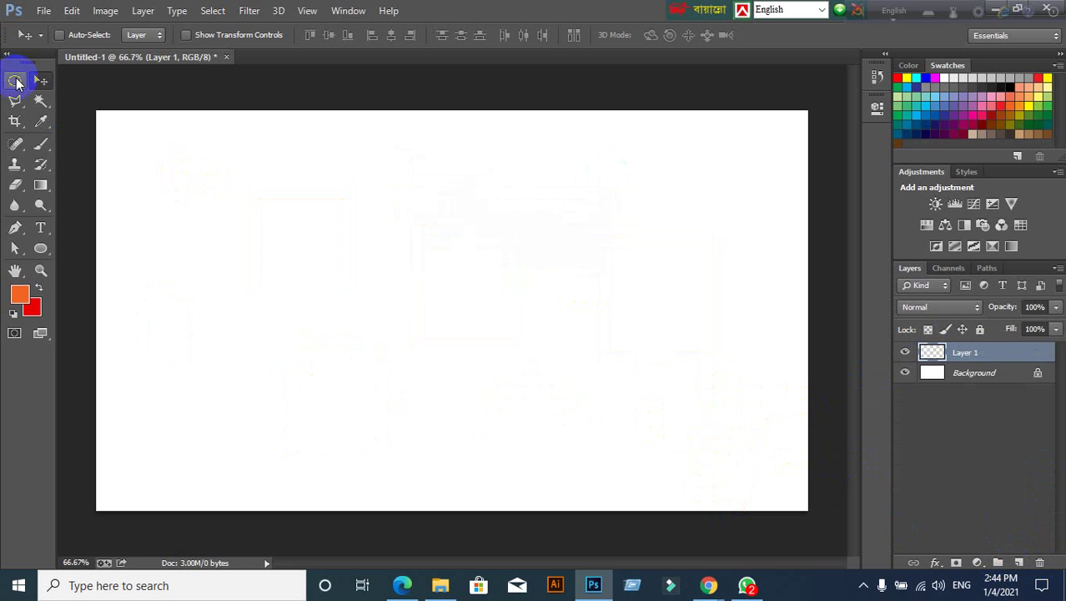
{"action": "left_click", "coordinate": [15, 80]}
{"action": "left_click_drag", "start_coordinate": [322, 195], "coordinate": [505, 374]}
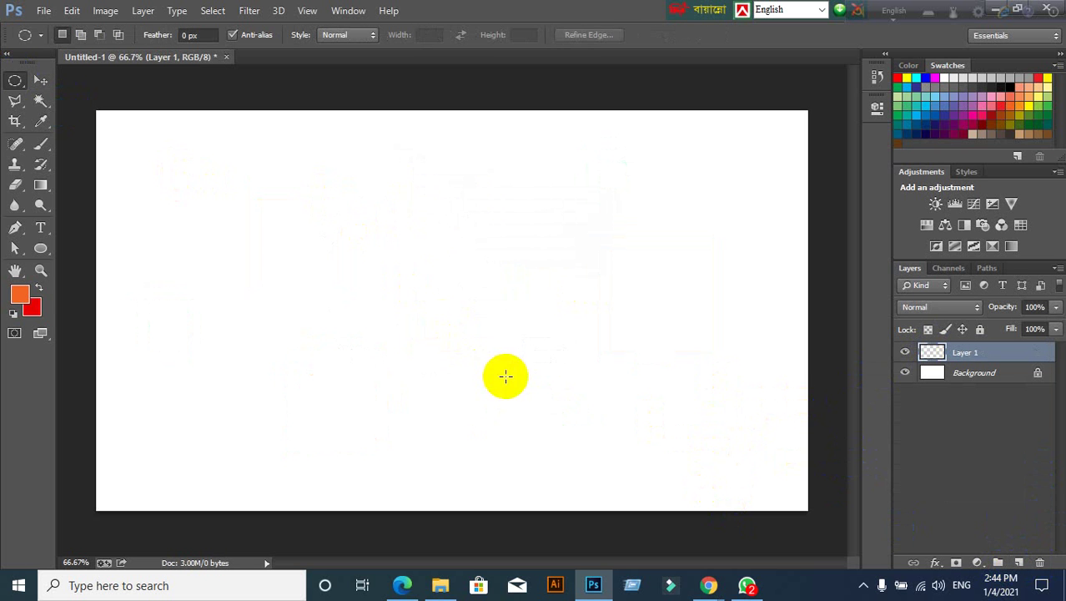
{"action": "key", "text": "alt+BackSpace"}
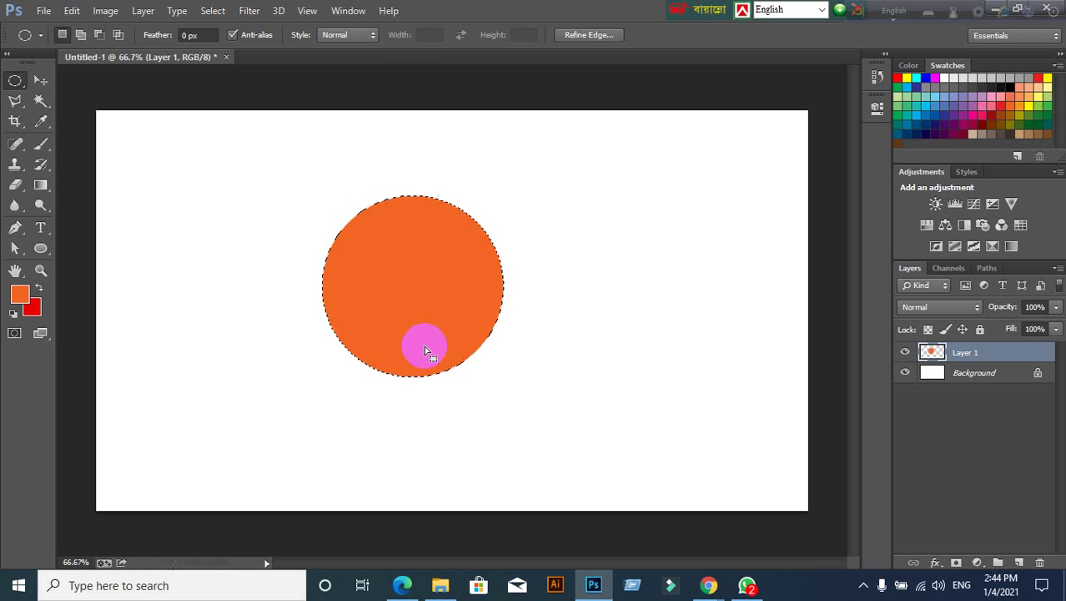
{"action": "left_click", "coordinate": [423, 343]}
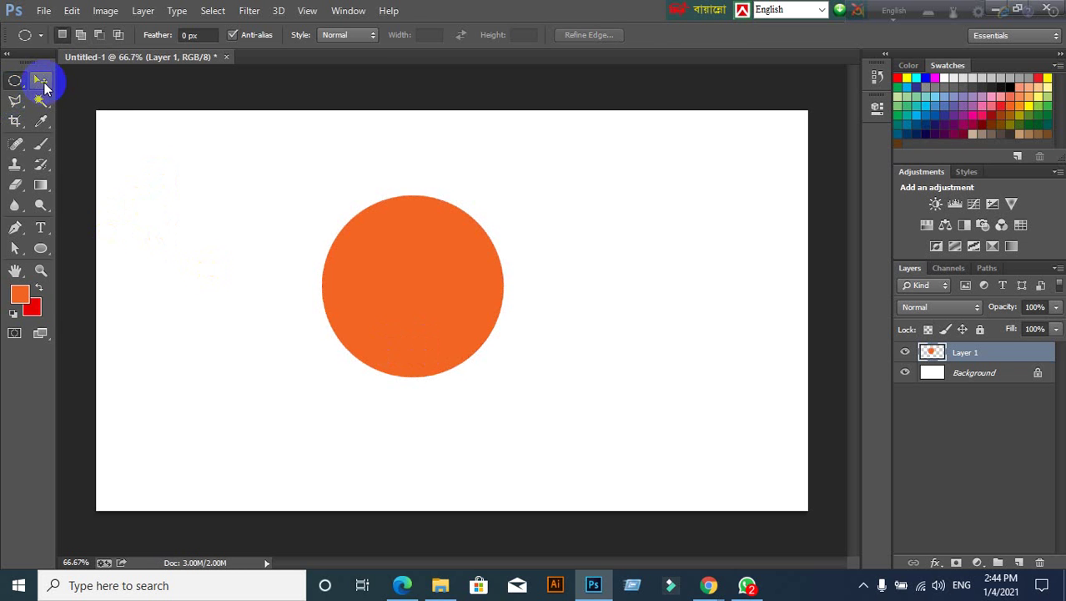
{"action": "left_click", "coordinate": [40, 80]}
{"action": "left_click_drag", "start_coordinate": [443, 318], "coordinate": [280, 313]}
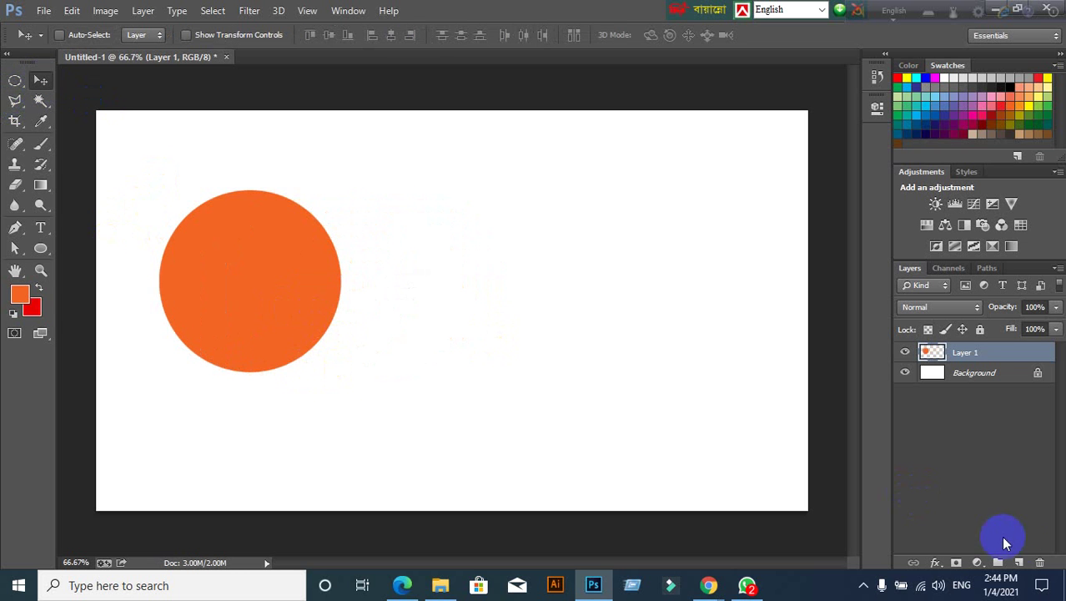
{"action": "left_click", "coordinate": [1019, 563]}
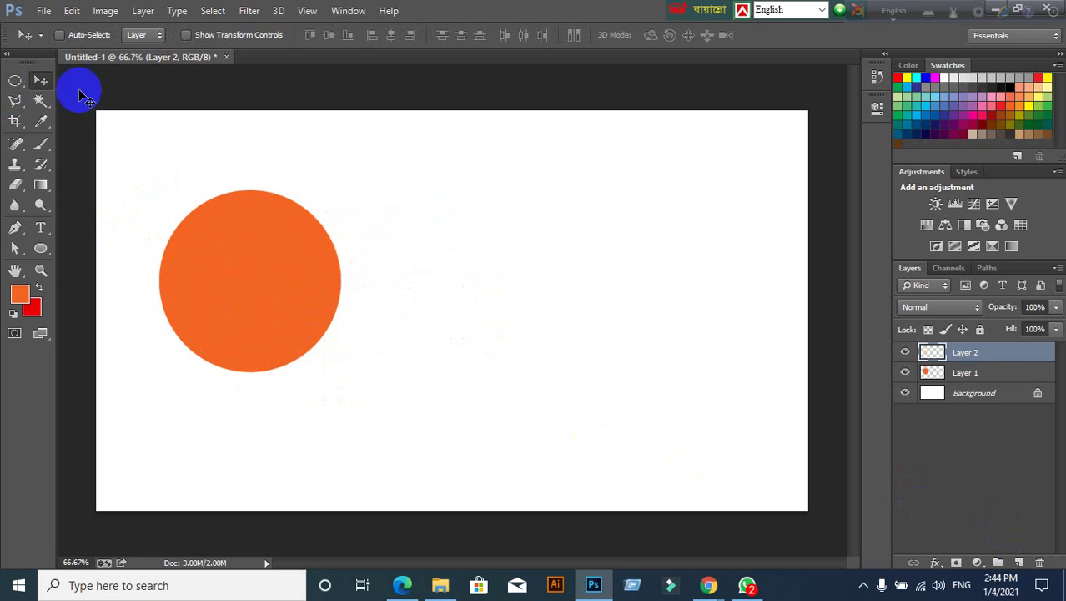
Select a square area right of the orange circle and set the foreground colour to vivid blue
{"action": "right_click", "coordinate": [15, 80]}
{"action": "left_click", "coordinate": [75, 78]}
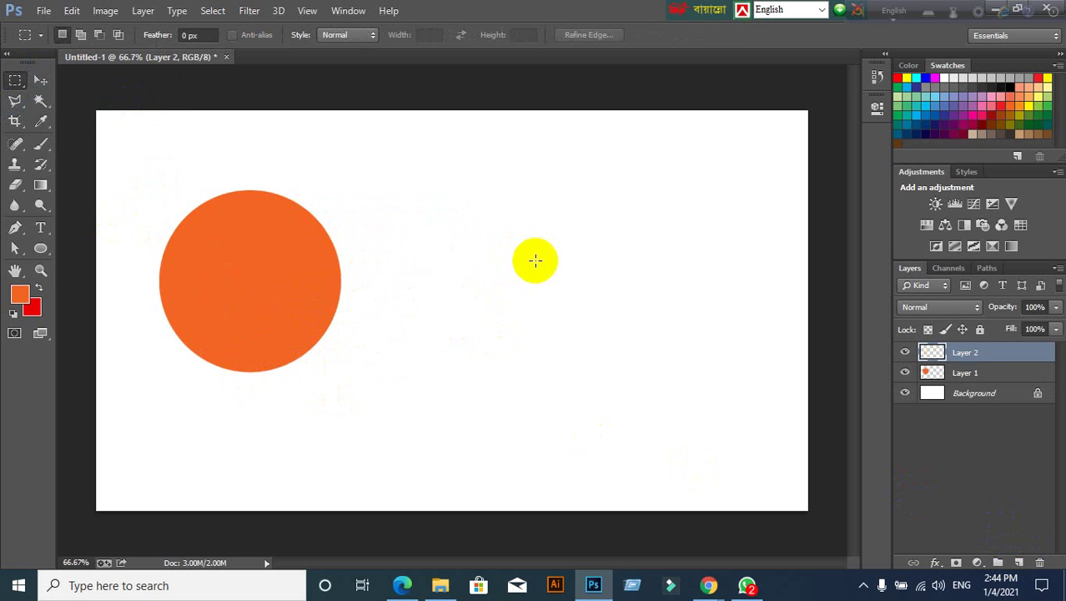
{"action": "left_click_drag", "start_coordinate": [456, 213], "coordinate": [597, 355]}
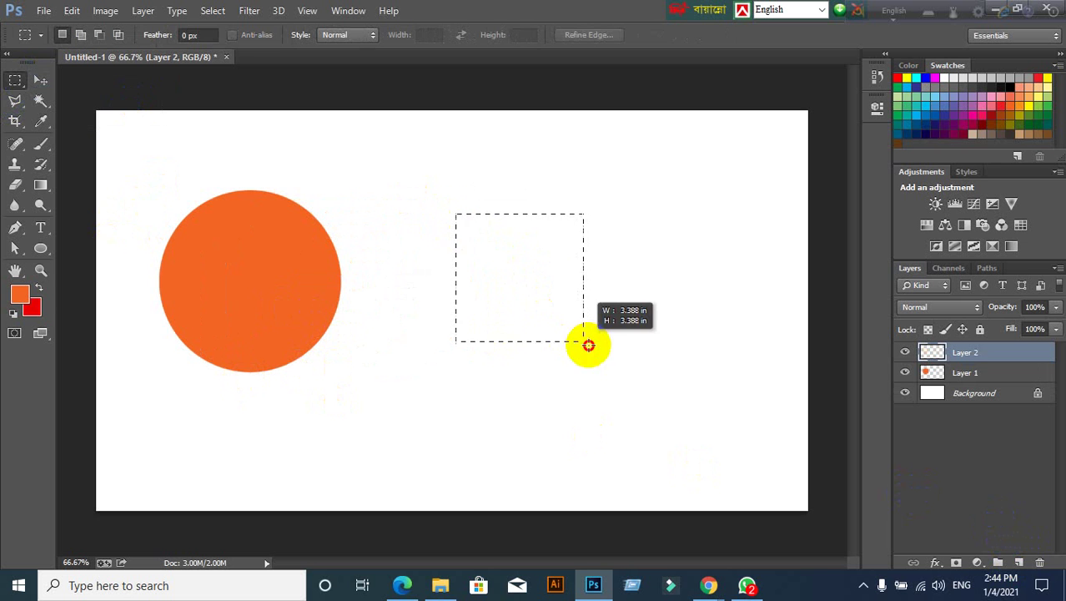
{"action": "left_click", "coordinate": [20, 293]}
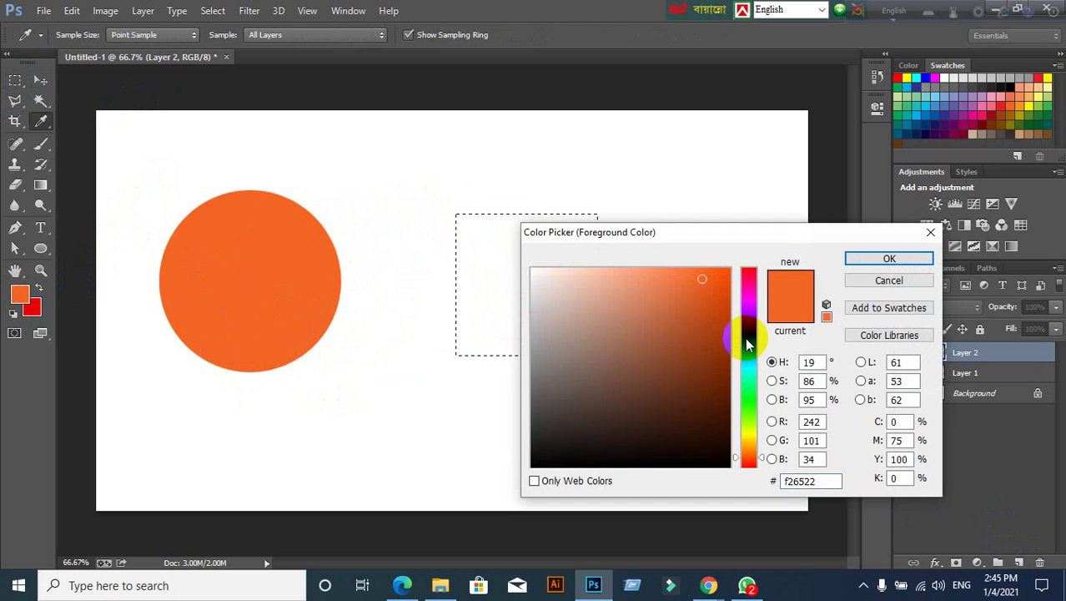
{"action": "left_click", "coordinate": [741, 337]}
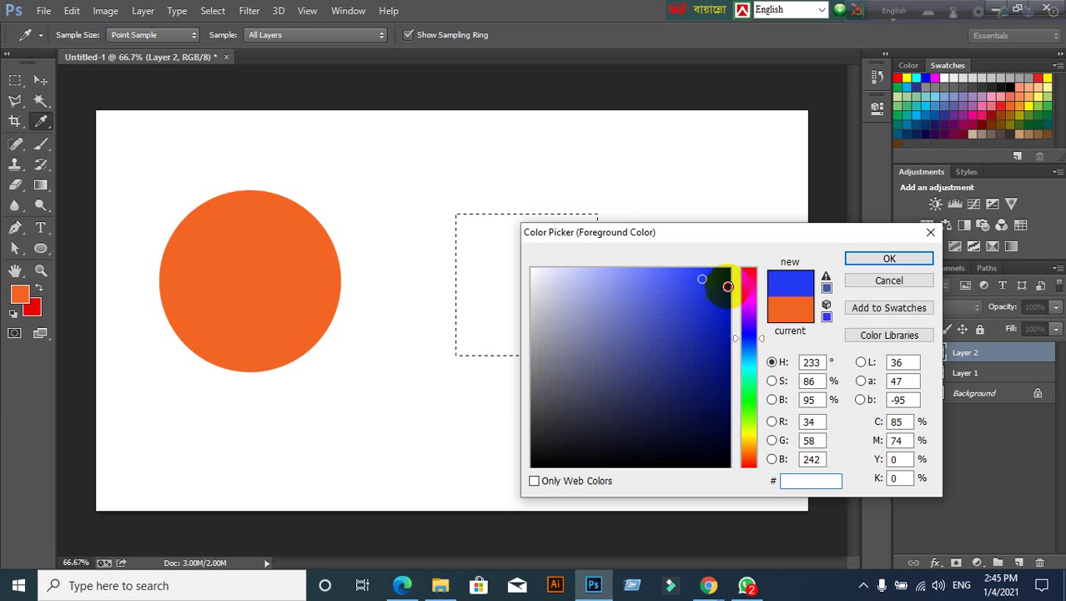
{"action": "left_click_drag", "start_coordinate": [721, 281], "coordinate": [740, 265]}
{"action": "left_click", "coordinate": [886, 260]}
{"action": "key", "text": "m"}
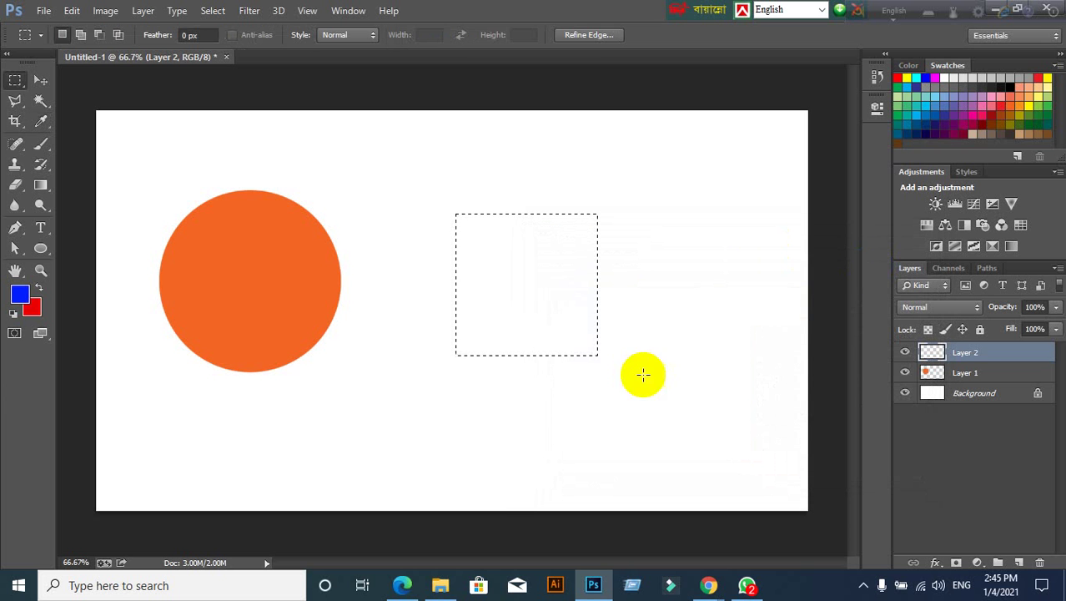
Fill the square selection with blue, deselect, and nudge the square slightly right
{"action": "key", "text": "alt+BackSpace"}
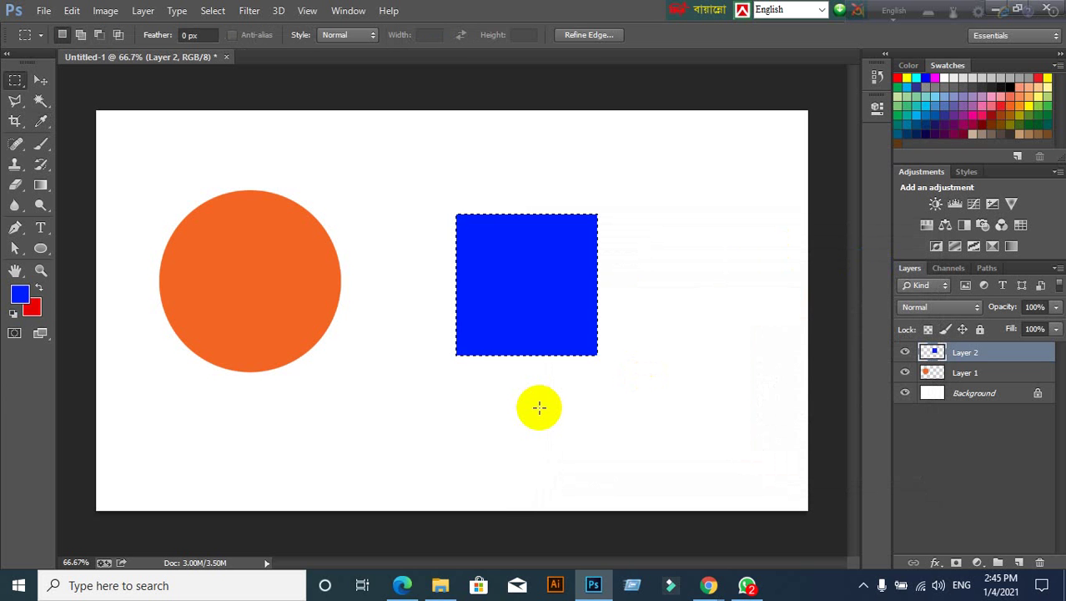
{"action": "key", "text": "ctrl+d"}
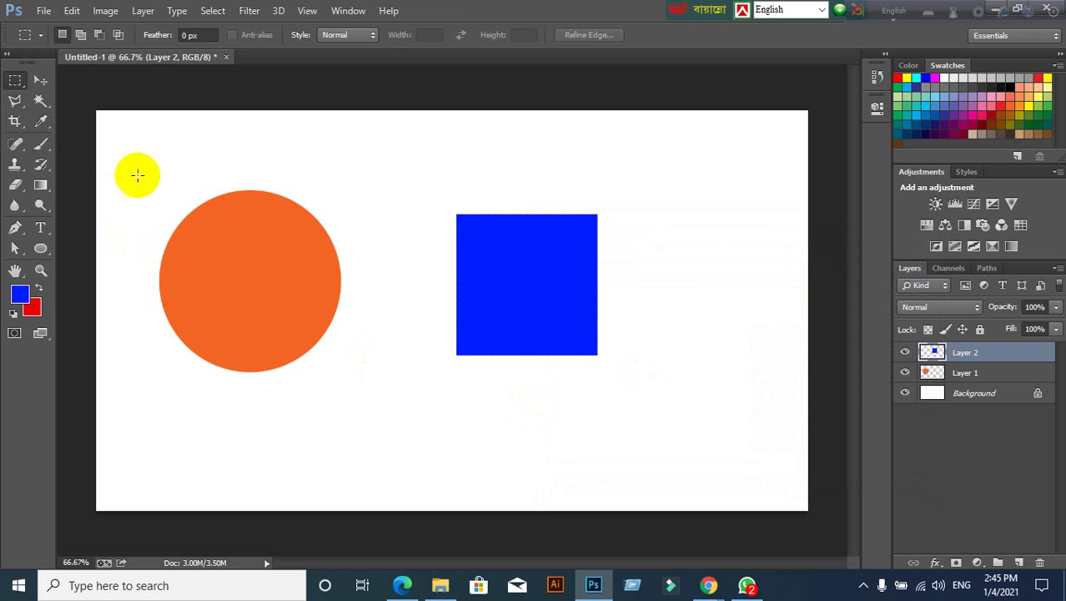
{"action": "left_click", "coordinate": [40, 81]}
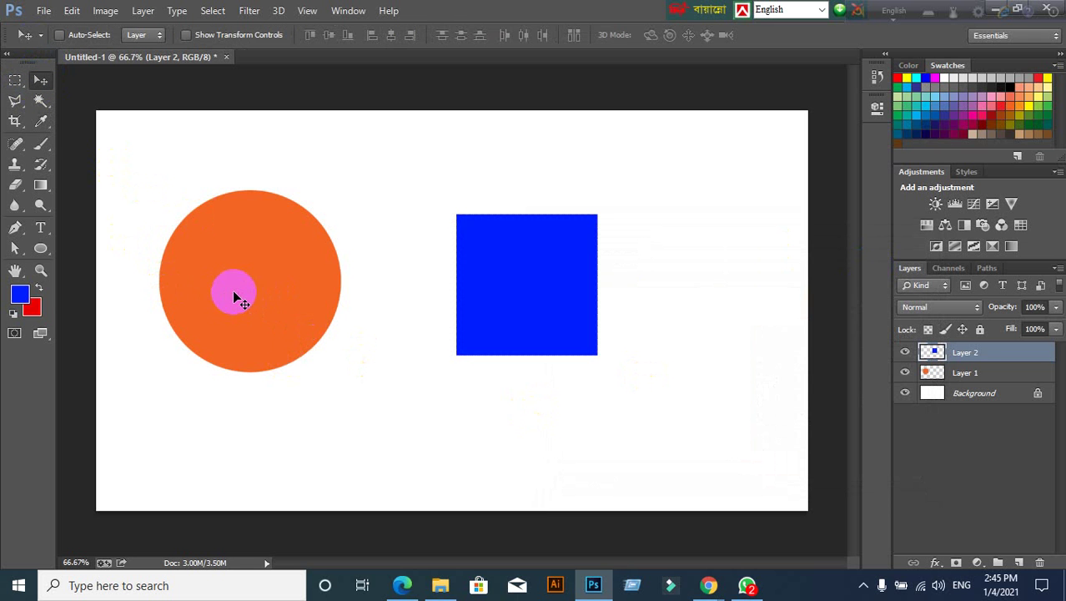
{"action": "left_click_drag", "start_coordinate": [234, 293], "coordinate": [256, 293]}
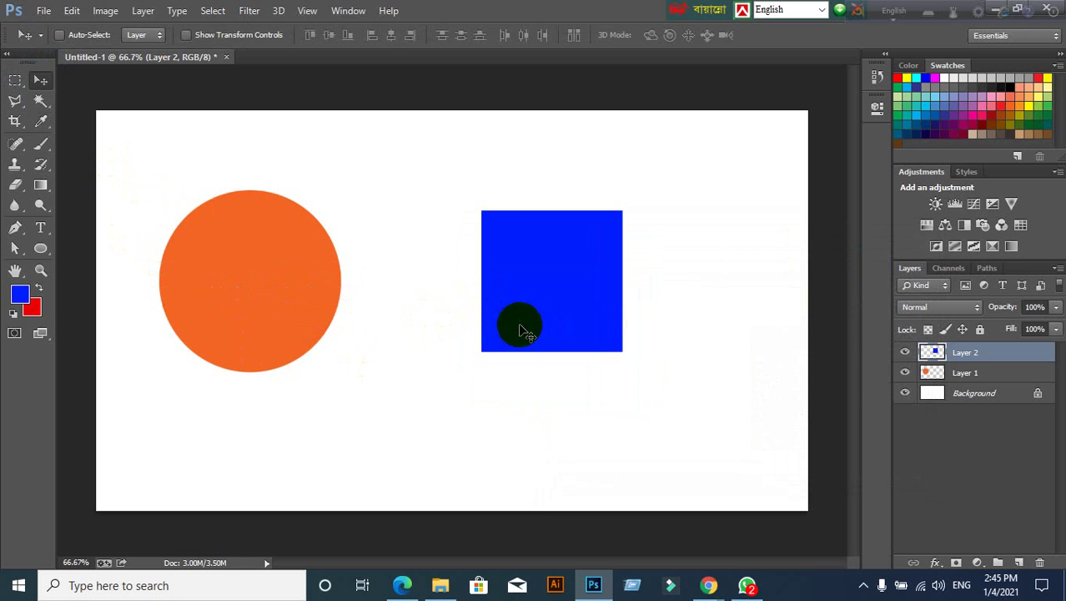
{"action": "left_click", "coordinate": [1038, 562]}
Delete Layer 2 and fill a blue rectangle right of the circle on Layer 1
{"action": "left_click", "coordinate": [471, 231]}
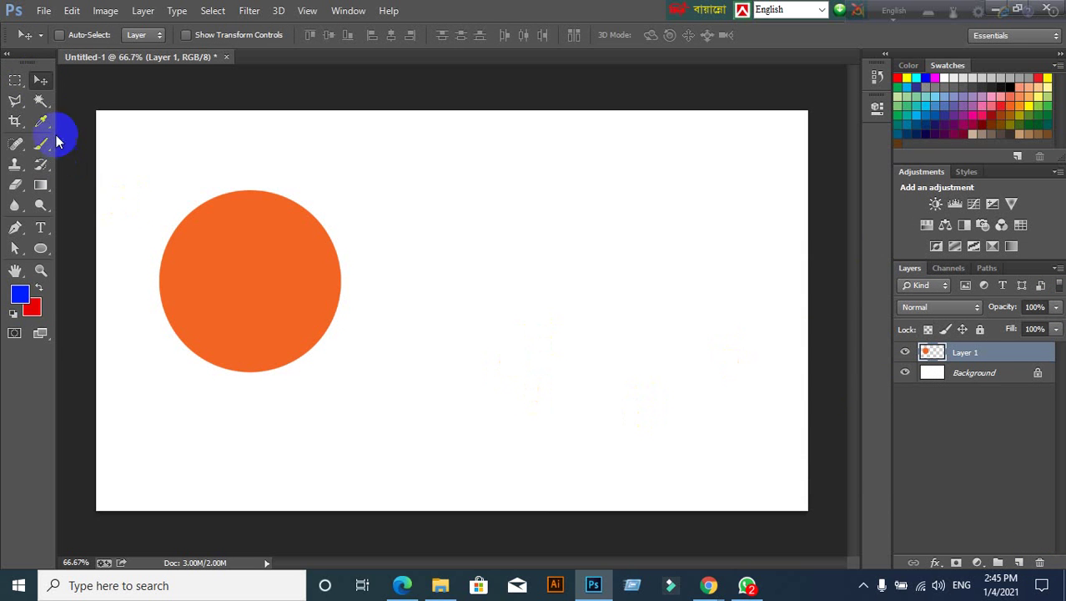
{"action": "left_click", "coordinate": [15, 80]}
{"action": "left_click_drag", "start_coordinate": [423, 209], "coordinate": [558, 369]}
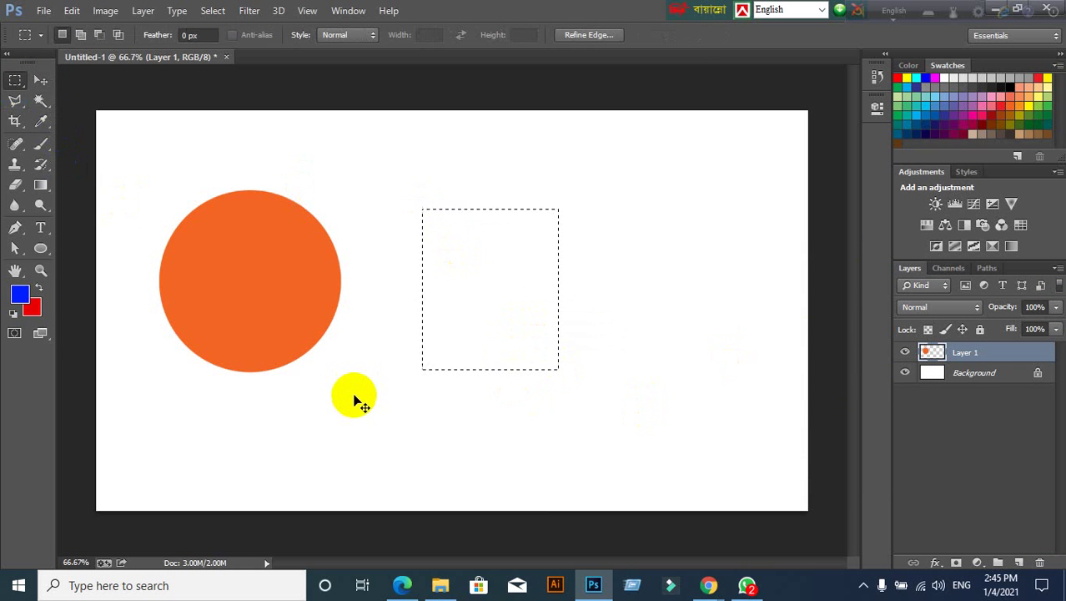
{"action": "key", "text": "alt+BackSpace"}
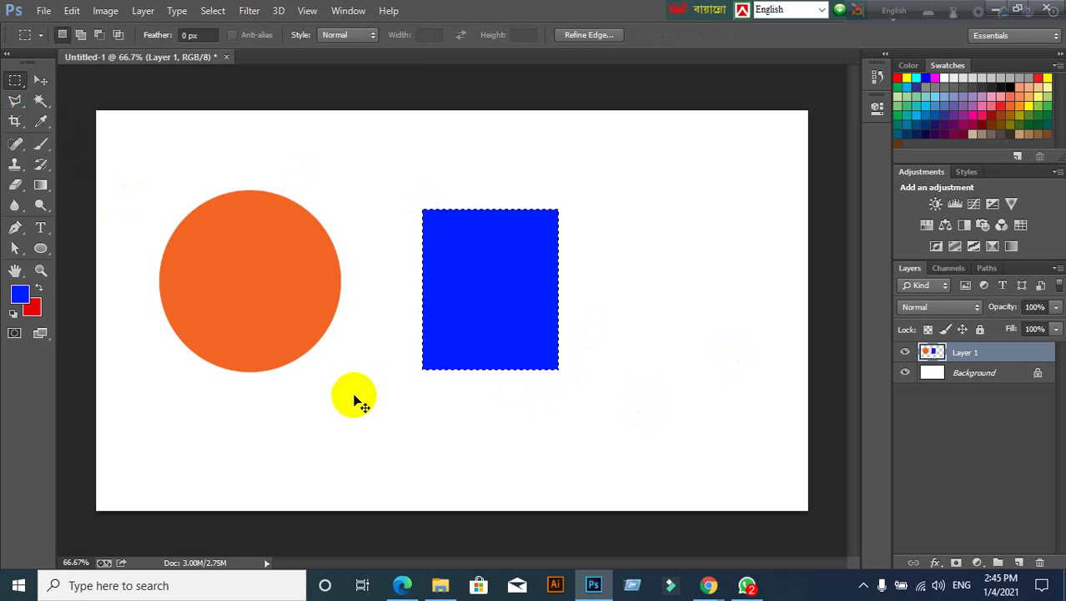
{"action": "key", "text": "ctrl+d"}
Reposition the orange circle and blue square together on Layer 1
{"action": "left_click", "coordinate": [39, 80]}
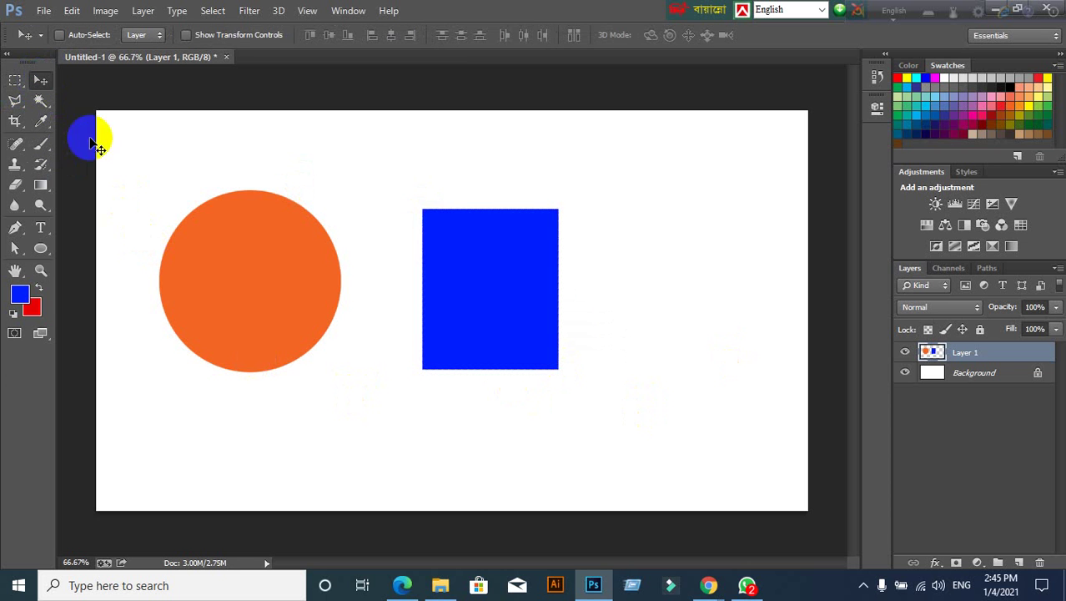
{"action": "left_click_drag", "start_coordinate": [519, 309], "coordinate": [583, 329]}
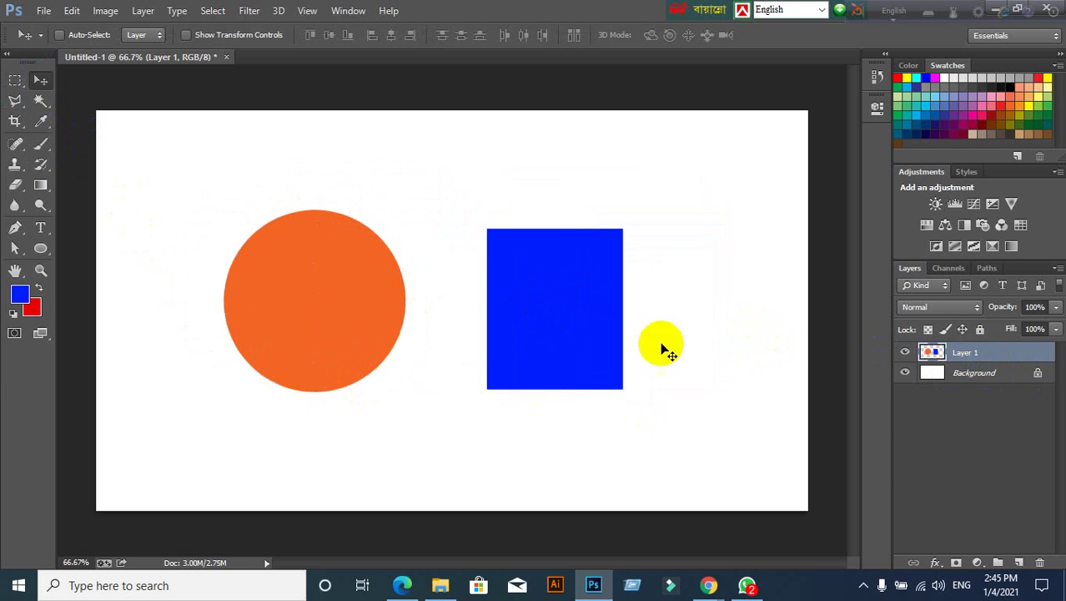
{"action": "left_click_drag", "start_coordinate": [518, 348], "coordinate": [488, 360]}
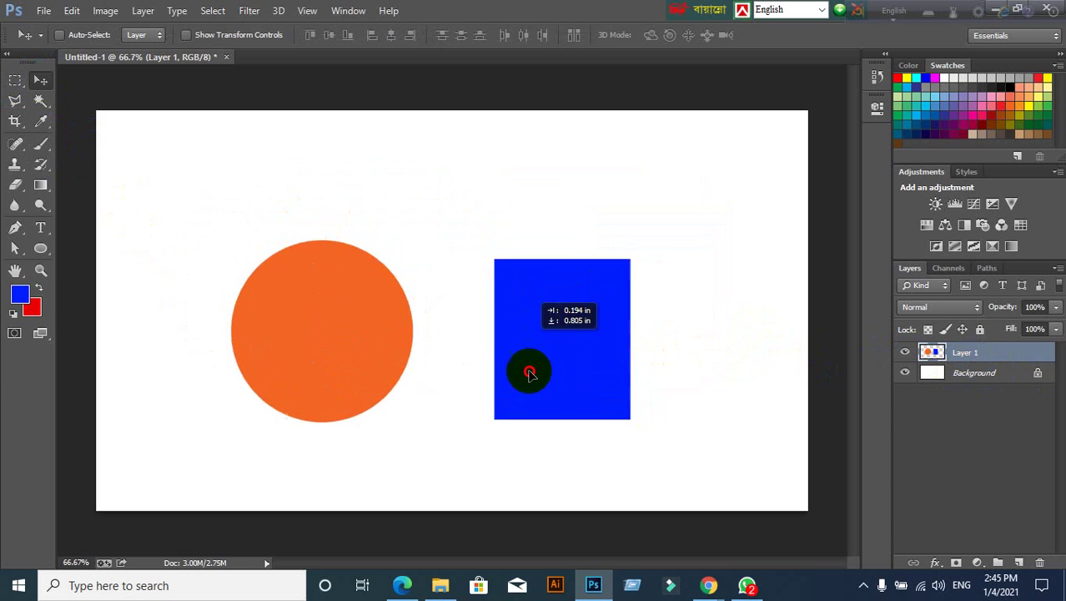
{"action": "left_click_drag", "start_coordinate": [474, 315], "coordinate": [456, 349]}
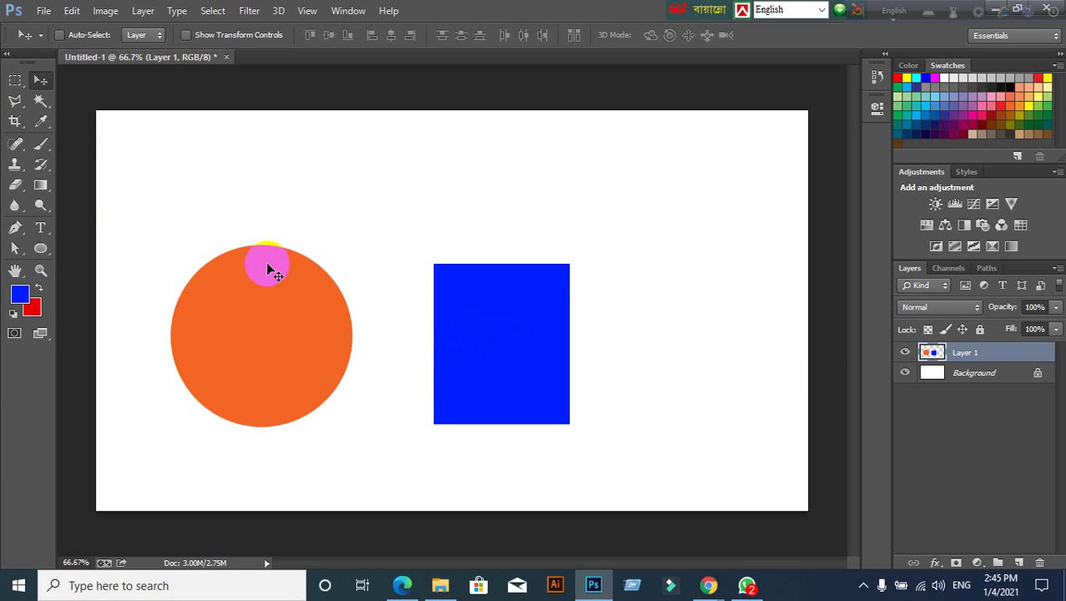
{"action": "mouse_move", "coordinate": [300, 335]}
{"action": "left_mouse_down"}
{"action": "mouse_move", "coordinate": [341, 276]}
{"action": "mouse_move", "coordinate": [301, 311]}
{"action": "mouse_move", "coordinate": [324, 313]}
{"action": "left_mouse_up"}
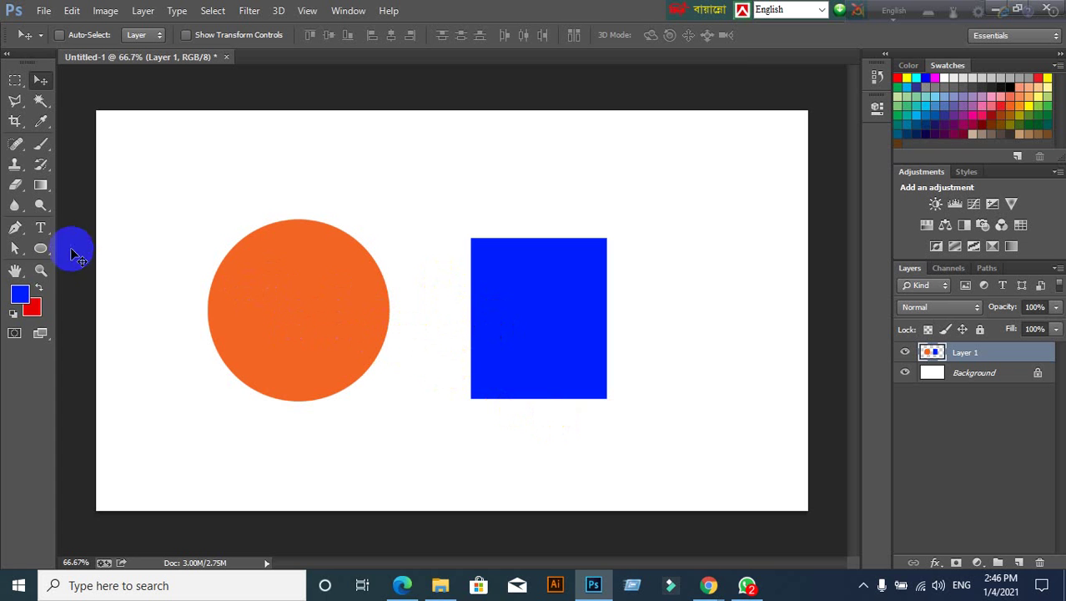
Cut the blue square onto new Layer 2 with Layer Via Cut, then reselect Layer 1
{"action": "left_click", "coordinate": [15, 80]}
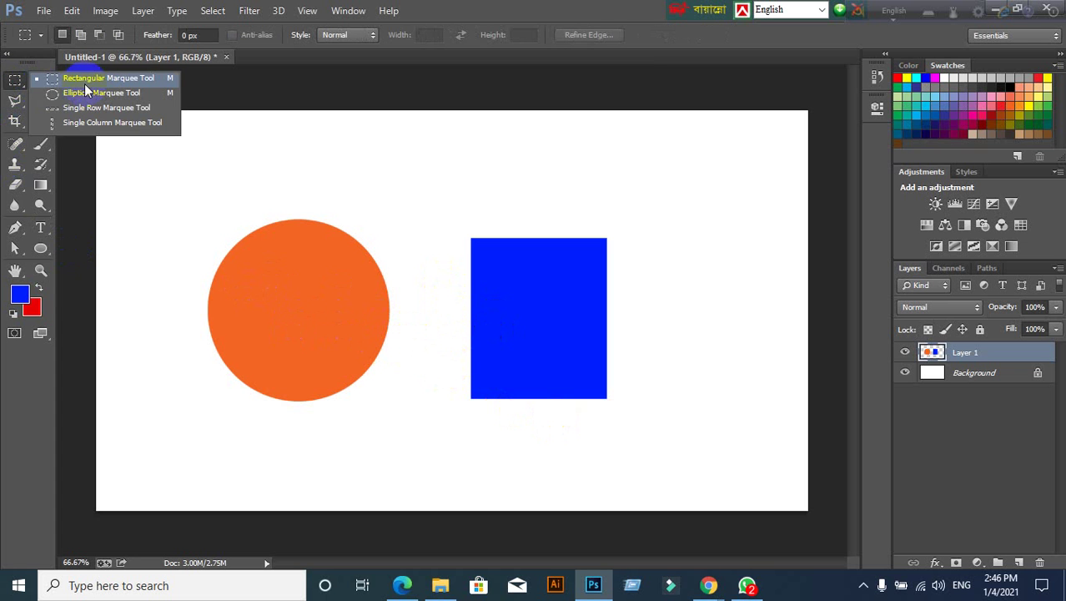
{"action": "left_click", "coordinate": [84, 78]}
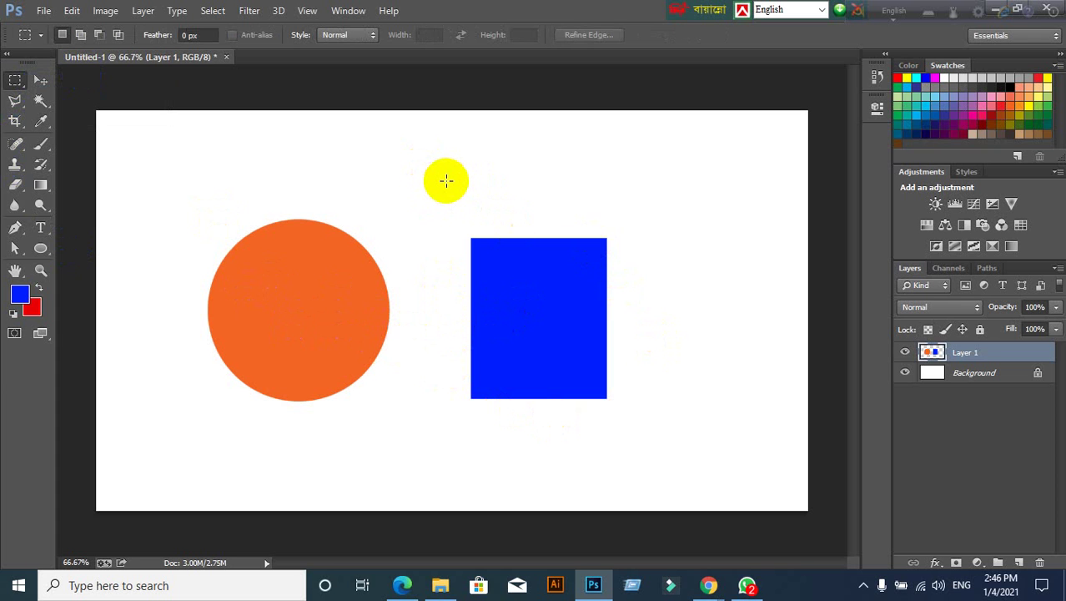
{"action": "left_click_drag", "start_coordinate": [443, 174], "coordinate": [670, 499]}
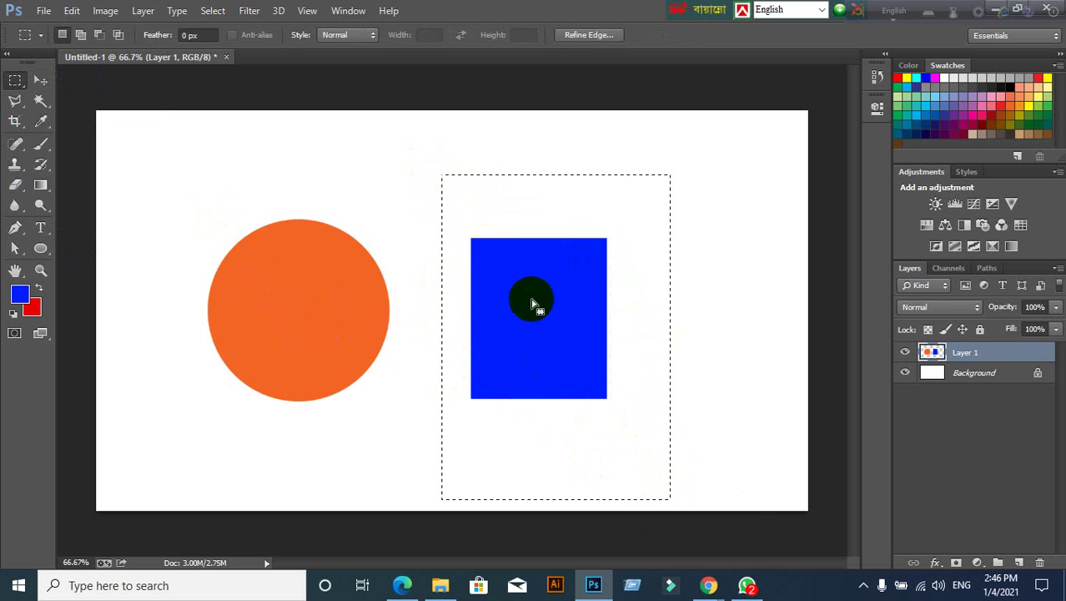
{"action": "right_click", "coordinate": [532, 302]}
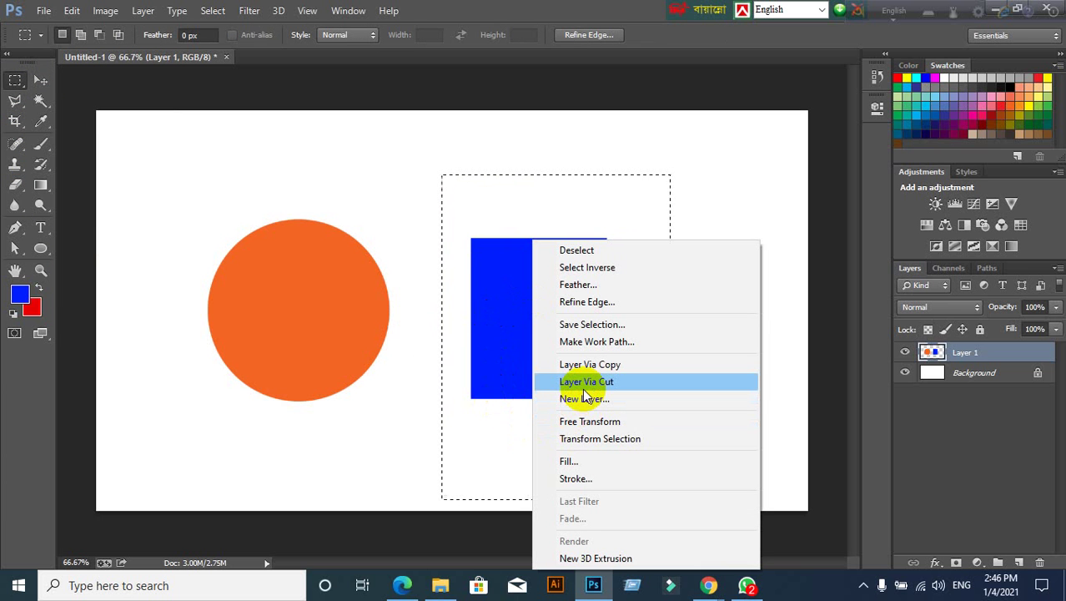
{"action": "left_click", "coordinate": [607, 367]}
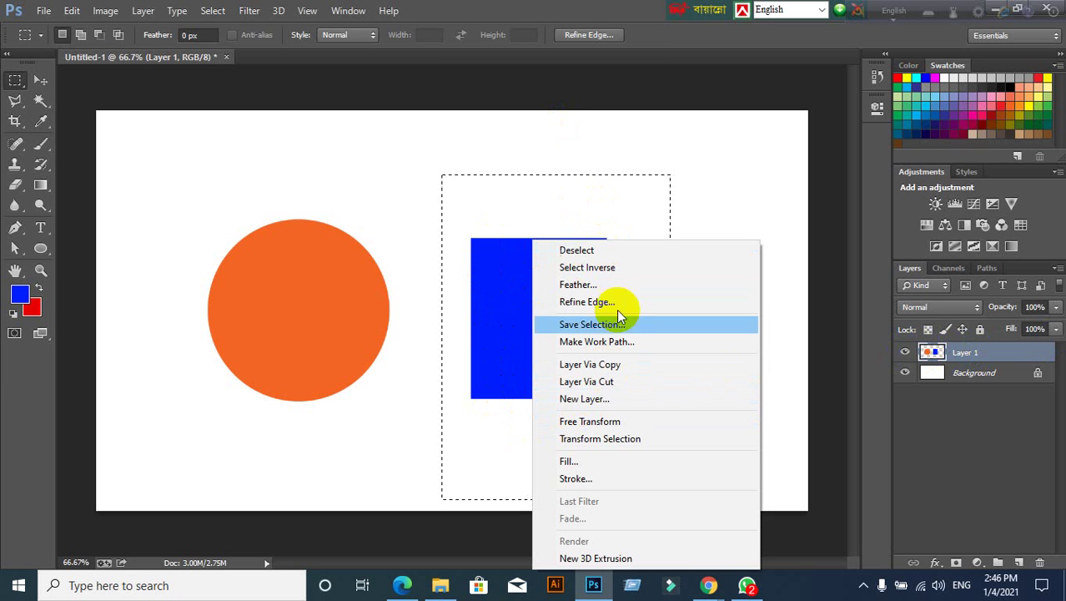
{"action": "left_click", "coordinate": [600, 381]}
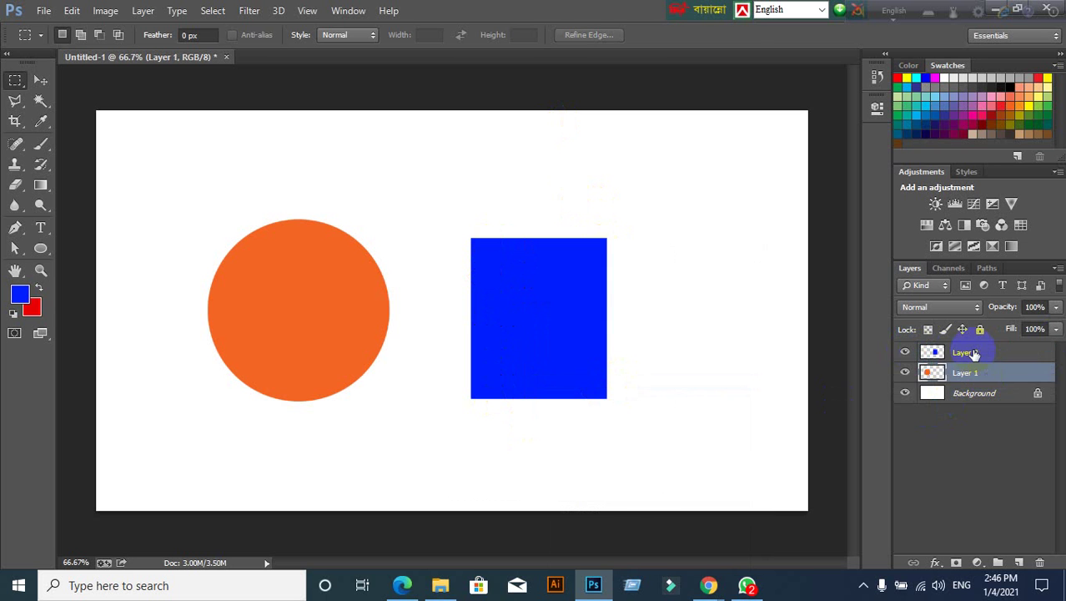
{"action": "left_click", "coordinate": [955, 402]}
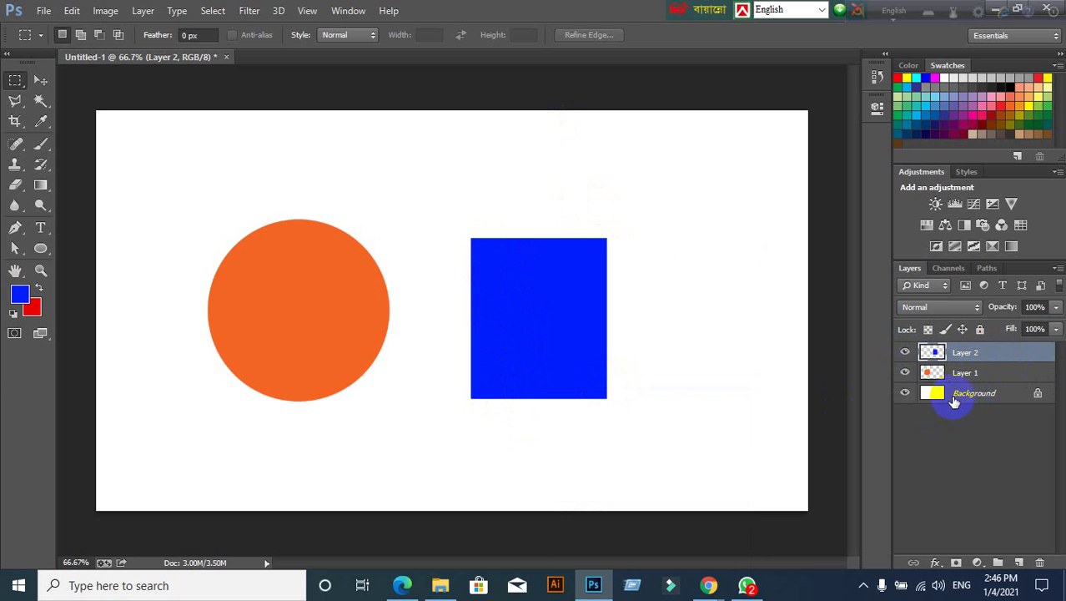
{"action": "left_click", "coordinate": [965, 373]}
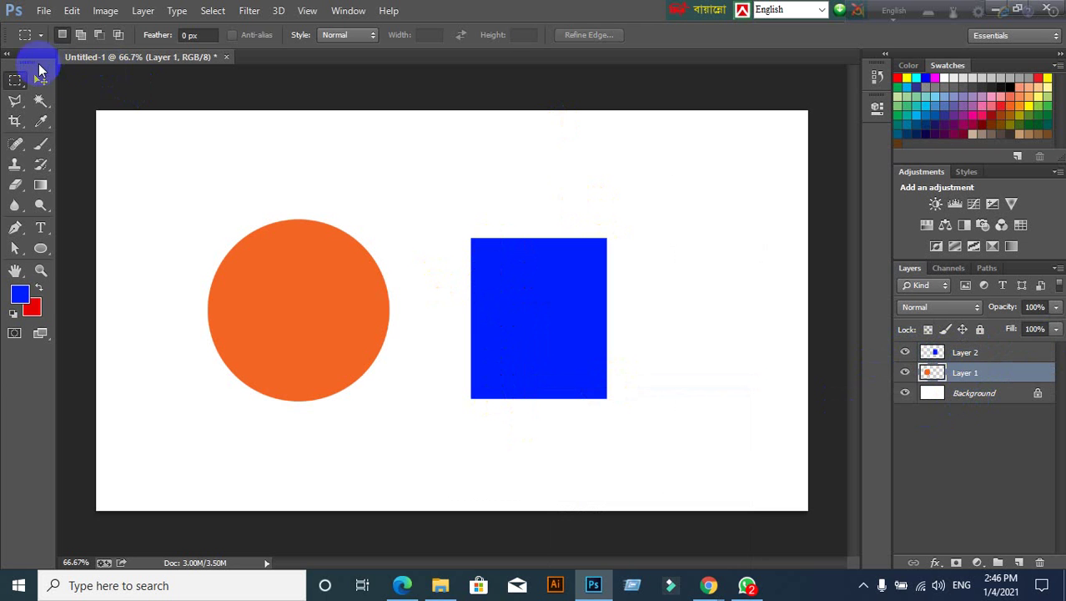
With the Move tool, shift the orange circle, then raise the Layer 2 blue square slightly
{"action": "left_click", "coordinate": [40, 77]}
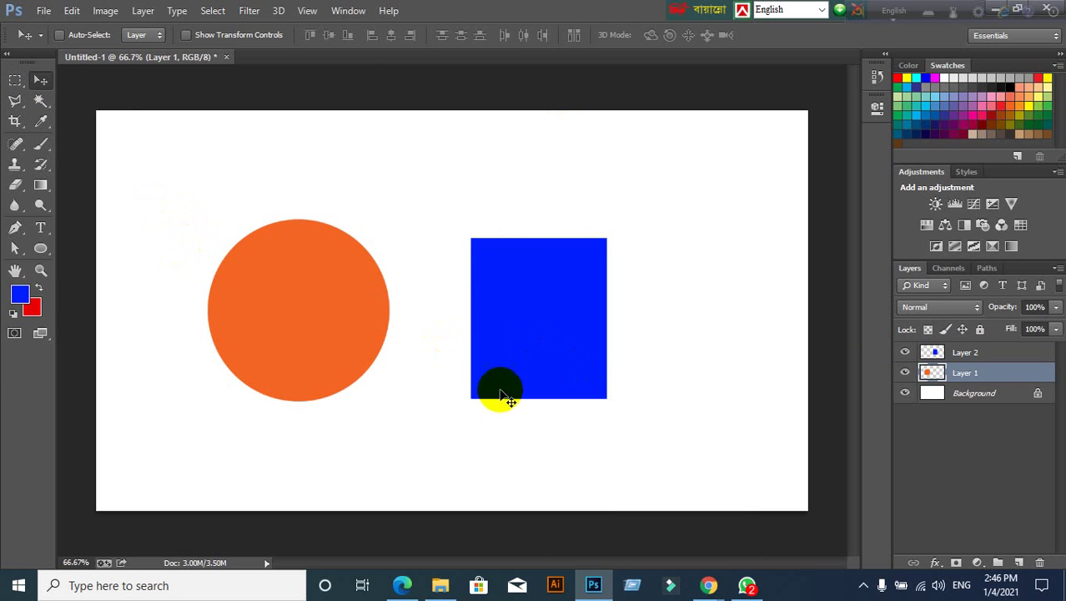
{"action": "mouse_move", "coordinate": [345, 326]}
{"action": "left_mouse_down"}
{"action": "mouse_move", "coordinate": [343, 278]}
{"action": "mouse_move", "coordinate": [289, 358]}
{"action": "left_mouse_up"}
{"action": "left_click", "coordinate": [965, 352]}
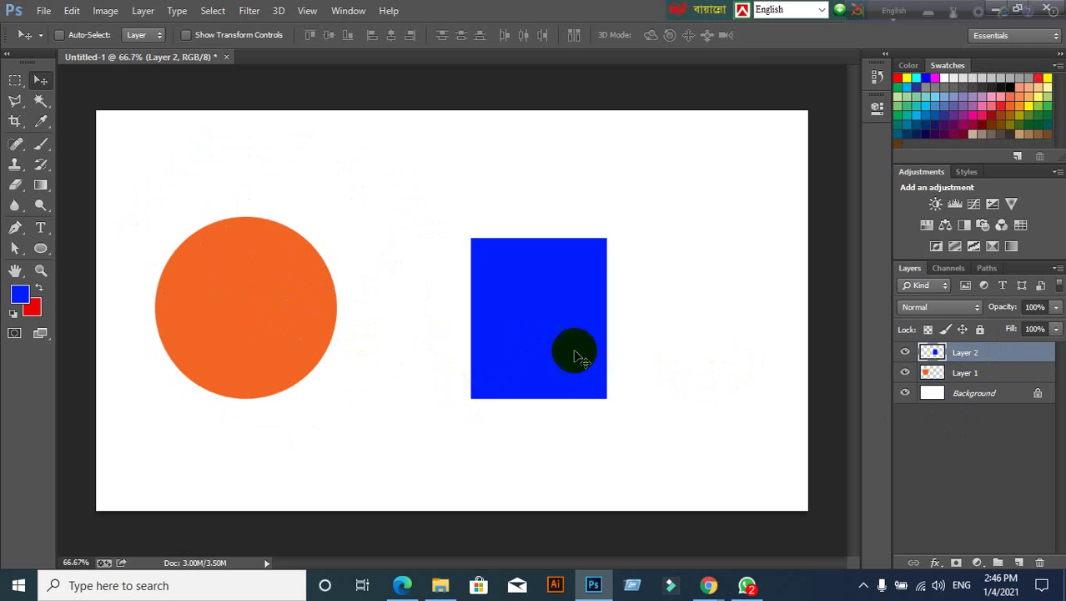
{"action": "left_click_drag", "start_coordinate": [574, 357], "coordinate": [555, 315]}
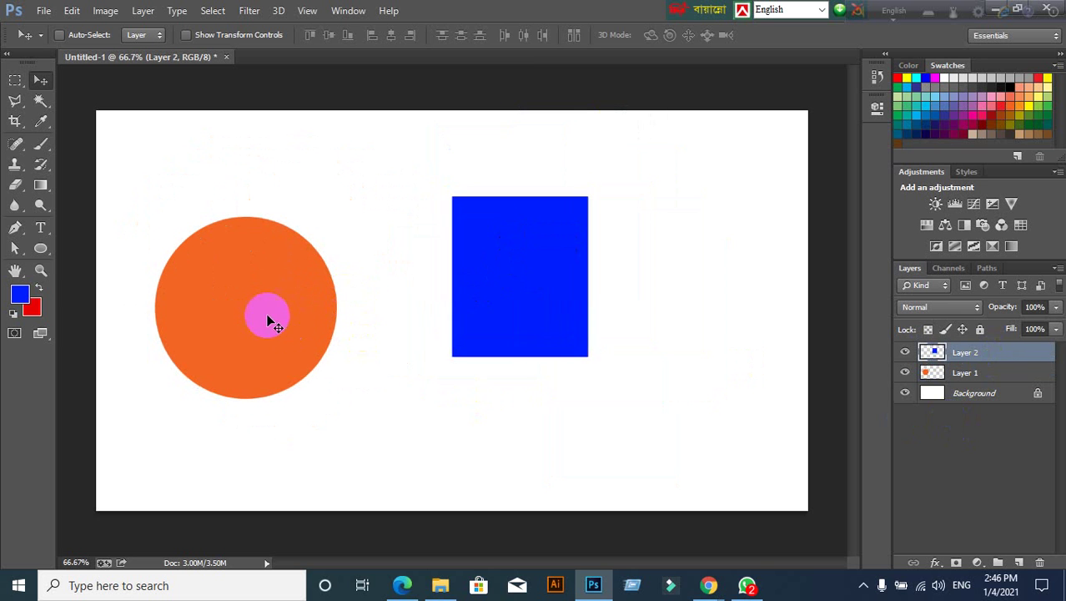
{"action": "left_click_drag", "start_coordinate": [269, 321], "coordinate": [287, 323]}
Move the orange circle on Layer 1 lower and further right
{"action": "left_click", "coordinate": [966, 372]}
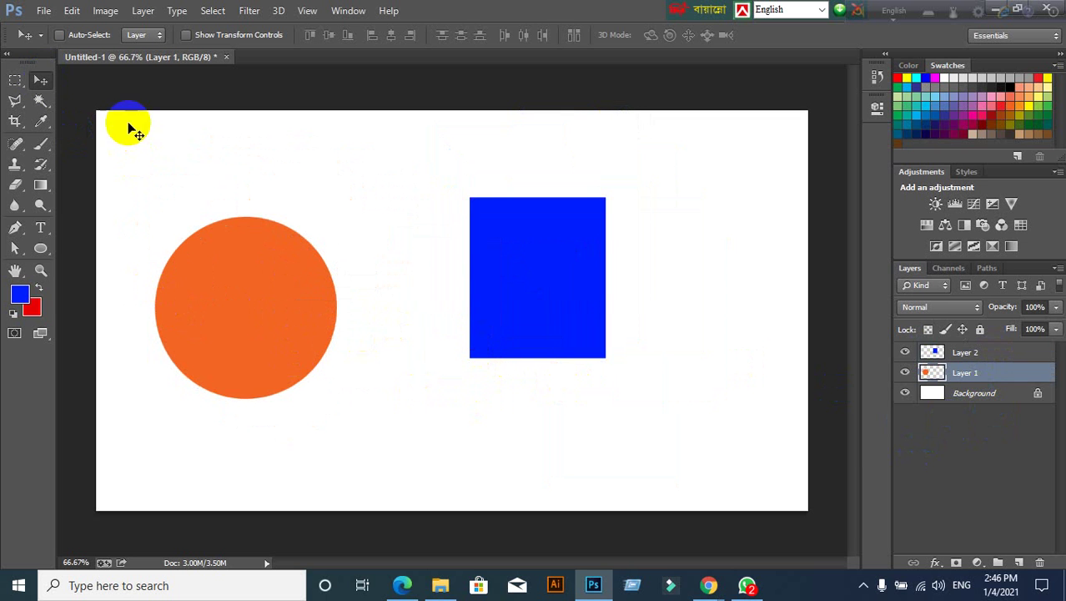
{"action": "left_click_drag", "start_coordinate": [281, 315], "coordinate": [360, 348]}
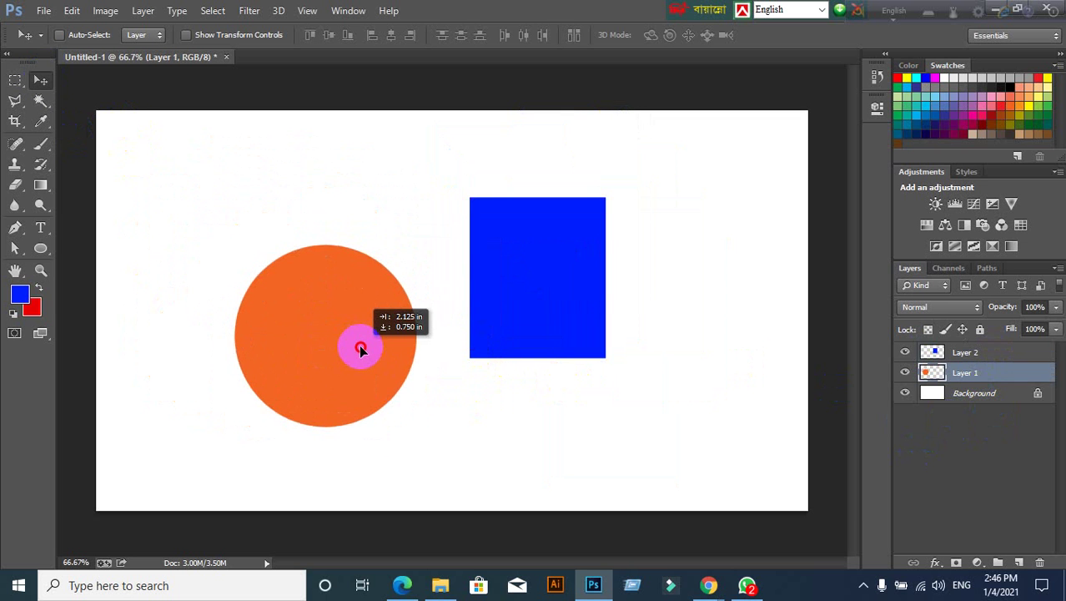
{"action": "left_click_drag", "start_coordinate": [361, 349], "coordinate": [372, 354]}
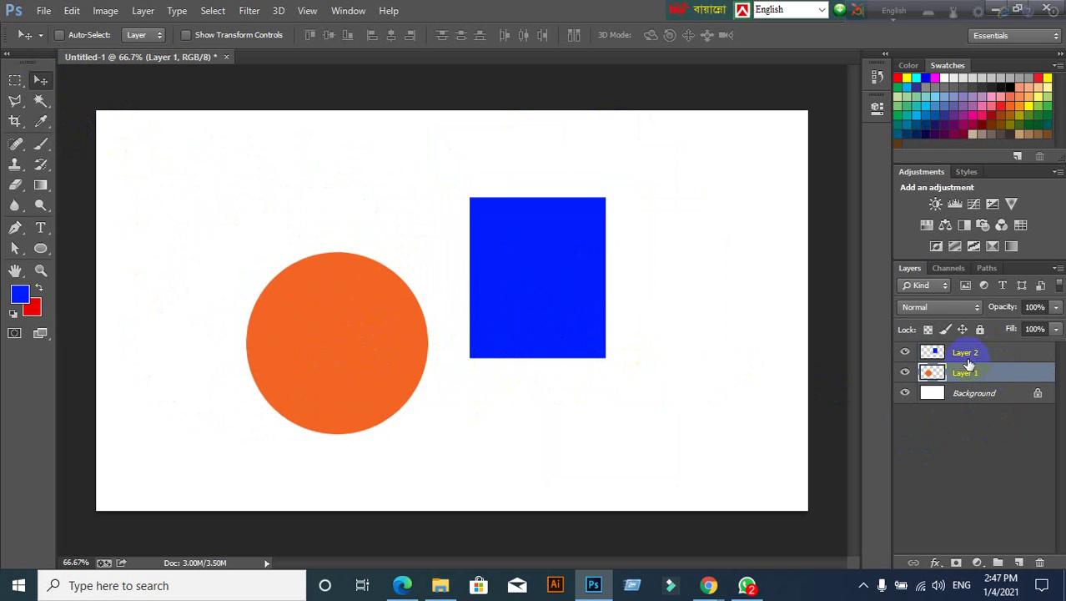
{"action": "left_click", "coordinate": [966, 354]}
{"action": "left_click", "coordinate": [966, 373]}
Duplicate Layer 1 with Ctrl+J and drag the copied orange circle to the top-left corner
{"action": "left_click_drag", "start_coordinate": [946, 382], "coordinate": [985, 365]}
{"action": "left_click_drag", "start_coordinate": [987, 359], "coordinate": [983, 374]}
{"action": "key", "text": "ctrl+j"}
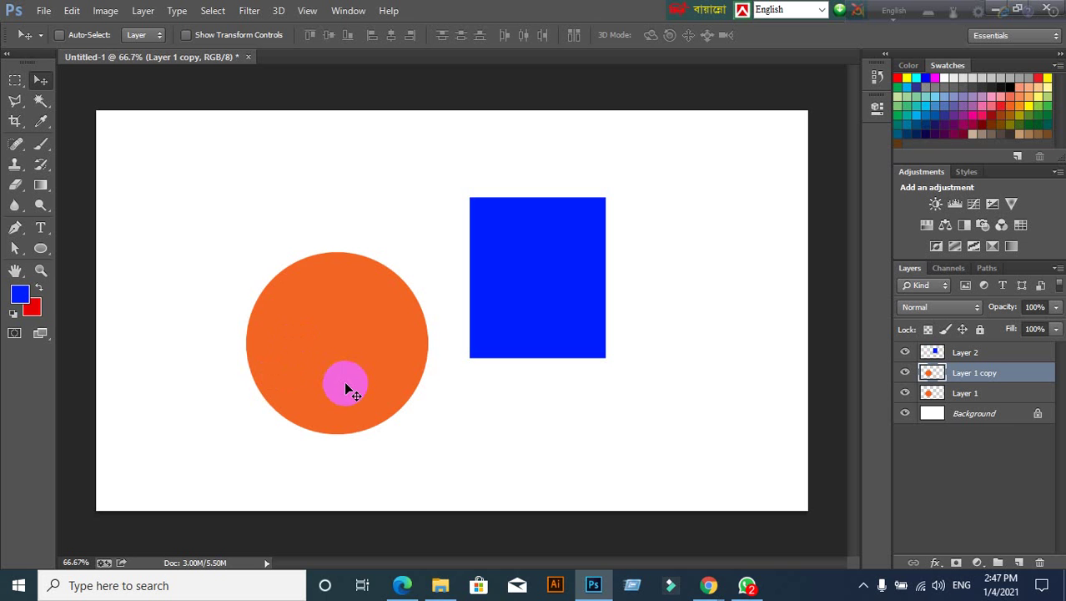
{"action": "left_click_drag", "start_coordinate": [345, 384], "coordinate": [217, 242]}
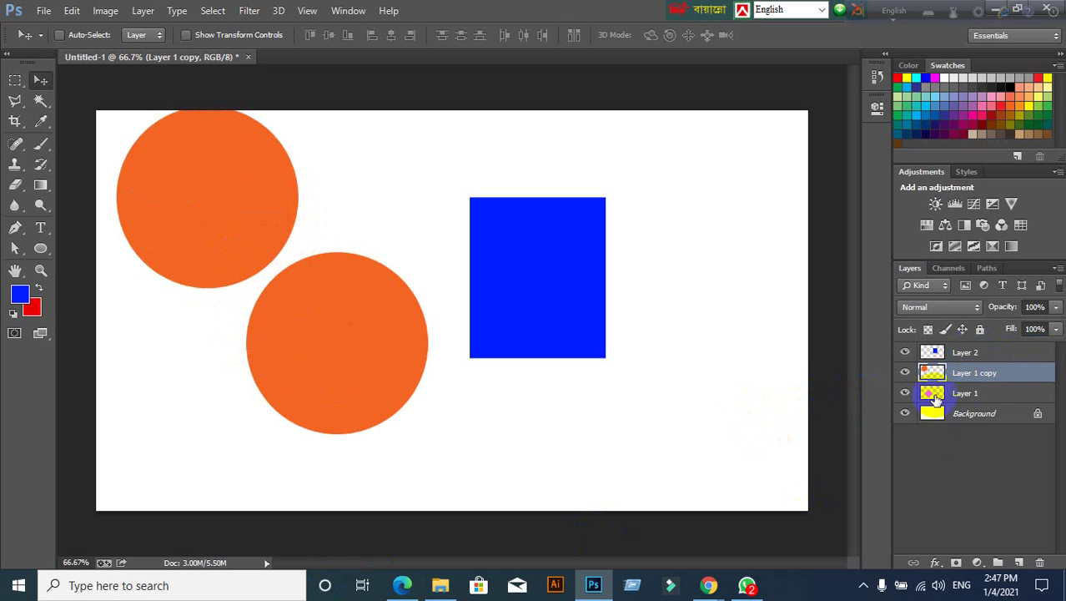
{"action": "left_click", "coordinate": [982, 353]}
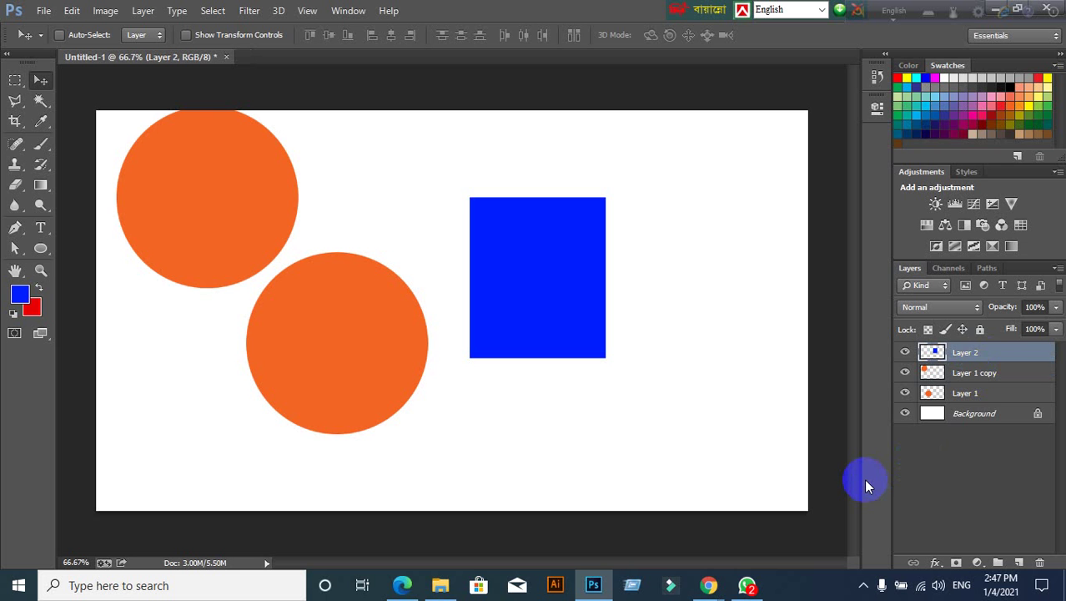
Duplicate Layer 2 via Duplicate Layer and drag the square copy up and right
{"action": "right_click", "coordinate": [1003, 357]}
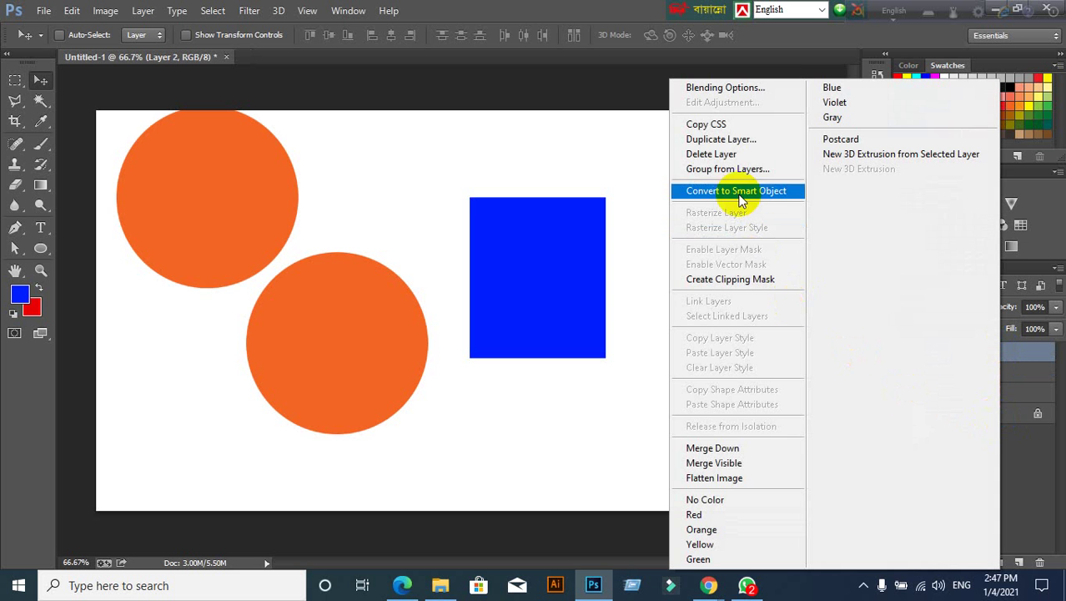
{"action": "left_click", "coordinate": [732, 146]}
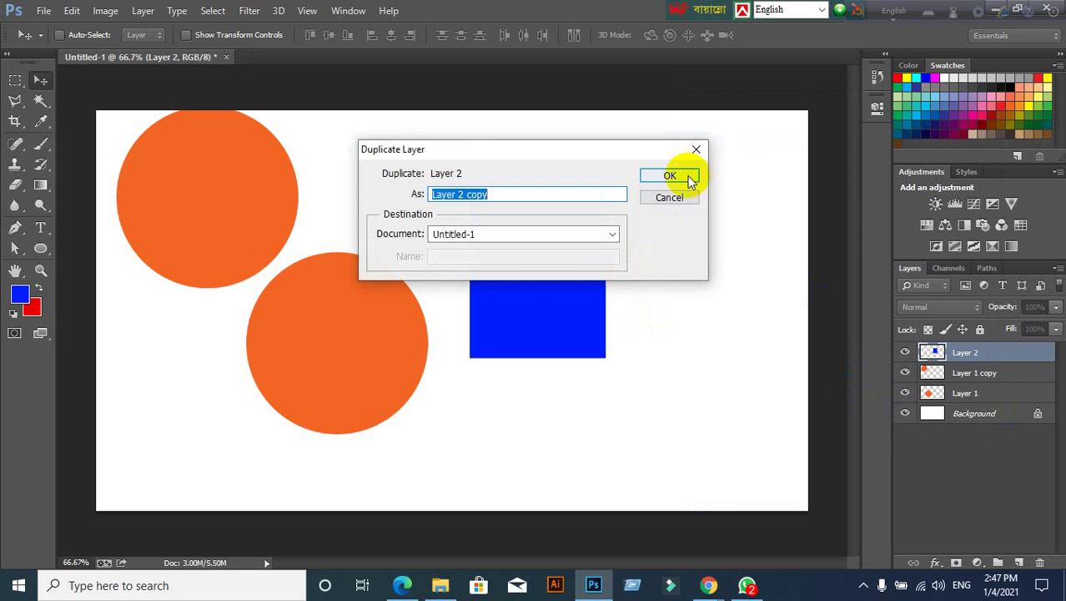
{"action": "left_click", "coordinate": [669, 176]}
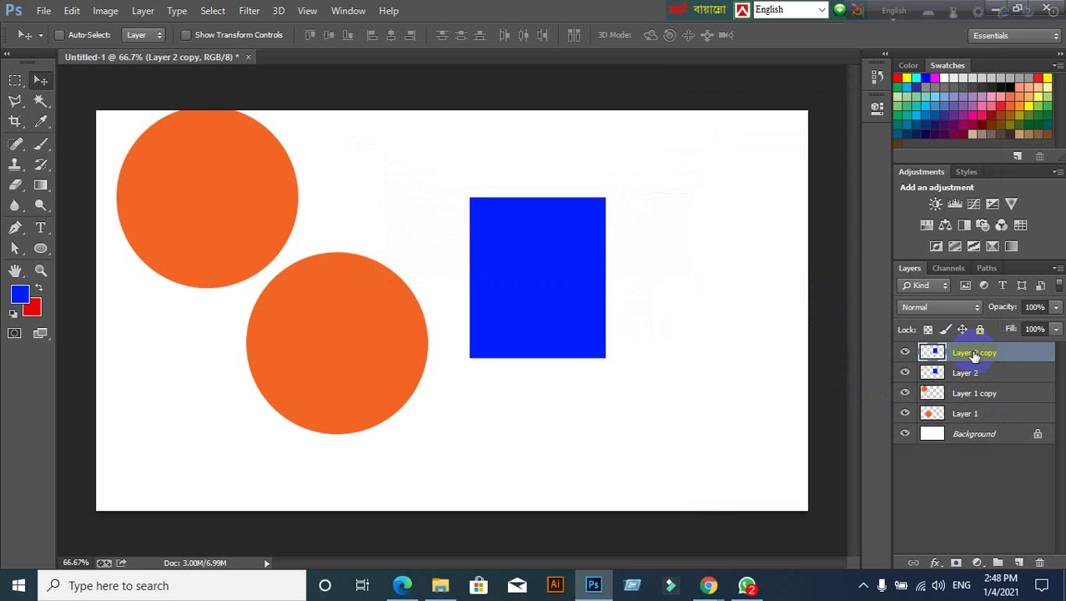
{"action": "left_click", "coordinate": [713, 427]}
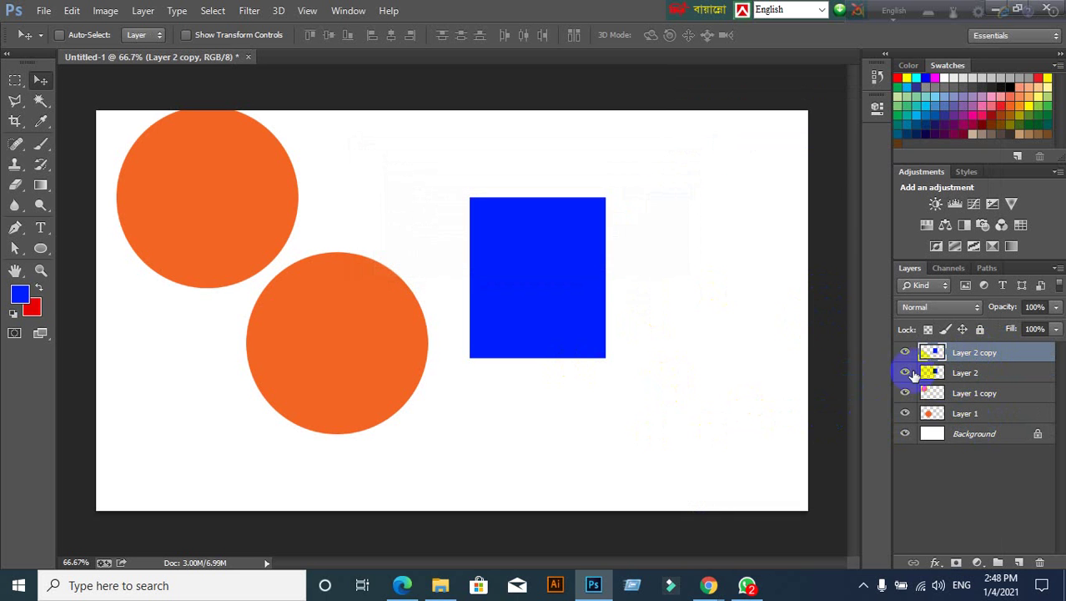
{"action": "mouse_move", "coordinate": [544, 267]}
{"action": "left_mouse_down"}
{"action": "mouse_move", "coordinate": [578, 267]}
{"action": "mouse_move", "coordinate": [703, 217]}
{"action": "left_mouse_up"}
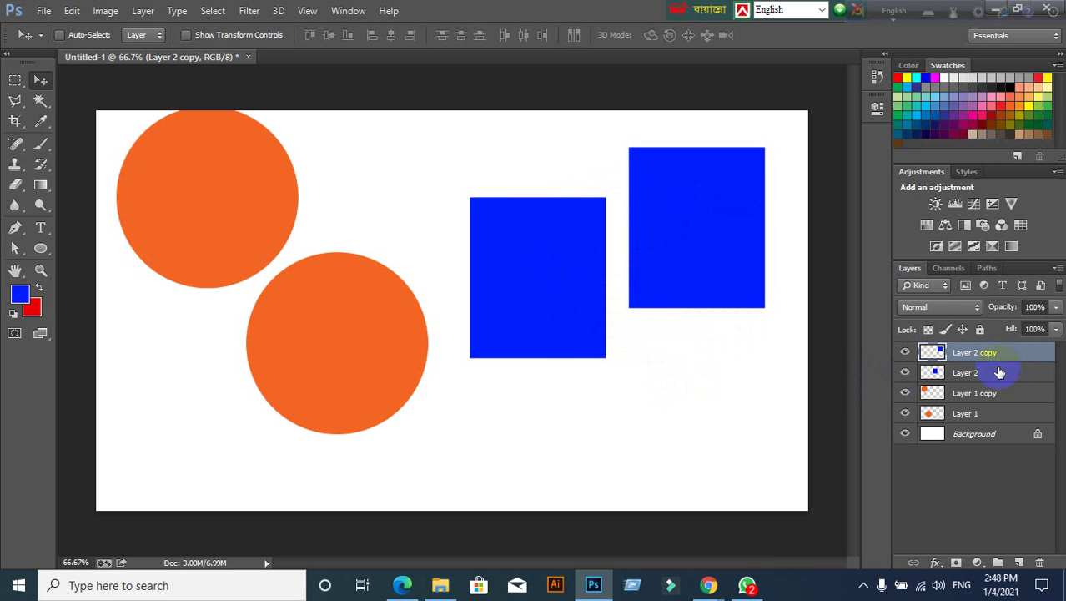
{"action": "left_click", "coordinate": [999, 412]}
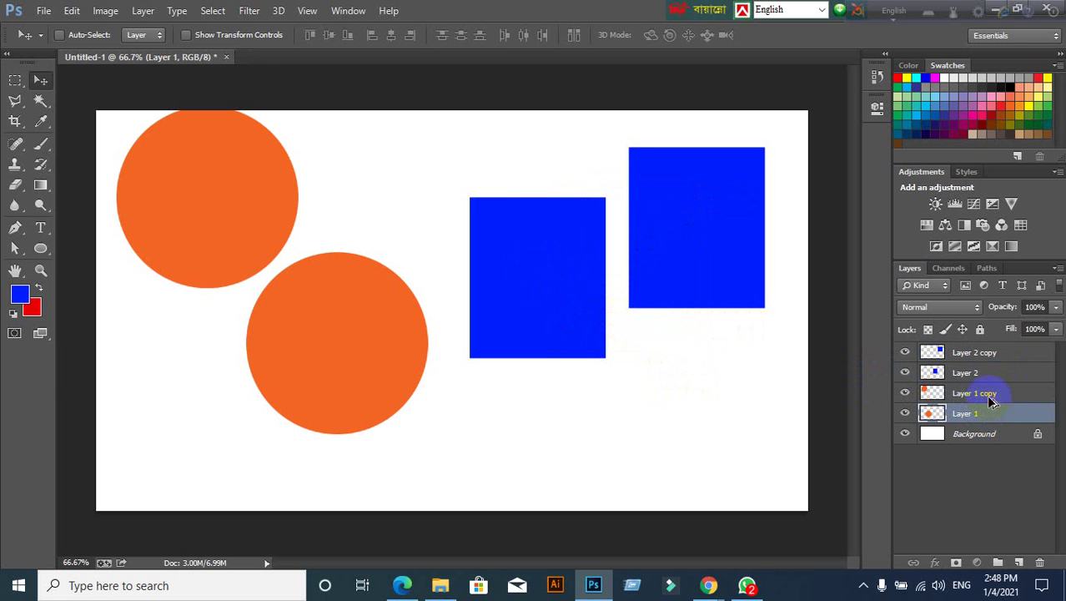
Create Layer 1 copy 2, Layer 2 copy 2, Layer 1 copy 3 and Layer 2 copy 3
{"action": "key", "text": "ctrl+j"}
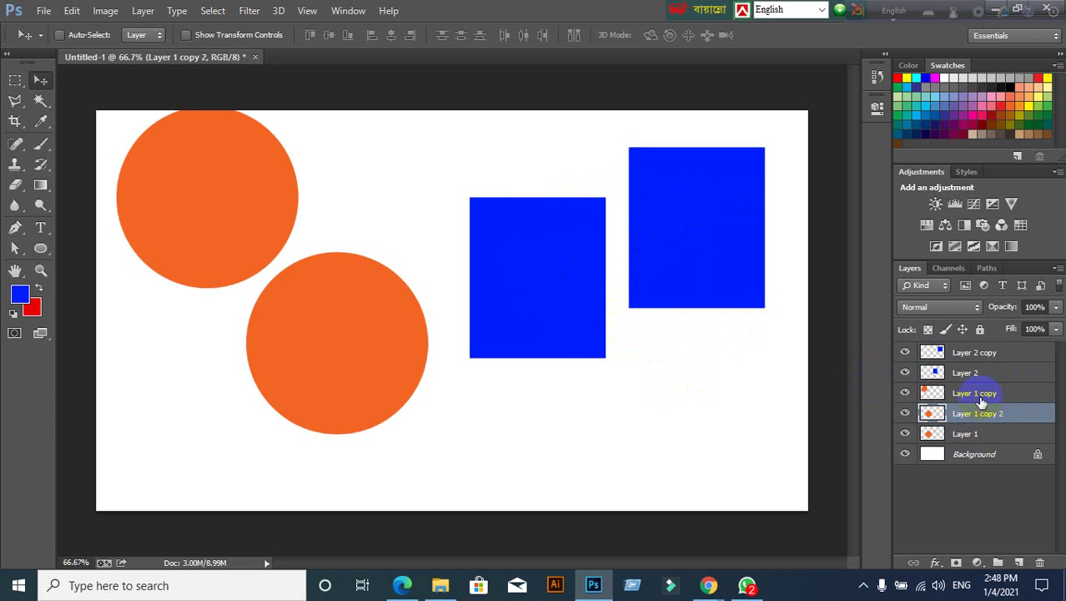
{"action": "left_click", "coordinate": [982, 374]}
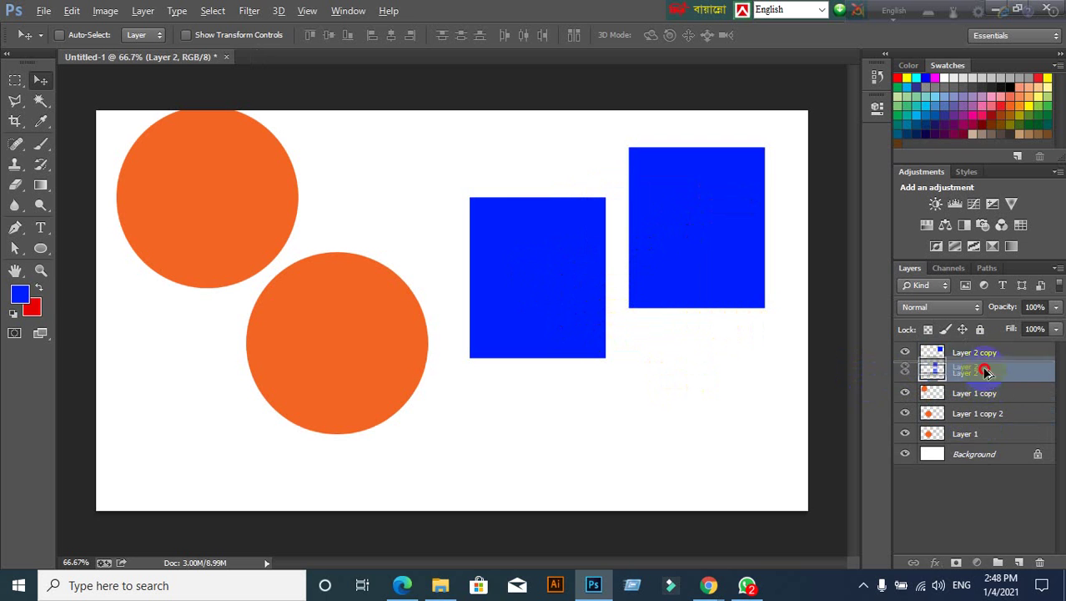
{"action": "key", "text": "ctrl+j"}
{"action": "left_click", "coordinate": [990, 416]}
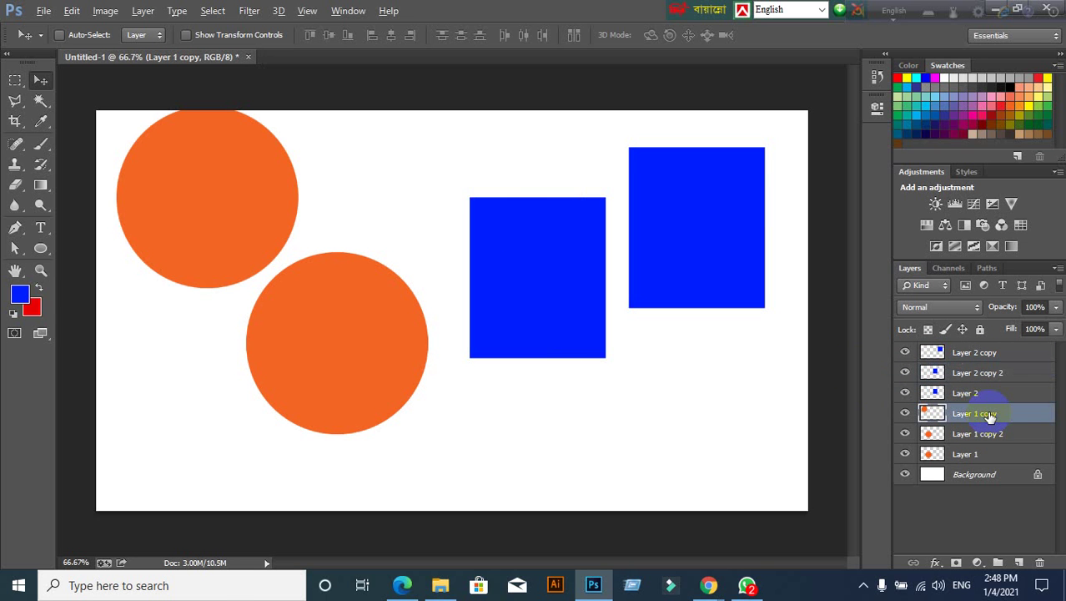
{"action": "key", "text": "ctrl+j"}
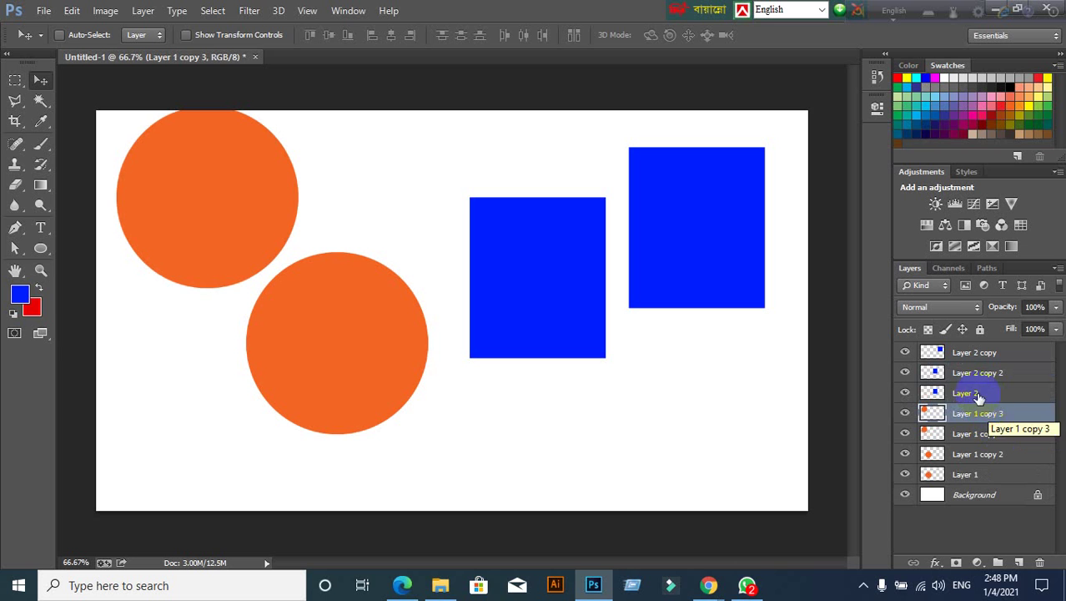
{"action": "left_click", "coordinate": [976, 394]}
{"action": "left_click_drag", "start_coordinate": [978, 395], "coordinate": [981, 406]}
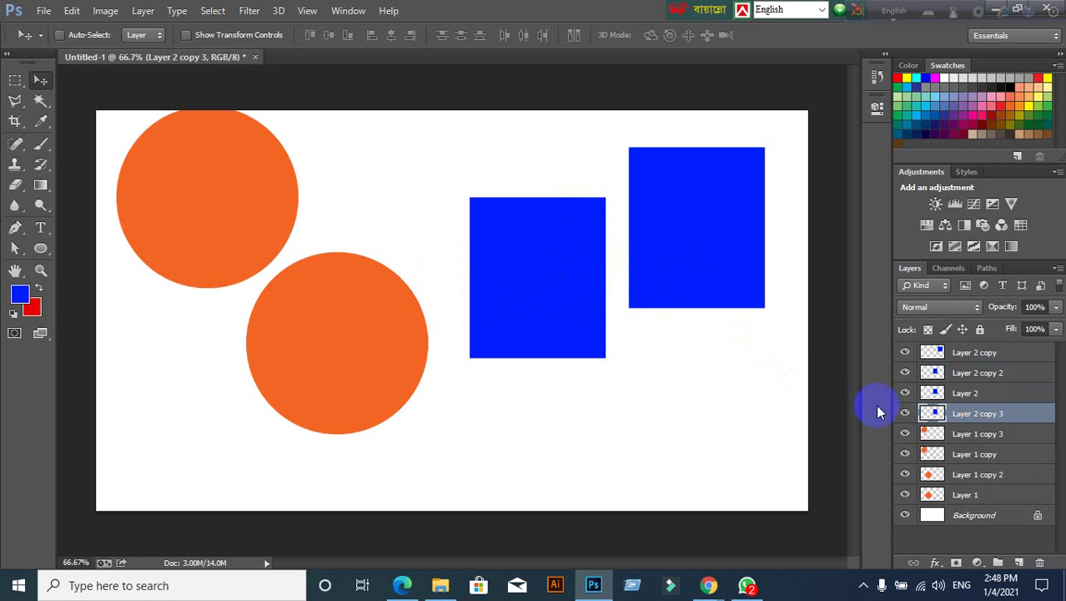
Move the Layer 2 copy 3 blue square to the lower right of the canvas
{"action": "left_click", "coordinate": [902, 414]}
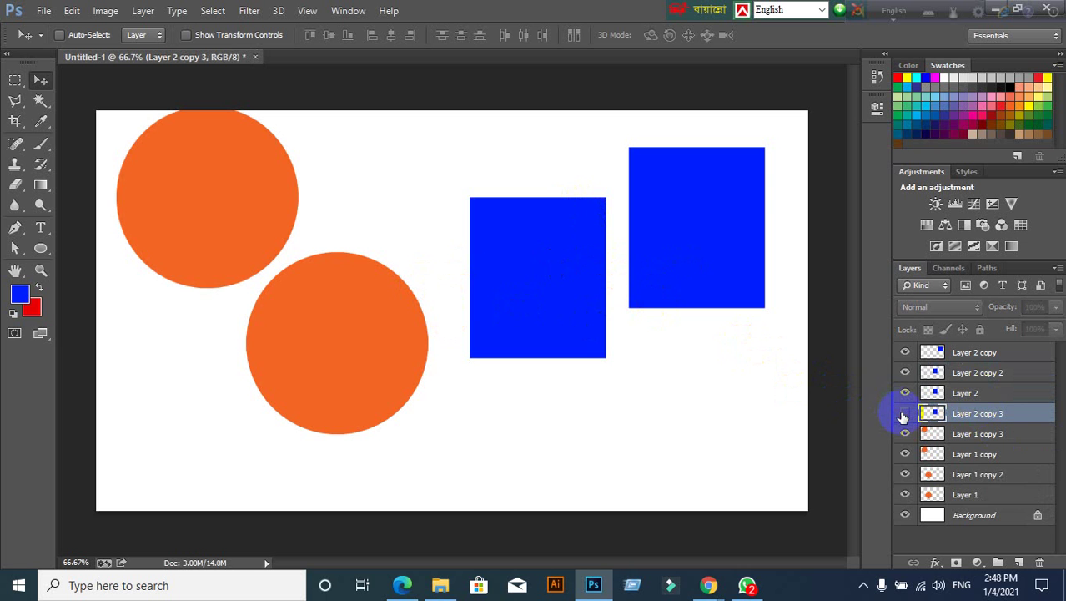
{"action": "left_click", "coordinate": [904, 414]}
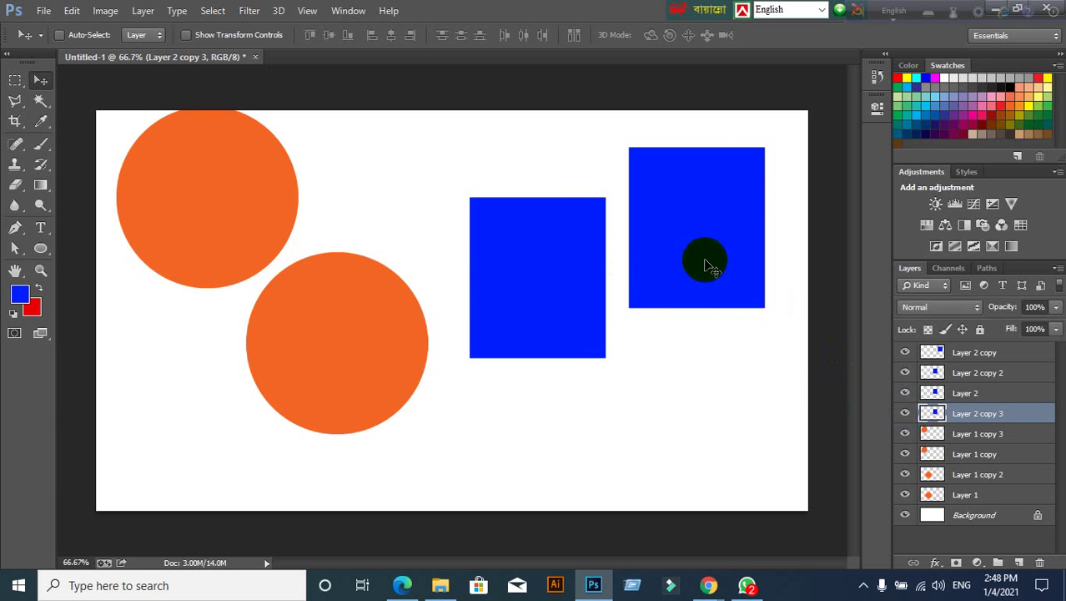
{"action": "left_click_drag", "start_coordinate": [705, 265], "coordinate": [588, 380]}
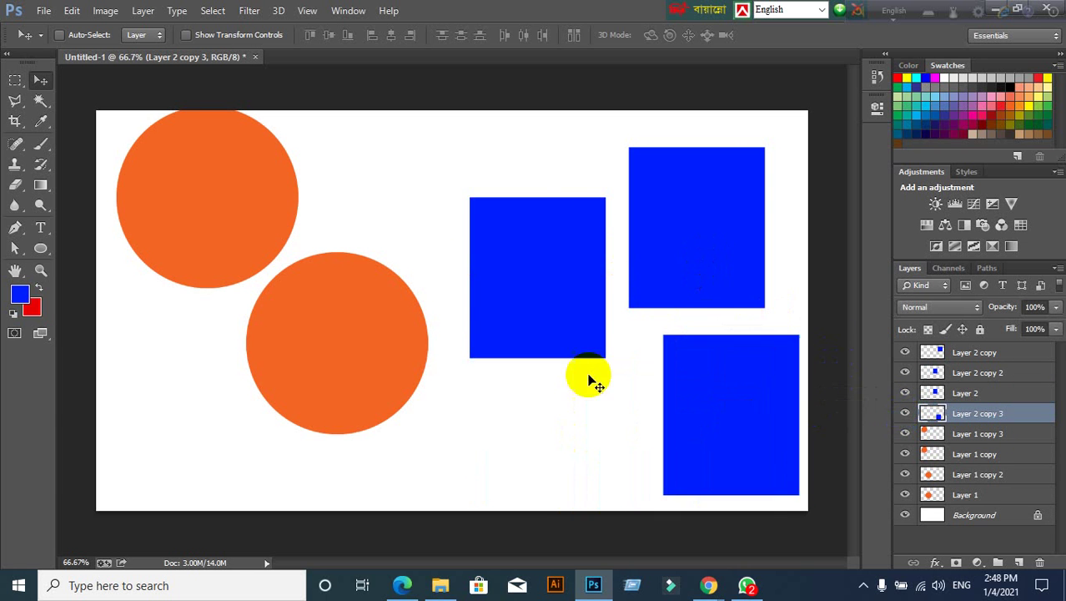
{"action": "left_click_drag", "start_coordinate": [515, 293], "coordinate": [504, 290]}
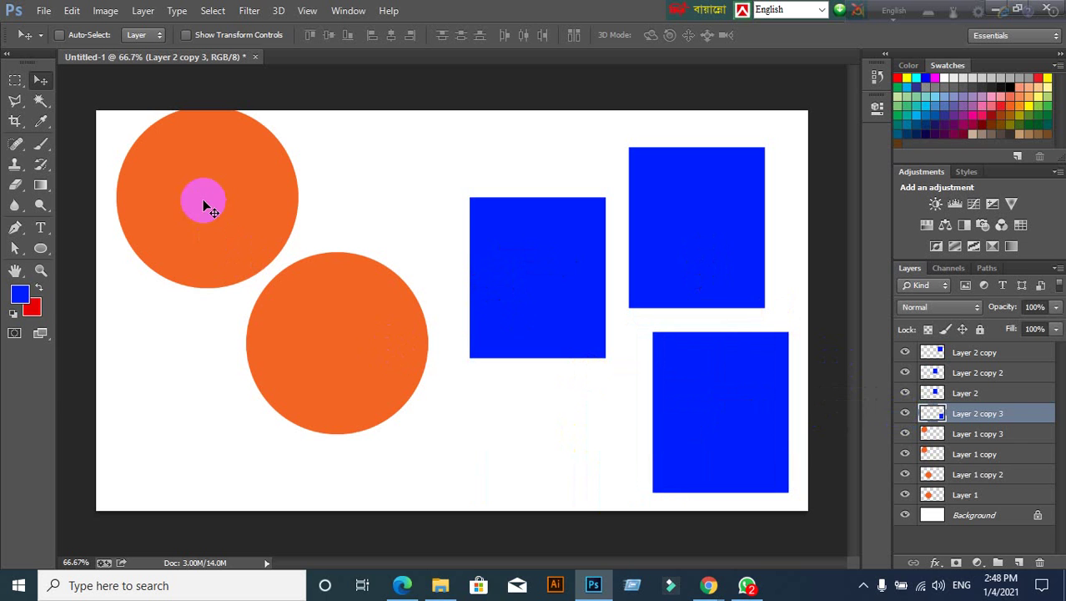
Move the Layer 1 copy 3 circle to the top centre, undoing an accidental extra copy
{"action": "right_click", "coordinate": [185, 167]}
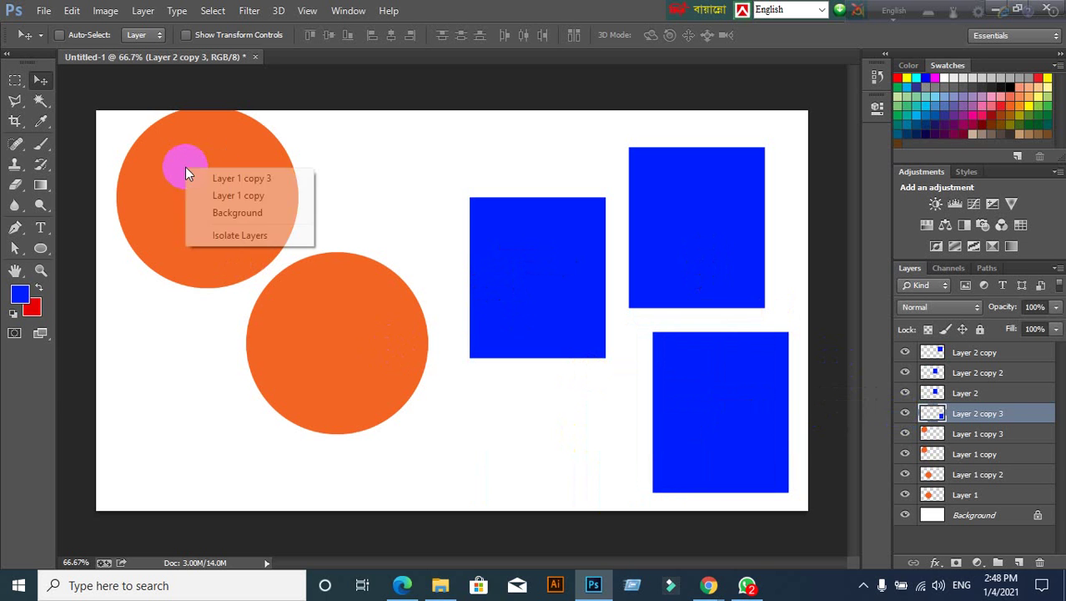
{"action": "left_click", "coordinate": [213, 178]}
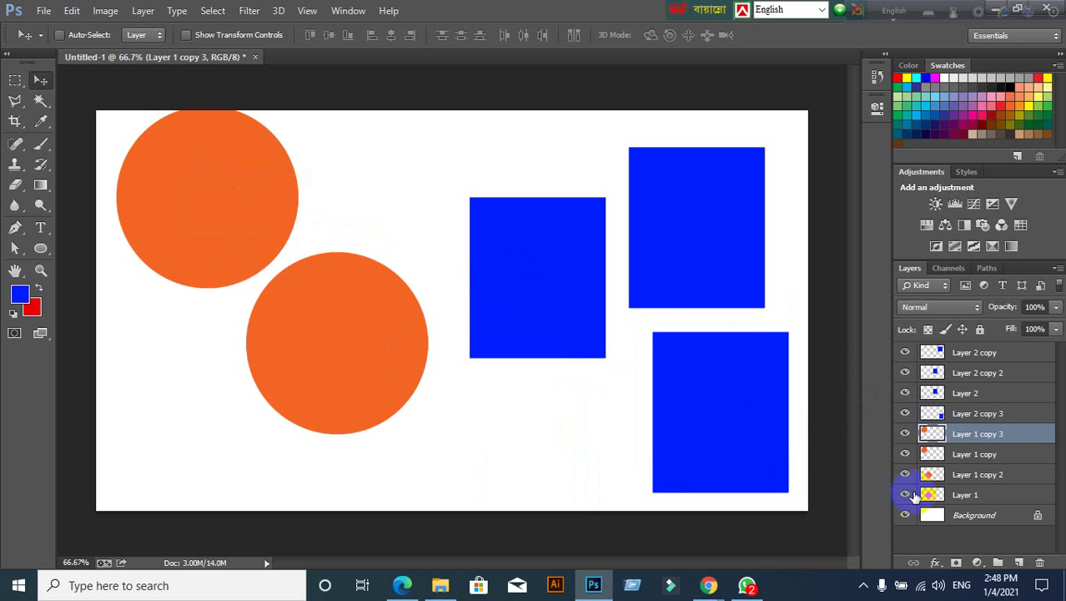
{"action": "left_click", "coordinate": [905, 434]}
{"action": "left_click", "coordinate": [905, 433]}
{"action": "left_click", "coordinate": [906, 433]}
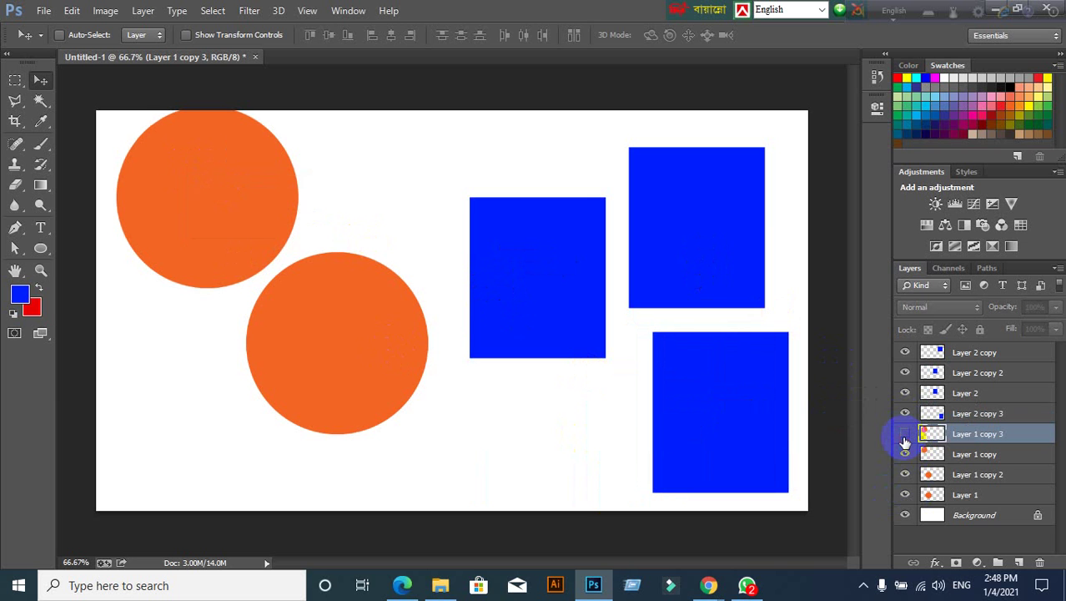
{"action": "left_click", "coordinate": [905, 436]}
{"action": "mouse_move", "coordinate": [251, 221]}
{"action": "left_mouse_down"}
{"action": "mouse_move", "coordinate": [437, 201]}
{"action": "mouse_move", "coordinate": [415, 196]}
{"action": "left_mouse_up"}
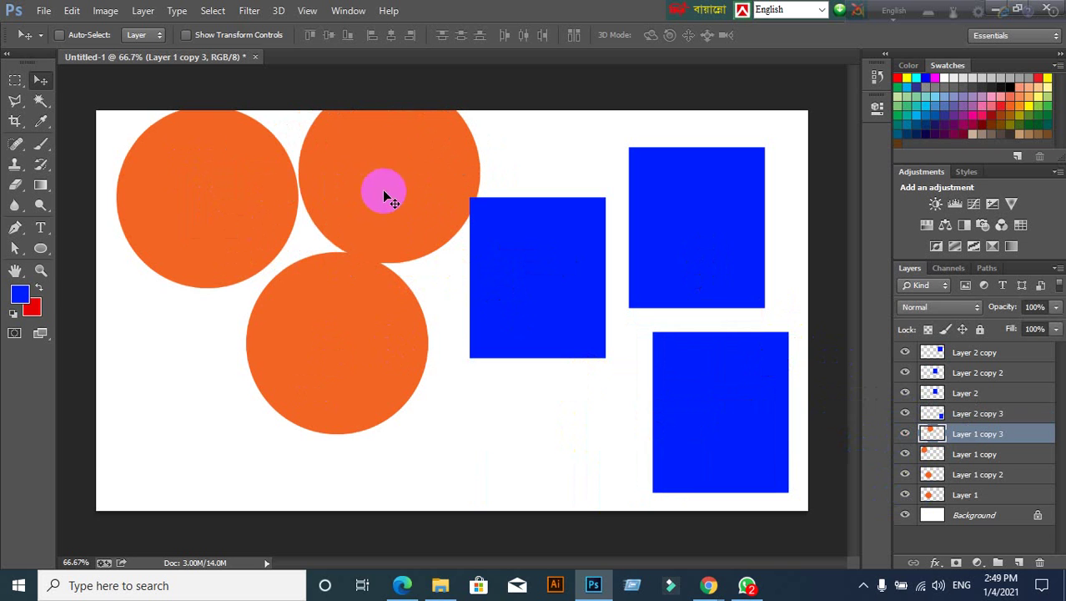
{"action": "left_click_drag", "start_coordinate": [378, 177], "coordinate": [172, 445]}
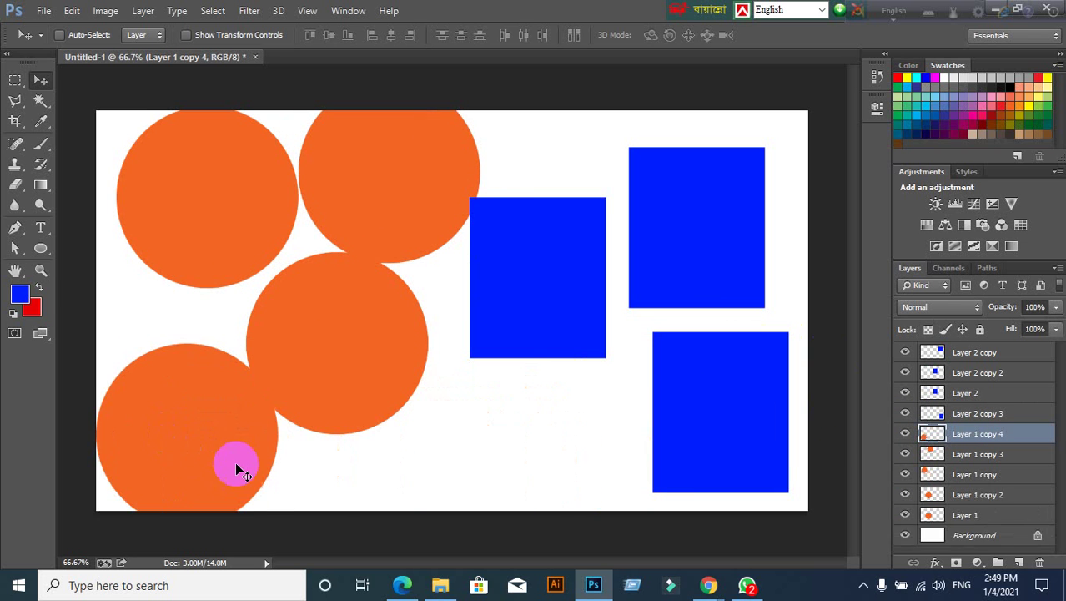
{"action": "key", "text": "ctrl+z"}
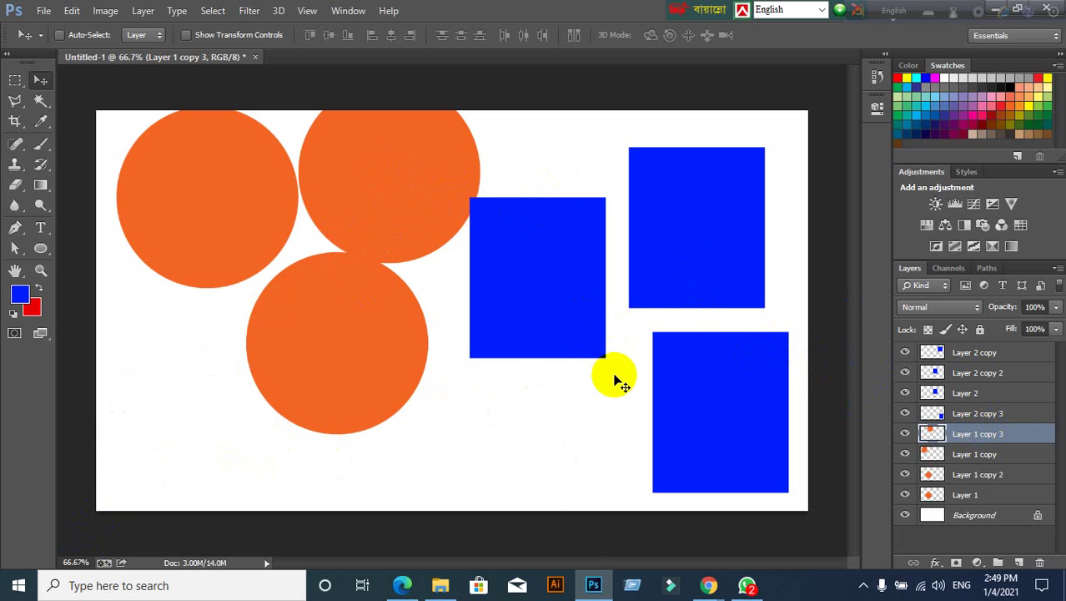
Alt-drag a copy of the lower-right blue square to the left edge and enable Auto-Select
{"action": "left_click", "coordinate": [715, 435], "text": "ctrl"}
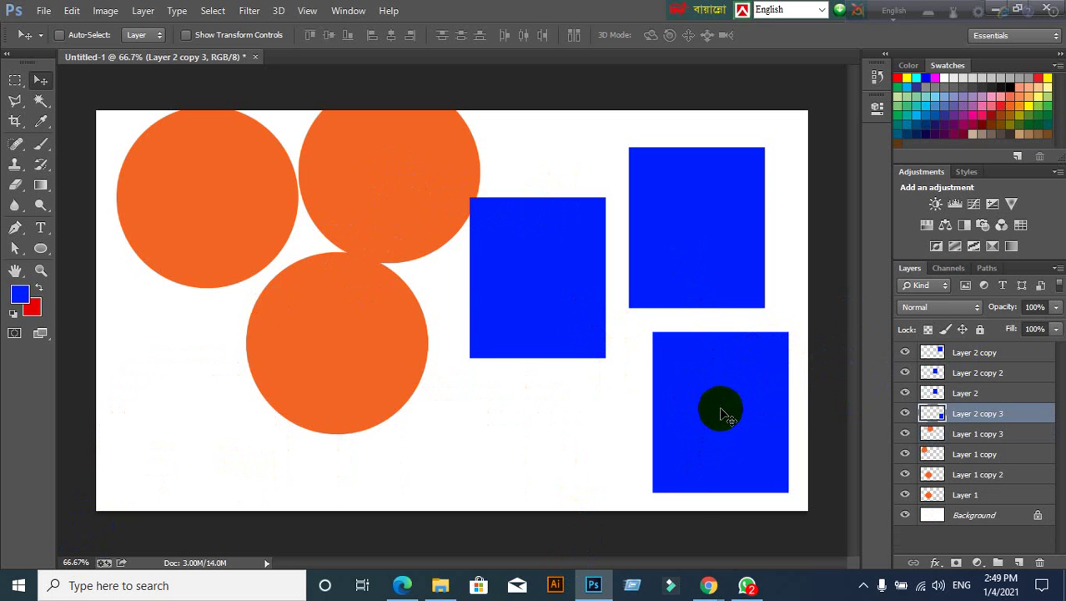
{"action": "left_click_drag", "start_coordinate": [721, 411], "coordinate": [161, 396]}
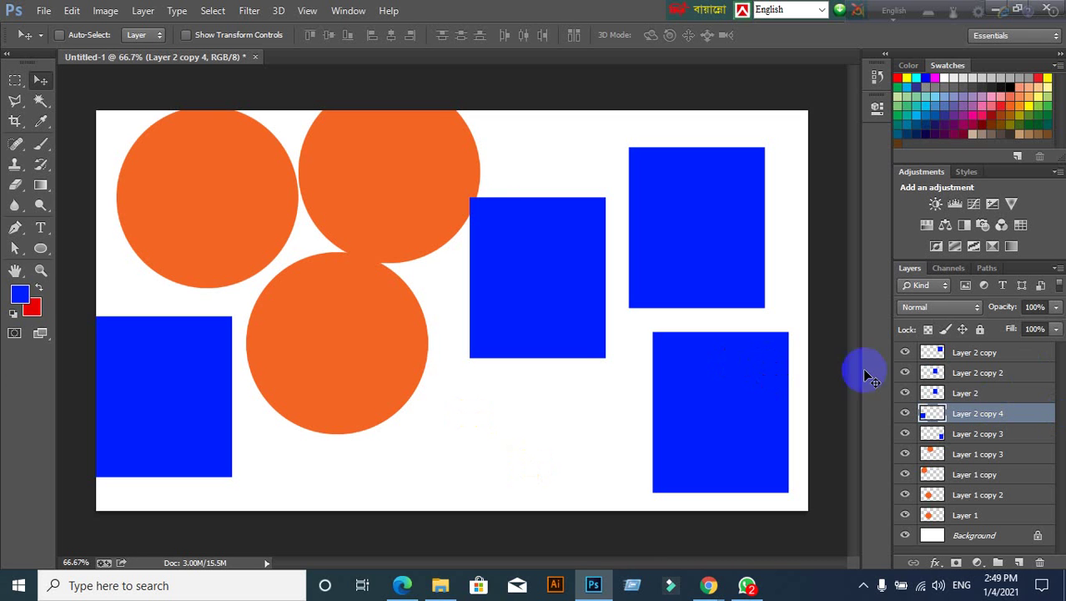
{"action": "left_click", "coordinate": [60, 35]}
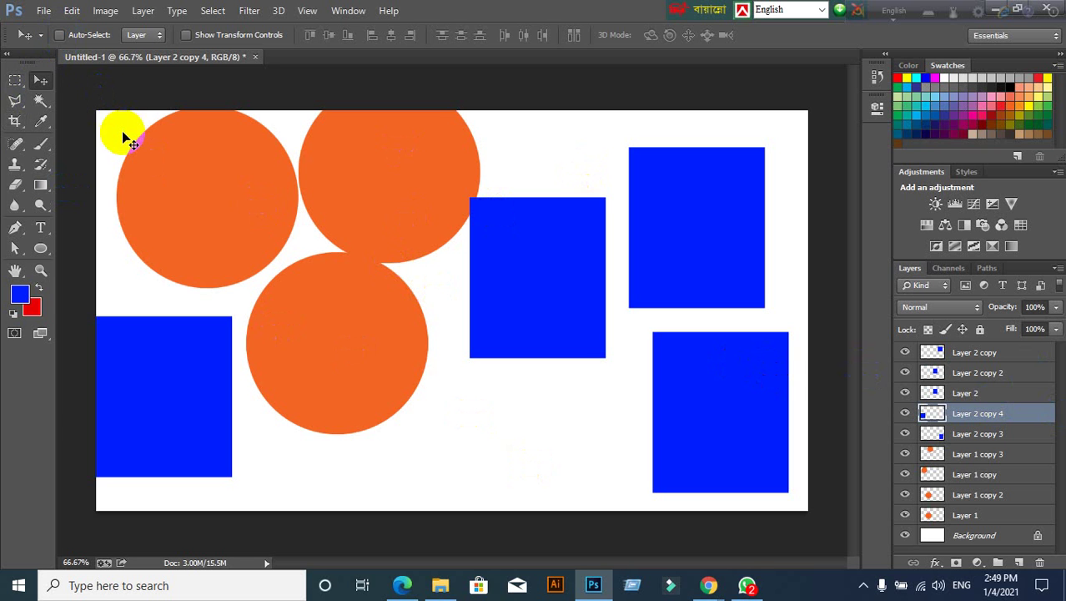
{"action": "left_click", "coordinate": [60, 36]}
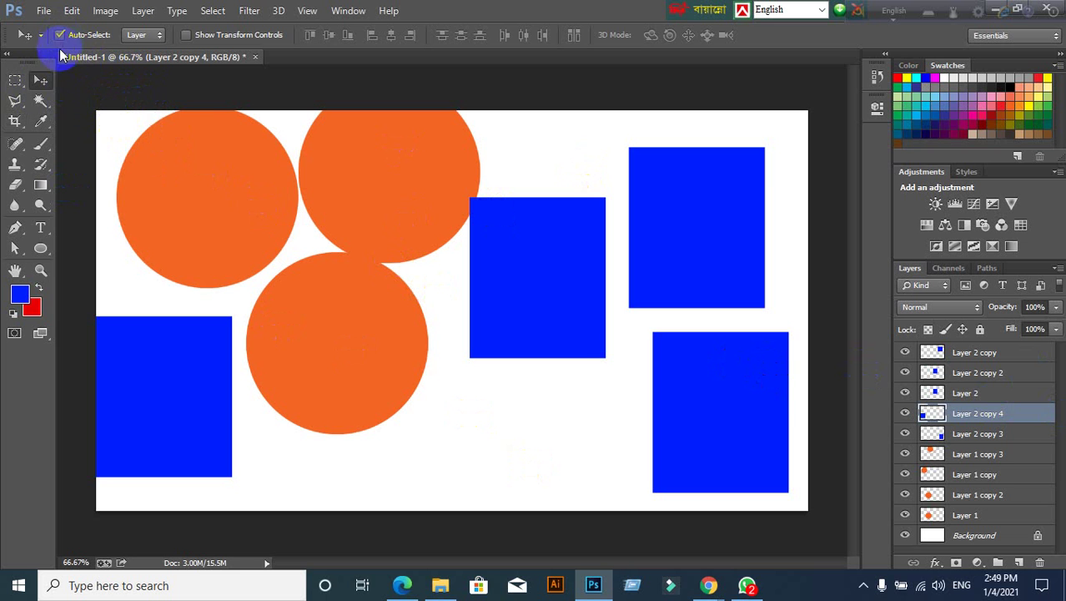
Select shape layers by clicking shapes on the canvas and in the Layers panel
{"action": "left_click", "coordinate": [185, 201]}
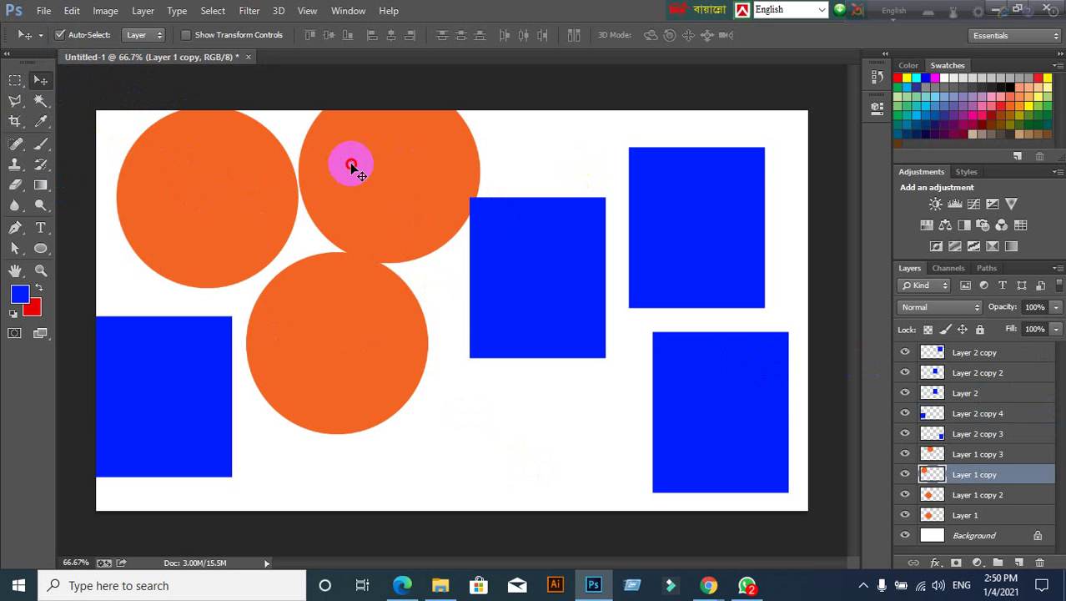
{"action": "left_click", "coordinate": [352, 167]}
{"action": "left_click", "coordinate": [997, 431]}
{"action": "left_click", "coordinate": [939, 399]}
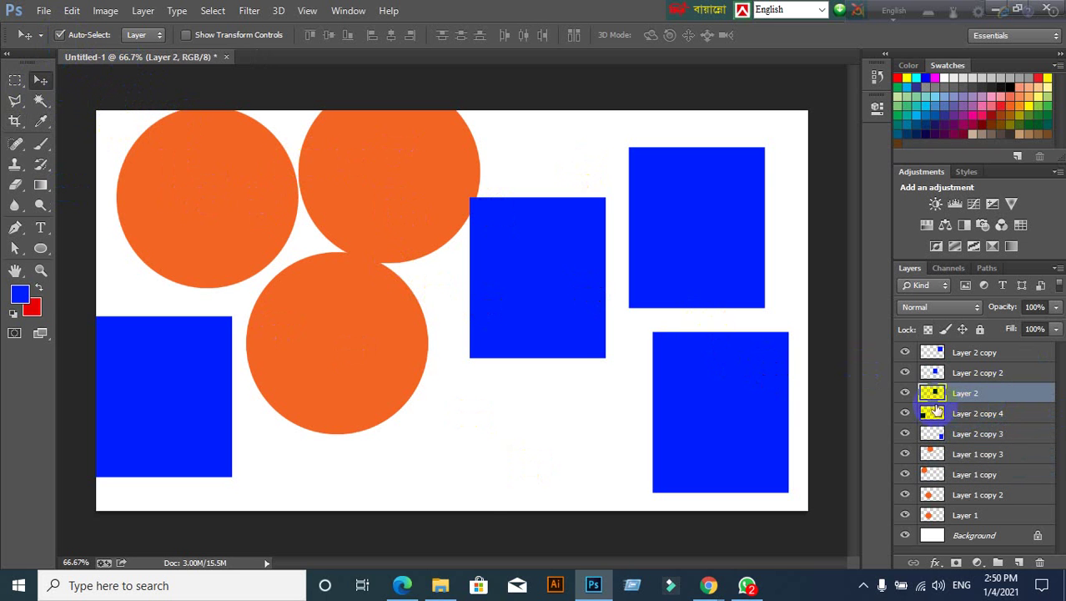
{"action": "left_click", "coordinate": [939, 372]}
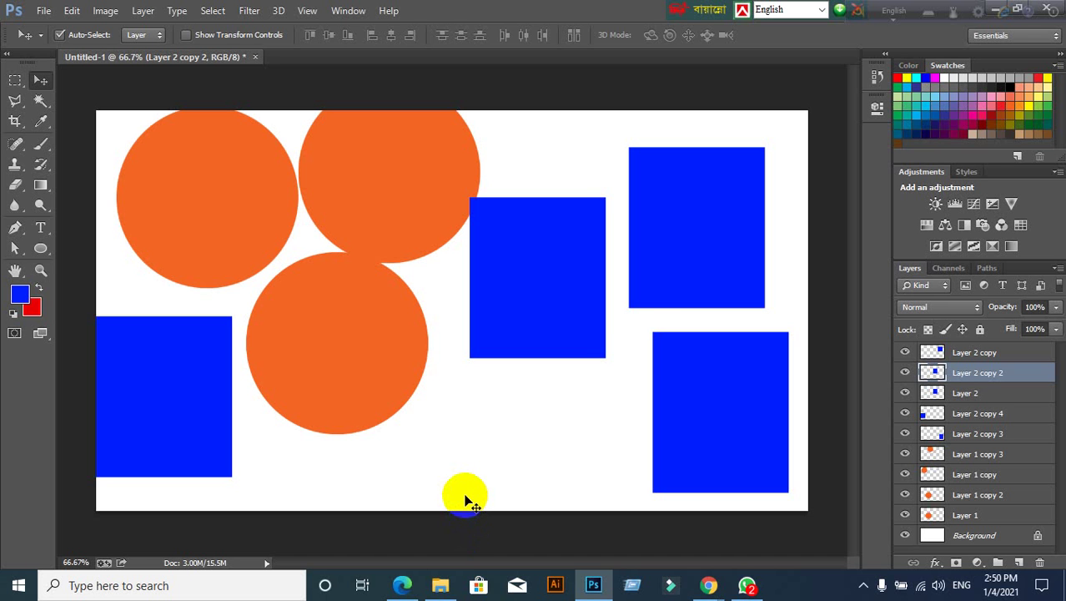
{"action": "left_click_drag", "start_coordinate": [692, 10], "coordinate": [580, 11]}
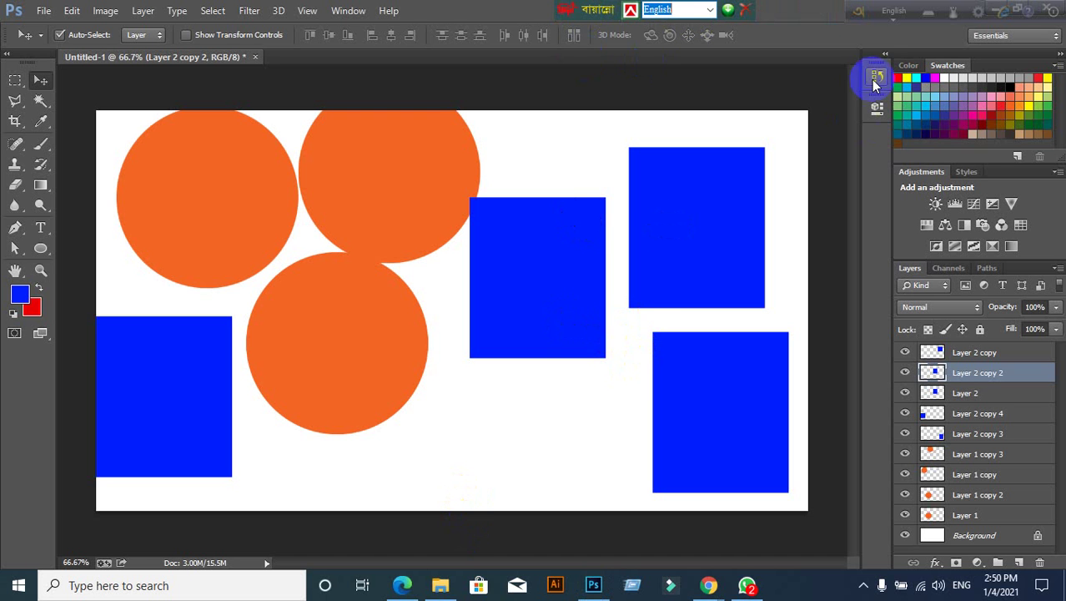
{"action": "mouse_move", "coordinate": [708, 585]}
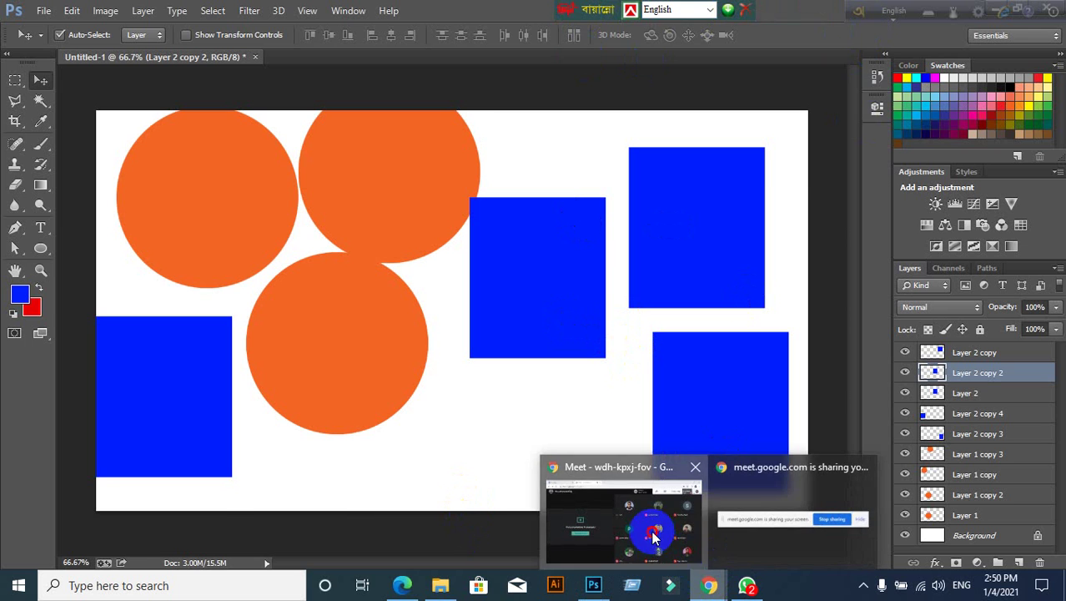
Bring up the Google Meet window, then minimize Chrome and Photoshop to show the desktop
{"action": "left_click", "coordinate": [650, 538]}
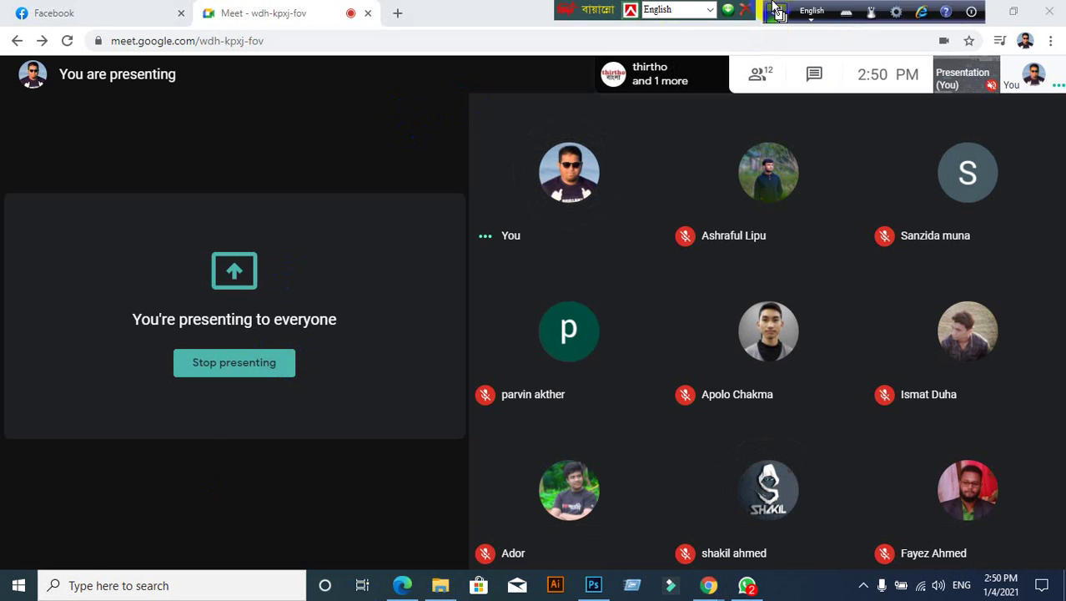
{"action": "left_click_drag", "start_coordinate": [855, 14], "coordinate": [630, 13]}
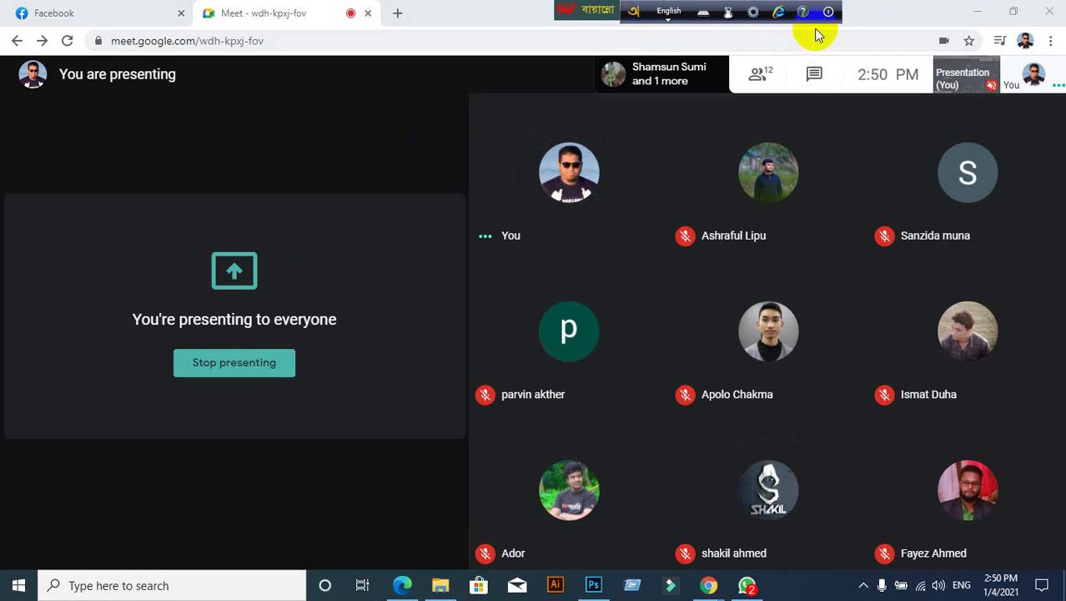
{"action": "left_click", "coordinate": [972, 18]}
{"action": "left_click", "coordinate": [993, 18]}
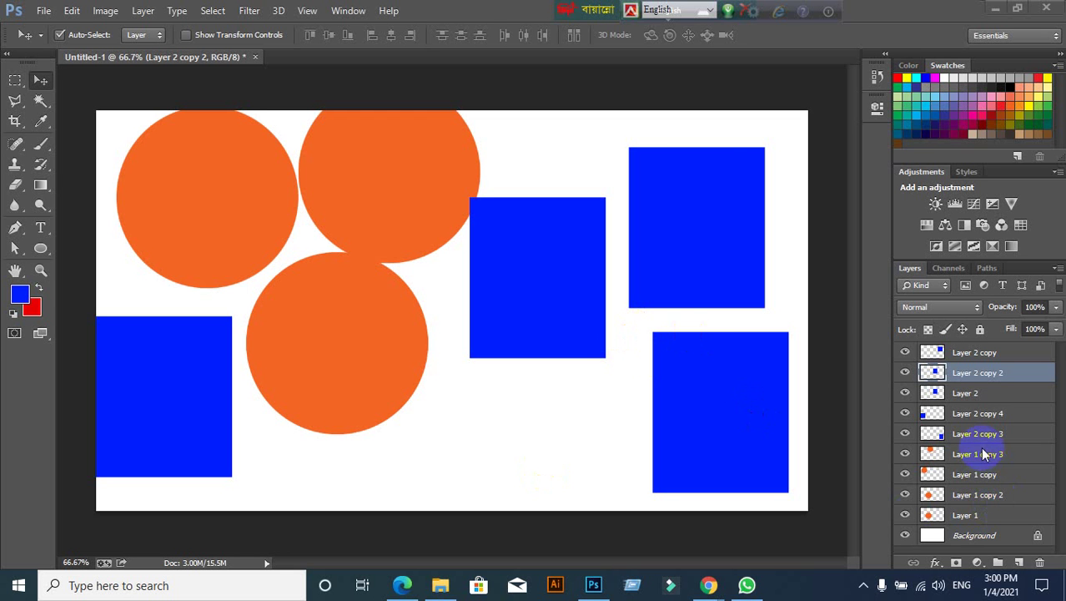
Step through every circle and square layer in the Layers panel, ending with Layer 1 active
{"action": "left_click", "coordinate": [981, 522]}
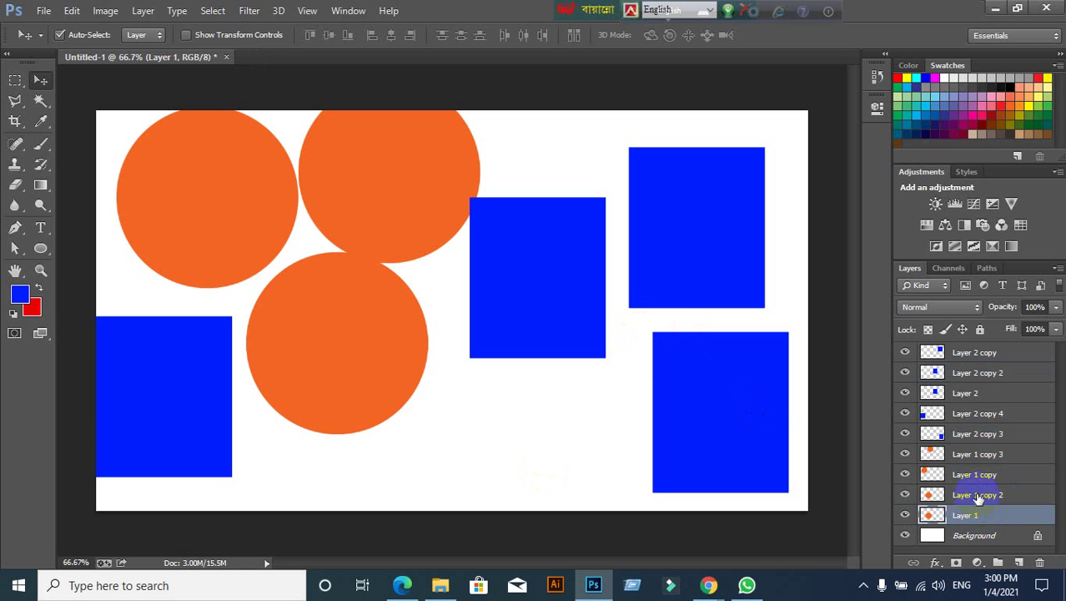
{"action": "left_click", "coordinate": [978, 497]}
{"action": "left_click", "coordinate": [975, 476]}
{"action": "left_click", "coordinate": [972, 454]}
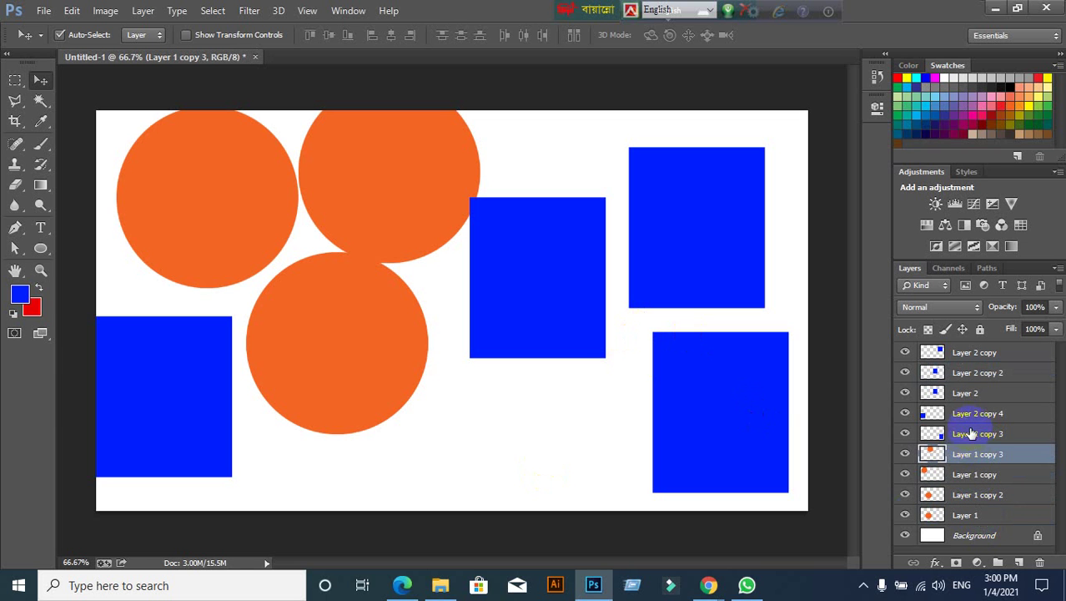
{"action": "left_click", "coordinate": [972, 433]}
{"action": "left_click", "coordinate": [969, 413]}
{"action": "left_click", "coordinate": [968, 392]}
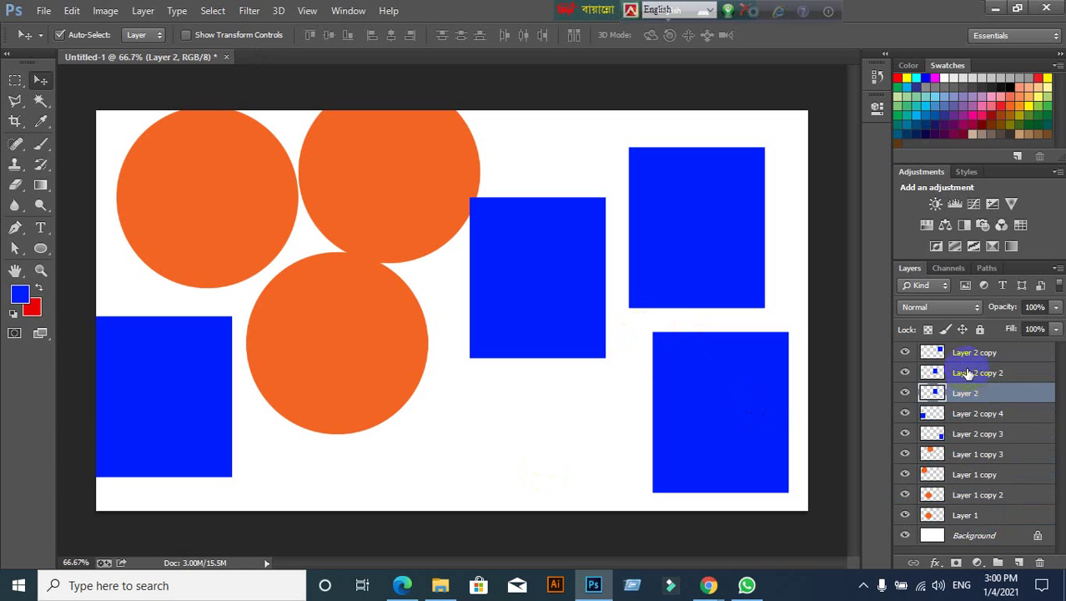
{"action": "left_click", "coordinate": [968, 373]}
{"action": "left_click", "coordinate": [972, 353]}
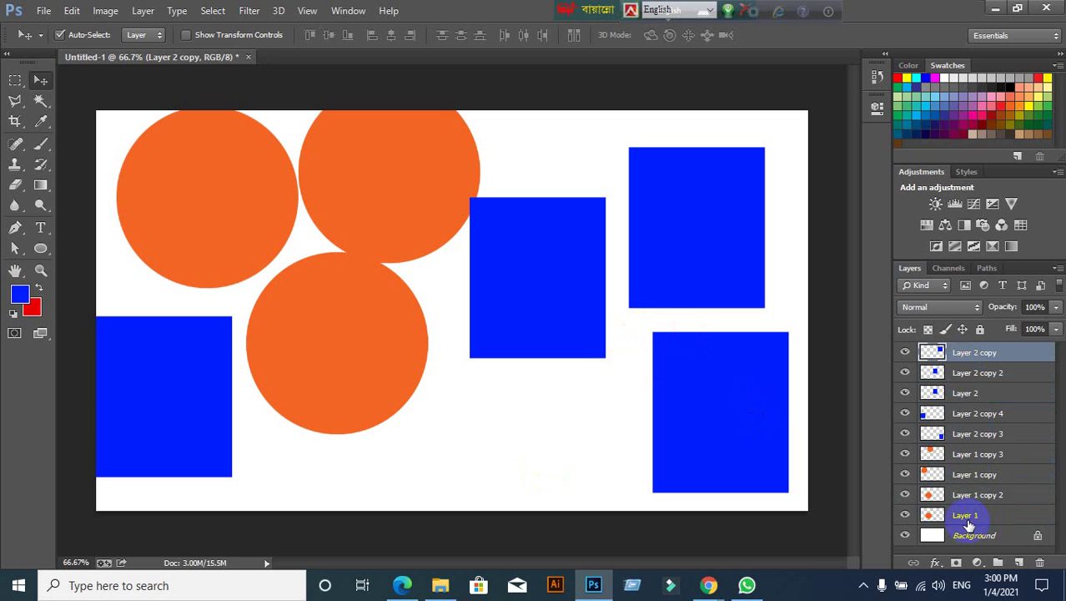
{"action": "left_click", "coordinate": [968, 522]}
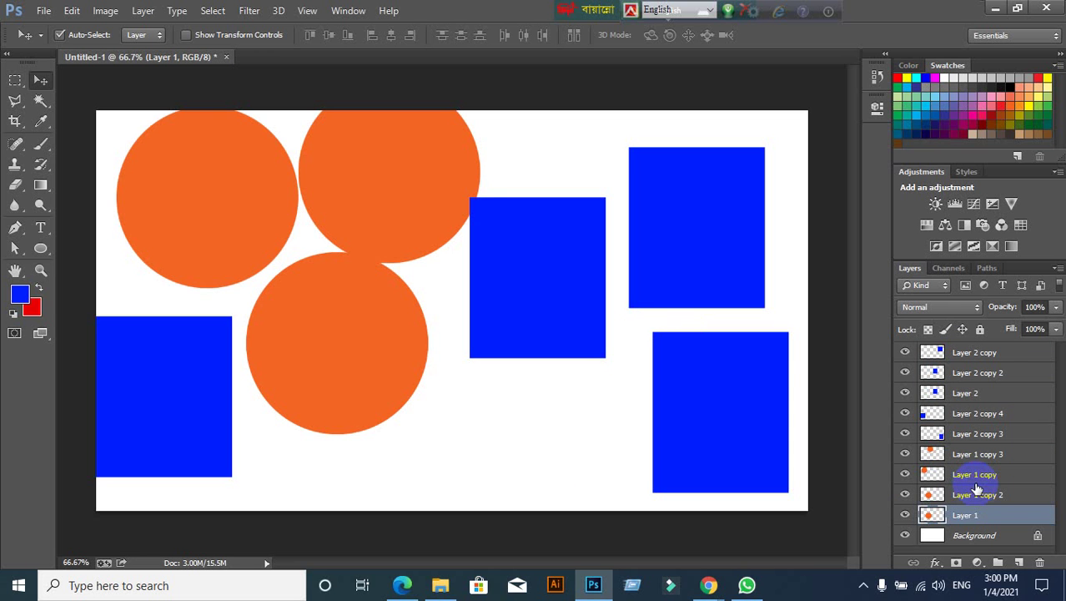
{"action": "left_click", "coordinate": [1008, 478]}
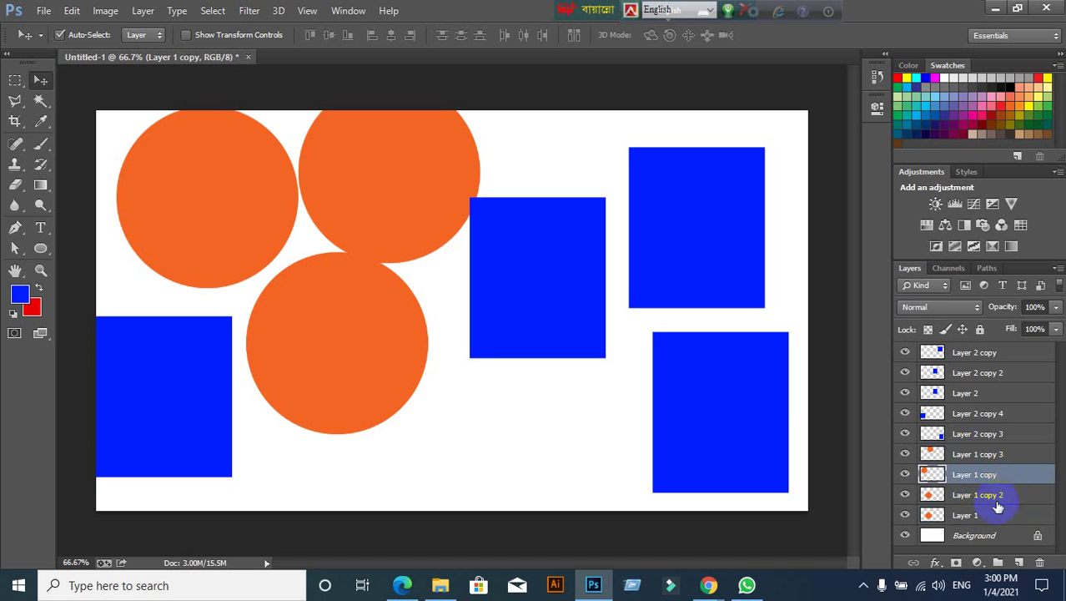
{"action": "left_click", "coordinate": [995, 514]}
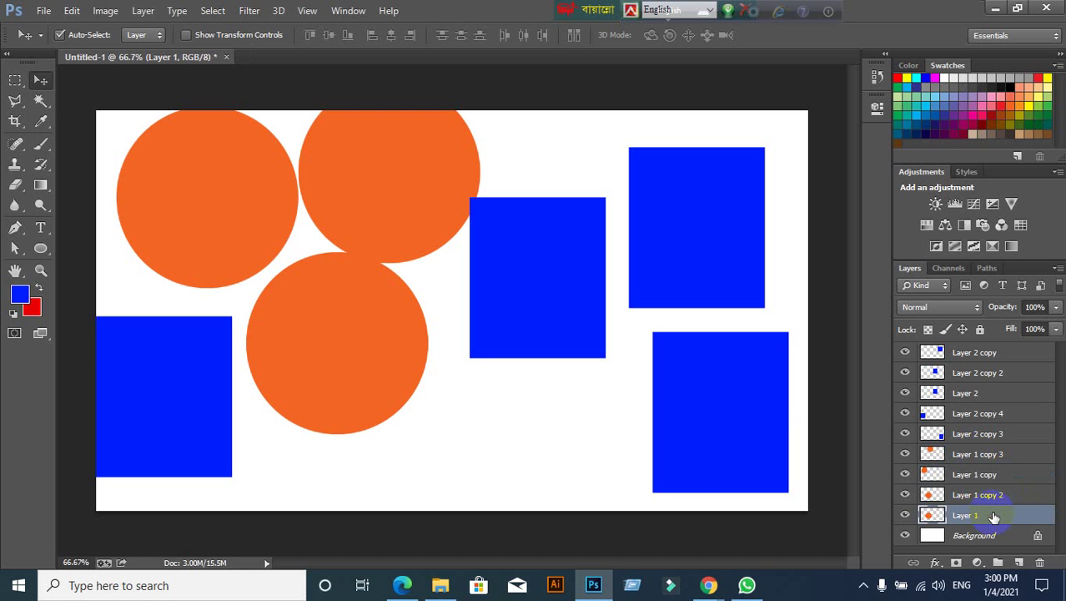
Delete all shape layers, then fill an elliptical circle blue on a new upper-left layer
{"action": "left_click", "coordinate": [981, 354], "text": "shift"}
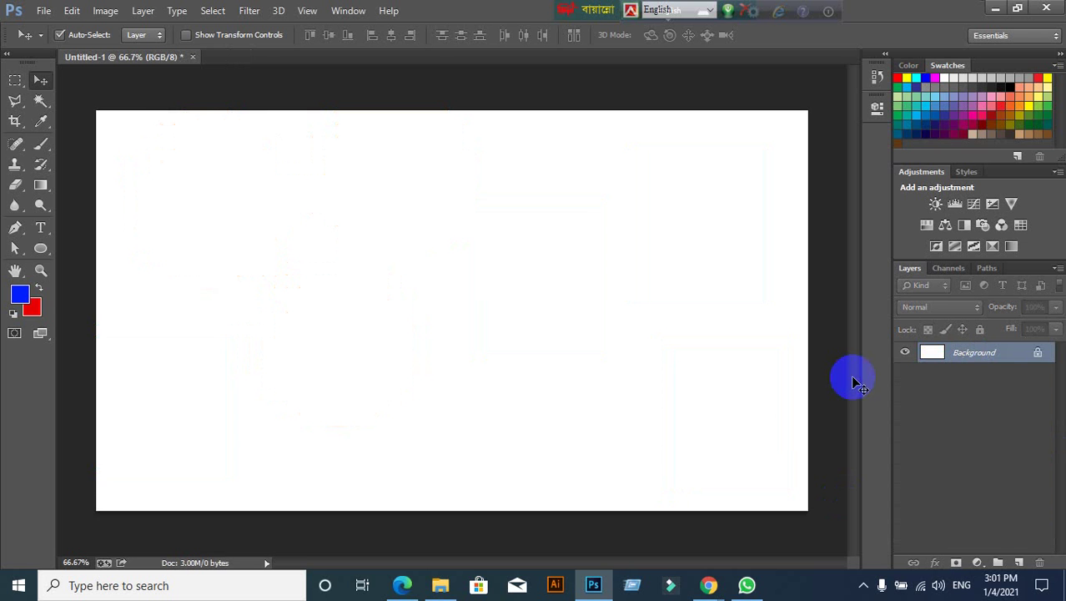
{"action": "left_click", "coordinate": [717, 421]}
{"action": "right_click", "coordinate": [14, 79]}
{"action": "left_click", "coordinate": [92, 91]}
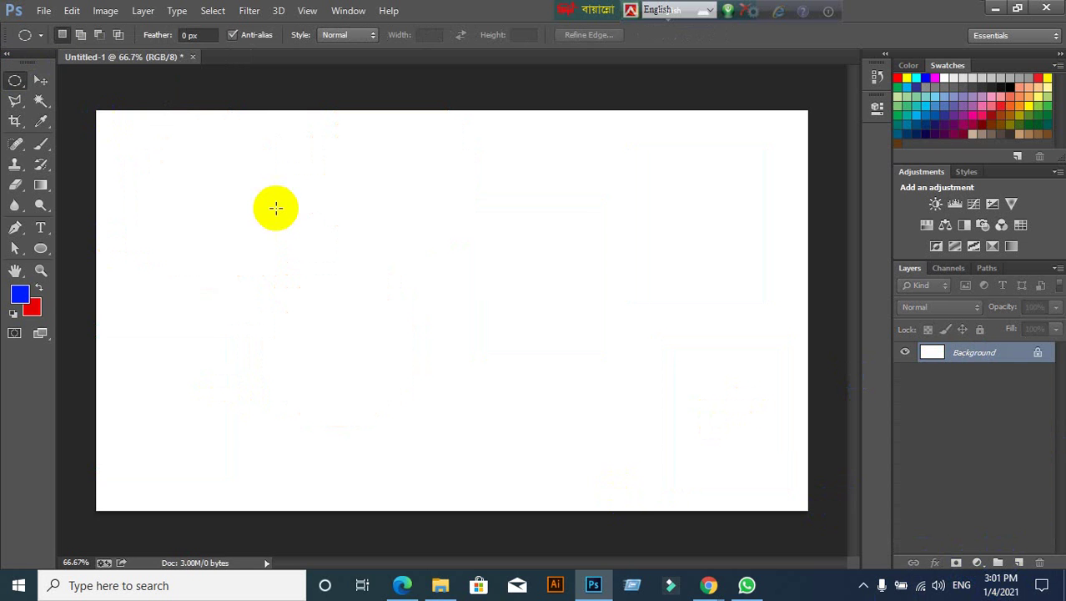
{"action": "left_click_drag", "start_coordinate": [226, 173], "coordinate": [380, 328]}
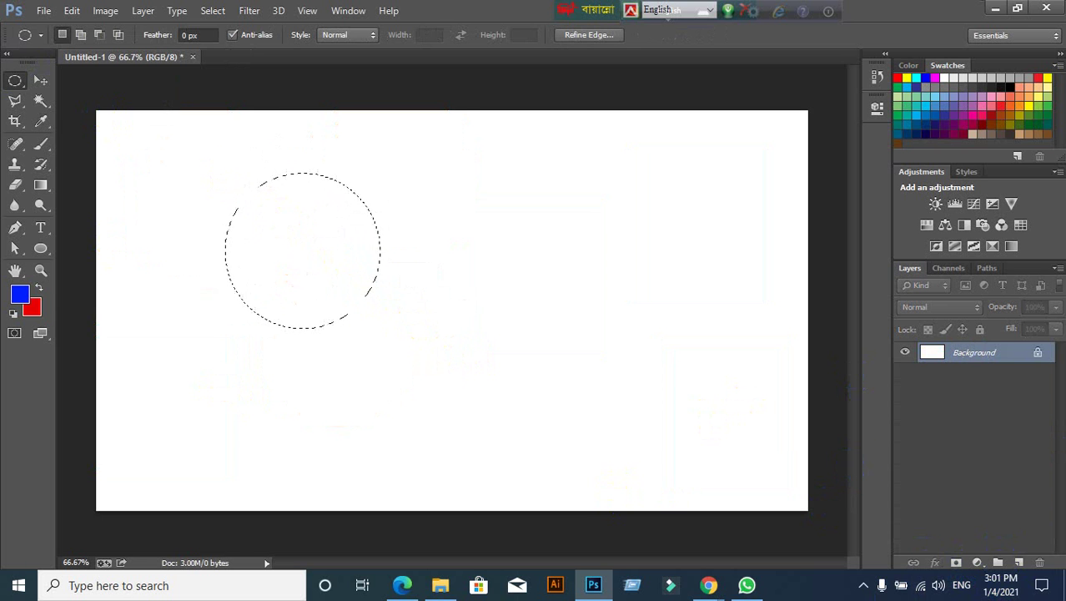
{"action": "left_click", "coordinate": [1019, 562]}
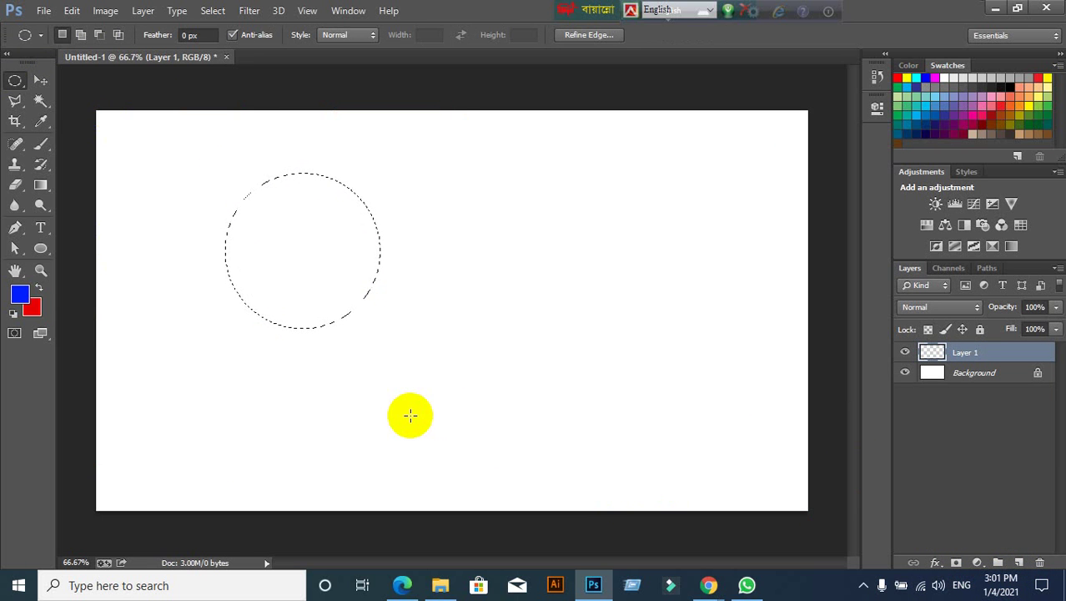
{"action": "key", "text": "alt+BackSpace"}
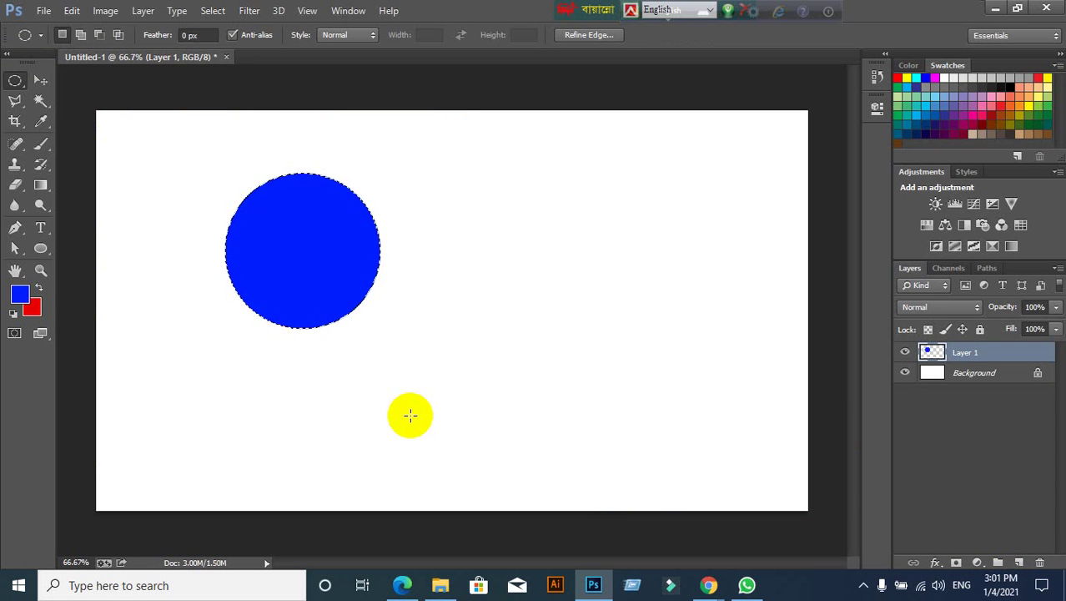
{"action": "key", "text": "ctrl+d"}
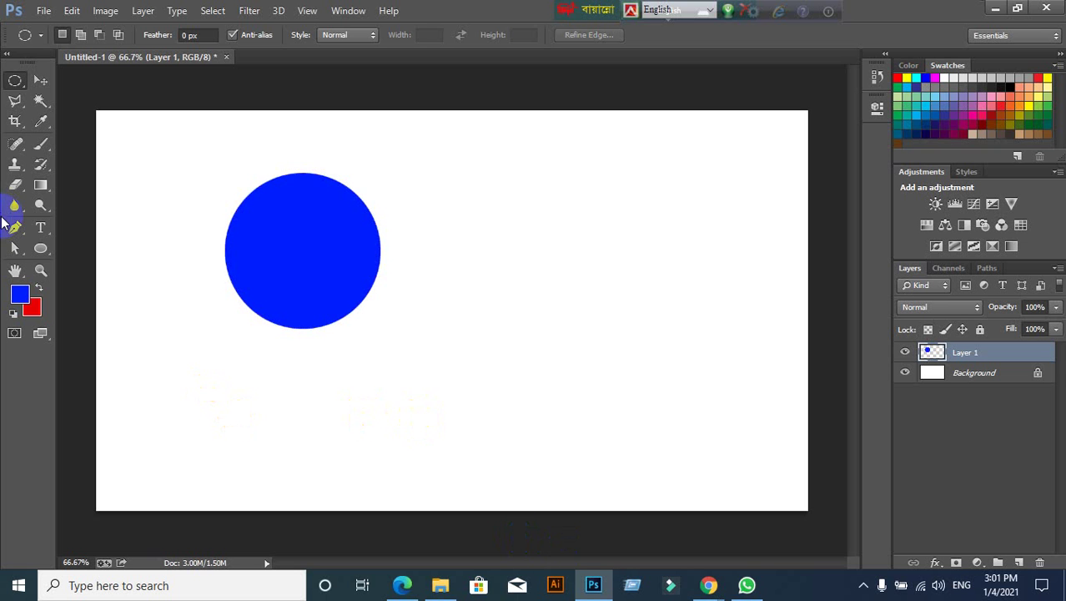
{"action": "right_click", "coordinate": [14, 80]}
On a new Layer 2, fill a rectangular square selection red overlapping the blue circle
{"action": "left_click", "coordinate": [71, 77]}
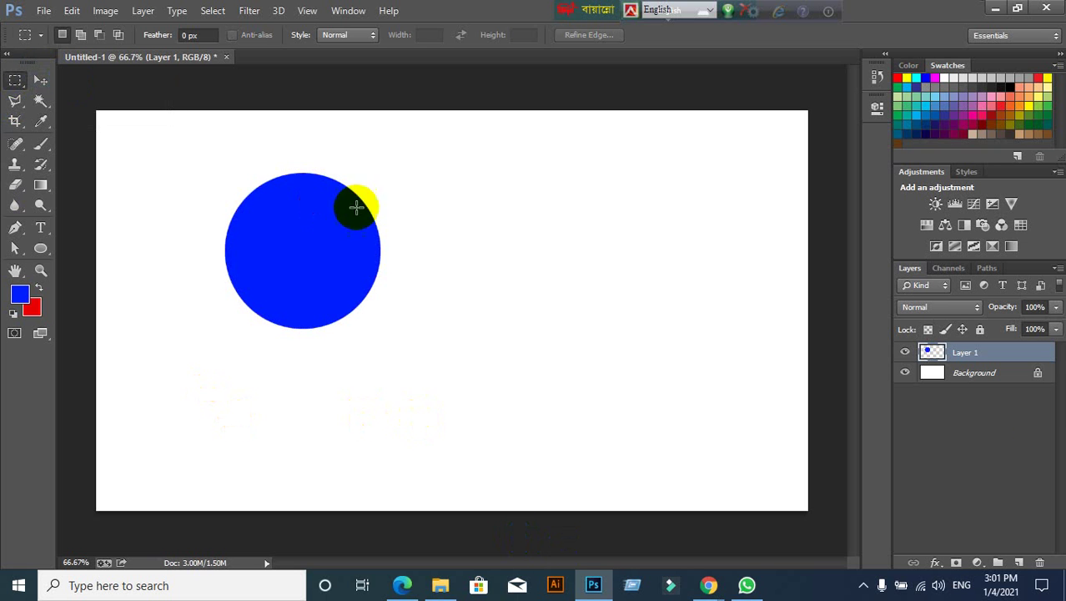
{"action": "left_click", "coordinate": [1019, 562]}
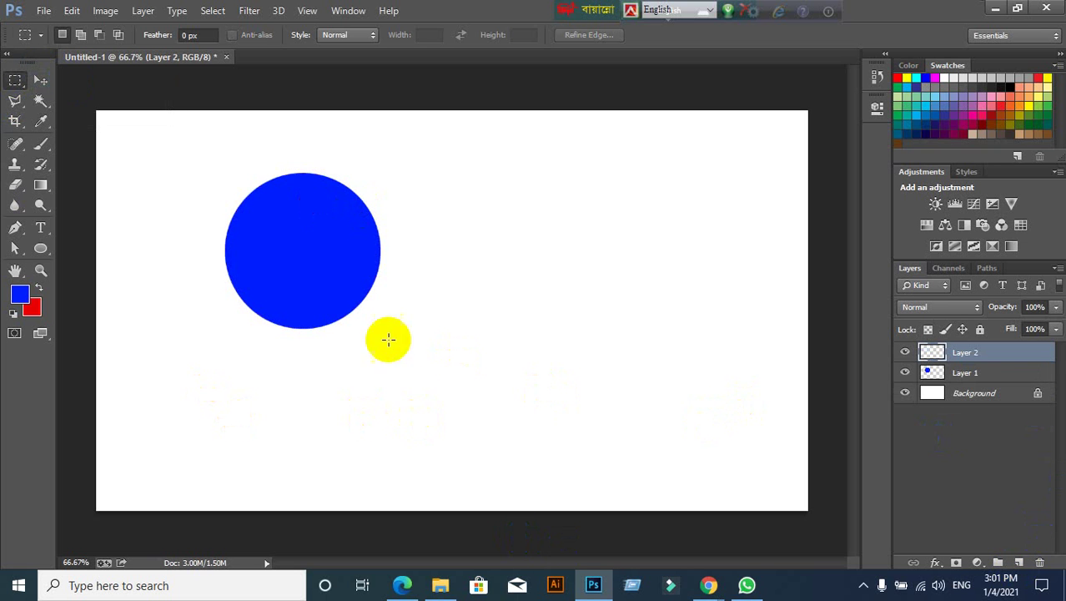
{"action": "left_click_drag", "start_coordinate": [294, 387], "coordinate": [429, 257]}
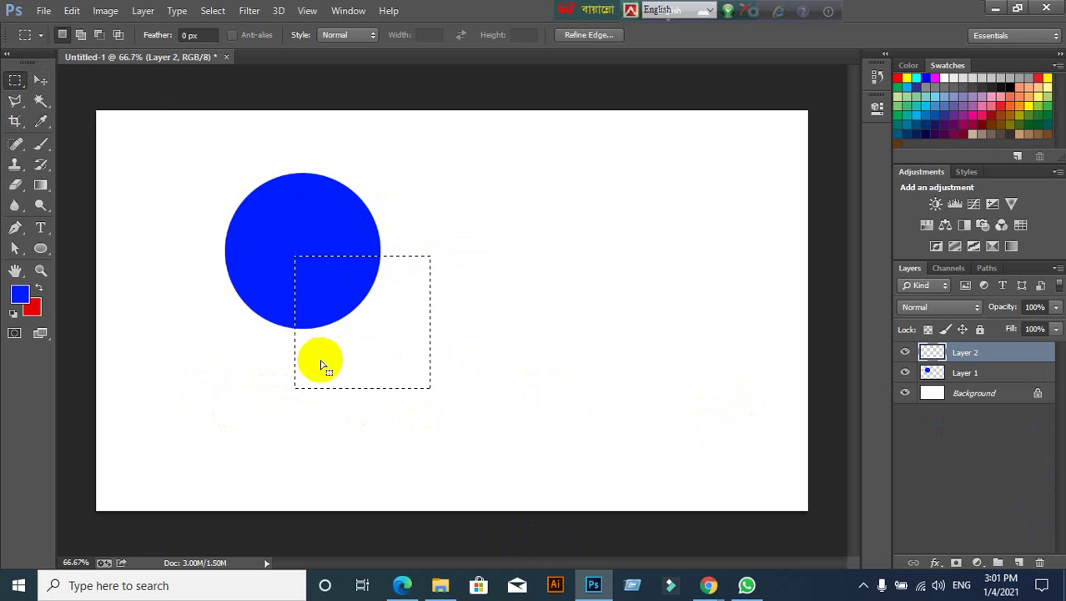
{"action": "key", "text": "ctrl+BackSpace"}
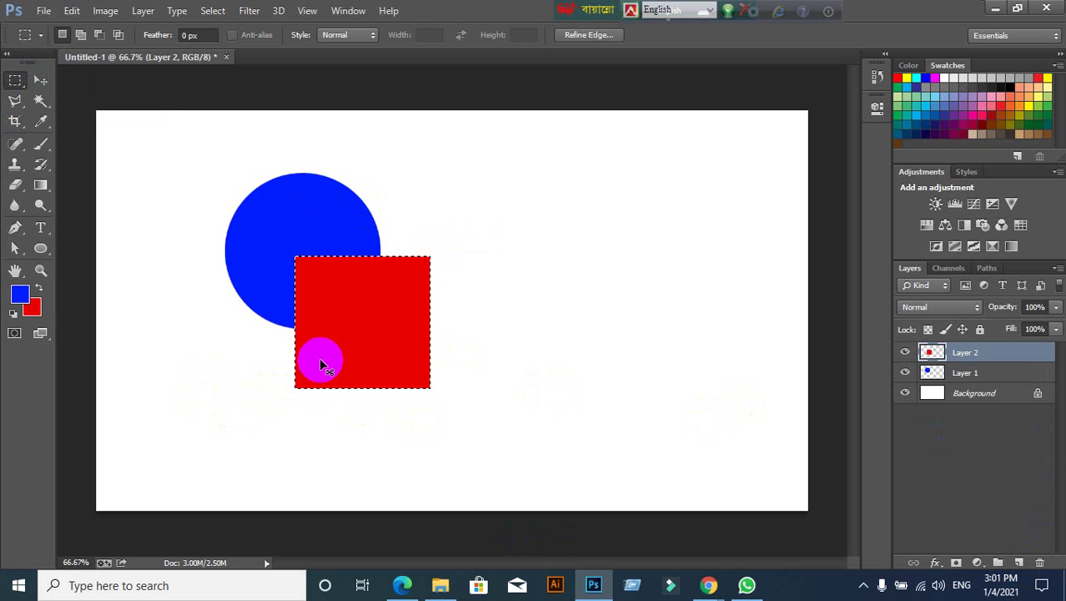
{"action": "left_click", "coordinate": [209, 284]}
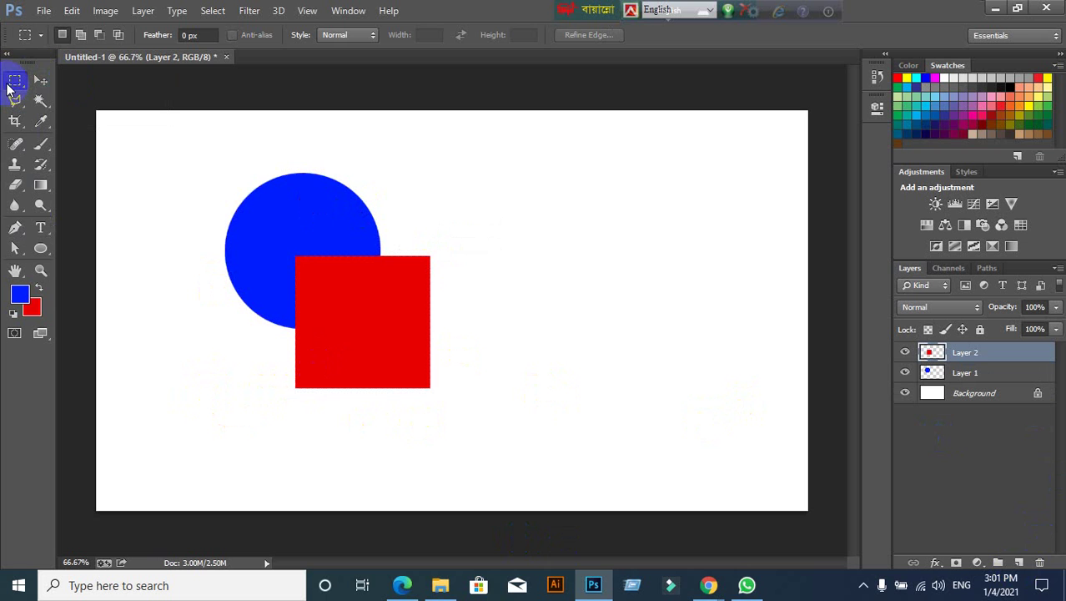
Fill a four-sided Polygonal Lasso selection green over the circle and square, then deselect
{"action": "right_click", "coordinate": [11, 89]}
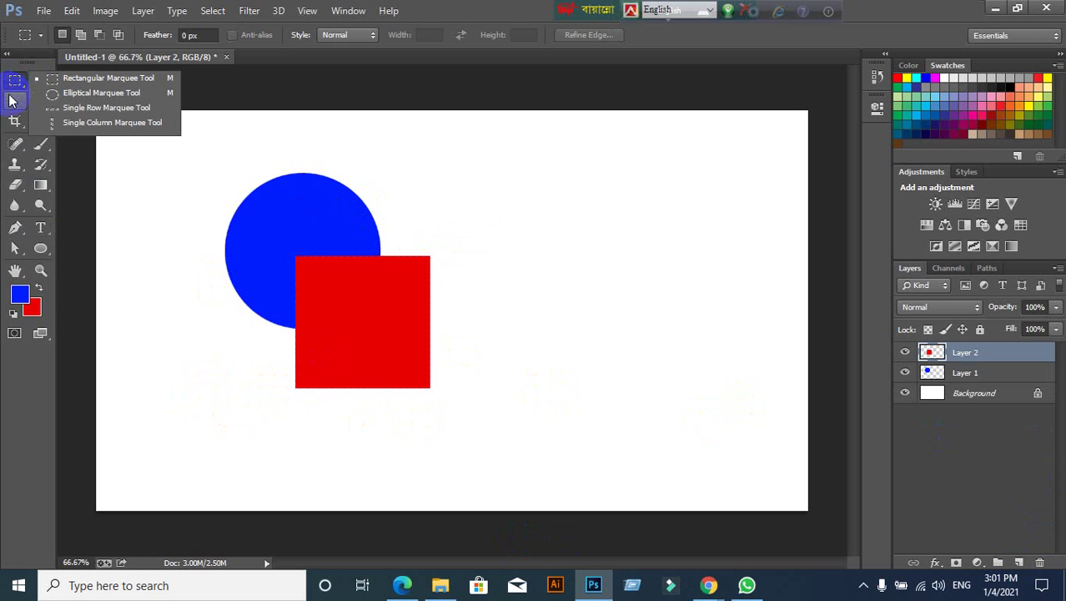
{"action": "left_click_drag", "start_coordinate": [12, 101], "coordinate": [90, 117]}
{"action": "left_click", "coordinate": [89, 117]}
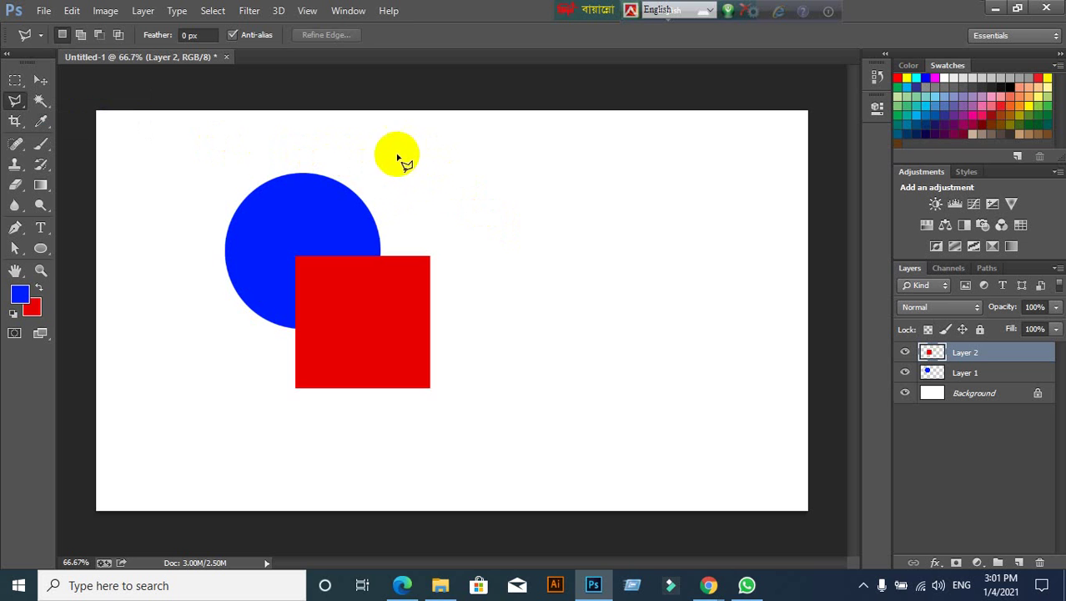
{"action": "left_click", "coordinate": [376, 156]}
{"action": "left_click", "coordinate": [331, 308]}
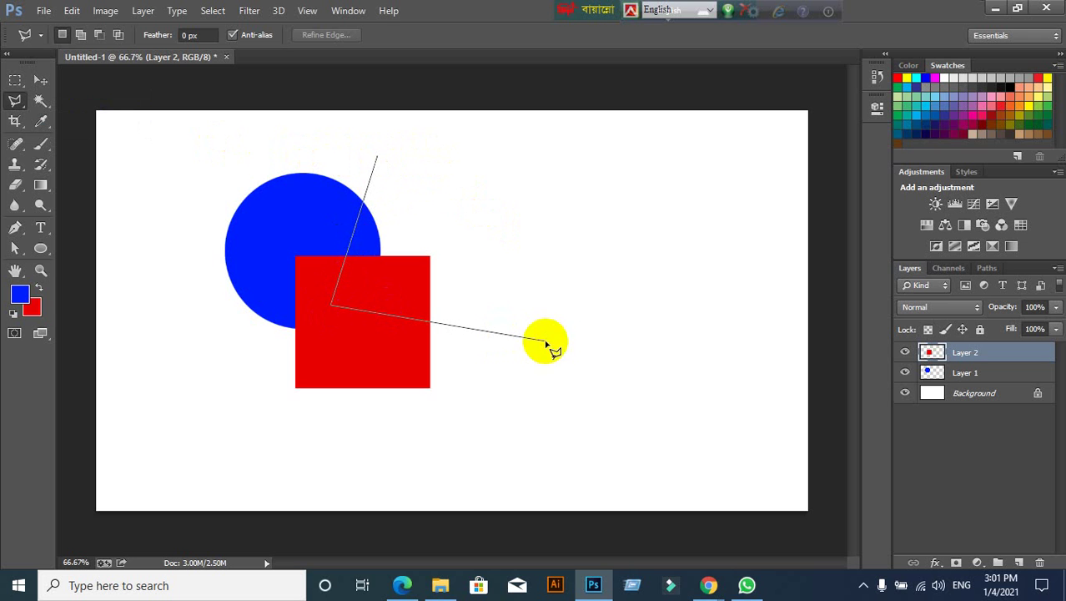
{"action": "left_click", "coordinate": [545, 340]}
{"action": "left_click", "coordinate": [506, 176]}
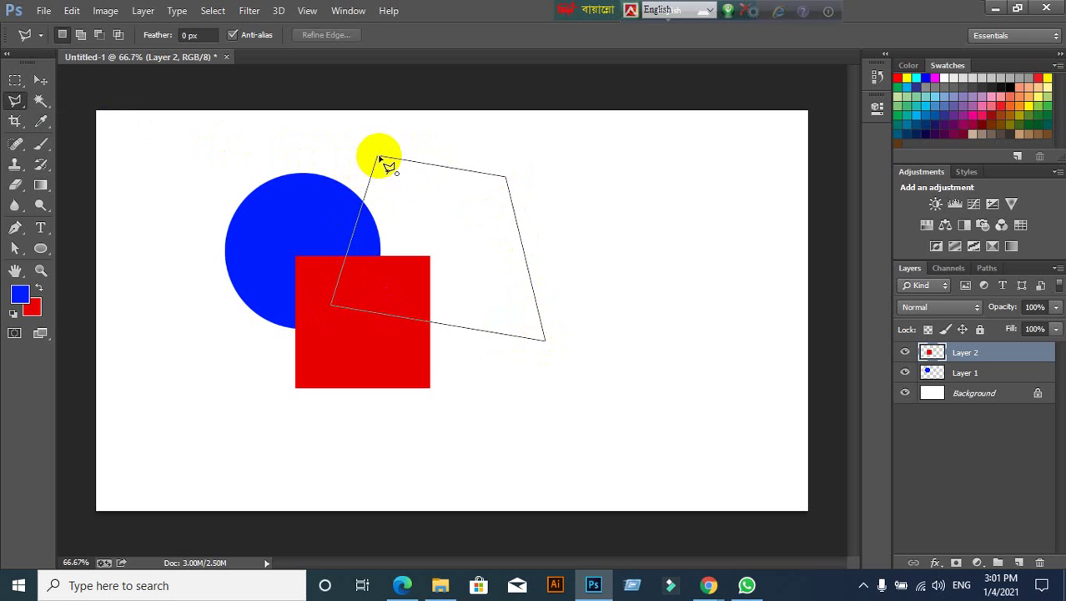
{"action": "left_click", "coordinate": [378, 156]}
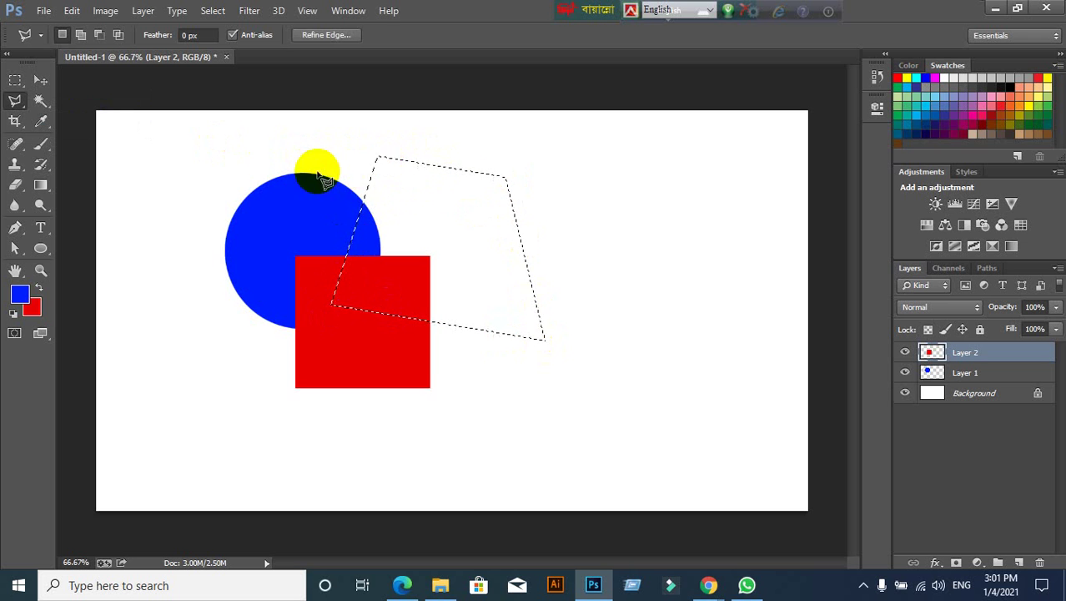
{"action": "left_click", "coordinate": [39, 81]}
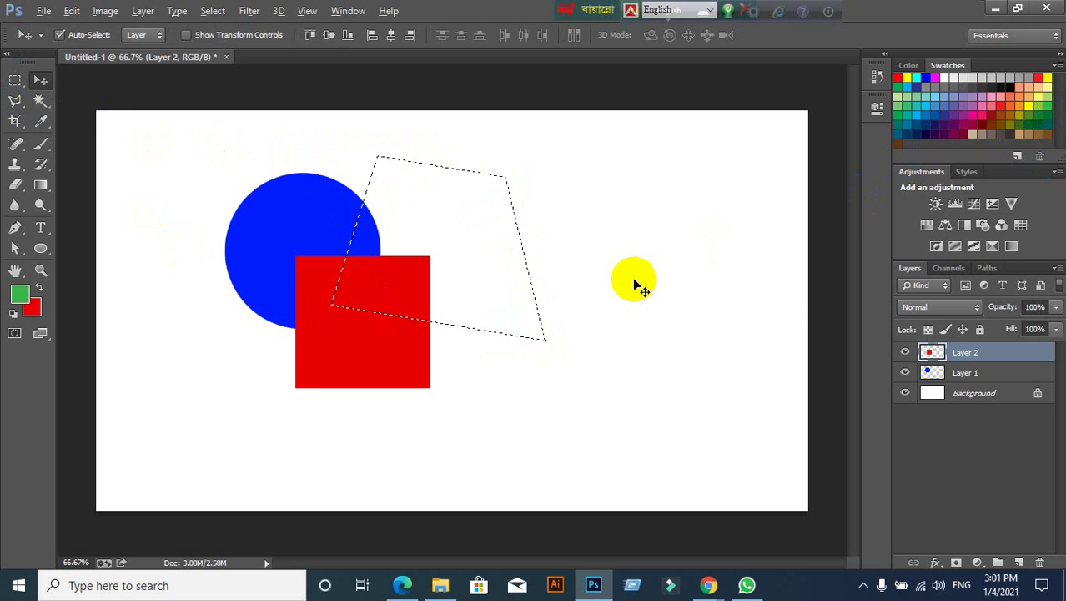
{"action": "key", "text": "alt+BackSpace"}
{"action": "key", "text": "ctrl+d"}
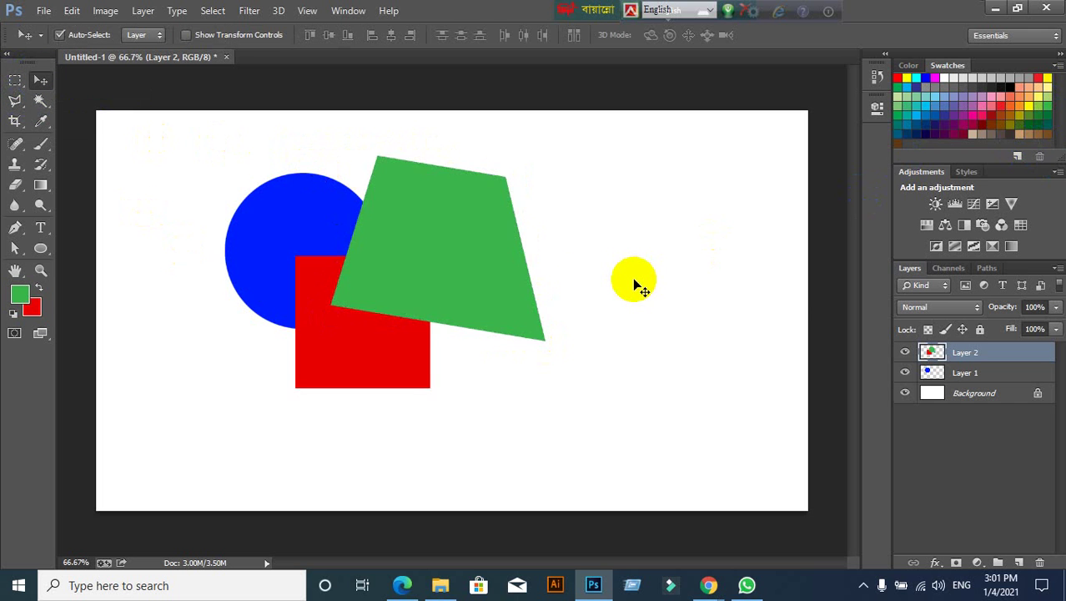
{"action": "left_click", "coordinate": [39, 81]}
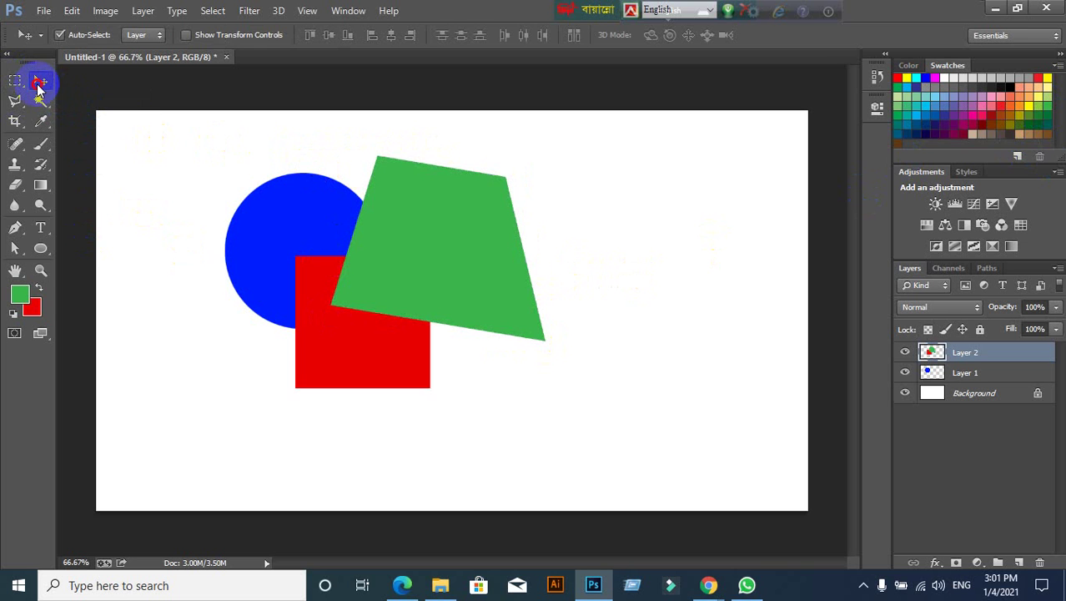
Fill a large elliptical selection with yellow, overlapping the red square and green shape on Layer 2
{"action": "left_click", "coordinate": [12, 85]}
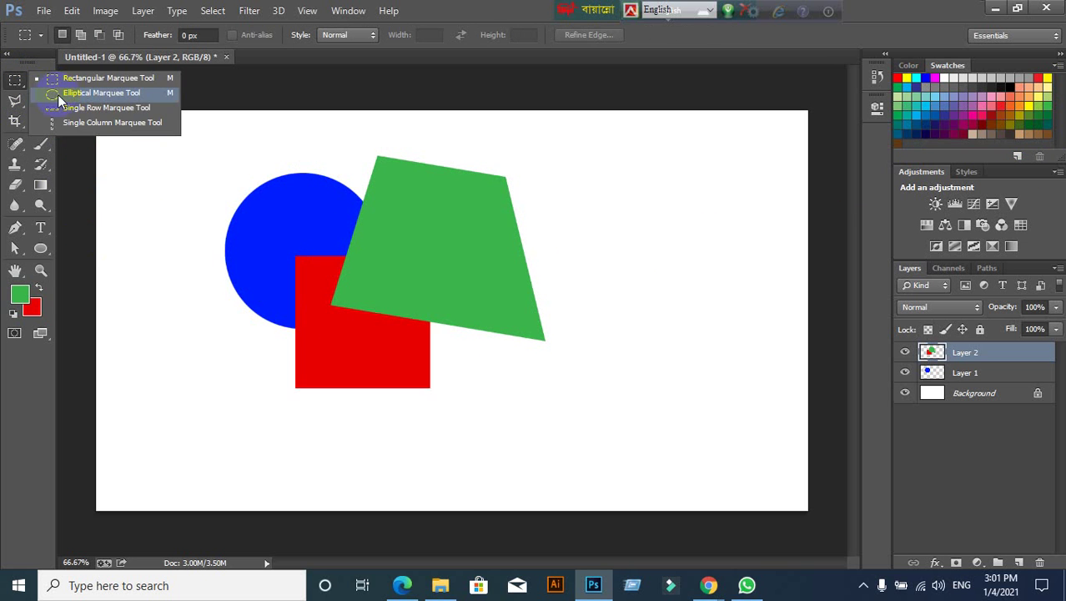
{"action": "left_click", "coordinate": [58, 94]}
{"action": "left_click_drag", "start_coordinate": [225, 311], "coordinate": [499, 510]}
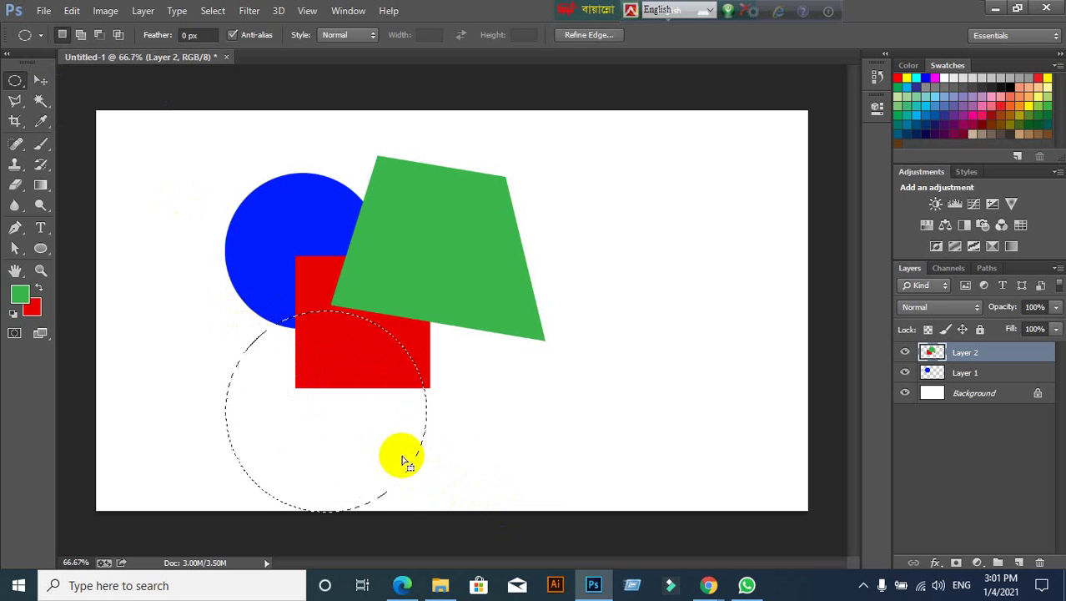
{"action": "key", "text": "ctrl+d"}
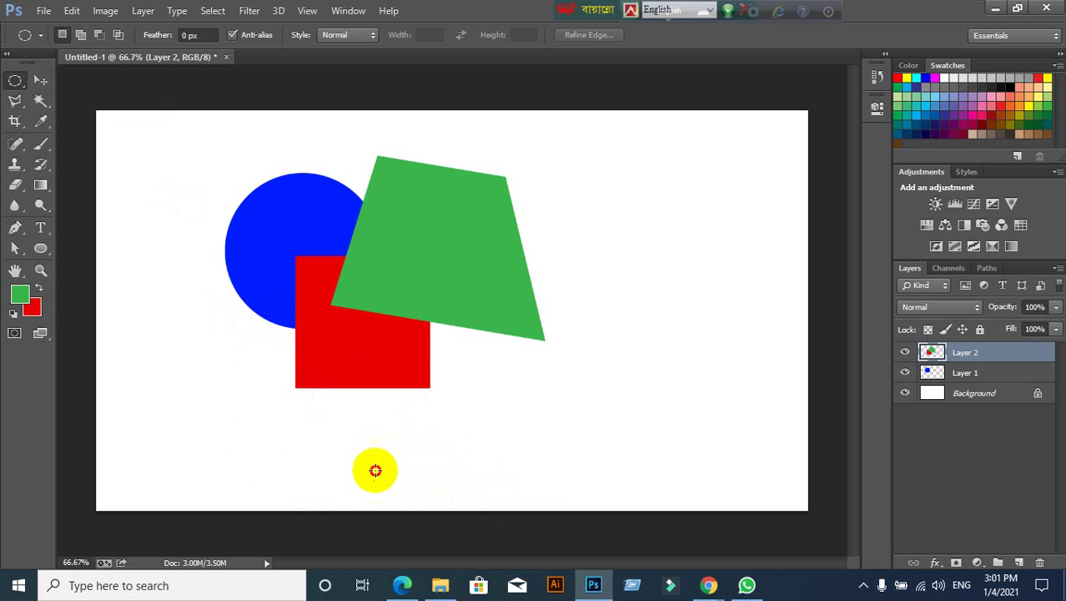
{"action": "left_click_drag", "start_coordinate": [373, 481], "coordinate": [614, 239]}
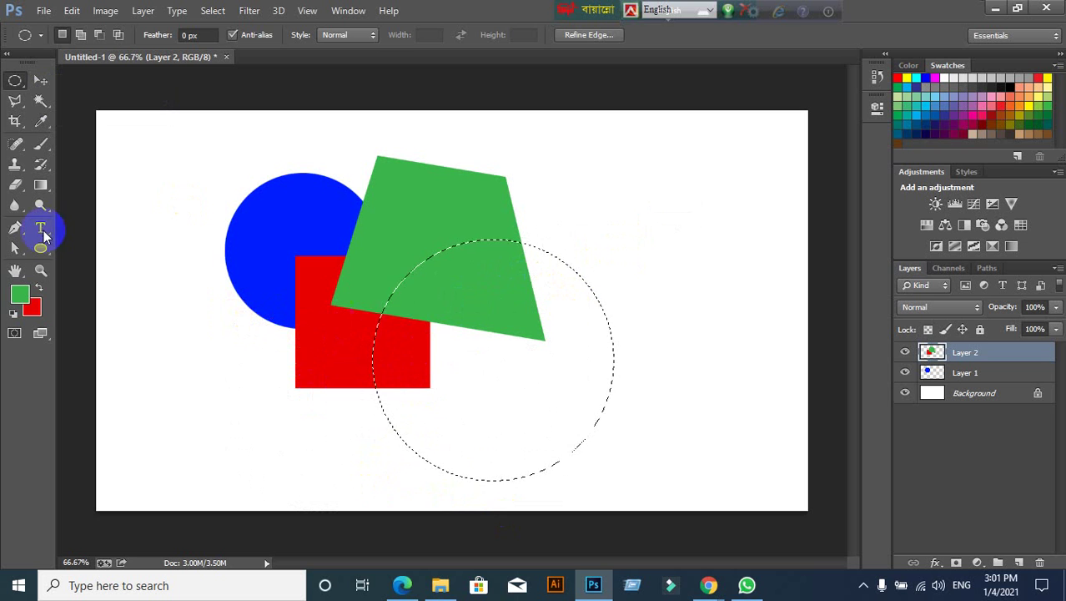
{"action": "left_click", "coordinate": [1049, 79]}
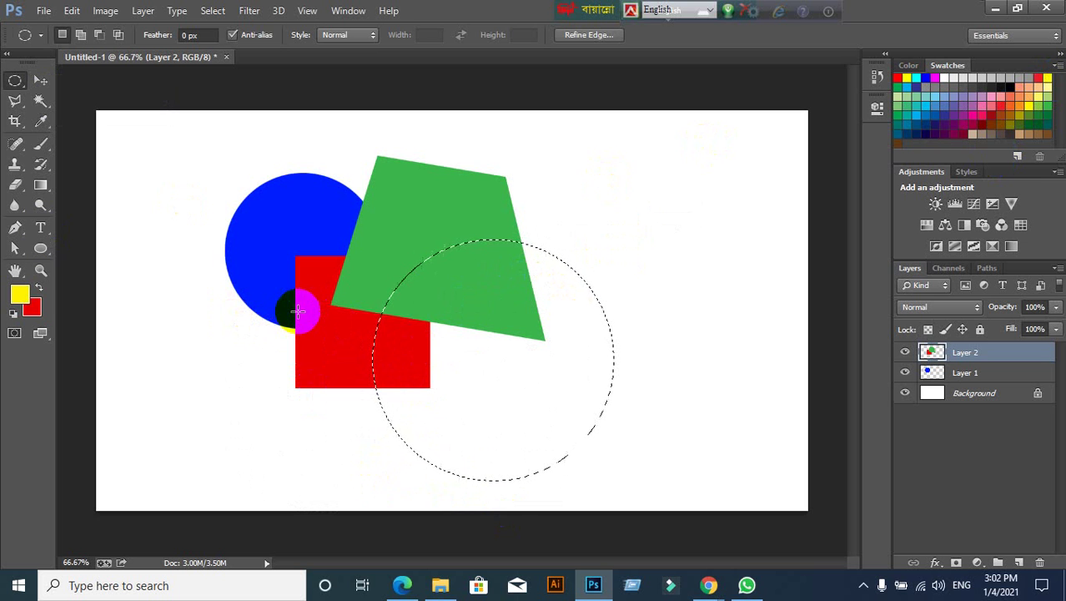
{"action": "key", "text": "alt+BackSpace"}
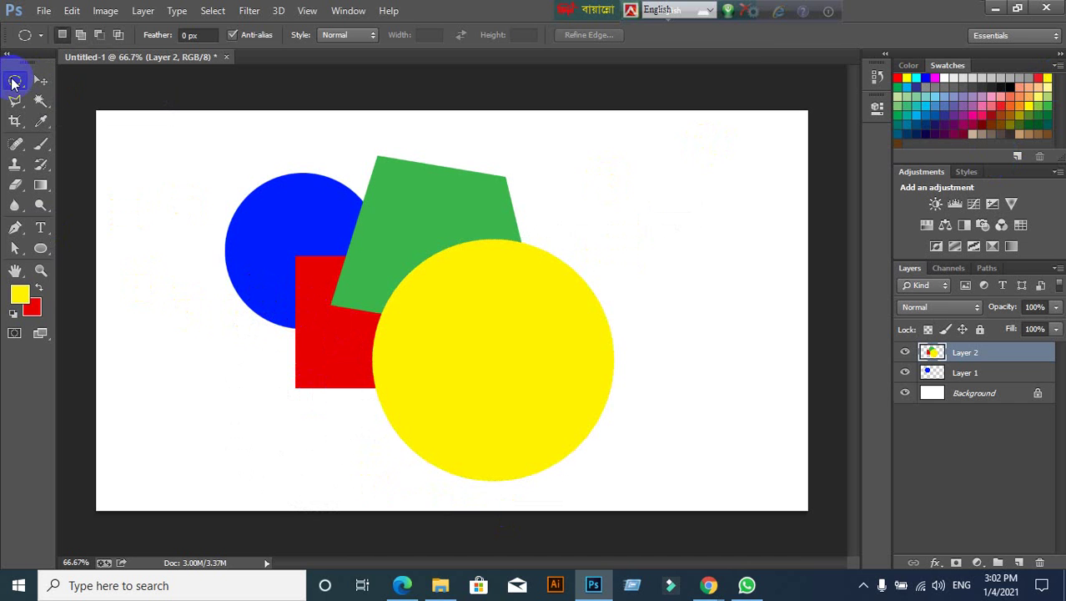
{"action": "right_click", "coordinate": [14, 80]}
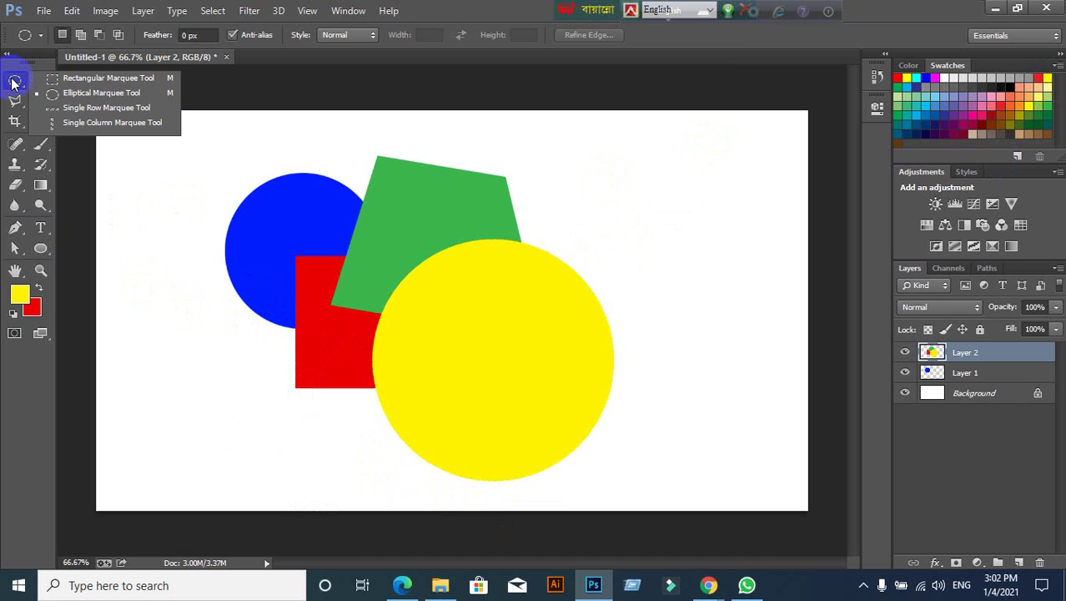
Draw a triangular Polygonal Lasso selection across the shapes on Layer 2
{"action": "left_click", "coordinate": [67, 93]}
{"action": "left_click_drag", "start_coordinate": [372, 182], "coordinate": [468, 131]}
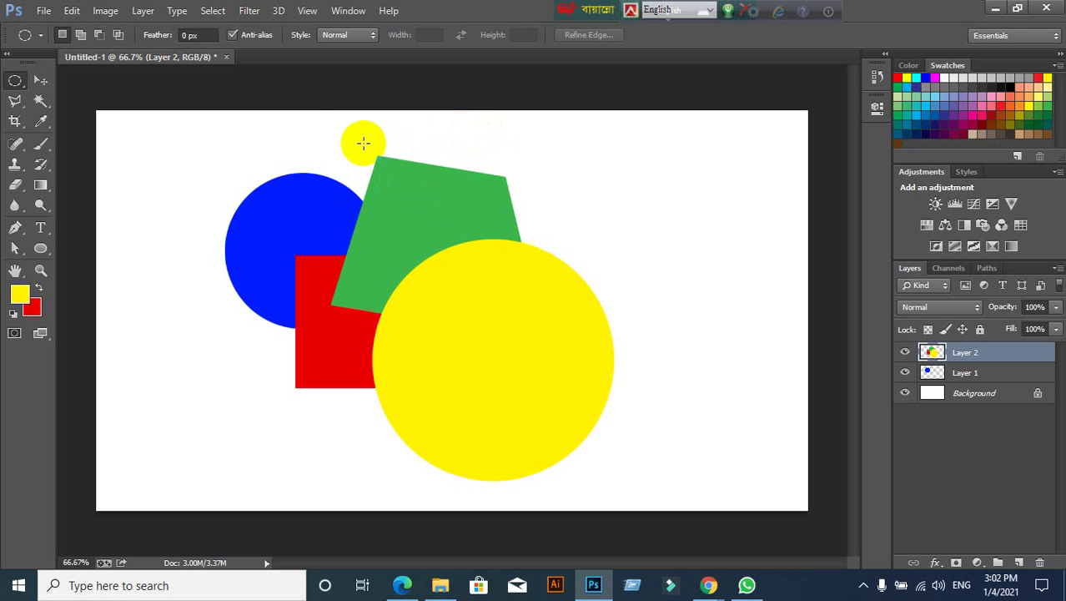
{"action": "left_click", "coordinate": [15, 100]}
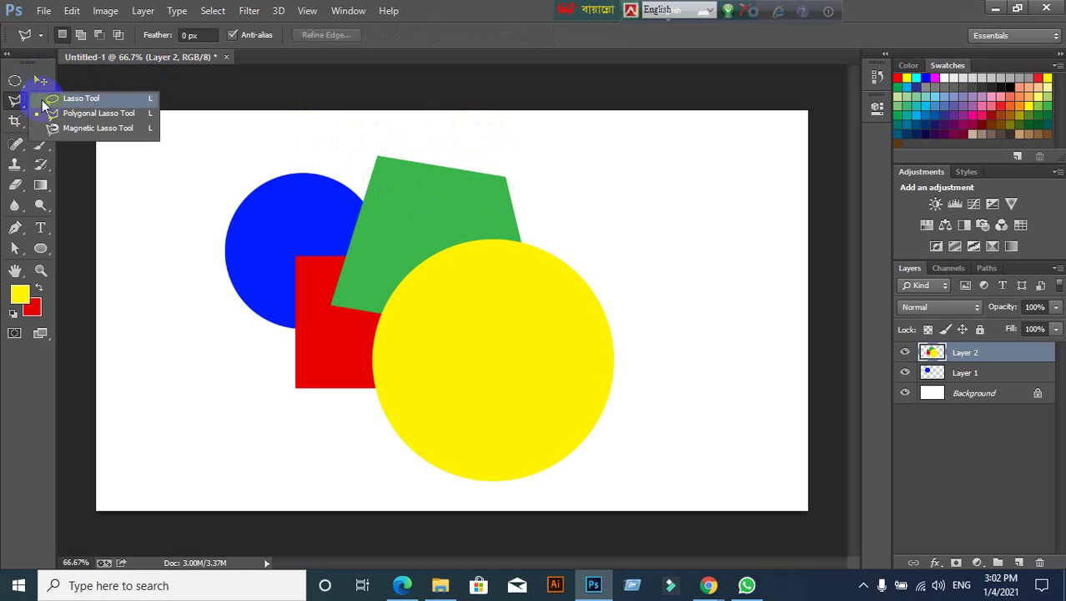
{"action": "left_click", "coordinate": [79, 112]}
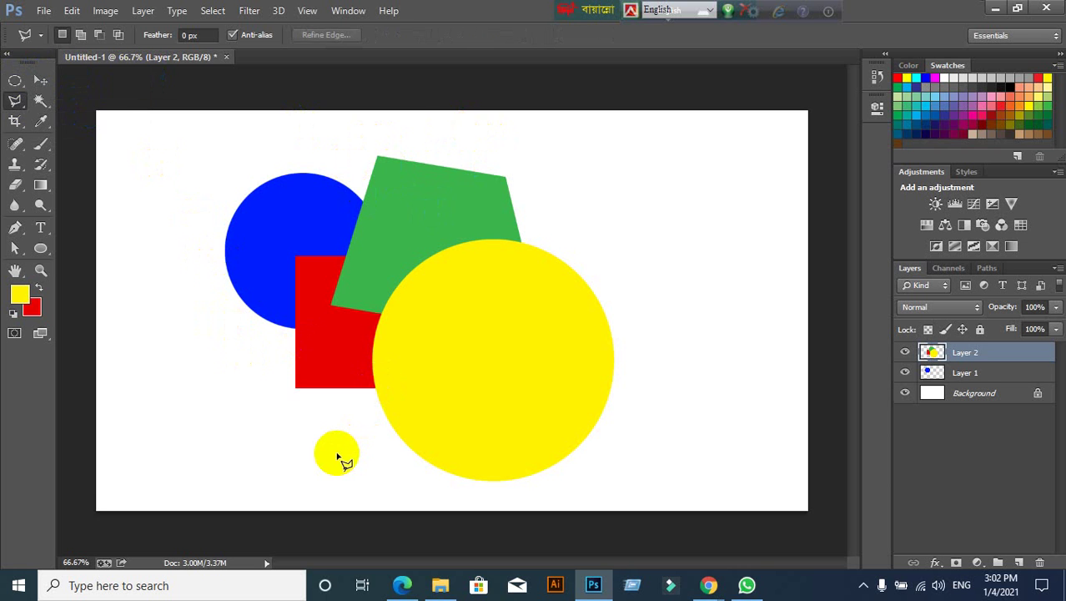
{"action": "left_click_drag", "start_coordinate": [209, 257], "coordinate": [285, 374]}
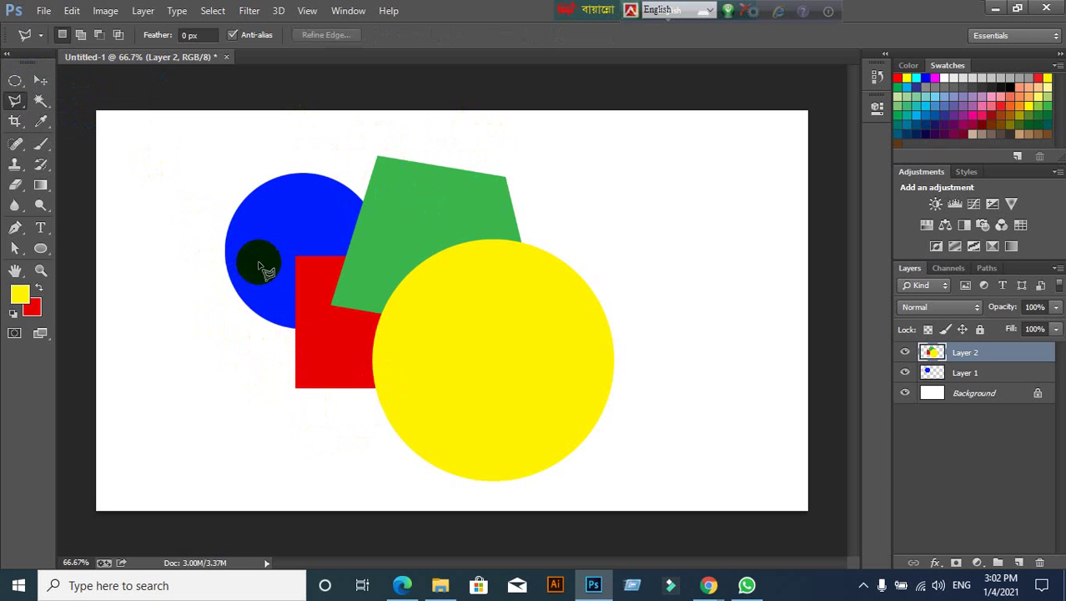
{"action": "left_click", "coordinate": [575, 224]}
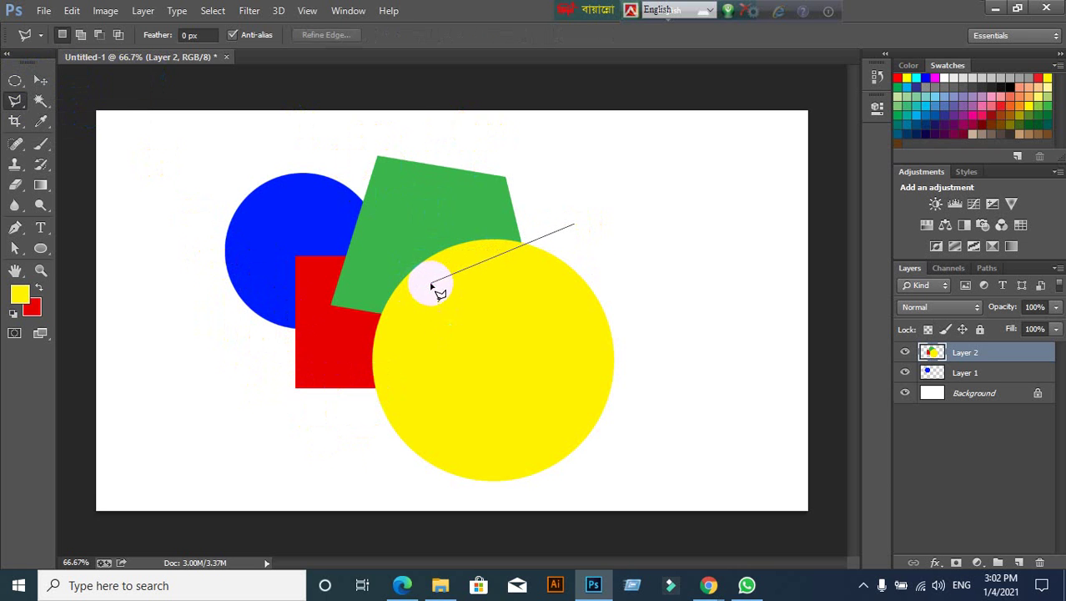
{"action": "left_click", "coordinate": [431, 283]}
{"action": "left_click", "coordinate": [651, 460]}
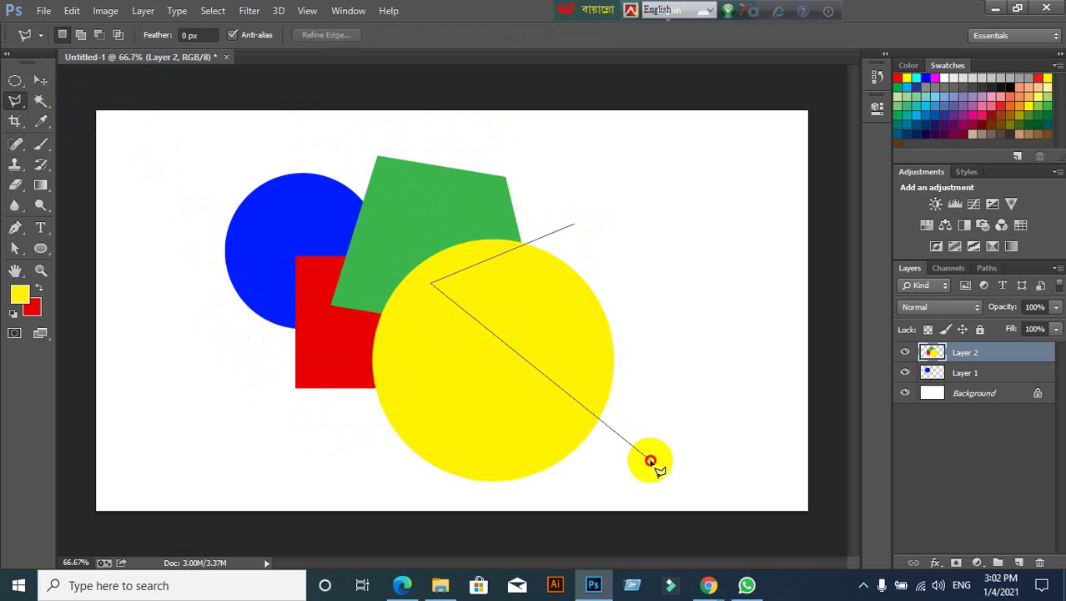
{"action": "left_click", "coordinate": [575, 226]}
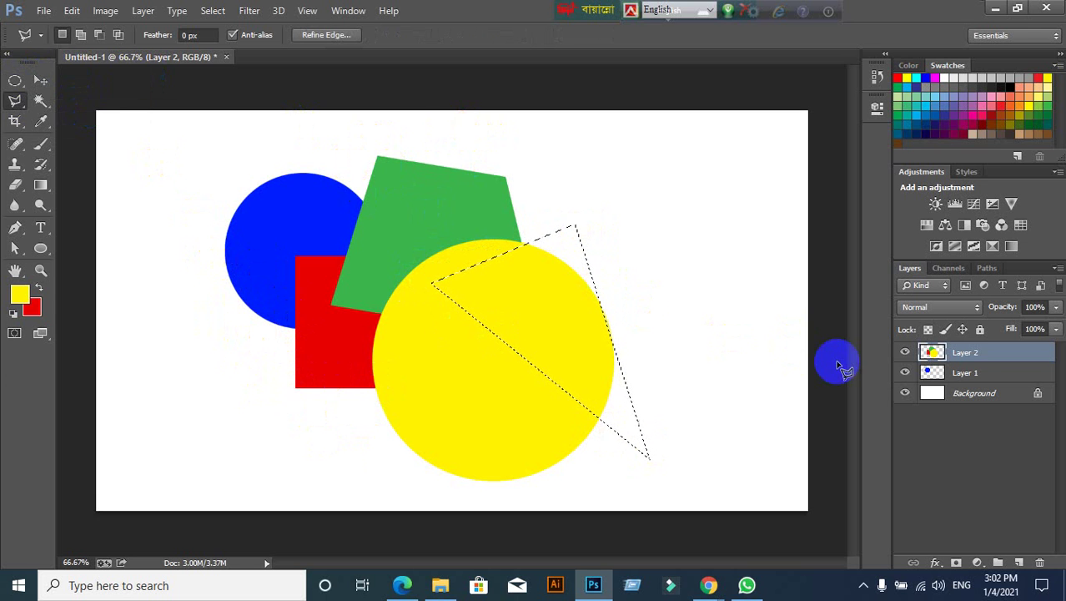
Fill the triangle with magenta, then undo back to only the red square and blue circle
{"action": "left_click", "coordinate": [965, 359]}
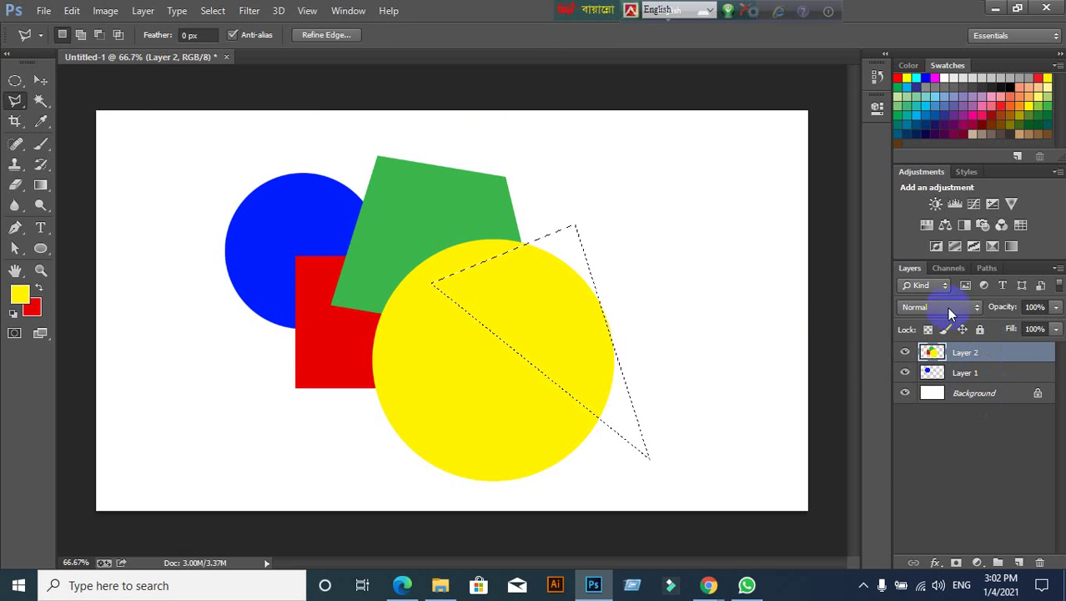
{"action": "left_click", "coordinate": [973, 117]}
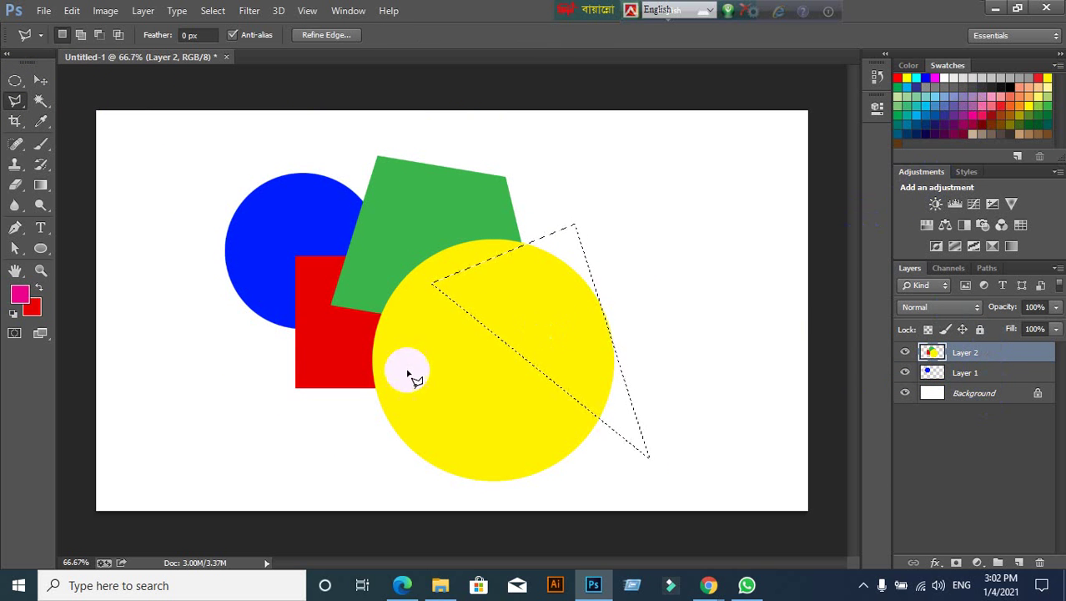
{"action": "key", "text": "alt+BackSpace"}
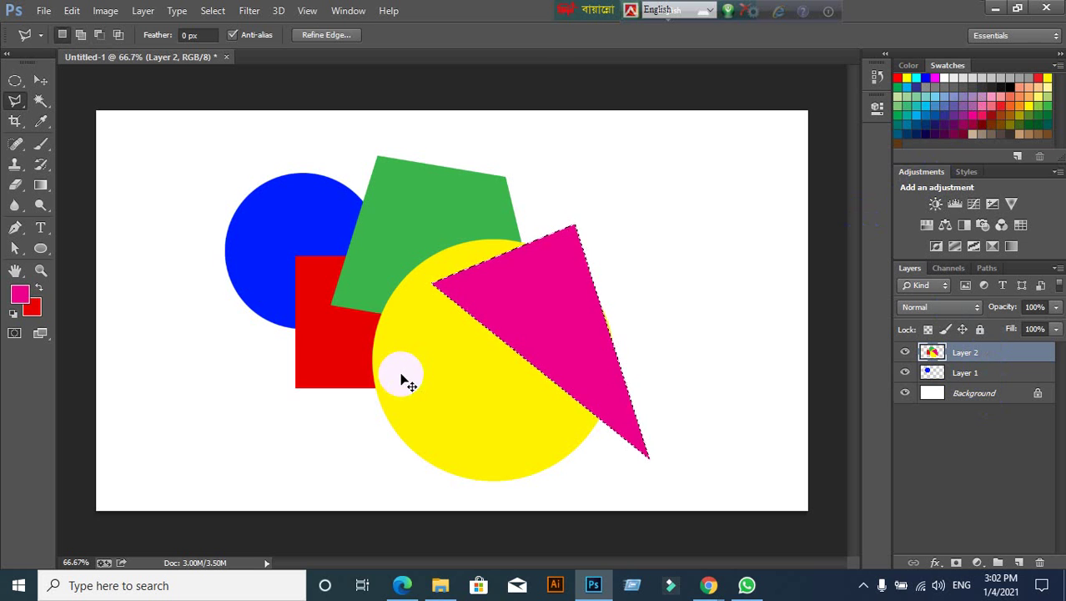
{"action": "key", "text": "ctrl+d"}
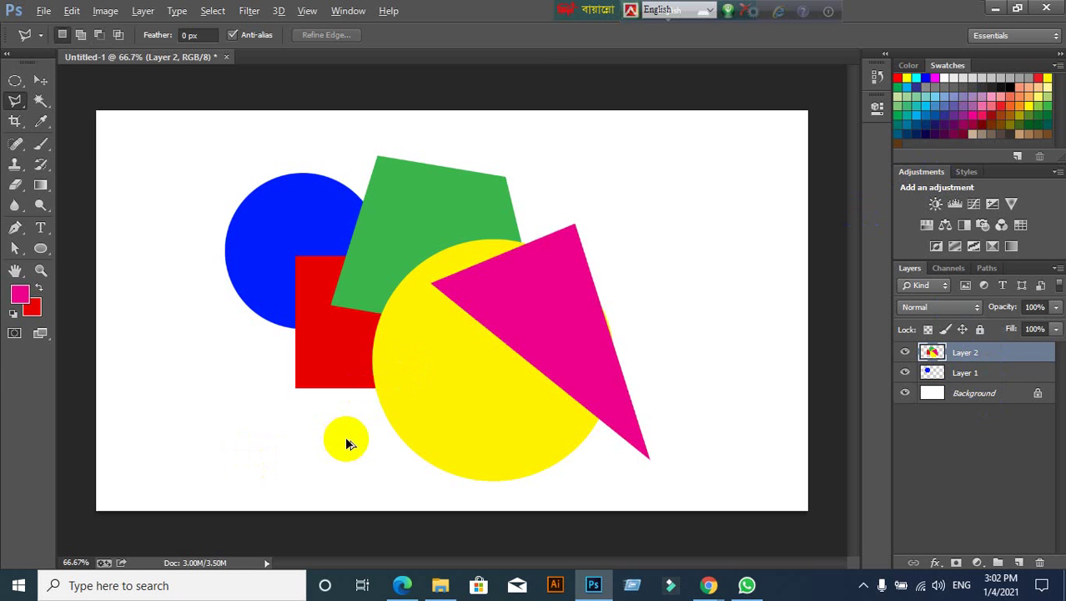
{"action": "key", "text": "ctrl+alt+z"}
{"action": "key", "text": "ctrl+alt+z"}
{"action": "key", "text": "ctrl+alt+z"}
{"action": "key", "text": "ctrl+alt+z"}
{"action": "key", "text": "ctrl+alt+z"}
{"action": "key", "text": "ctrl+alt+z"}
{"action": "key", "text": "ctrl+alt+z"}
{"action": "key", "text": "ctrl+alt+z"}
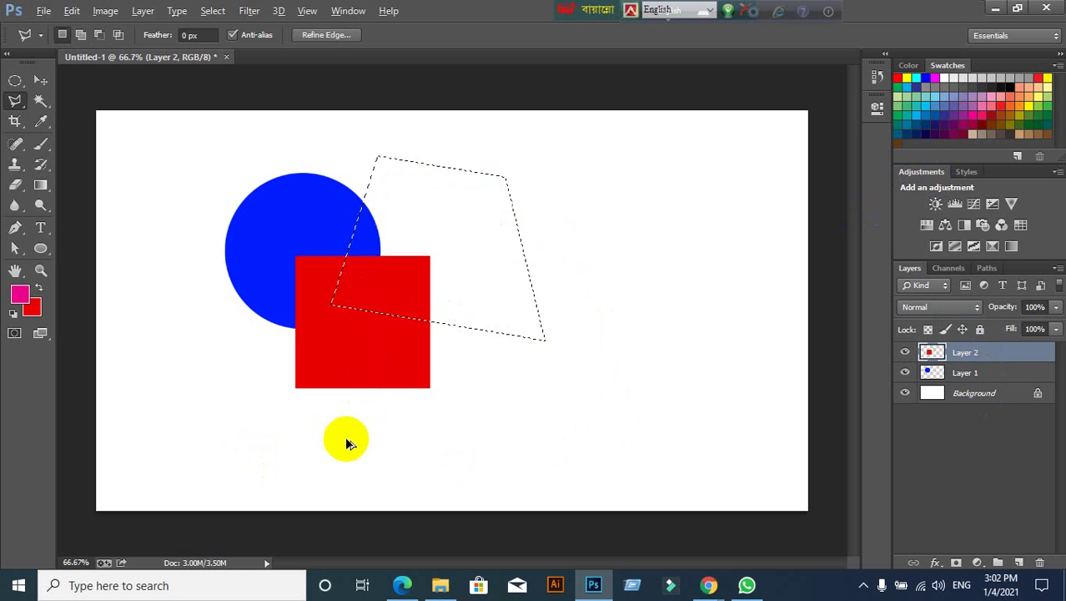
{"action": "key", "text": "ctrl+alt+z"}
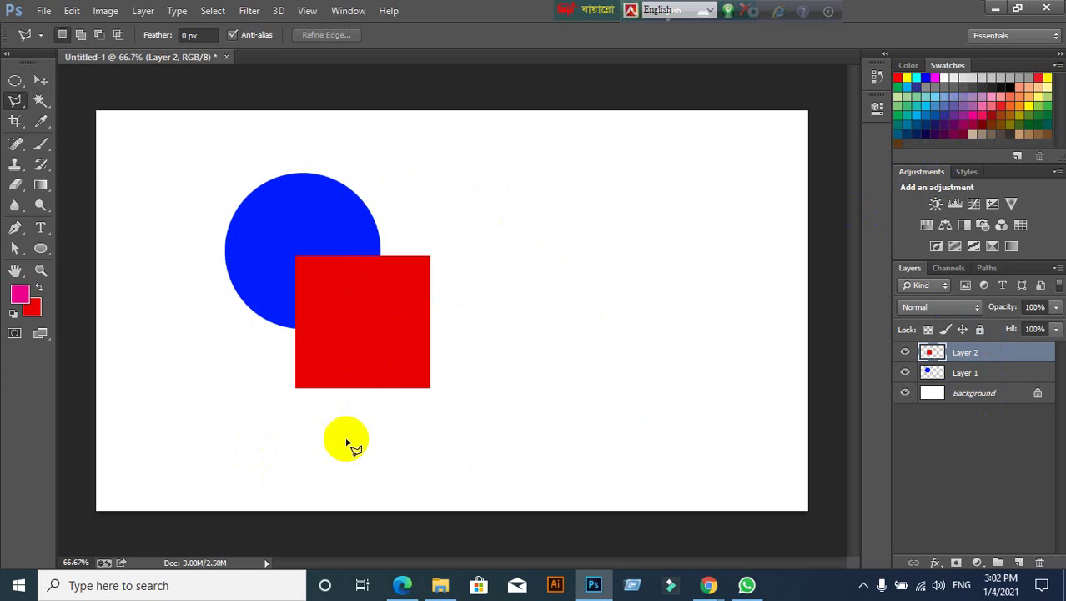
Add a new Layer 3 and fill a circle on it with magenta over the red square
{"action": "left_click", "coordinate": [41, 81]}
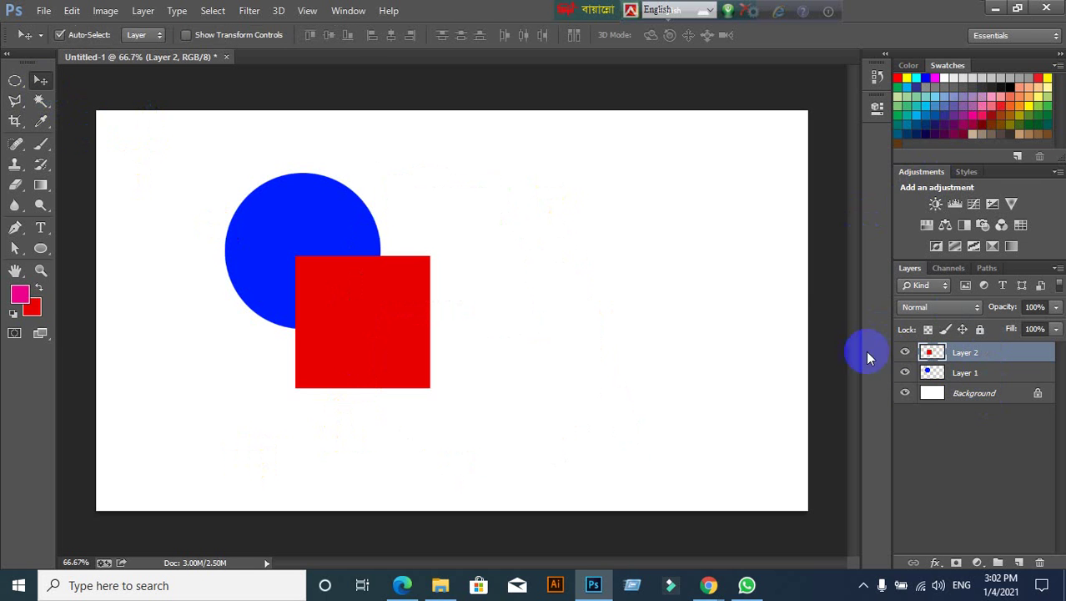
{"action": "left_click", "coordinate": [1018, 562]}
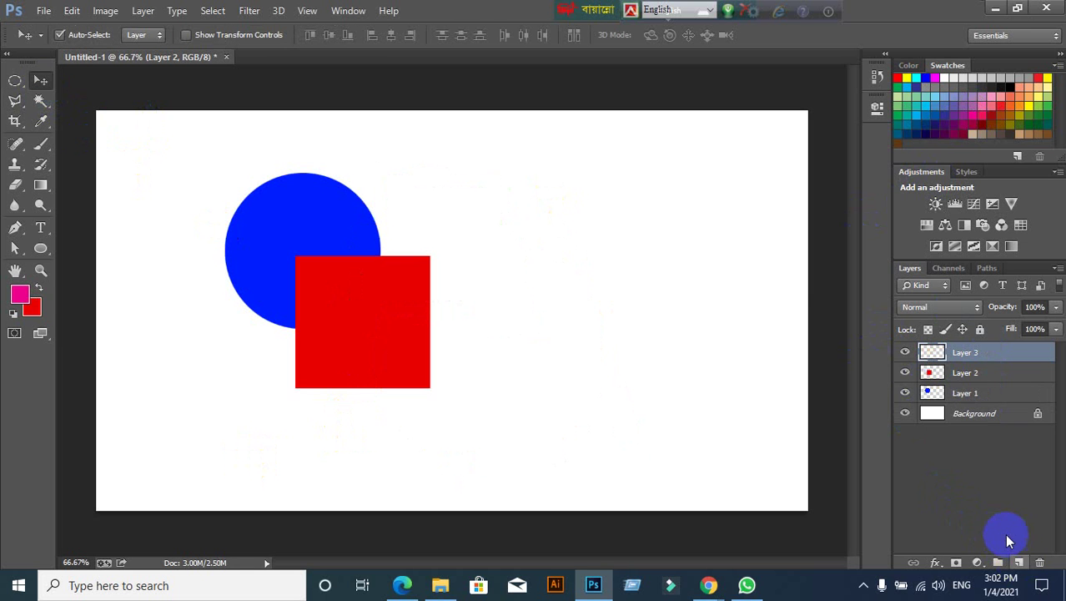
{"action": "left_click", "coordinate": [15, 82]}
{"action": "left_click_drag", "start_coordinate": [373, 209], "coordinate": [556, 392]}
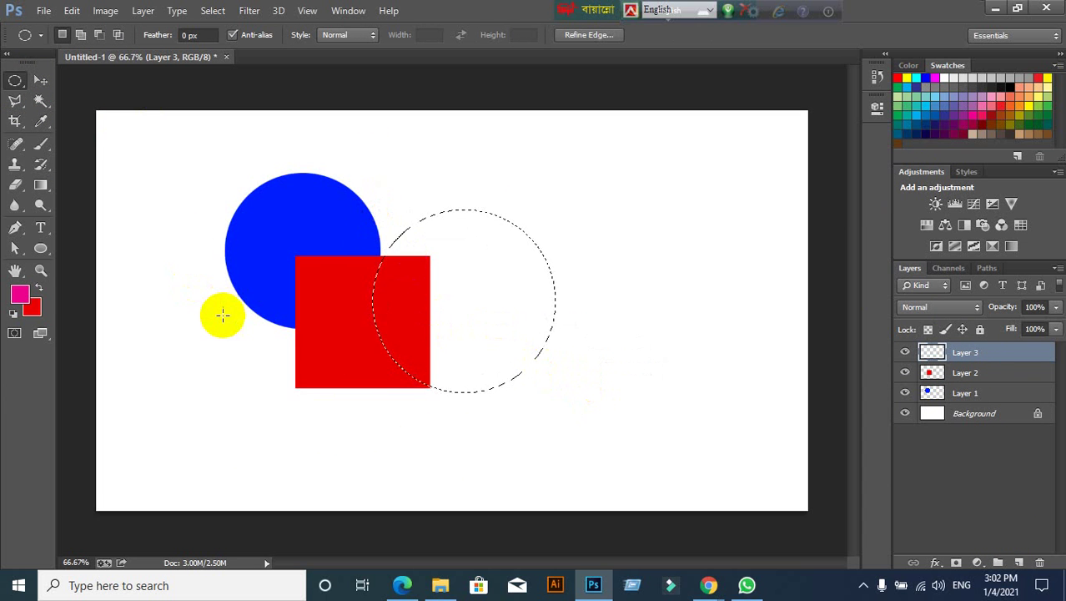
{"action": "key", "text": "alt+BackSpace"}
{"action": "left_click", "coordinate": [197, 330]}
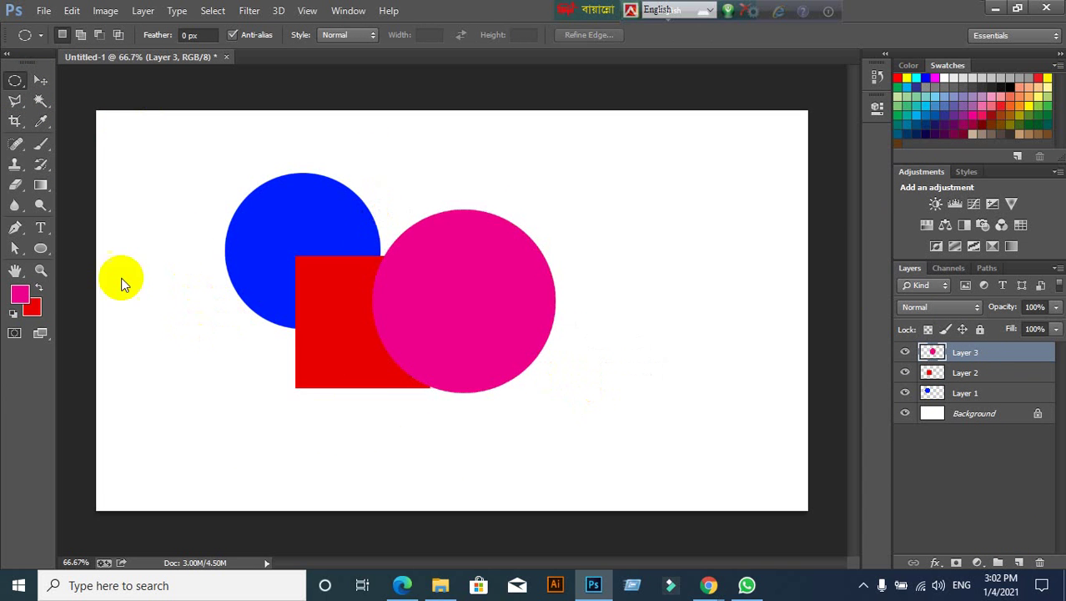
Move the magenta circle up-left, then mark a square selection left of the blue circle
{"action": "left_click", "coordinate": [40, 80]}
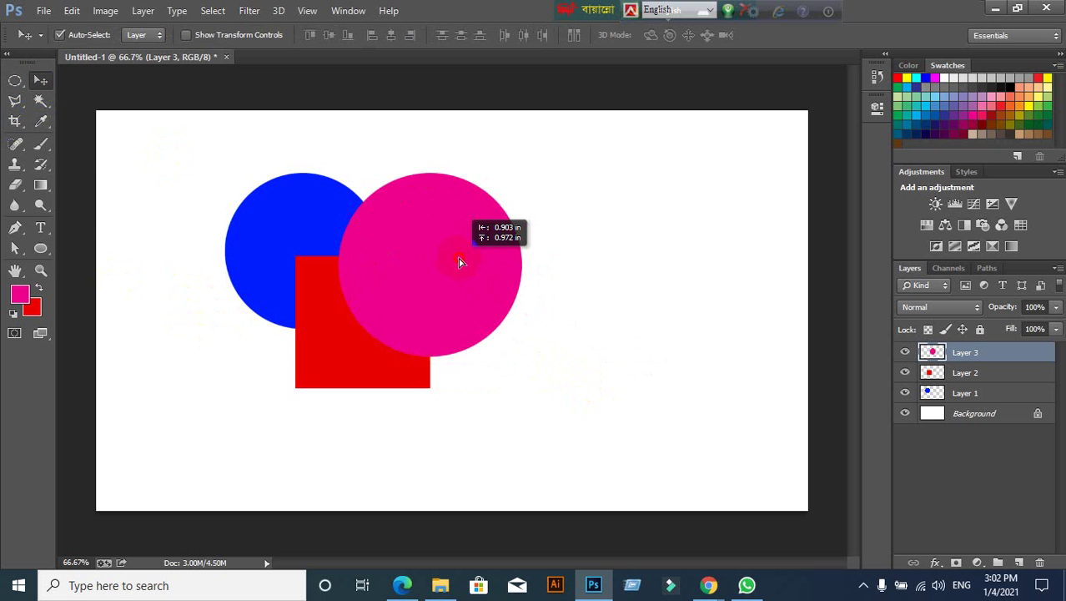
{"action": "left_click_drag", "start_coordinate": [444, 264], "coordinate": [410, 219]}
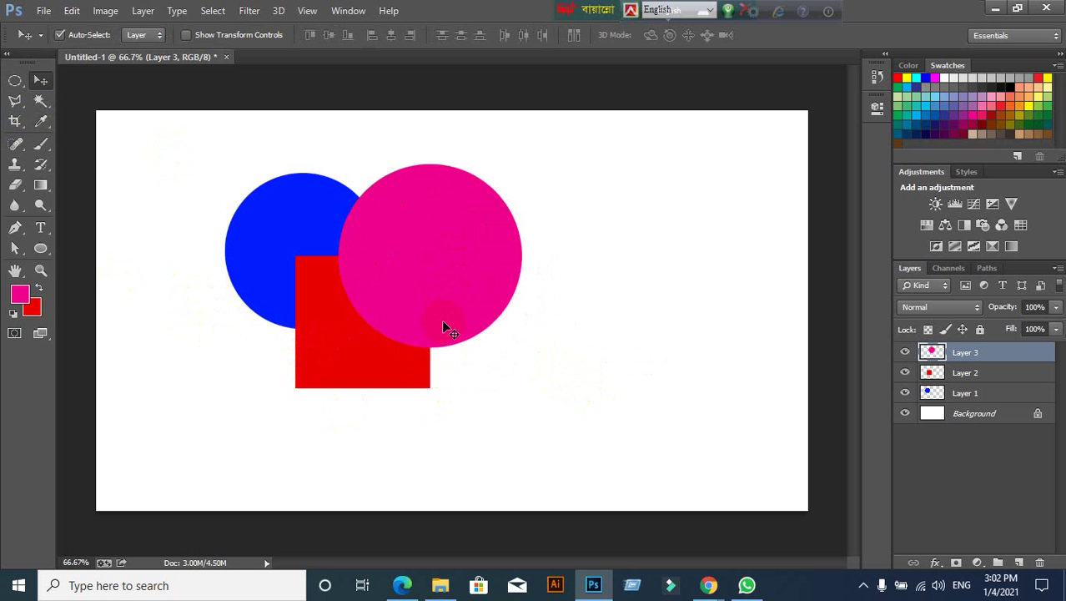
{"action": "right_click", "coordinate": [19, 80]}
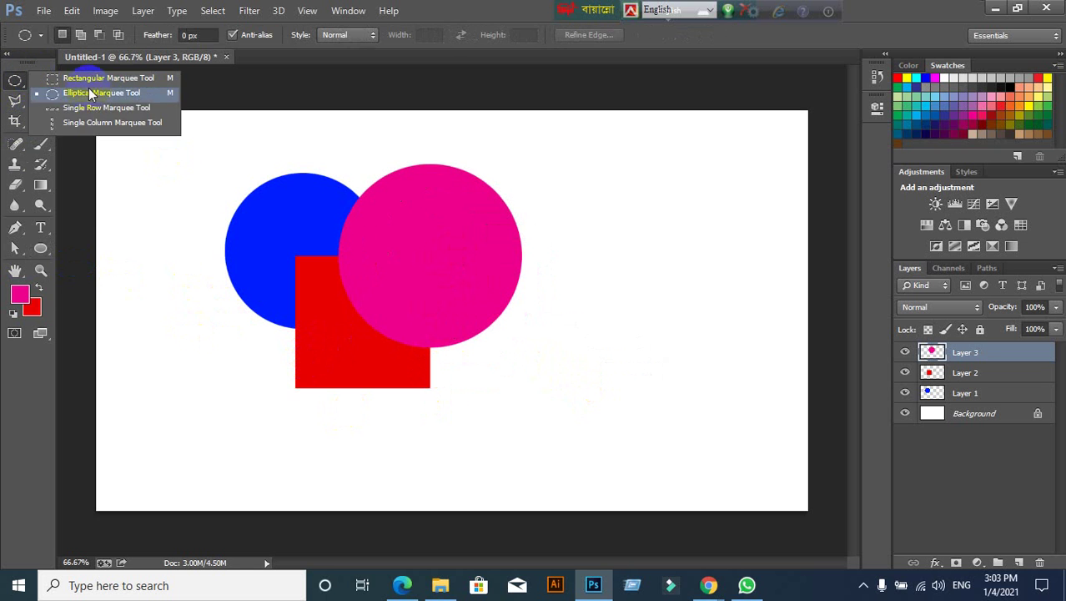
{"action": "left_click", "coordinate": [75, 78]}
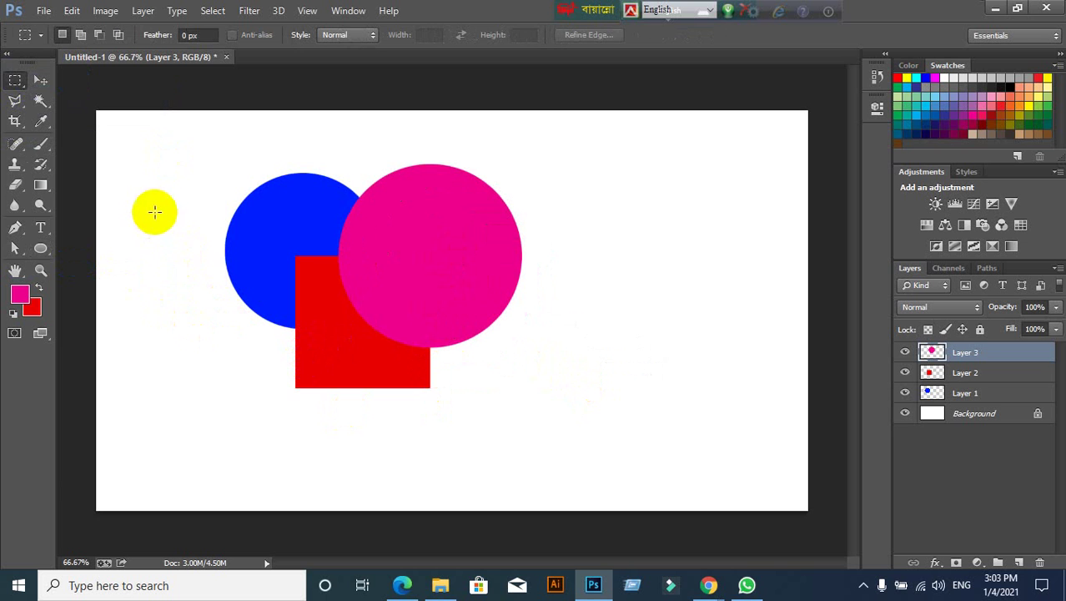
{"action": "left_click_drag", "start_coordinate": [155, 203], "coordinate": [310, 369]}
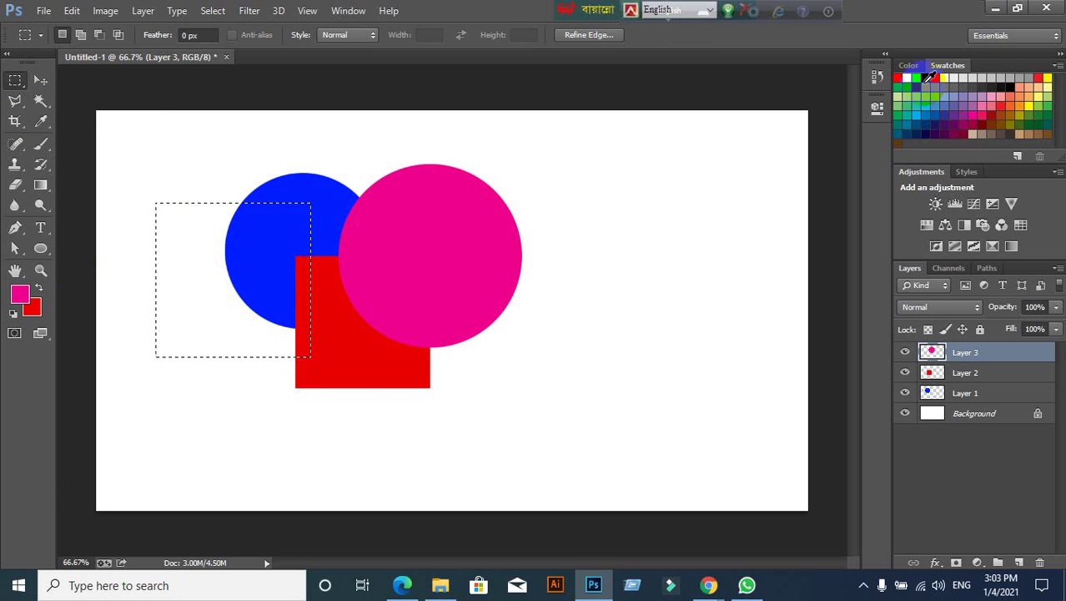
Fill the square selection with cyan on Layer 3
{"action": "left_click", "coordinate": [916, 79]}
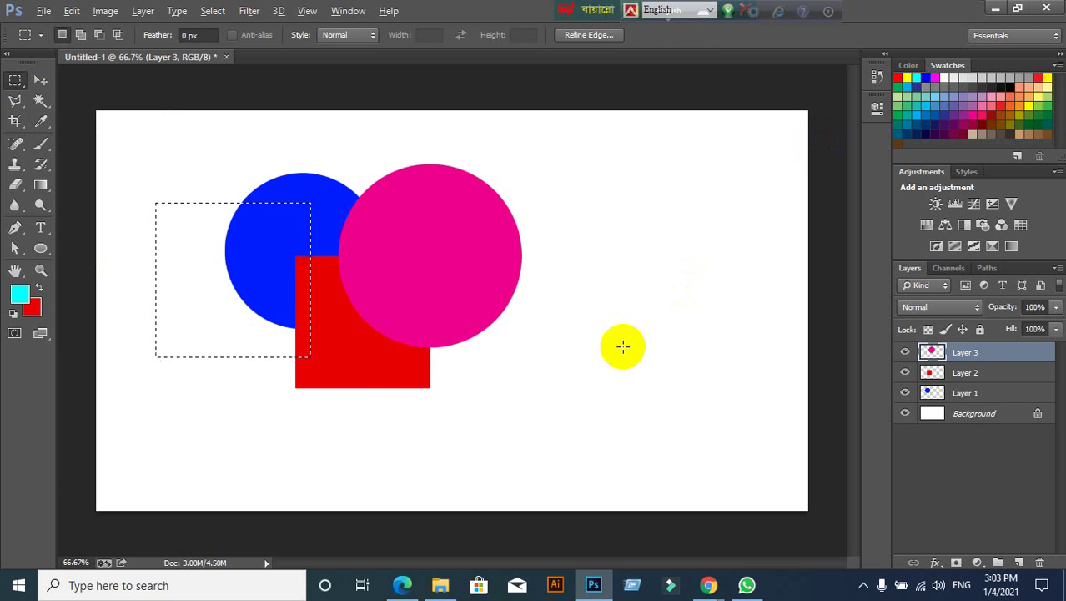
{"action": "key", "text": "alt+BackSpace"}
{"action": "left_click", "coordinate": [622, 350]}
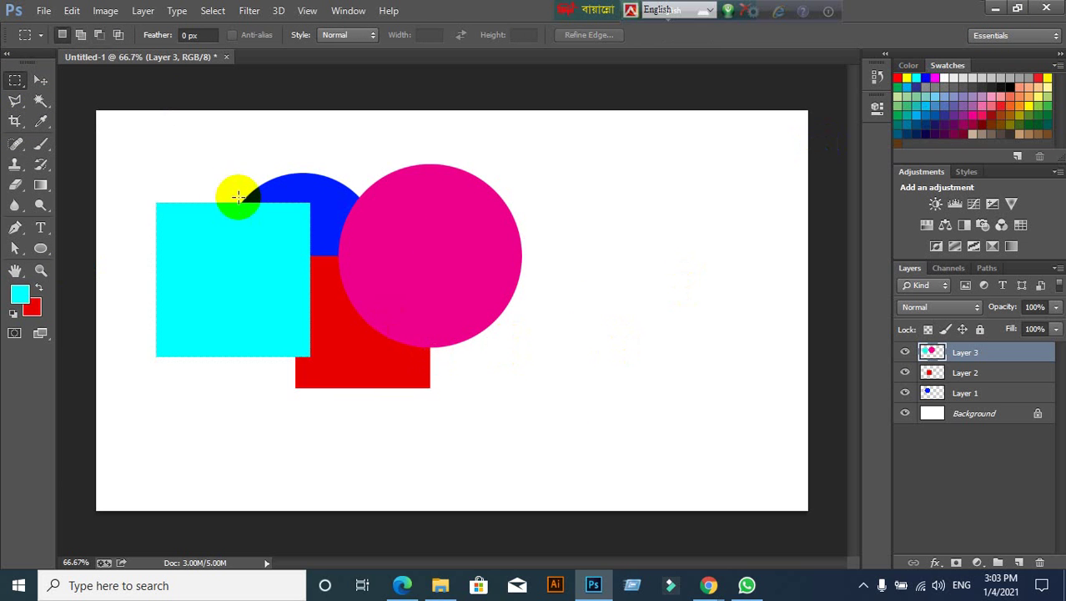
{"action": "left_click", "coordinate": [40, 80]}
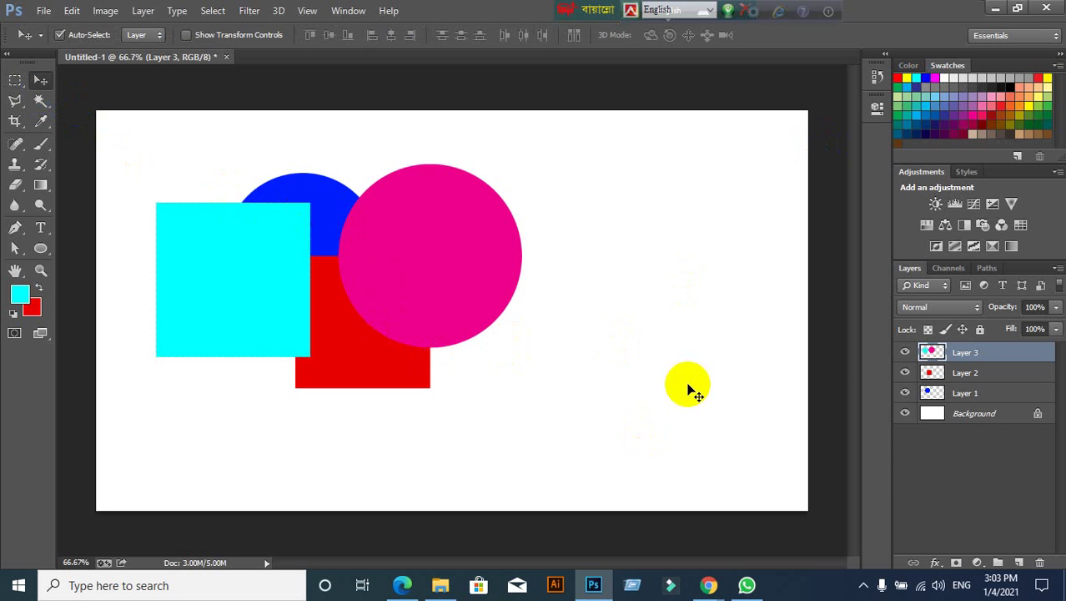
{"action": "left_click", "coordinate": [14, 80]}
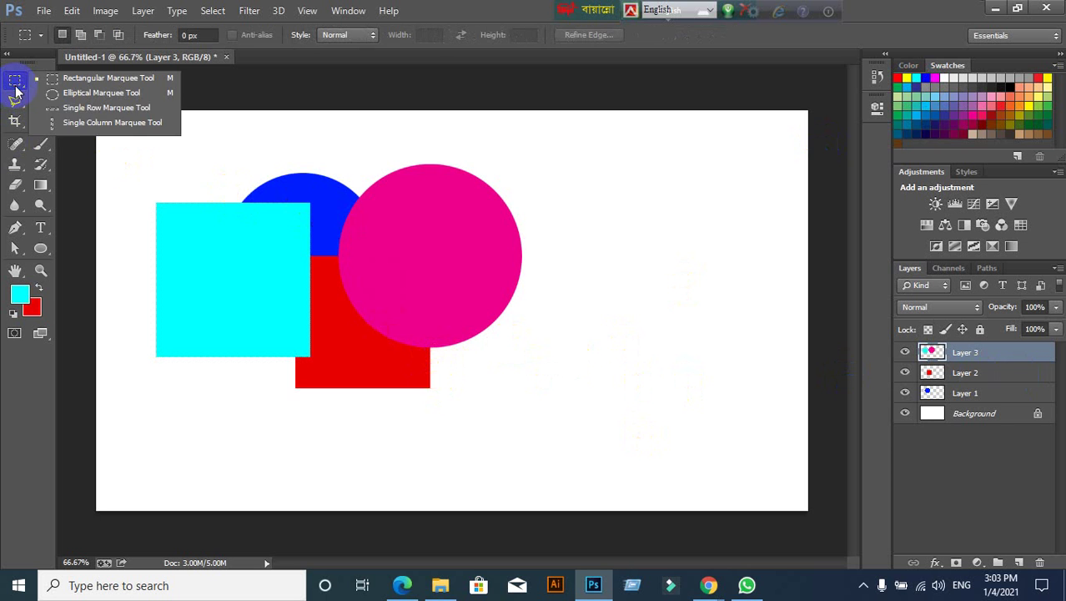
Outline a four-corner polygonal lasso selection below the cyan square
{"action": "right_click", "coordinate": [20, 109]}
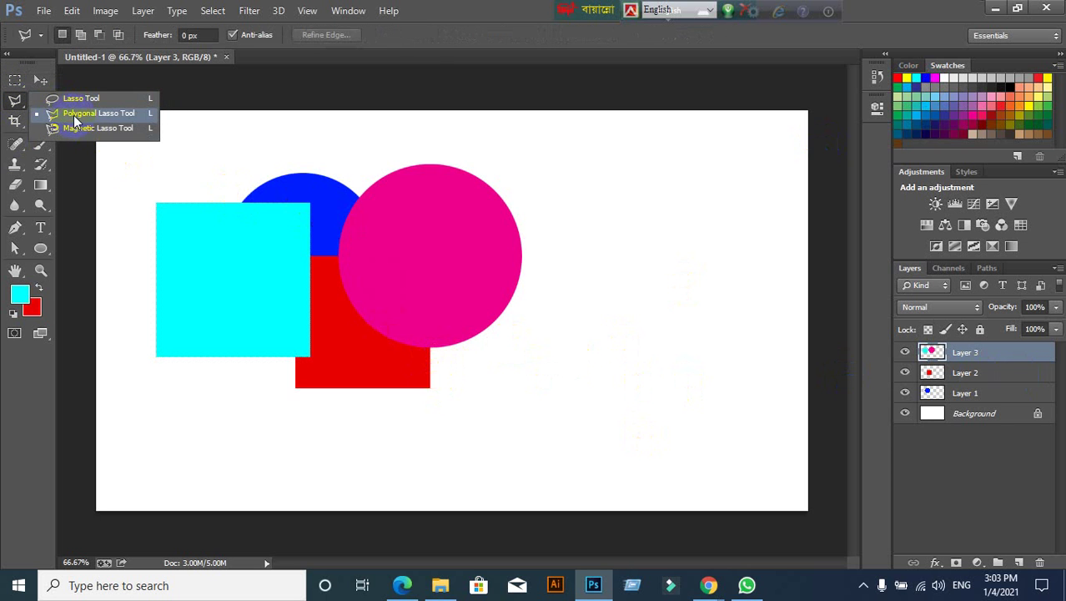
{"action": "left_click", "coordinate": [83, 112]}
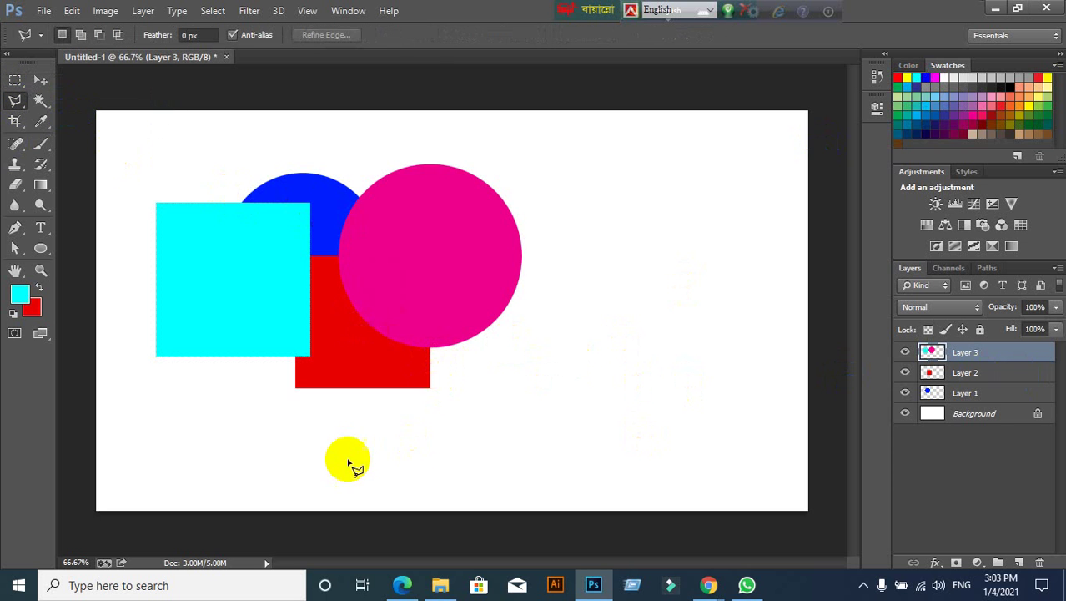
{"action": "left_click", "coordinate": [201, 376]}
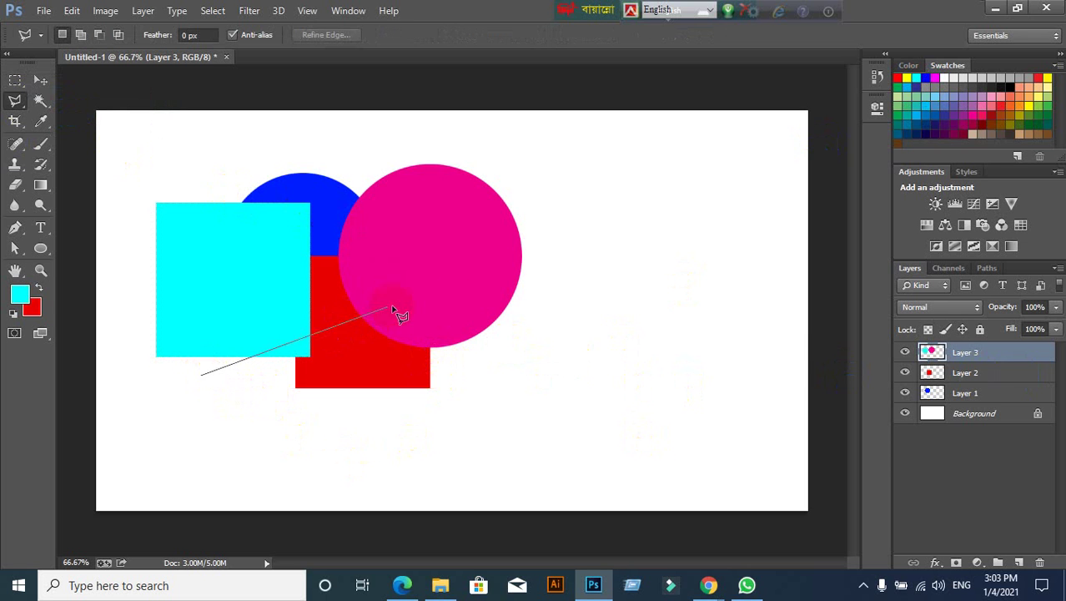
{"action": "left_click", "coordinate": [482, 284]}
{"action": "left_click", "coordinate": [549, 447]}
{"action": "left_click", "coordinate": [200, 458]}
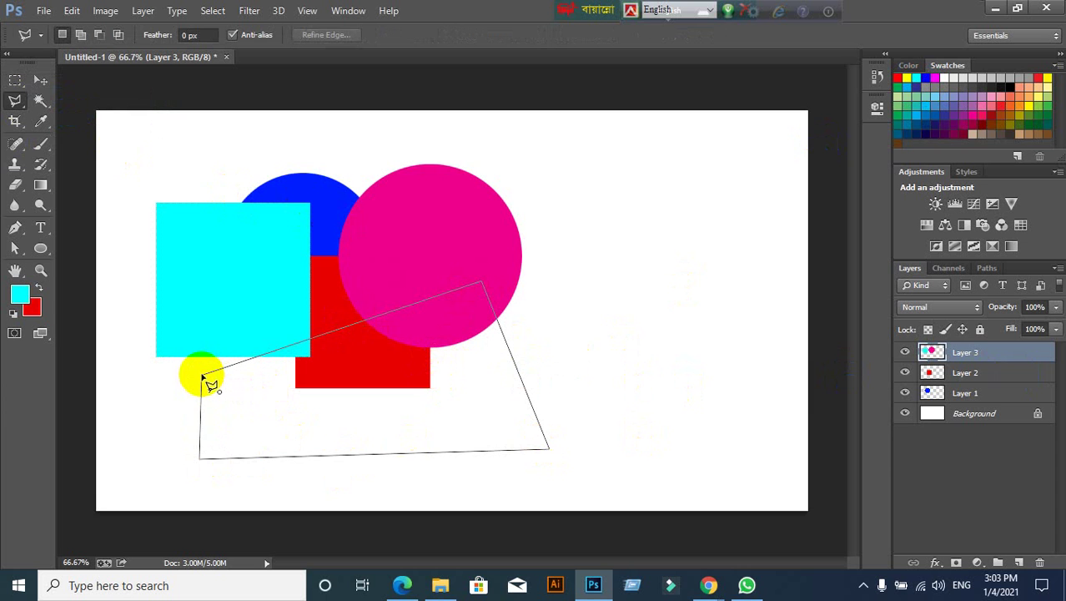
{"action": "left_click", "coordinate": [203, 376]}
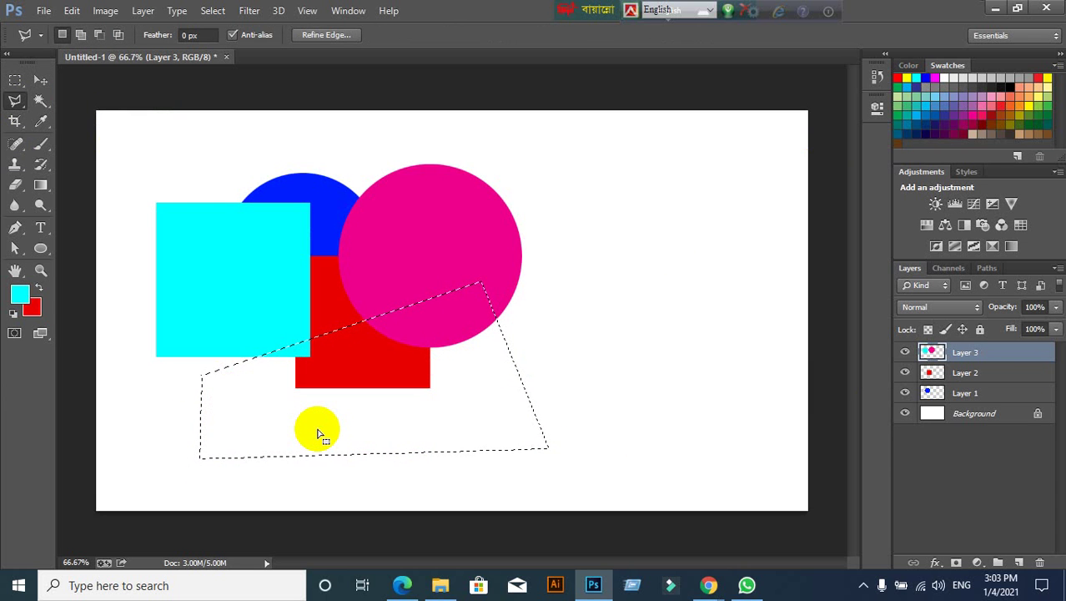
Move the cyan square onto a new Layer 4 and shift the magenta circle up-left
{"action": "key", "text": "ctrl+alt+z"}
{"action": "key", "text": "ctrl+alt+z"}
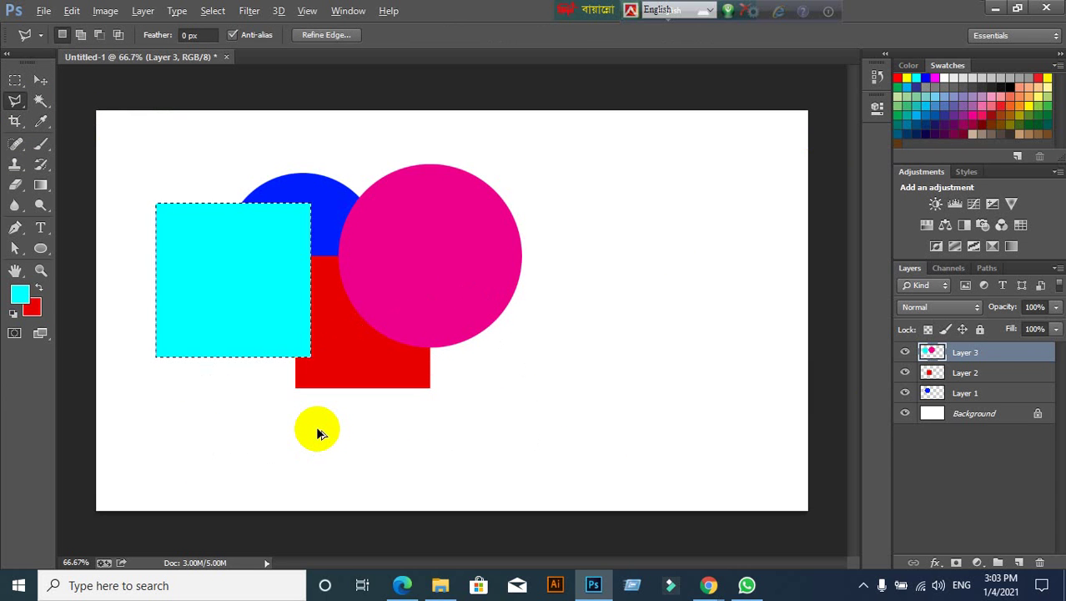
{"action": "key", "text": "Delete"}
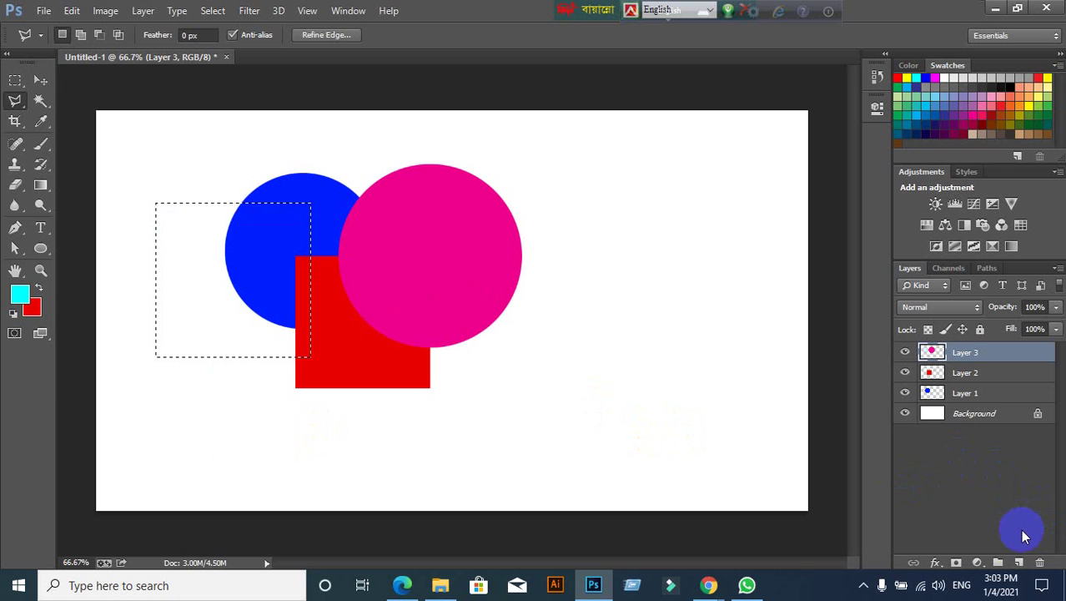
{"action": "left_click", "coordinate": [1018, 563]}
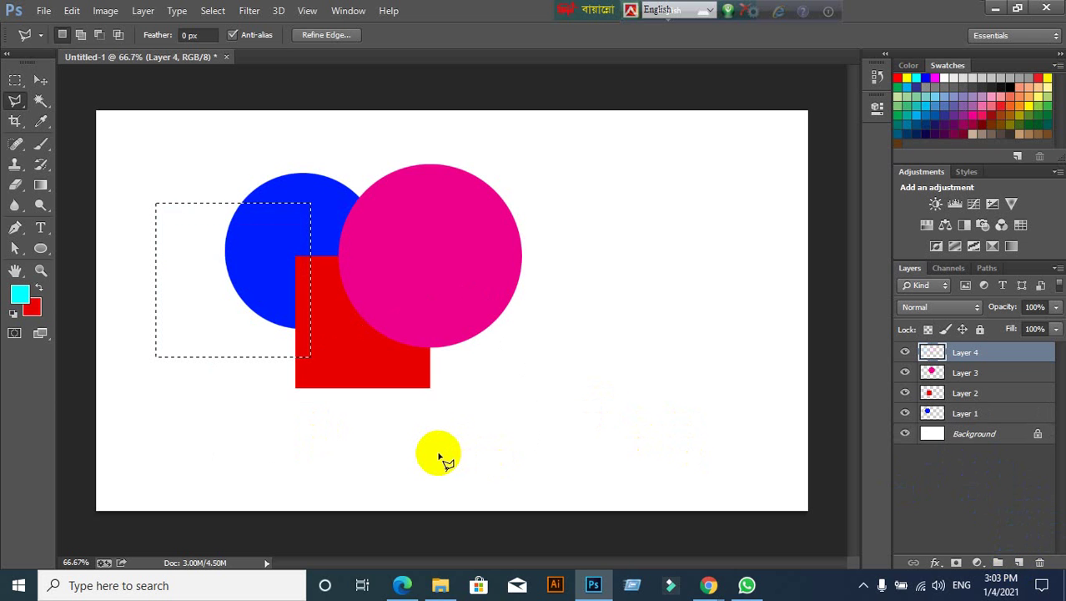
{"action": "key", "text": "alt+BackSpace"}
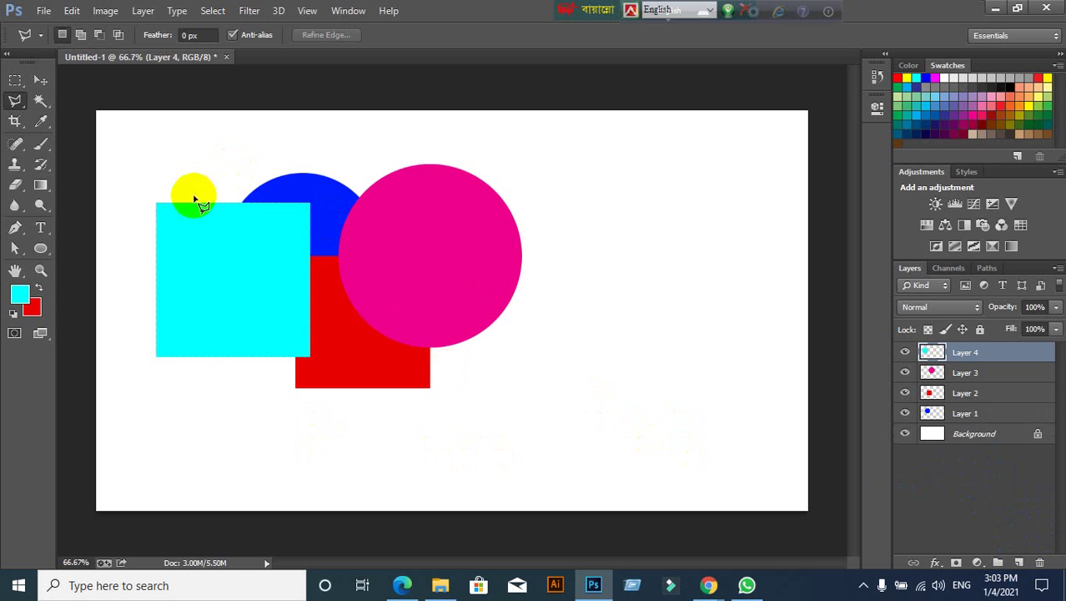
{"action": "left_click", "coordinate": [40, 80]}
{"action": "mouse_move", "coordinate": [453, 269]}
{"action": "left_mouse_down"}
{"action": "mouse_move", "coordinate": [409, 237]}
{"action": "mouse_move", "coordinate": [404, 245]}
{"action": "left_mouse_up"}
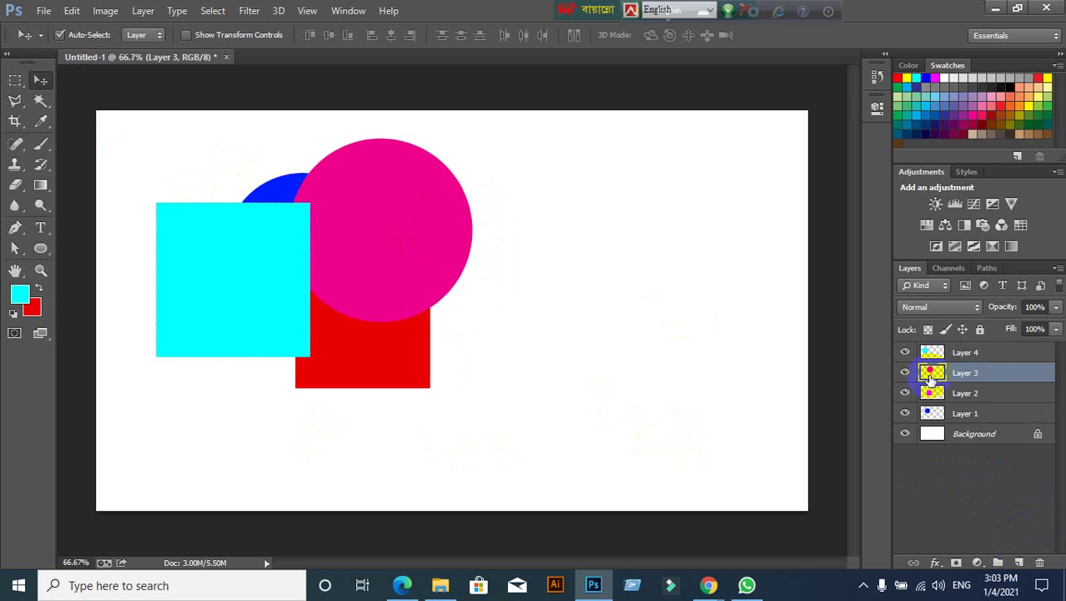
Shift the blue circle's Layer 1 up and down the stack with Ctrl+] and Ctrl+[
{"action": "left_click", "coordinate": [996, 412]}
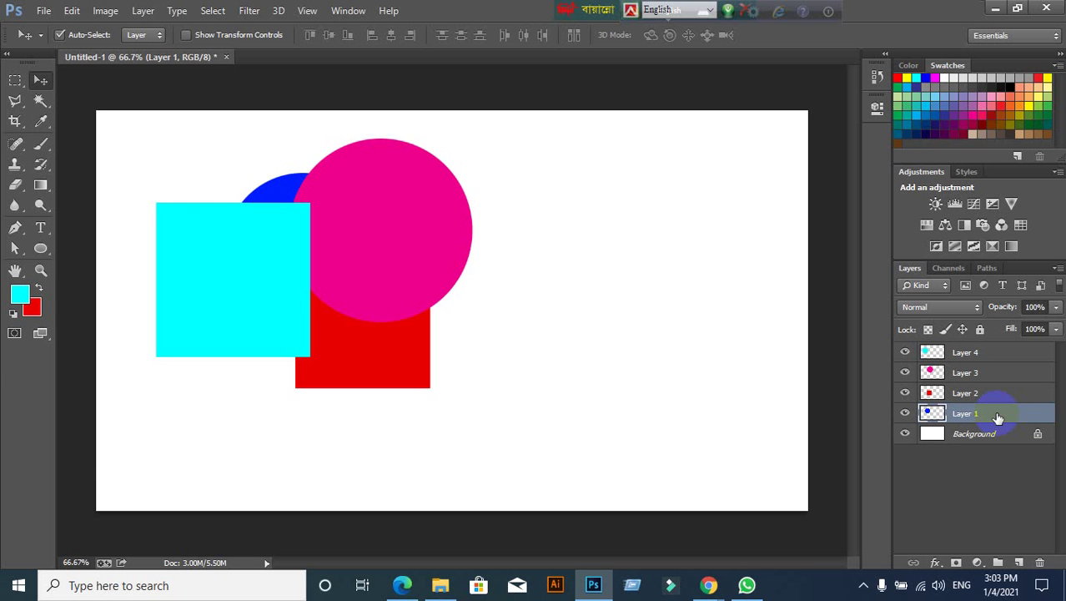
{"action": "key", "text": "ctrl+bracketright"}
{"action": "key", "text": "ctrl+bracketright"}
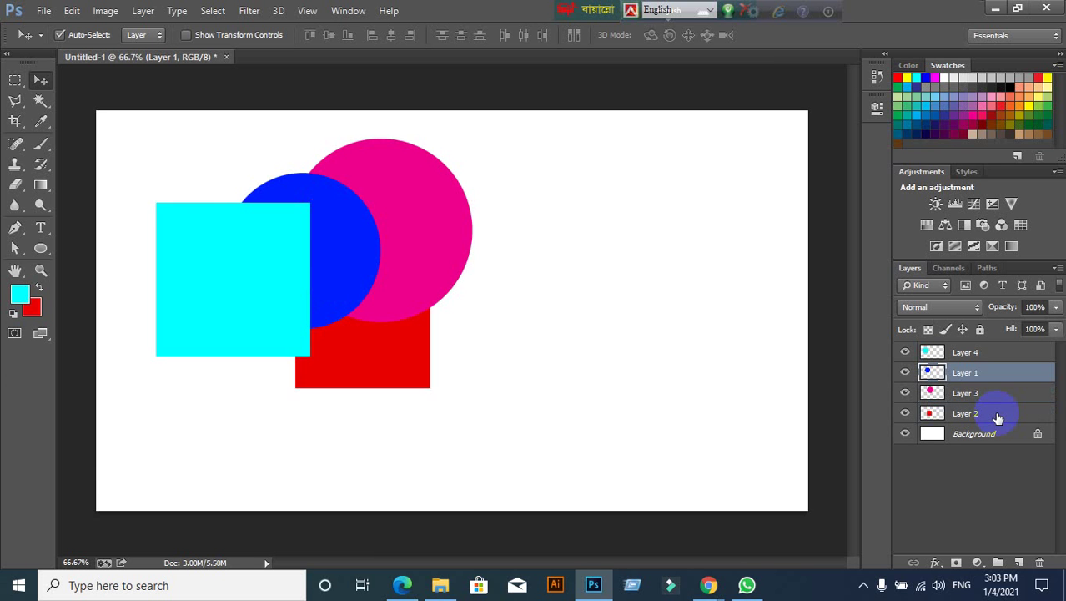
{"action": "key", "text": "ctrl+bracketright"}
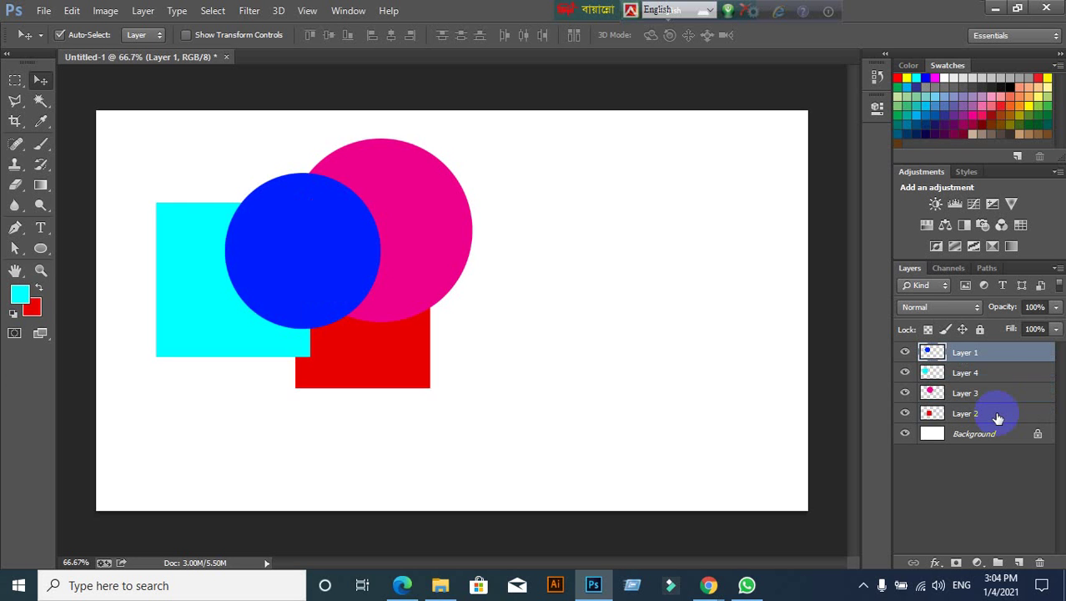
{"action": "key", "text": "ctrl+bracketleft"}
{"action": "key", "text": "ctrl+bracketleft"}
{"action": "key", "text": "ctrl+bracketleft"}
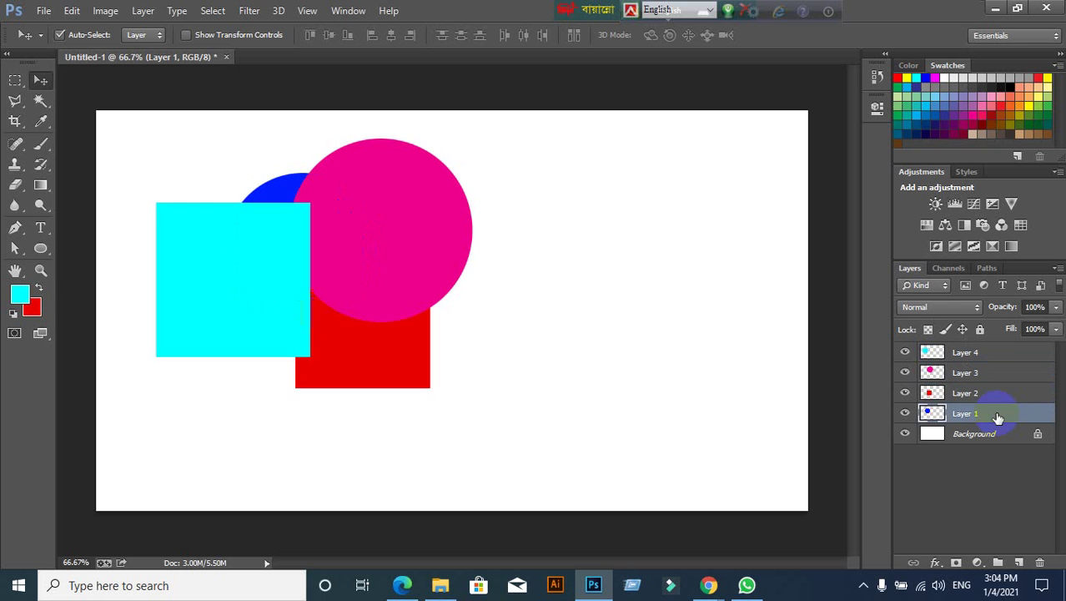
{"action": "key", "text": "ctrl+bracketright"}
{"action": "key", "text": "ctrl+bracketright"}
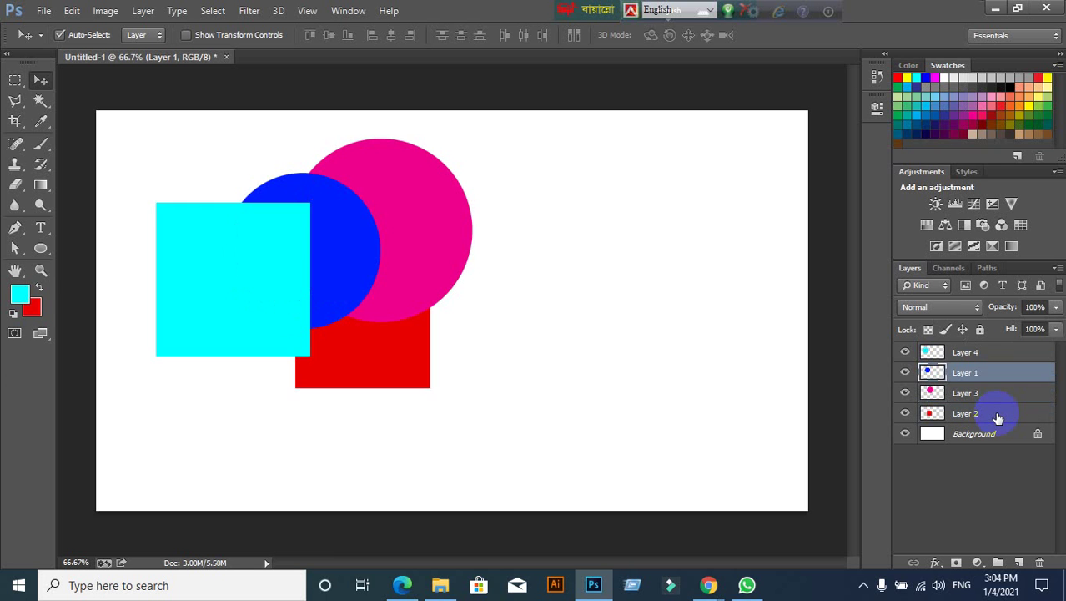
{"action": "key", "text": "ctrl+bracketright"}
{"action": "key", "text": "ctrl+bracketleft"}
{"action": "key", "text": "ctrl+bracketleft"}
{"action": "key", "text": "ctrl+bracketleft"}
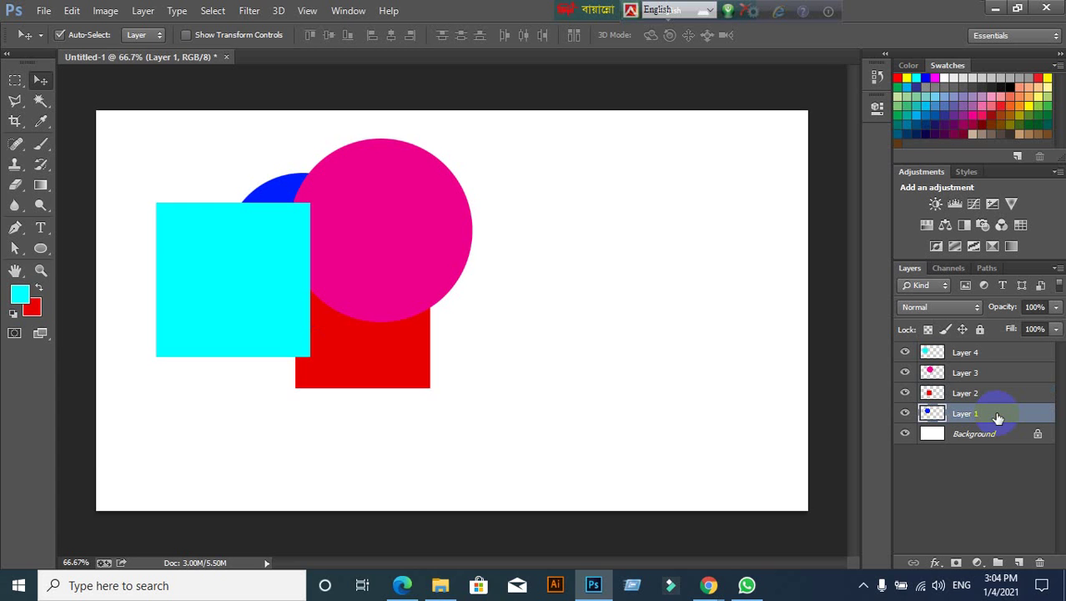
Bring the red square's layer forward, then put the blue circle's Layer 1 on top
{"action": "left_click", "coordinate": [999, 395]}
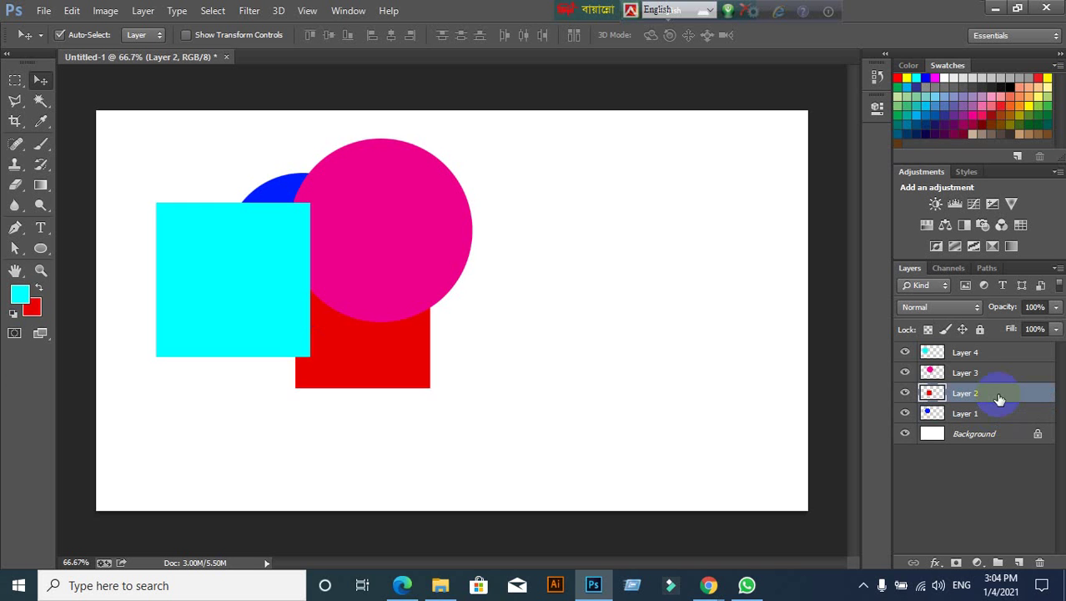
{"action": "key", "text": "ctrl+bracketright"}
{"action": "key", "text": "ctrl+bracketright"}
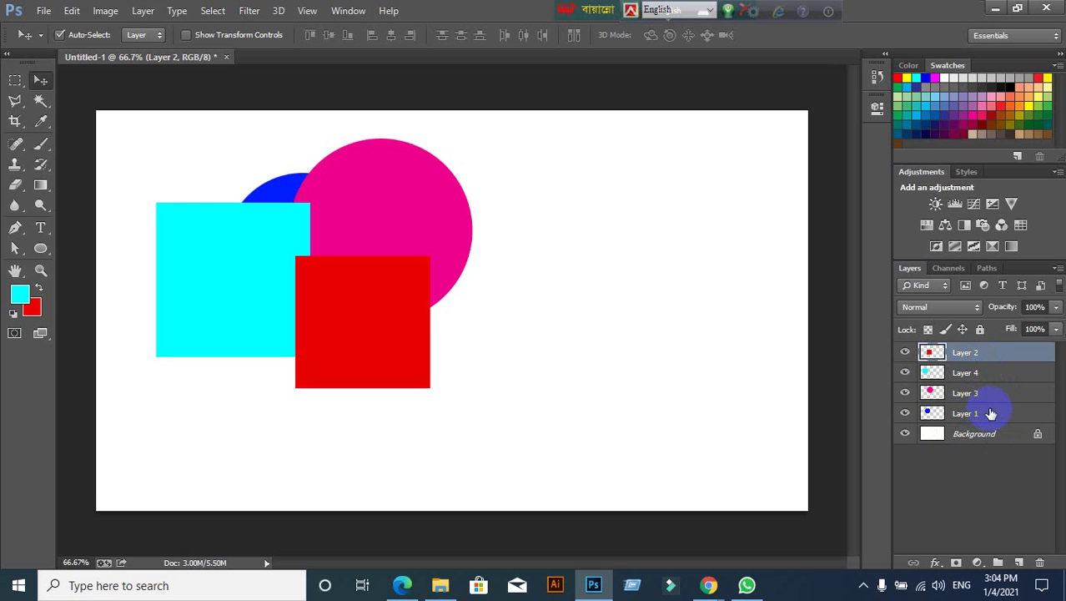
{"action": "left_click", "coordinate": [990, 413]}
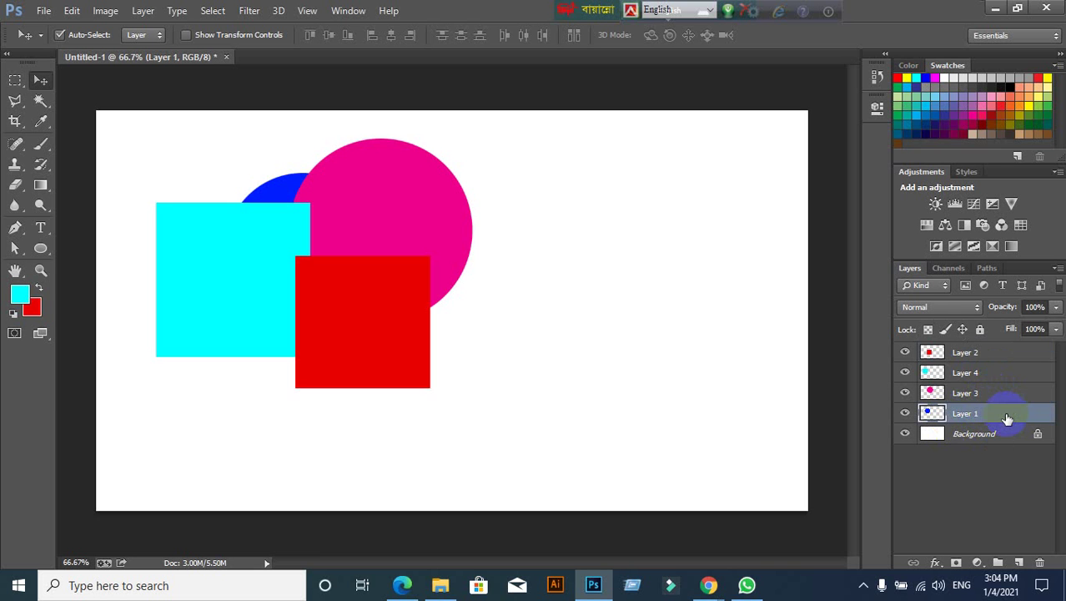
{"action": "key", "text": "ctrl+shift+bracketright"}
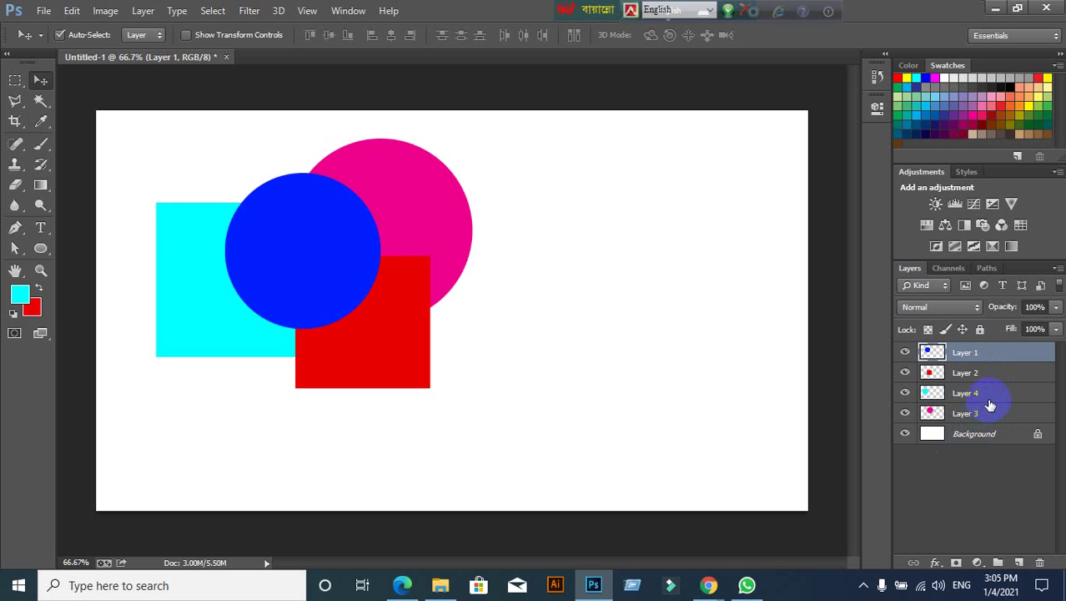
Reorder the stack to Layer 4 (cyan), Layer 1 (blue), Layer 3 (magenta), Layer 2 (red)
{"action": "left_click", "coordinate": [988, 398]}
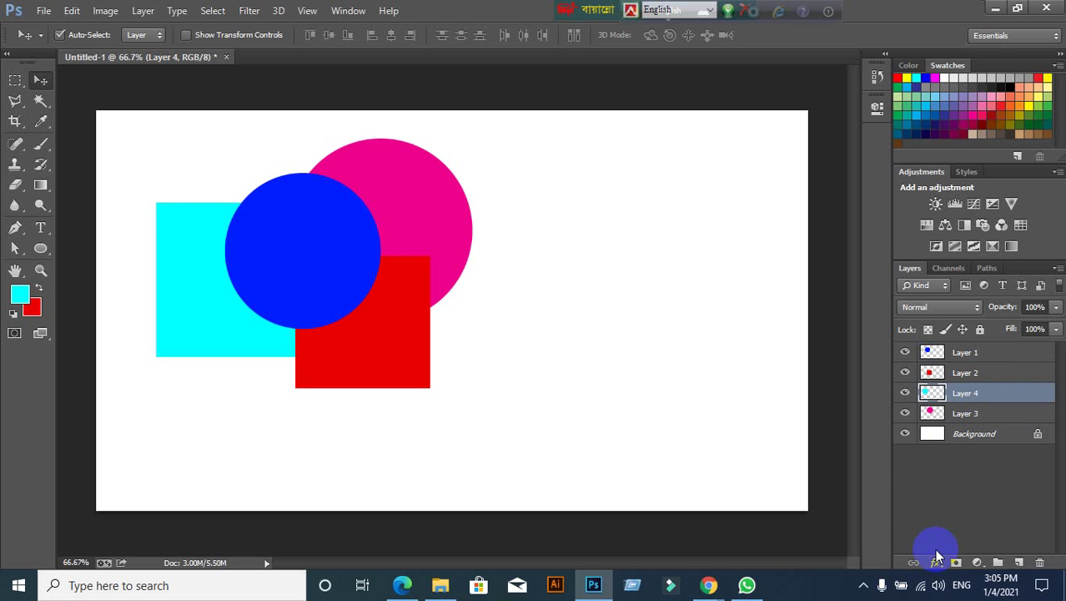
{"action": "key", "text": "ctrl+shift+bracketright"}
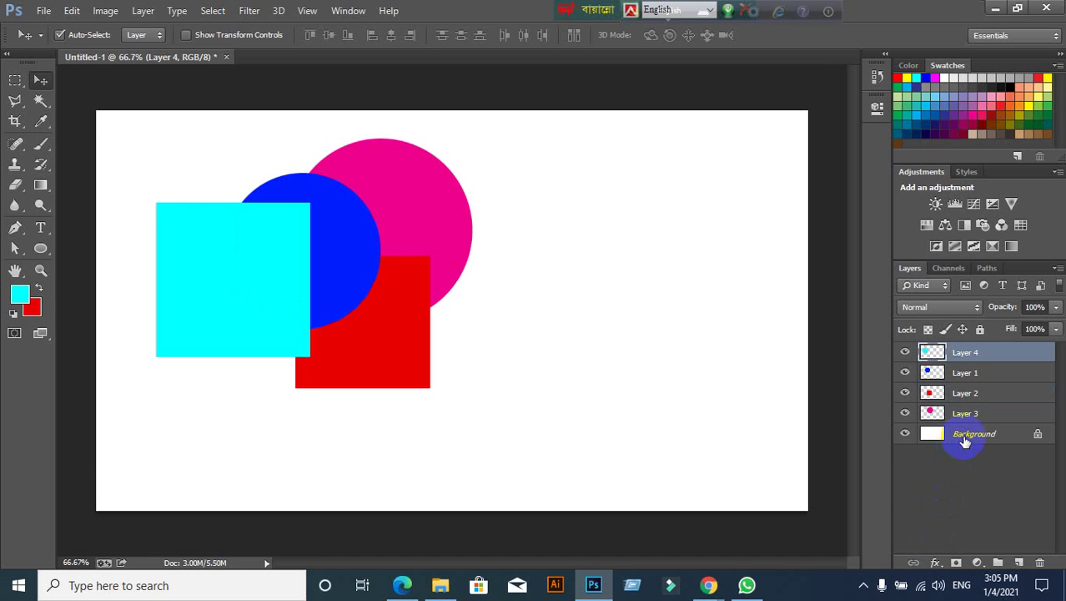
{"action": "left_click", "coordinate": [971, 415]}
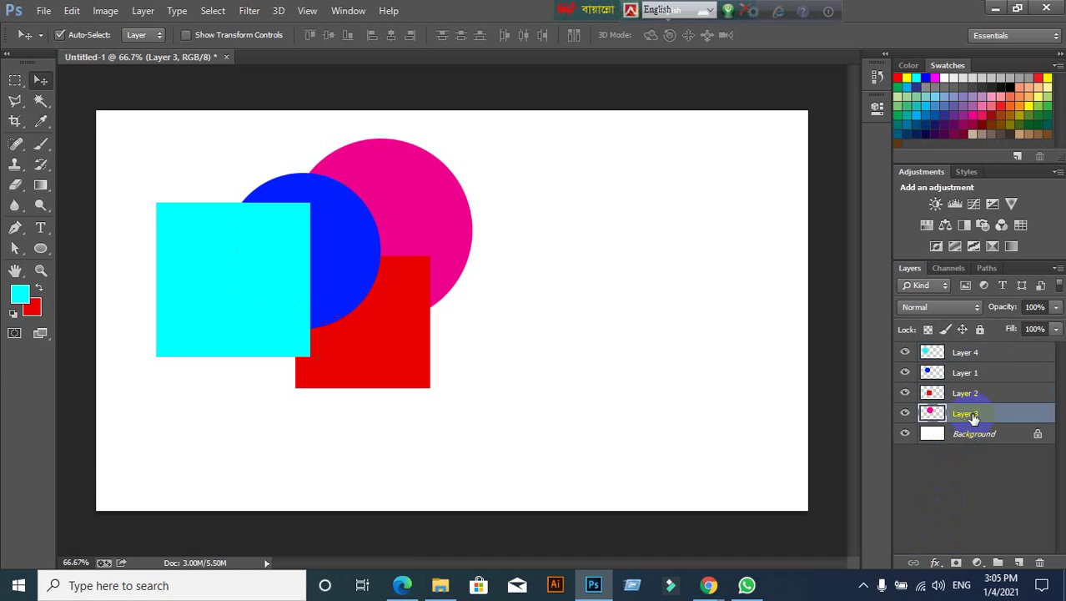
{"action": "key", "text": "ctrl+shift+bracketright"}
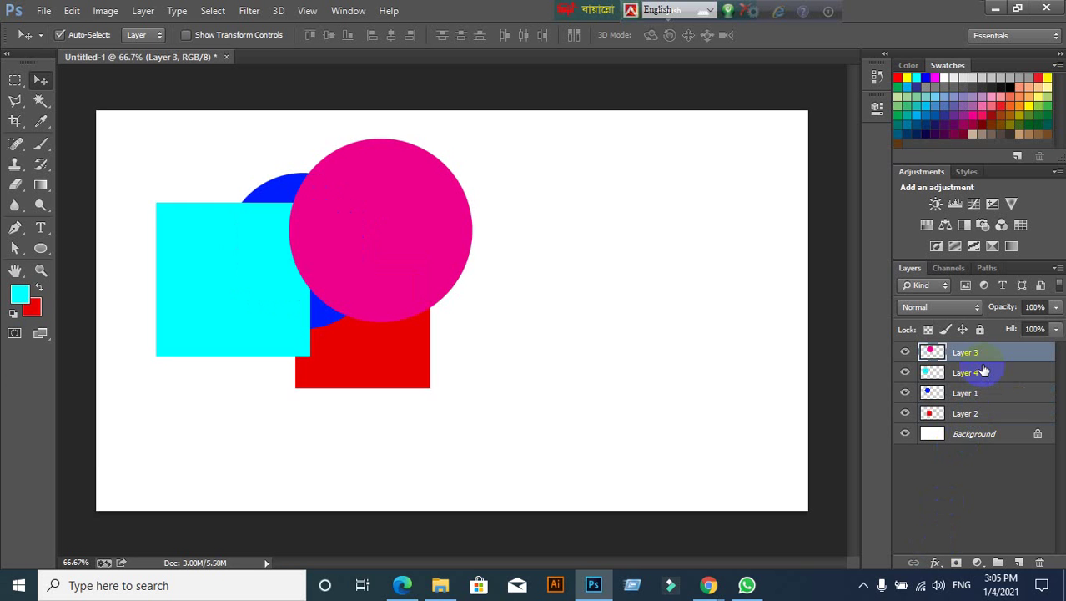
{"action": "key", "text": "ctrl+shift+bracketleft"}
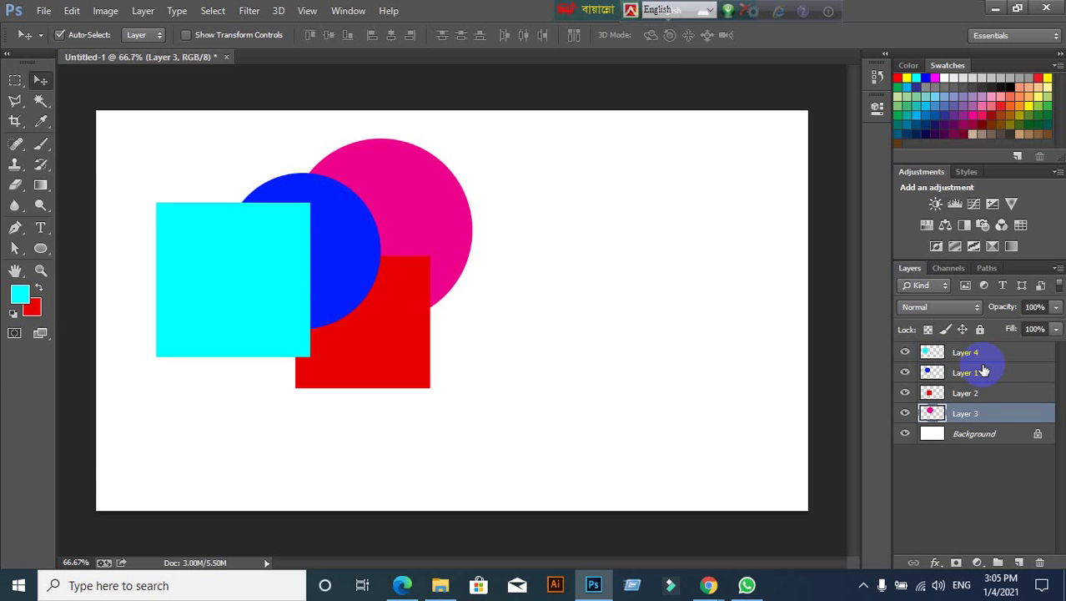
{"action": "left_click", "coordinate": [982, 391]}
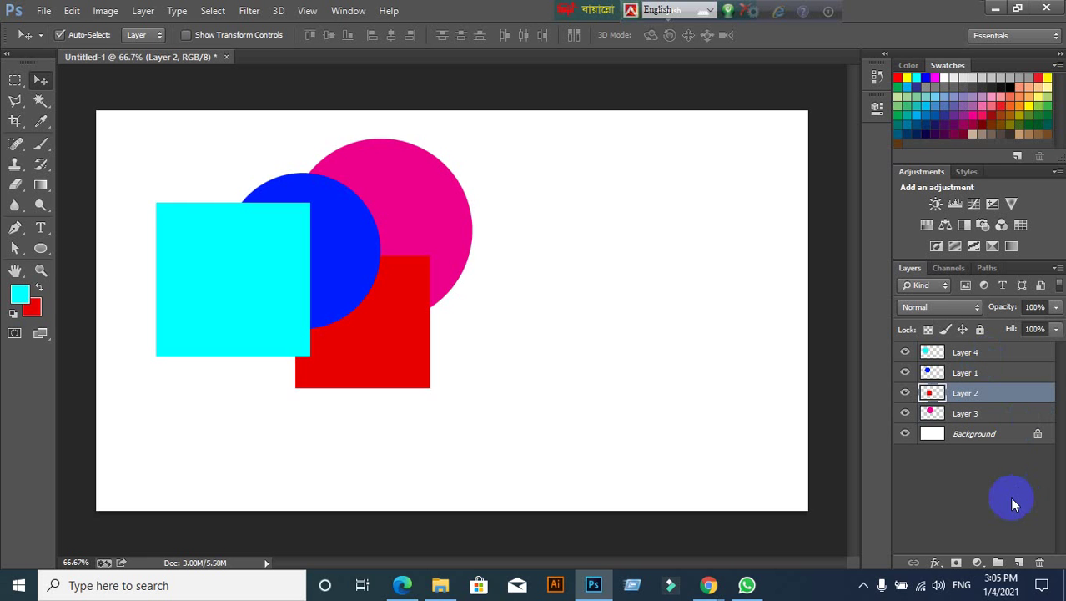
{"action": "key", "text": "ctrl+bracketright"}
{"action": "key", "text": "ctrl+bracketright"}
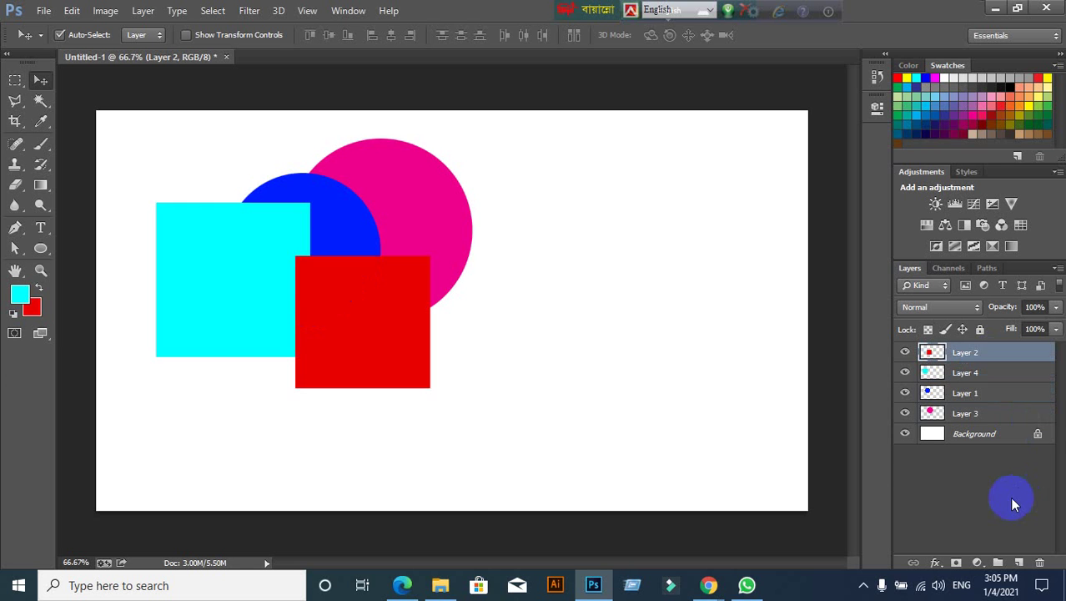
{"action": "key", "text": "ctrl+bracketleft"}
{"action": "key", "text": "ctrl+bracketleft"}
{"action": "key", "text": "ctrl+bracketleft"}
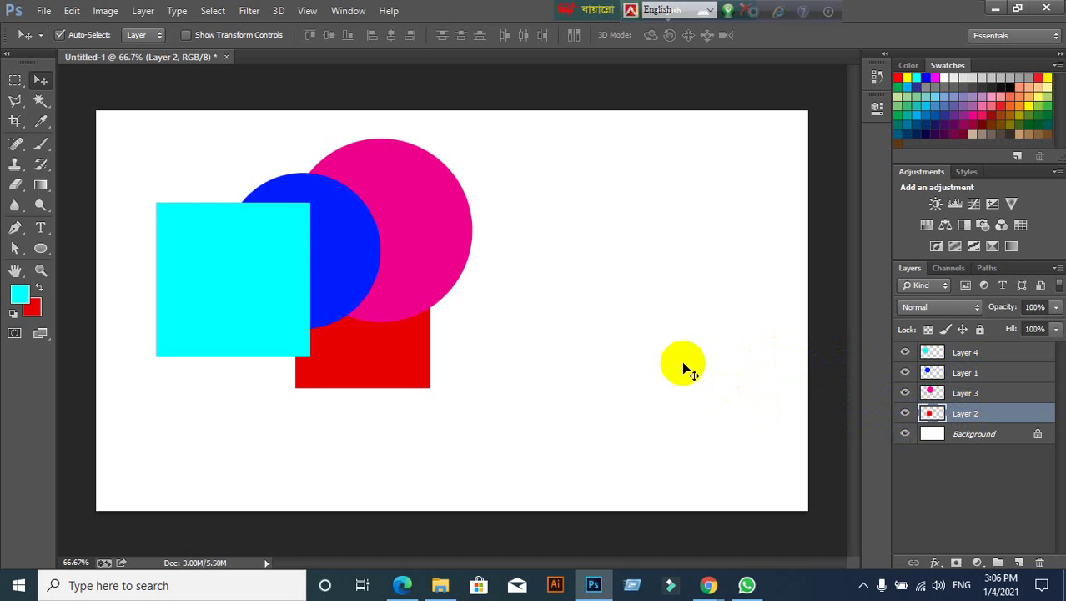
Rename the red square's and magenta circle's layers with personal names
{"action": "double_click", "coordinate": [964, 414]}
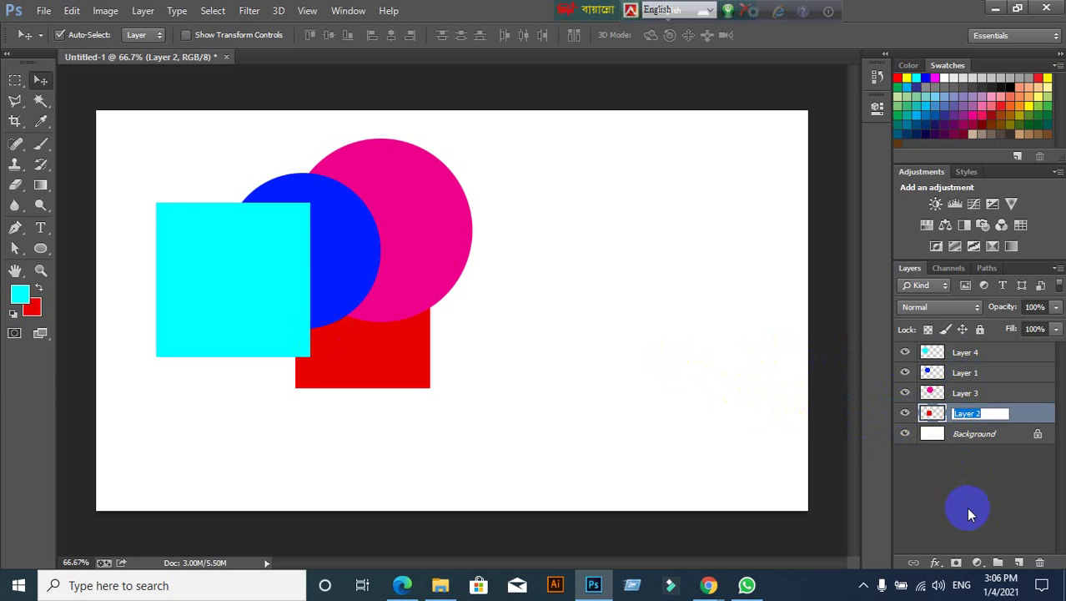
{"action": "type", "text": "S"}
{"action": "type", "text": "nzida"}
{"action": "left_click", "coordinate": [968, 400]}
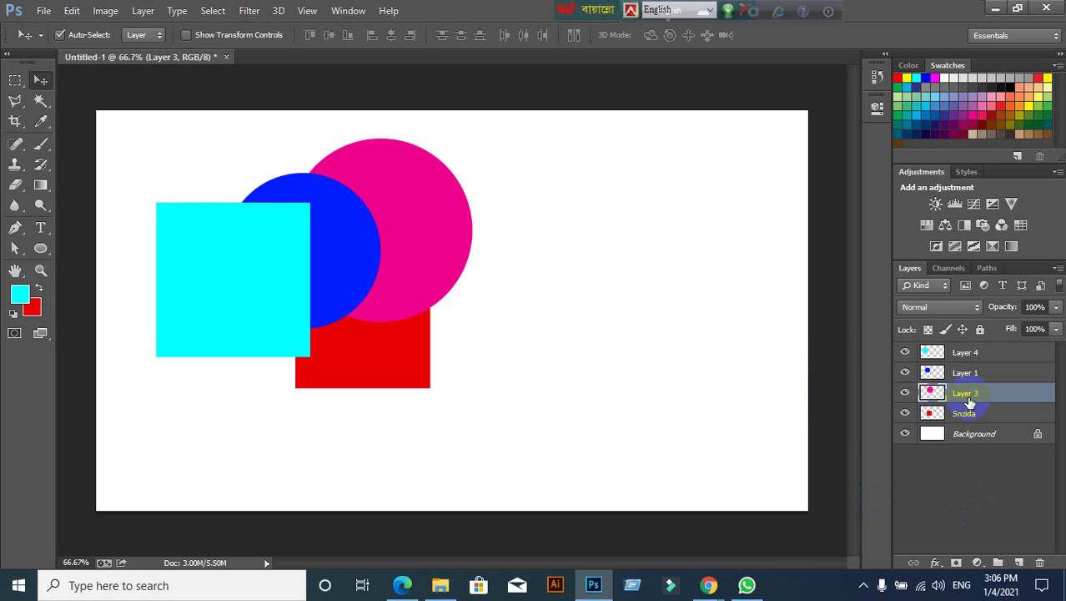
{"action": "double_click", "coordinate": [968, 394]}
{"action": "type", "text": "Ahs"}
{"action": "type", "text": "raful"}
{"action": "left_click", "coordinate": [966, 374]}
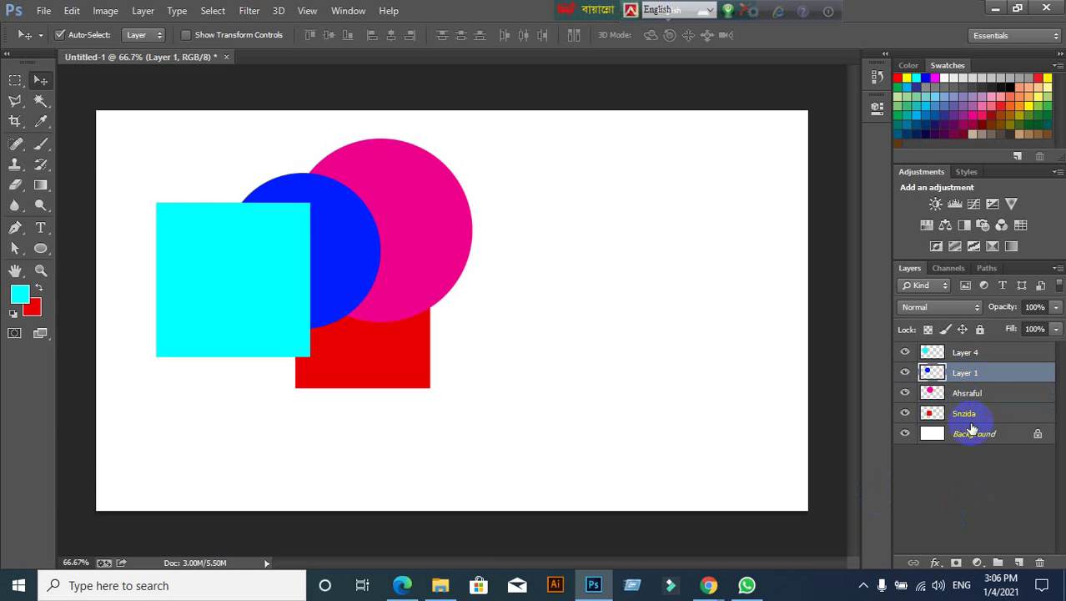
Dismiss the accidental Layer Style dialog and rename the blue circle's layer with a personal name
{"action": "double_click", "coordinate": [1009, 374]}
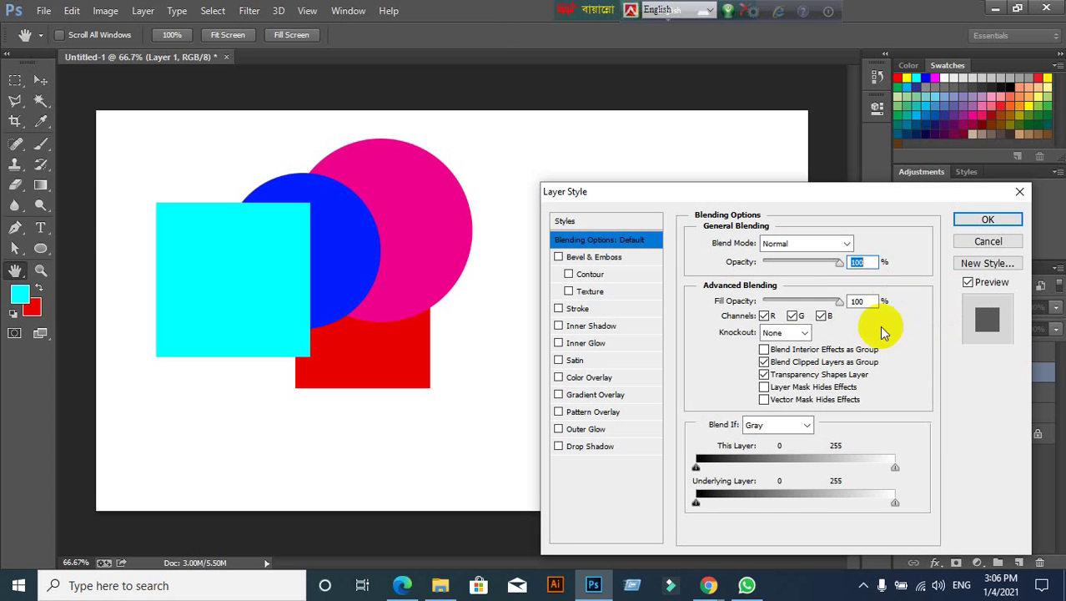
{"action": "left_click", "coordinate": [987, 220]}
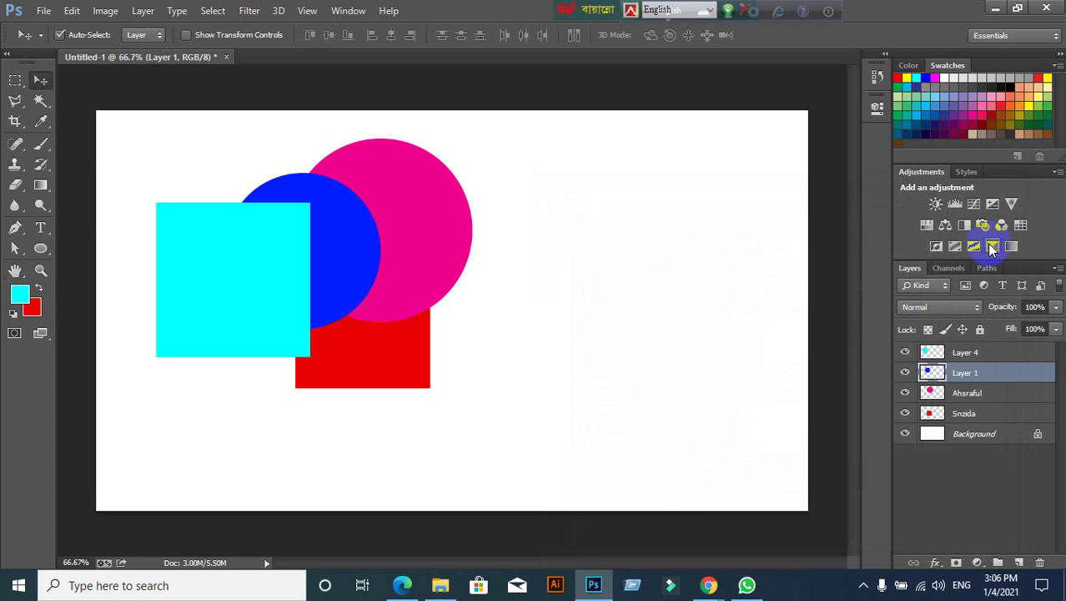
{"action": "double_click", "coordinate": [966, 374]}
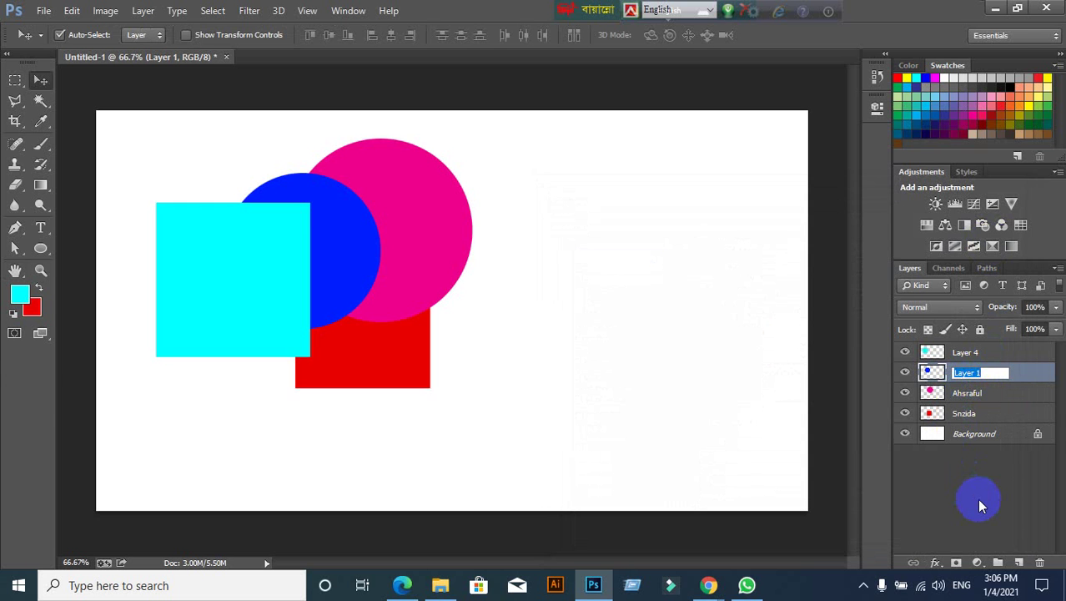
{"action": "type", "text": "Foy"}
{"action": "type", "text": "ex"}
{"action": "left_click", "coordinate": [970, 416]}
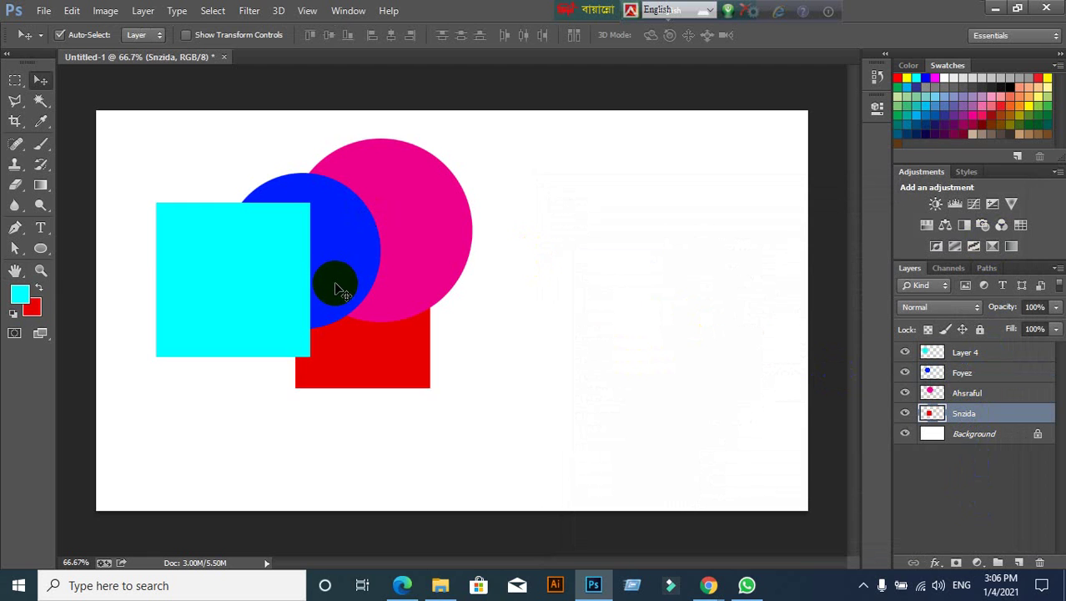
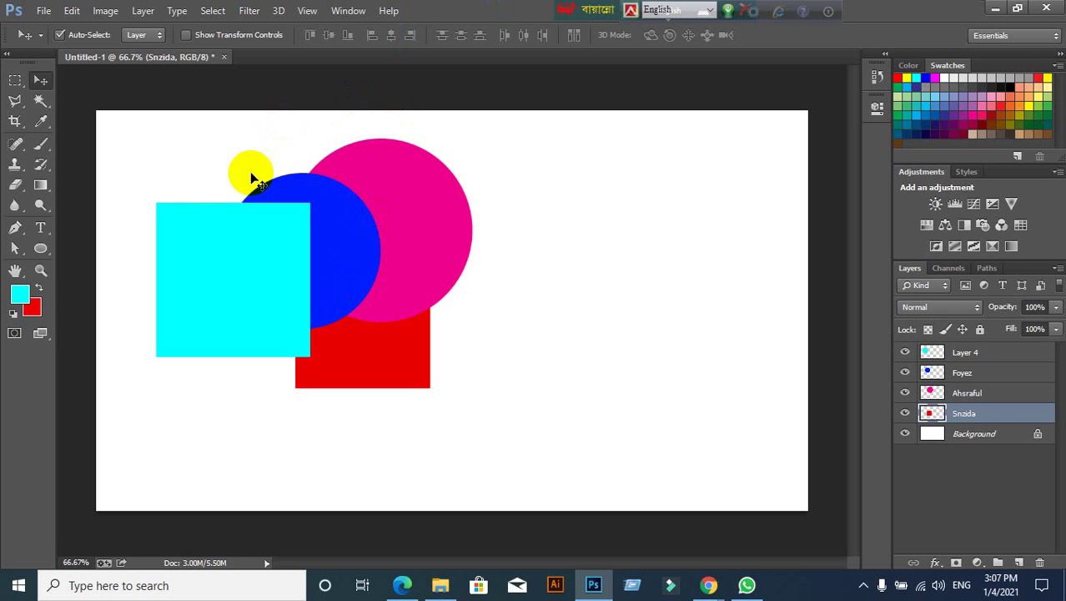
Drag the red square on the Snzida layer to the empty right side of the canvas
{"action": "left_click", "coordinate": [905, 413]}
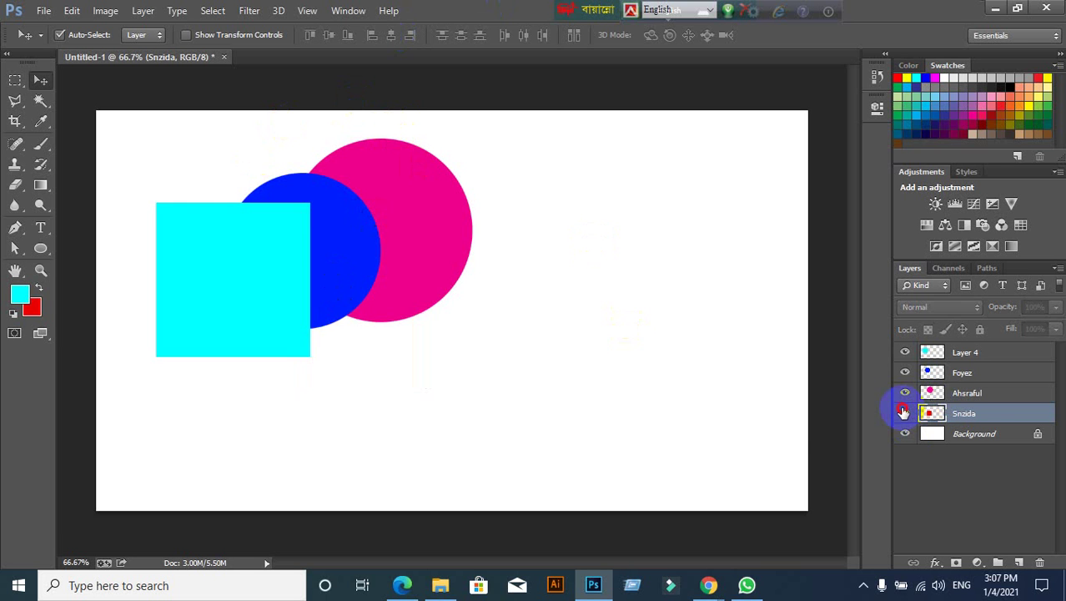
{"action": "left_click", "coordinate": [906, 413]}
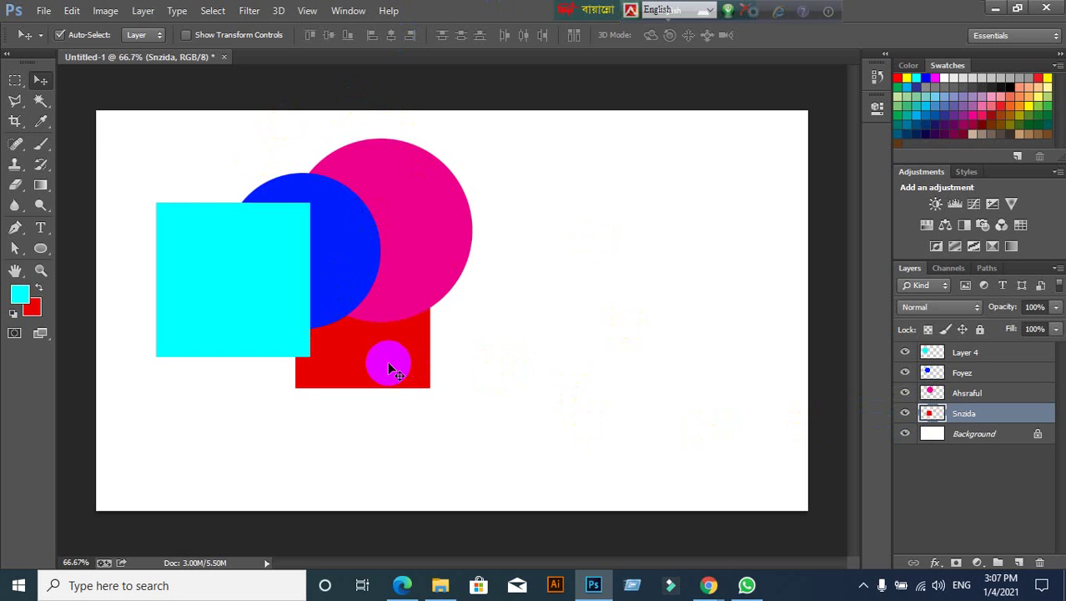
{"action": "left_click", "coordinate": [371, 350]}
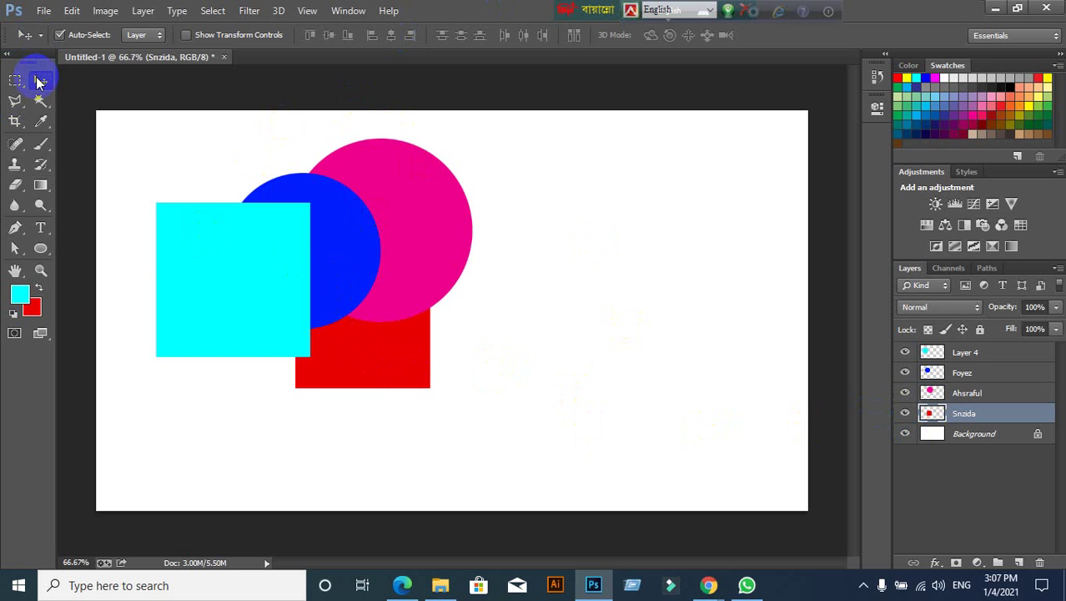
{"action": "left_click_drag", "start_coordinate": [343, 367], "coordinate": [581, 341]}
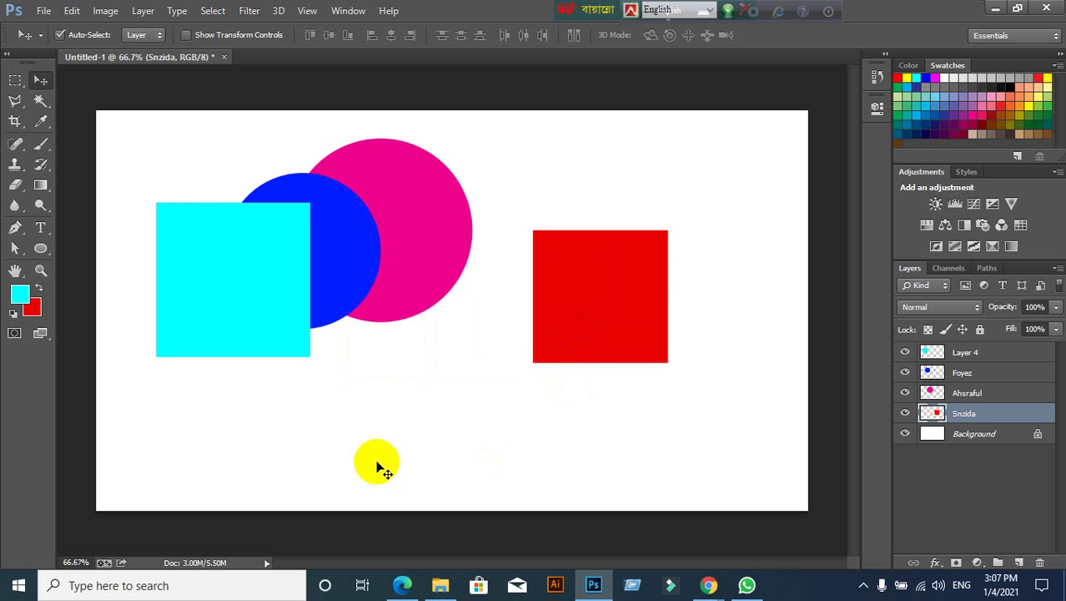
Free-transform the red square down to about 63% and move it up beside the pink circle
{"action": "key", "text": "ctrl+t"}
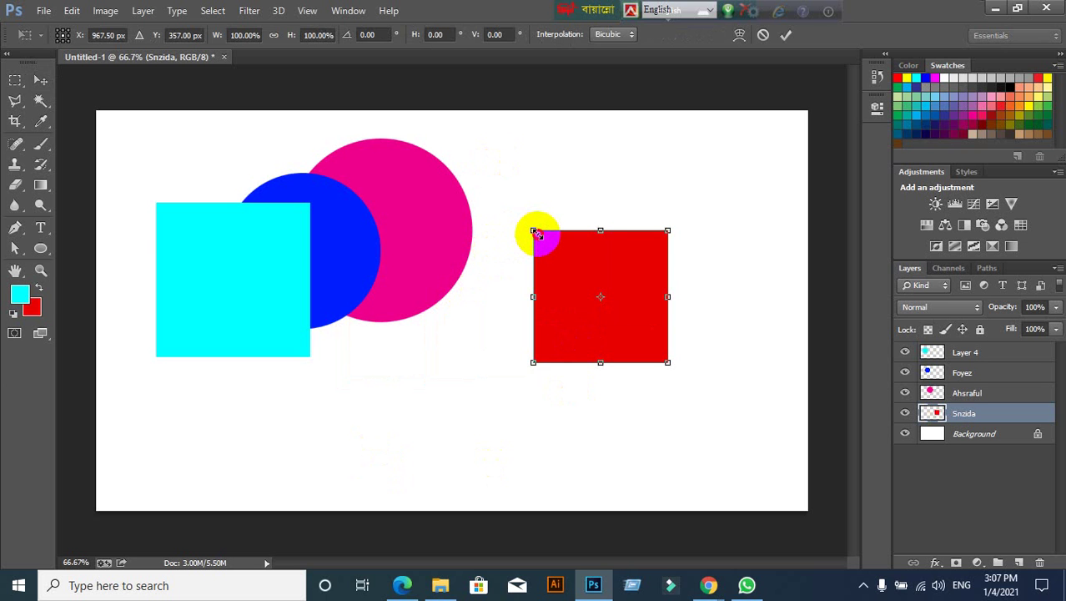
{"action": "mouse_move", "coordinate": [535, 233]}
{"action": "left_mouse_down"}
{"action": "mouse_move", "coordinate": [523, 229]}
{"action": "mouse_move", "coordinate": [579, 276]}
{"action": "mouse_move", "coordinate": [589, 254]}
{"action": "mouse_move", "coordinate": [622, 278]}
{"action": "mouse_move", "coordinate": [507, 200]}
{"action": "mouse_move", "coordinate": [548, 231]}
{"action": "left_mouse_up"}
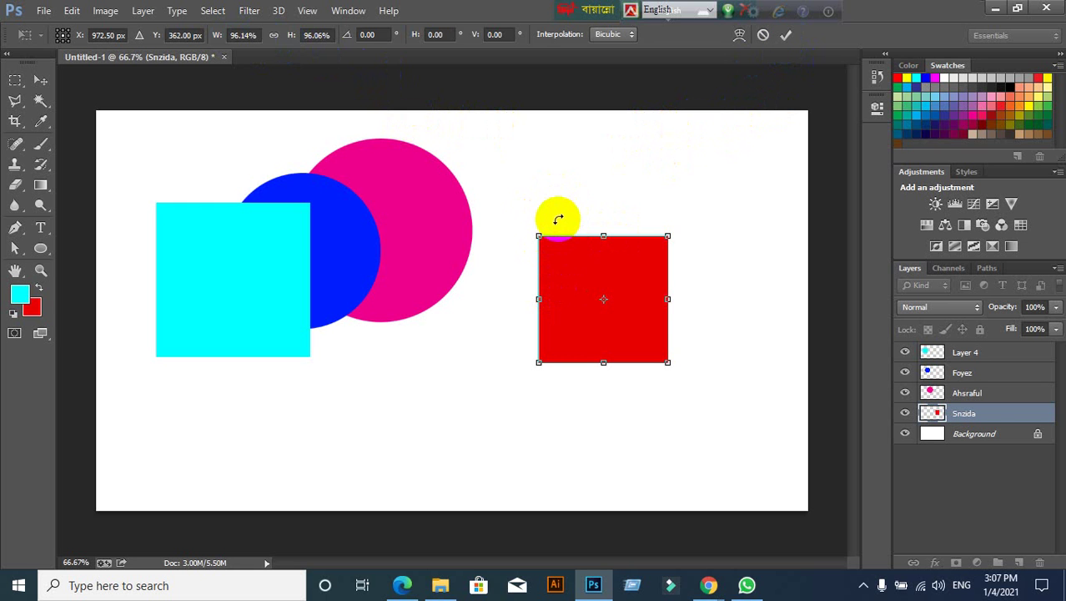
{"action": "mouse_move", "coordinate": [539, 235]}
{"action": "left_mouse_down"}
{"action": "mouse_move", "coordinate": [512, 209]}
{"action": "mouse_move", "coordinate": [582, 281]}
{"action": "left_mouse_up"}
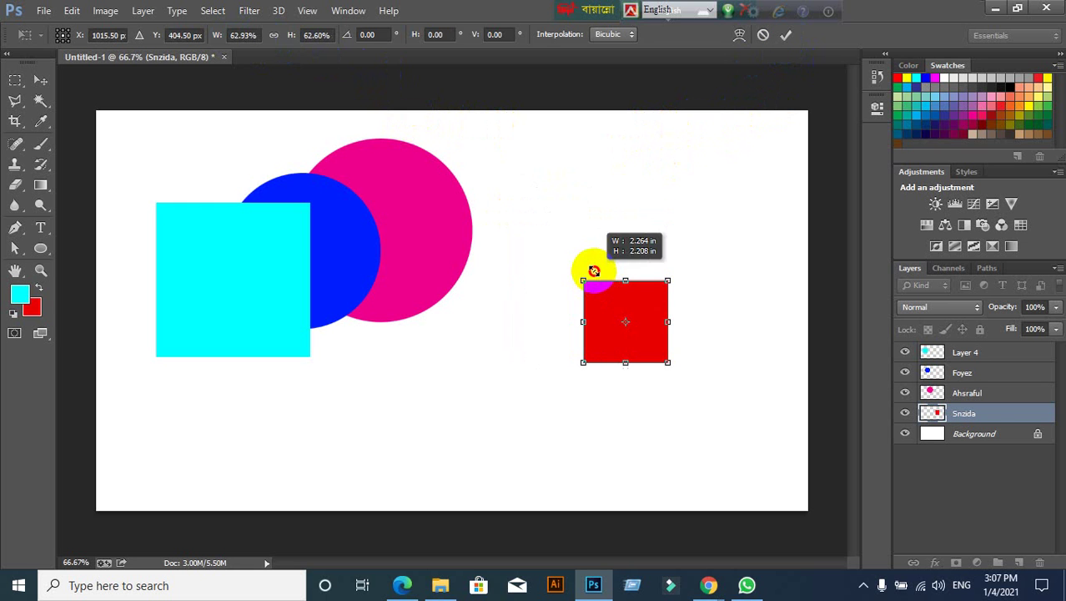
{"action": "left_click", "coordinate": [788, 35]}
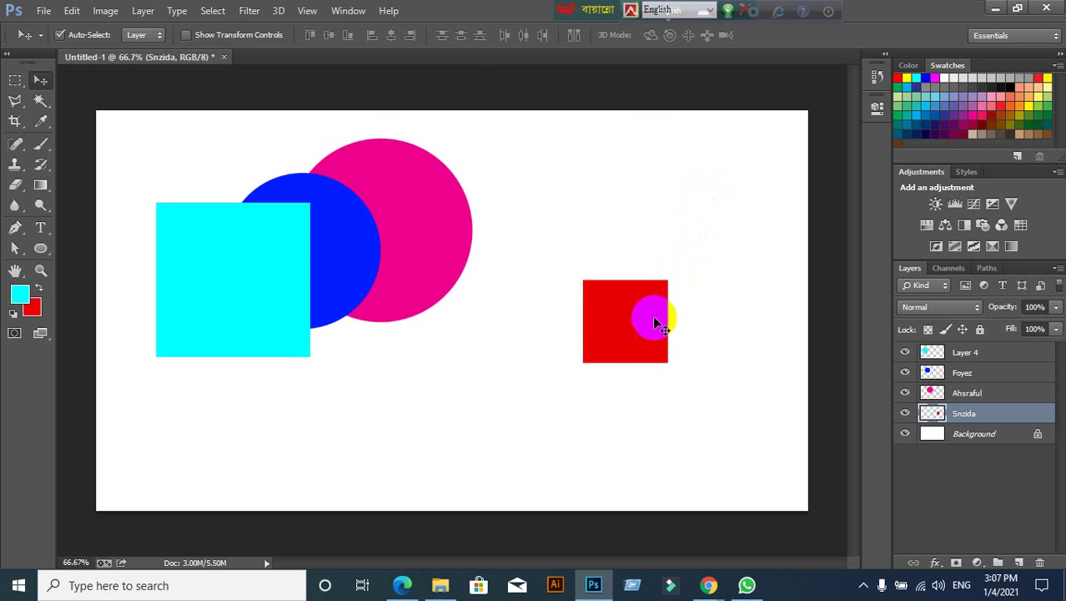
{"action": "left_click_drag", "start_coordinate": [651, 314], "coordinate": [590, 266]}
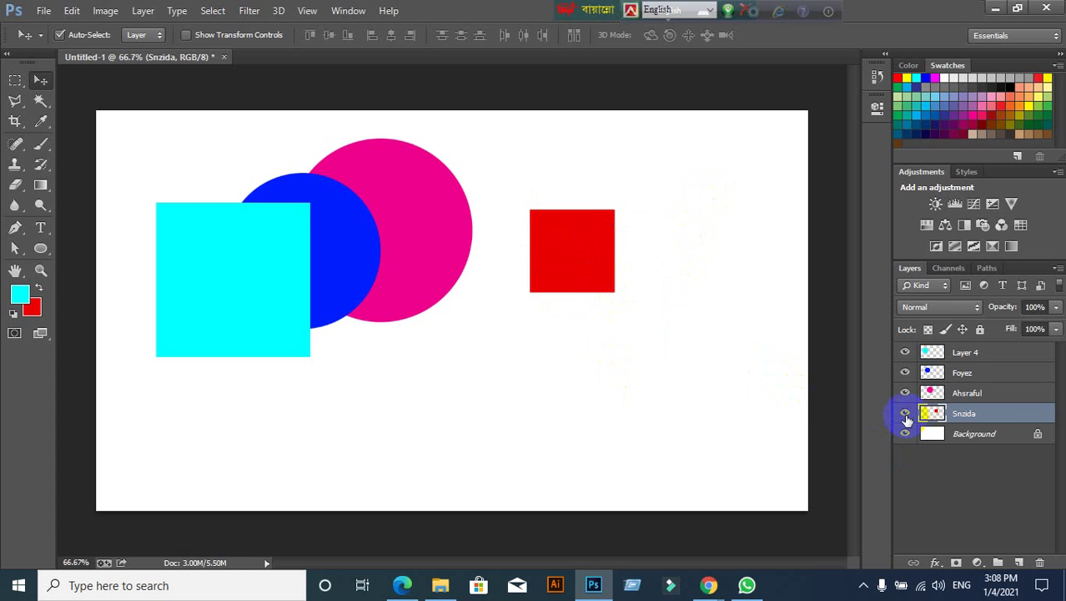
{"action": "left_click", "coordinate": [905, 413]}
{"action": "left_click", "coordinate": [905, 413]}
{"action": "left_click", "coordinate": [905, 413]}
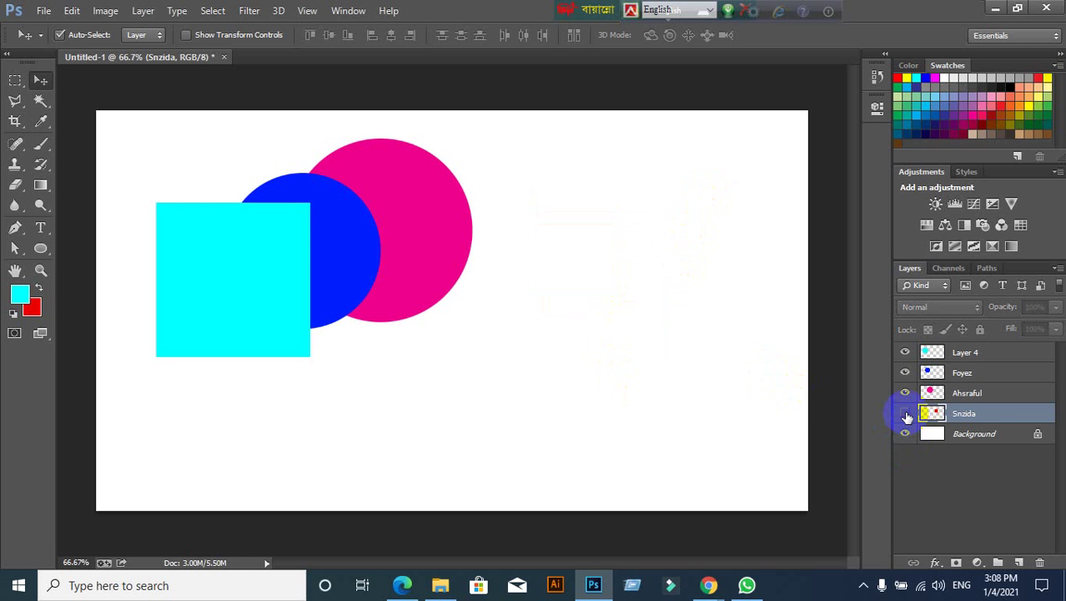
{"action": "left_click", "coordinate": [905, 413]}
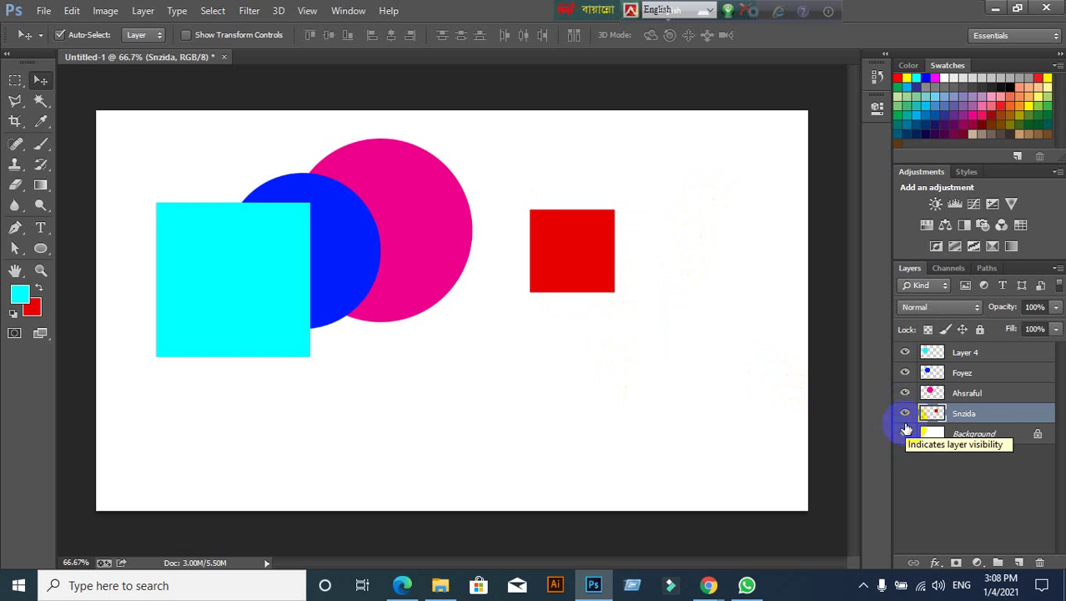
{"action": "left_click", "coordinate": [906, 413]}
{"action": "left_click", "coordinate": [905, 413]}
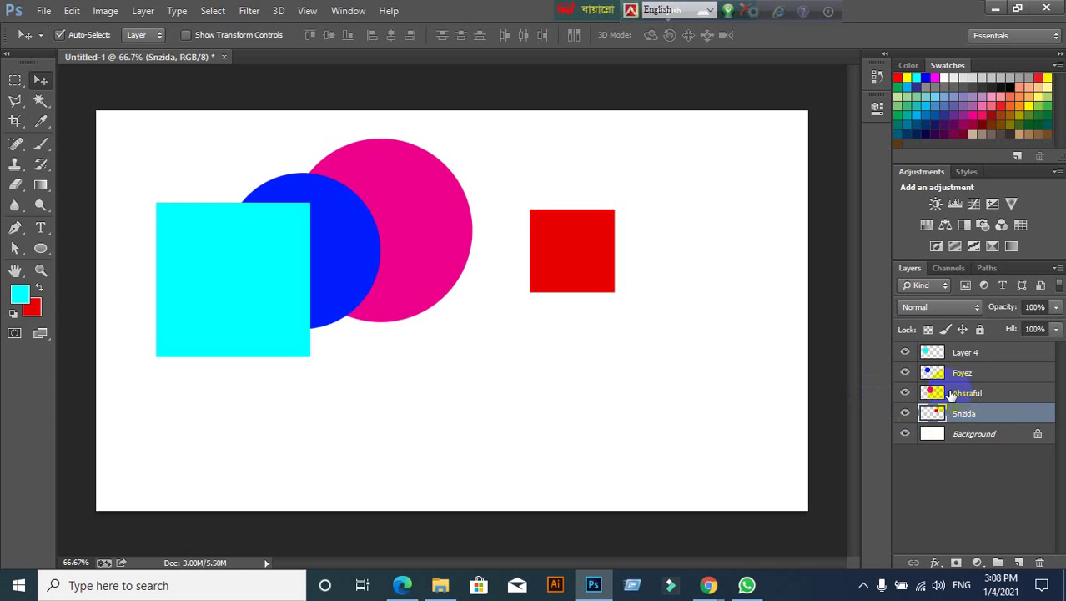
{"action": "left_click", "coordinate": [906, 393]}
{"action": "left_click", "coordinate": [905, 392]}
{"action": "left_click", "coordinate": [905, 393]}
{"action": "left_click", "coordinate": [905, 393]}
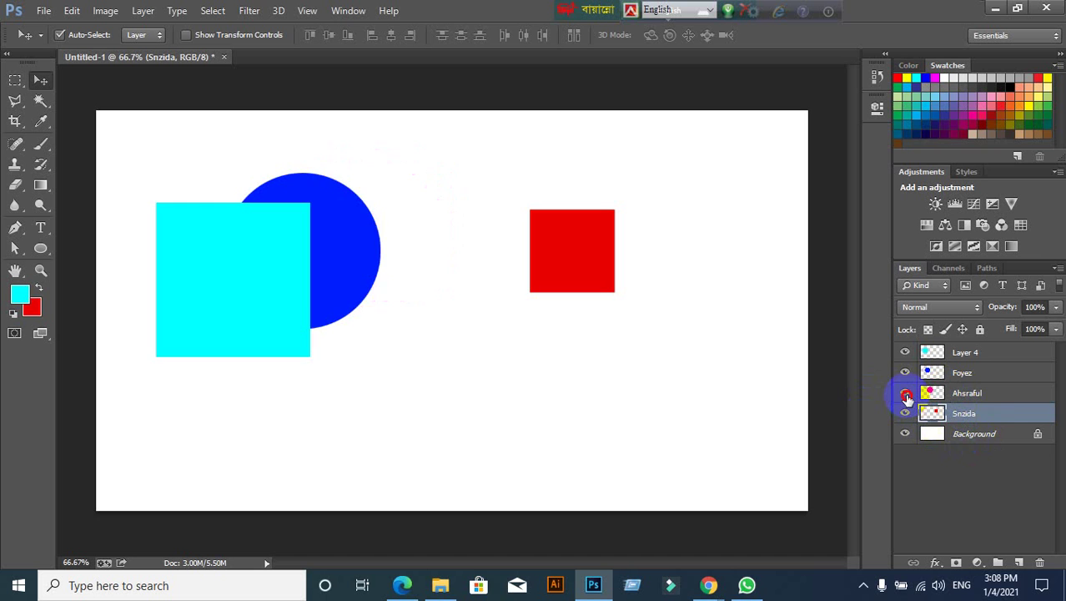
{"action": "left_click", "coordinate": [905, 393]}
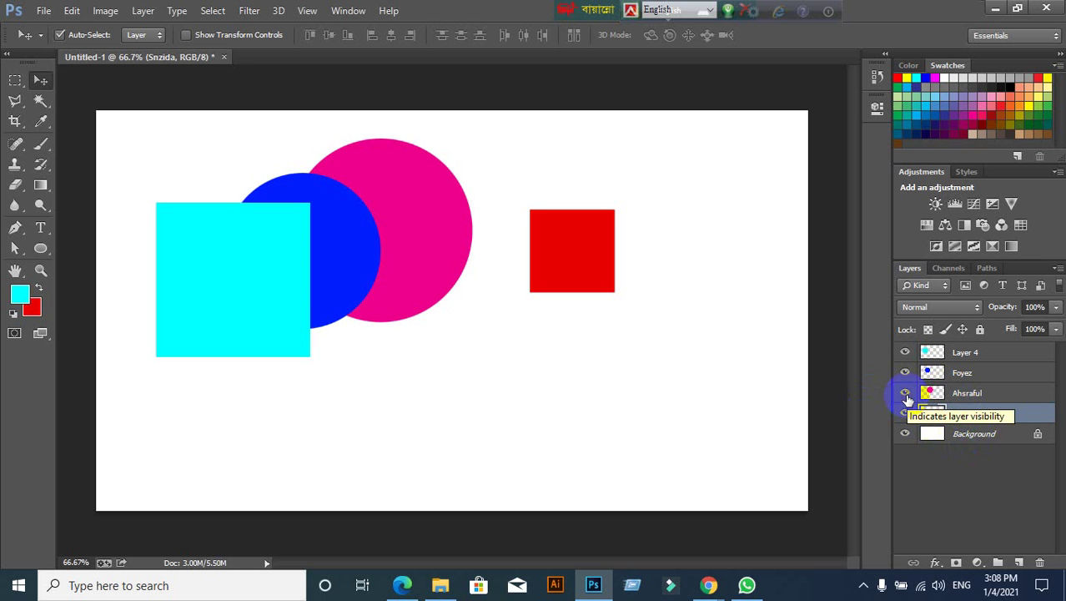
{"action": "left_click", "coordinate": [971, 389]}
{"action": "left_click", "coordinate": [972, 372]}
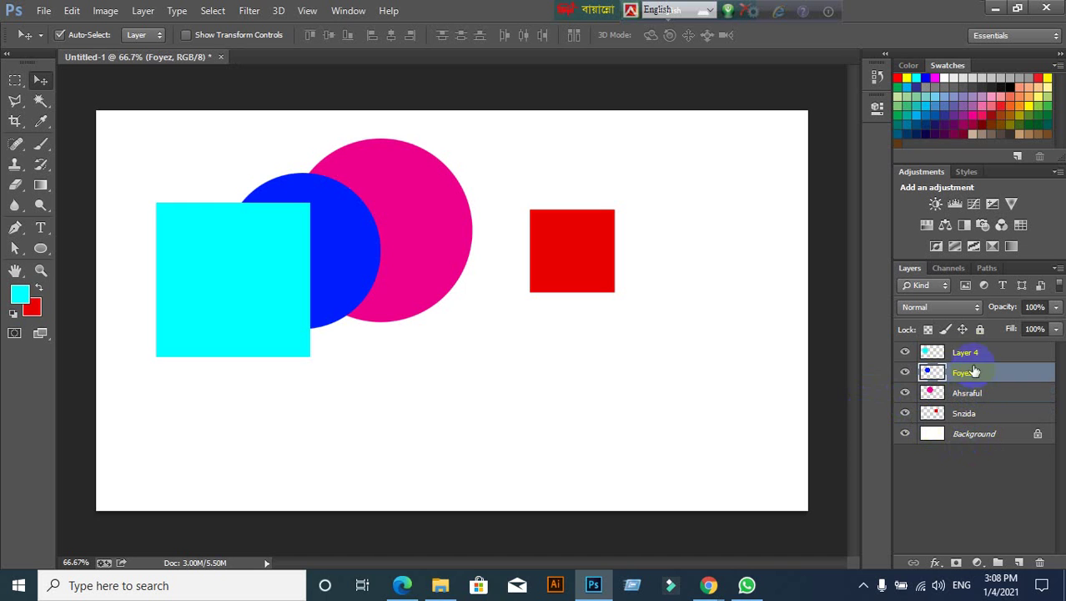
{"action": "left_click", "coordinate": [924, 352]}
{"action": "left_click", "coordinate": [905, 373]}
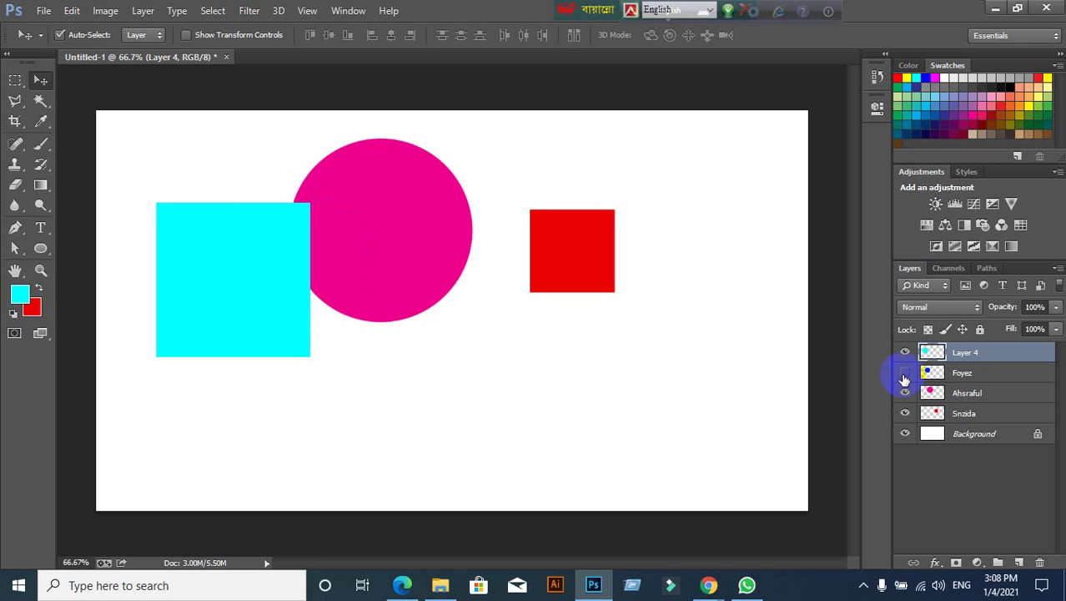
{"action": "left_click", "coordinate": [905, 374]}
{"action": "left_click", "coordinate": [906, 375]}
{"action": "left_click", "coordinate": [905, 375]}
{"action": "left_click", "coordinate": [906, 392]}
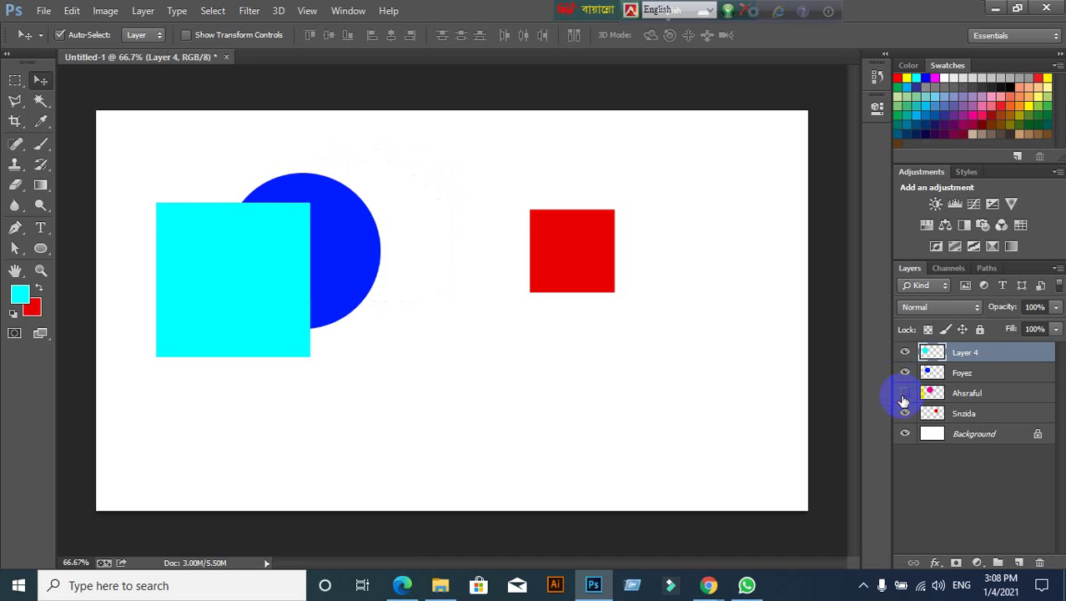
{"action": "left_click", "coordinate": [905, 394]}
{"action": "left_click", "coordinate": [905, 413]}
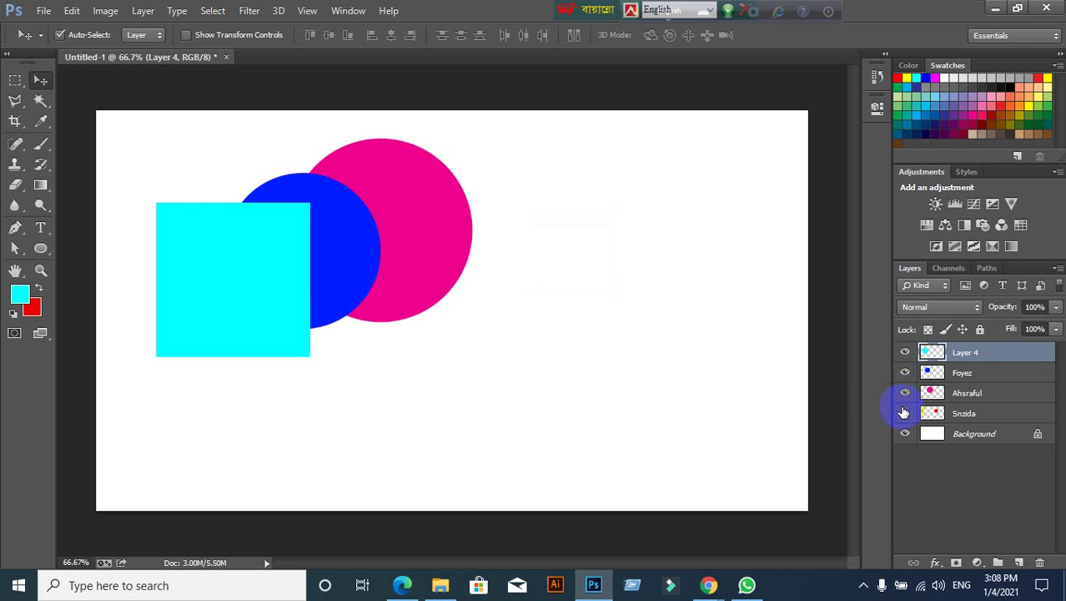
{"action": "left_click", "coordinate": [905, 413]}
{"action": "left_click", "coordinate": [904, 413]}
{"action": "left_click", "coordinate": [904, 413]}
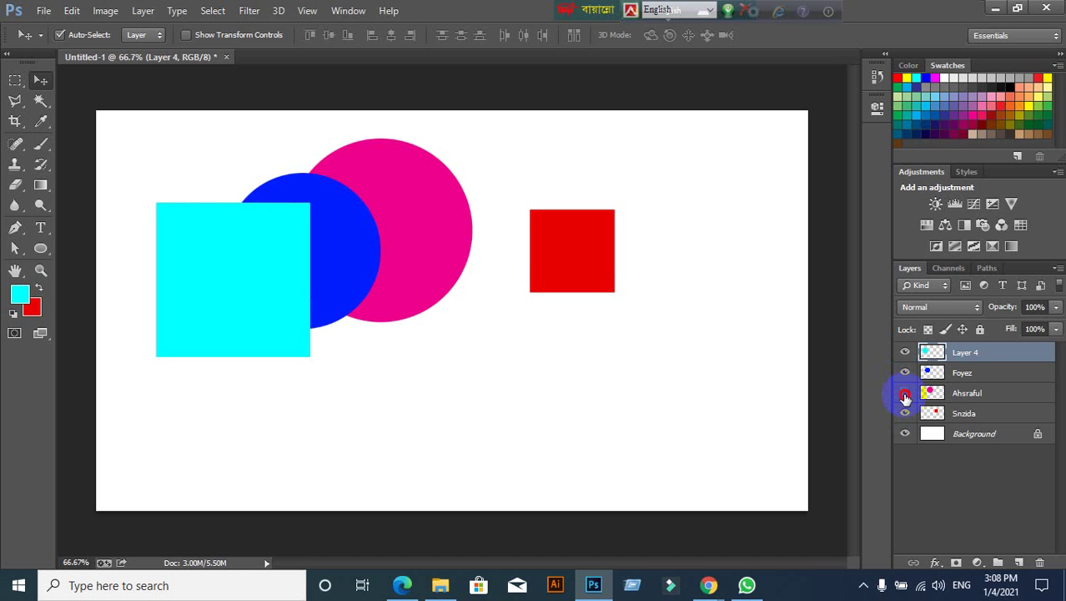
{"action": "left_click", "coordinate": [905, 395]}
{"action": "left_click", "coordinate": [905, 395]}
{"action": "left_click", "coordinate": [906, 395]}
{"action": "left_click", "coordinate": [904, 395]}
Drag the cyan square, blue circle, pink circle and red square into separate positions
{"action": "left_click_drag", "start_coordinate": [205, 283], "coordinate": [206, 368]}
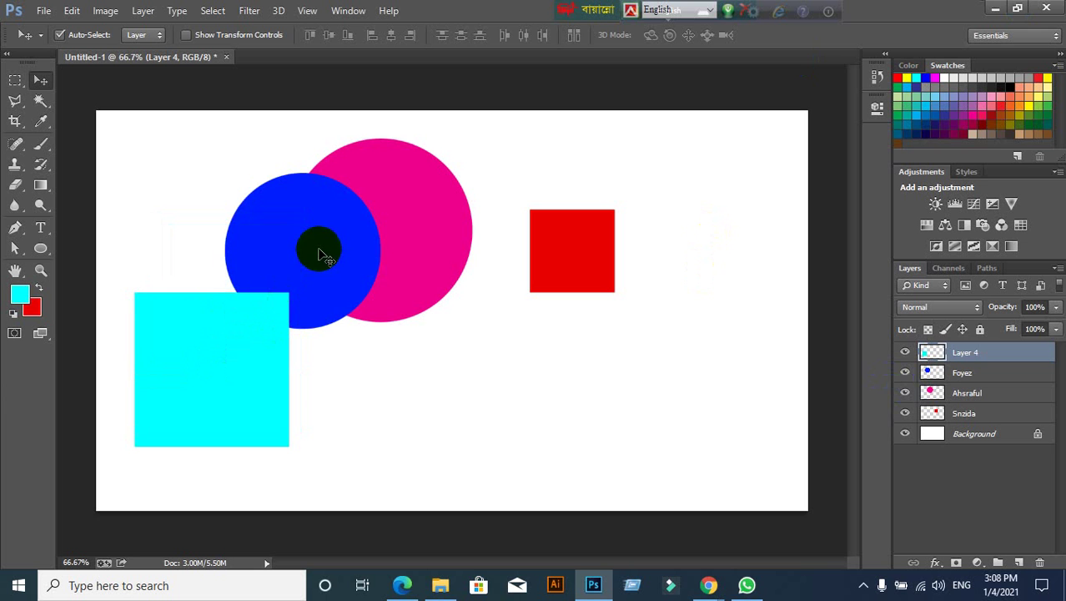
{"action": "left_click_drag", "start_coordinate": [321, 247], "coordinate": [237, 195]}
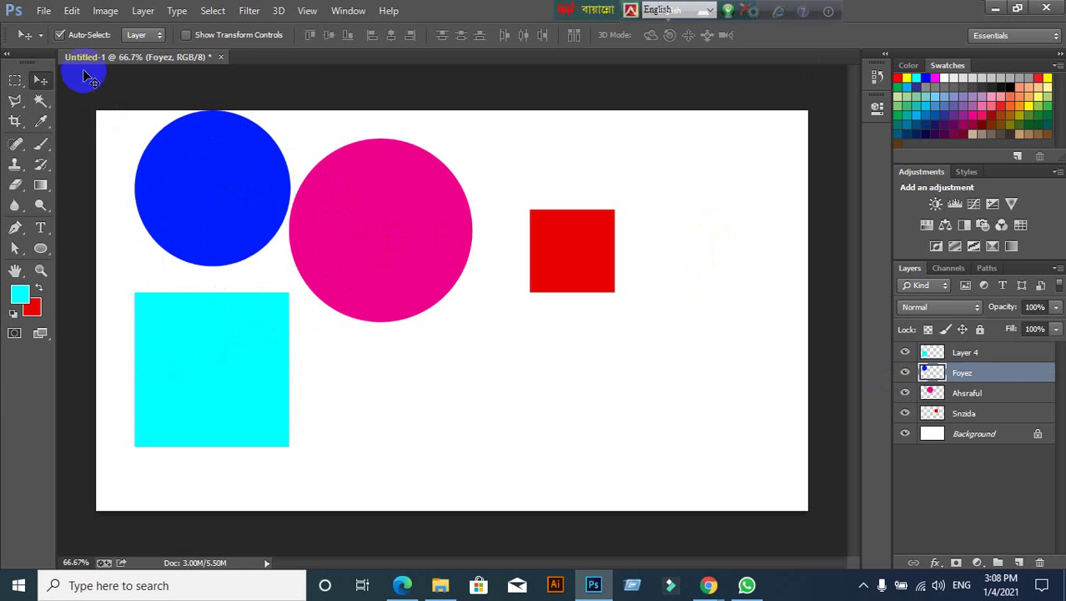
{"action": "left_click_drag", "start_coordinate": [386, 224], "coordinate": [428, 195]}
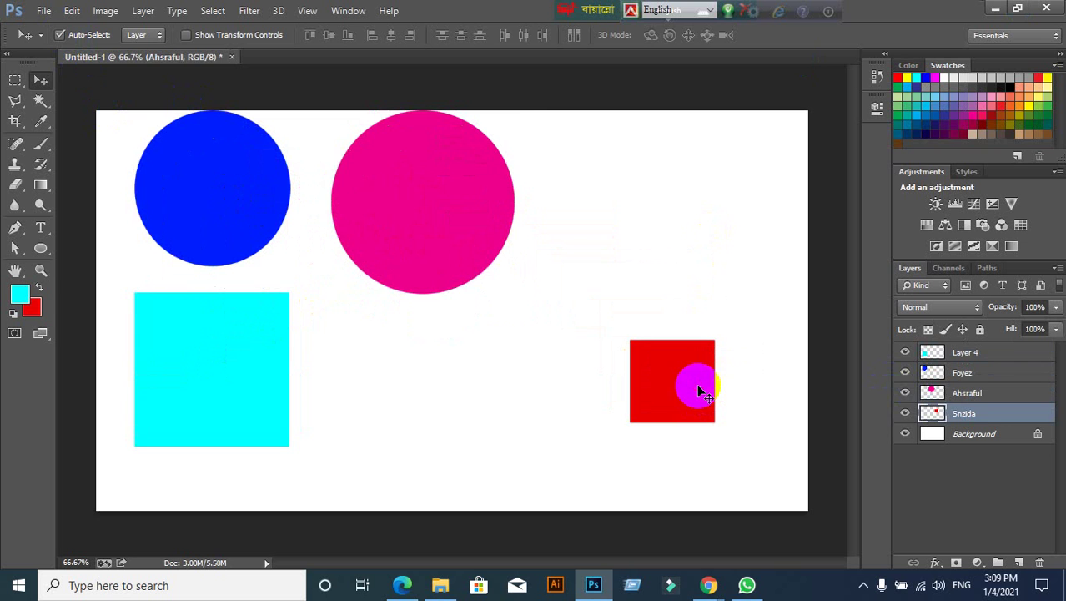
{"action": "left_click_drag", "start_coordinate": [598, 260], "coordinate": [697, 386]}
{"action": "left_click_drag", "start_coordinate": [425, 183], "coordinate": [610, 213]}
{"action": "left_click_drag", "start_coordinate": [228, 369], "coordinate": [340, 416]}
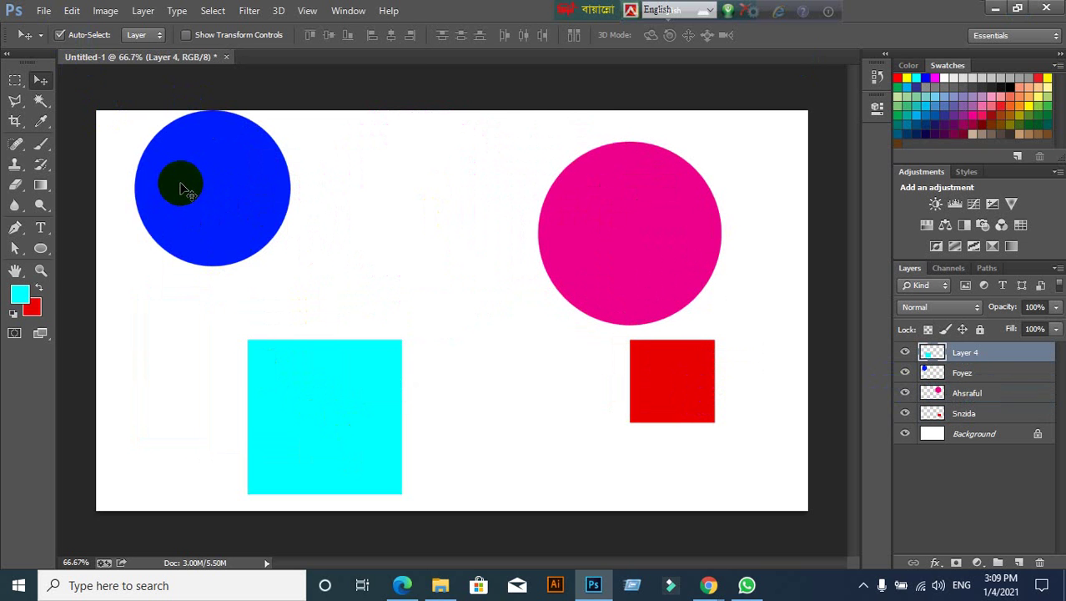
{"action": "left_click_drag", "start_coordinate": [181, 190], "coordinate": [262, 249]}
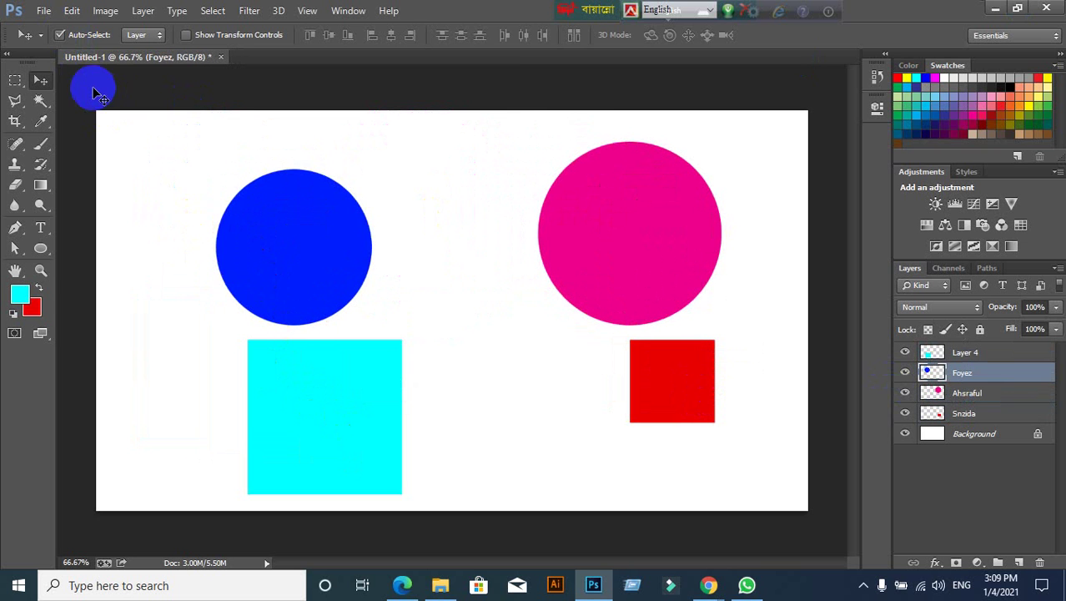
Turn off Auto-Select and nudge the blue circle and cyan square into their final spots
{"action": "left_click", "coordinate": [59, 34]}
{"action": "left_click_drag", "start_coordinate": [305, 239], "coordinate": [339, 238]}
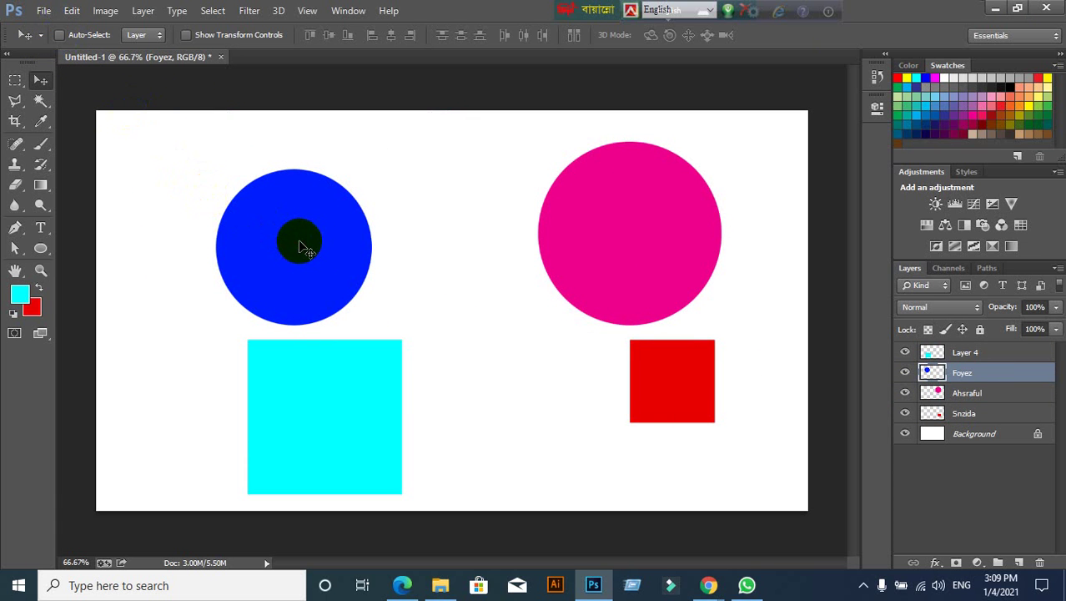
{"action": "left_click", "coordinate": [345, 421], "text": "ctrl"}
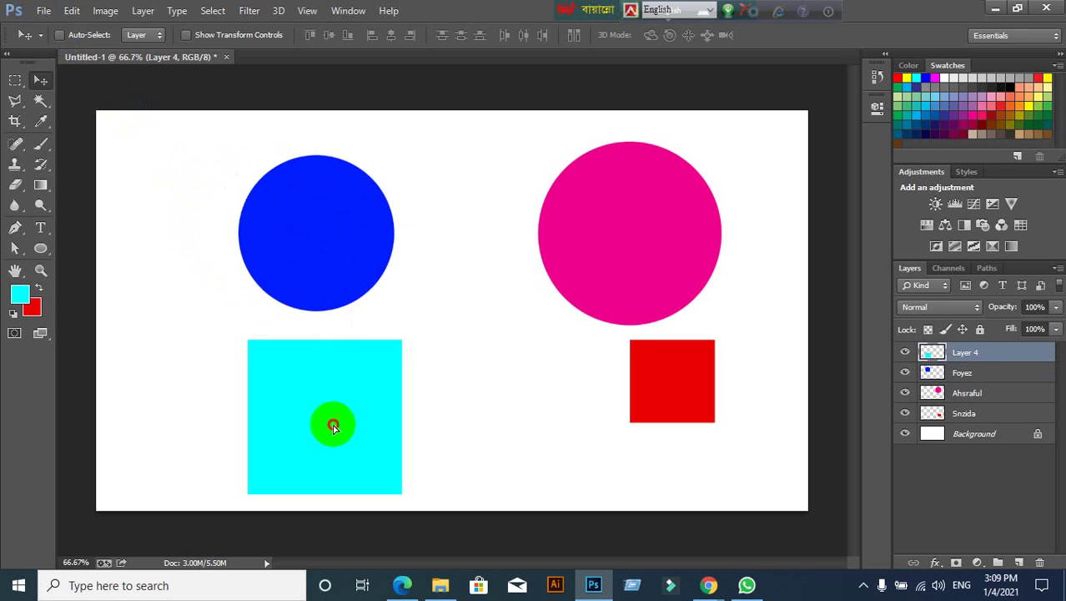
{"action": "left_click_drag", "start_coordinate": [333, 423], "coordinate": [342, 429]}
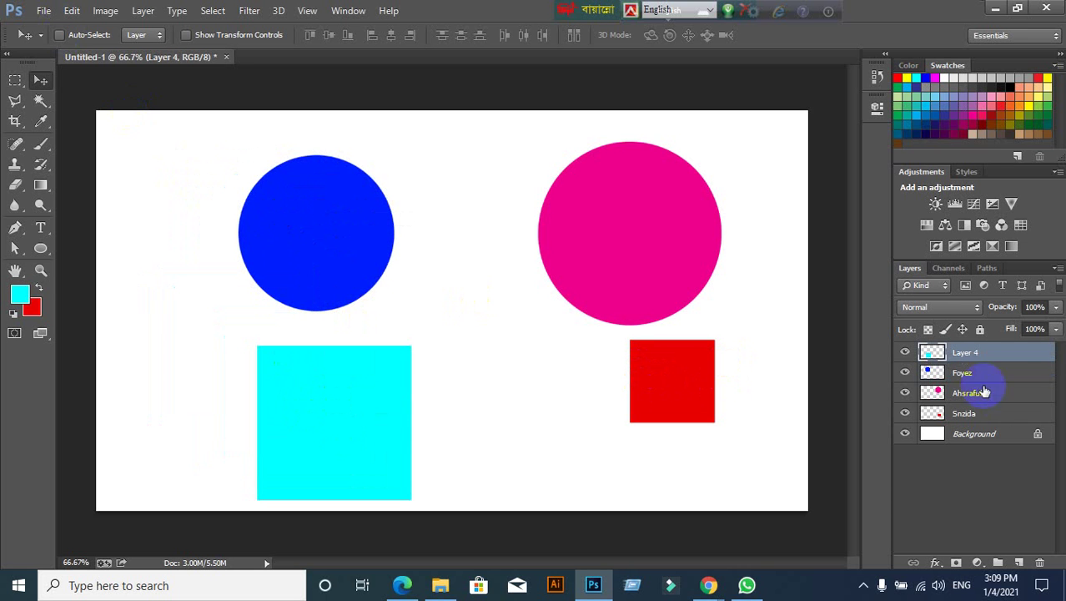
{"action": "left_click", "coordinate": [995, 413]}
{"action": "left_click", "coordinate": [993, 394]}
{"action": "left_click", "coordinate": [989, 370]}
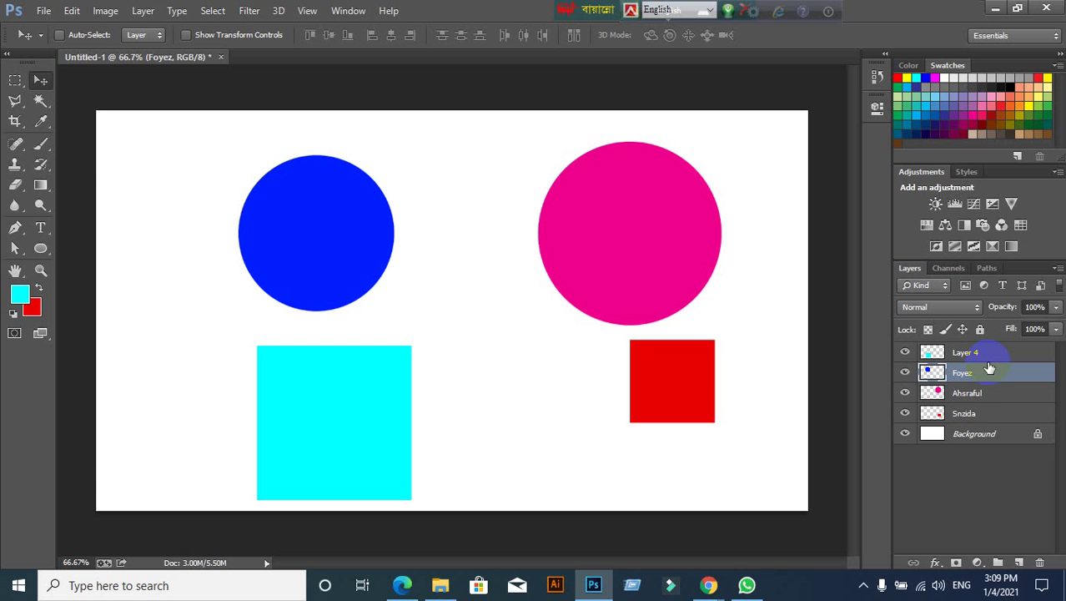
Select the Ahsraful and Snzida layers together and group them with Ctrl+G
{"action": "left_click", "coordinate": [977, 412]}
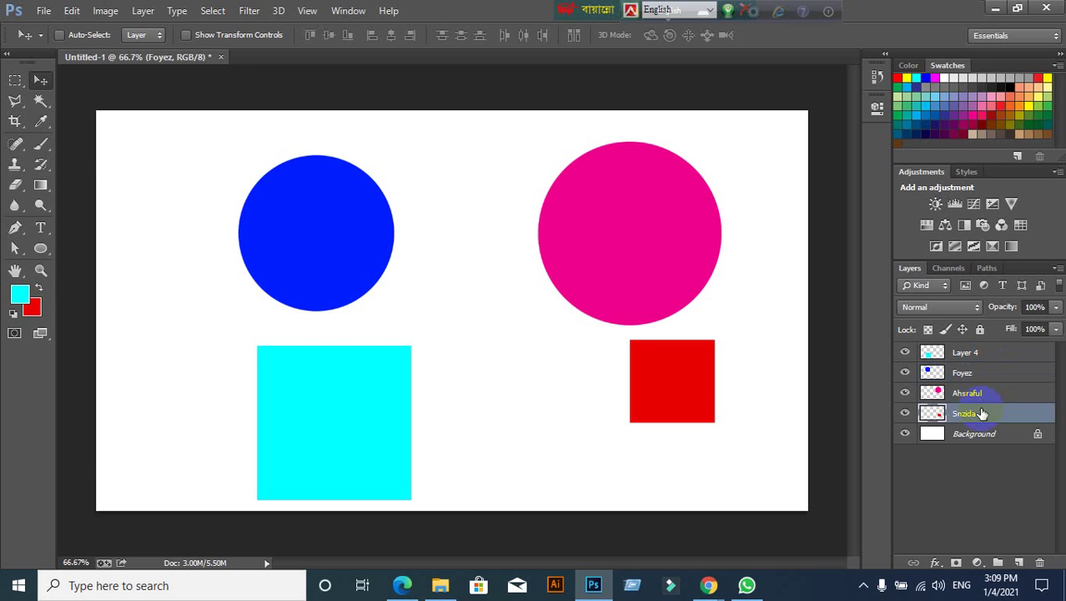
{"action": "left_click", "coordinate": [982, 401]}
{"action": "left_click", "coordinate": [984, 415]}
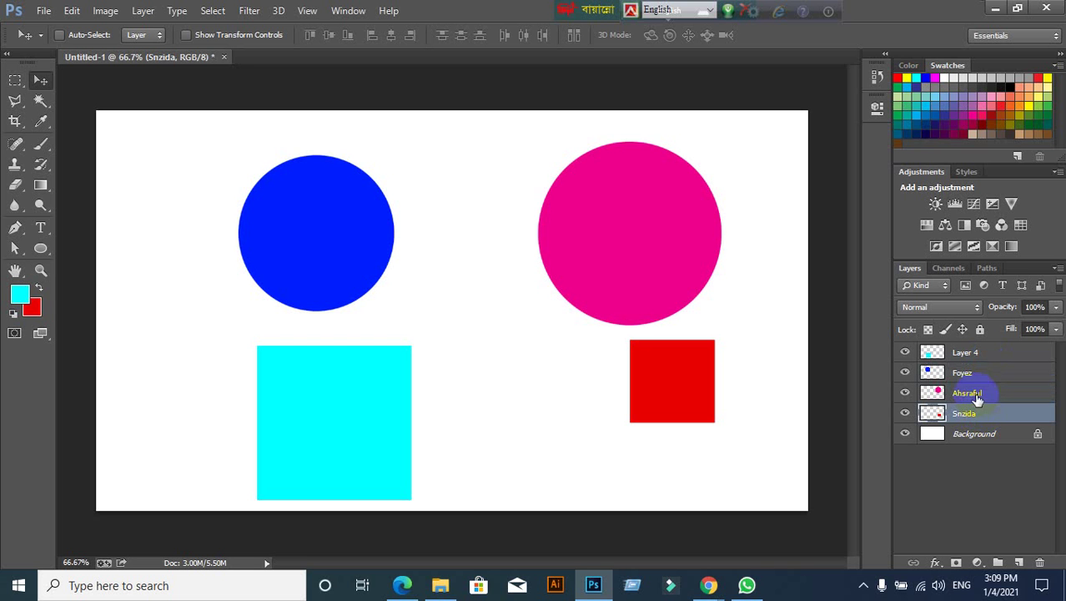
{"action": "left_click", "coordinate": [977, 399], "text": "shift"}
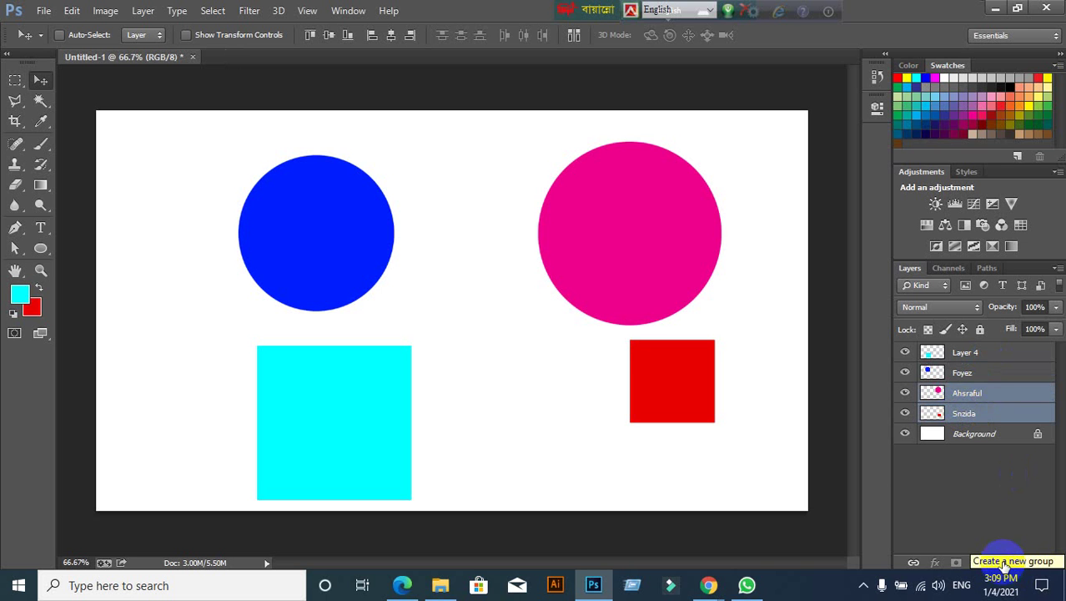
{"action": "right_click", "coordinate": [999, 410]}
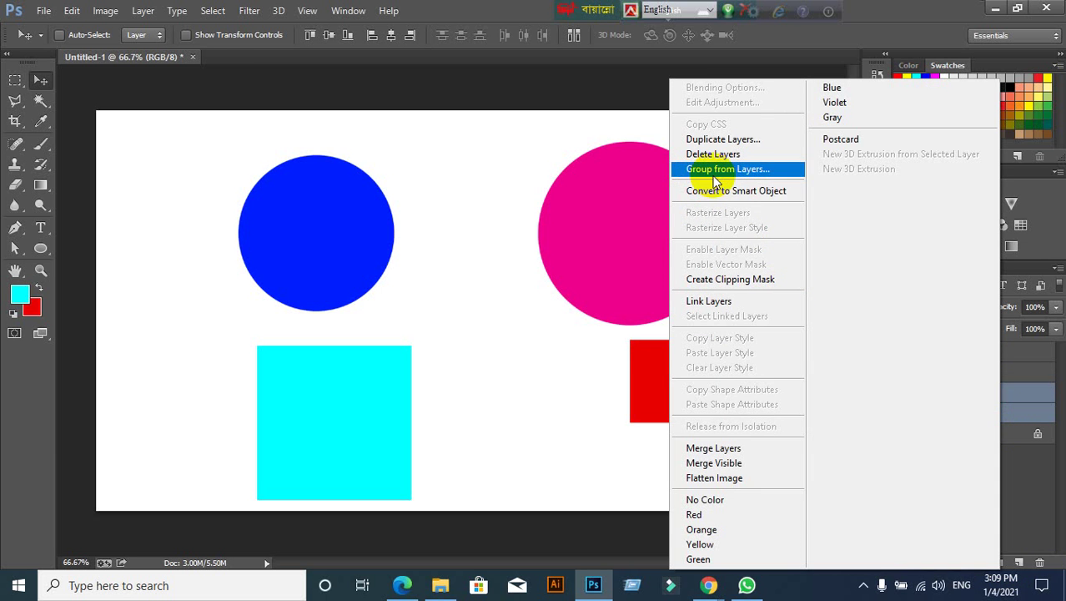
{"action": "left_click", "coordinate": [1027, 416]}
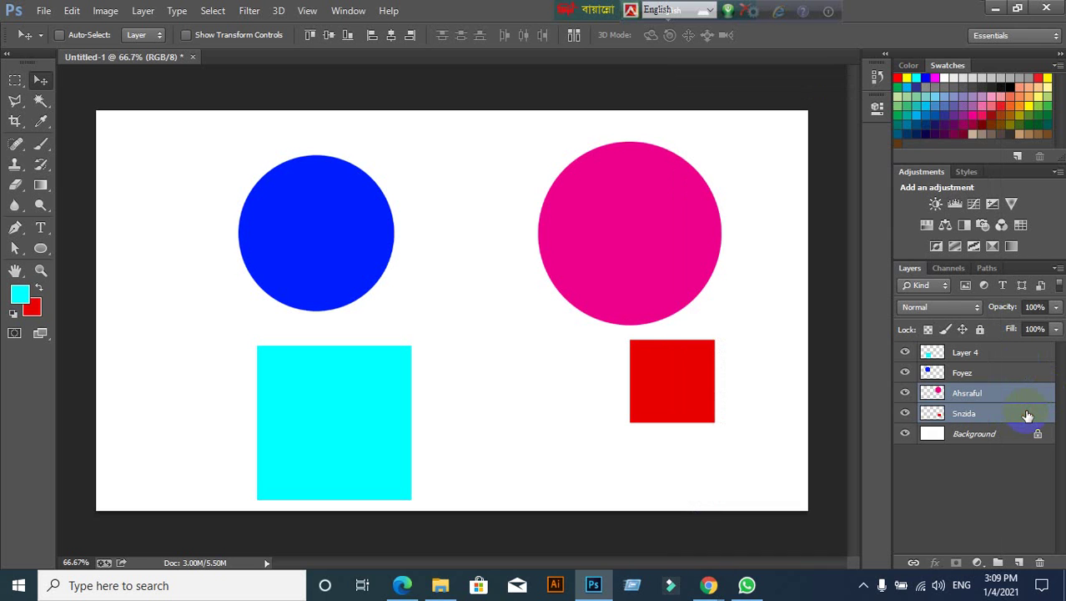
{"action": "key", "text": "ctrl+g"}
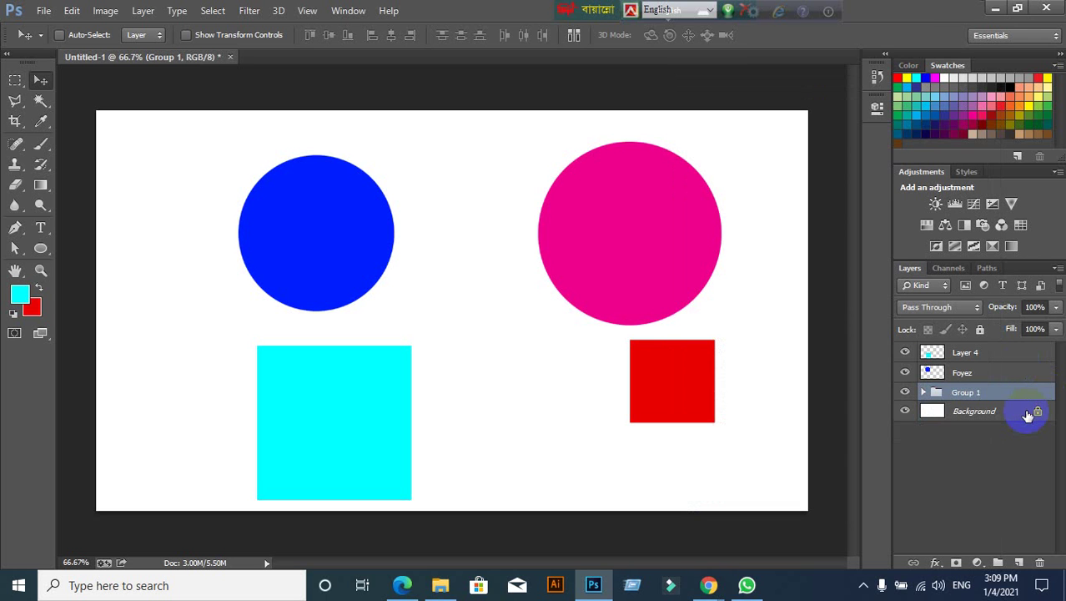
{"action": "left_click", "coordinate": [905, 392]}
{"action": "left_click", "coordinate": [905, 393]}
{"action": "left_click", "coordinate": [905, 393]}
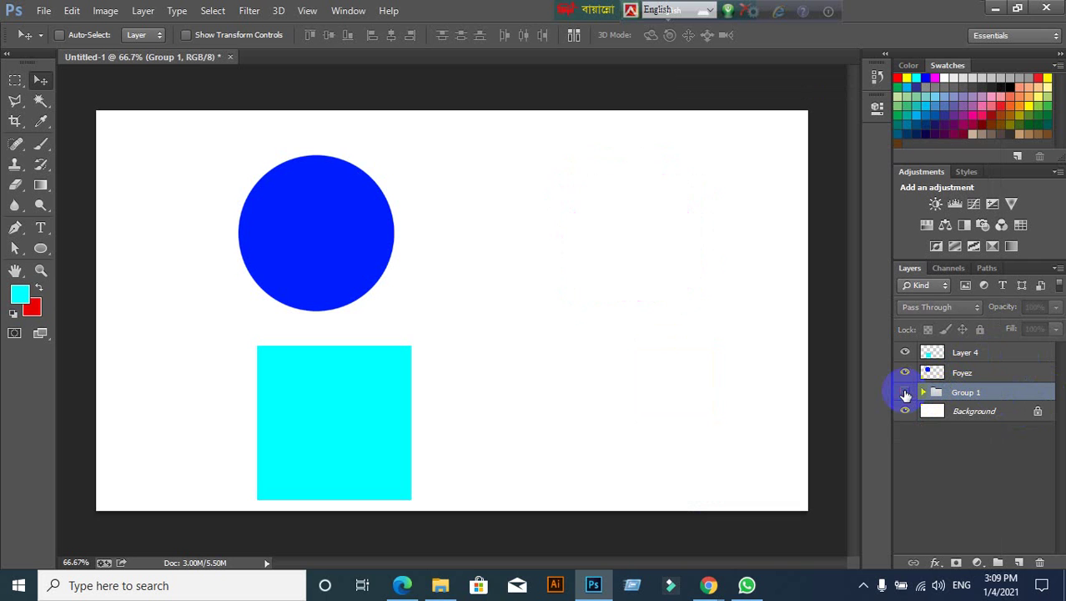
{"action": "left_click", "coordinate": [905, 393]}
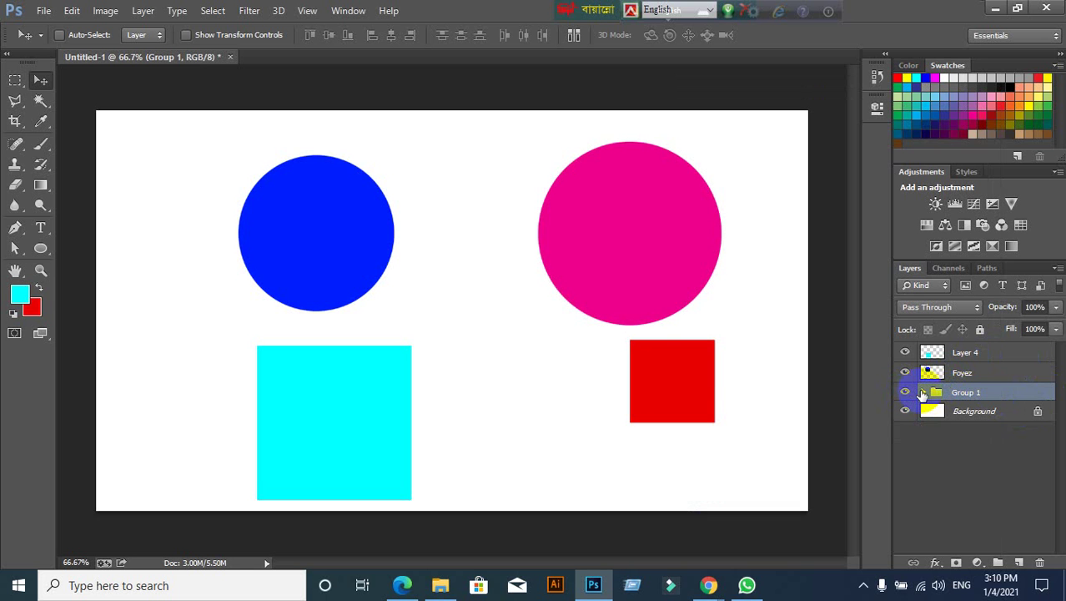
{"action": "left_click", "coordinate": [922, 392]}
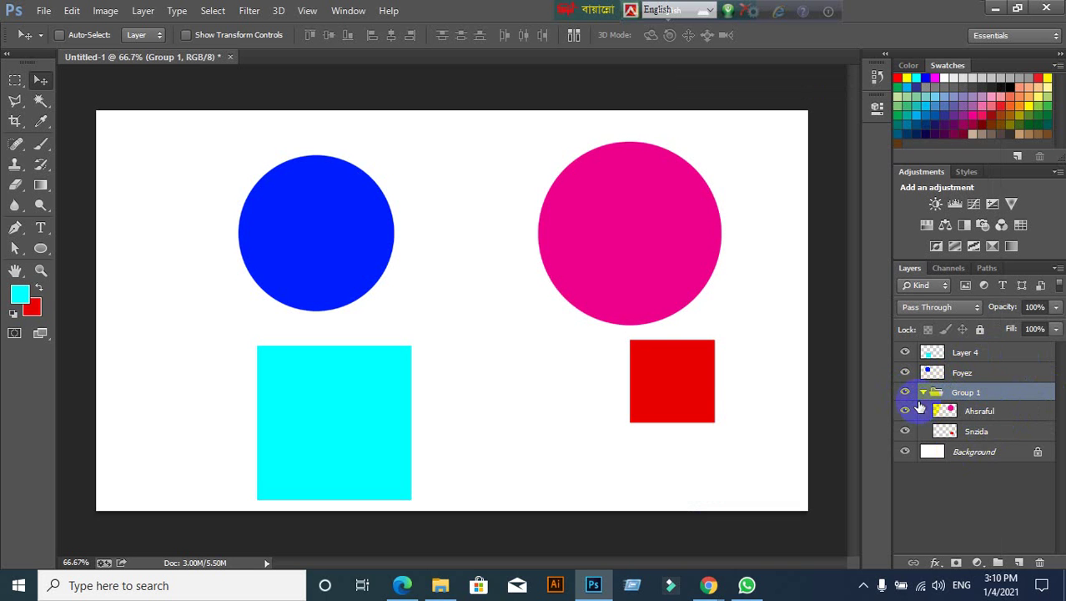
{"action": "left_click", "coordinate": [923, 392]}
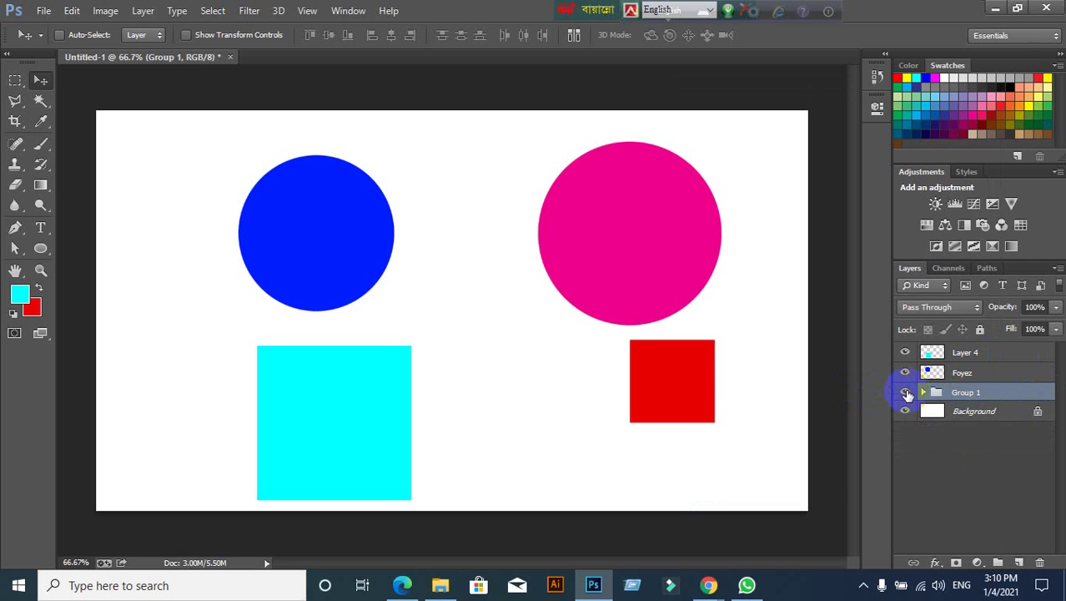
{"action": "left_click", "coordinate": [905, 393]}
{"action": "left_click", "coordinate": [905, 393]}
{"action": "left_click", "coordinate": [906, 392]}
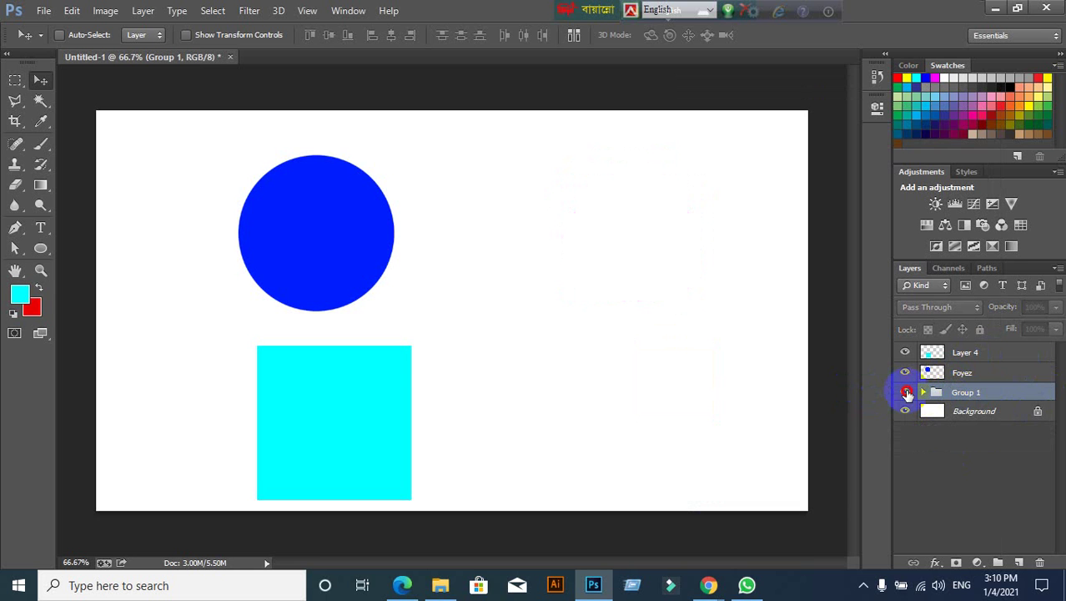
{"action": "left_click", "coordinate": [906, 392]}
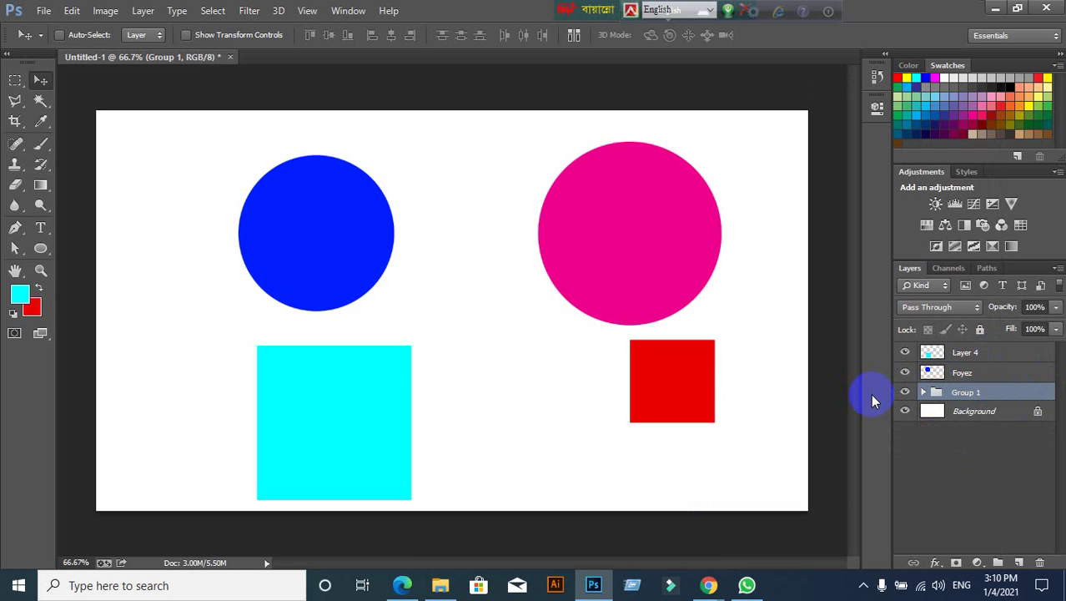
{"action": "left_click", "coordinate": [717, 364]}
{"action": "left_click", "coordinate": [945, 399]}
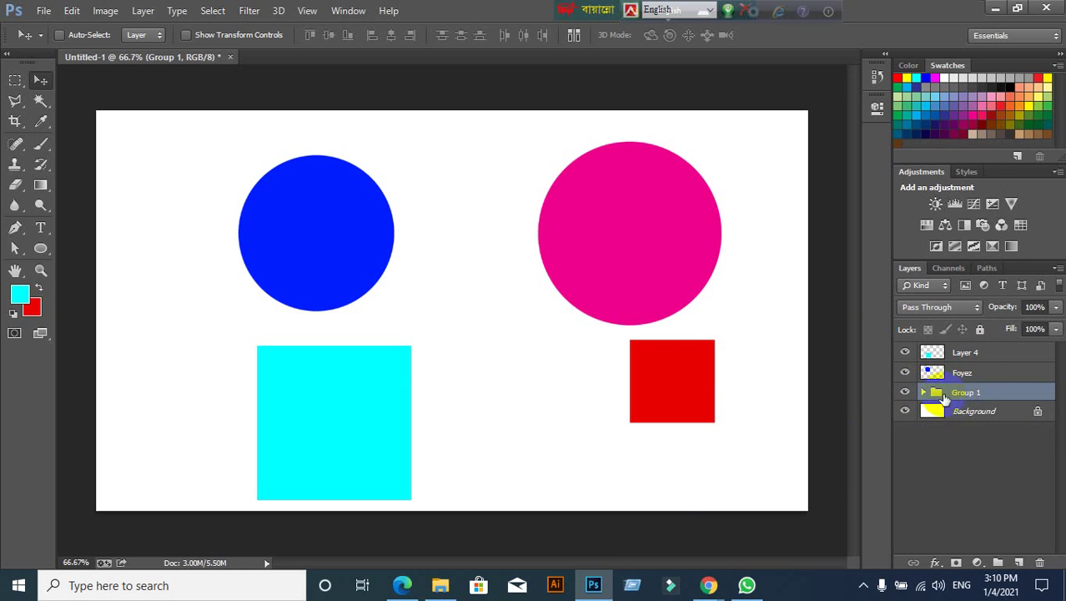
{"action": "left_click", "coordinate": [924, 392]}
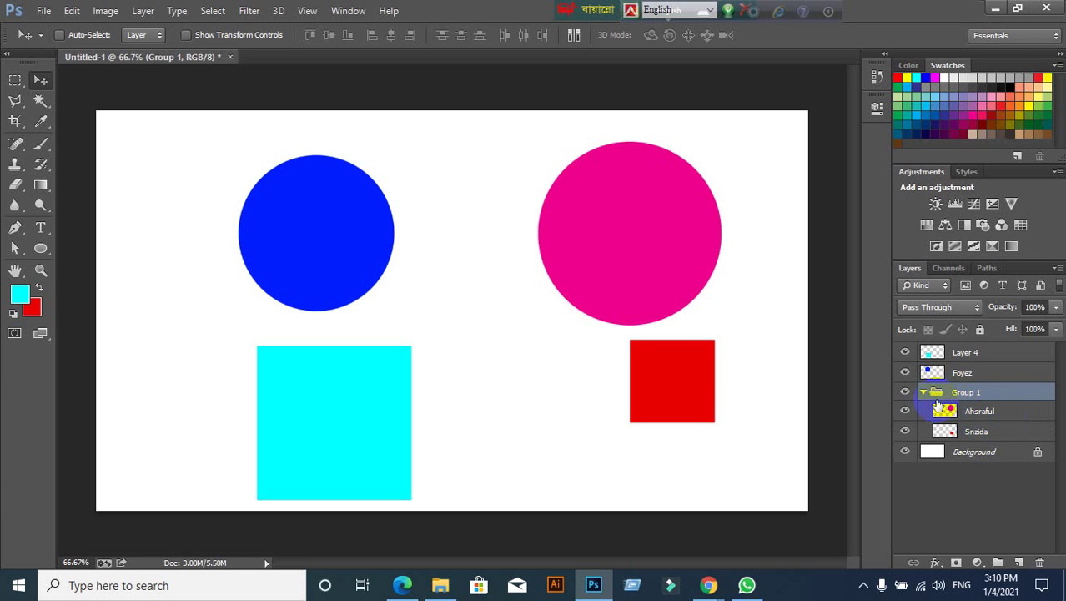
{"action": "left_click", "coordinate": [924, 392]}
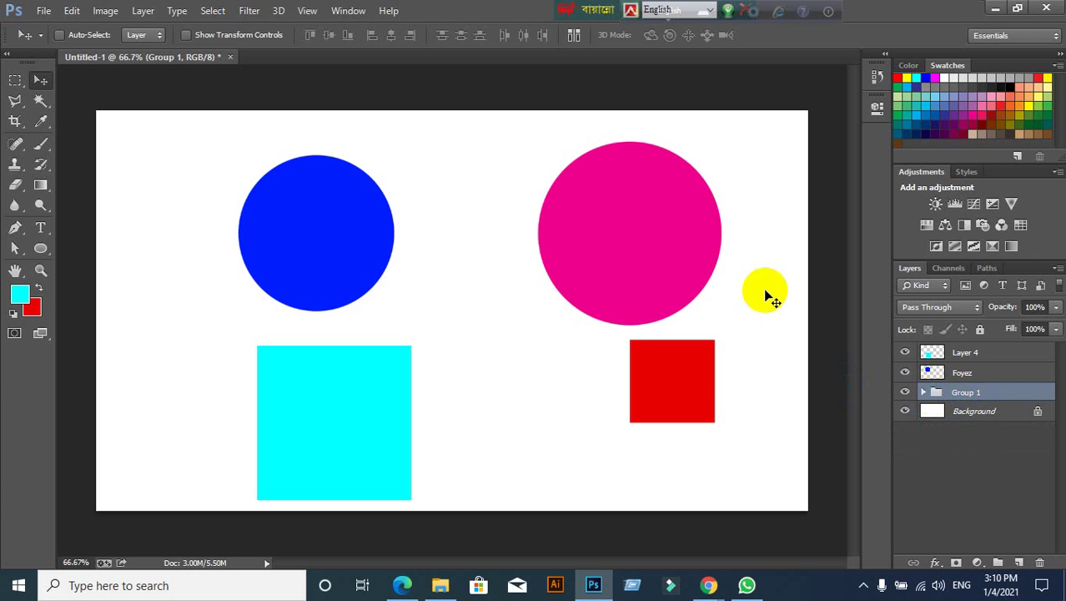
{"action": "left_click", "coordinate": [641, 232]}
{"action": "left_click", "coordinate": [654, 238], "text": "ctrl"}
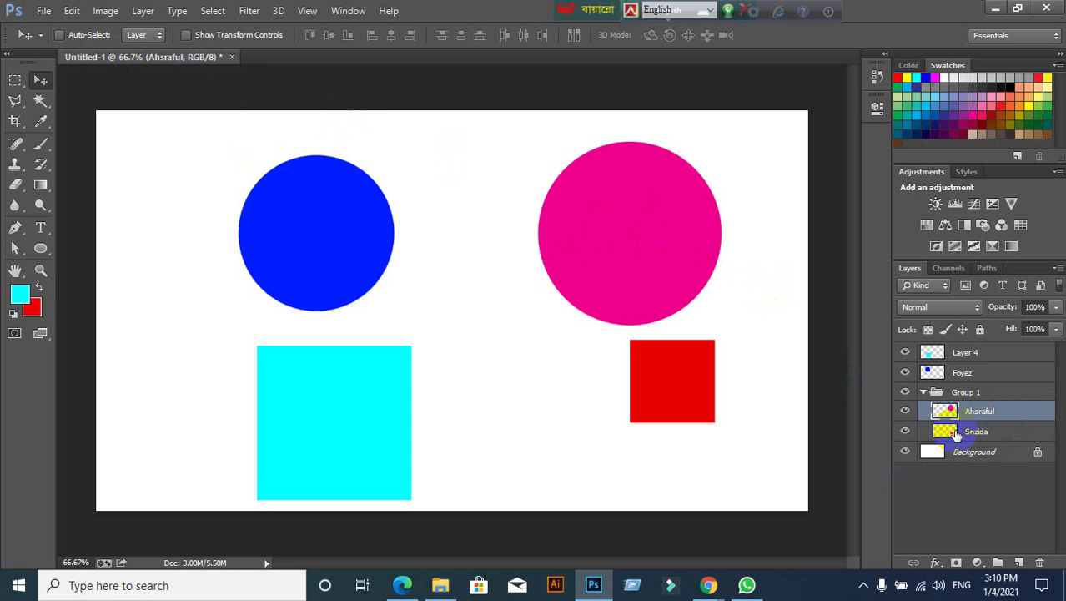
{"action": "left_click", "coordinate": [924, 392]}
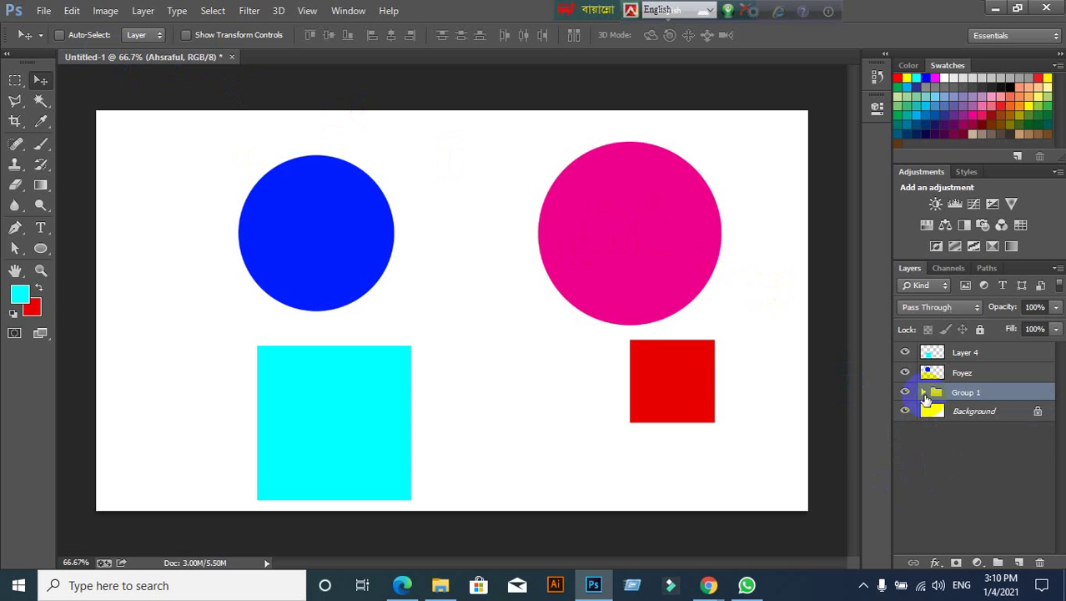
{"action": "left_click", "coordinate": [905, 394]}
{"action": "left_click", "coordinate": [905, 394]}
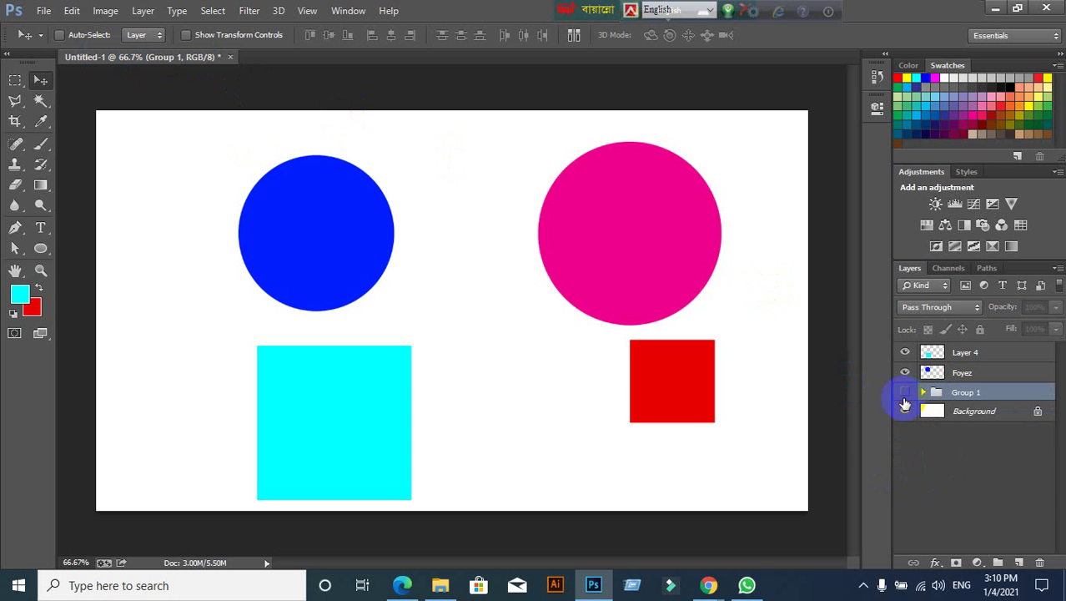
{"action": "left_click", "coordinate": [905, 394]}
{"action": "left_click", "coordinate": [905, 396]}
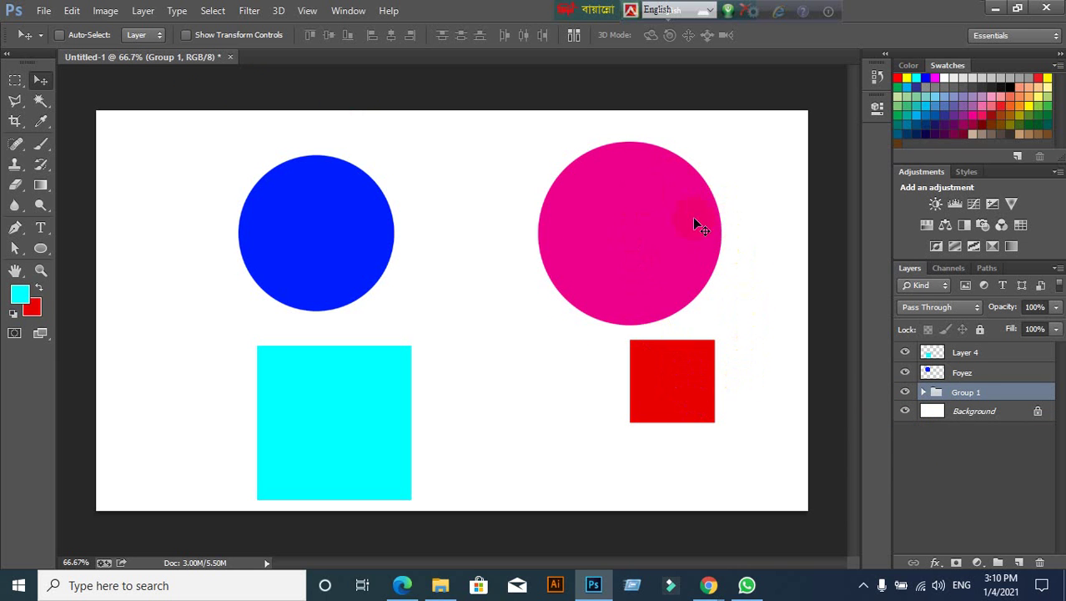
{"action": "left_click", "coordinate": [637, 237], "text": "ctrl"}
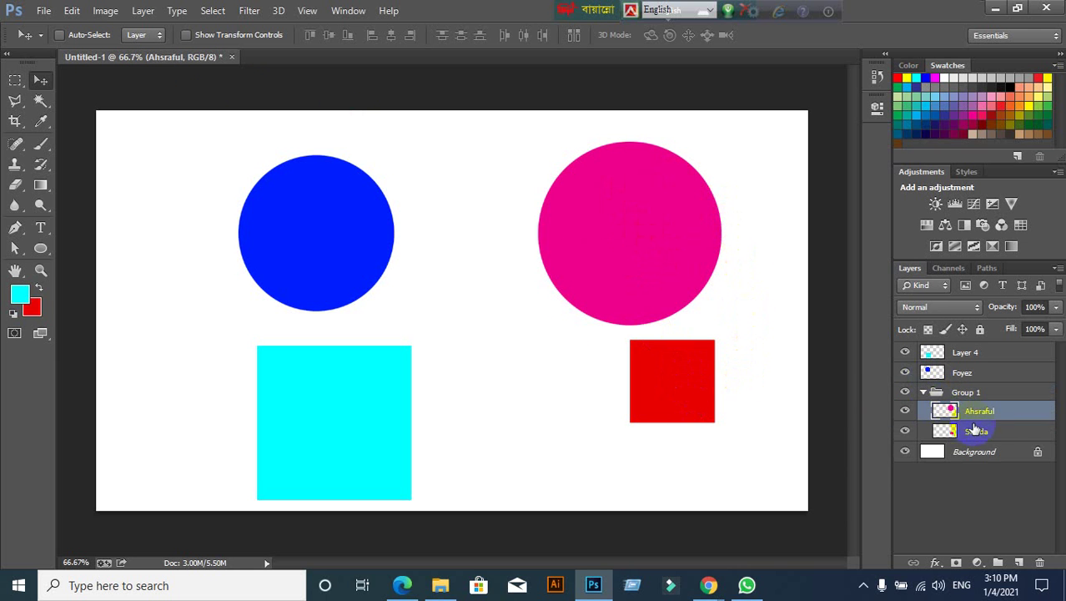
{"action": "left_click", "coordinate": [924, 393]}
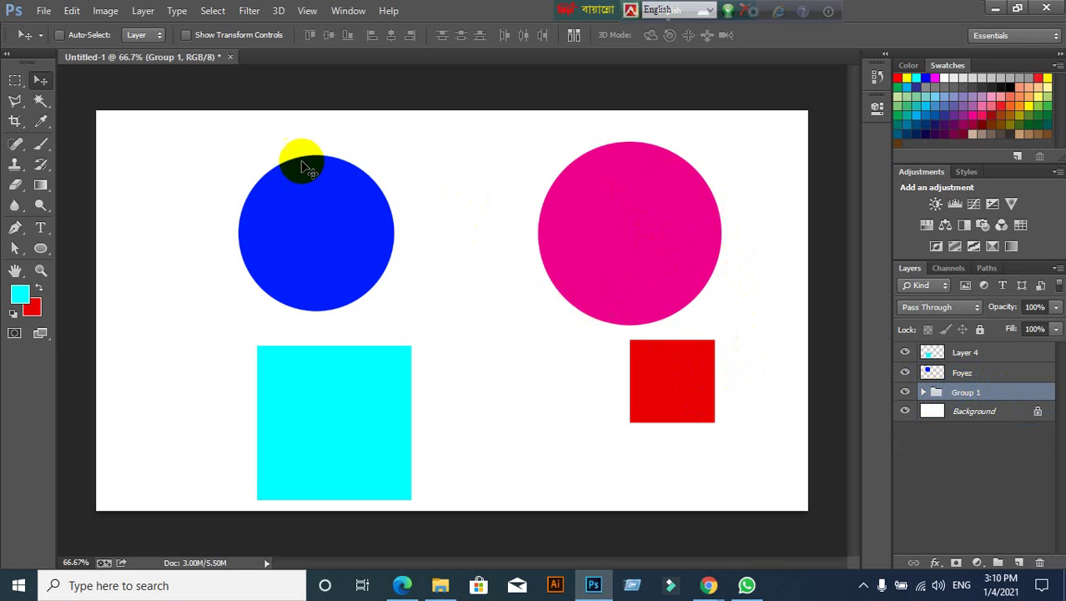
{"action": "left_click", "coordinate": [851, 280]}
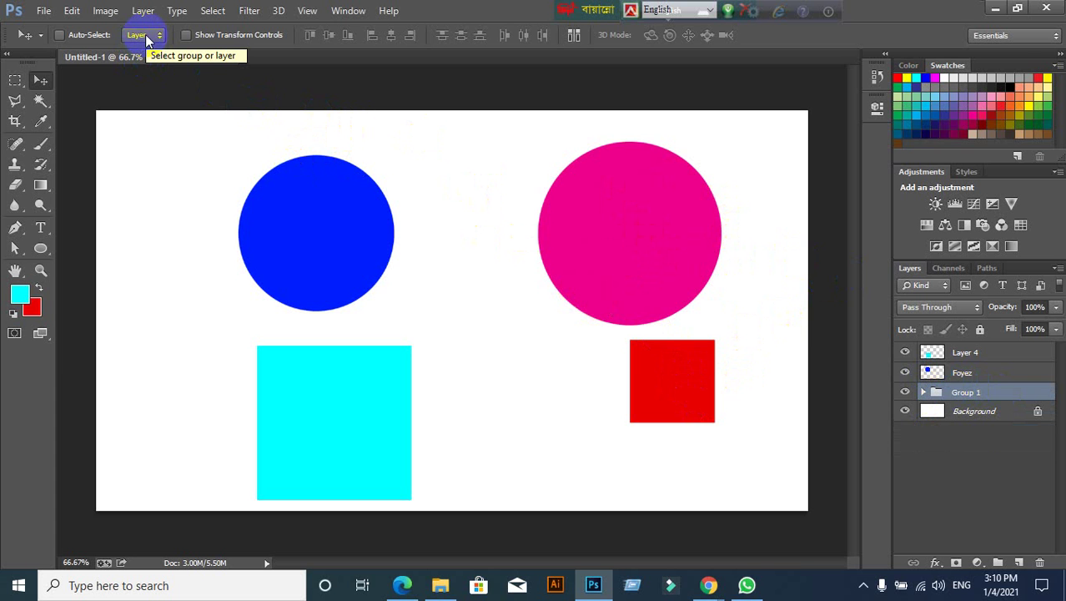
Set Auto-Select to Group and drag the pink circle and red square together as a pair
{"action": "left_click", "coordinate": [147, 37]}
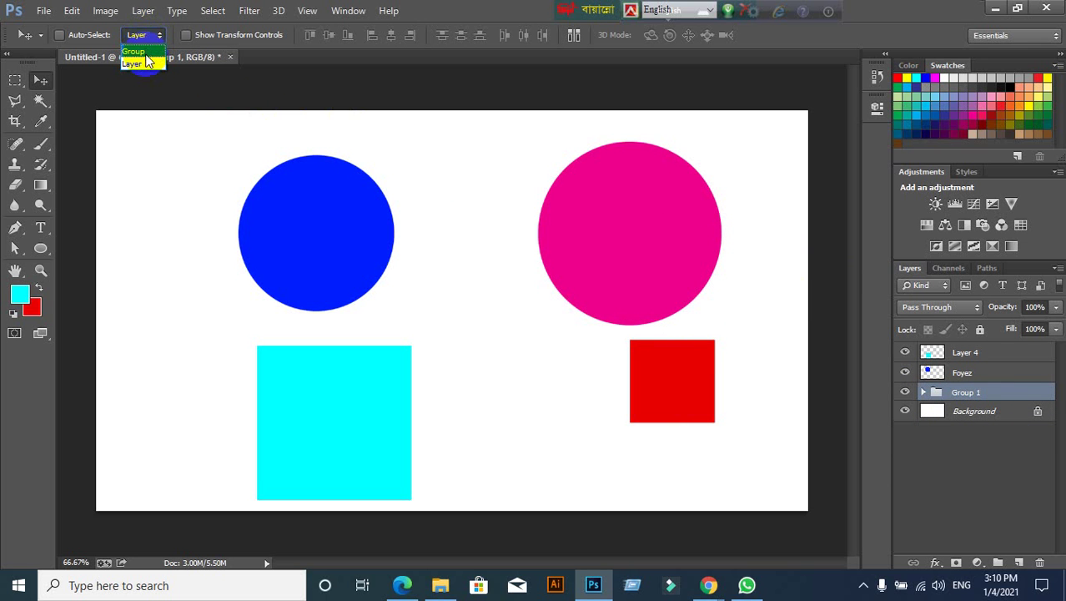
{"action": "left_click", "coordinate": [140, 52]}
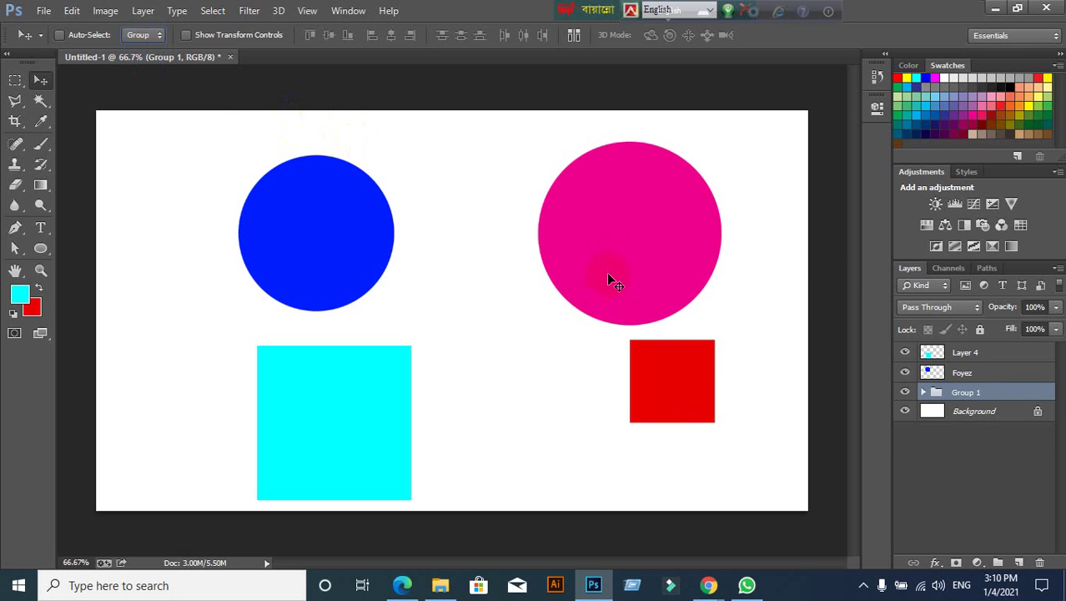
{"action": "left_click_drag", "start_coordinate": [608, 276], "coordinate": [513, 278]}
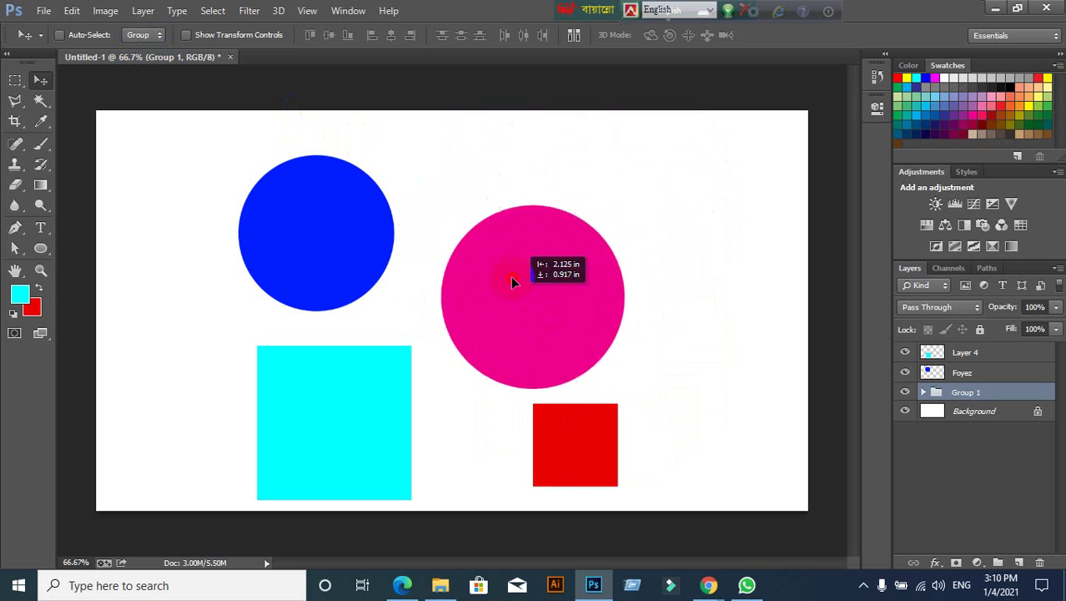
{"action": "left_click_drag", "start_coordinate": [512, 282], "coordinate": [556, 302]}
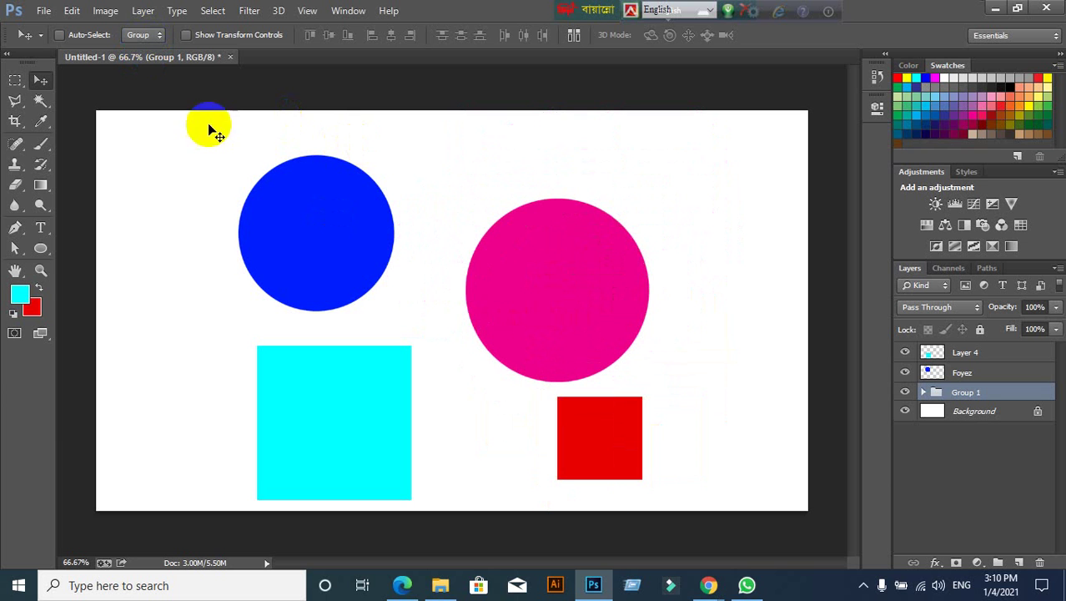
{"action": "left_click", "coordinate": [151, 40]}
{"action": "left_click", "coordinate": [143, 52]}
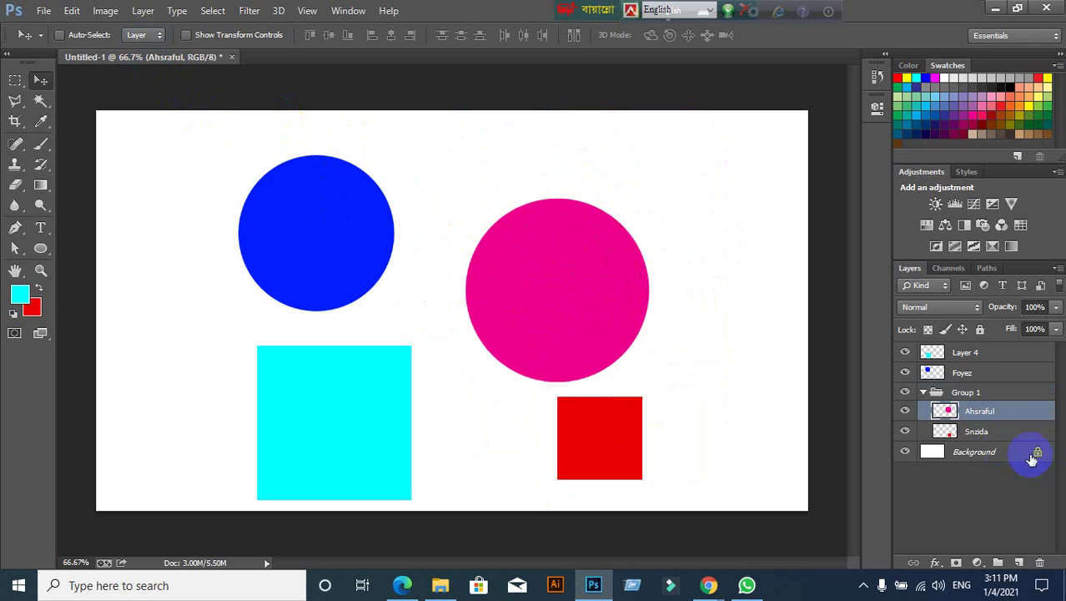
Collapse Group 1, reset Auto-Select to Group, and drag the pair further right
{"action": "left_click", "coordinate": [975, 435]}
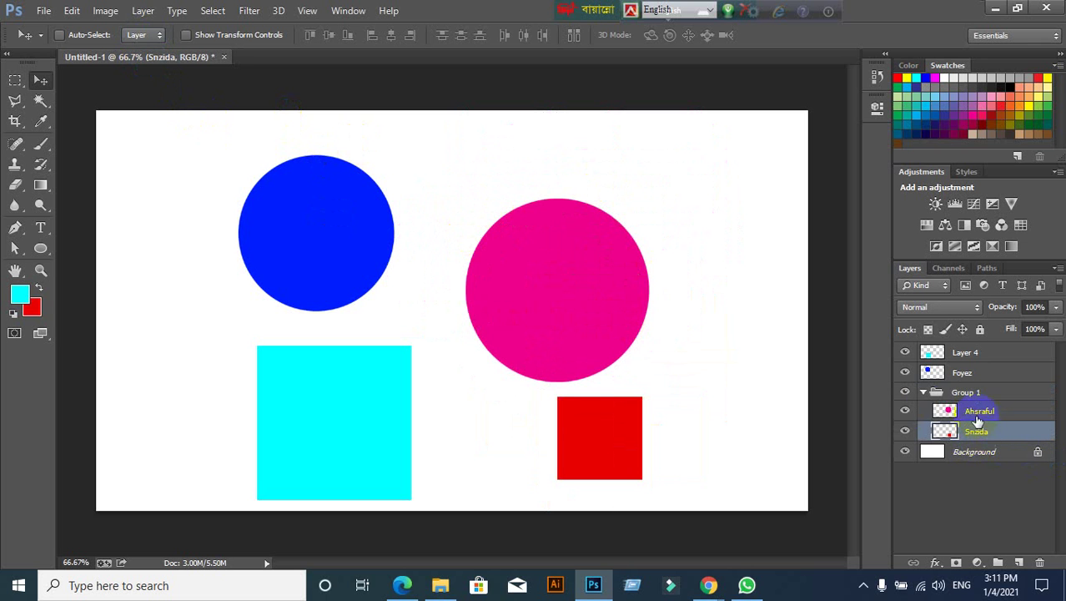
{"action": "left_click", "coordinate": [903, 393]}
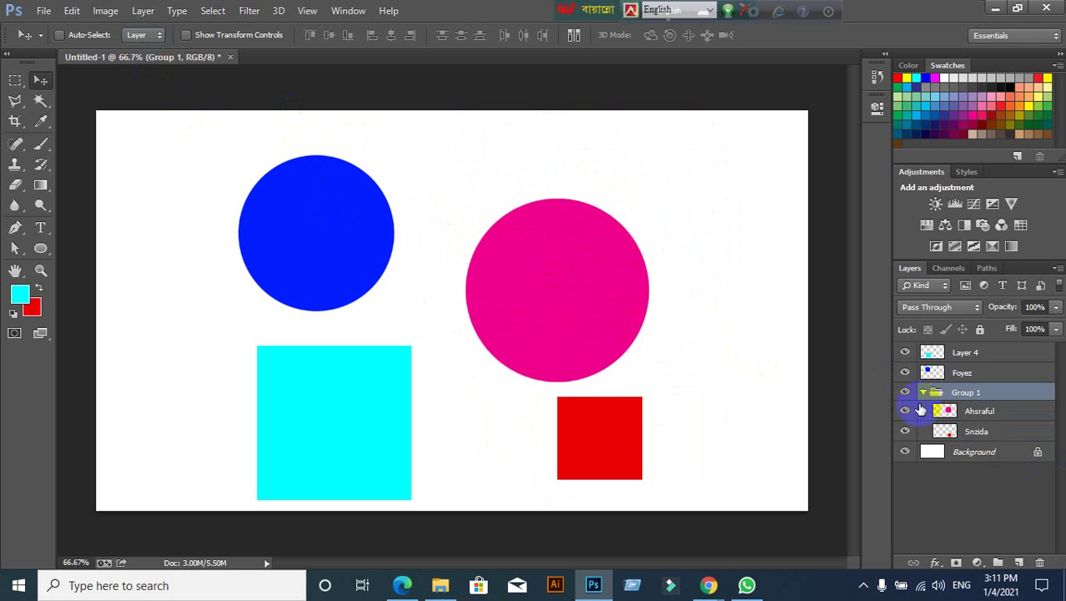
{"action": "right_click", "coordinate": [923, 402]}
{"action": "left_click", "coordinate": [923, 393]}
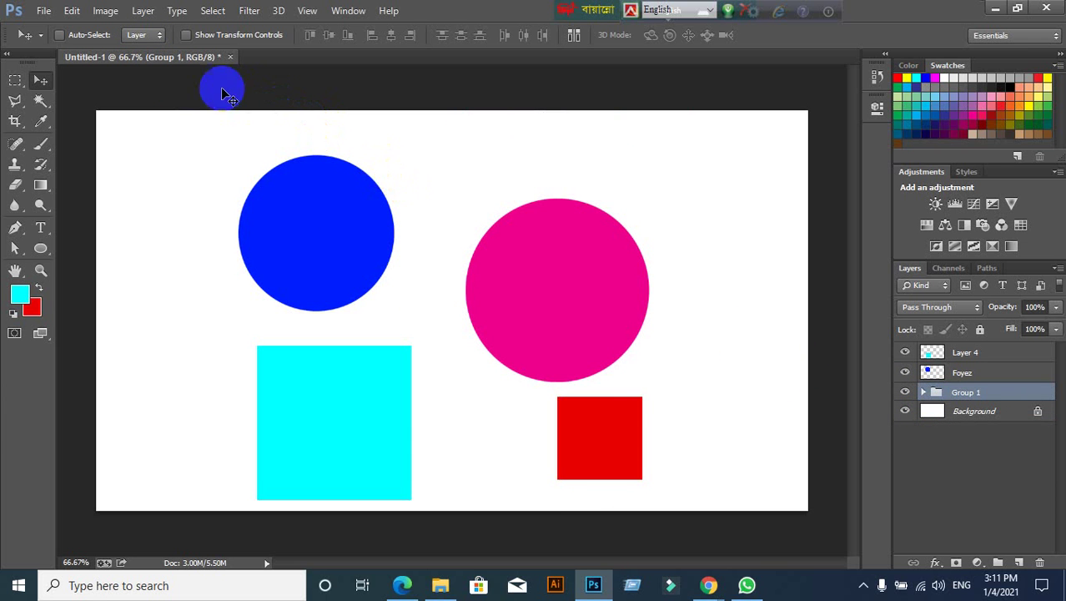
{"action": "left_click", "coordinate": [158, 41]}
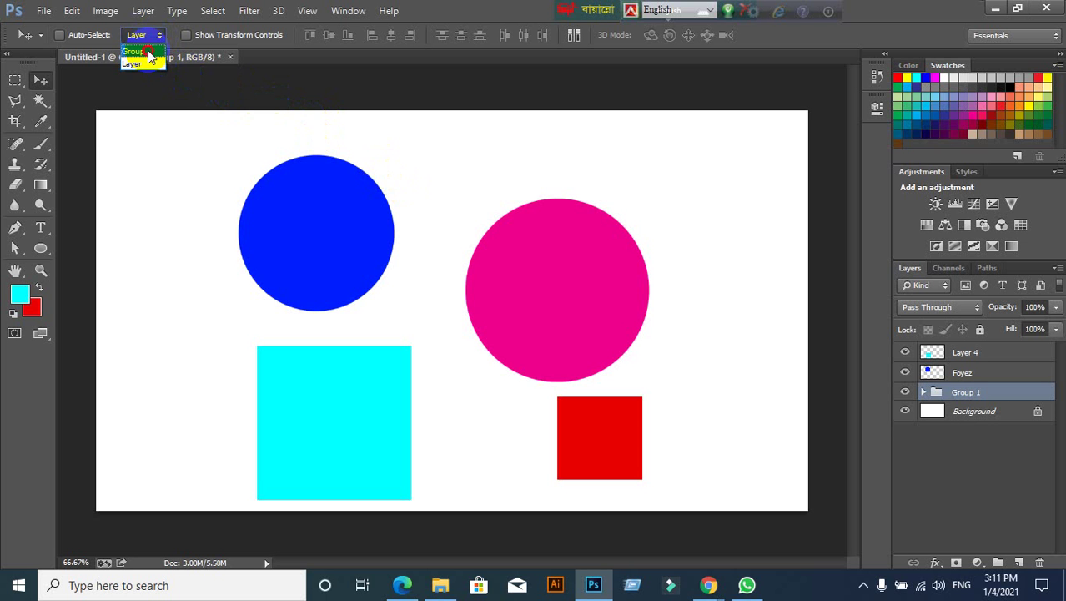
{"action": "left_click", "coordinate": [150, 54]}
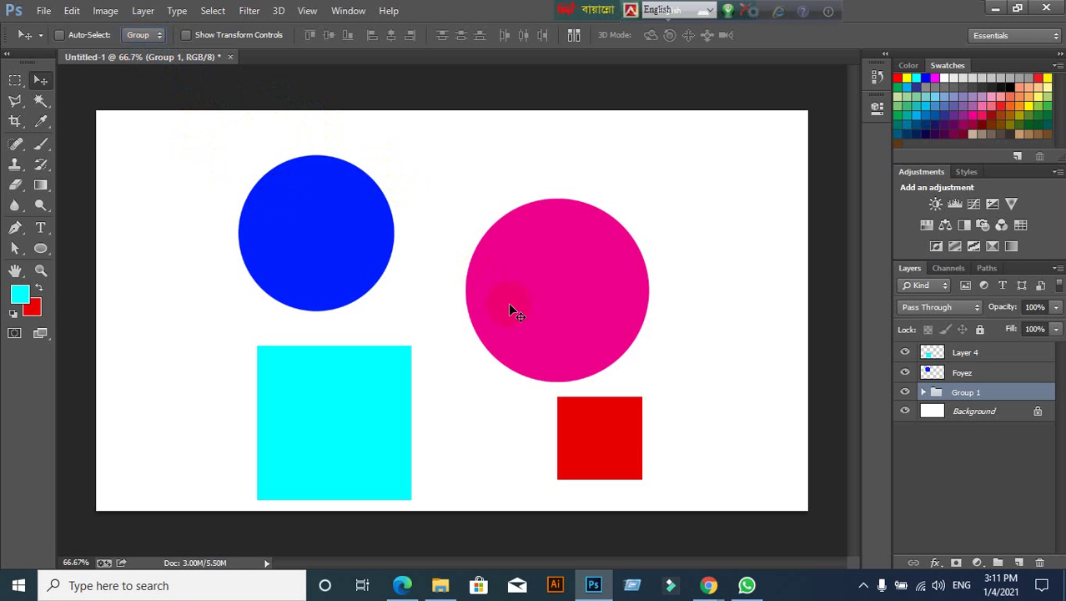
{"action": "mouse_move", "coordinate": [508, 302]}
{"action": "left_mouse_down"}
{"action": "mouse_move", "coordinate": [559, 290]}
{"action": "mouse_move", "coordinate": [542, 288]}
{"action": "left_mouse_up"}
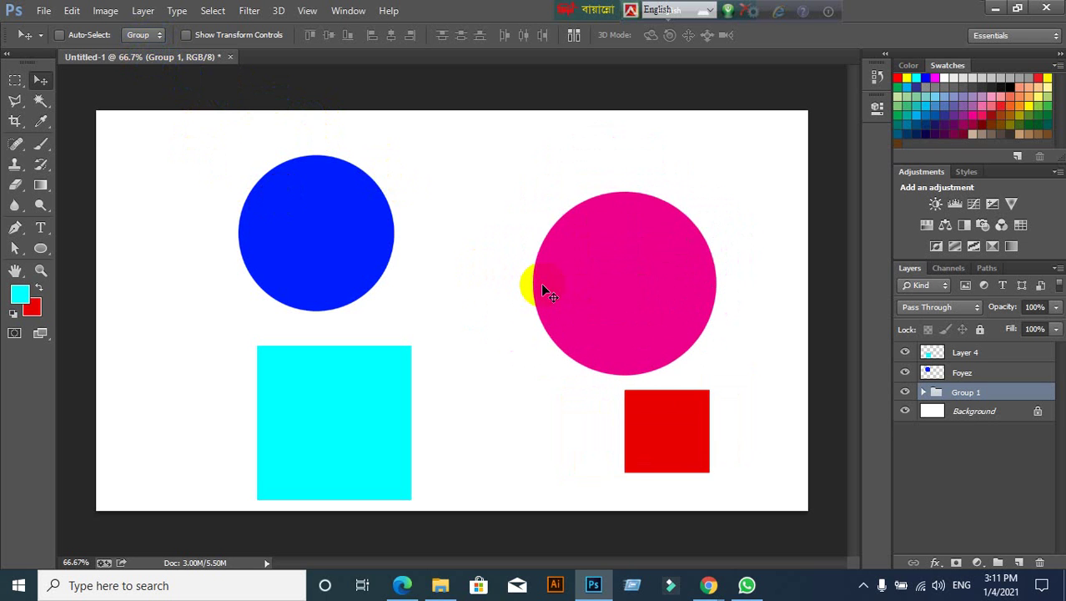
Group the blue-circle and cyan-square layers into Group 2
{"action": "right_click", "coordinate": [978, 395]}
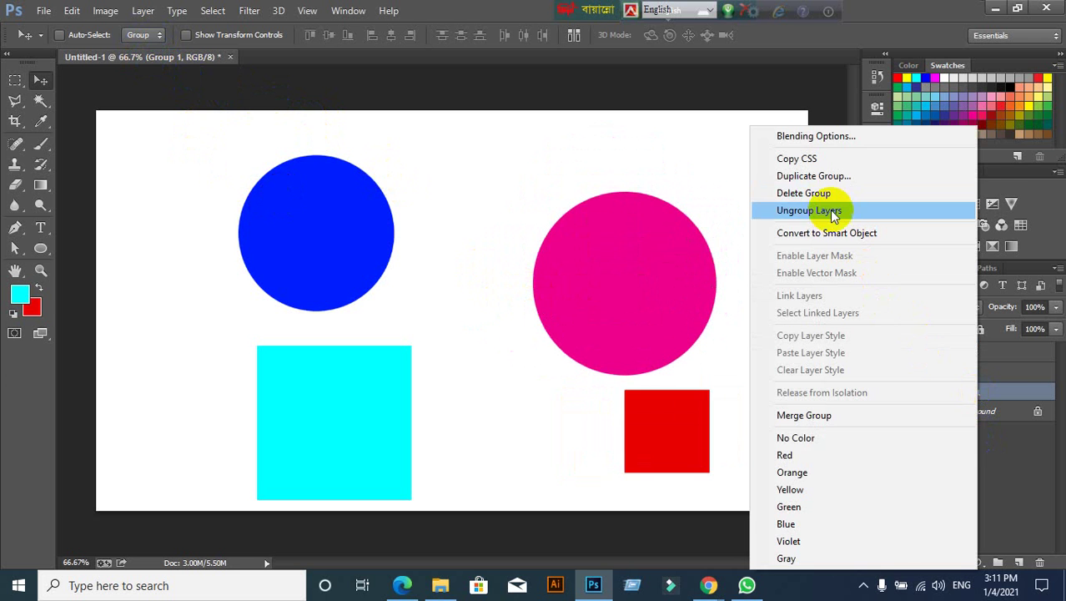
{"action": "left_click", "coordinate": [1013, 389]}
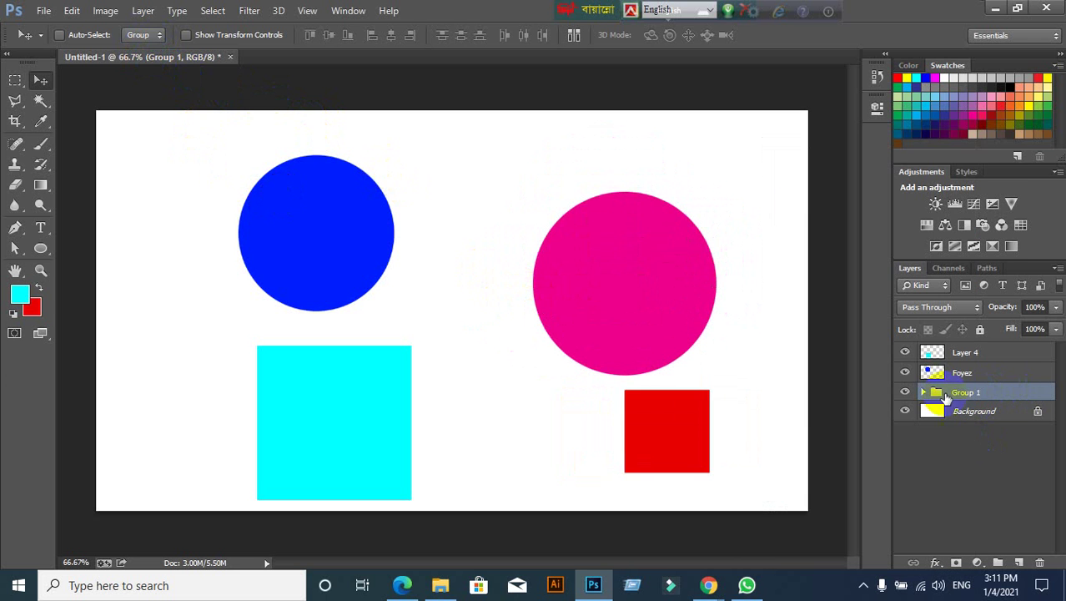
{"action": "left_click", "coordinate": [984, 374]}
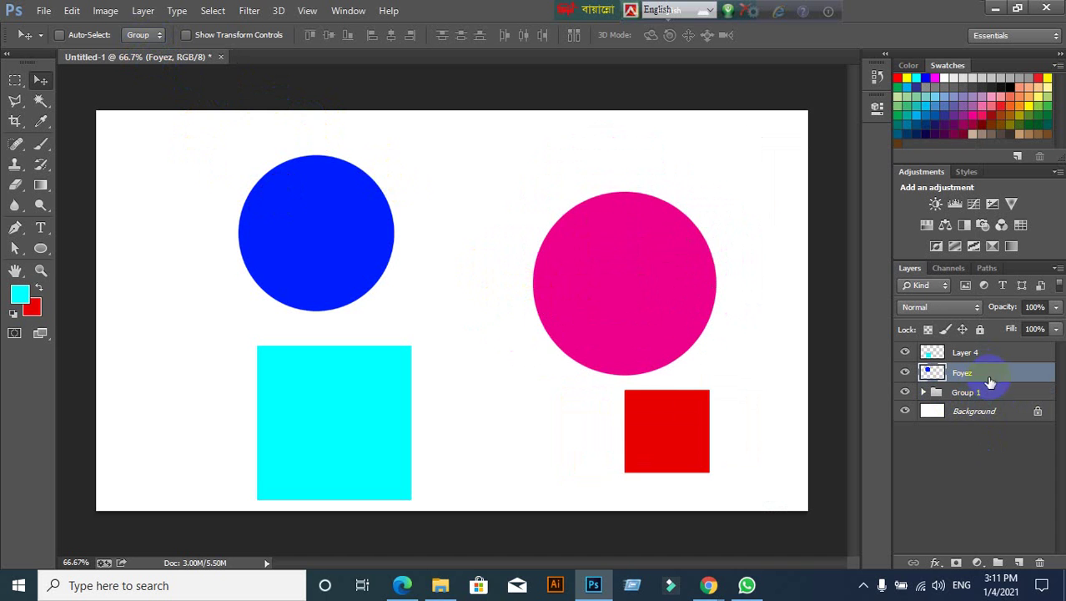
{"action": "left_click", "coordinate": [975, 353]}
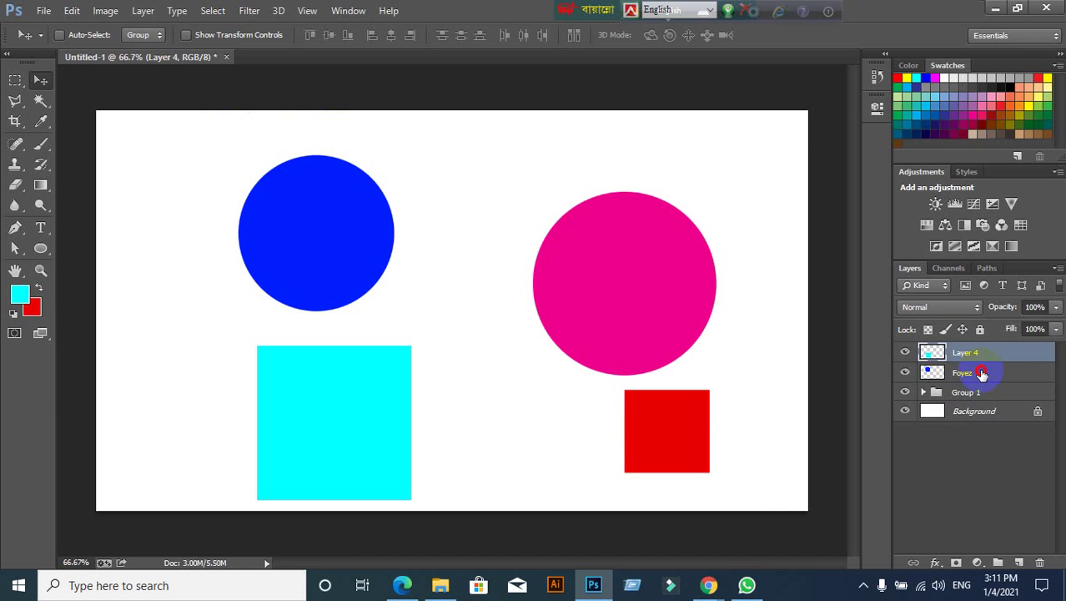
{"action": "left_click", "coordinate": [984, 372]}
{"action": "left_click", "coordinate": [973, 353], "text": "shift"}
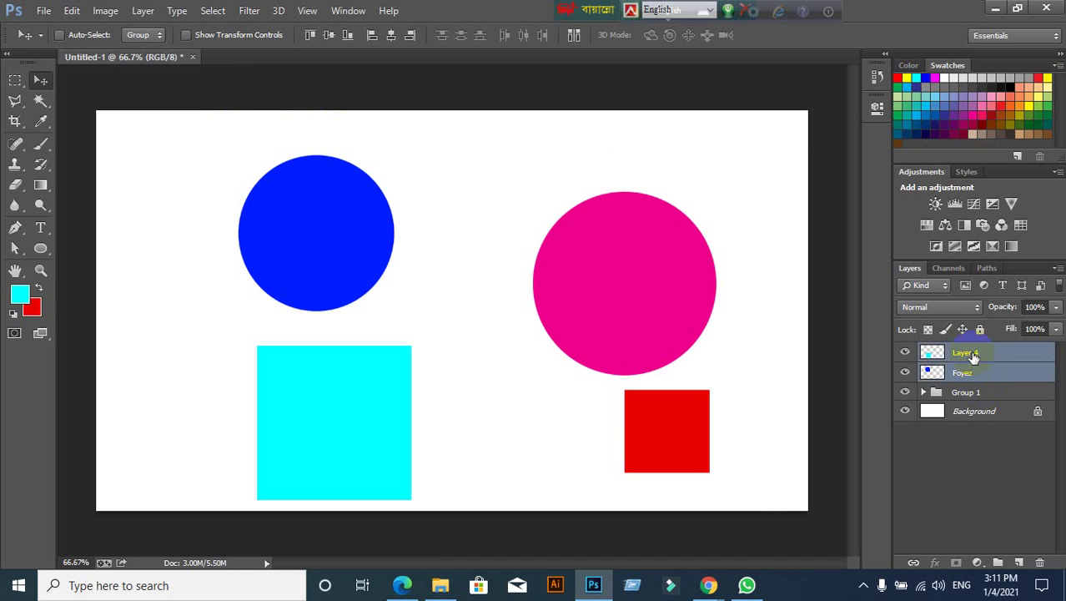
{"action": "key", "text": "ctrl+g"}
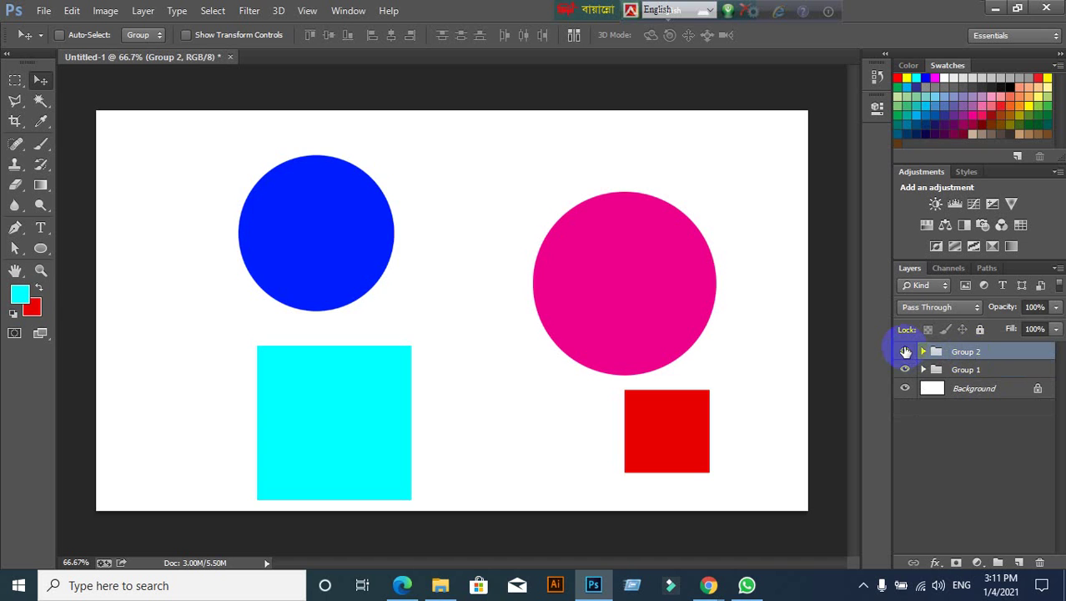
{"action": "left_click", "coordinate": [905, 352]}
{"action": "left_click", "coordinate": [905, 351]}
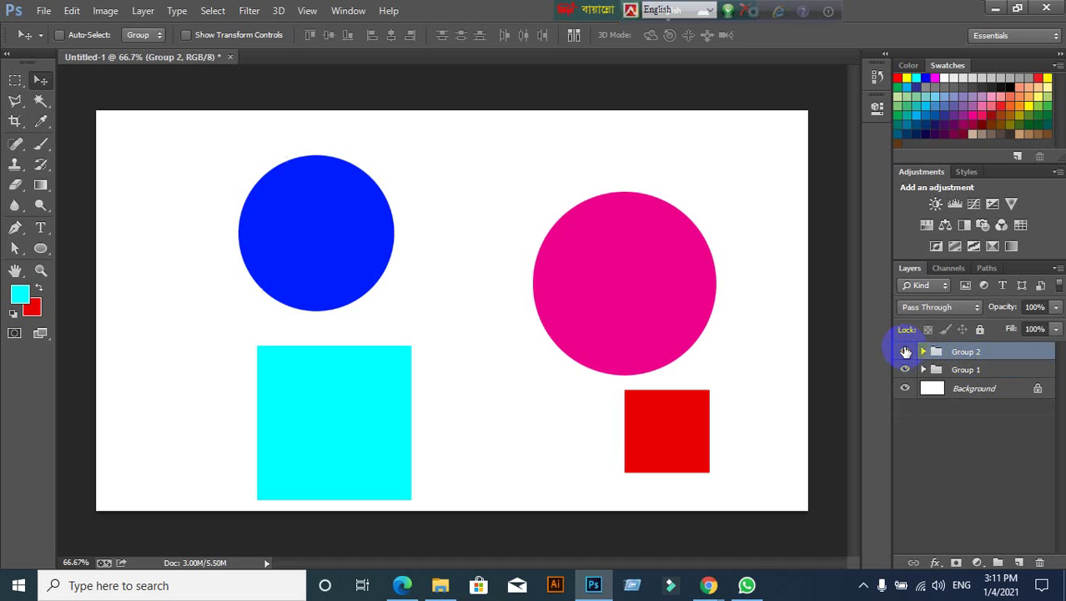
Select Group 1 and Group 2 and nest them in a new Group 3
{"action": "left_click", "coordinate": [978, 369]}
{"action": "left_click", "coordinate": [978, 352], "text": "ctrl"}
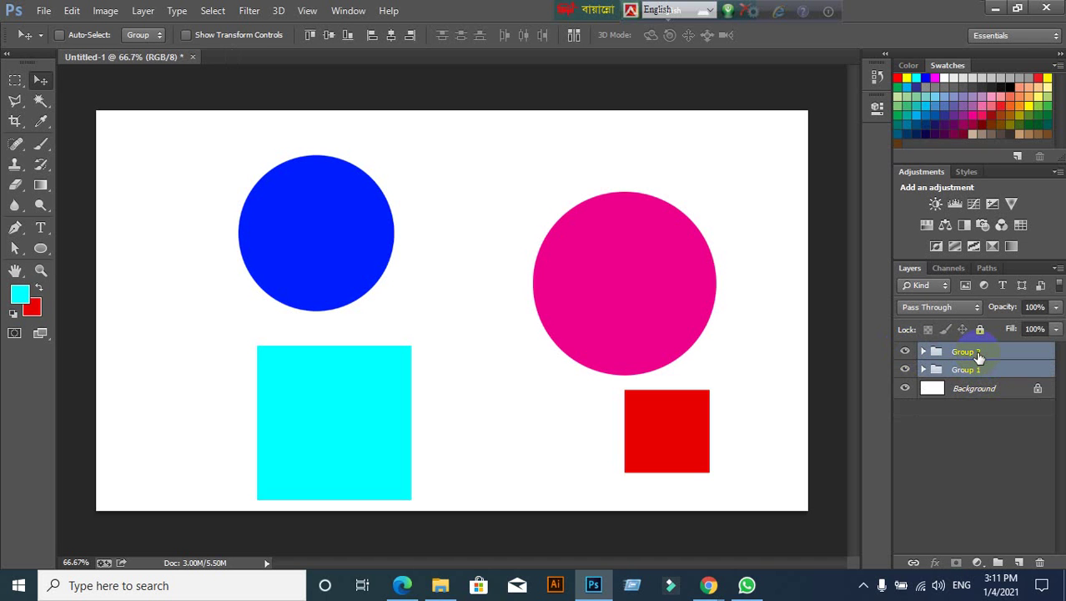
{"action": "key", "text": "ctrl+g"}
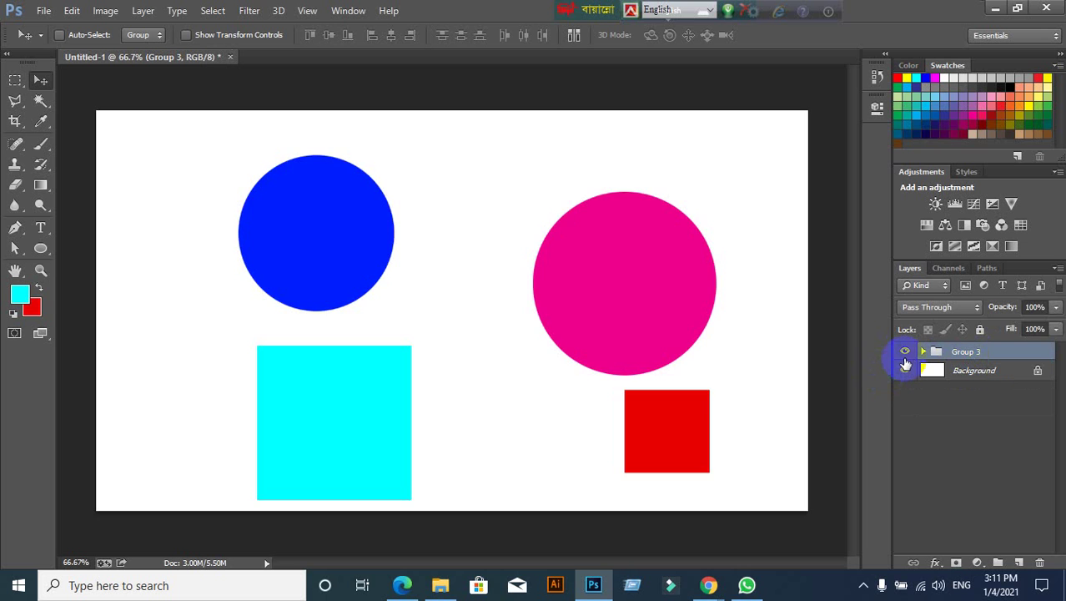
{"action": "left_click", "coordinate": [905, 356]}
{"action": "left_click", "coordinate": [904, 352]}
With Auto-Select on Layer, place the blue and pink circles side by side above the squares
{"action": "left_click", "coordinate": [144, 35]}
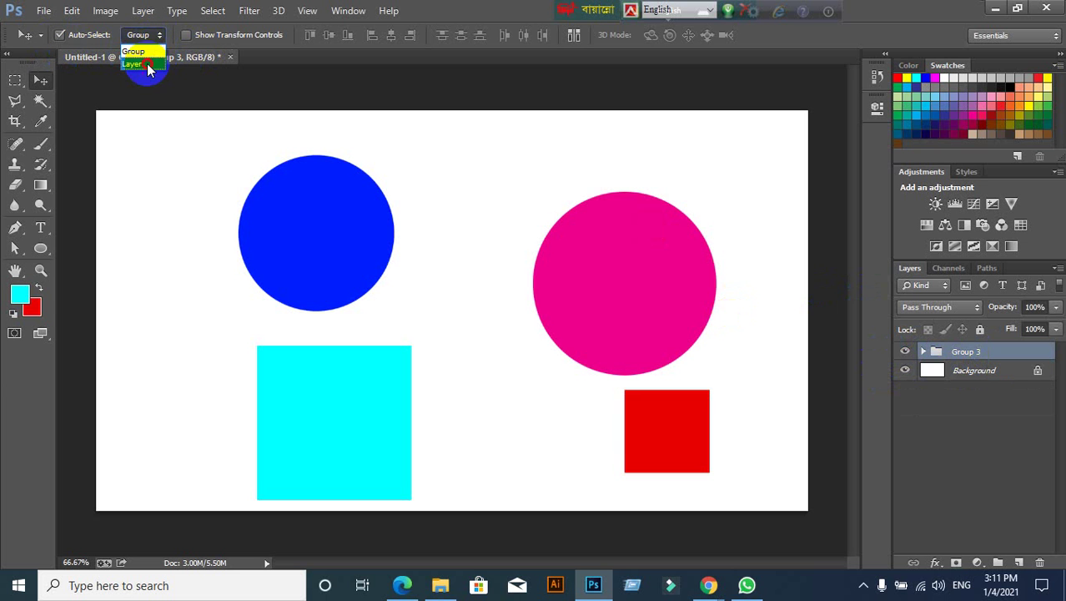
{"action": "left_click", "coordinate": [143, 64]}
{"action": "left_click", "coordinate": [293, 248]}
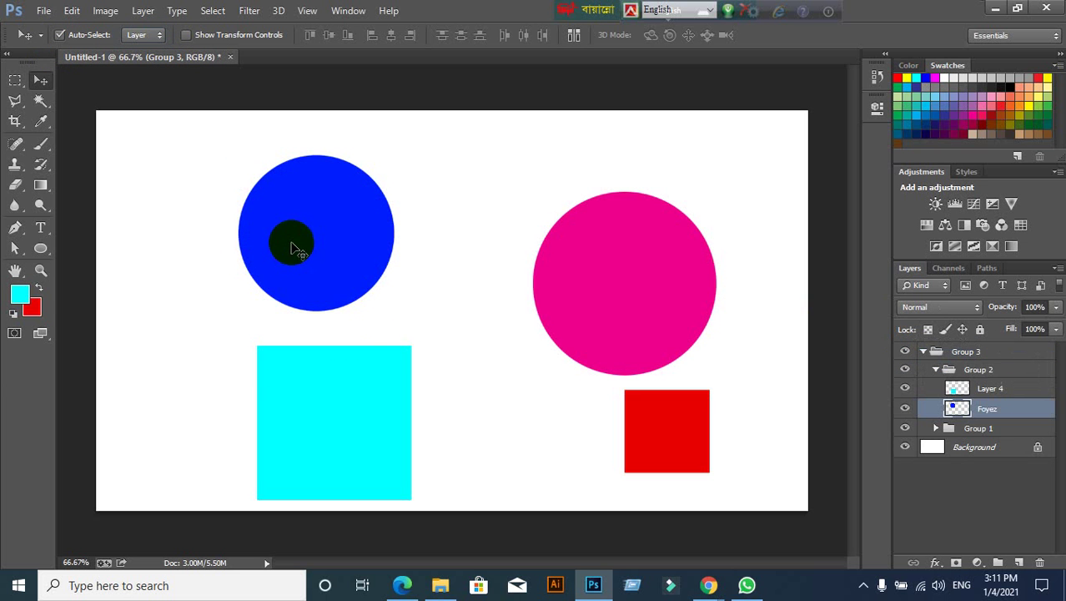
{"action": "left_click_drag", "start_coordinate": [294, 247], "coordinate": [348, 219]}
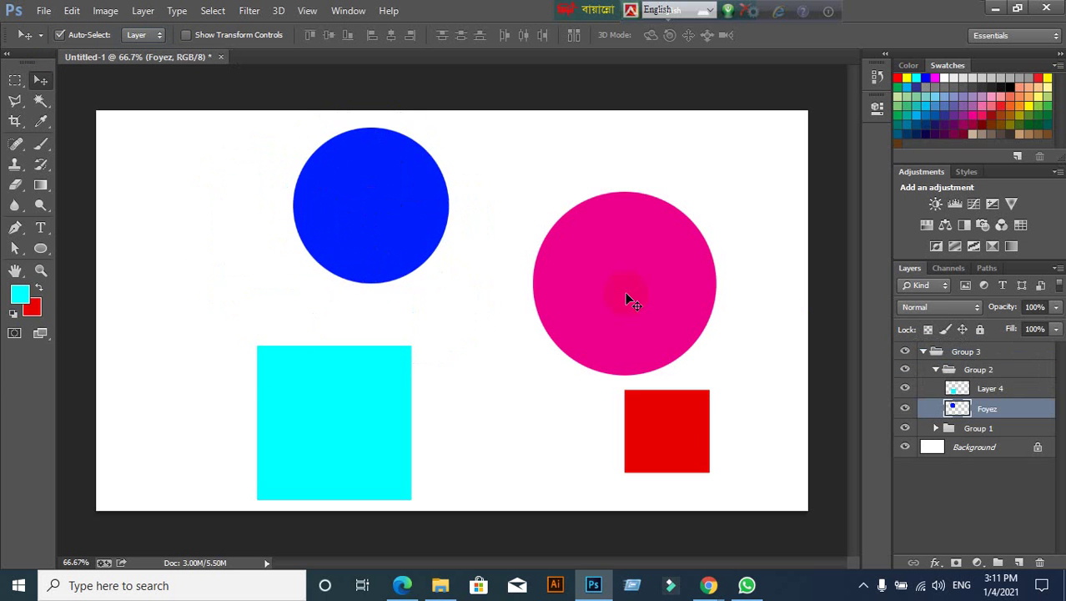
{"action": "left_click_drag", "start_coordinate": [630, 300], "coordinate": [546, 236]}
{"action": "left_click_drag", "start_coordinate": [372, 446], "coordinate": [398, 406]}
{"action": "left_click_drag", "start_coordinate": [651, 443], "coordinate": [554, 399]}
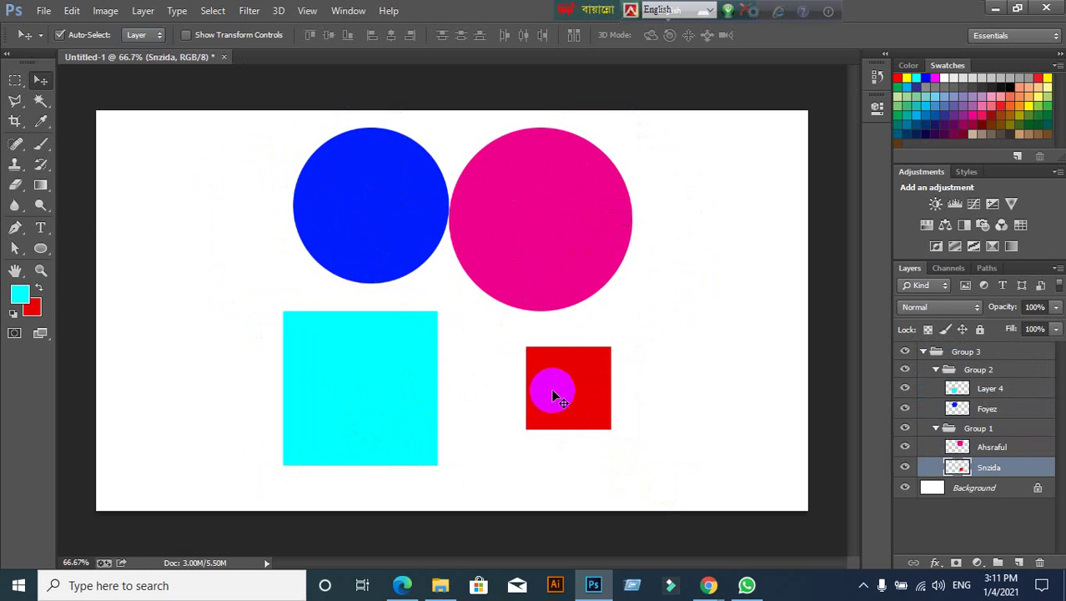
Switch Auto-Select to Group and drag the whole Group 3 to the left
{"action": "left_click", "coordinate": [151, 39]}
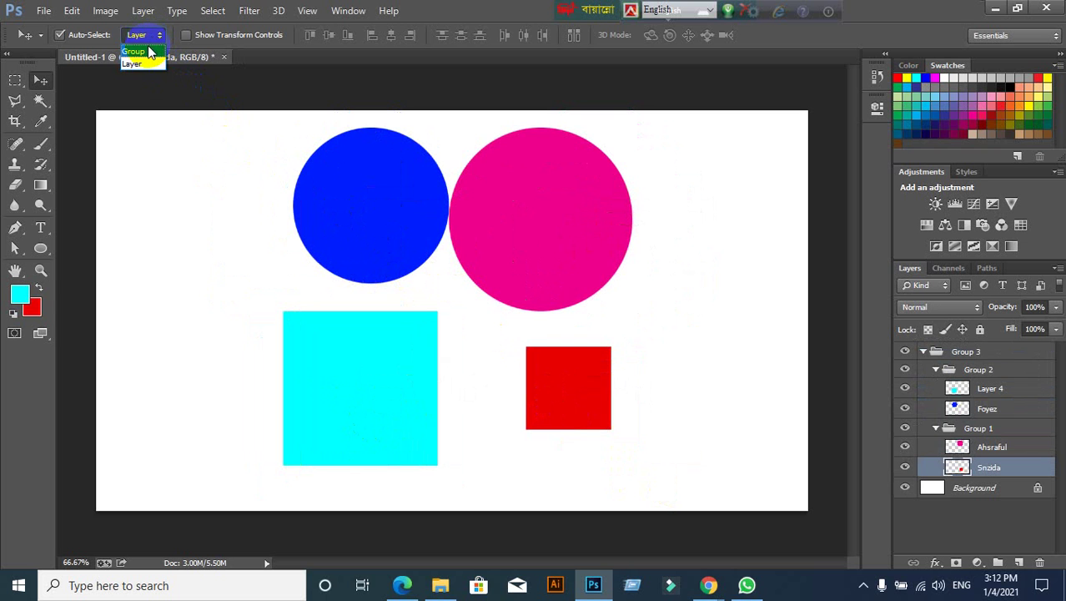
{"action": "left_click", "coordinate": [148, 52]}
{"action": "left_click", "coordinate": [358, 193]}
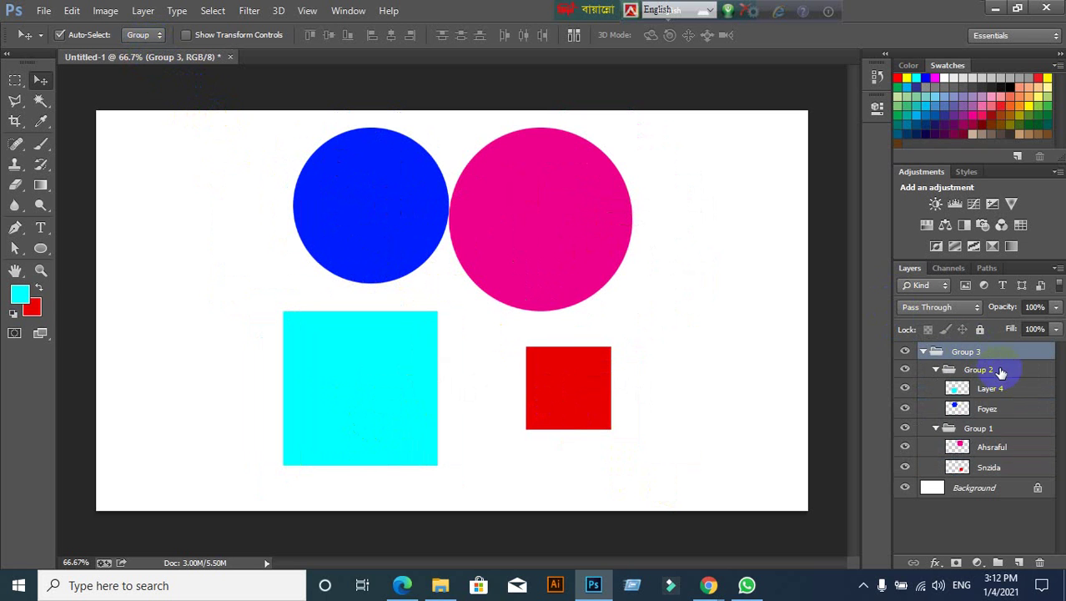
{"action": "mouse_move", "coordinate": [397, 213]}
{"action": "left_mouse_down"}
{"action": "mouse_move", "coordinate": [390, 188]}
{"action": "mouse_move", "coordinate": [467, 209]}
{"action": "mouse_move", "coordinate": [453, 226]}
{"action": "mouse_move", "coordinate": [243, 238]}
{"action": "mouse_move", "coordinate": [290, 246]}
{"action": "left_mouse_up"}
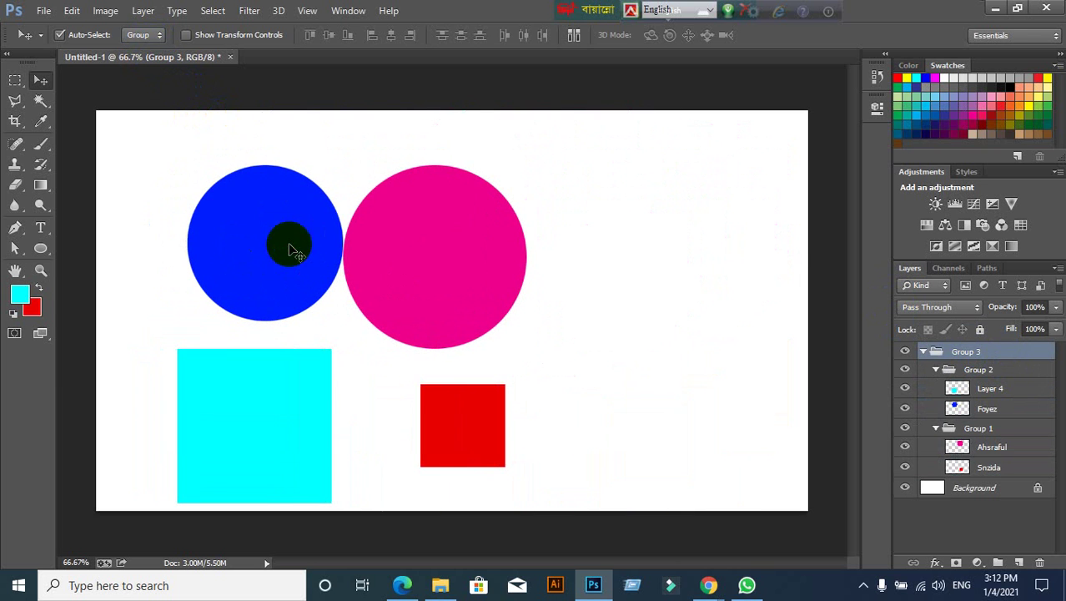
Ungroup Group 3 with Shift+Ctrl+G and collapse Group 2 and Group 1
{"action": "left_click", "coordinate": [956, 354]}
{"action": "key", "text": "ctrl+shift+g"}
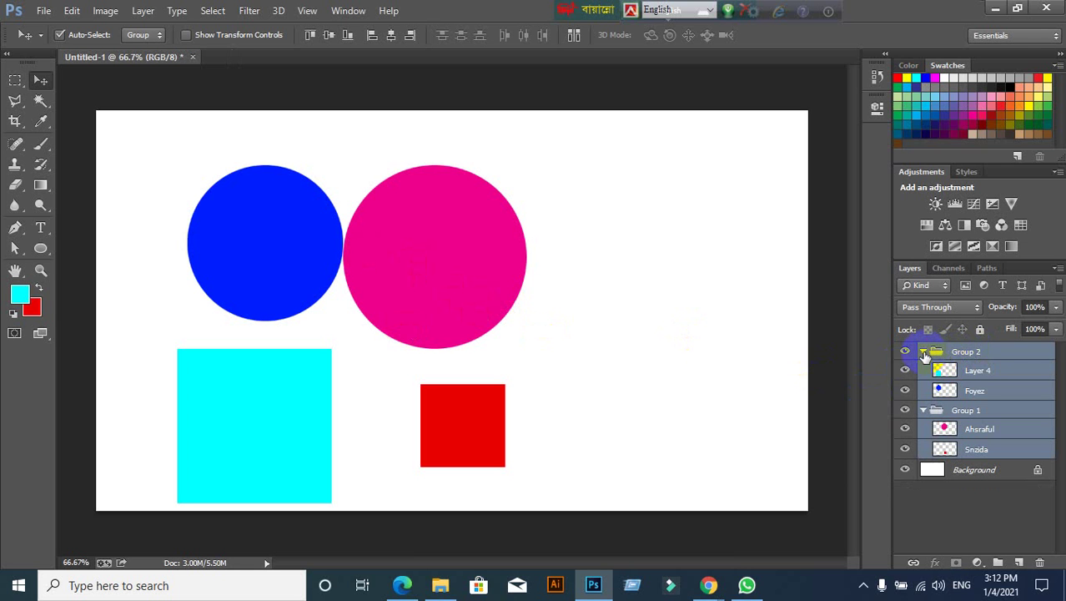
{"action": "left_click", "coordinate": [923, 351]}
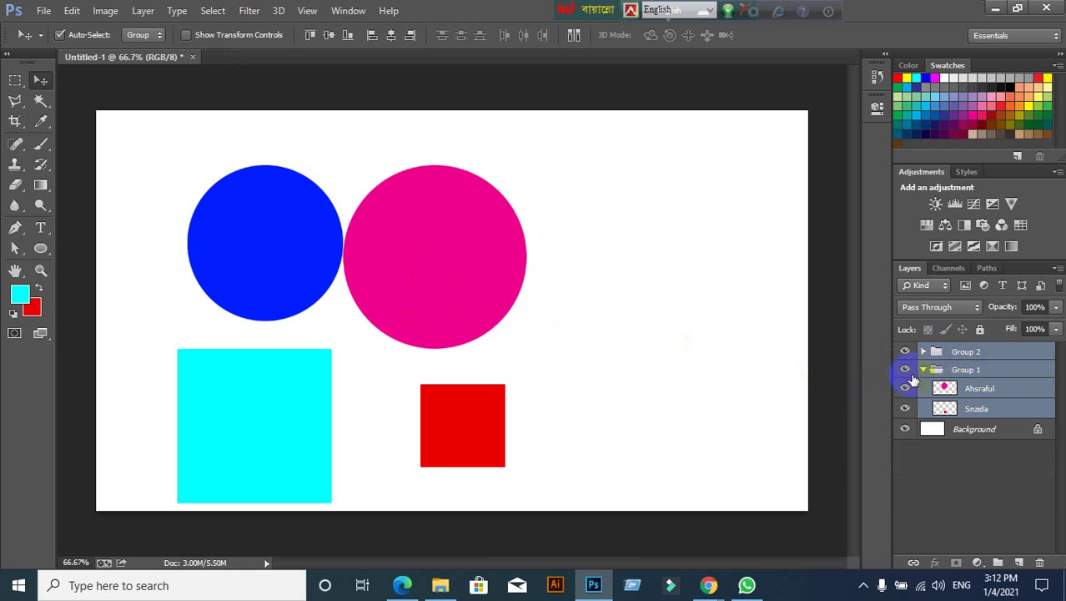
{"action": "left_click", "coordinate": [925, 371]}
Ungroup Group 2 and then Group 1 with Shift+Ctrl+G
{"action": "left_click", "coordinate": [989, 370]}
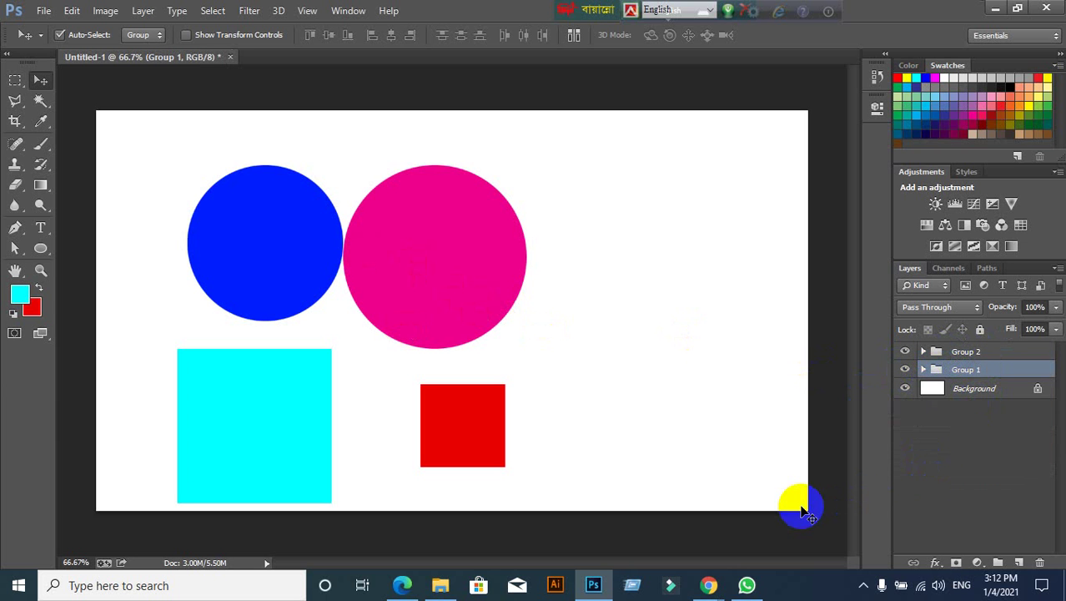
{"action": "right_click", "coordinate": [999, 371]}
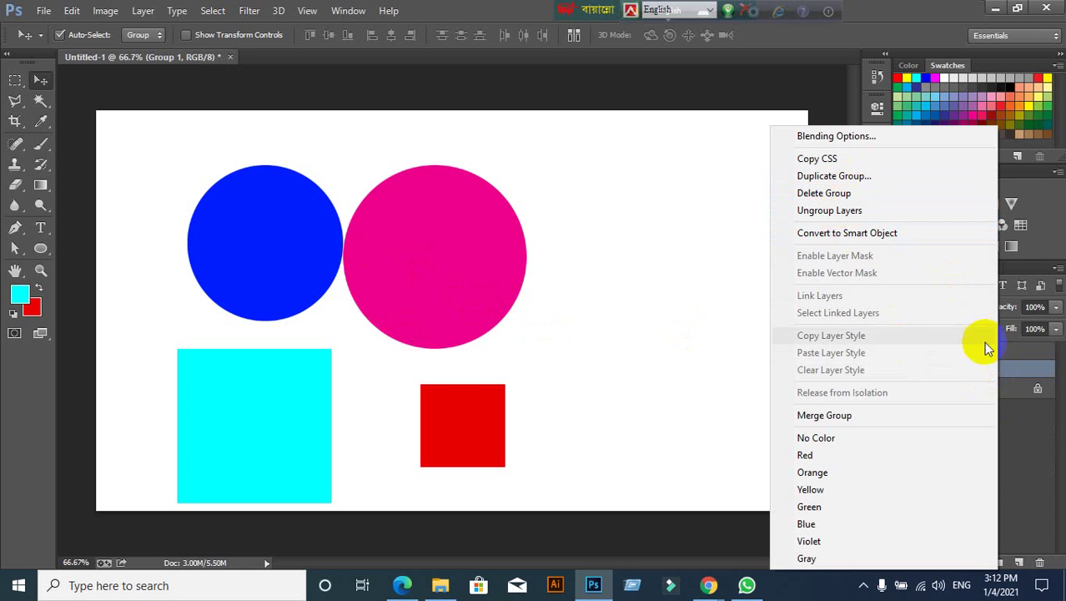
{"action": "left_click", "coordinate": [1016, 361]}
{"action": "left_click", "coordinate": [1018, 351]}
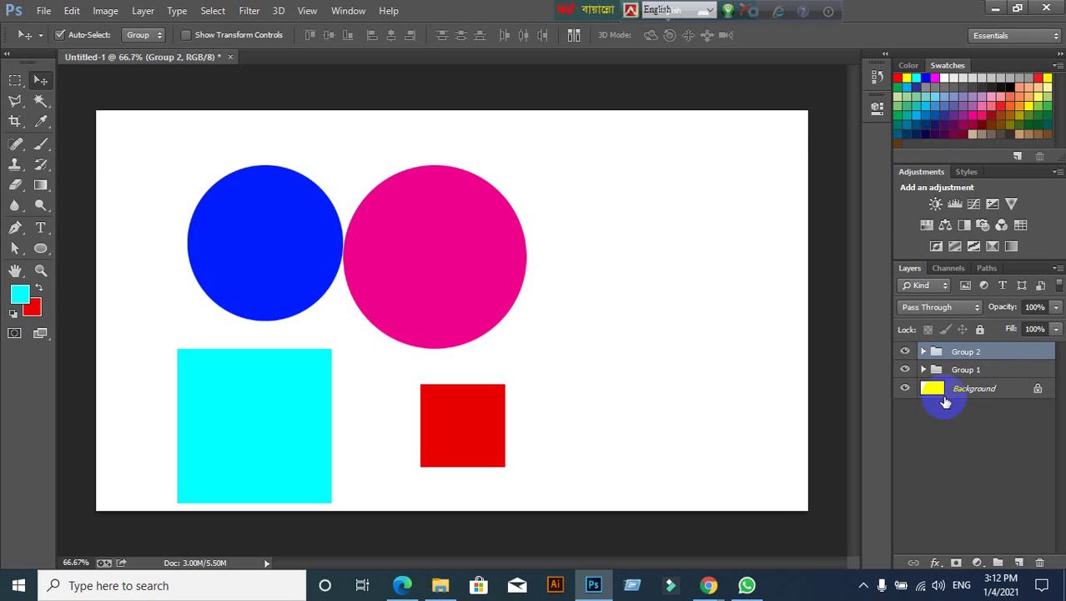
{"action": "key", "text": "ctrl+shift+g"}
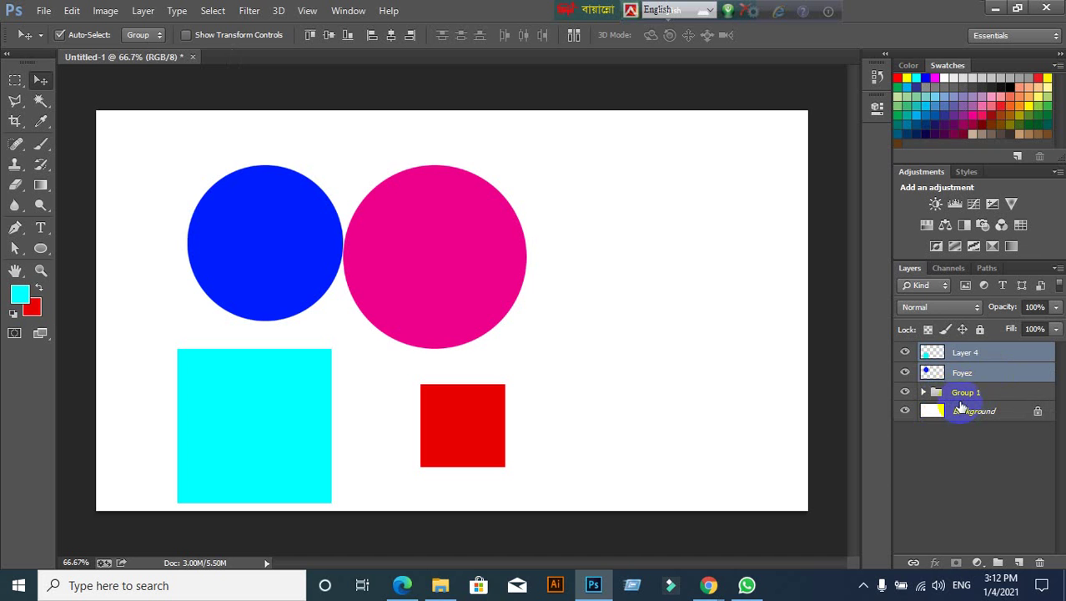
{"action": "left_click", "coordinate": [963, 399]}
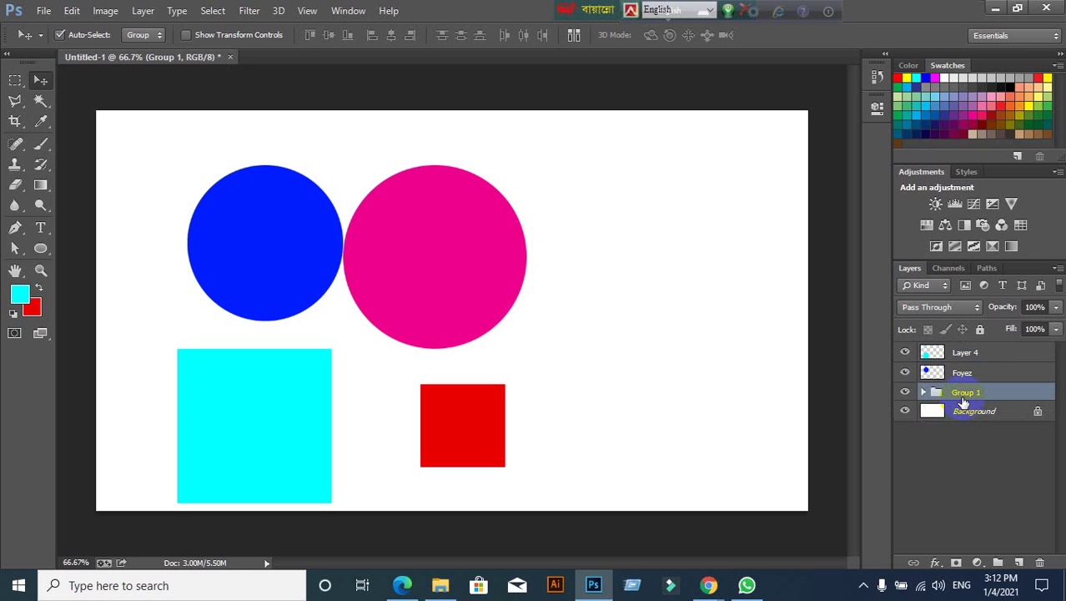
{"action": "key", "text": "ctrl+shift+g"}
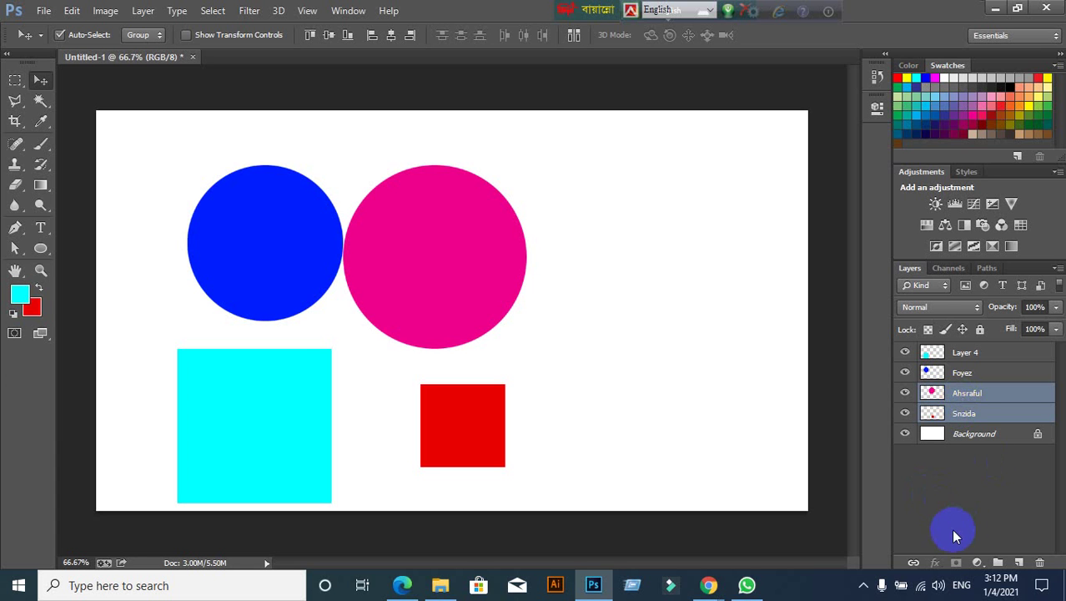
{"action": "left_click", "coordinate": [958, 455]}
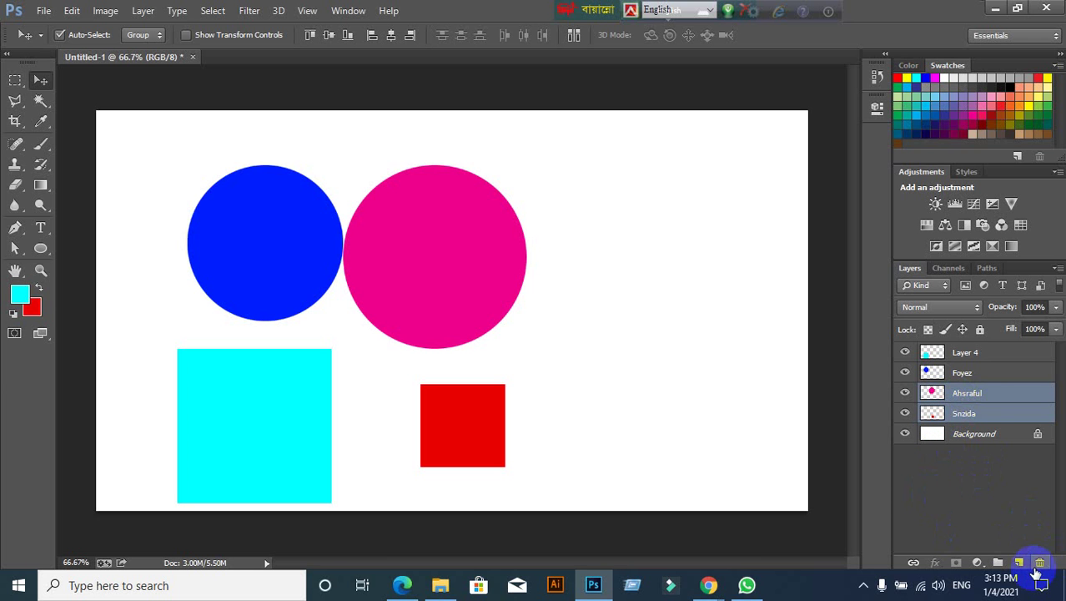
{"action": "left_click", "coordinate": [594, 415]}
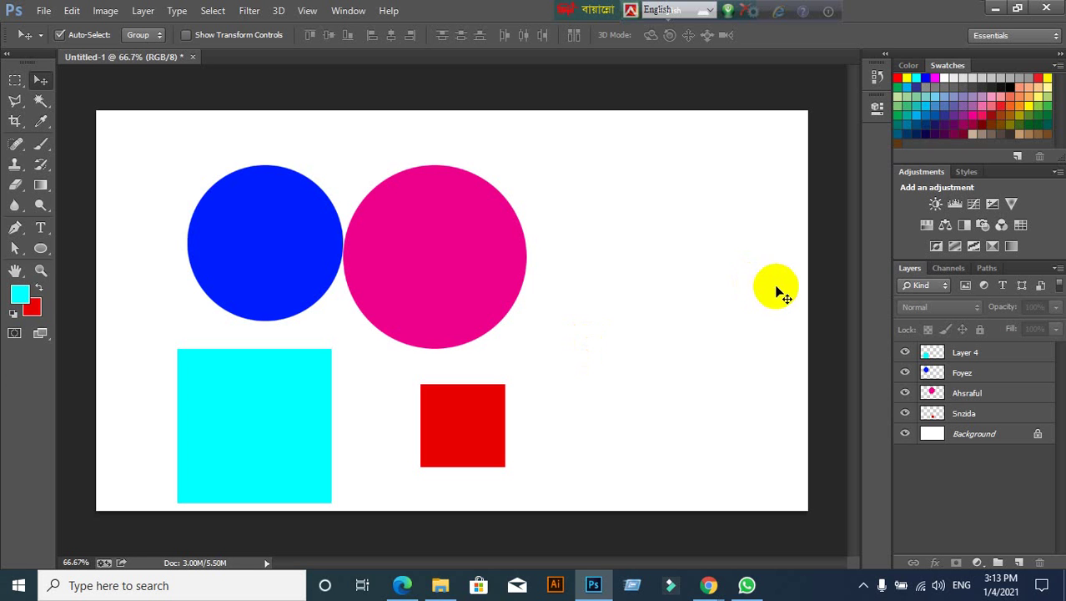
{"action": "left_click", "coordinate": [964, 413]}
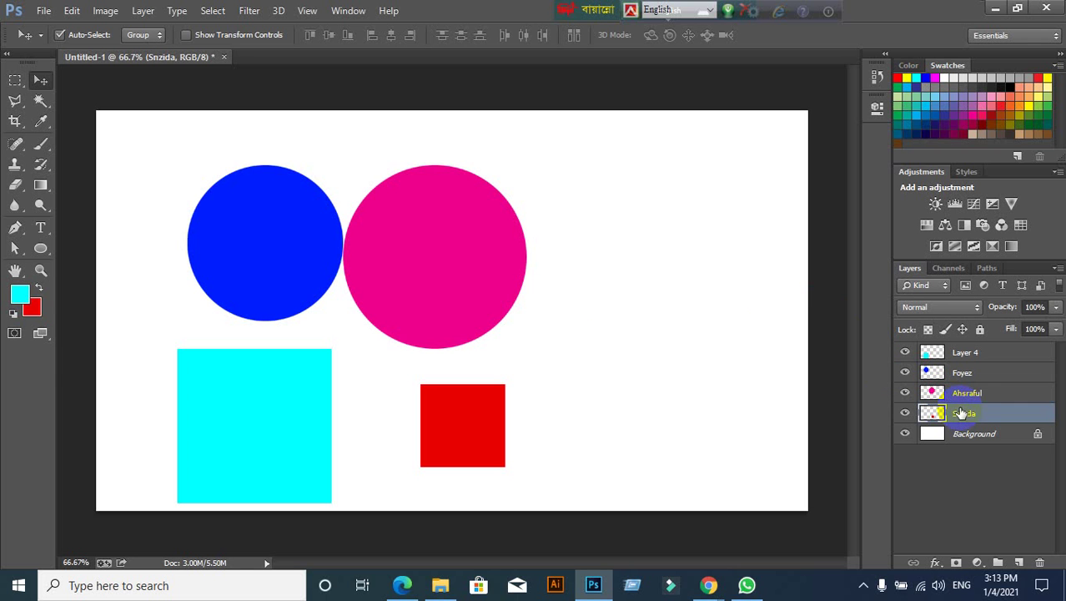
{"action": "left_click", "coordinate": [967, 393]}
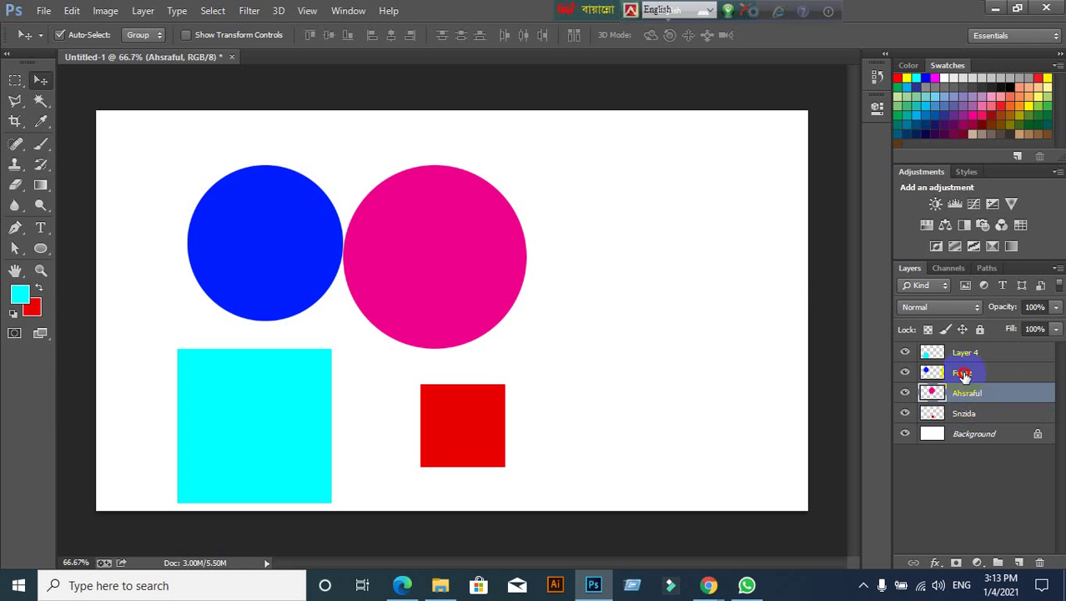
{"action": "left_click", "coordinate": [964, 373]}
{"action": "left_click", "coordinate": [961, 354]}
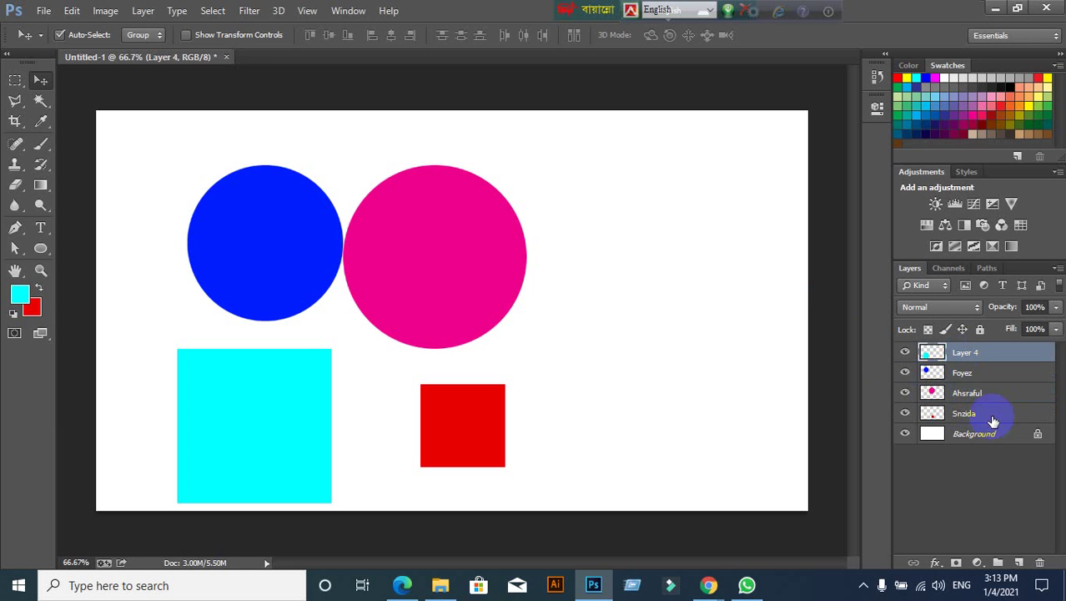
{"action": "left_click", "coordinate": [967, 413]}
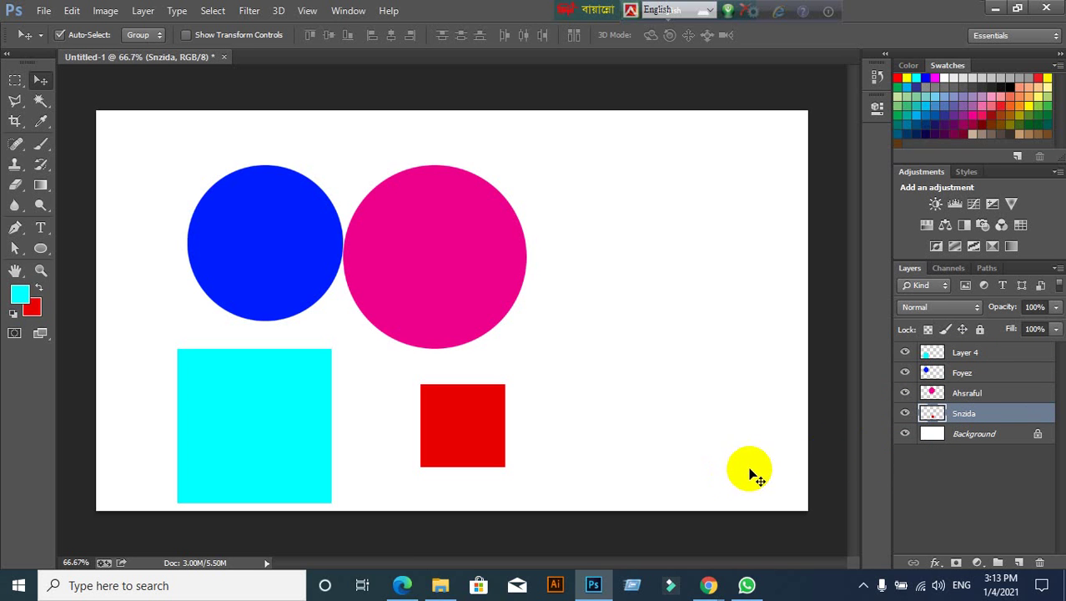
{"action": "left_click", "coordinate": [793, 549]}
{"action": "key", "text": "ctrl+bracketright"}
{"action": "key", "text": "ctrl+bracketright"}
{"action": "key", "text": "ctrl+bracketright"}
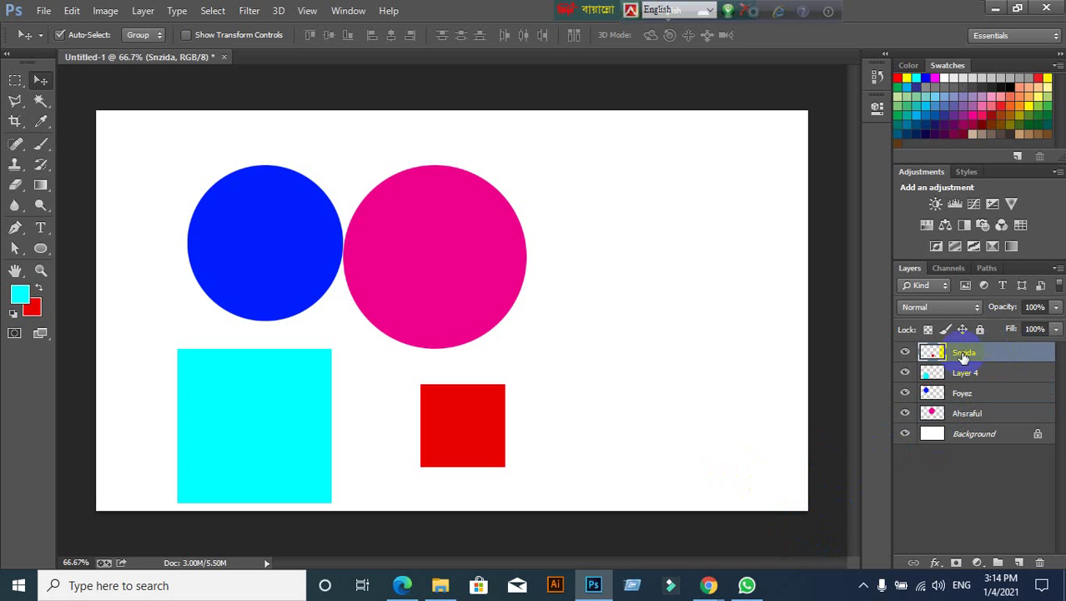
{"action": "key", "text": "ctrl+bracketleft"}
{"action": "key", "text": "ctrl+bracketleft"}
{"action": "key", "text": "ctrl+bracketleft"}
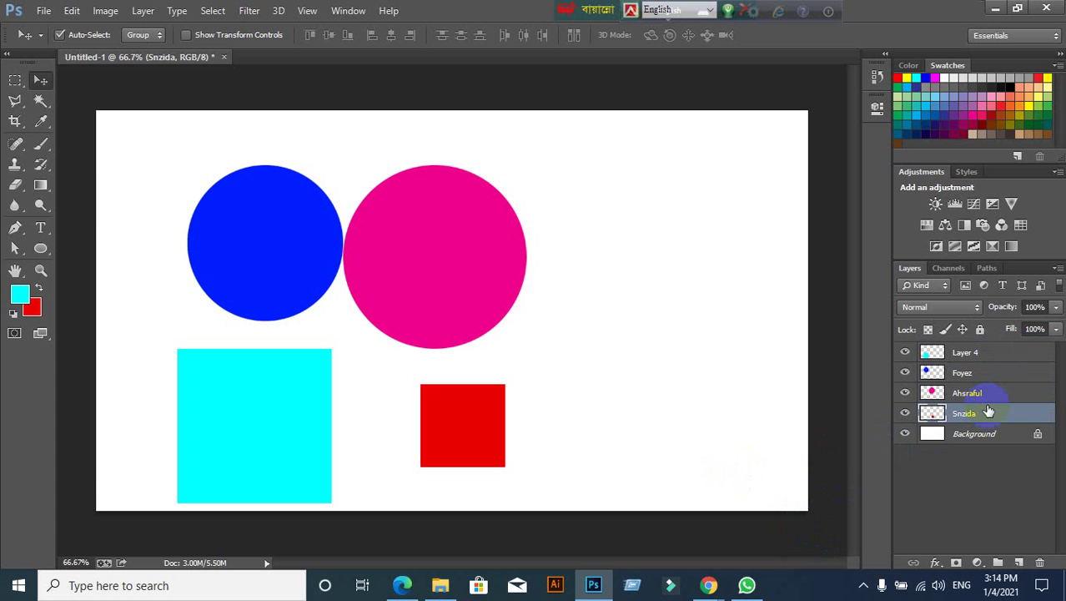
{"action": "key", "text": "ctrl+shift+bracketright"}
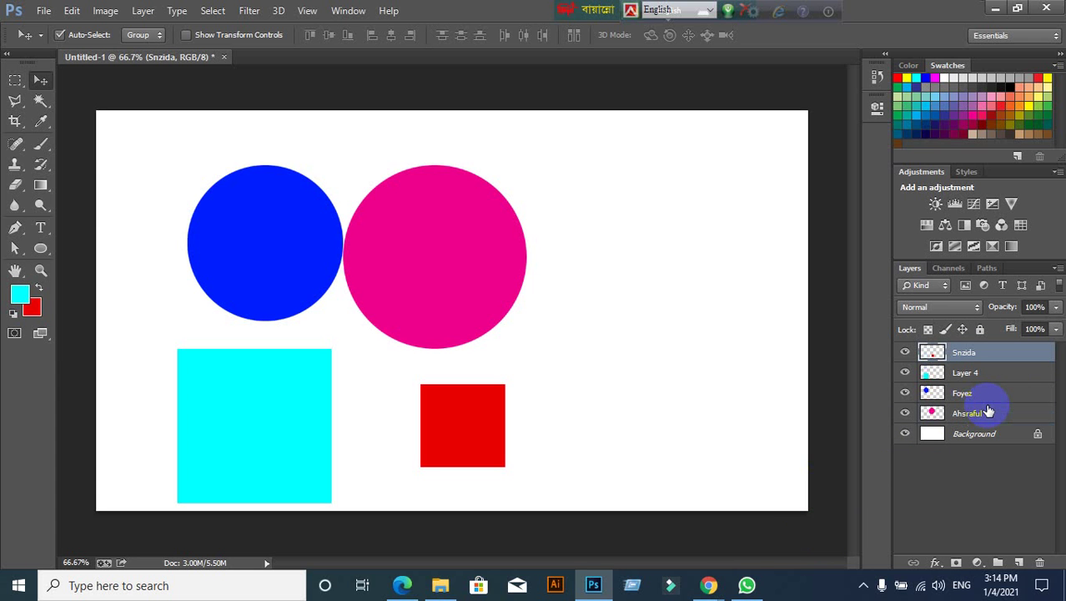
{"action": "key", "text": "ctrl+shift+bracketleft"}
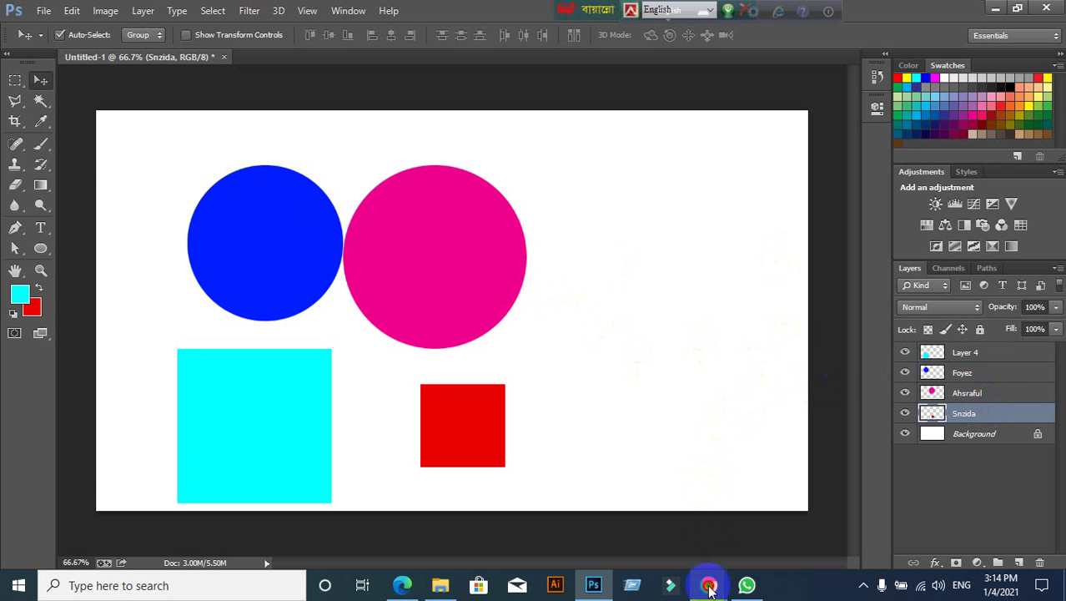
Look at the shared-screen presentation in the Chrome Meet window, then switch back to Photoshop
{"action": "mouse_move", "coordinate": [708, 585]}
{"action": "left_click", "coordinate": [631, 506]}
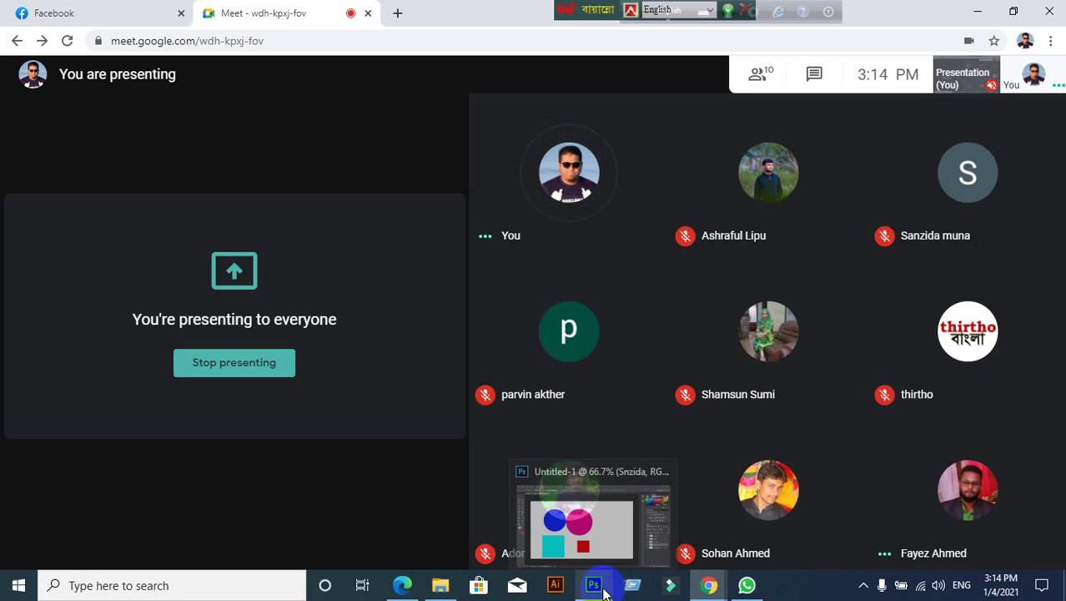
{"action": "left_click", "coordinate": [593, 585]}
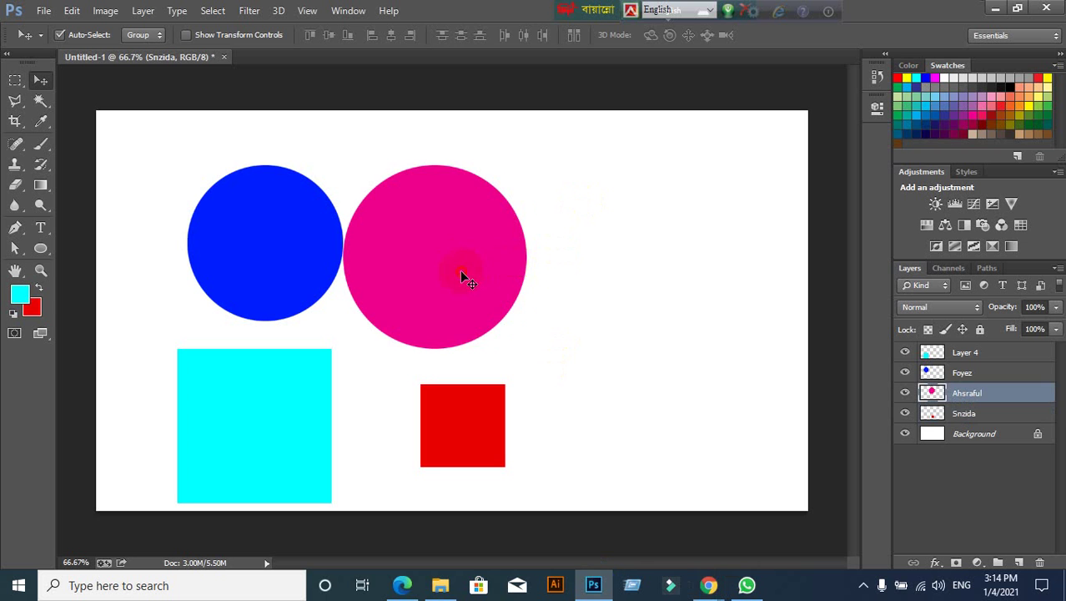
Drag the pink circle, then the red and cyan squares, up and to the right
{"action": "mouse_move", "coordinate": [472, 275]}
{"action": "left_mouse_down"}
{"action": "mouse_move", "coordinate": [534, 261]}
{"action": "mouse_move", "coordinate": [483, 357]}
{"action": "mouse_move", "coordinate": [515, 408]}
{"action": "mouse_move", "coordinate": [543, 394]}
{"action": "left_mouse_up"}
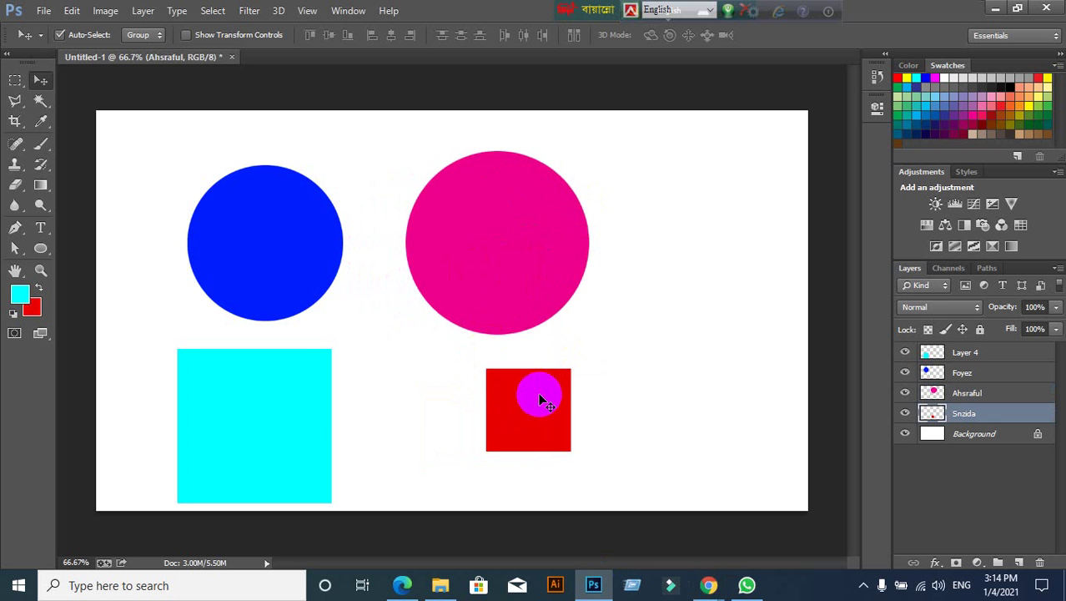
{"action": "left_click_drag", "start_coordinate": [319, 409], "coordinate": [376, 393]}
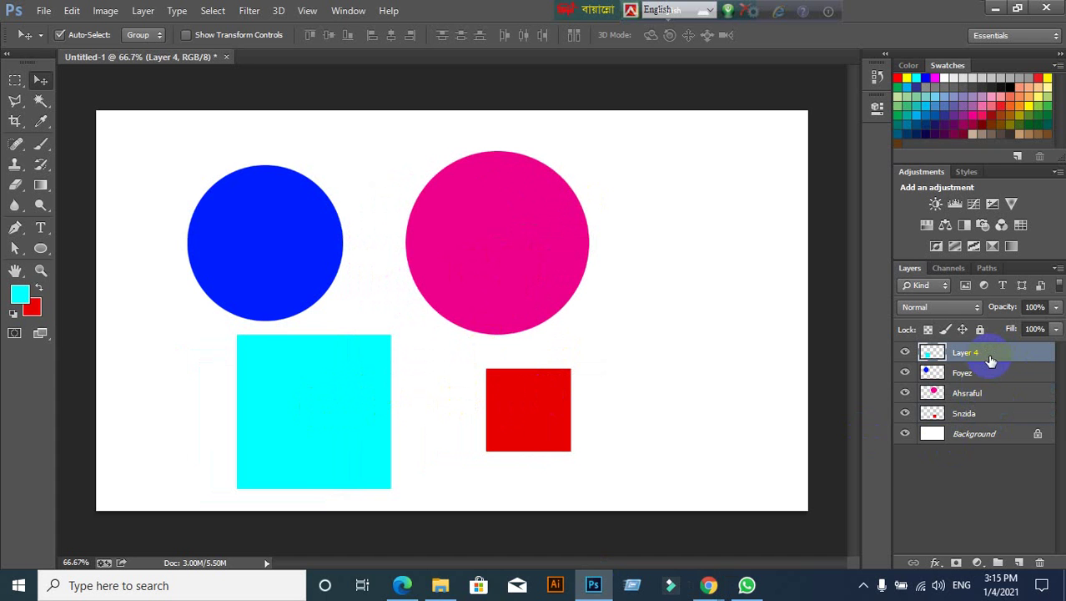
Shift the cyan-square and red-square layers up and down the stack with bracket shortcuts
{"action": "key", "text": "ctrl+shift+bracketleft"}
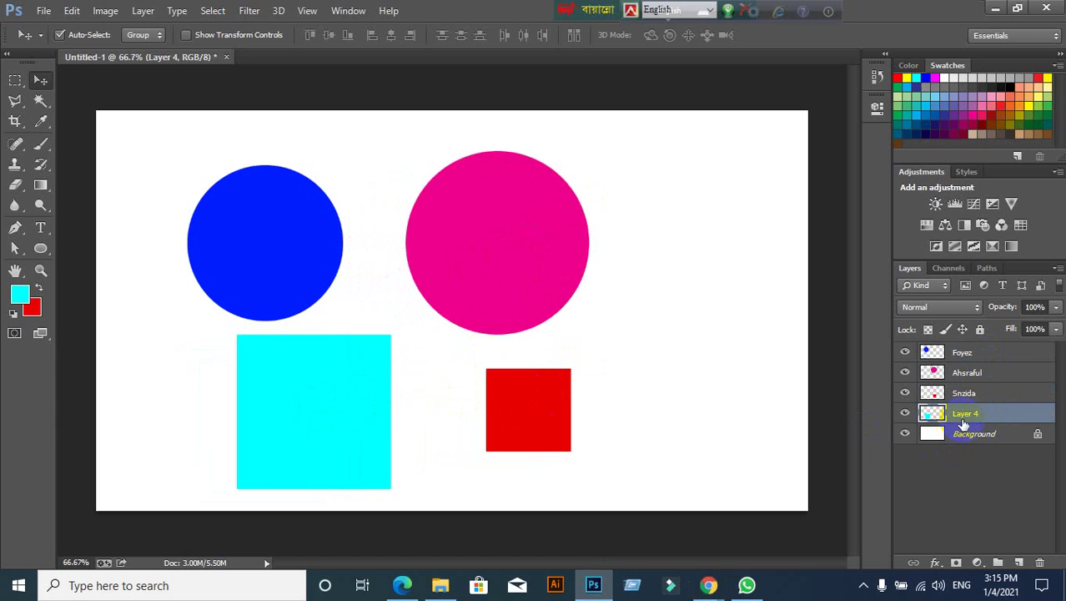
{"action": "key", "text": "ctrl+shift+bracketright"}
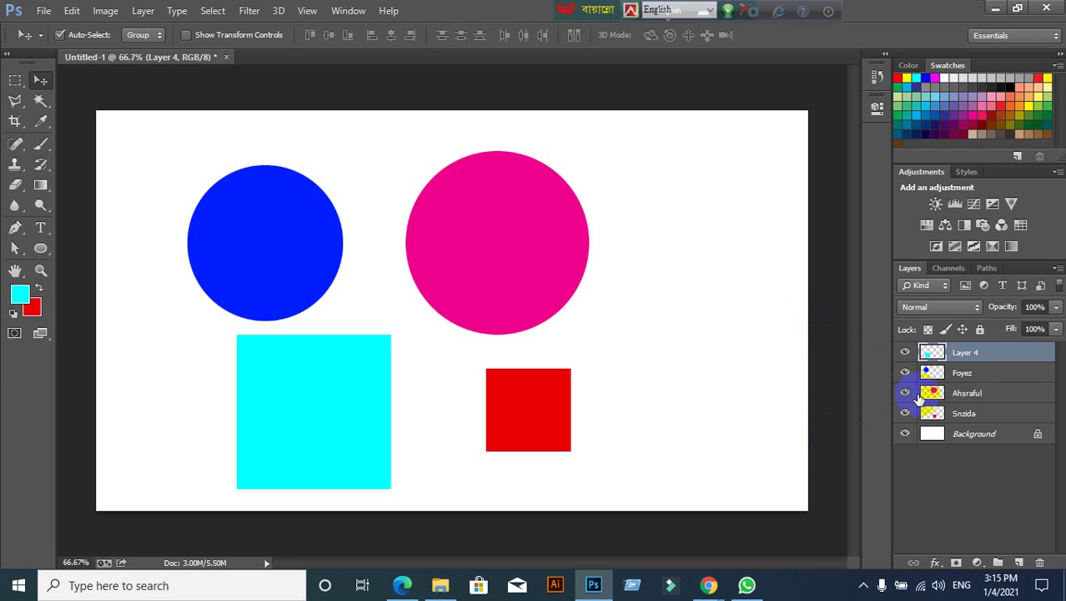
{"action": "left_click", "coordinate": [981, 415]}
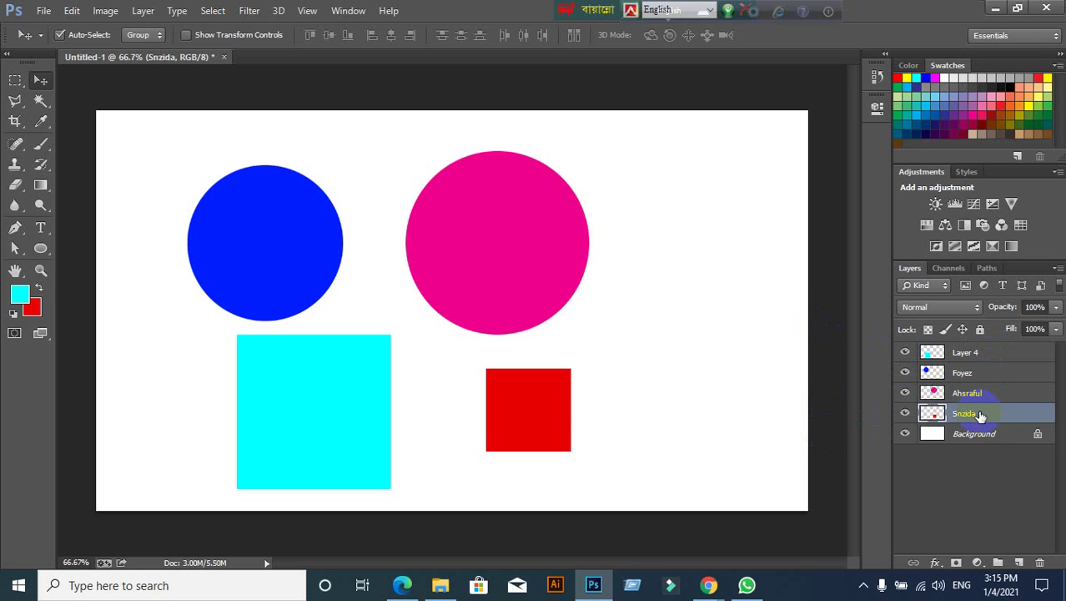
{"action": "key", "text": "ctrl+bracketright"}
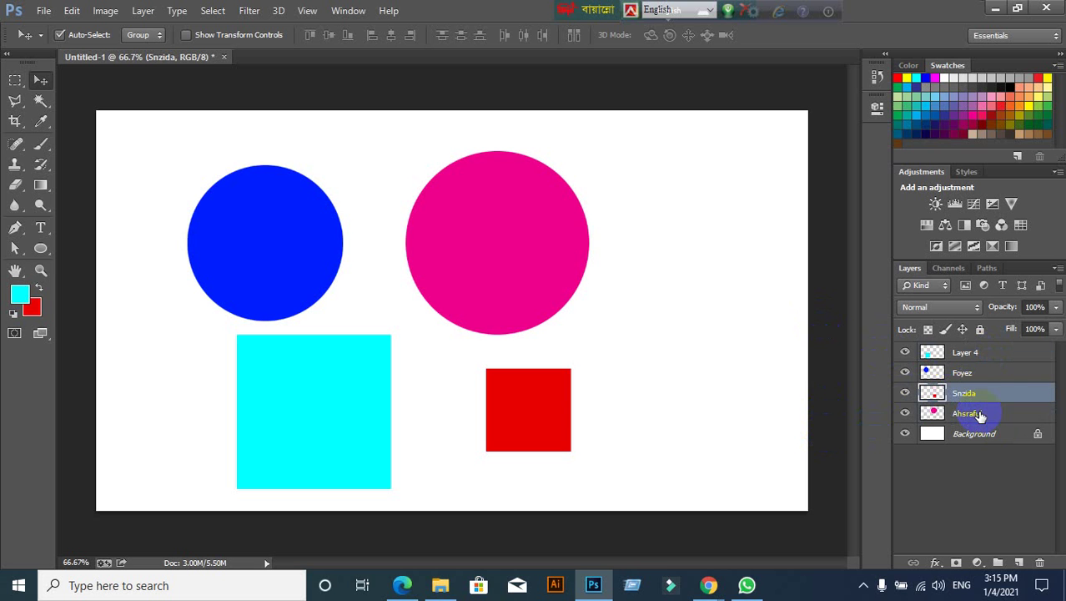
{"action": "key", "text": "ctrl+bracketright"}
{"action": "key", "text": "ctrl+bracketright"}
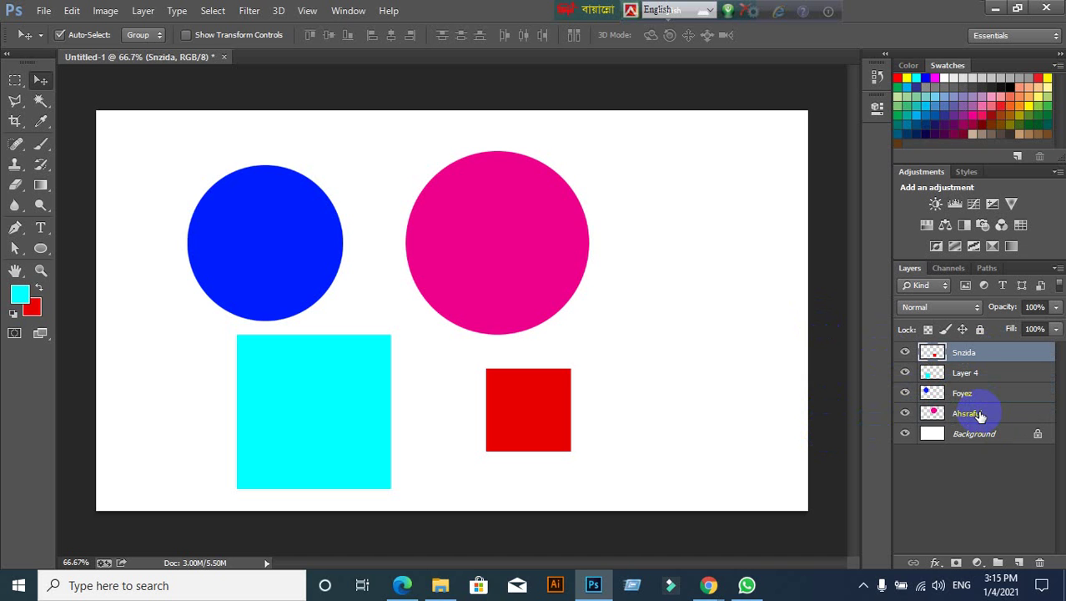
{"action": "key", "text": "ctrl+bracketleft"}
{"action": "key", "text": "ctrl+bracketleft"}
{"action": "key", "text": "ctrl+bracketleft"}
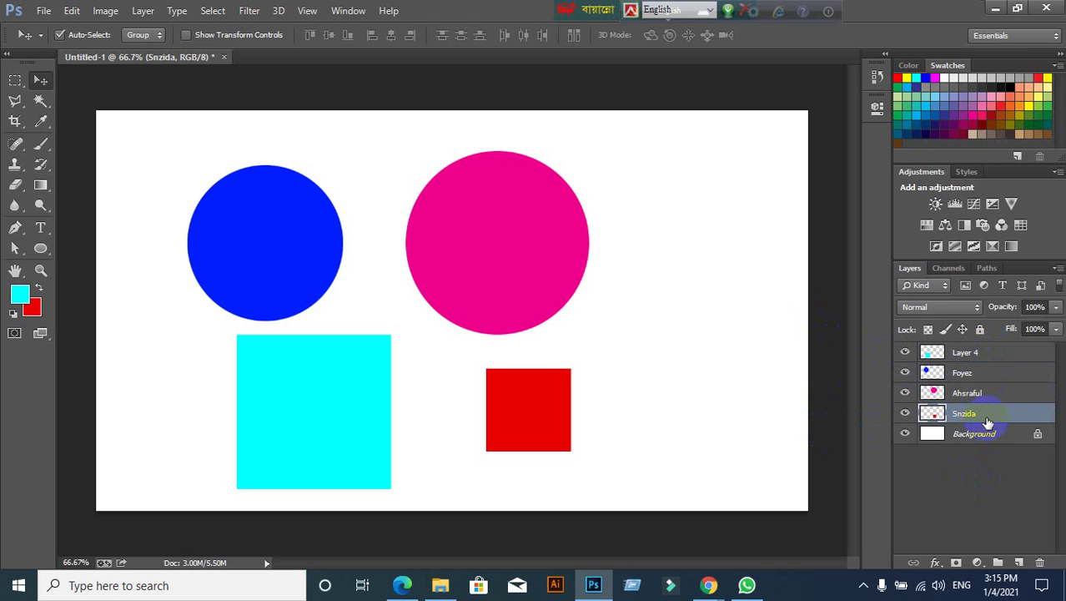
Drag layer rows into the order Layer 4, red square, pink circle, blue circle
{"action": "mouse_move", "coordinate": [986, 423]}
{"action": "left_mouse_down"}
{"action": "mouse_move", "coordinate": [985, 353]}
{"action": "mouse_move", "coordinate": [987, 404]}
{"action": "left_mouse_up"}
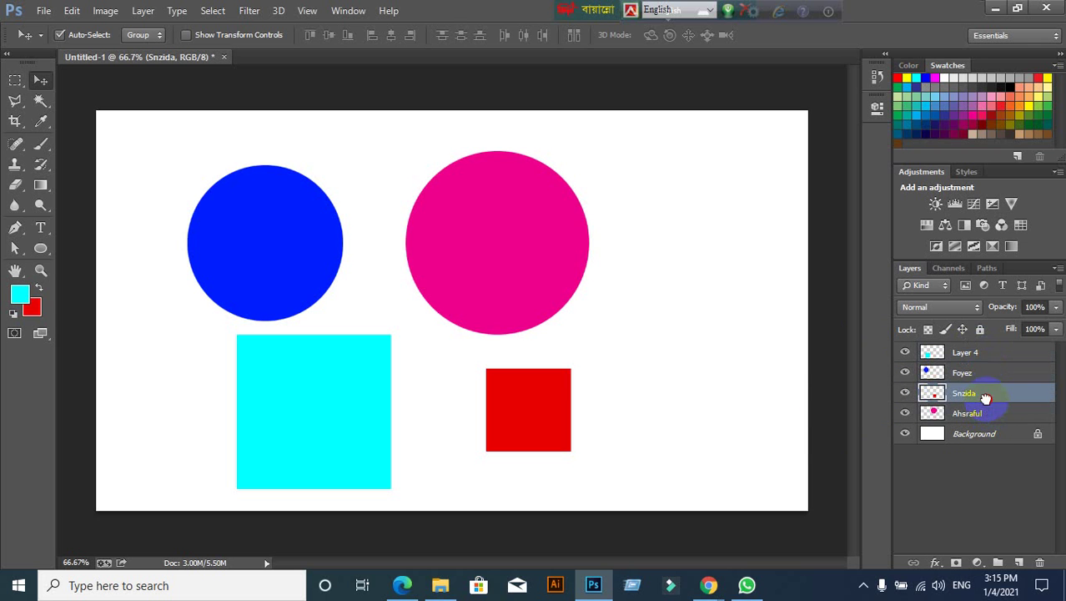
{"action": "mouse_move", "coordinate": [985, 398]}
{"action": "left_mouse_down"}
{"action": "mouse_move", "coordinate": [988, 420]}
{"action": "mouse_move", "coordinate": [987, 353]}
{"action": "left_mouse_up"}
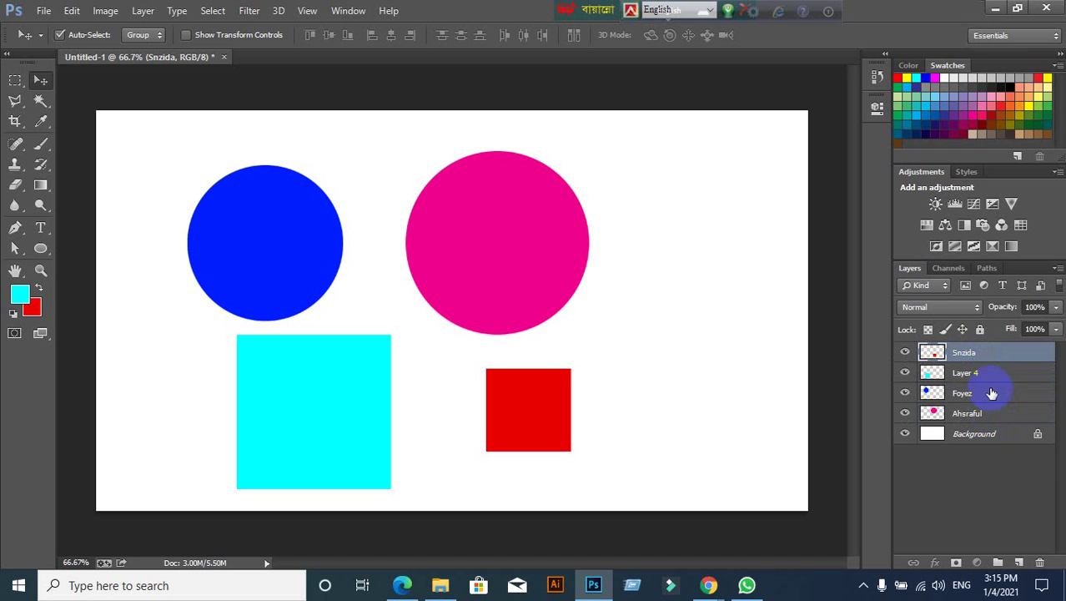
{"action": "left_click_drag", "start_coordinate": [984, 412], "coordinate": [981, 404]}
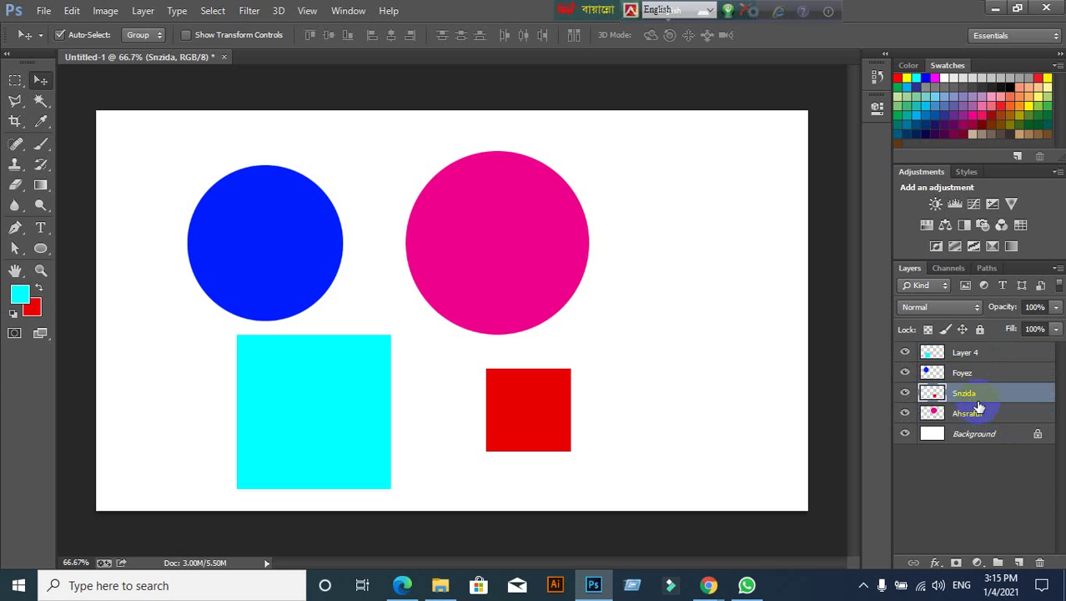
{"action": "left_click_drag", "start_coordinate": [980, 372], "coordinate": [984, 421]}
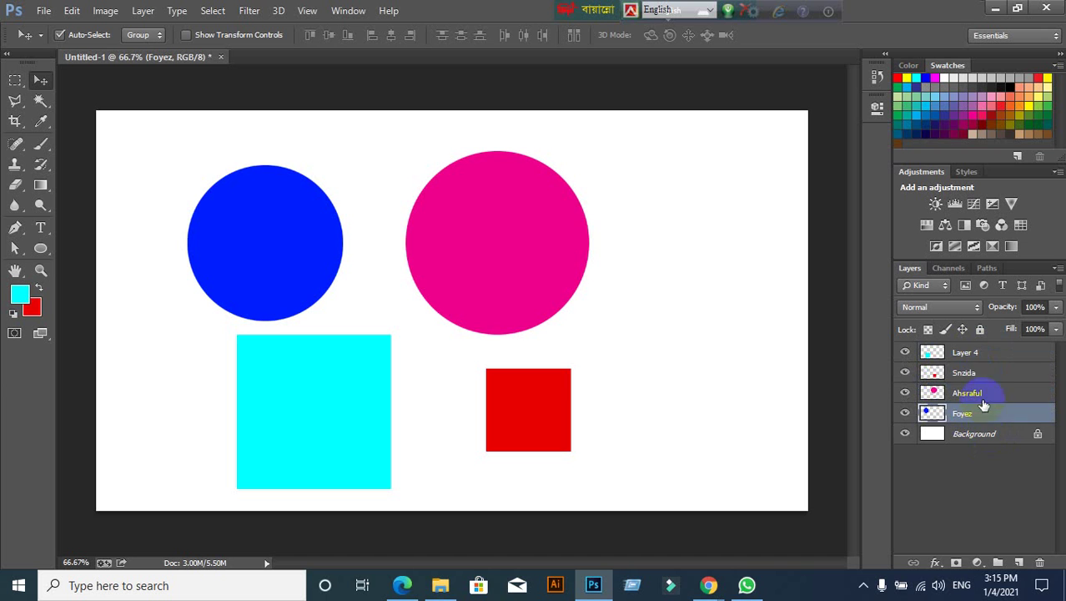
{"action": "left_click", "coordinate": [978, 367]}
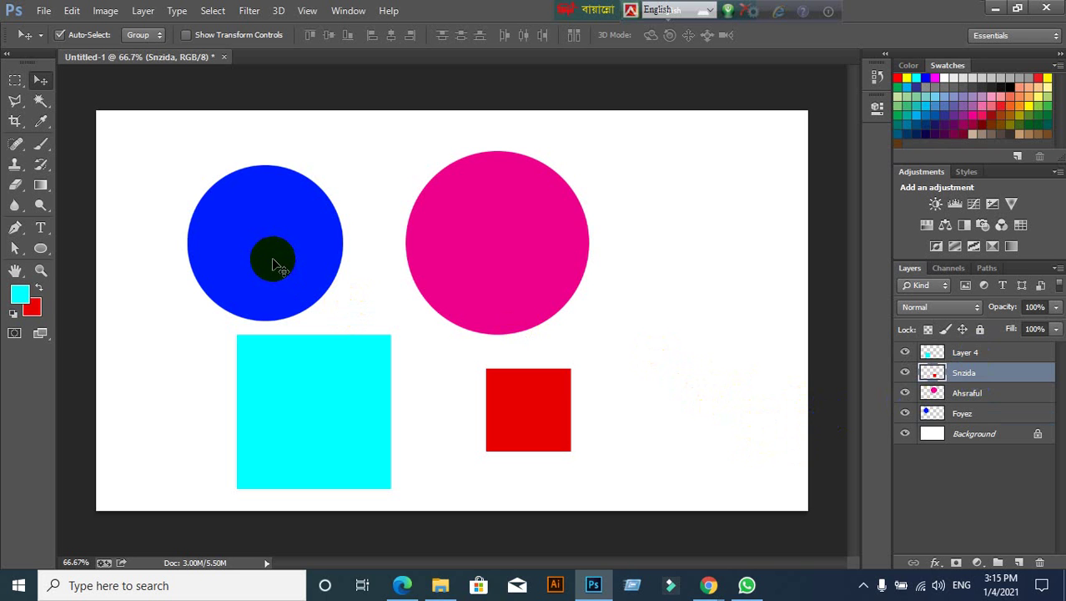
Clear the red square's loaded selection, then select all four shape layers and delete them
{"action": "left_click", "coordinate": [178, 221]}
{"action": "left_click", "coordinate": [939, 373]}
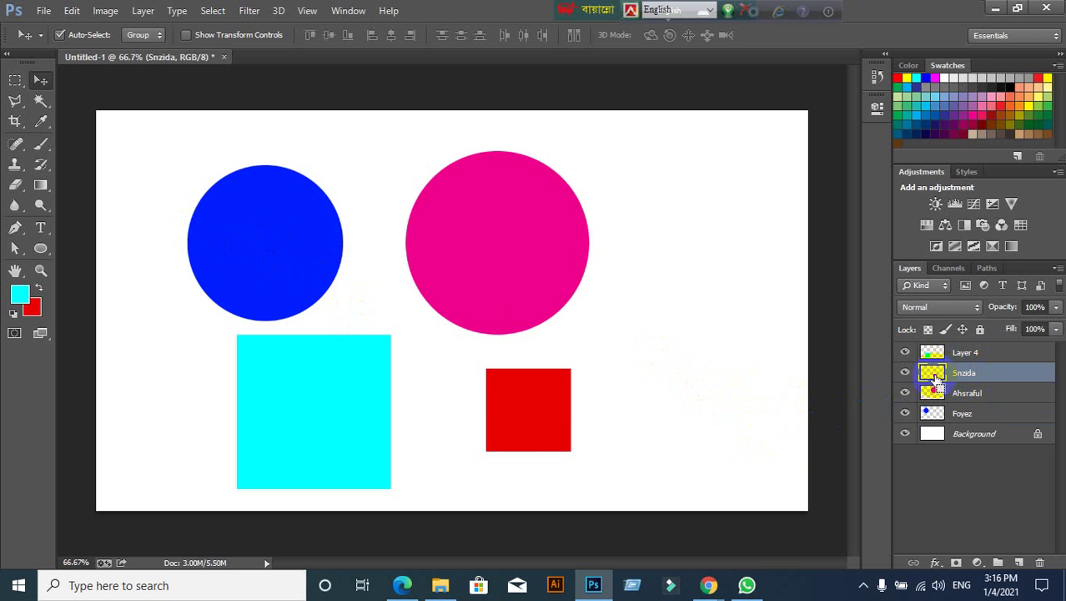
{"action": "left_click", "coordinate": [932, 378], "text": "ctrl"}
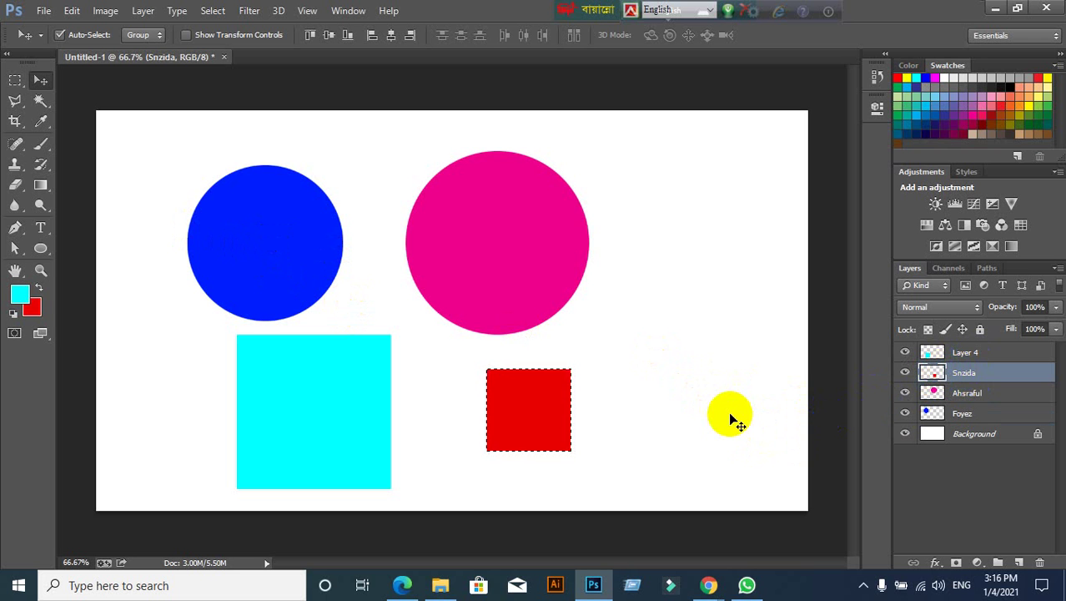
{"action": "key", "text": "ctrl+d"}
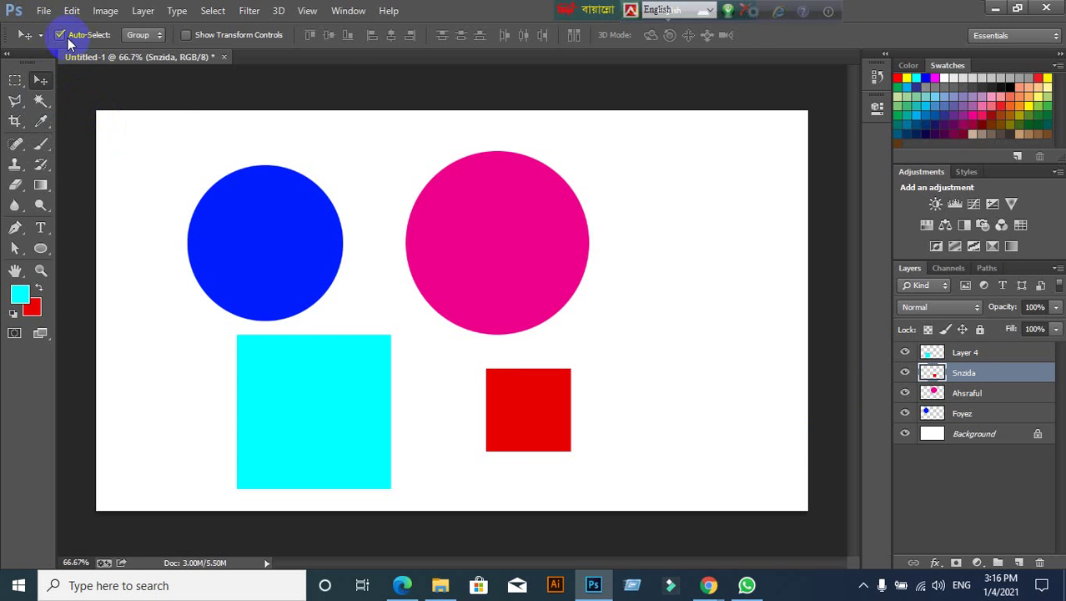
{"action": "left_click_drag", "start_coordinate": [150, 131], "coordinate": [432, 386]}
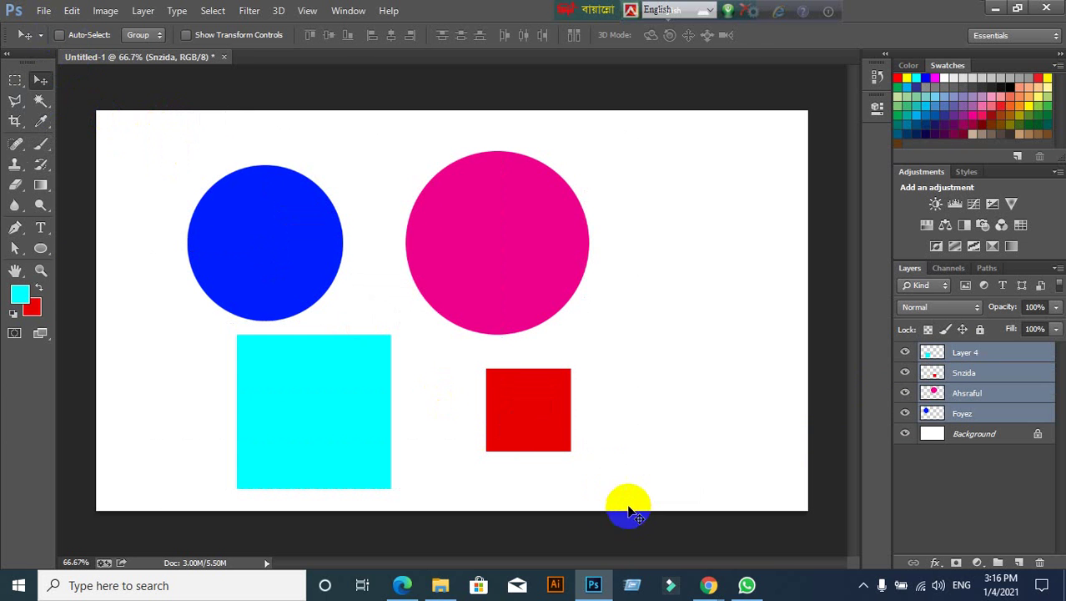
{"action": "key", "text": "Delete"}
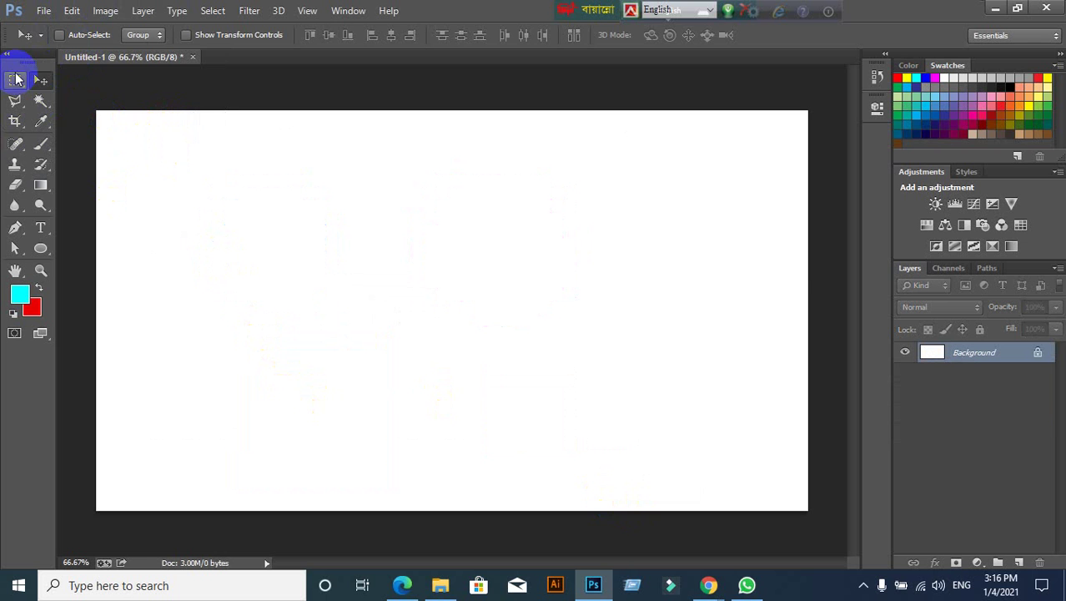
Fill a tall rectangular selection with cyan on a new Layer 1
{"action": "left_click", "coordinate": [17, 79]}
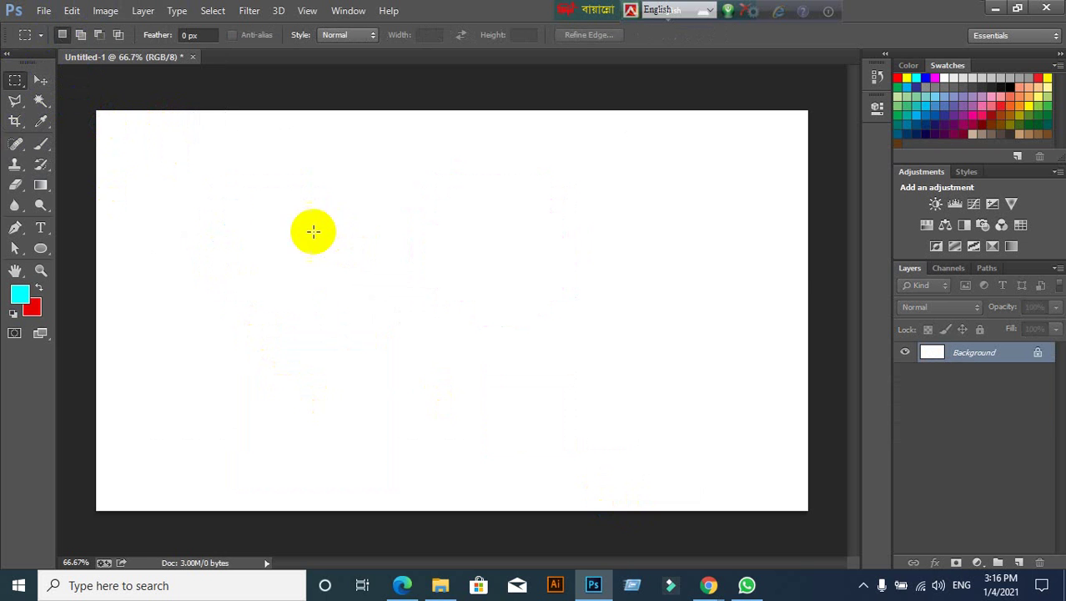
{"action": "mouse_move", "coordinate": [198, 139]}
{"action": "left_mouse_down"}
{"action": "mouse_move", "coordinate": [250, 281]}
{"action": "mouse_move", "coordinate": [234, 286]}
{"action": "left_mouse_up"}
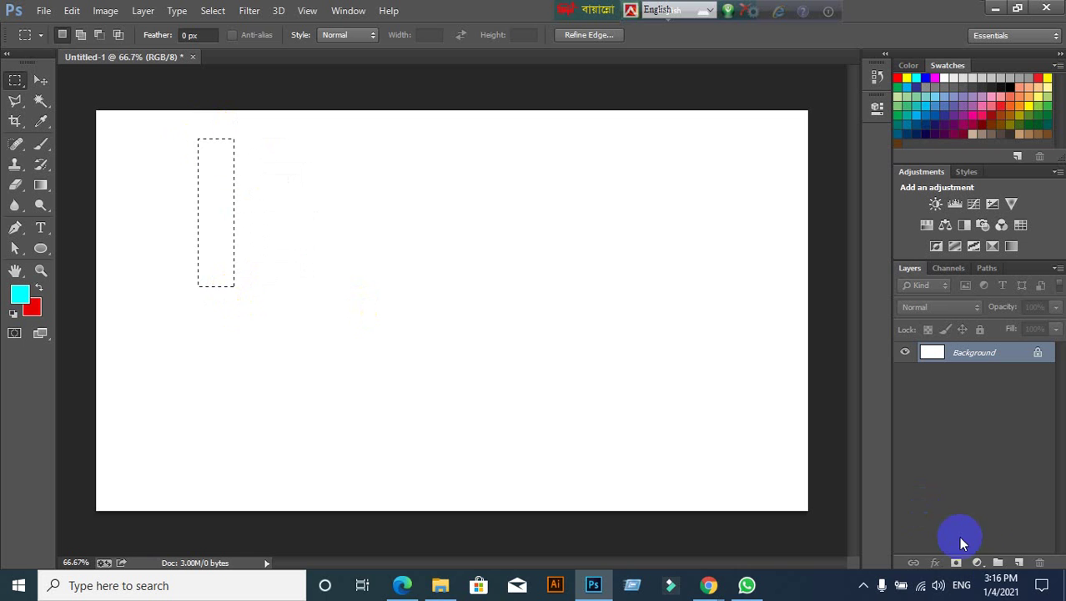
{"action": "left_click", "coordinate": [1019, 562]}
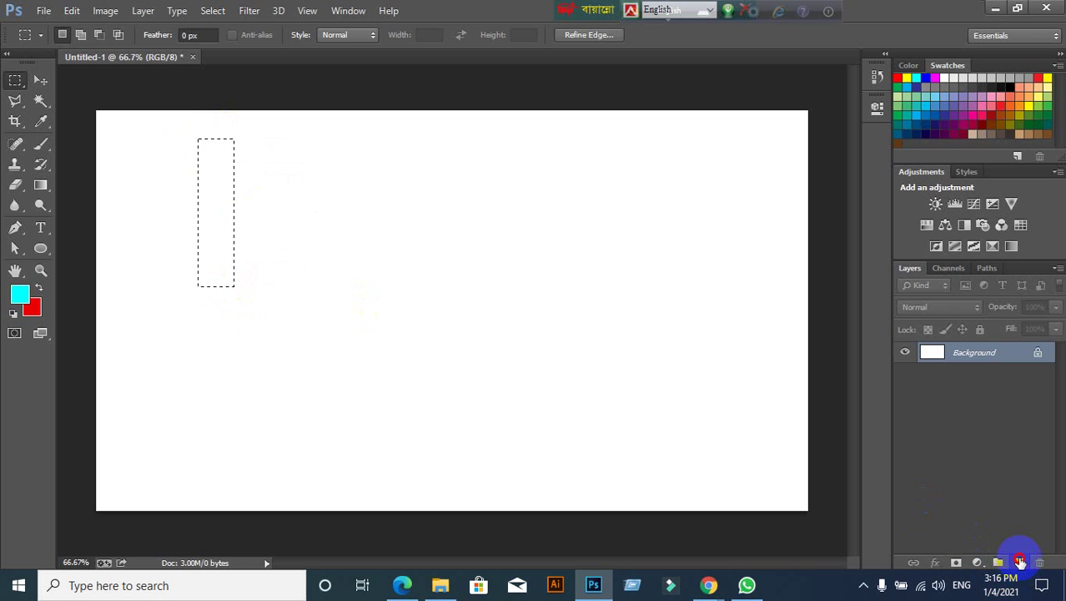
{"action": "key", "text": "alt+BackSpace"}
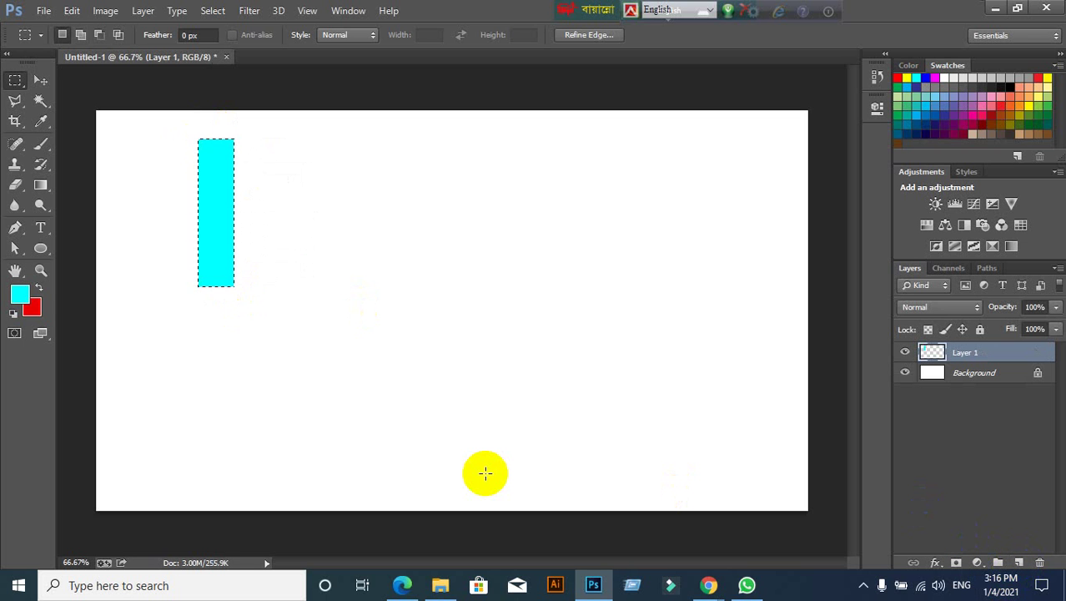
{"action": "key", "text": "ctrl+d"}
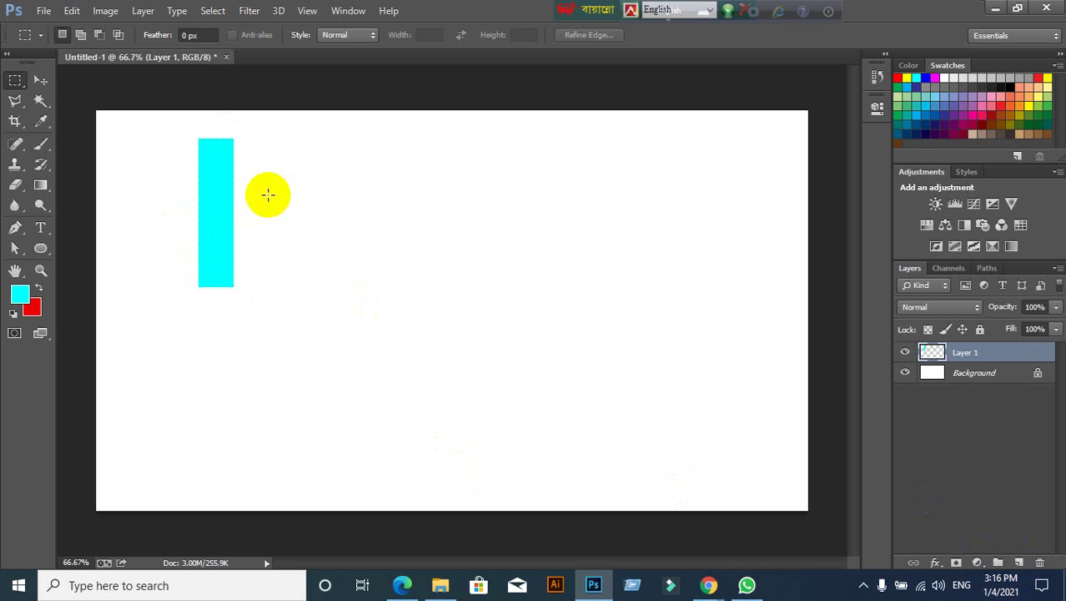
Fill a taller rectangle to the right with red on a new Layer 2
{"action": "left_click_drag", "start_coordinate": [275, 193], "coordinate": [316, 348]}
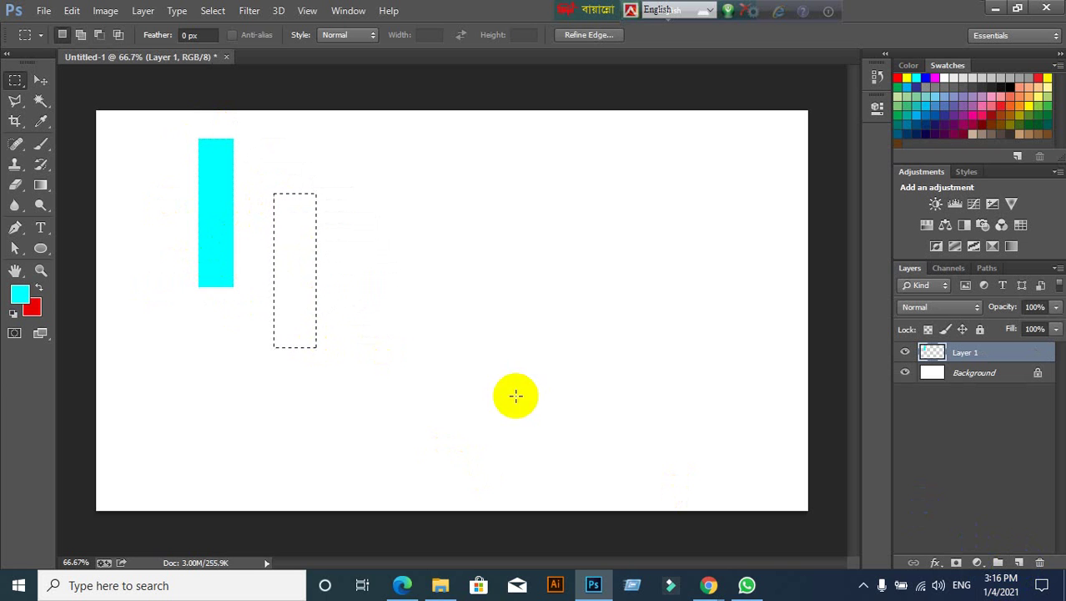
{"action": "left_click", "coordinate": [1018, 563]}
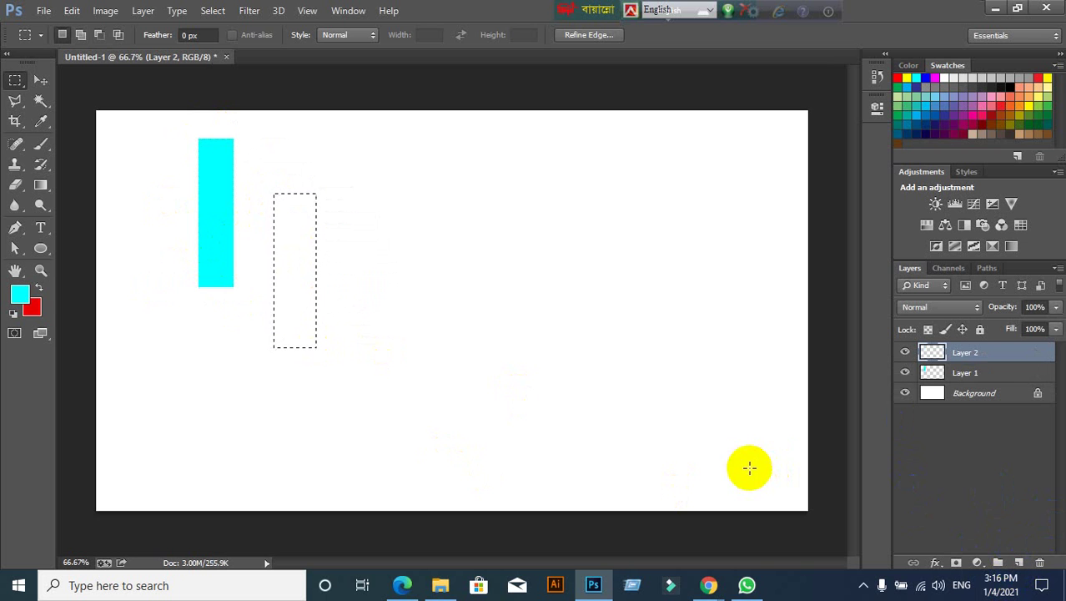
{"action": "key", "text": "ctrl+BackSpace"}
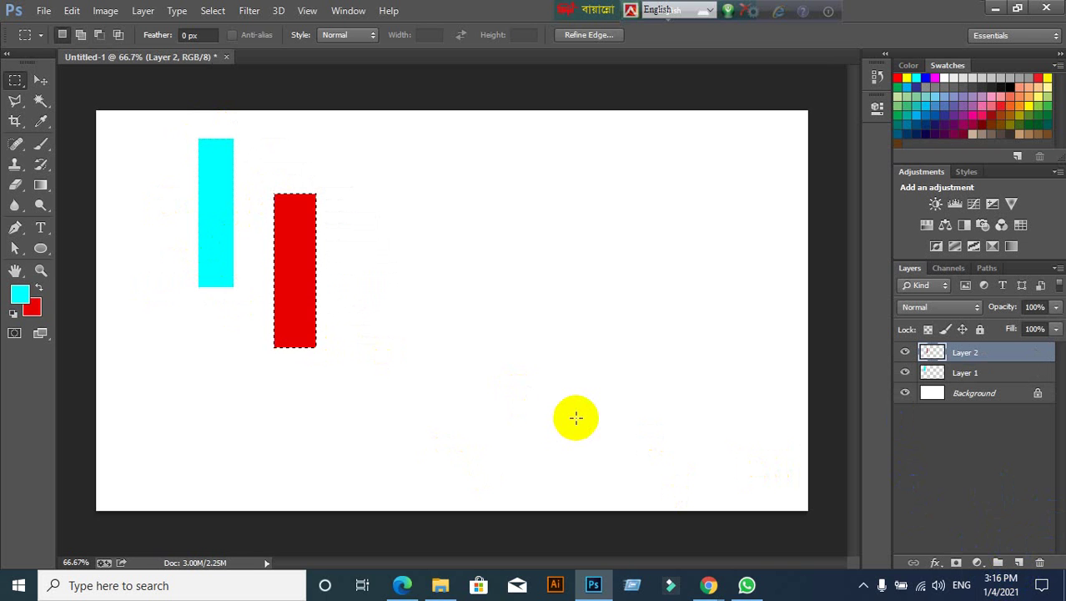
{"action": "key", "text": "ctrl+d"}
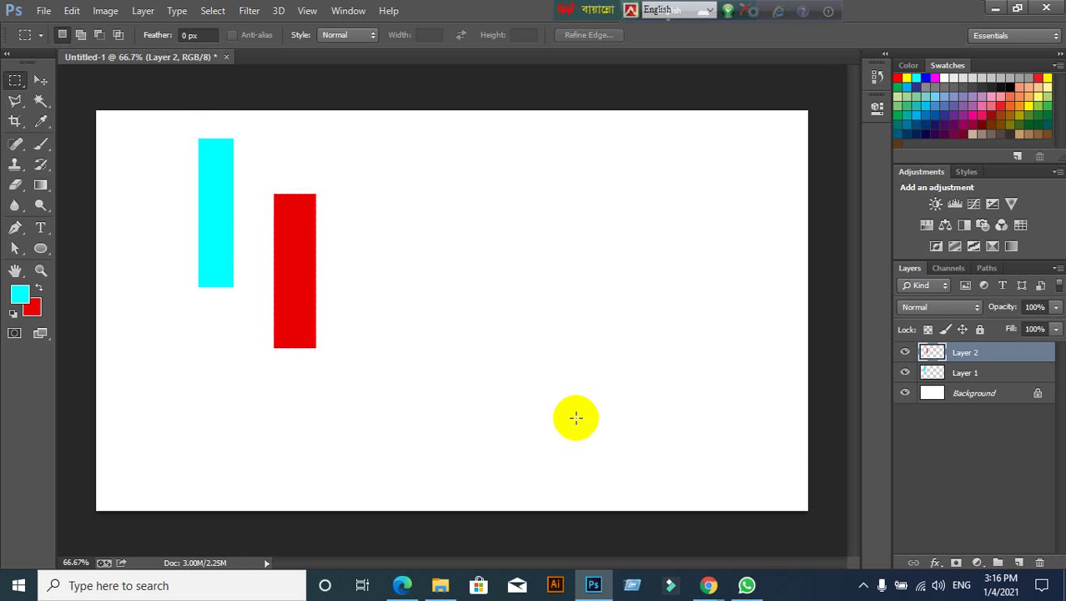
{"action": "key", "text": "ctrl+t"}
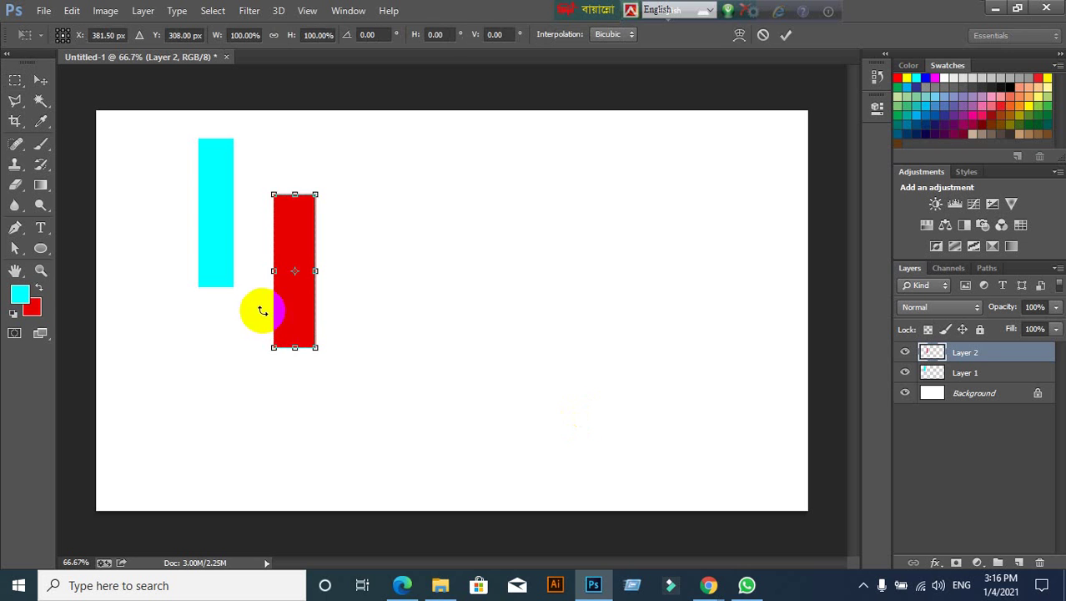
Shorten the red rectangle from its top and Alt-drag a copy up and to the right
{"action": "left_click_drag", "start_coordinate": [294, 193], "coordinate": [295, 231]}
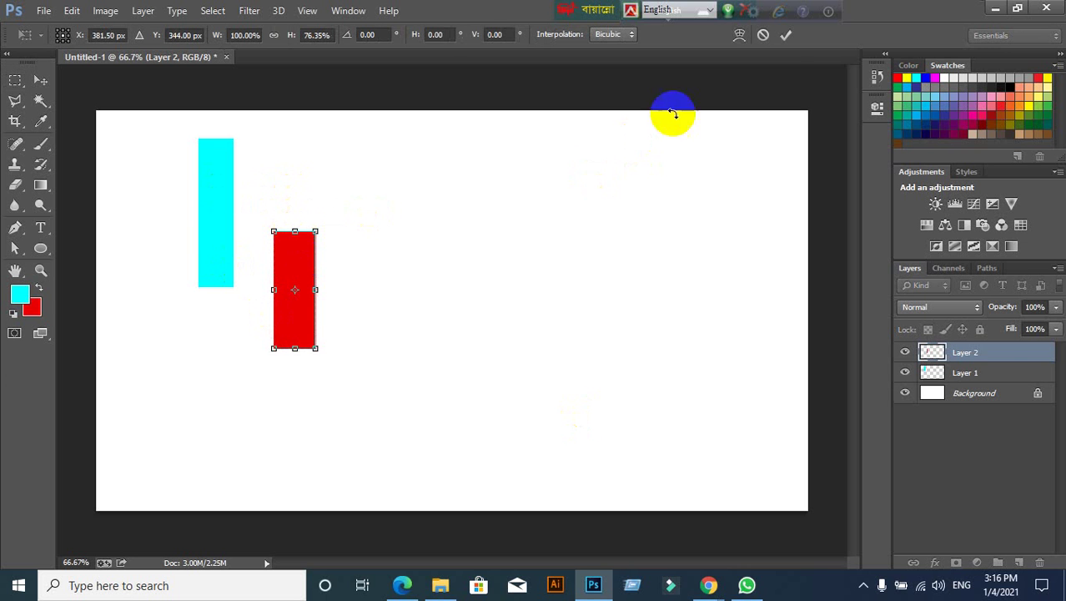
{"action": "left_click", "coordinate": [786, 35]}
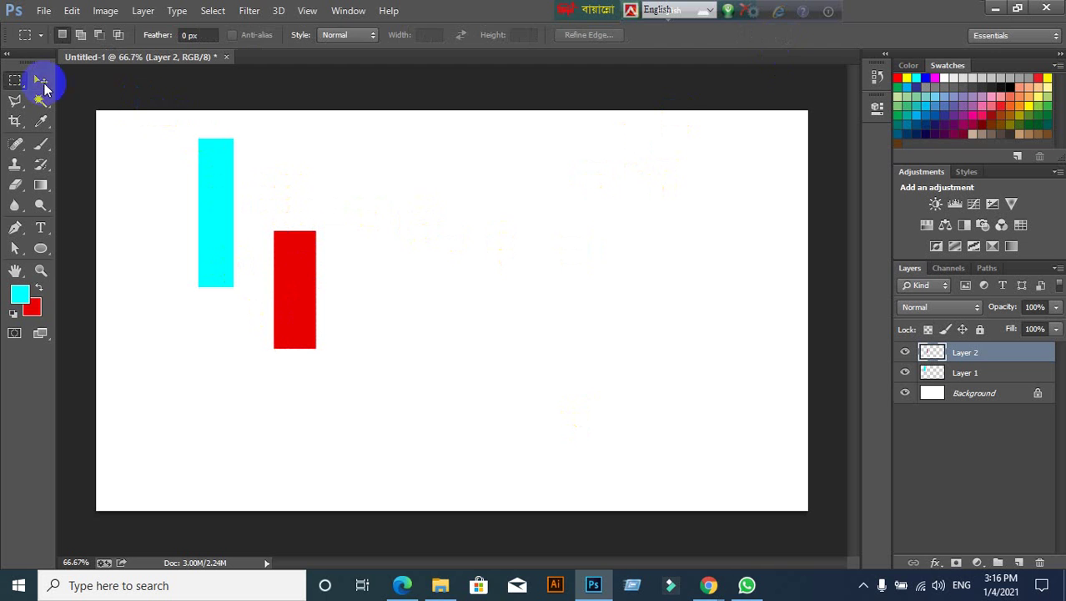
{"action": "left_click", "coordinate": [40, 79]}
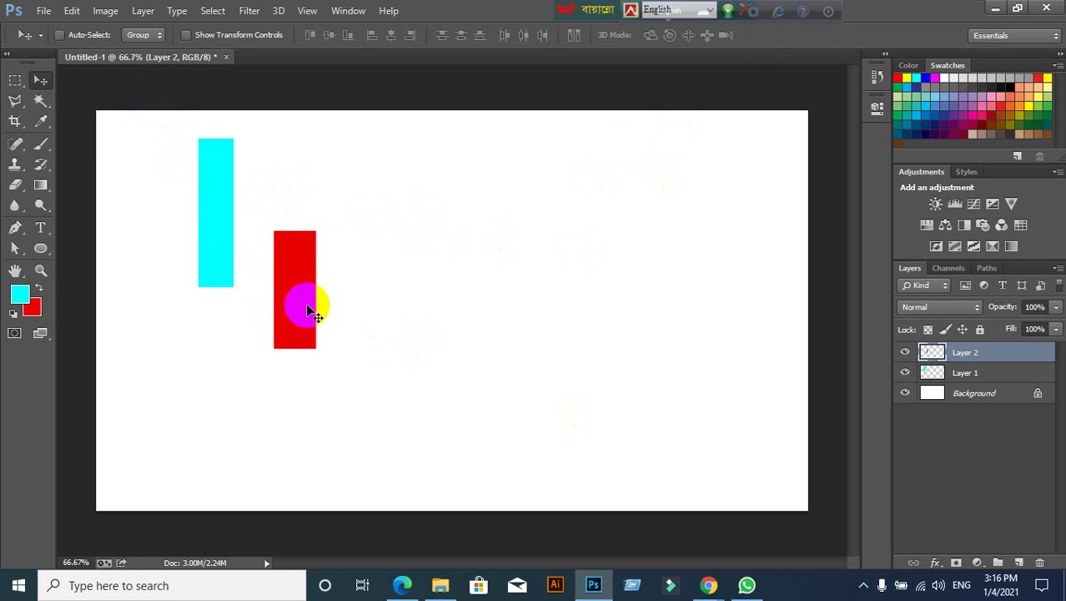
{"action": "left_click_drag", "start_coordinate": [308, 311], "coordinate": [298, 285]}
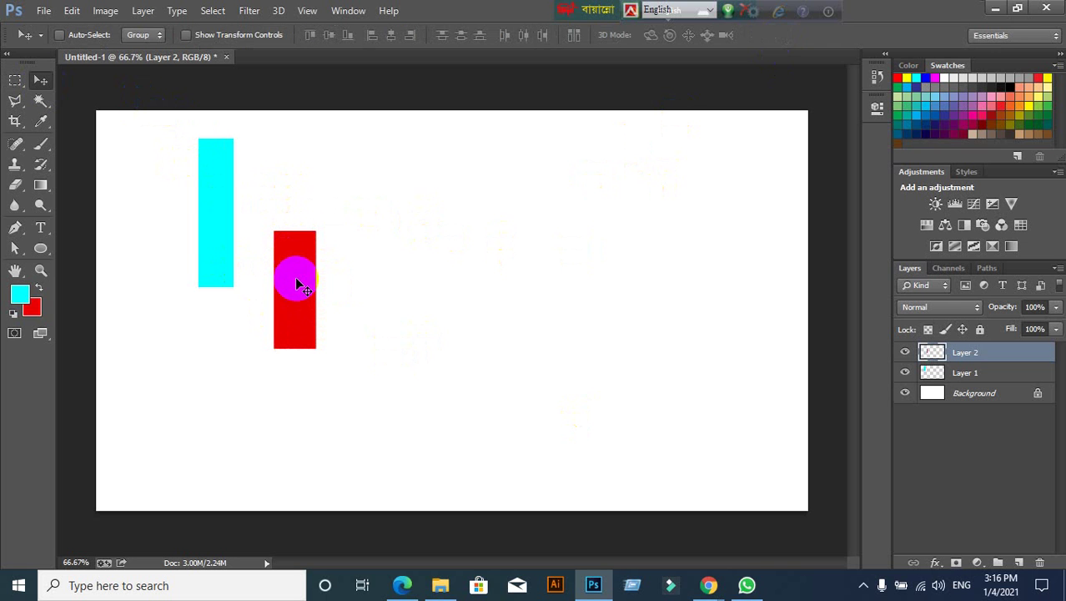
{"action": "mouse_move", "coordinate": [296, 285]}
{"action": "left_mouse_down"}
{"action": "mouse_move", "coordinate": [365, 248]}
{"action": "mouse_move", "coordinate": [388, 211]}
{"action": "left_mouse_up"}
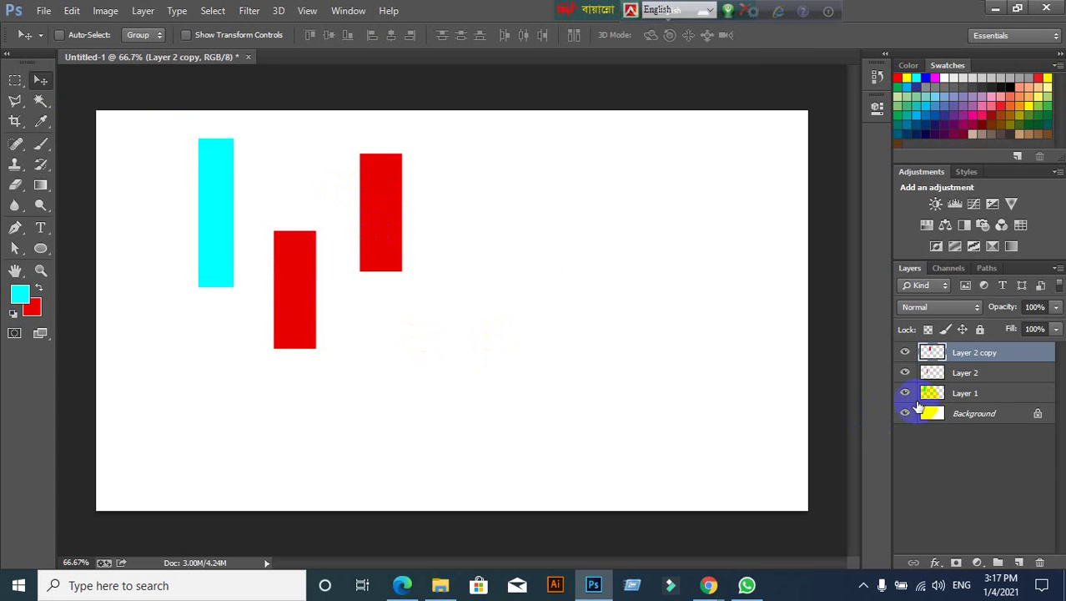
Copy the upper red rectangle onto new Layer 3 and move it further right
{"action": "left_click", "coordinate": [933, 354], "text": "ctrl"}
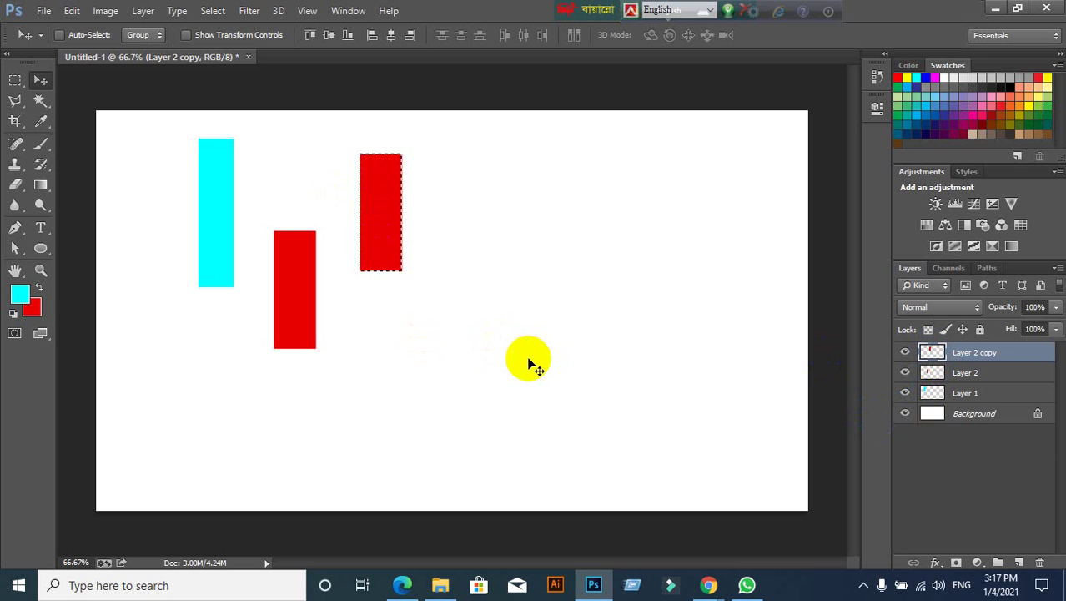
{"action": "key", "text": "ctrl+j"}
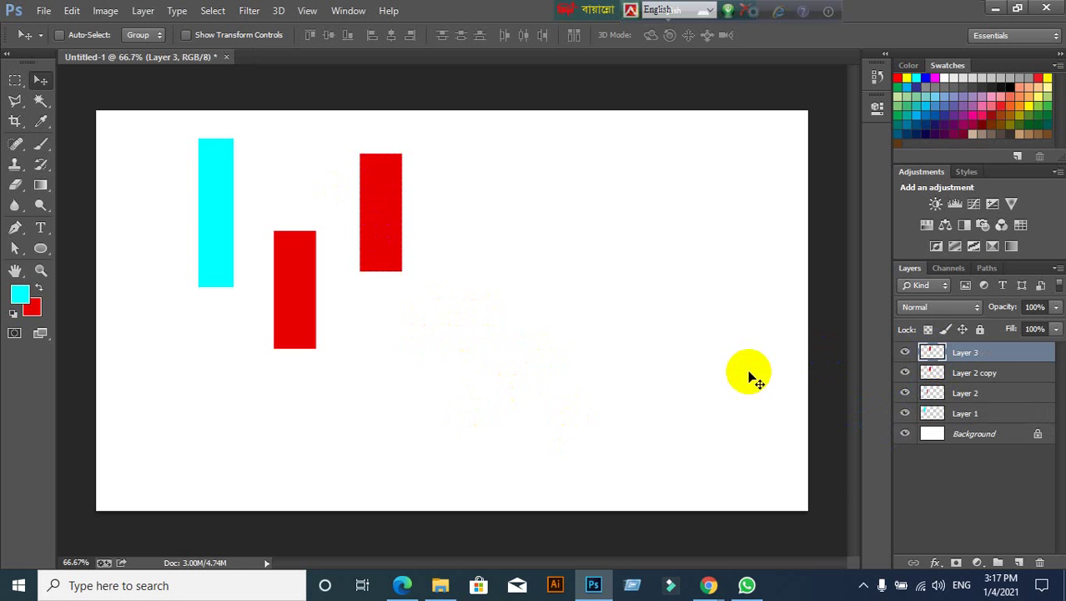
{"action": "left_click", "coordinate": [381, 191]}
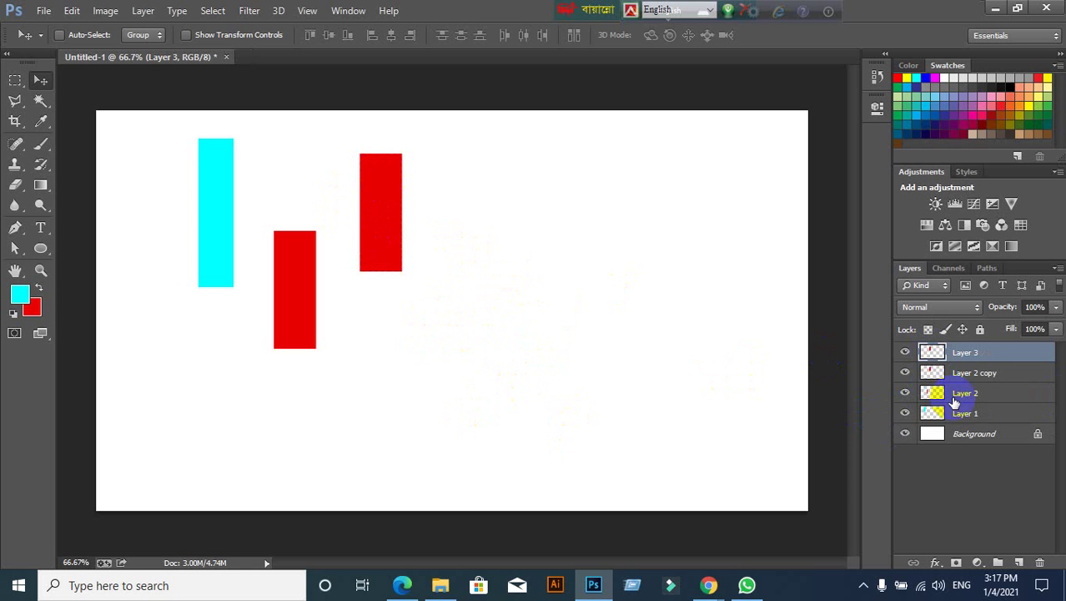
{"action": "left_click_drag", "start_coordinate": [390, 216], "coordinate": [500, 215]}
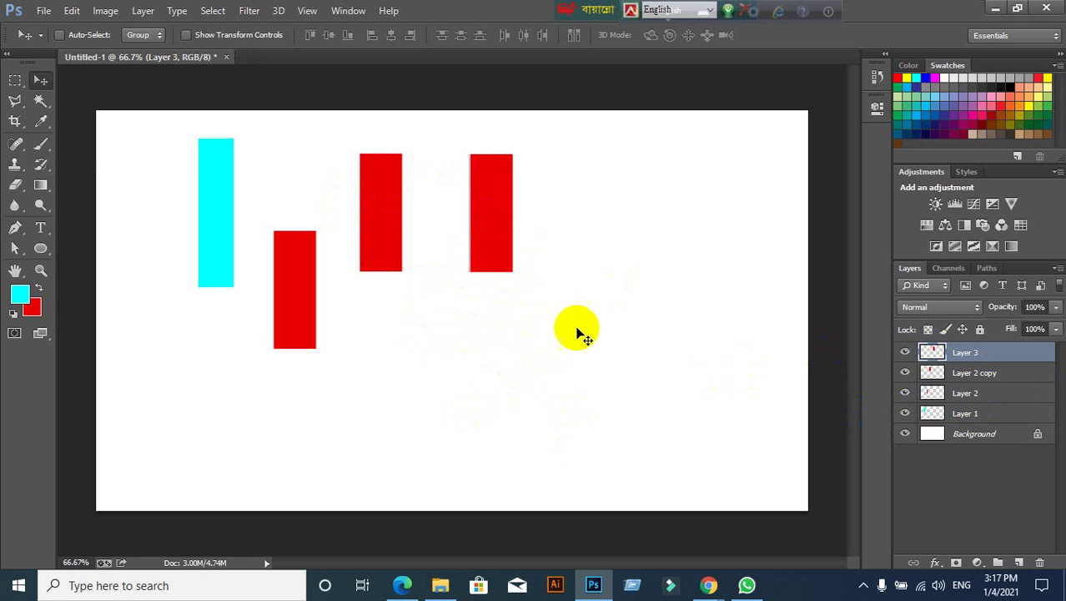
Shorten the right rectangle, shrink the middle one to a third, then select all shape layers
{"action": "key", "text": "ctrl+t"}
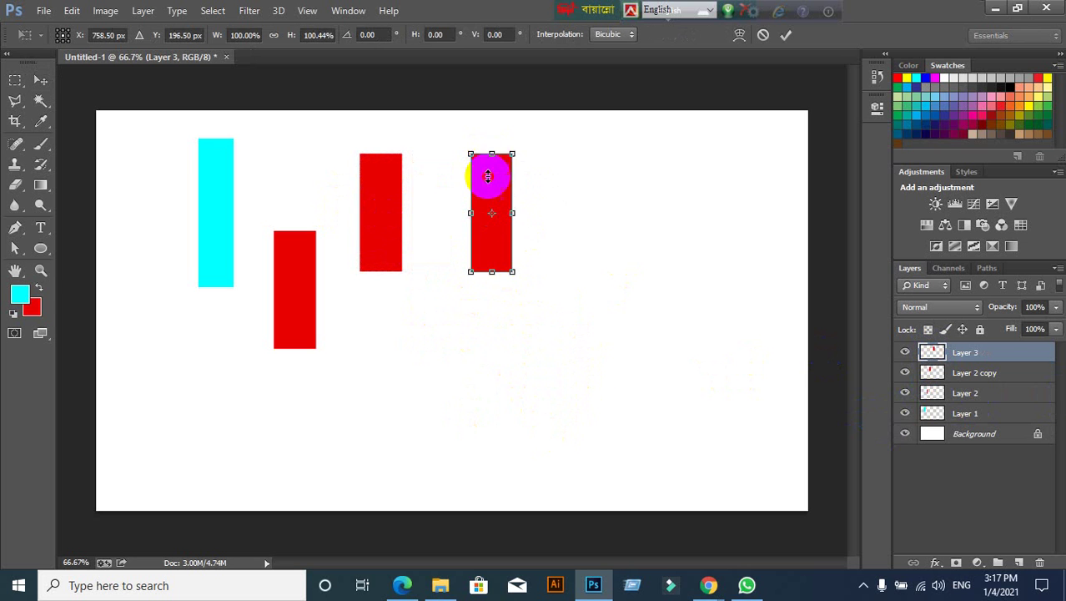
{"action": "left_click_drag", "start_coordinate": [485, 156], "coordinate": [491, 191]}
{"action": "left_click", "coordinate": [788, 35]}
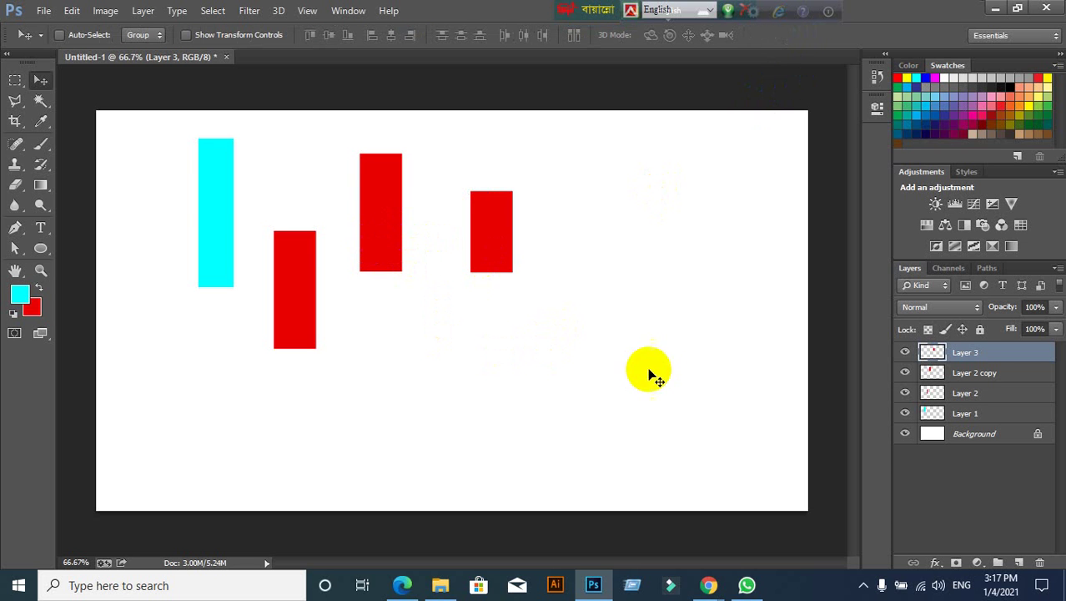
{"action": "left_click", "coordinate": [390, 239], "text": "ctrl"}
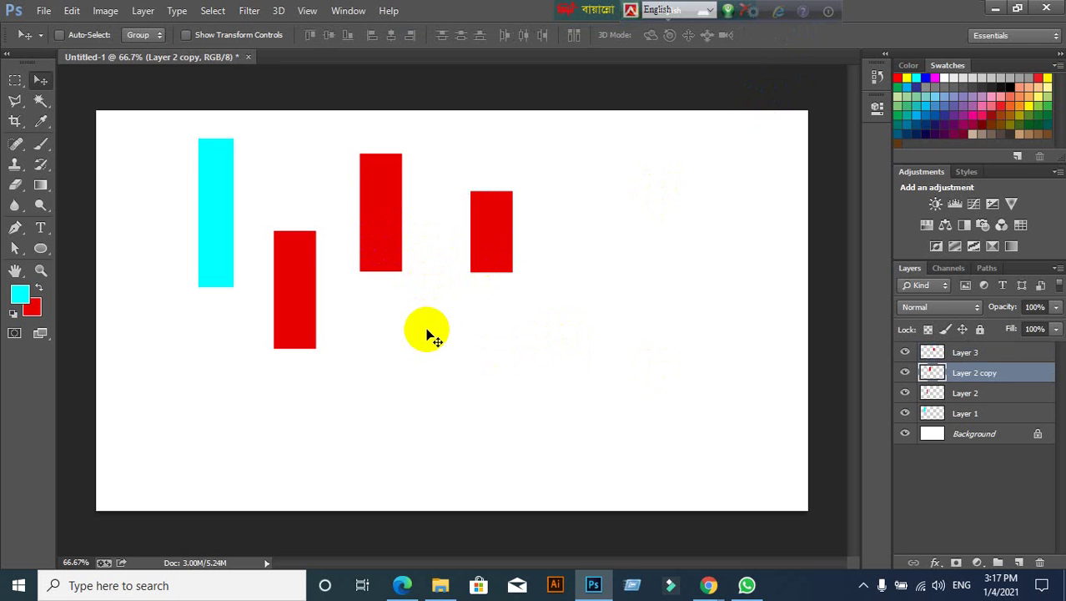
{"action": "key", "text": "ctrl+t"}
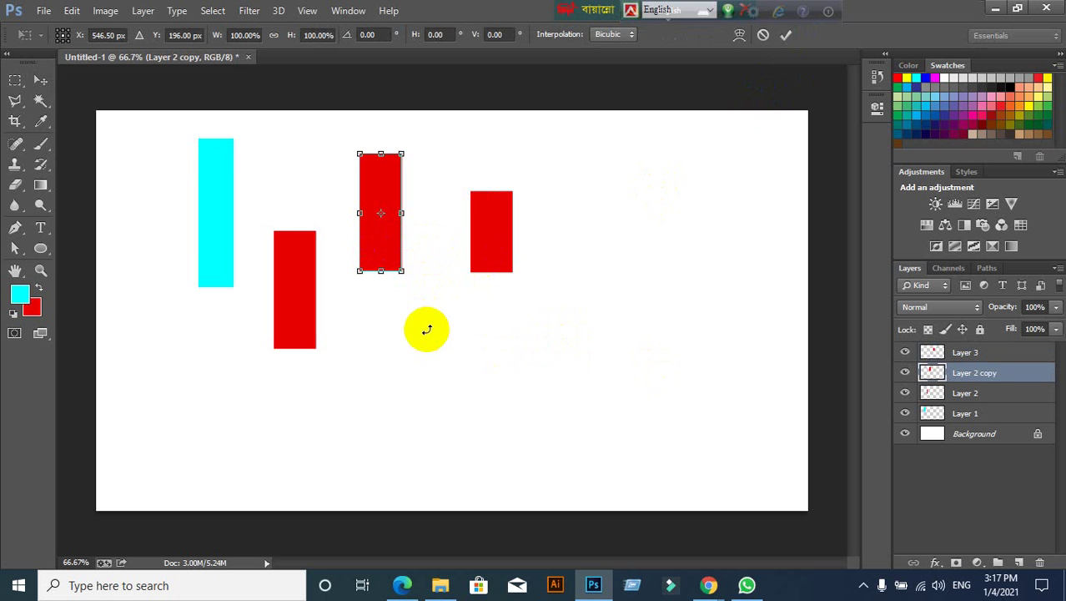
{"action": "left_click_drag", "start_coordinate": [381, 154], "coordinate": [383, 233]}
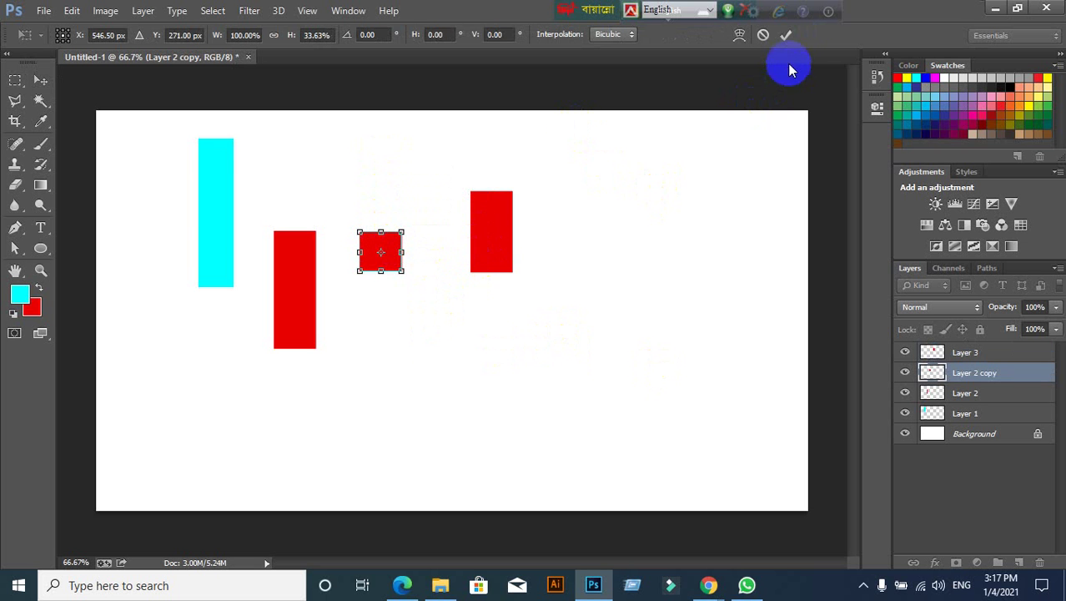
{"action": "left_click", "coordinate": [785, 35]}
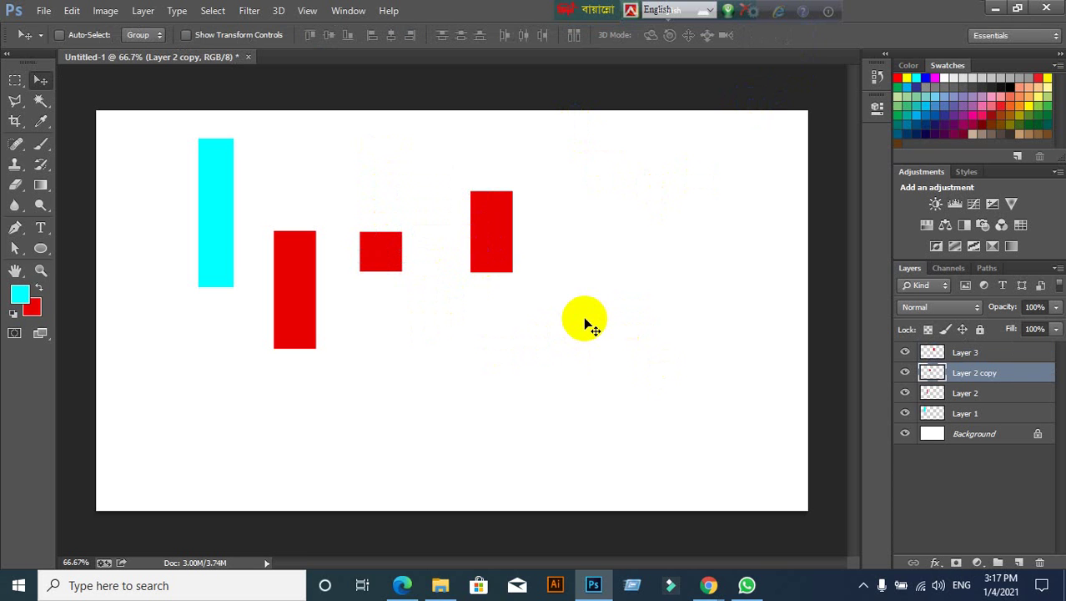
{"action": "left_click", "coordinate": [378, 262]}
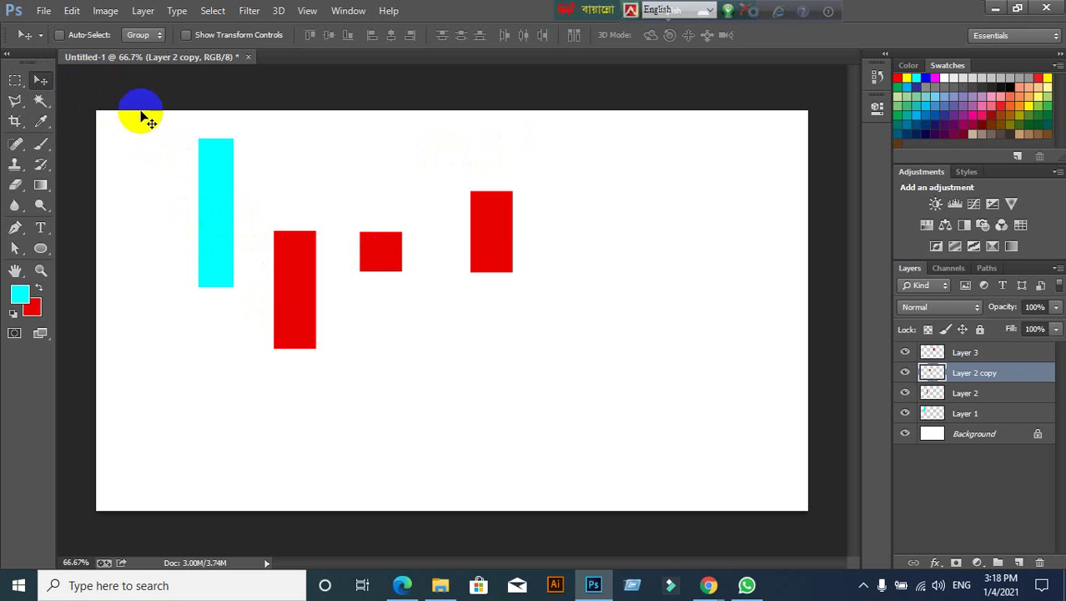
{"action": "left_click_drag", "start_coordinate": [152, 127], "coordinate": [613, 412]}
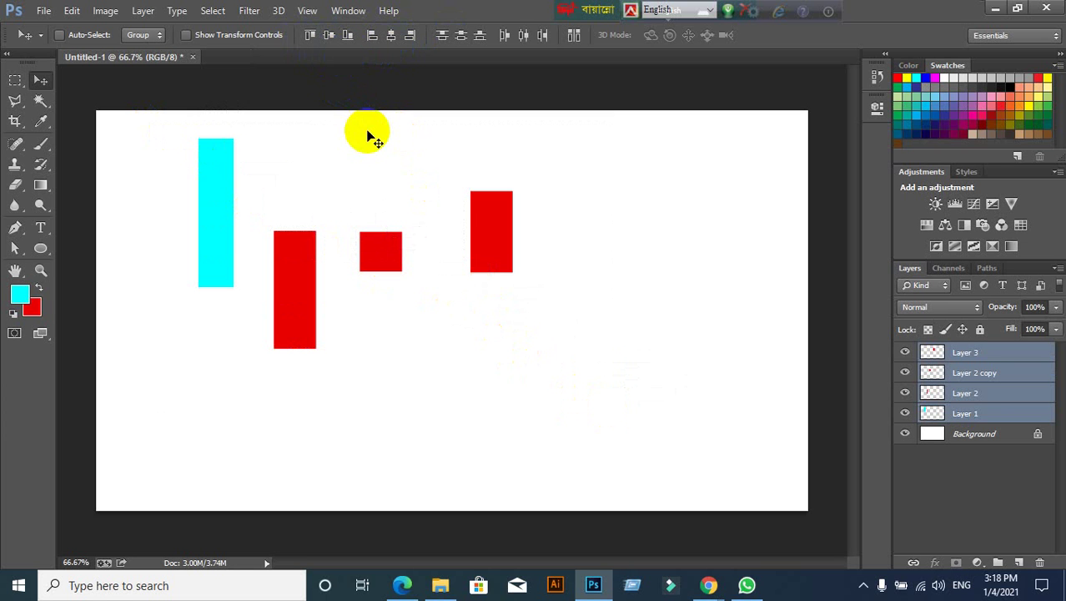
Deselect, then reselect all four rectangle layers by dragging across the canvas
{"action": "left_click", "coordinate": [485, 245]}
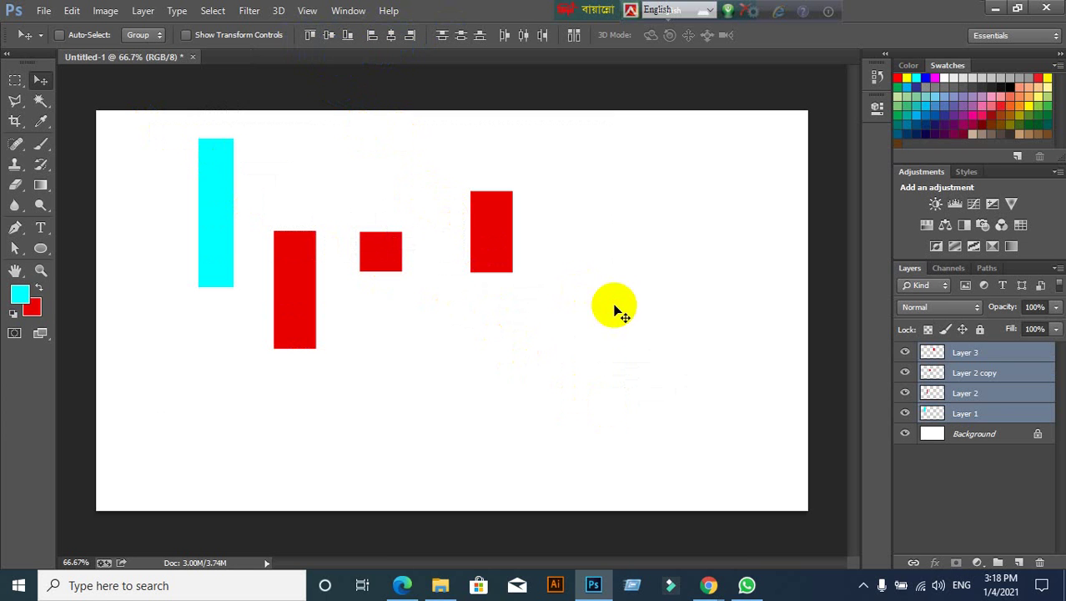
{"action": "left_click", "coordinate": [273, 240]}
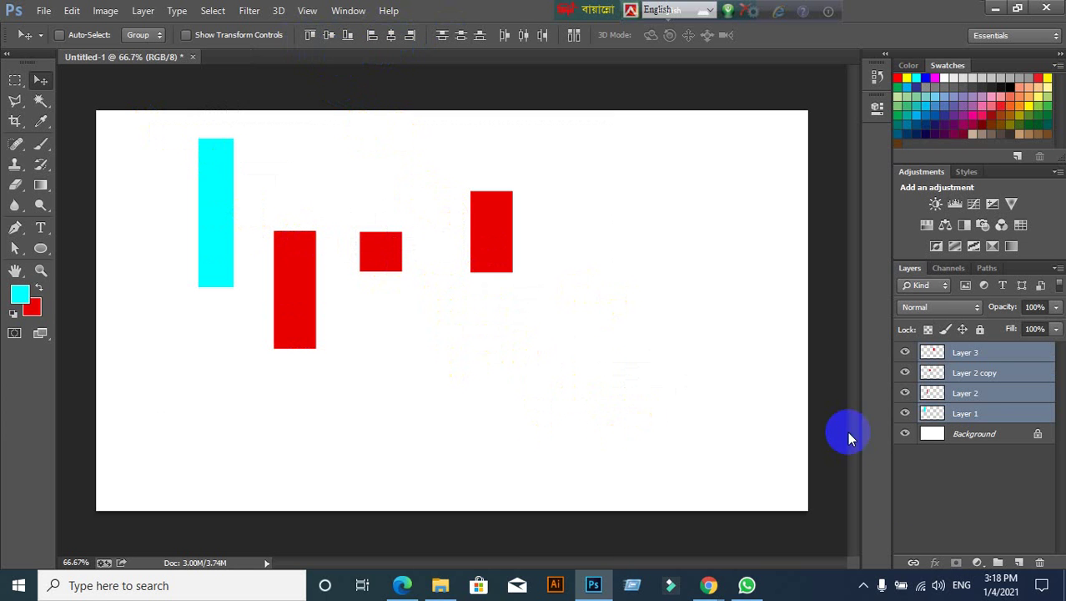
{"action": "left_click", "coordinate": [961, 481]}
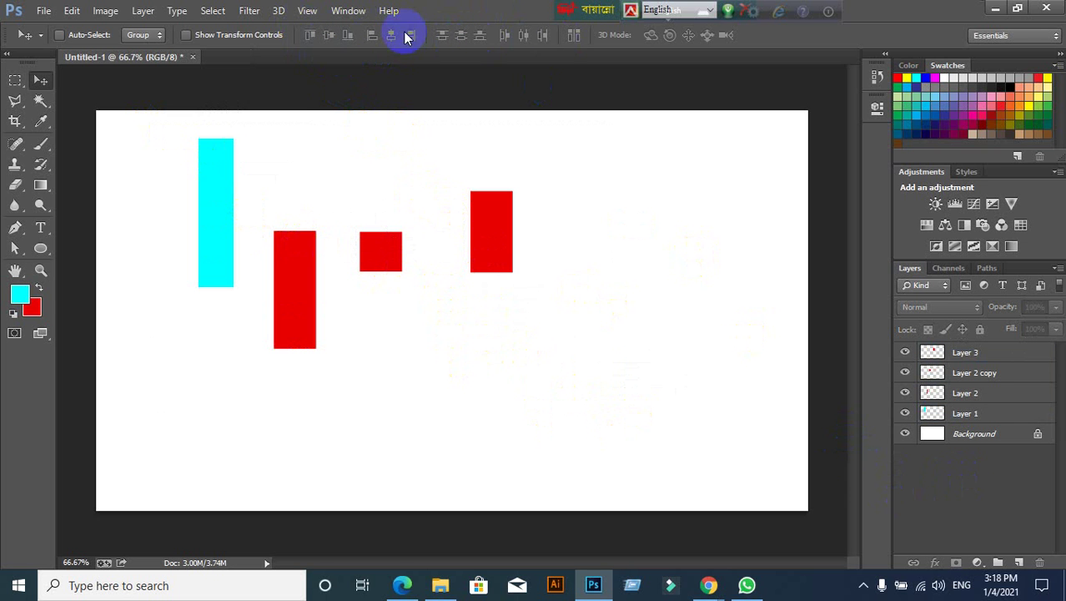
{"action": "left_click", "coordinate": [130, 134]}
{"action": "left_click_drag", "start_coordinate": [129, 134], "coordinate": [593, 426]}
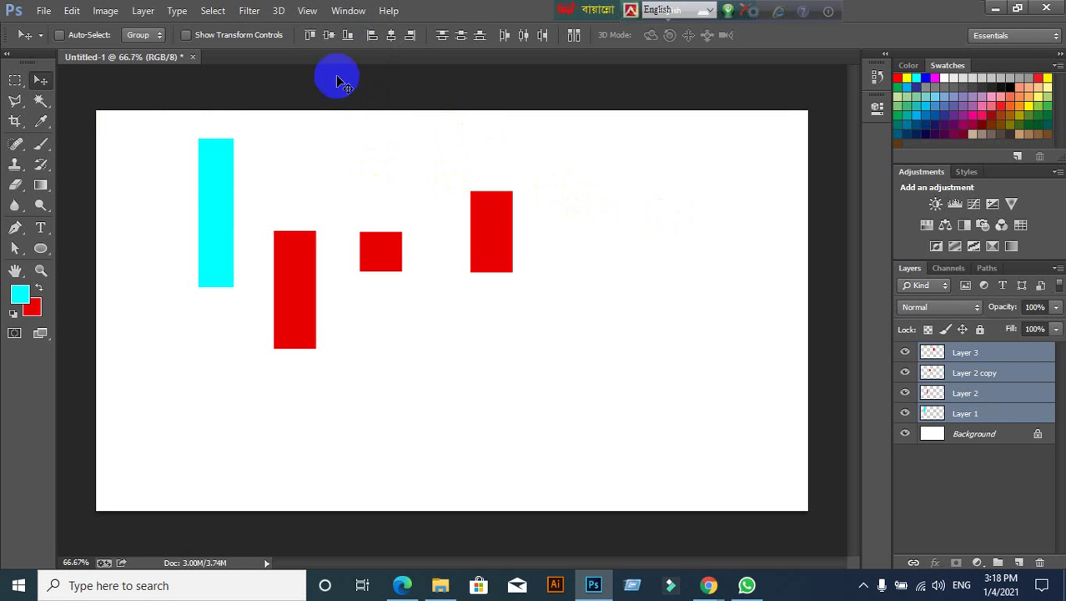
Try Align top, vertical centres and bottom edges, finishing with Align top edges
{"action": "left_click", "coordinate": [314, 31]}
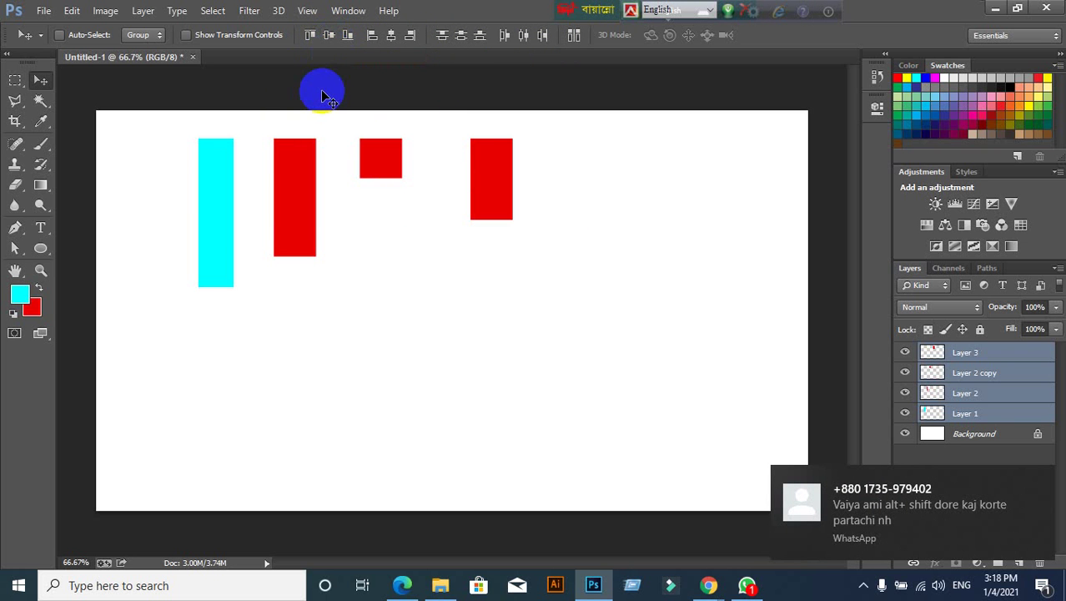
{"action": "left_click", "coordinate": [328, 35]}
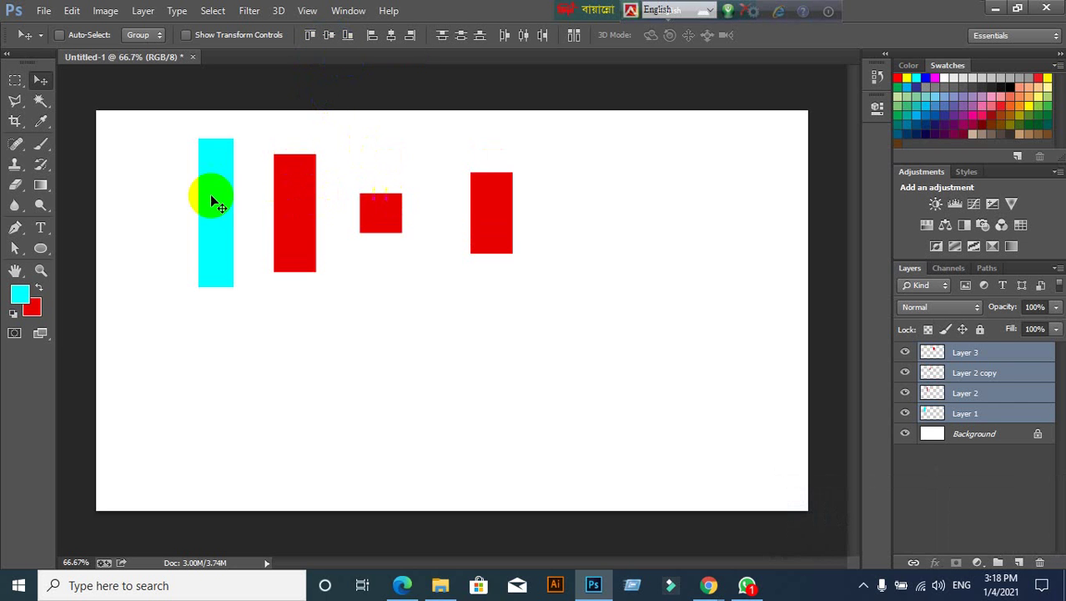
{"action": "left_click", "coordinate": [349, 36]}
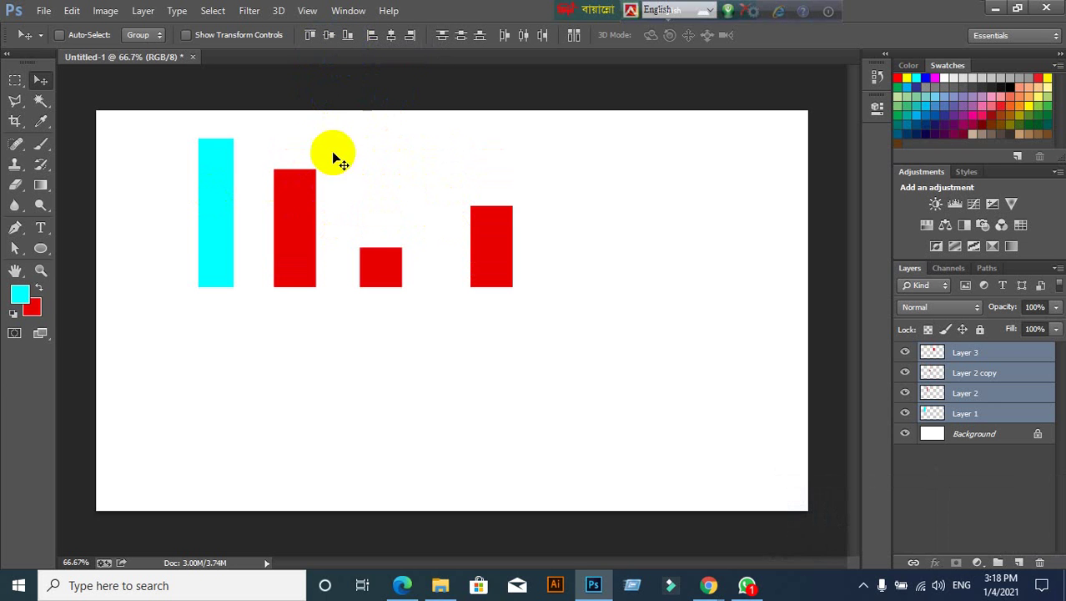
{"action": "left_click", "coordinate": [329, 36]}
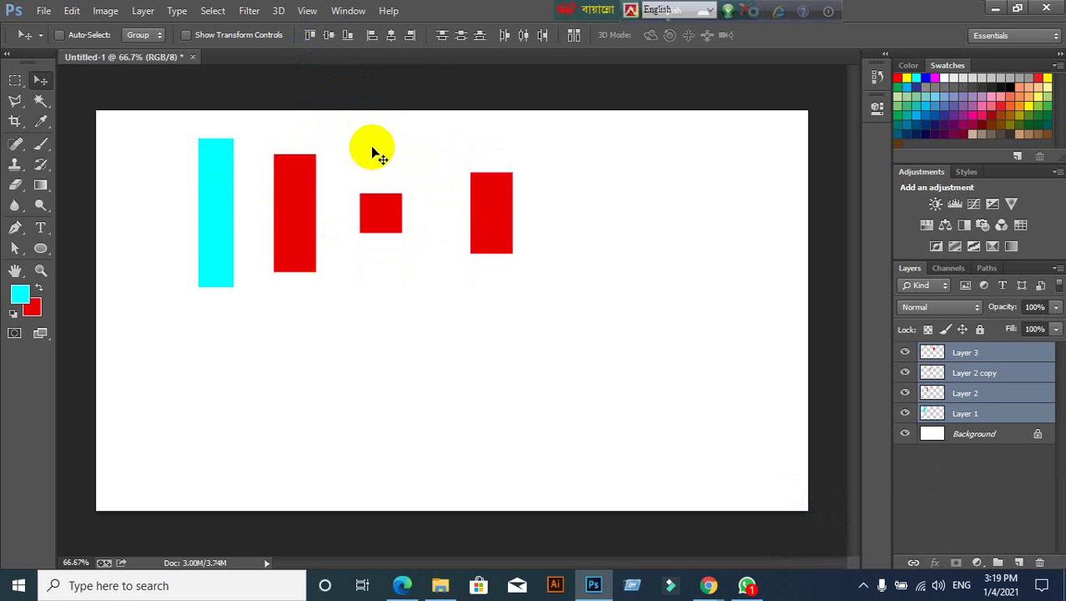
{"action": "left_click", "coordinate": [310, 35]}
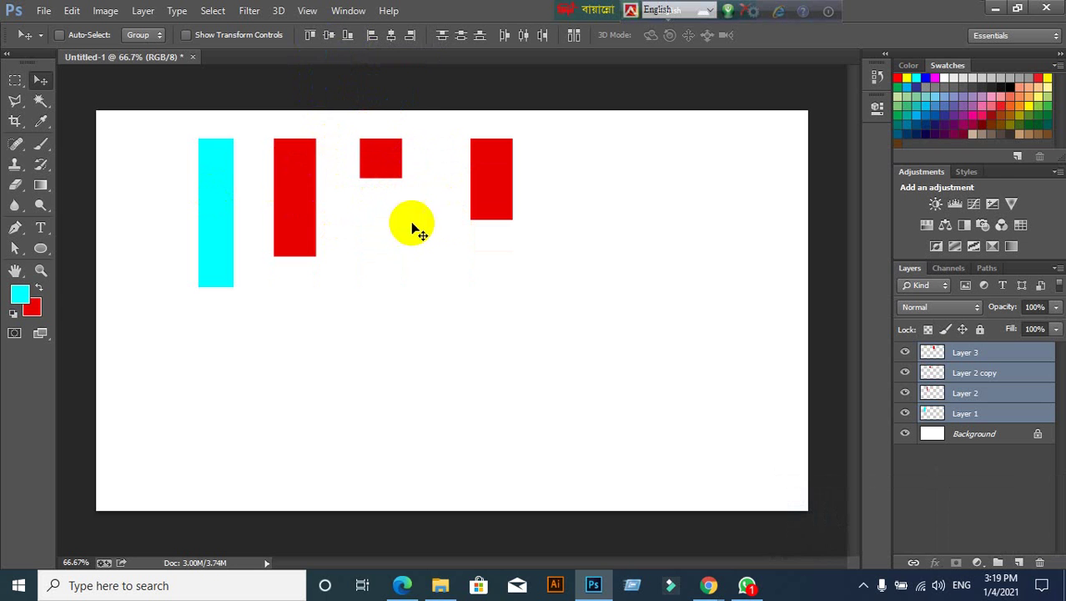
{"action": "left_click", "coordinate": [975, 382]}
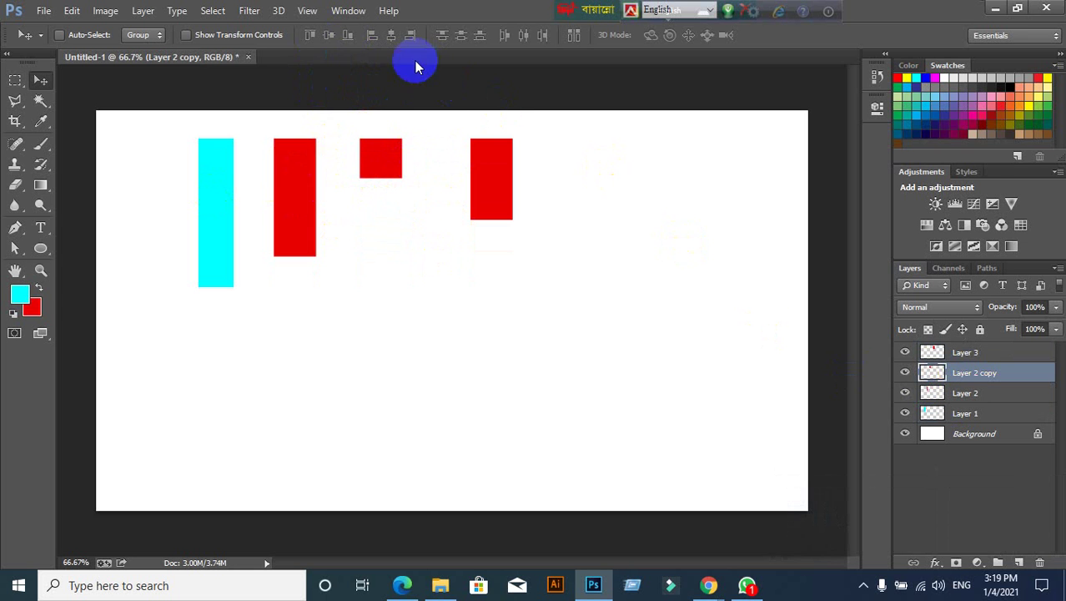
{"action": "left_click", "coordinate": [487, 201]}
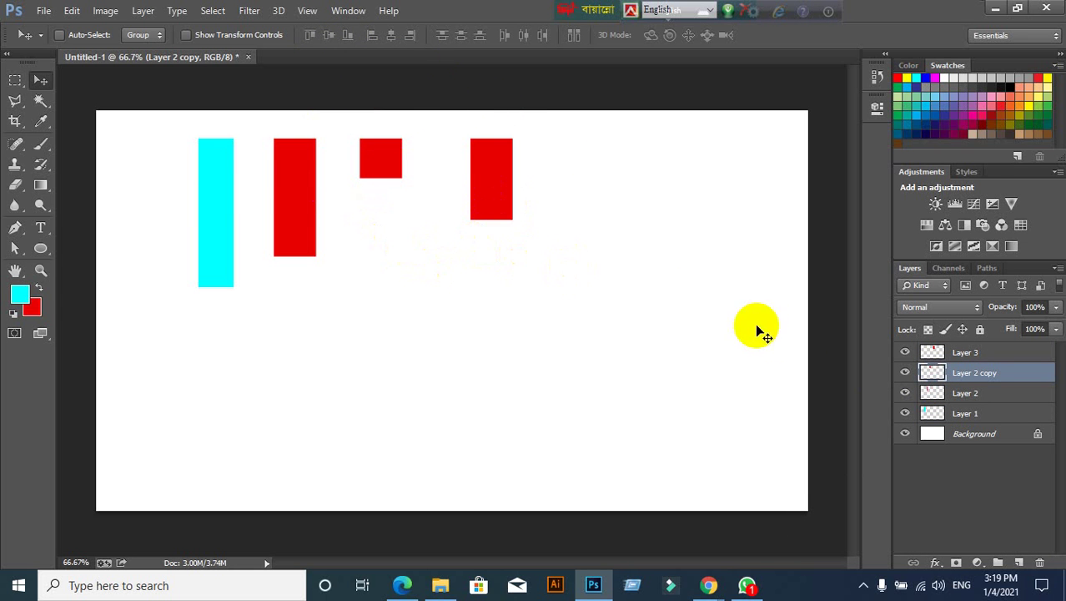
Delete the four rectangle layers and switch to the Elliptical Marquee tool from the flyout
{"action": "left_click_drag", "start_coordinate": [156, 123], "coordinate": [570, 334]}
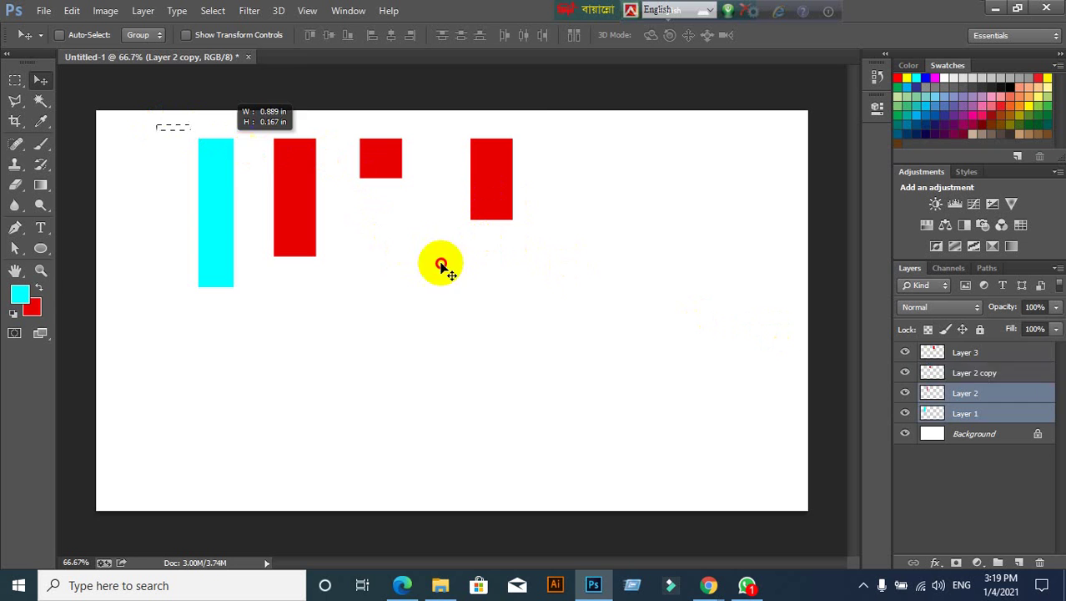
{"action": "key", "text": "Delete"}
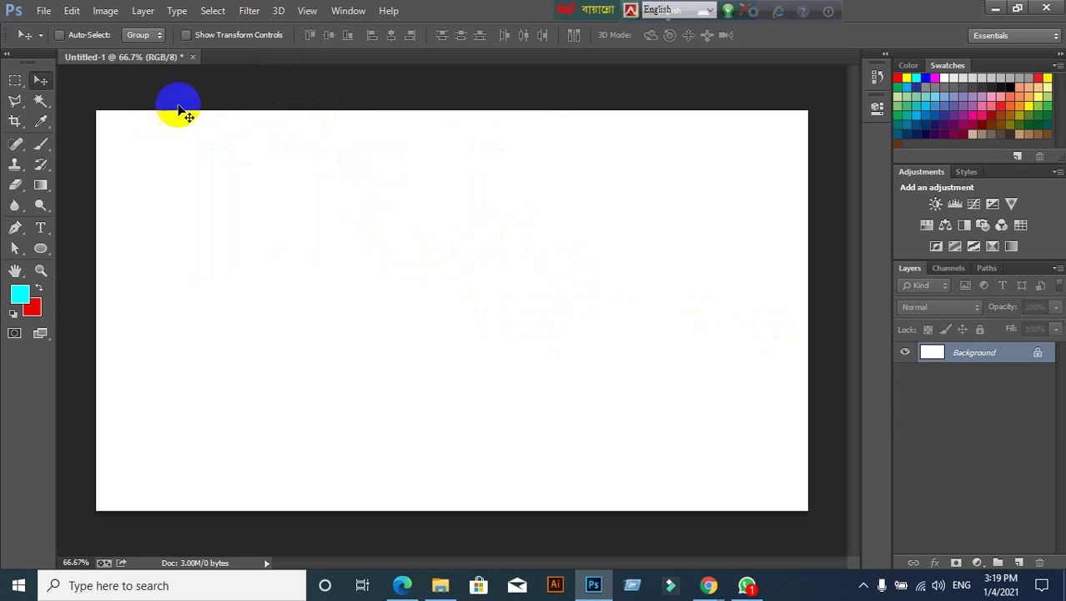
{"action": "left_click", "coordinate": [15, 79]}
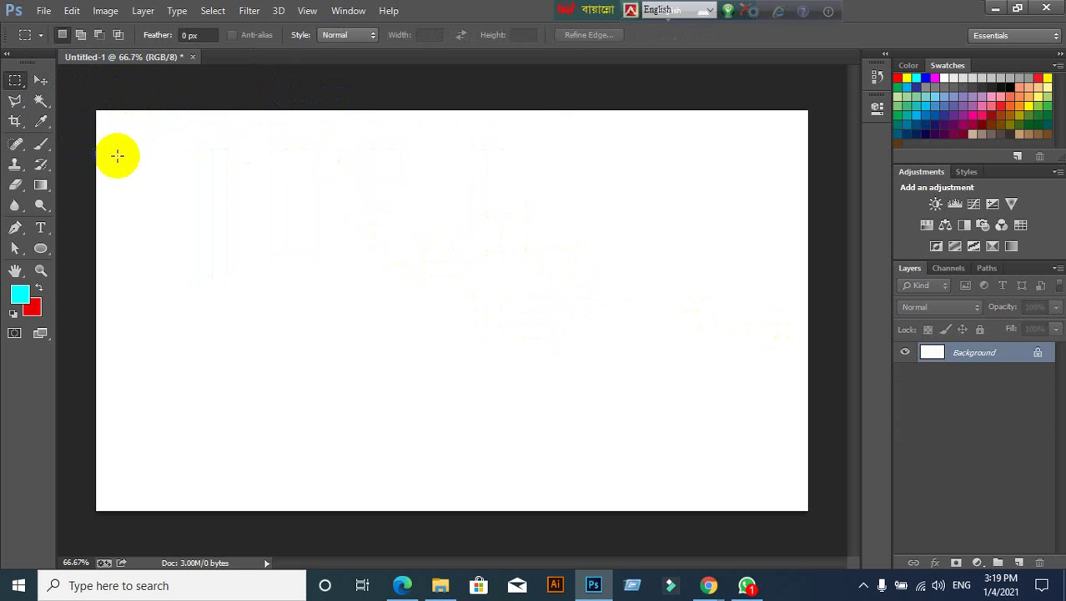
{"action": "left_click_drag", "start_coordinate": [198, 148], "coordinate": [236, 215]}
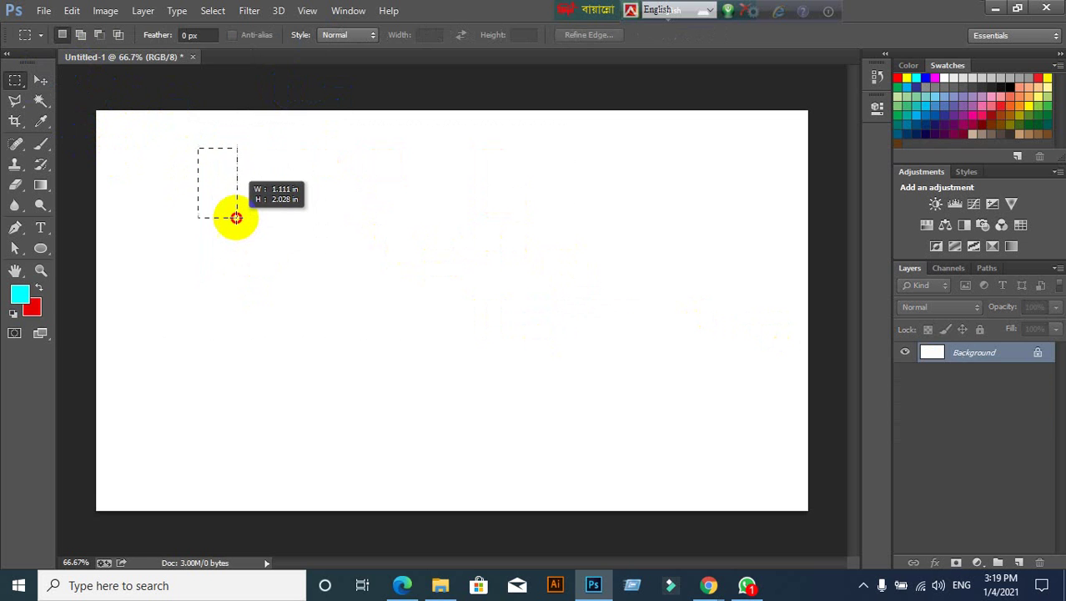
{"action": "left_click", "coordinate": [179, 214]}
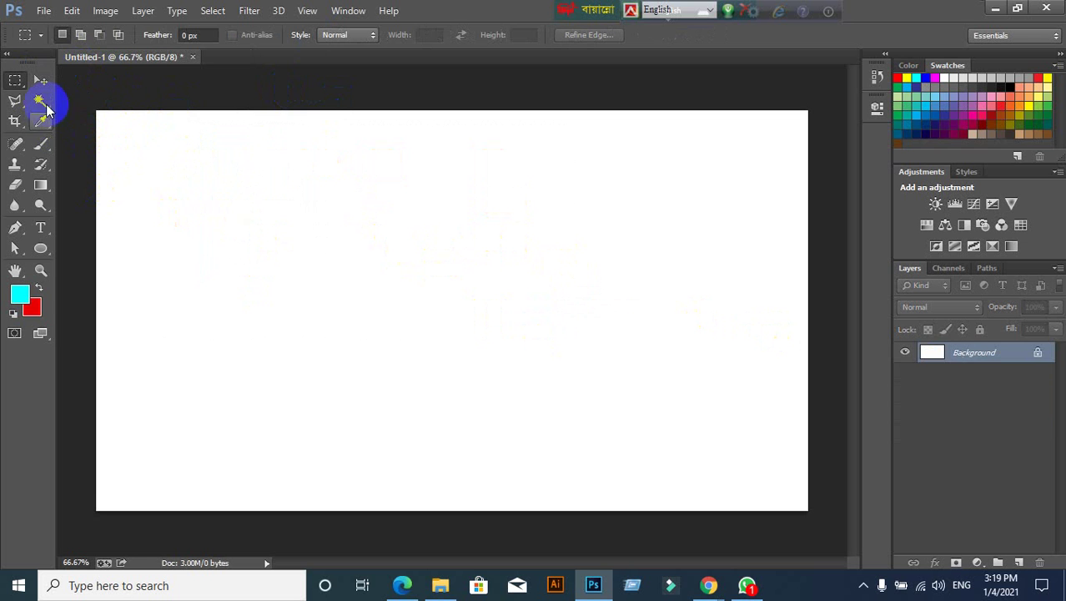
{"action": "right_click", "coordinate": [15, 79]}
{"action": "left_click", "coordinate": [67, 93]}
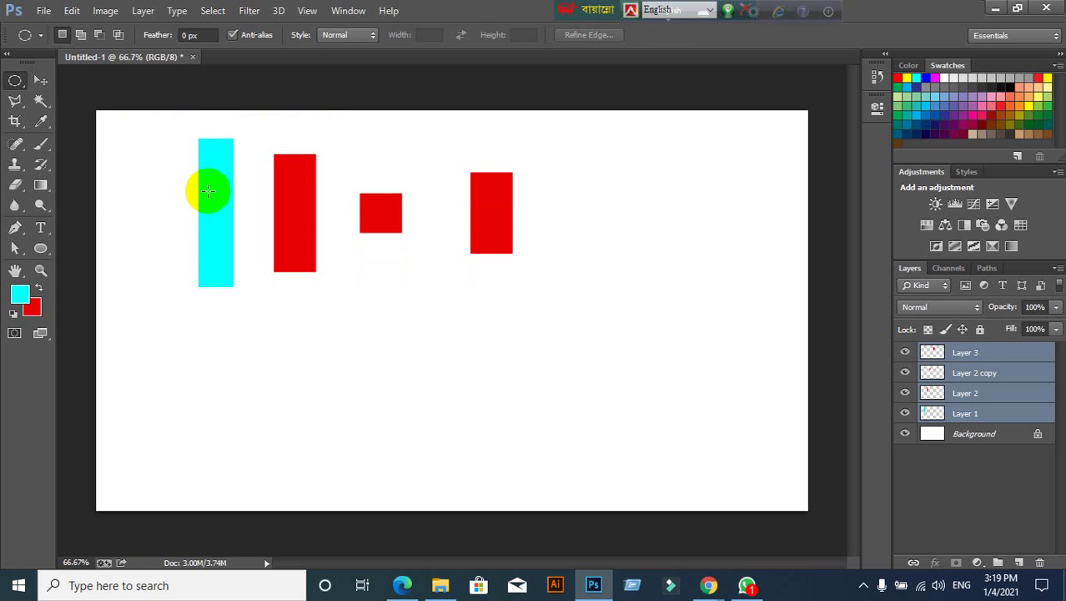
Select all rectangle layers and try Distribute left, centres and right edges, ending on horizontal centres
{"action": "left_click", "coordinate": [40, 79]}
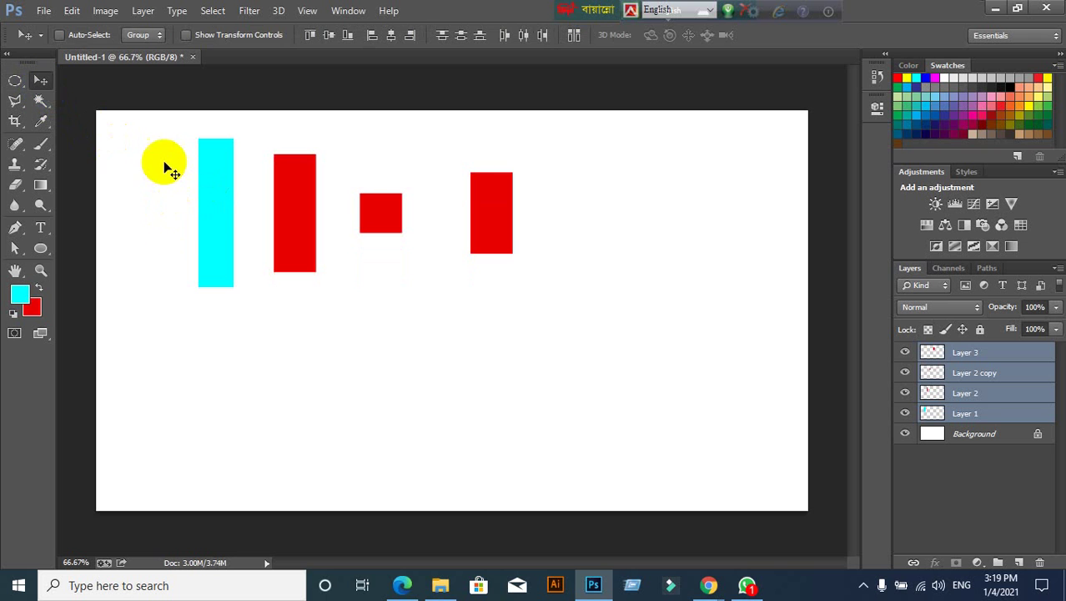
{"action": "left_click_drag", "start_coordinate": [153, 142], "coordinate": [564, 340]}
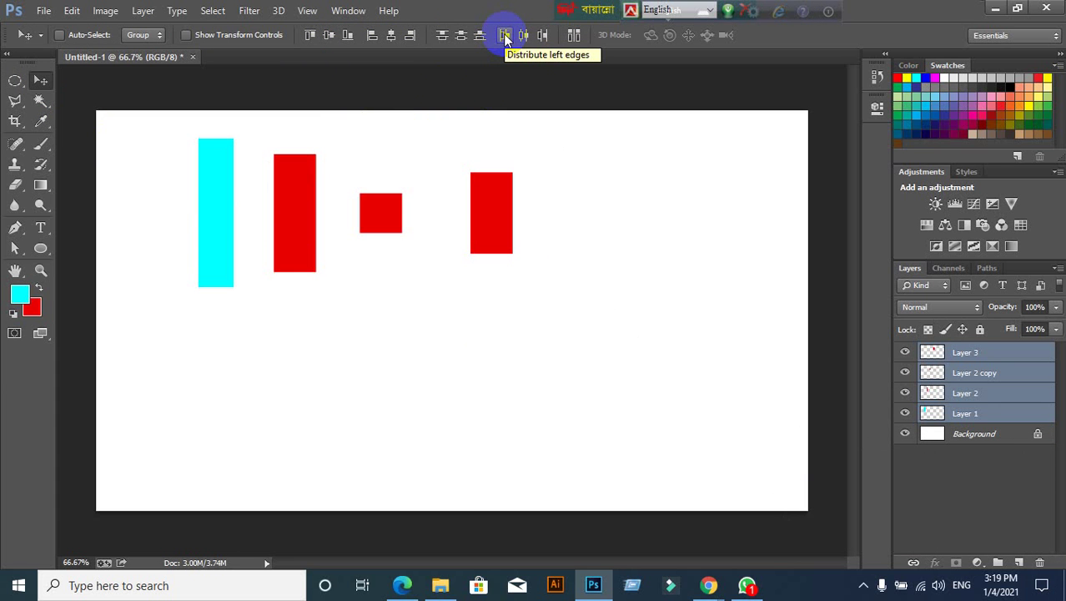
{"action": "left_click", "coordinate": [505, 37]}
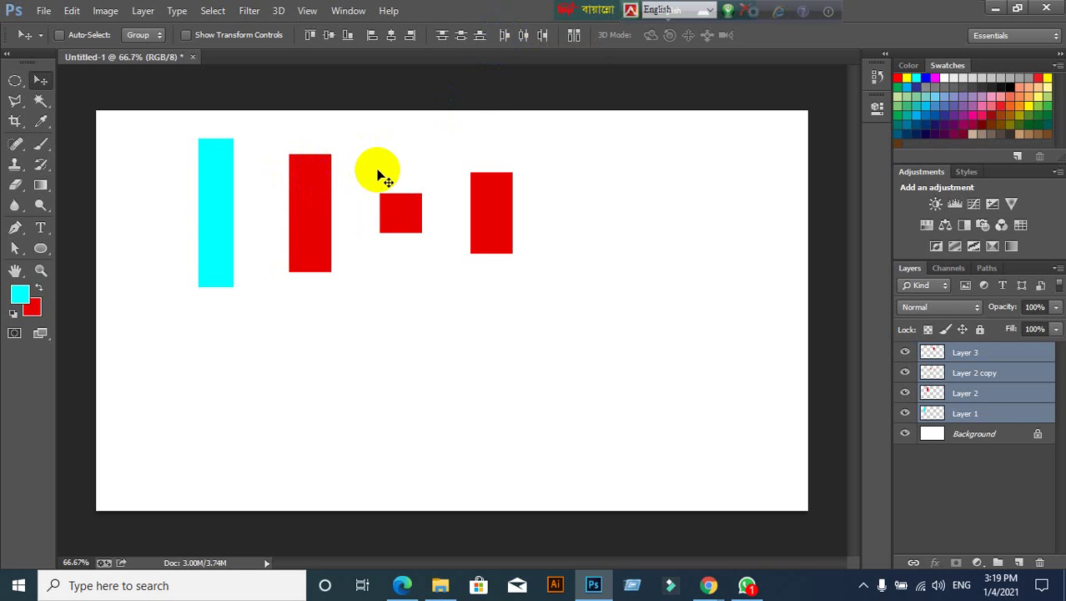
{"action": "left_click", "coordinate": [523, 37]}
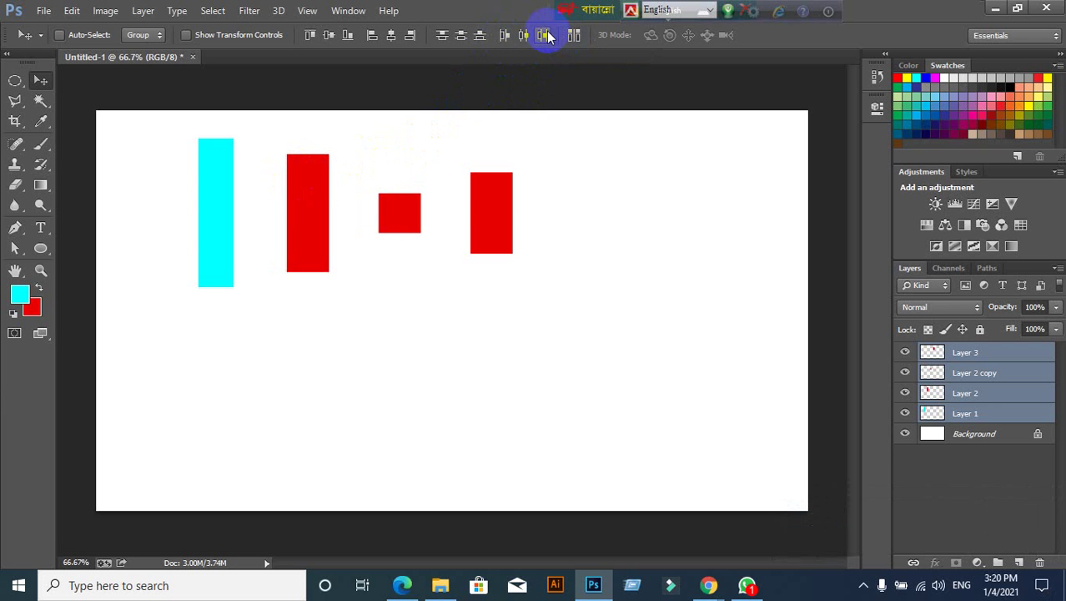
{"action": "left_click", "coordinate": [545, 35]}
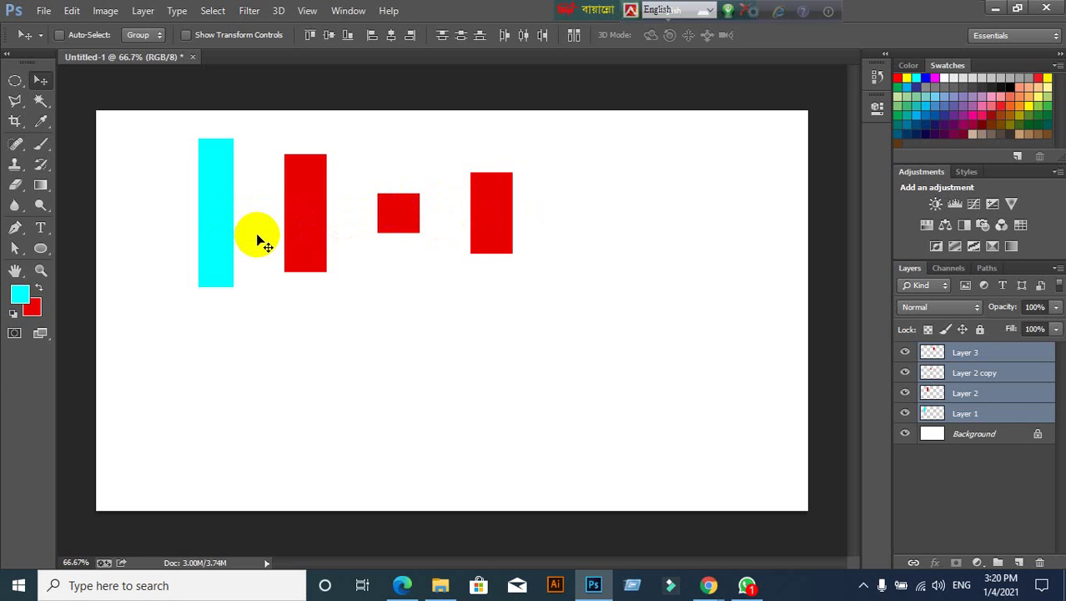
{"action": "left_click", "coordinate": [516, 119]}
{"action": "left_click", "coordinate": [500, 60]}
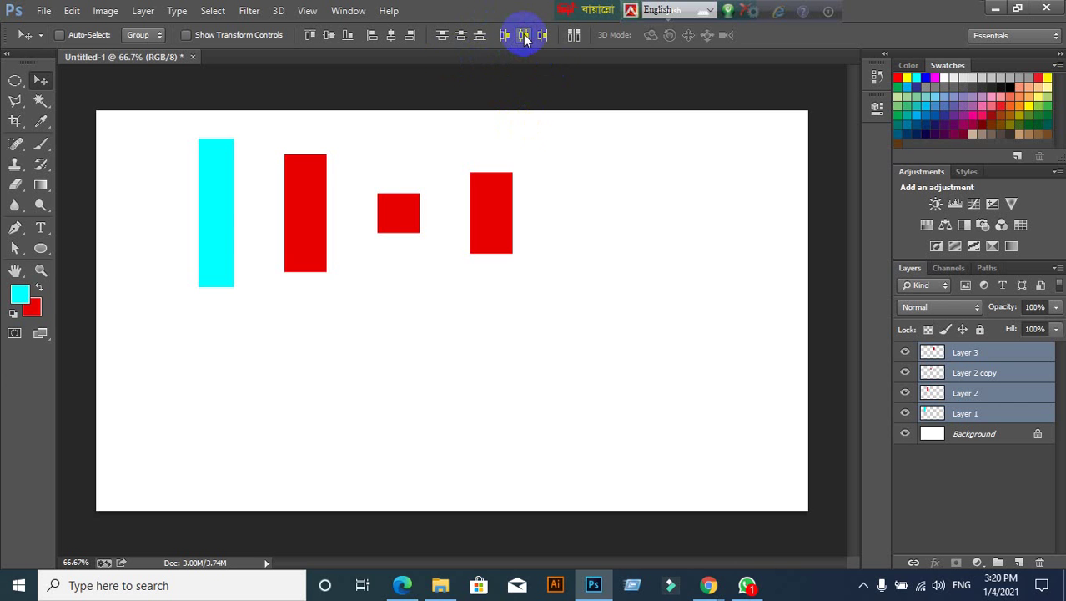
{"action": "left_click", "coordinate": [524, 36]}
Select all the rectangle layers and delete them
{"action": "left_click", "coordinate": [972, 373]}
{"action": "left_click", "coordinate": [968, 352]}
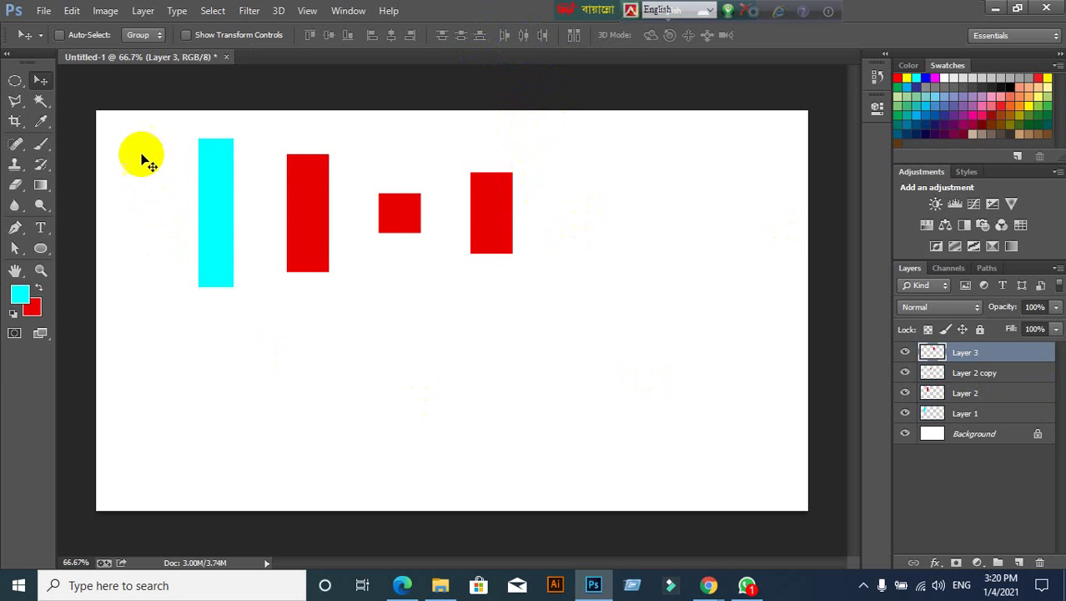
{"action": "left_click_drag", "start_coordinate": [142, 157], "coordinate": [433, 279]}
{"action": "key", "text": "Delete"}
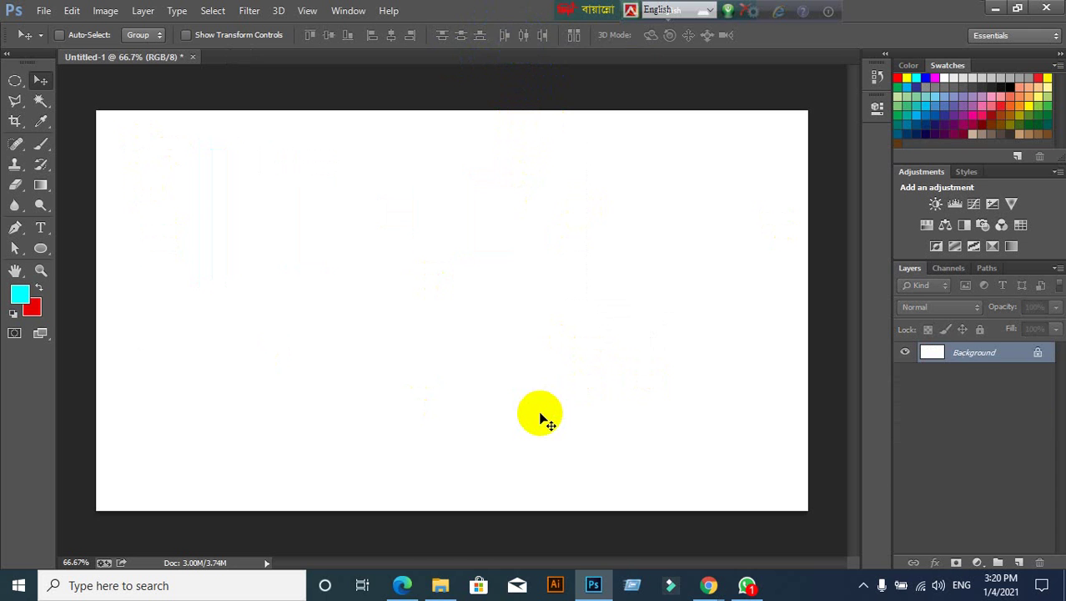
Fill a large elliptical selection at upper left with cyan on the Background
{"action": "left_click", "coordinate": [17, 81]}
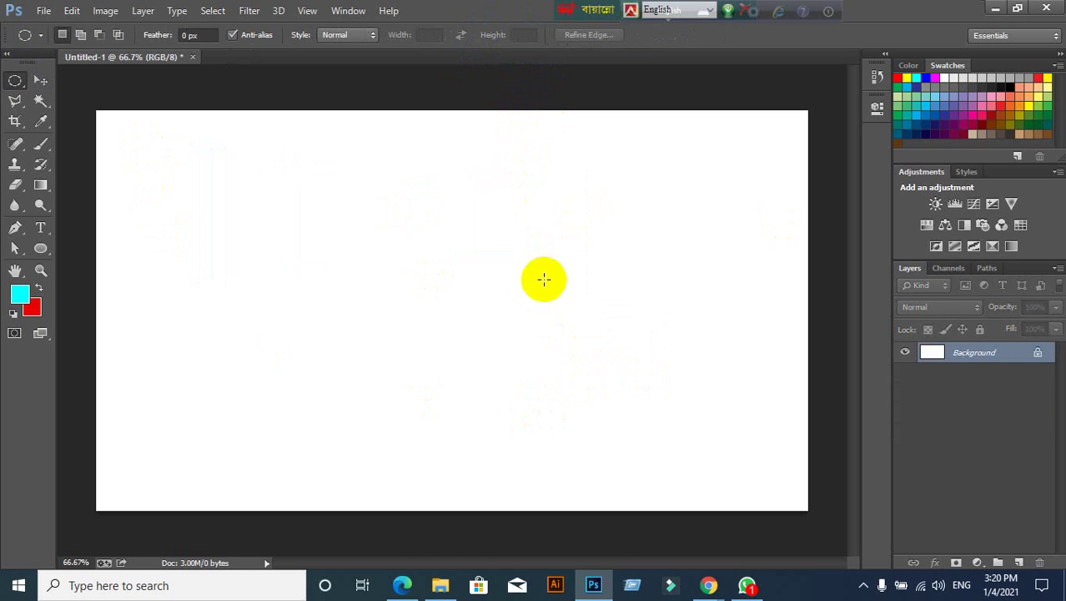
{"action": "left_click_drag", "start_coordinate": [160, 141], "coordinate": [355, 305]}
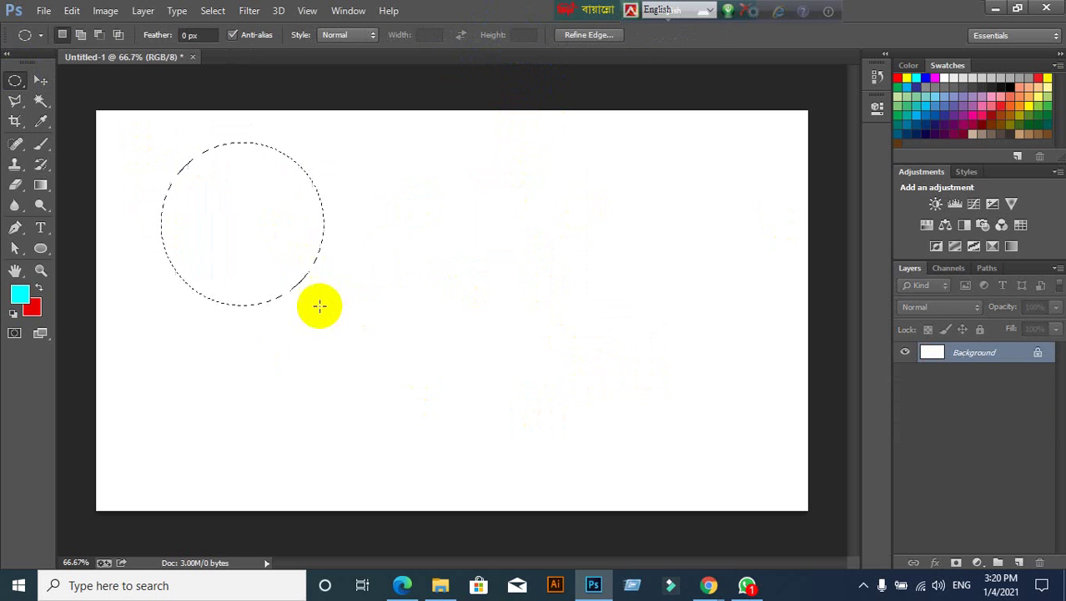
{"action": "key", "text": "alt+BackSpace"}
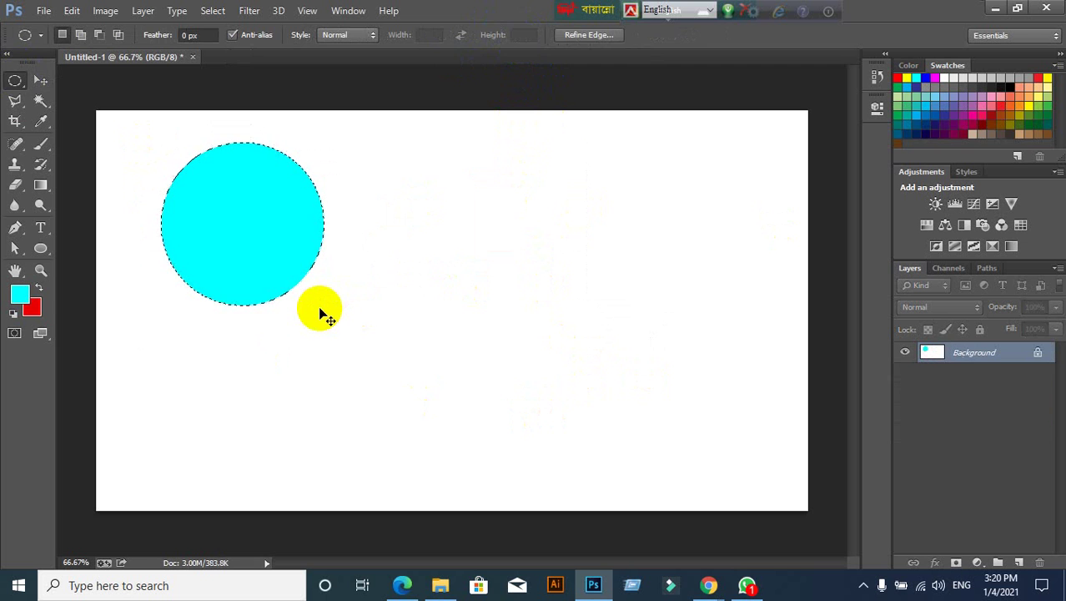
{"action": "key", "text": "ctrl+d"}
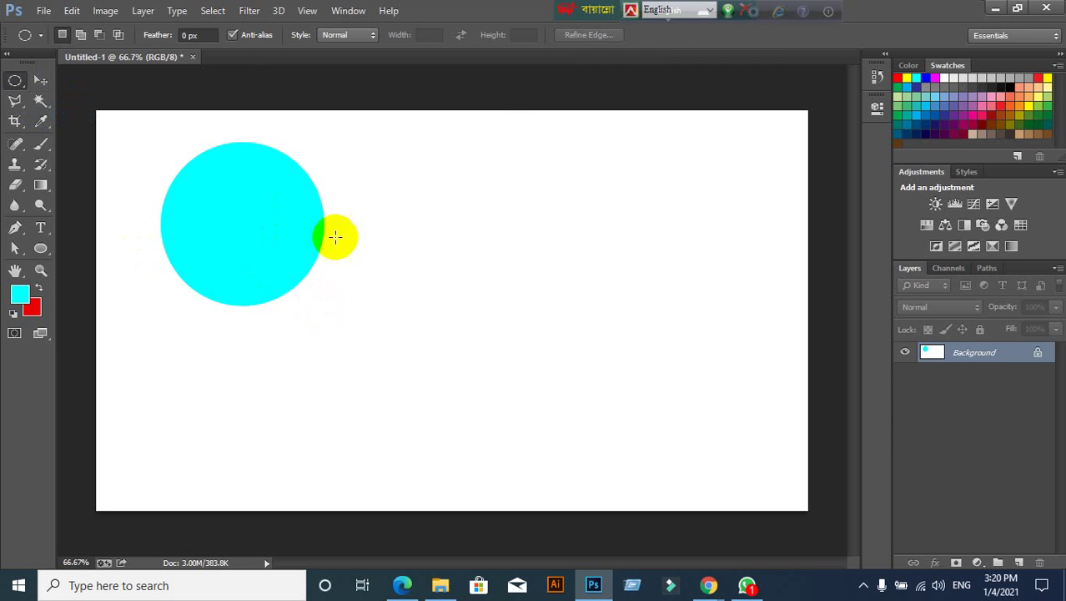
Reselect the cyan circle and delete its fill, leaving only the circular outline
{"action": "left_click_drag", "start_coordinate": [408, 196], "coordinate": [500, 284]}
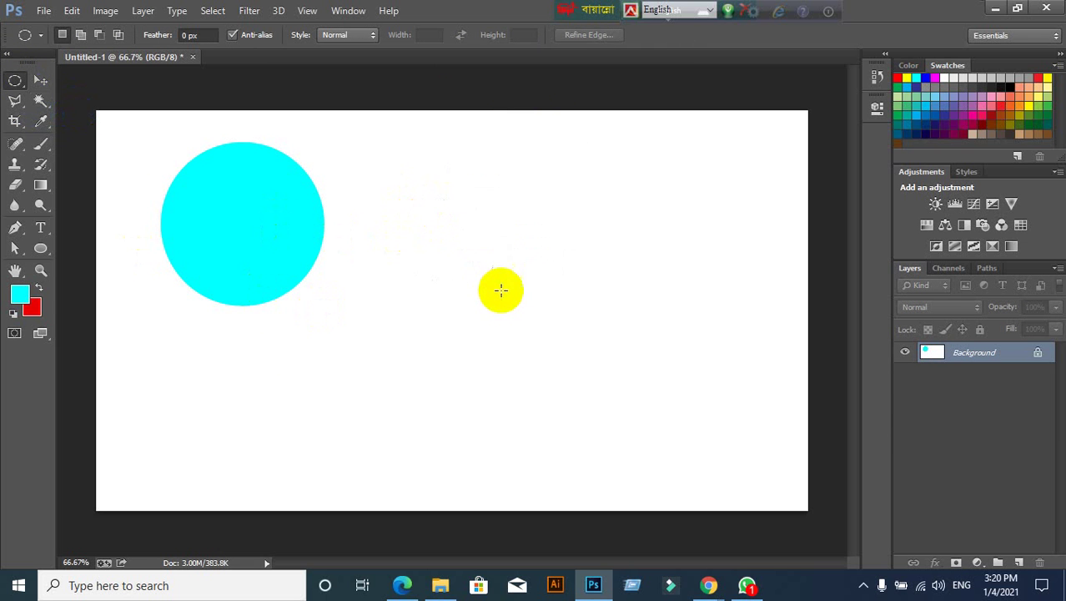
{"action": "left_click", "coordinate": [818, 394]}
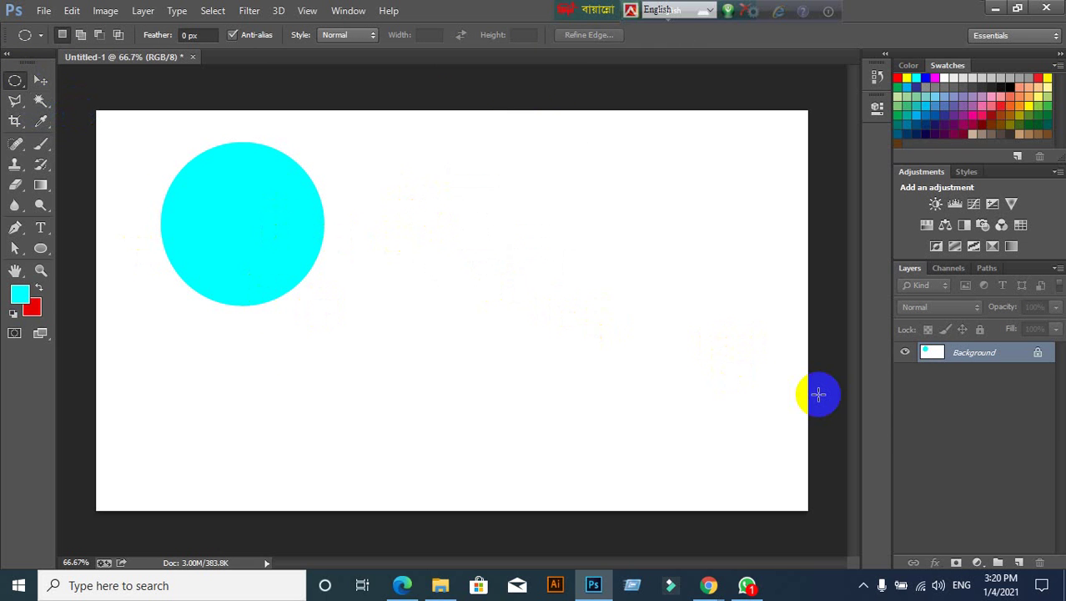
{"action": "key", "text": "ctrl+shift+d"}
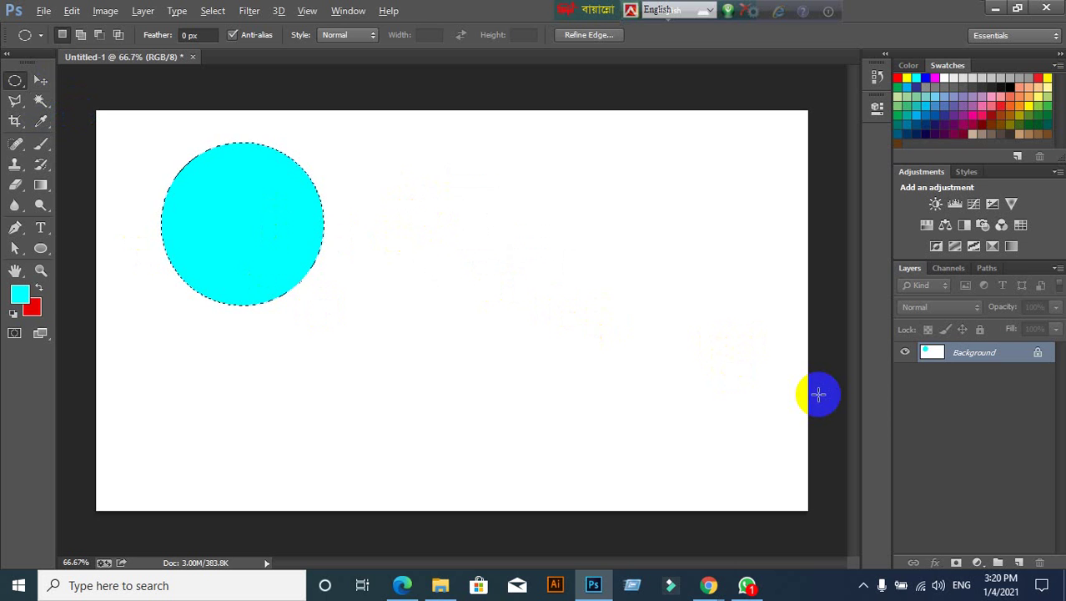
{"action": "key", "text": "Delete"}
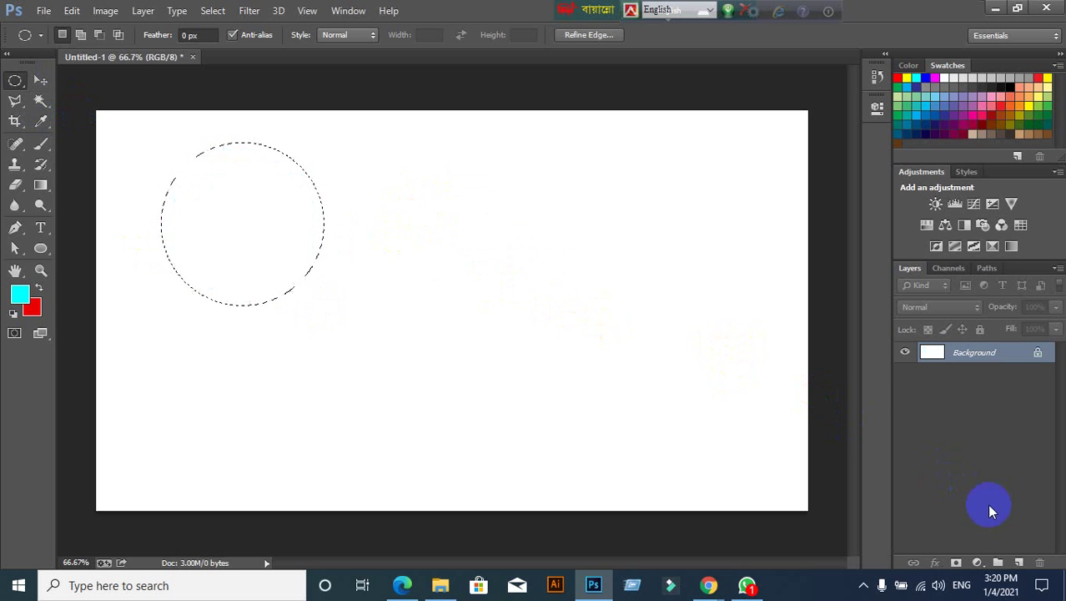
Fill the circle cyan on a new Layer 1 and add a red circle to its right
{"action": "left_click", "coordinate": [1018, 562]}
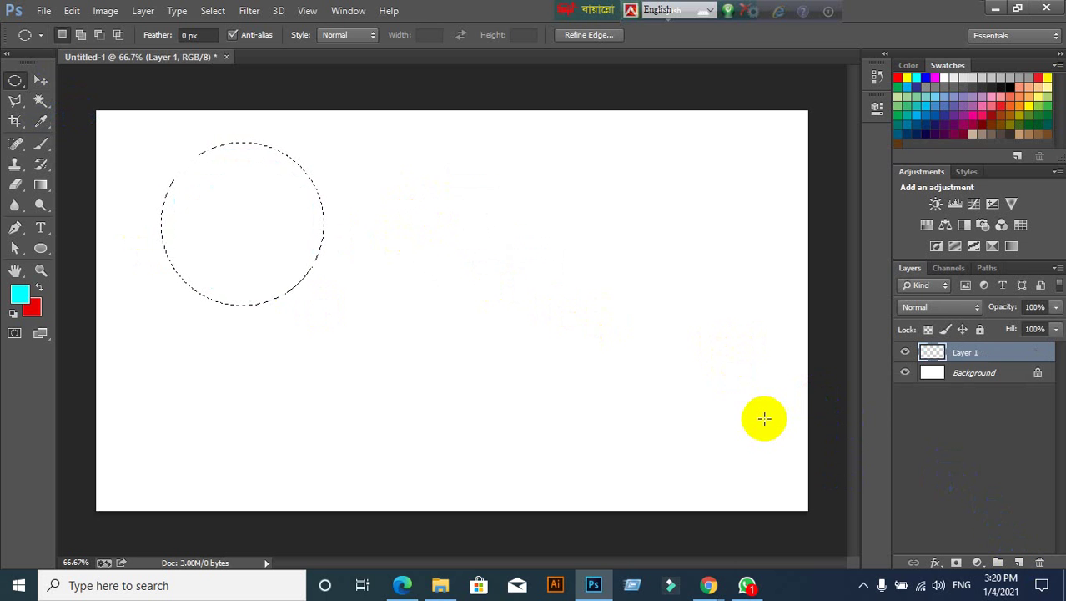
{"action": "key", "text": "alt+BackSpace"}
{"action": "key", "text": "ctrl+d"}
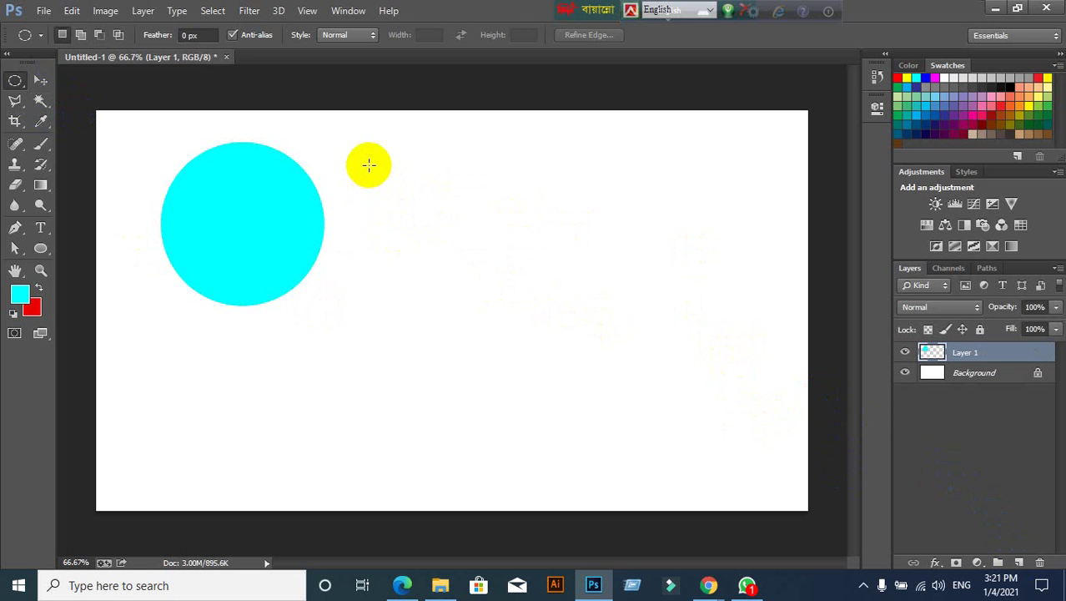
{"action": "left_click_drag", "start_coordinate": [369, 164], "coordinate": [480, 285]}
{"action": "left_click_drag", "start_coordinate": [469, 272], "coordinate": [470, 273]}
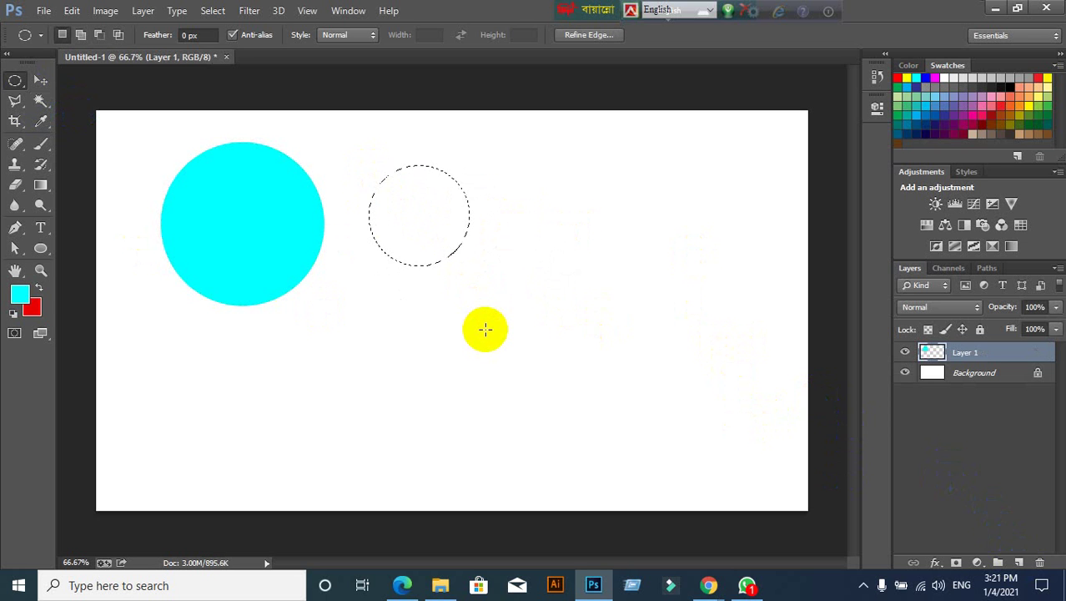
{"action": "key", "text": "ctrl+BackSpace"}
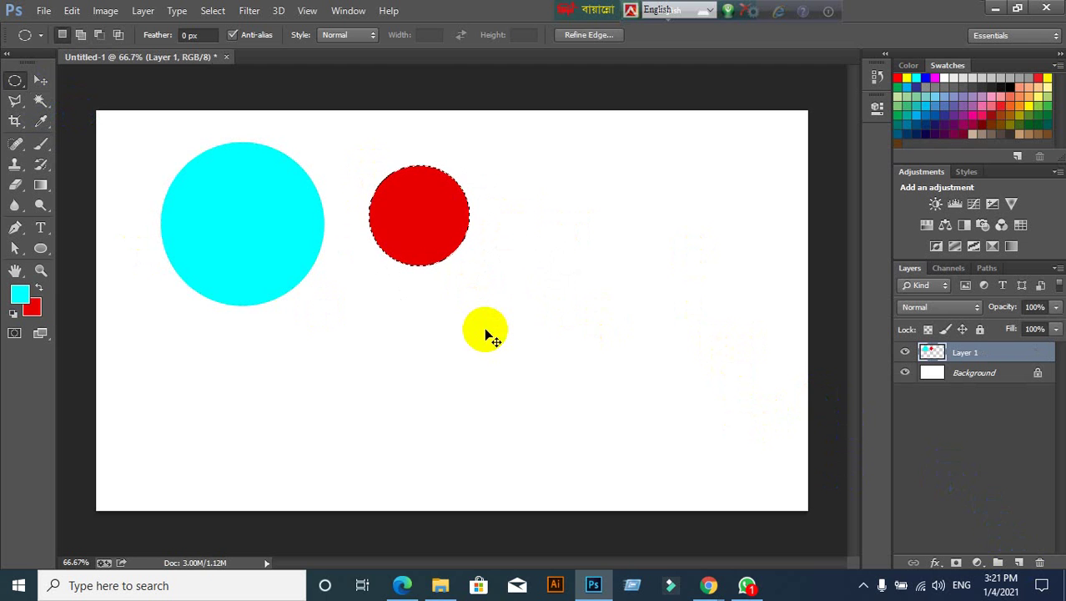
{"action": "key", "text": "ctrl+d"}
Fill a small circle right of the red one with a dark teal foreground colour
{"action": "left_click_drag", "start_coordinate": [513, 178], "coordinate": [573, 238]}
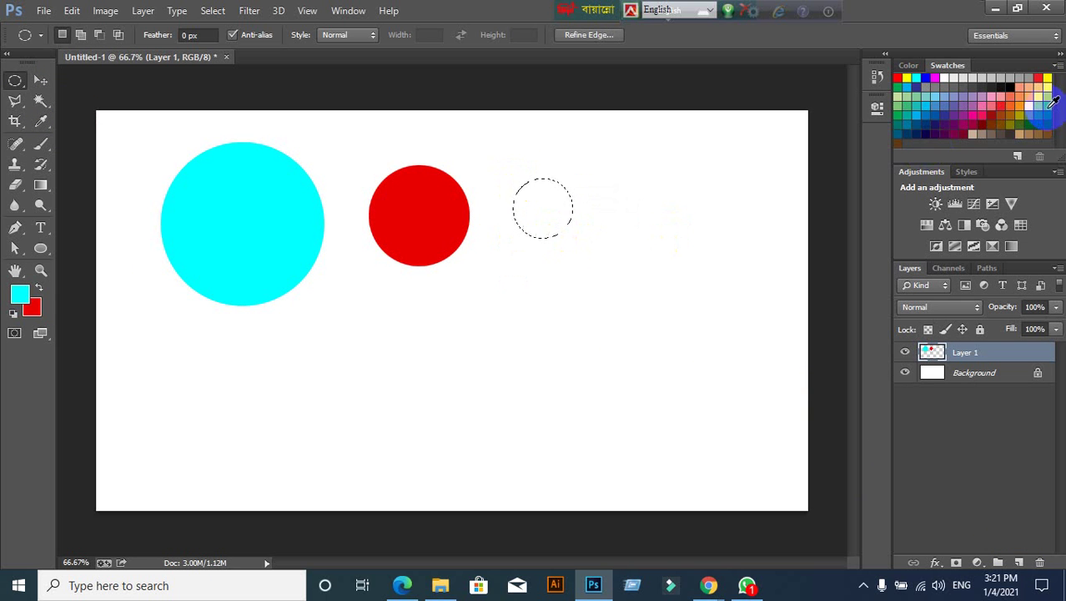
{"action": "left_click", "coordinate": [1029, 114]}
{"action": "left_click", "coordinate": [1049, 124]}
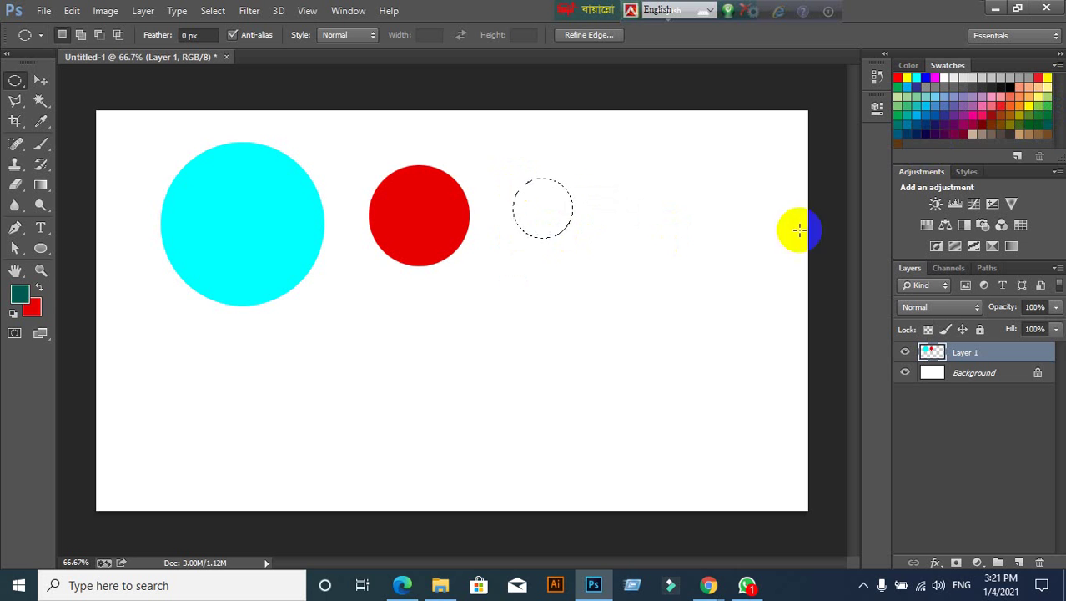
{"action": "key", "text": "alt+BackSpace"}
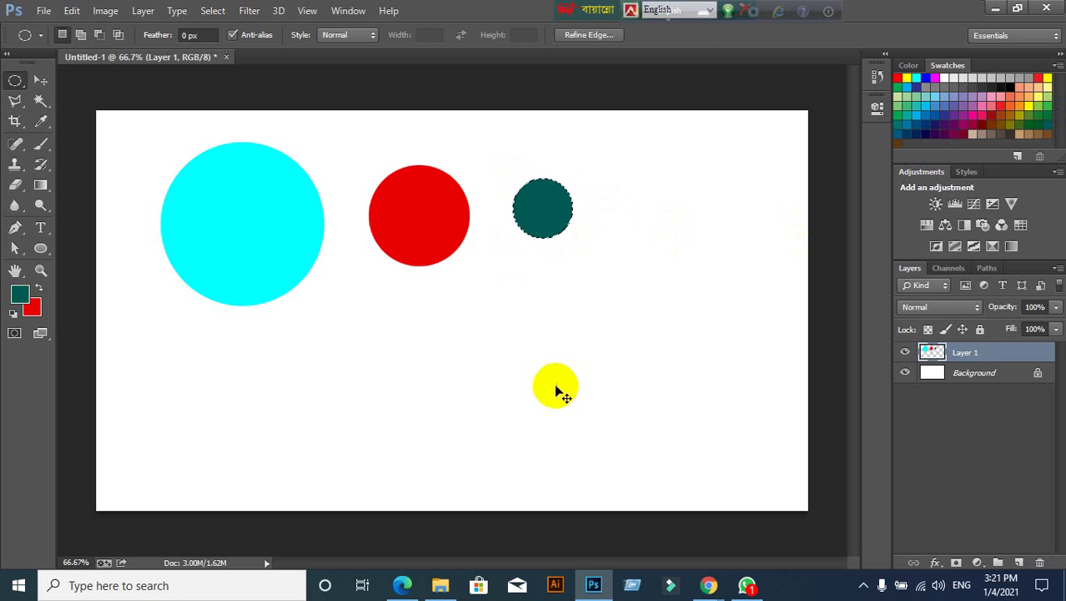
{"action": "key", "text": "ctrl+d"}
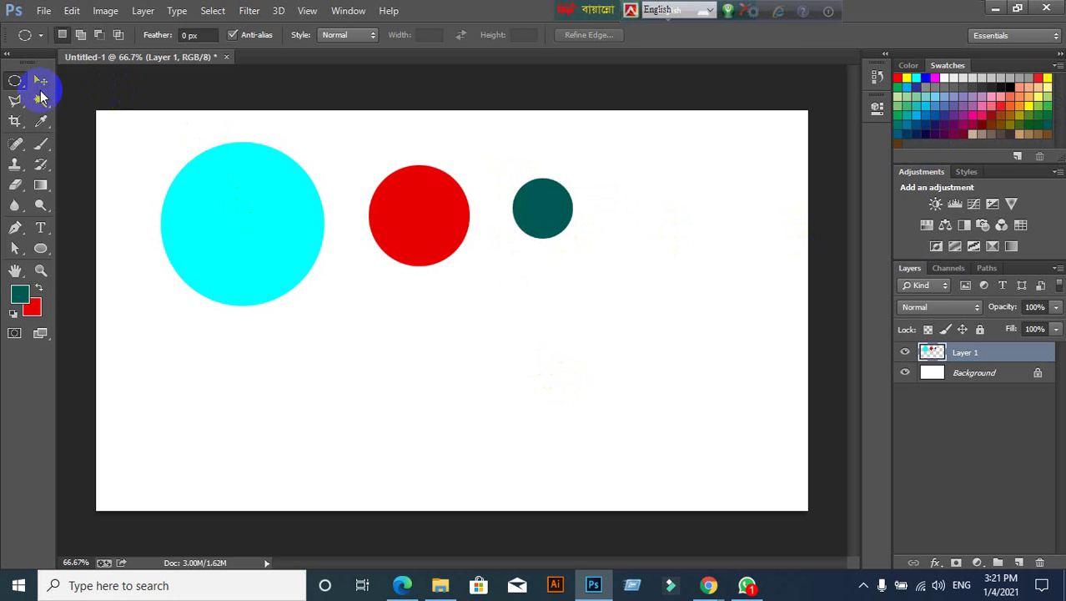
Drag across the circles with the Move tool, then reselect, delete and undo to restore the teal circle
{"action": "left_click", "coordinate": [40, 82]}
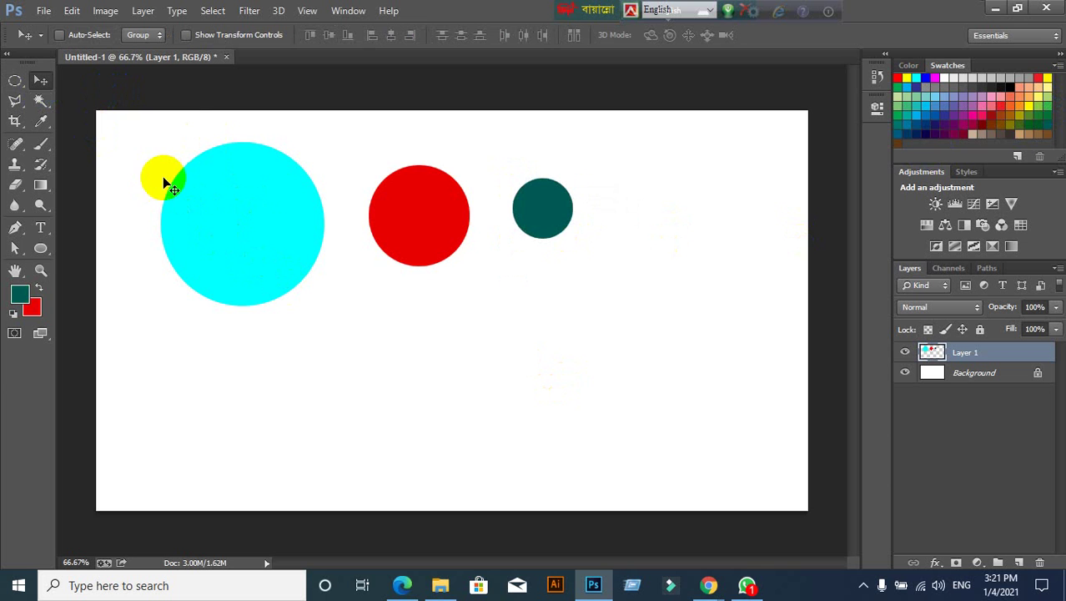
{"action": "left_click_drag", "start_coordinate": [147, 167], "coordinate": [614, 346]}
{"action": "key", "text": "ctrl+shift+d"}
{"action": "key", "text": "Delete"}
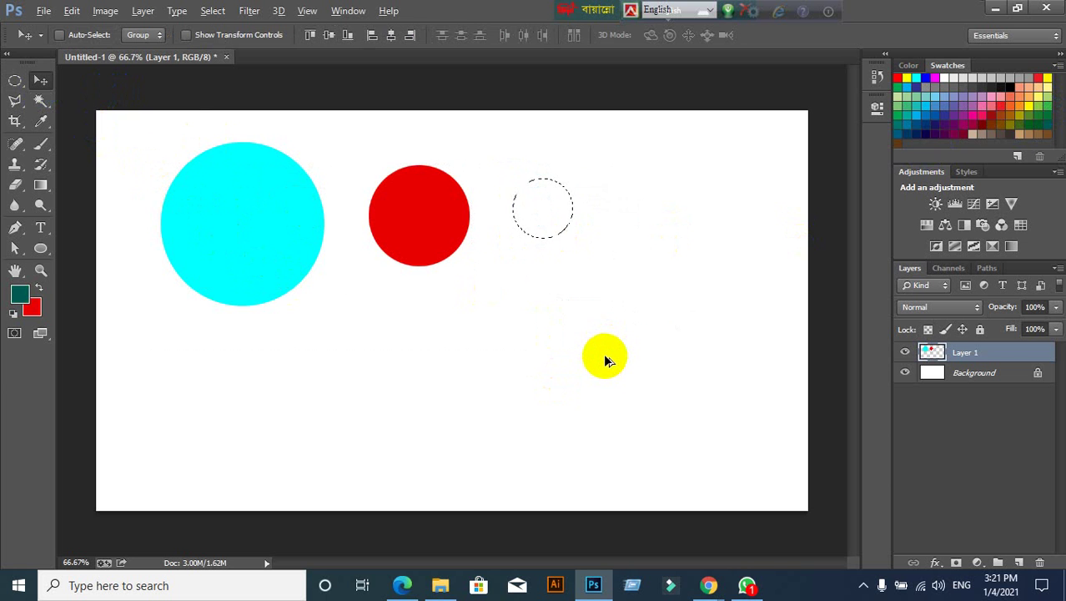
{"action": "key", "text": "ctrl+alt+z"}
{"action": "key", "text": "ctrl+alt+z"}
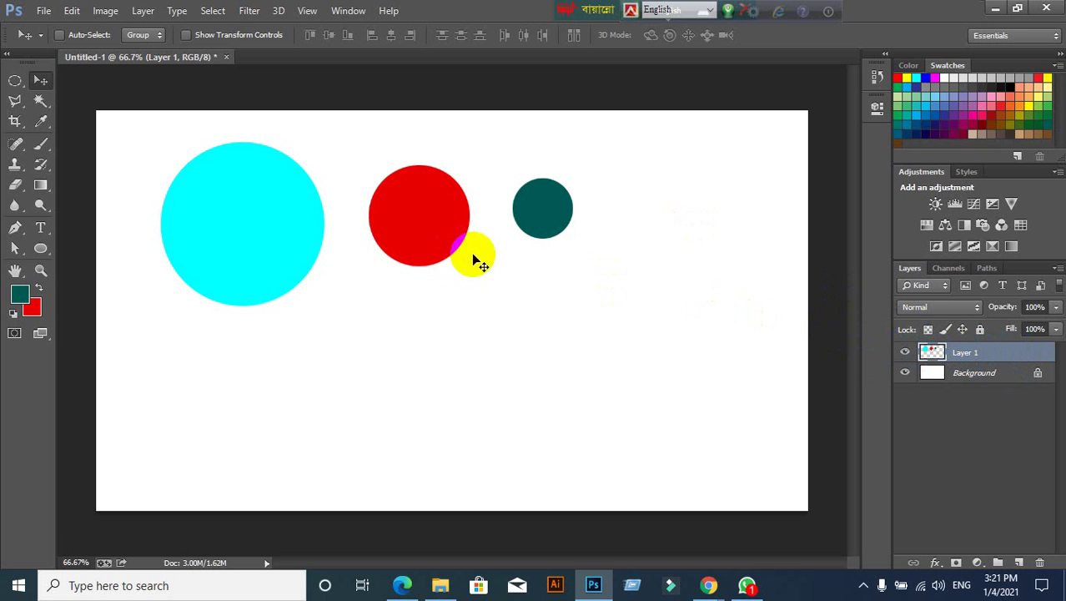
Cut the dark-teal circle onto Layer 2 using a rectangular selection and Layer Via Cut
{"action": "left_click", "coordinate": [17, 81]}
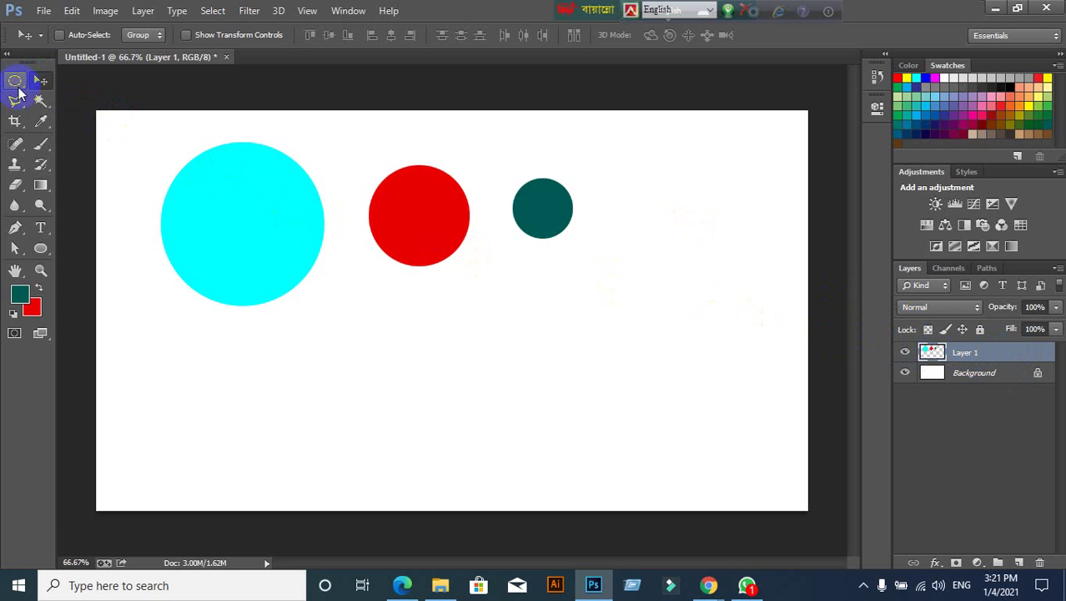
{"action": "left_click_drag", "start_coordinate": [21, 94], "coordinate": [87, 85]}
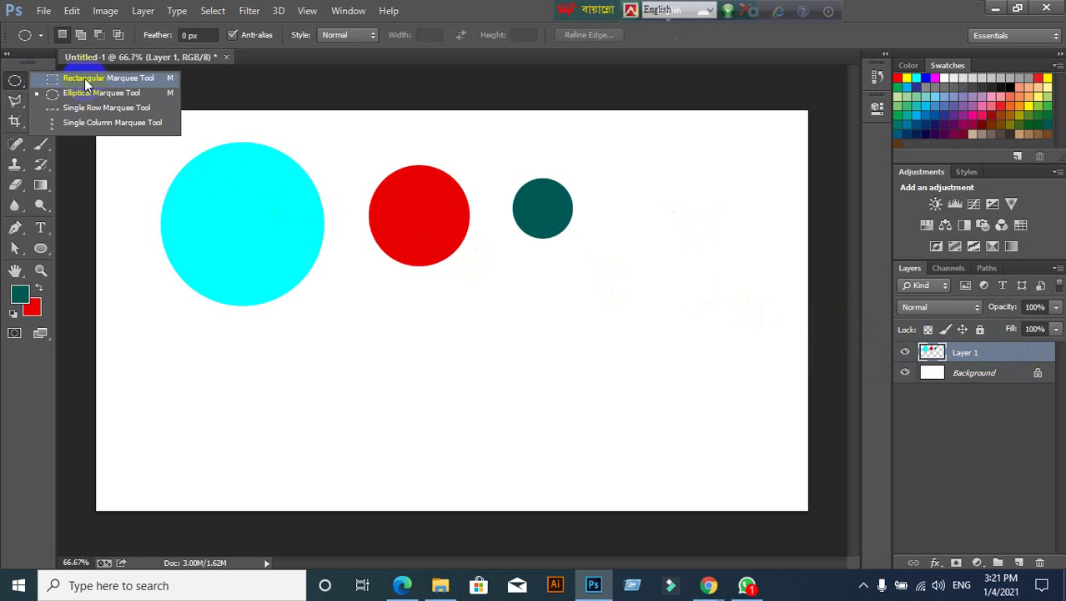
{"action": "left_click", "coordinate": [84, 79]}
{"action": "left_click_drag", "start_coordinate": [497, 147], "coordinate": [640, 338]}
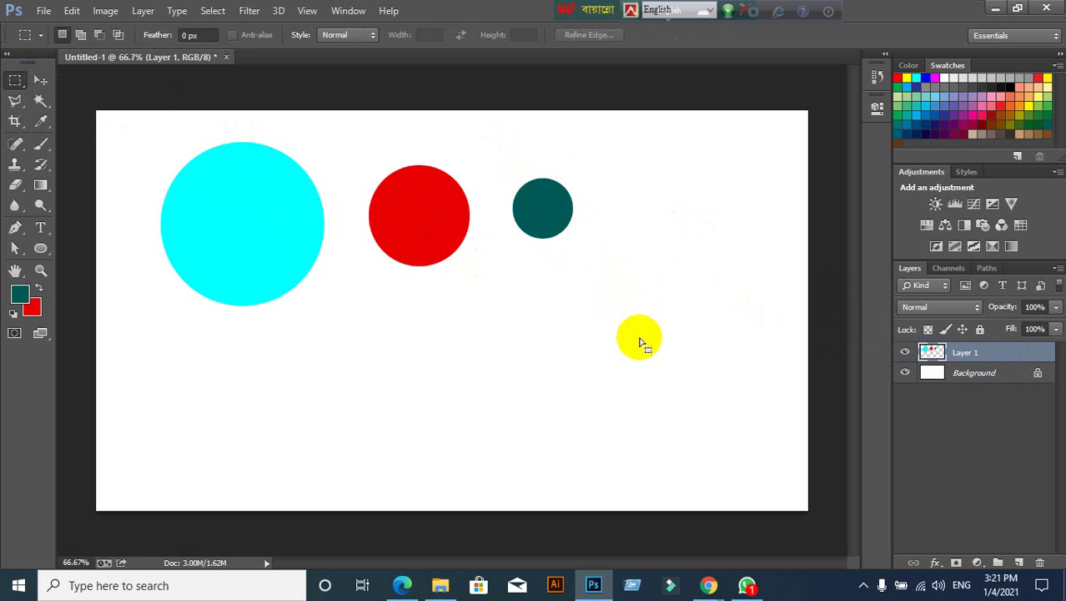
{"action": "right_click", "coordinate": [539, 214]}
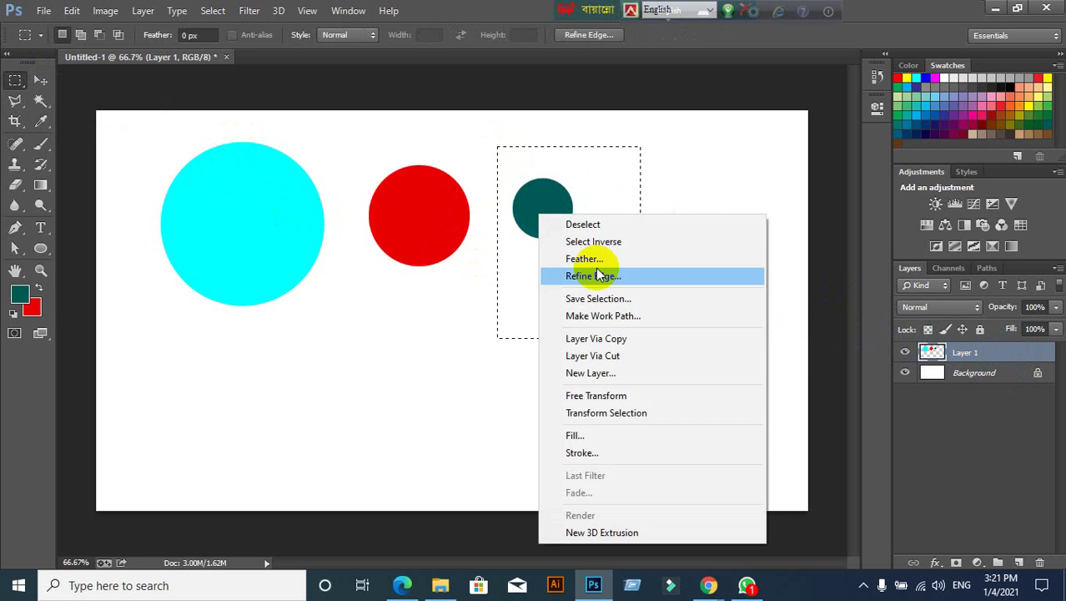
{"action": "left_click", "coordinate": [598, 356]}
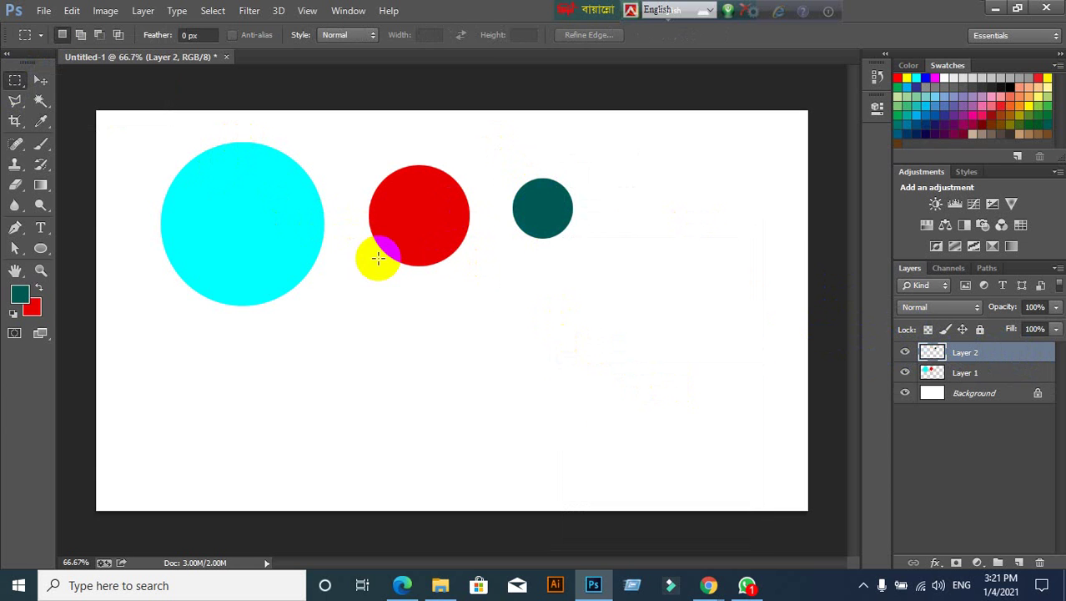
Attempt Layer Via Cut on the red circle, dismiss the empty-selection error and deselect
{"action": "left_click_drag", "start_coordinate": [340, 137], "coordinate": [487, 314]}
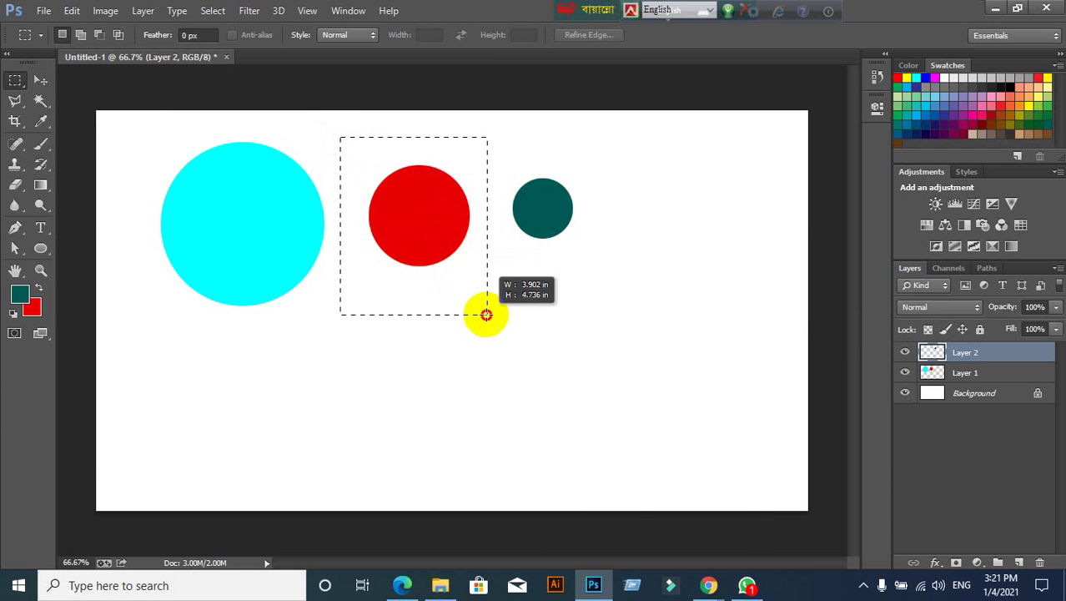
{"action": "right_click", "coordinate": [415, 221]}
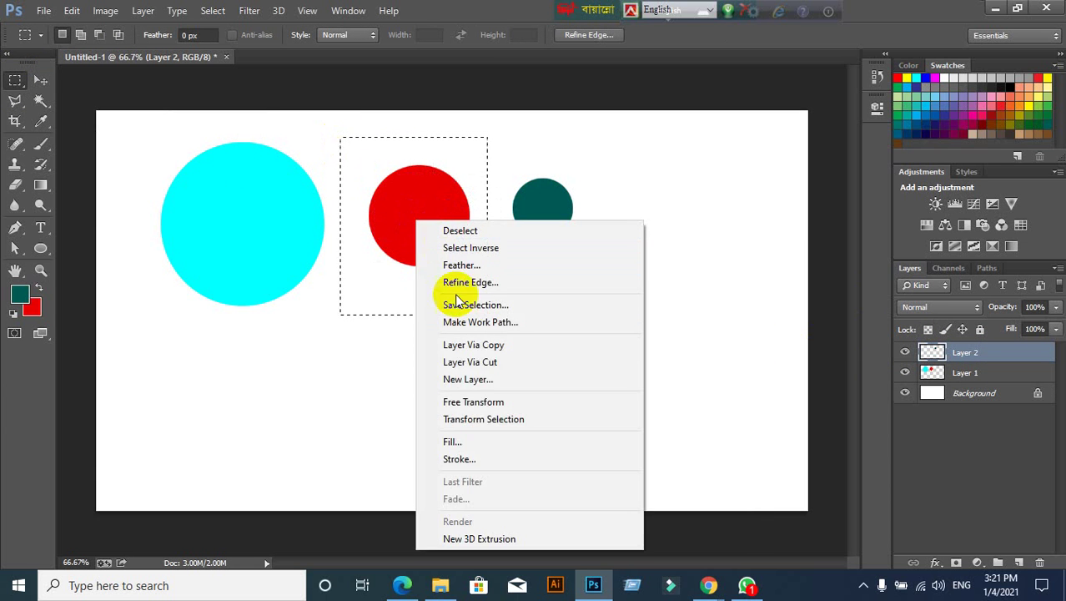
{"action": "left_click", "coordinate": [484, 361]}
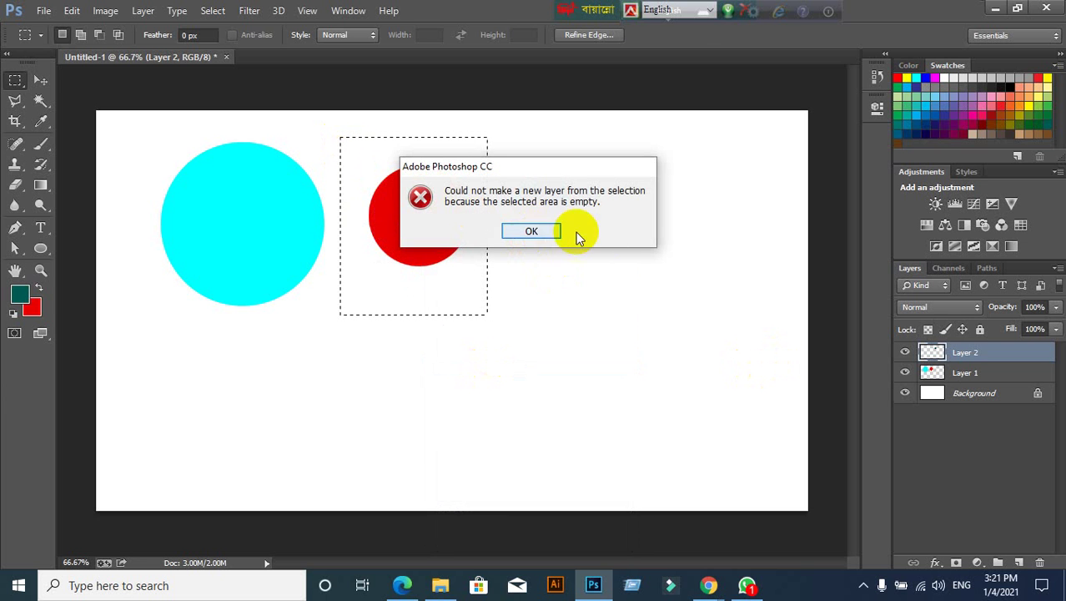
{"action": "left_click", "coordinate": [541, 231]}
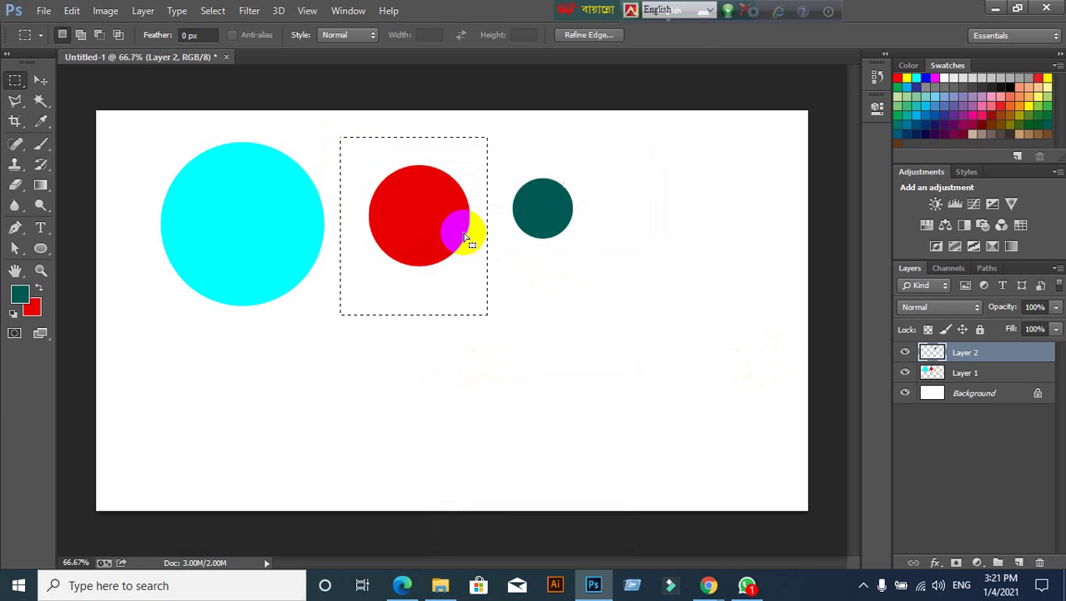
{"action": "left_click", "coordinate": [43, 80]}
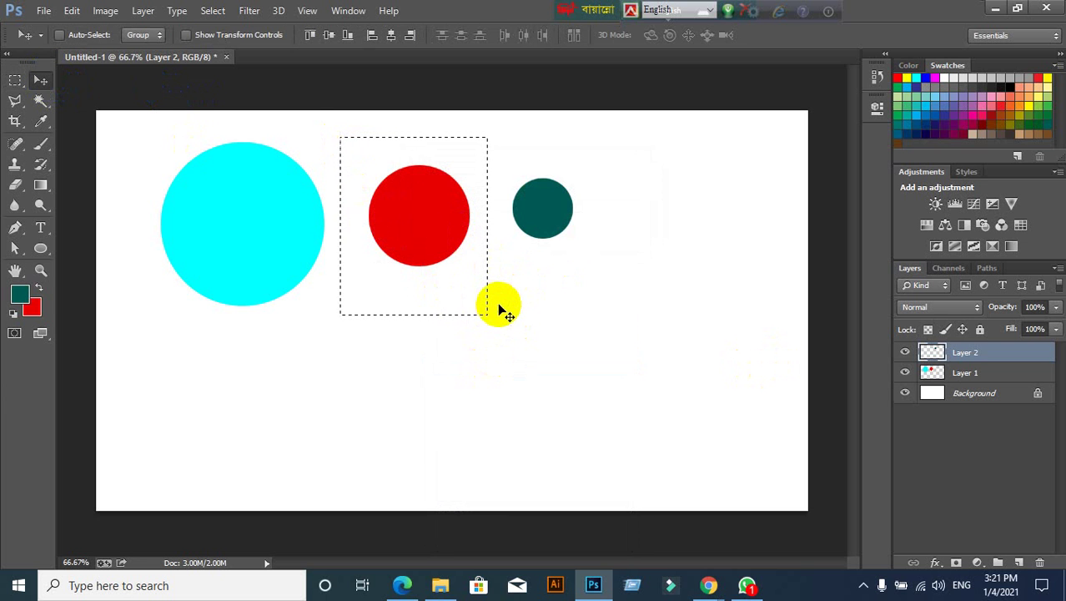
{"action": "key", "text": "ctrl+d"}
Make Layer 1 active and cut the red circle onto Layer 3 with Layer Via Cut
{"action": "left_click", "coordinate": [309, 219], "text": "ctrl"}
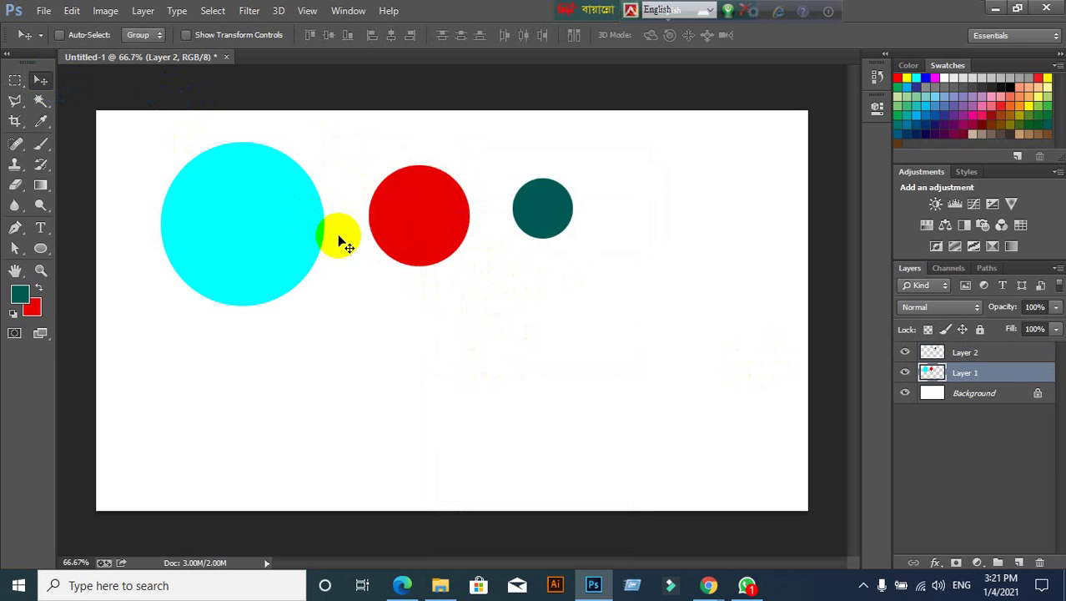
{"action": "left_click", "coordinate": [904, 372]}
{"action": "left_click", "coordinate": [904, 372]}
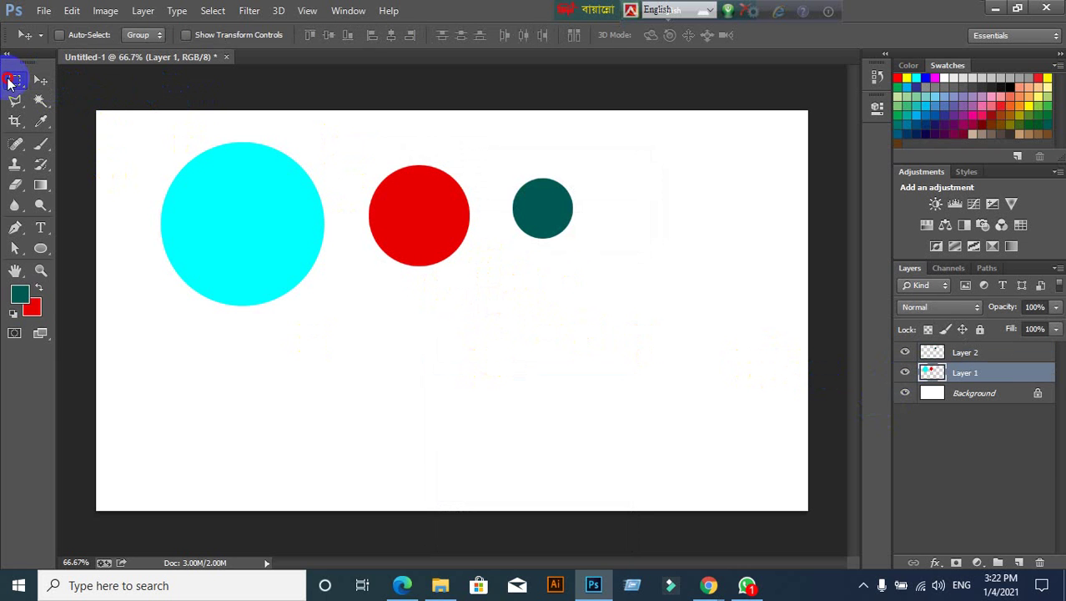
{"action": "left_click", "coordinate": [14, 80]}
{"action": "left_click_drag", "start_coordinate": [349, 143], "coordinate": [497, 331]}
{"action": "right_click", "coordinate": [393, 222]}
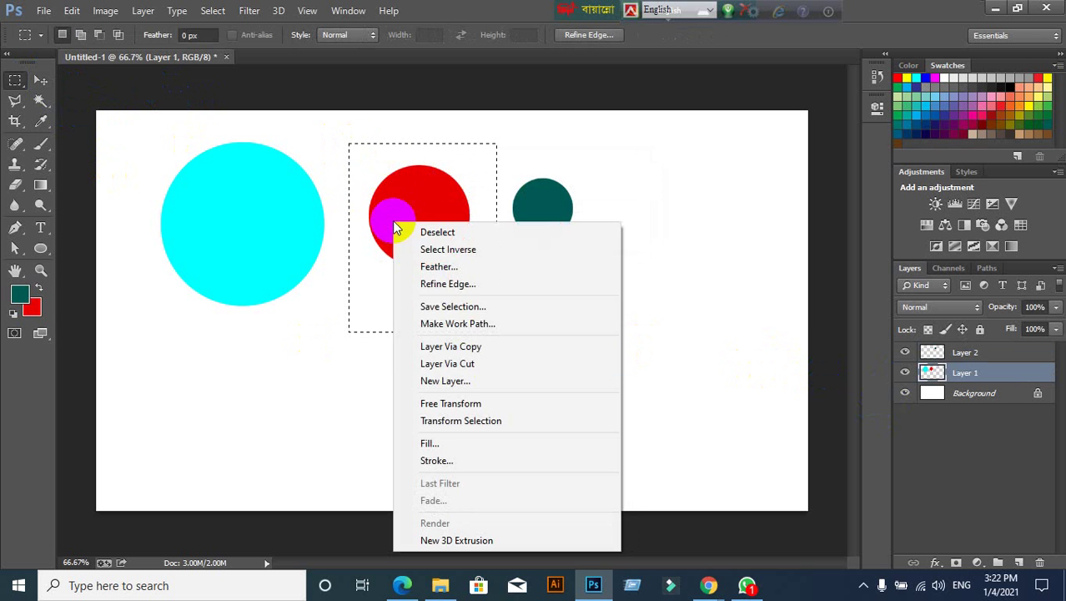
{"action": "left_click", "coordinate": [468, 364]}
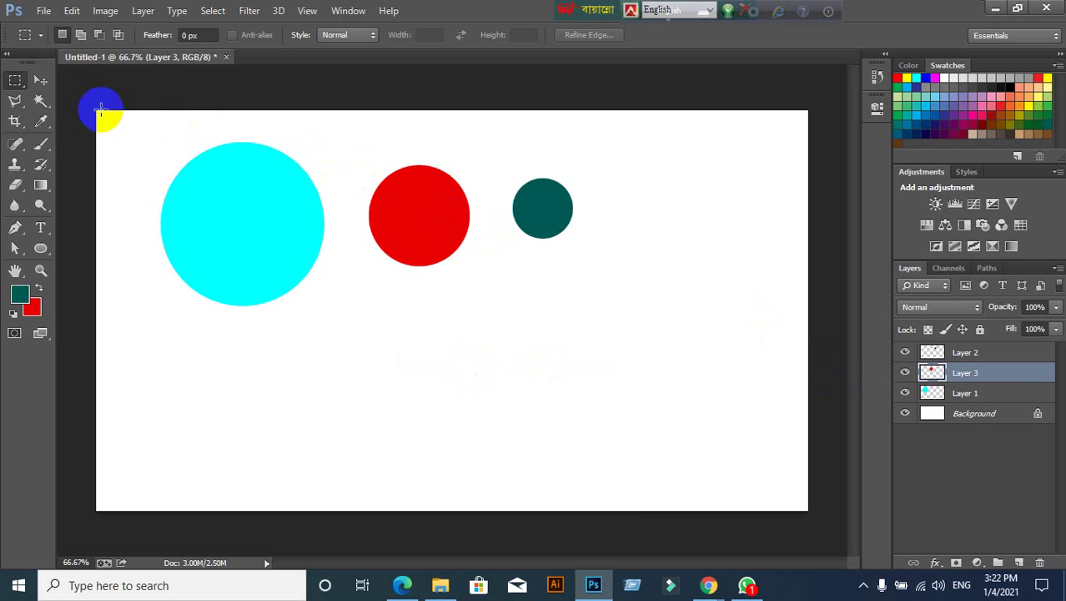
{"action": "left_click", "coordinate": [40, 80]}
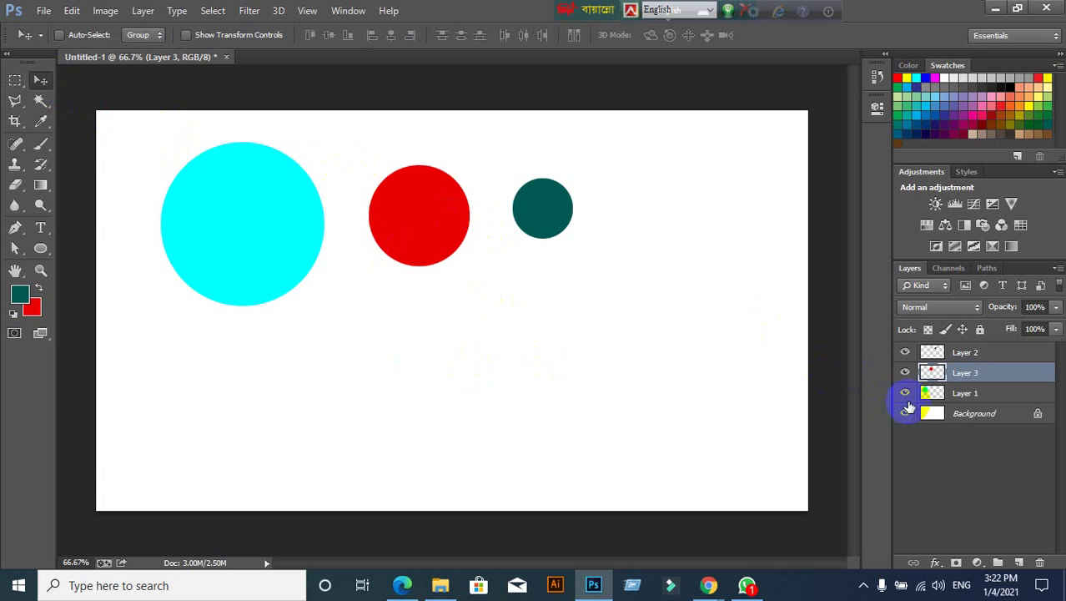
Select all three circle layers and shift the circles together down and to the right
{"action": "left_click", "coordinate": [959, 392]}
{"action": "left_click", "coordinate": [959, 380]}
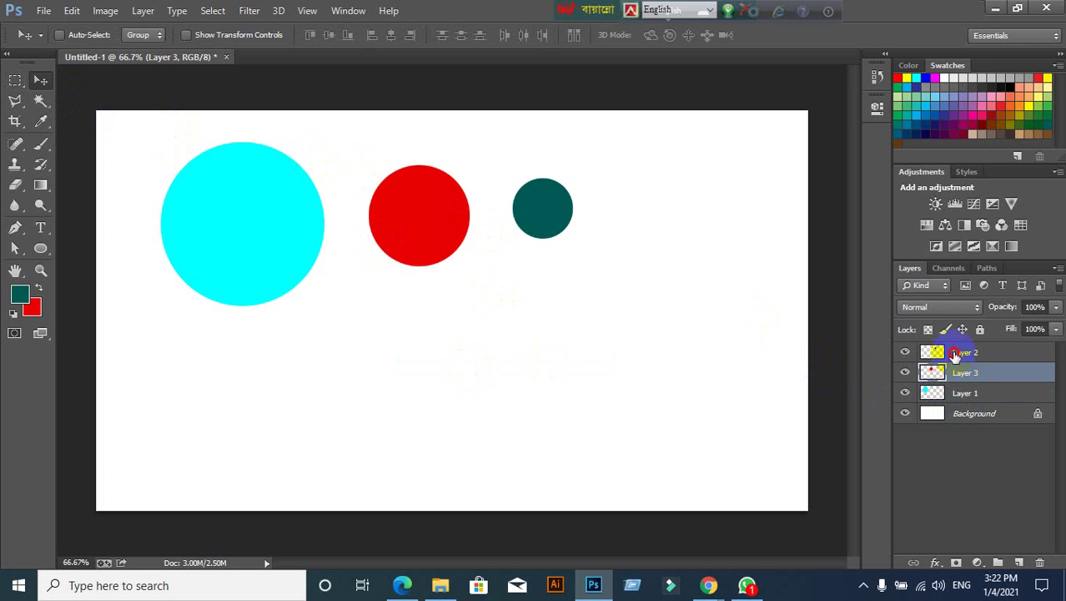
{"action": "left_click", "coordinate": [959, 352]}
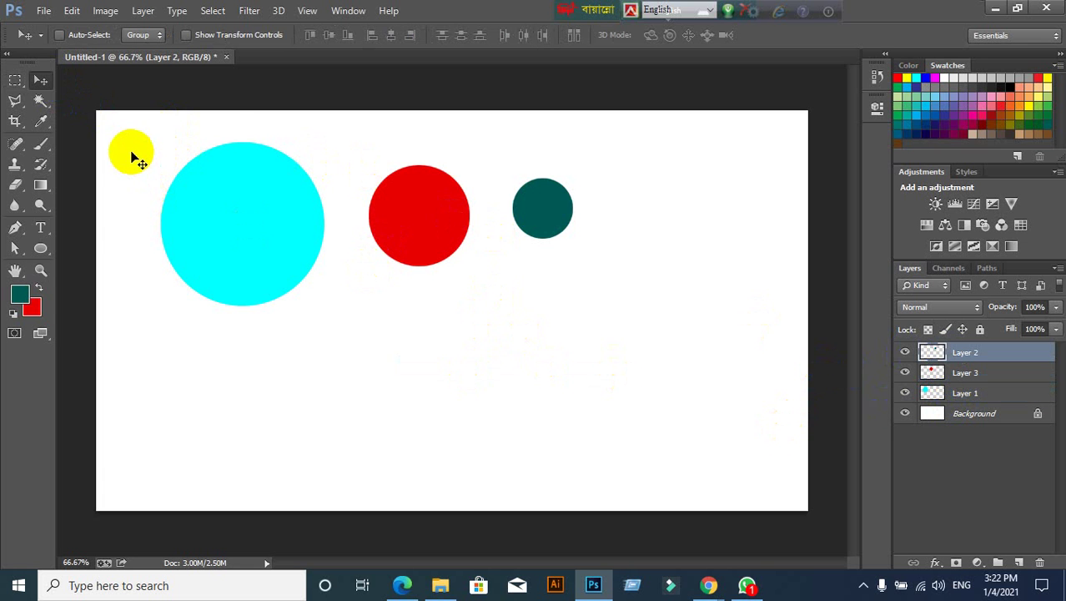
{"action": "left_click_drag", "start_coordinate": [118, 140], "coordinate": [573, 369]}
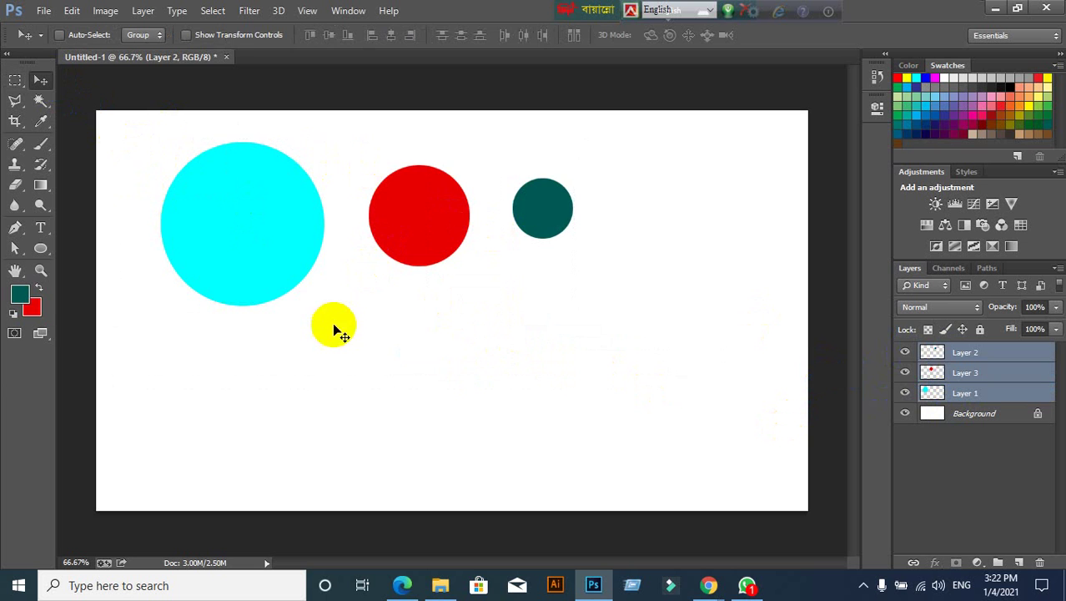
{"action": "left_click_drag", "start_coordinate": [285, 246], "coordinate": [321, 284]}
{"action": "left_click", "coordinate": [989, 372]}
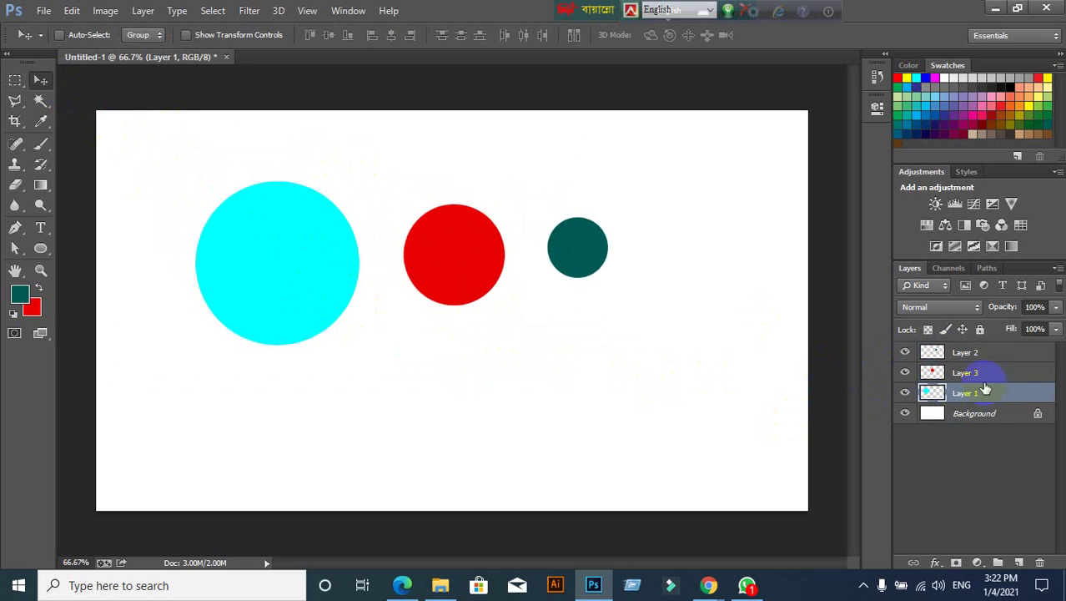
{"action": "left_click", "coordinate": [959, 355]}
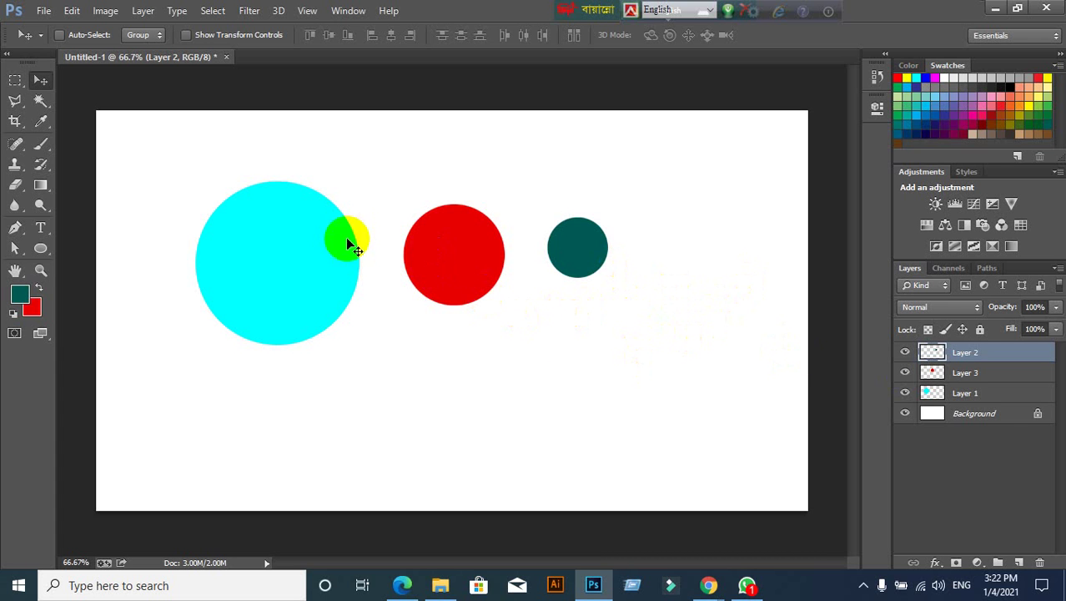
Move the red circle to the canvas top and cyan to the bottom, leaving teal mid-canvas
{"action": "left_click", "coordinate": [275, 260], "text": "ctrl"}
{"action": "left_click_drag", "start_coordinate": [284, 261], "coordinate": [254, 327]}
{"action": "left_click", "coordinate": [464, 245], "text": "ctrl"}
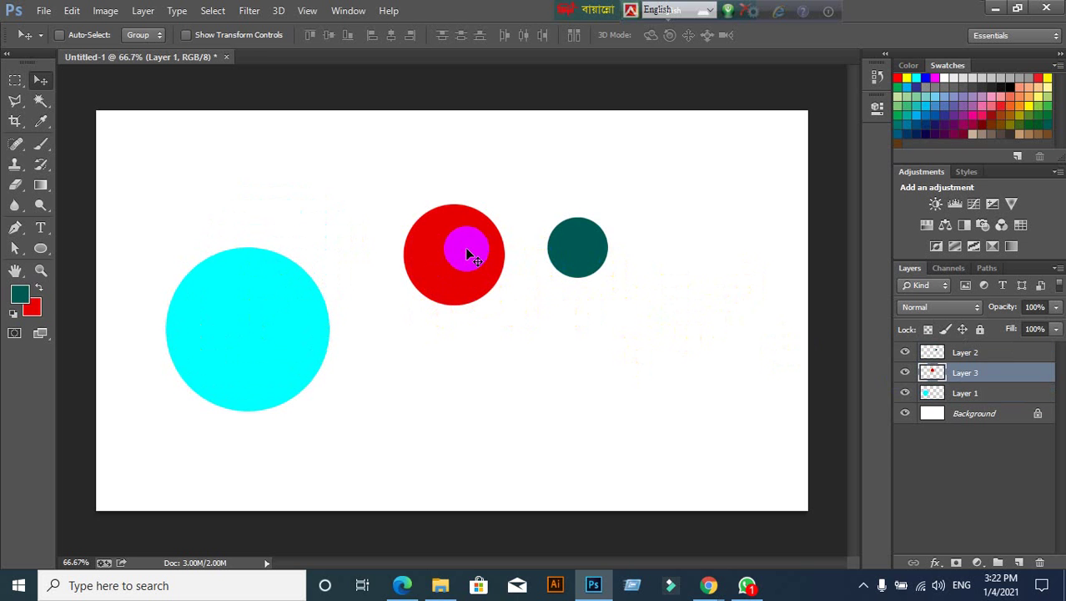
{"action": "left_click_drag", "start_coordinate": [452, 255], "coordinate": [446, 208]}
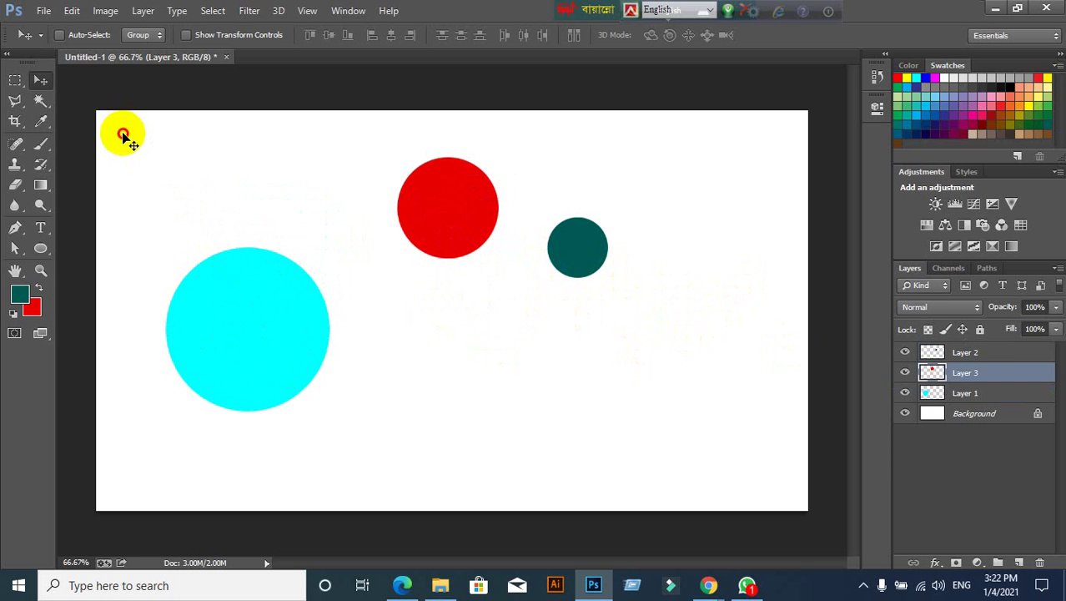
{"action": "left_click_drag", "start_coordinate": [124, 134], "coordinate": [624, 427]}
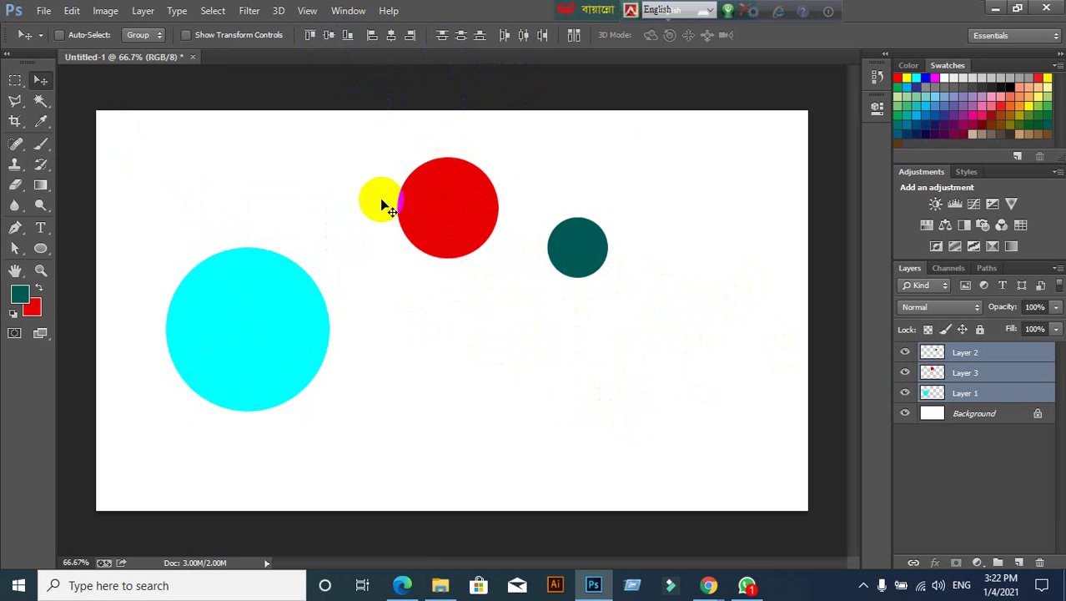
{"action": "left_click", "coordinate": [922, 372]}
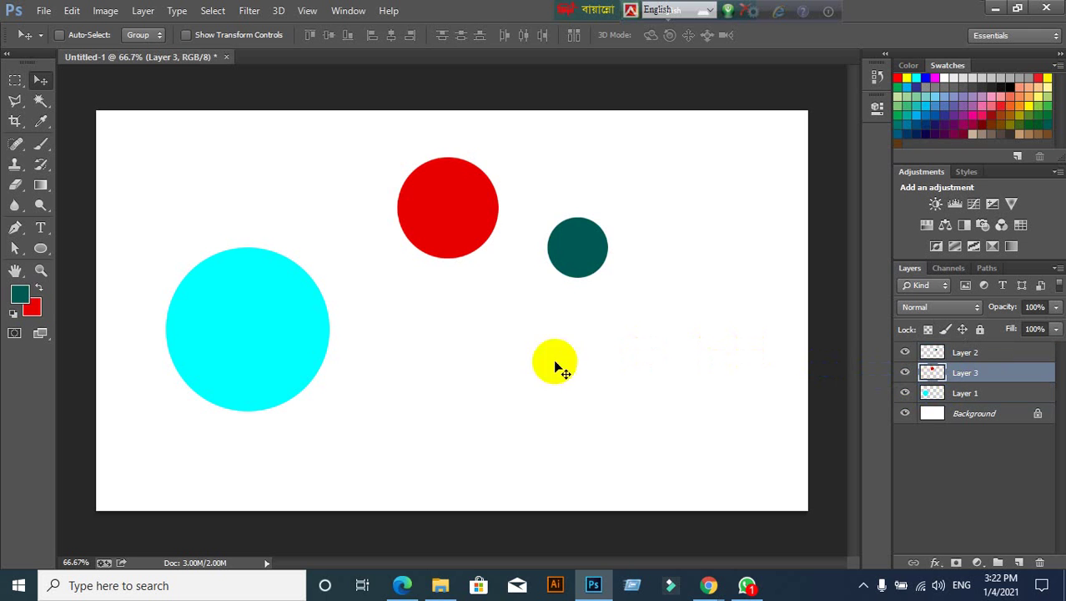
{"action": "left_click_drag", "start_coordinate": [317, 333], "coordinate": [171, 287]}
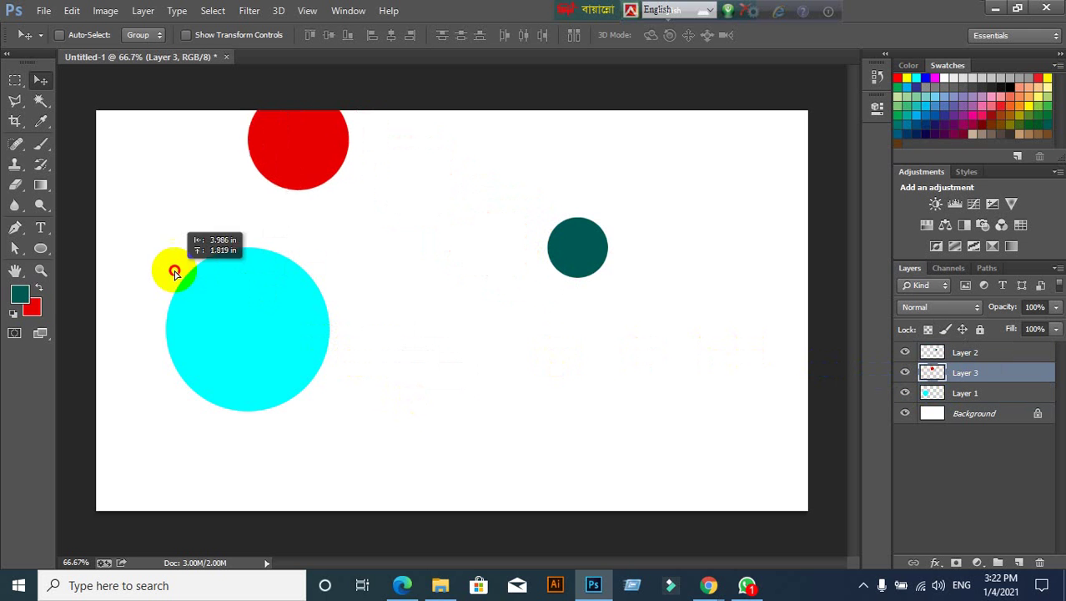
{"action": "mouse_move", "coordinate": [251, 344]}
{"action": "left_mouse_down"}
{"action": "mouse_move", "coordinate": [314, 422]}
{"action": "mouse_move", "coordinate": [310, 438]}
{"action": "mouse_move", "coordinate": [601, 252]}
{"action": "mouse_move", "coordinate": [305, 286]}
{"action": "mouse_move", "coordinate": [435, 286]}
{"action": "mouse_move", "coordinate": [255, 238]}
{"action": "mouse_move", "coordinate": [195, 127]}
{"action": "mouse_move", "coordinate": [533, 488]}
{"action": "left_mouse_up"}
Place the teal circle between red and cyan, then align all three on horizontal centres
{"action": "mouse_move", "coordinate": [192, 125]}
{"action": "left_mouse_down"}
{"action": "mouse_move", "coordinate": [320, 104]}
{"action": "mouse_move", "coordinate": [372, 40]}
{"action": "left_mouse_up"}
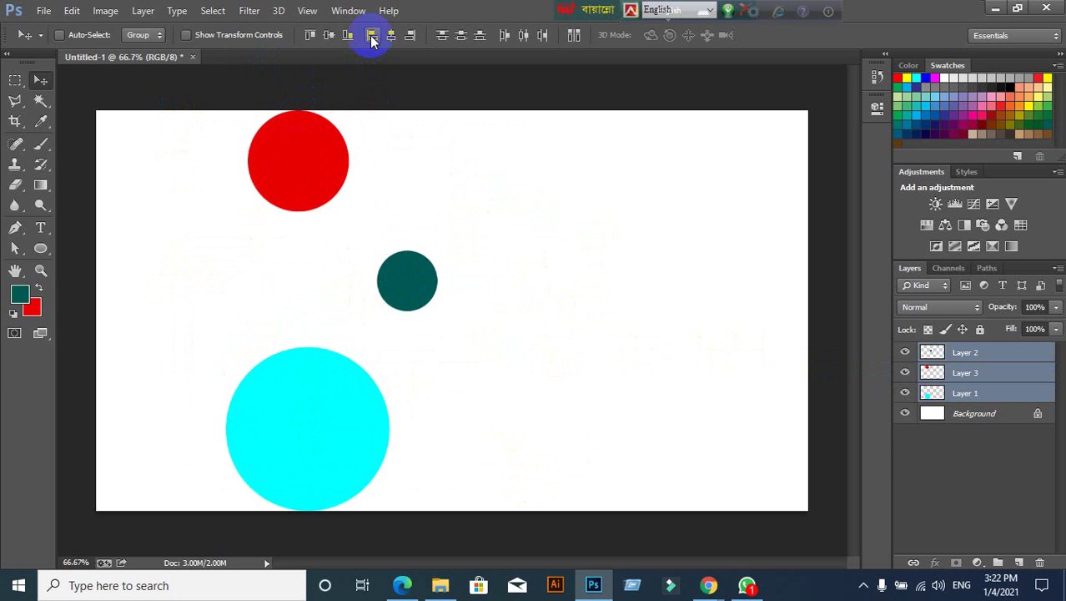
{"action": "left_click", "coordinate": [372, 35]}
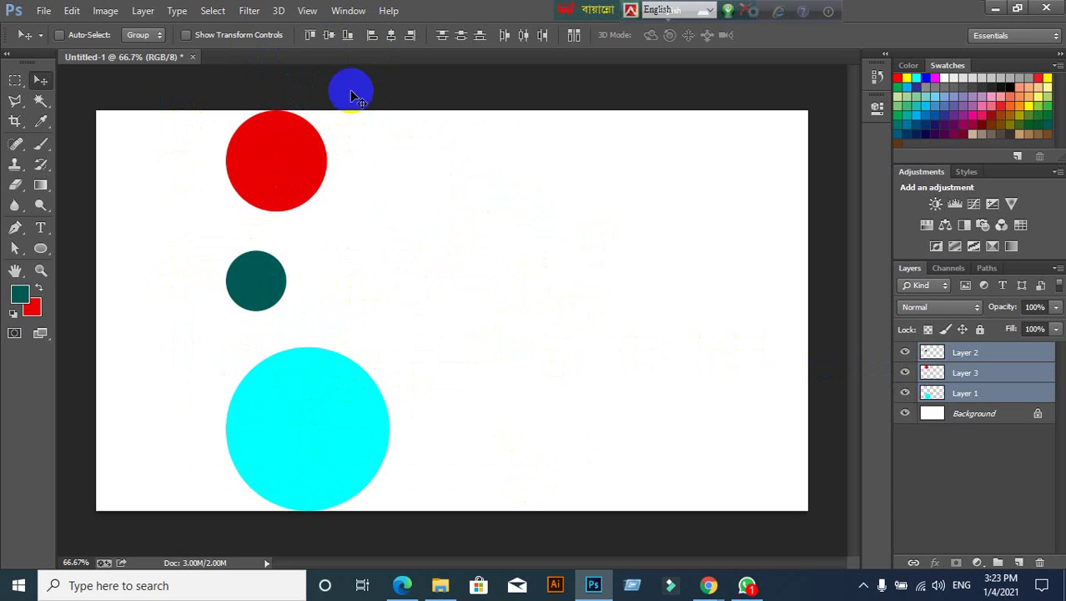
{"action": "left_click", "coordinate": [414, 36]}
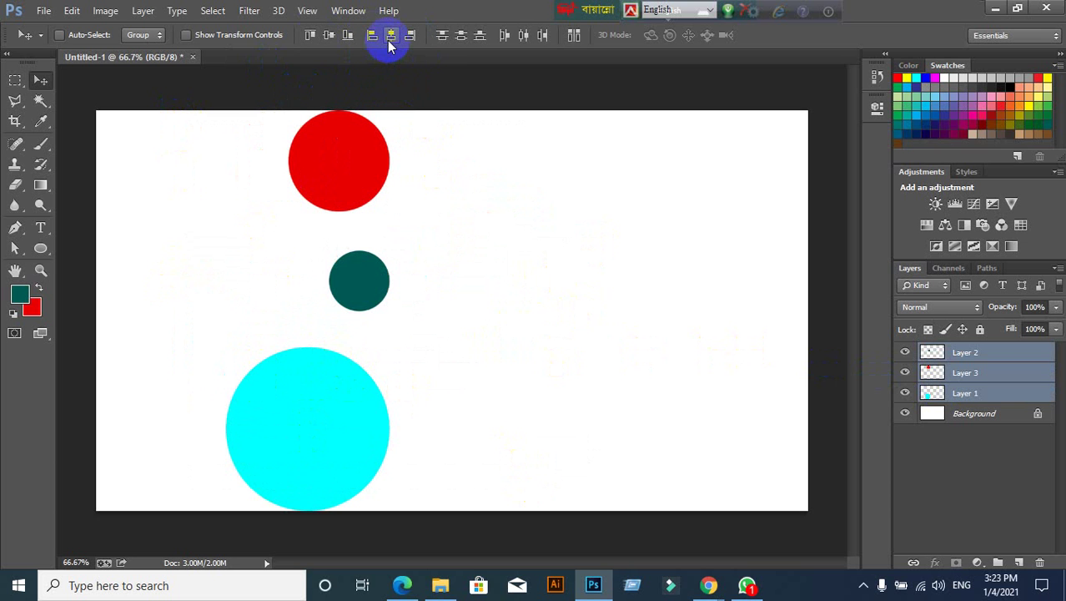
{"action": "left_click", "coordinate": [388, 40]}
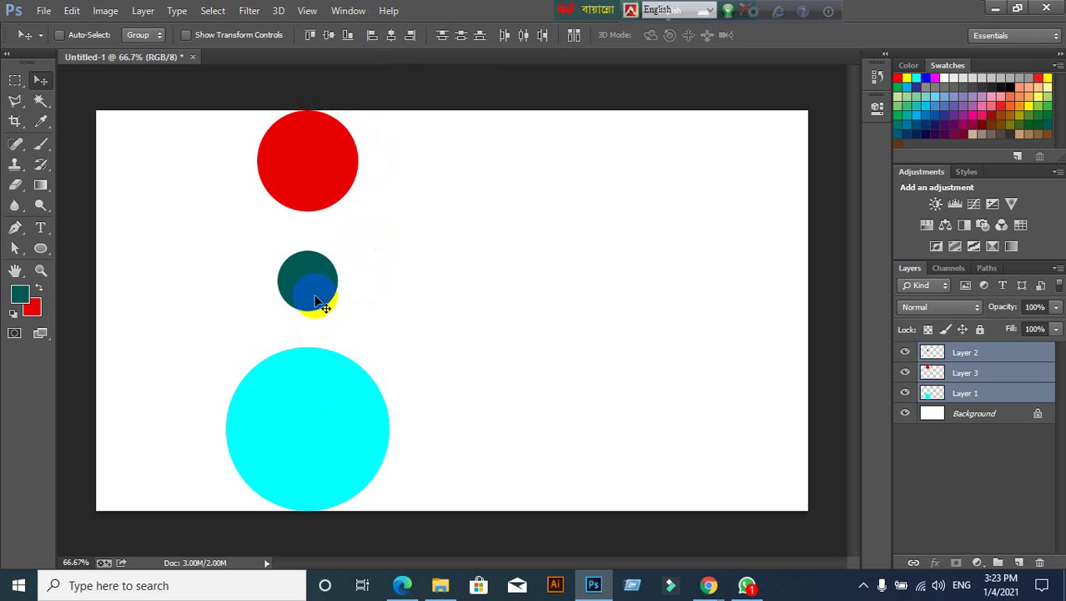
{"action": "left_click_drag", "start_coordinate": [314, 296], "coordinate": [297, 389]}
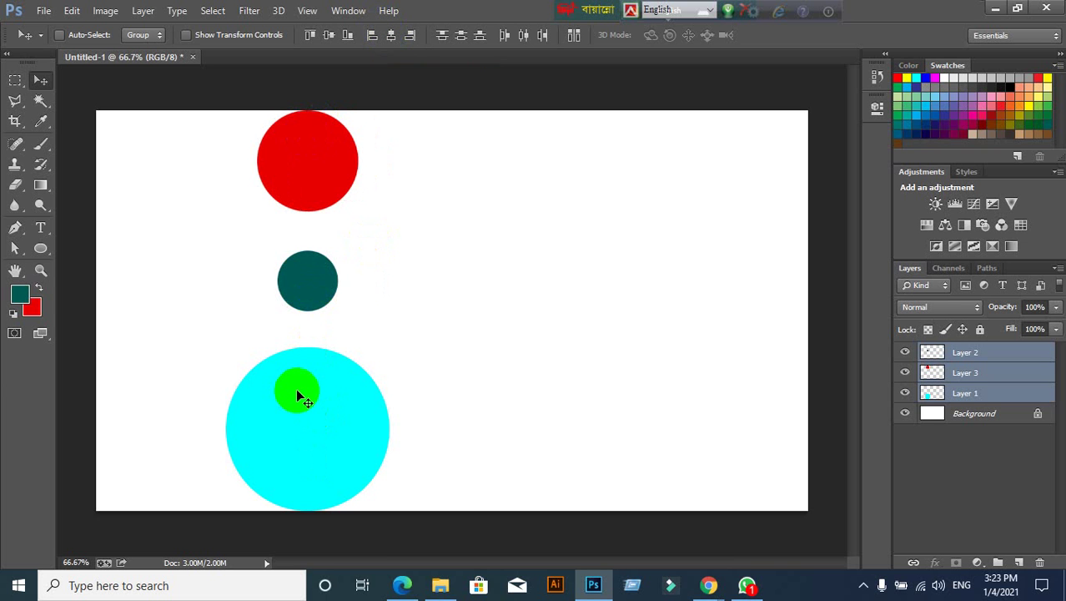
{"action": "left_click", "coordinate": [372, 35]}
{"action": "left_click", "coordinate": [410, 35]}
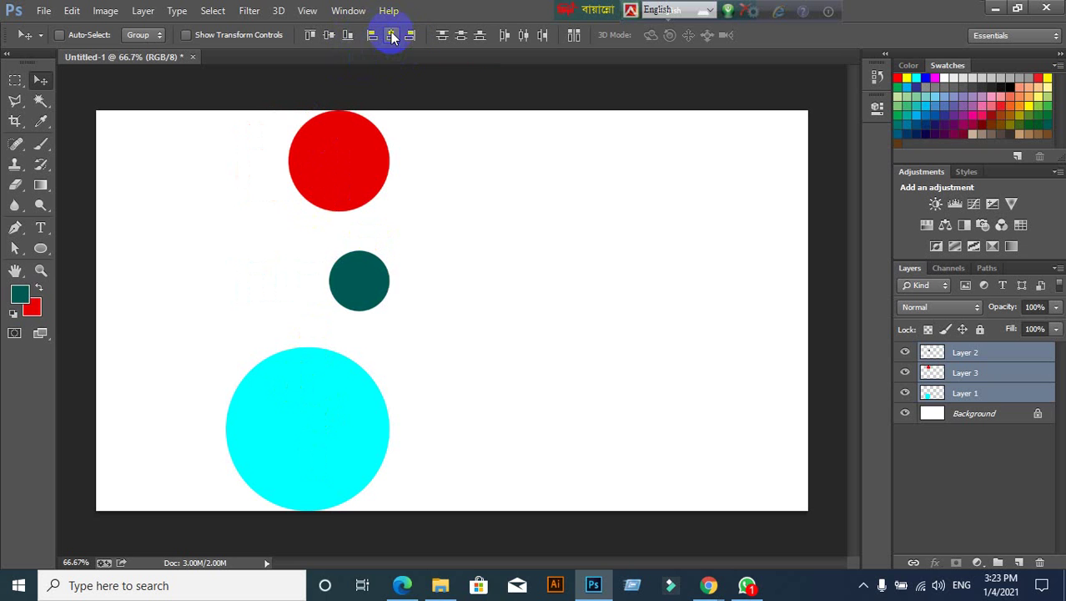
{"action": "left_click", "coordinate": [392, 35]}
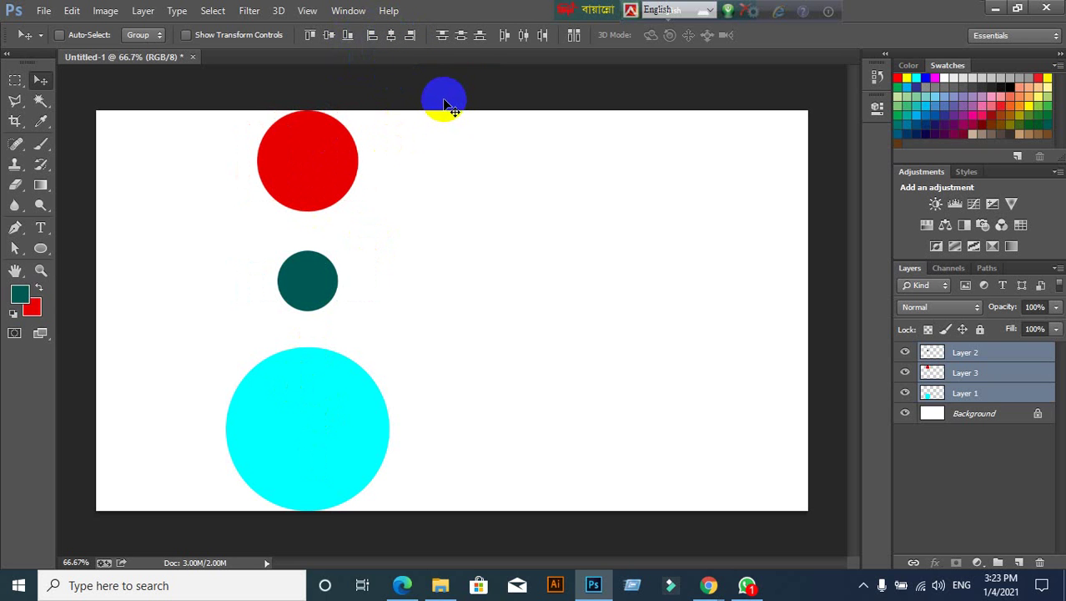
Distribute the circles by top edges, vertical centres, then bottom edges, ending on the cyan layer
{"action": "left_click", "coordinate": [447, 112]}
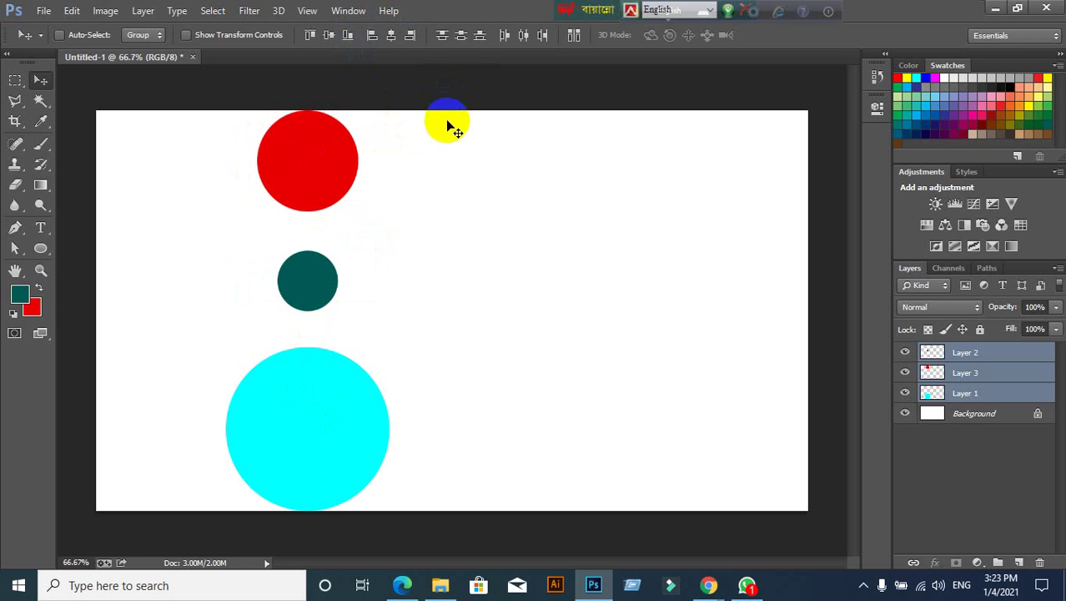
{"action": "left_click", "coordinate": [441, 36]}
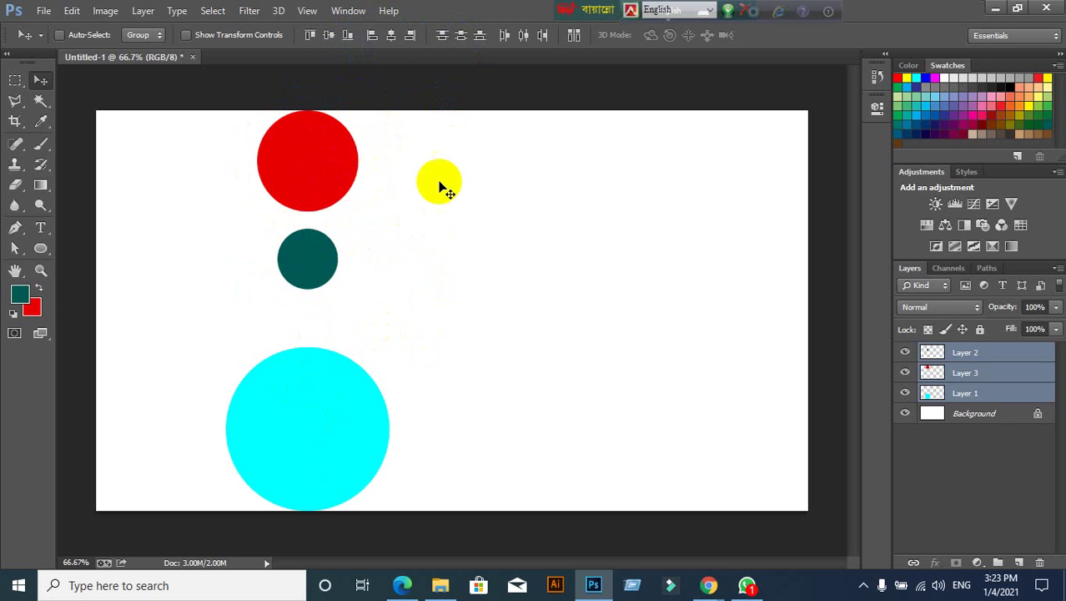
{"action": "left_click", "coordinate": [461, 37]}
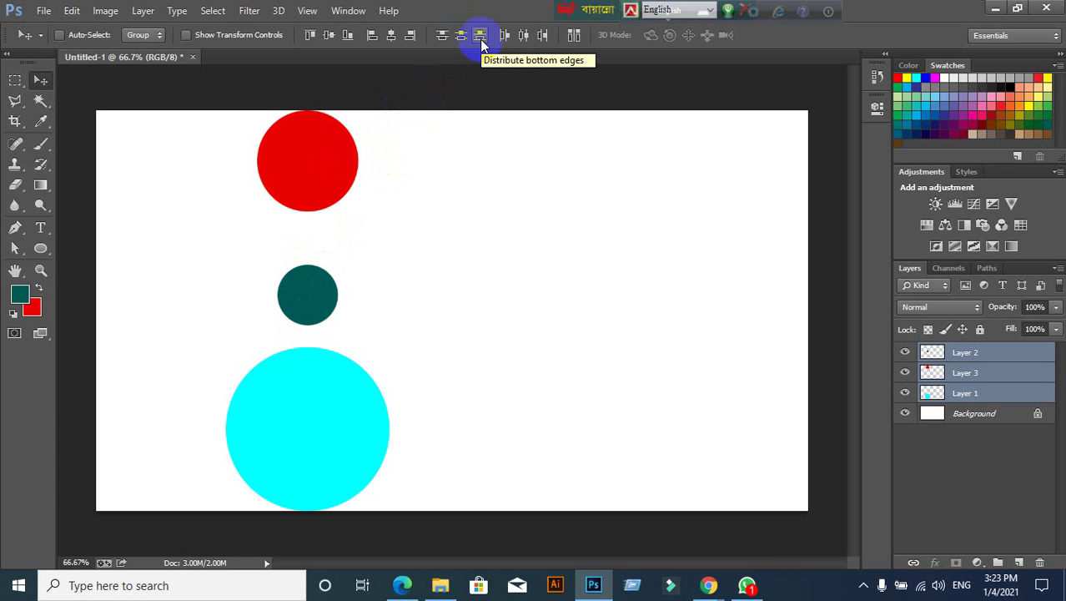
{"action": "left_click", "coordinate": [480, 37]}
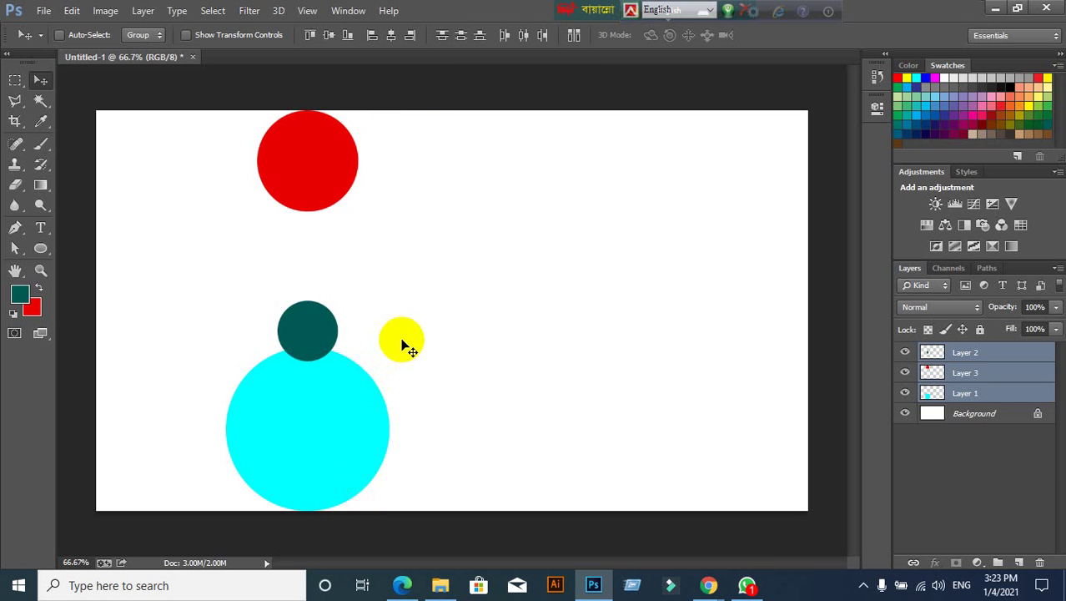
{"action": "left_click", "coordinate": [966, 395]}
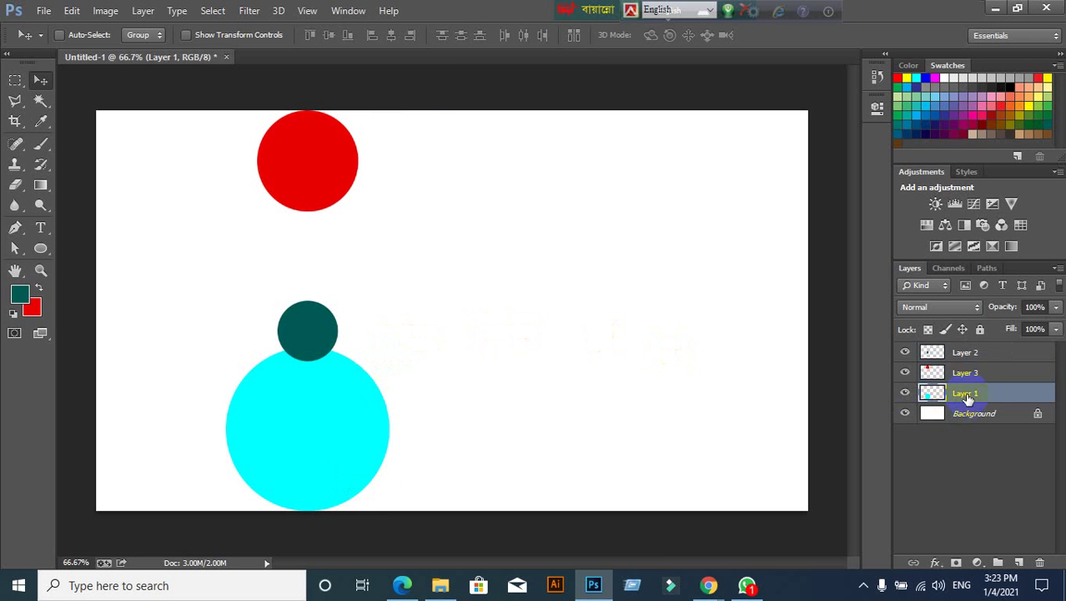
{"action": "left_click", "coordinate": [974, 354], "text": "shift"}
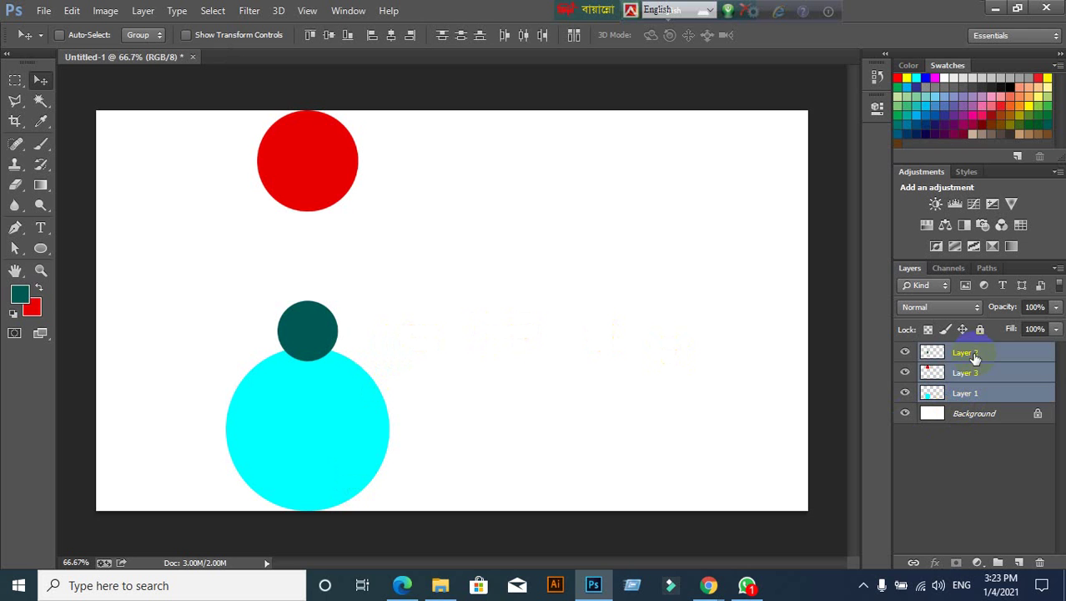
{"action": "left_click", "coordinate": [996, 399]}
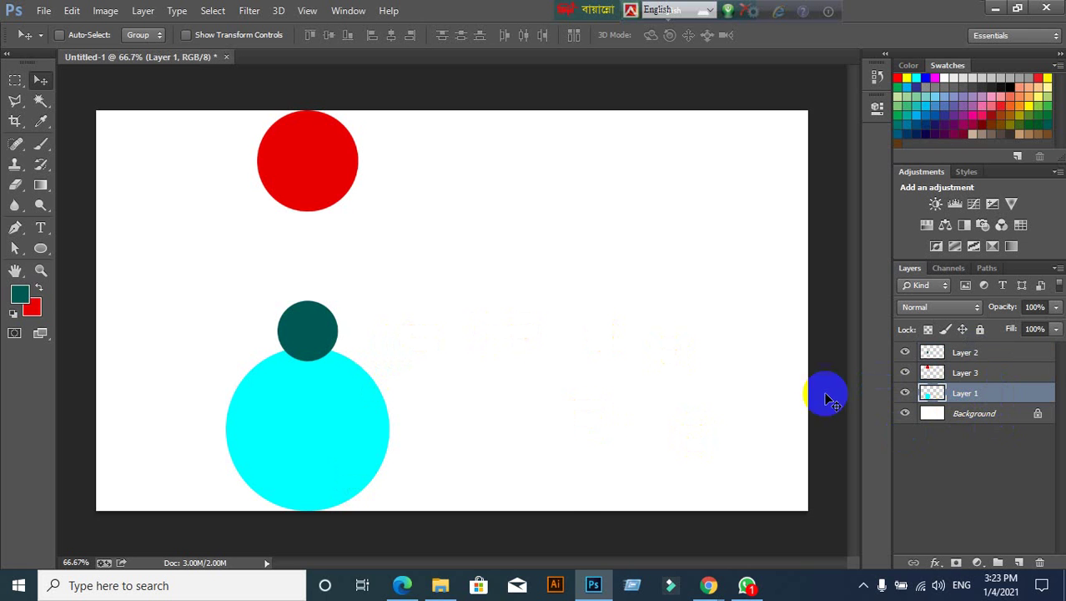
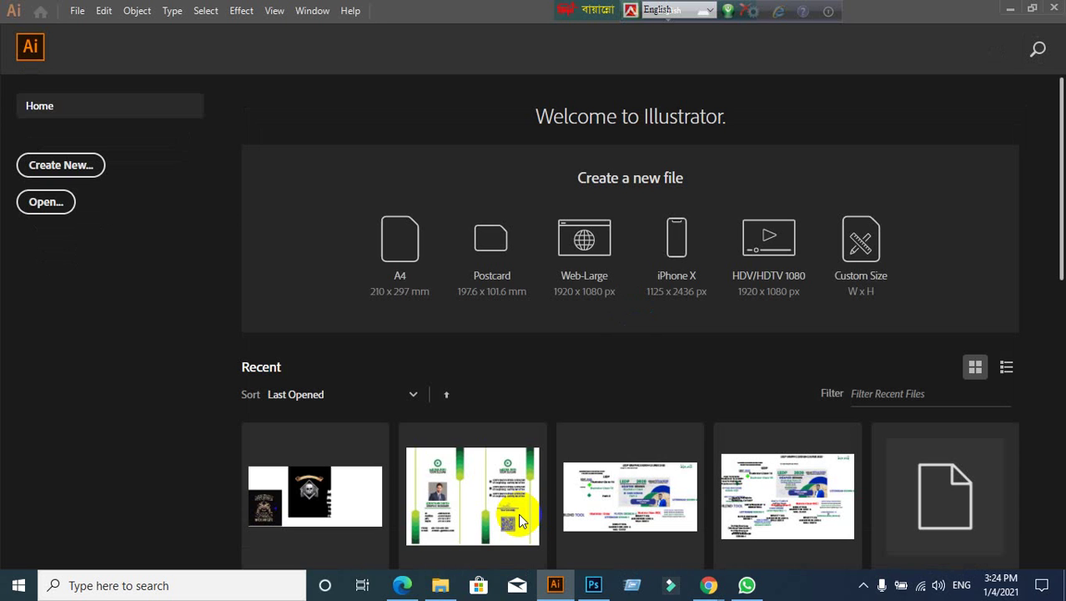
Create a blank 1366 × 768 px Illustrator document from the Common preset
{"action": "left_click", "coordinate": [518, 513]}
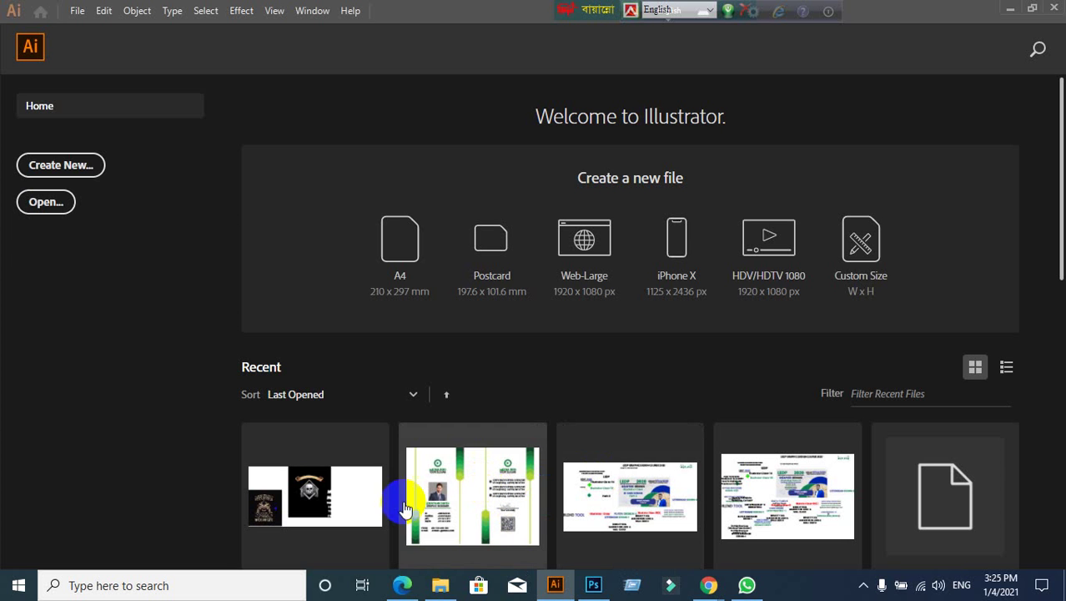
{"action": "left_click", "coordinate": [87, 161]}
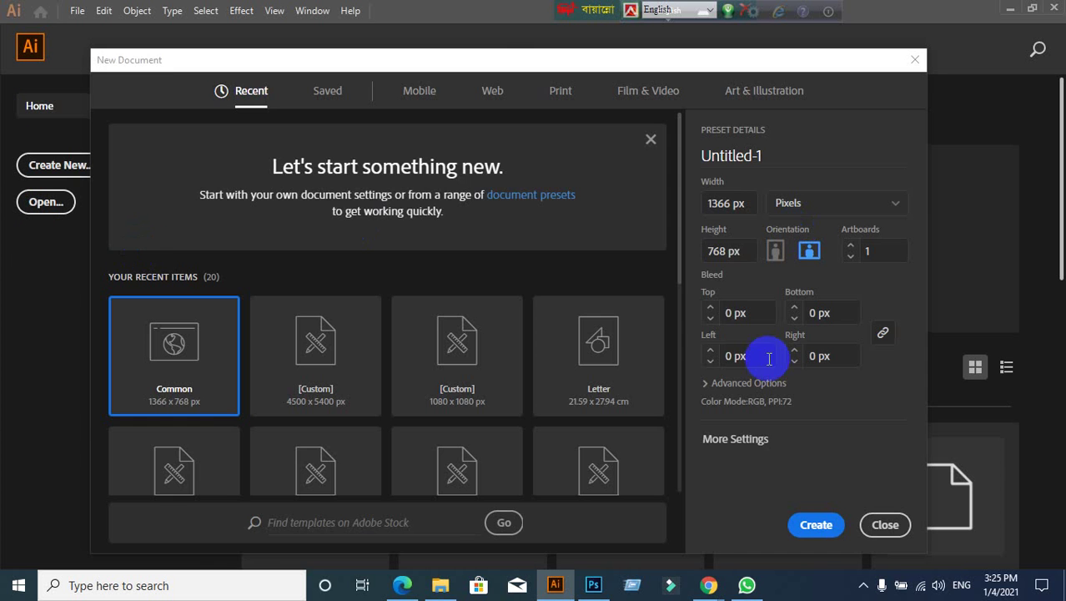
{"action": "left_click", "coordinate": [817, 526]}
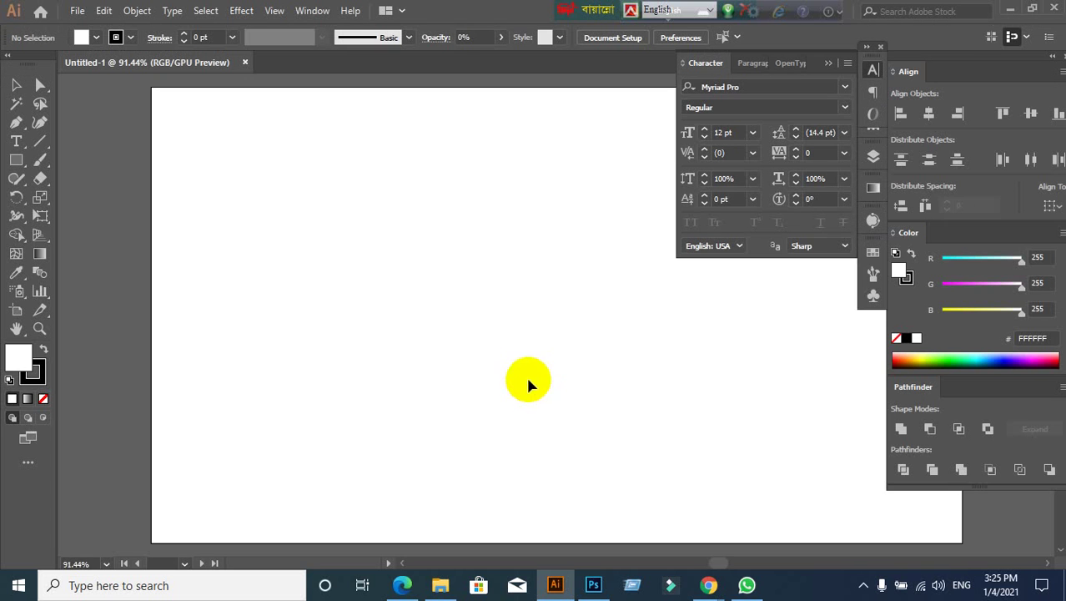
Draw two red-filled squares, one at the artboard's upper left and one near its bottom edge
{"action": "scroll", "coordinate": [521, 362], "scroll_direction": "down", "scroll_amount": 2}
{"action": "left_click_drag", "start_coordinate": [562, 412], "coordinate": [449, 358]}
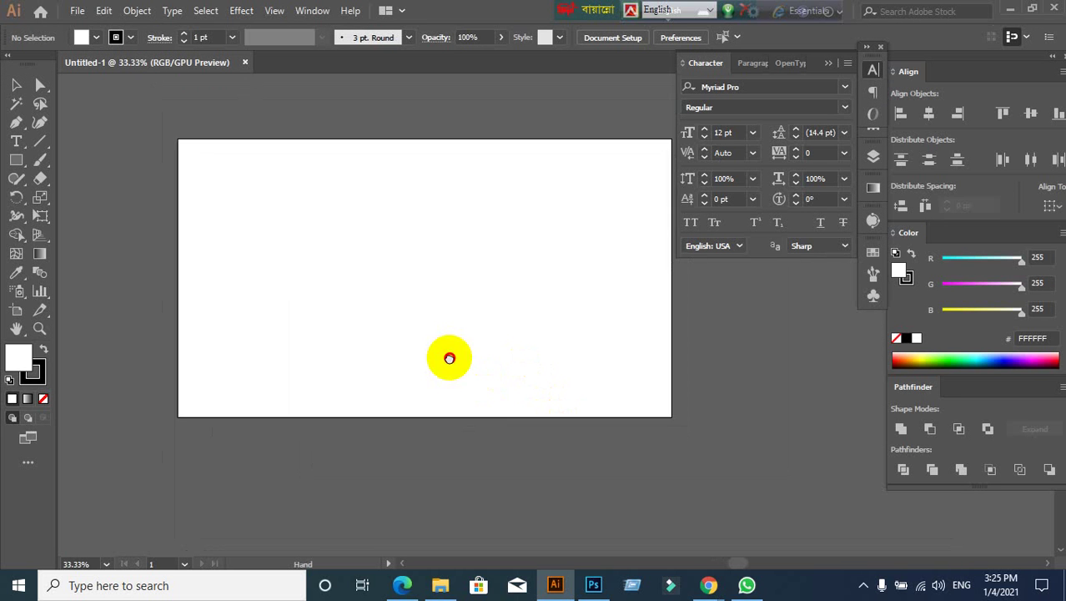
{"action": "scroll", "coordinate": [343, 250], "scroll_direction": "up", "scroll_amount": 1}
{"action": "scroll", "coordinate": [380, 279], "scroll_direction": "down", "scroll_amount": 1}
{"action": "left_click", "coordinate": [18, 178]}
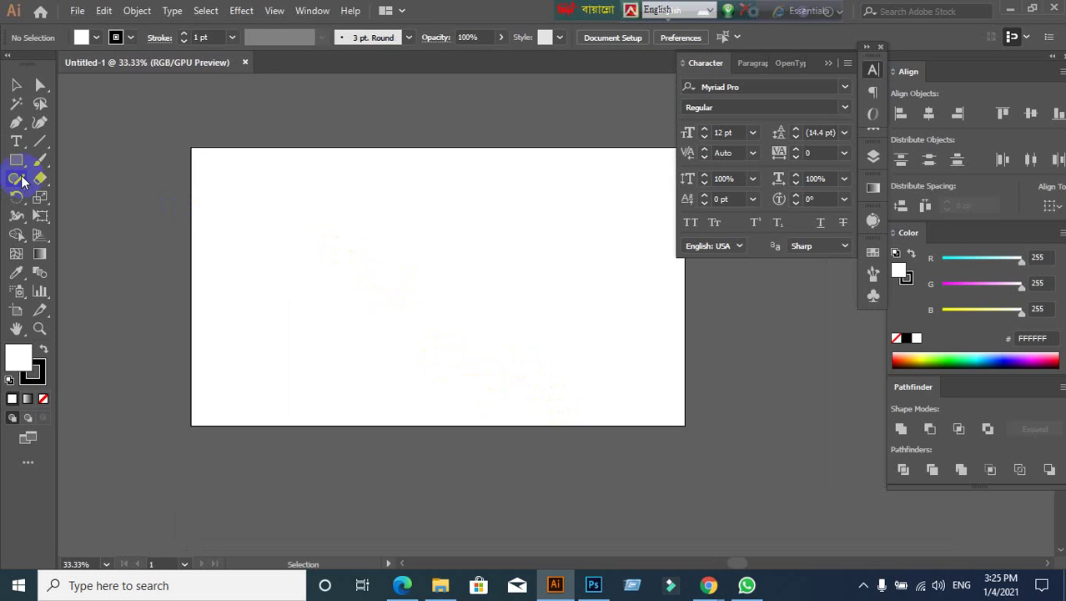
{"action": "left_click", "coordinate": [16, 160]}
{"action": "left_click_drag", "start_coordinate": [284, 194], "coordinate": [367, 277]}
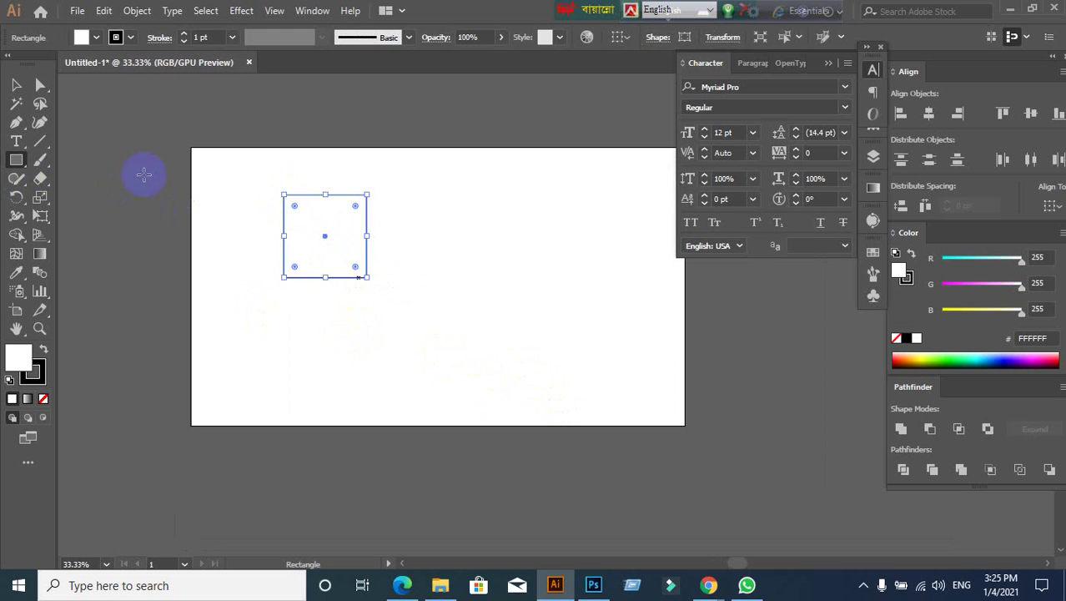
{"action": "left_click", "coordinate": [83, 37]}
{"action": "left_click", "coordinate": [53, 63]}
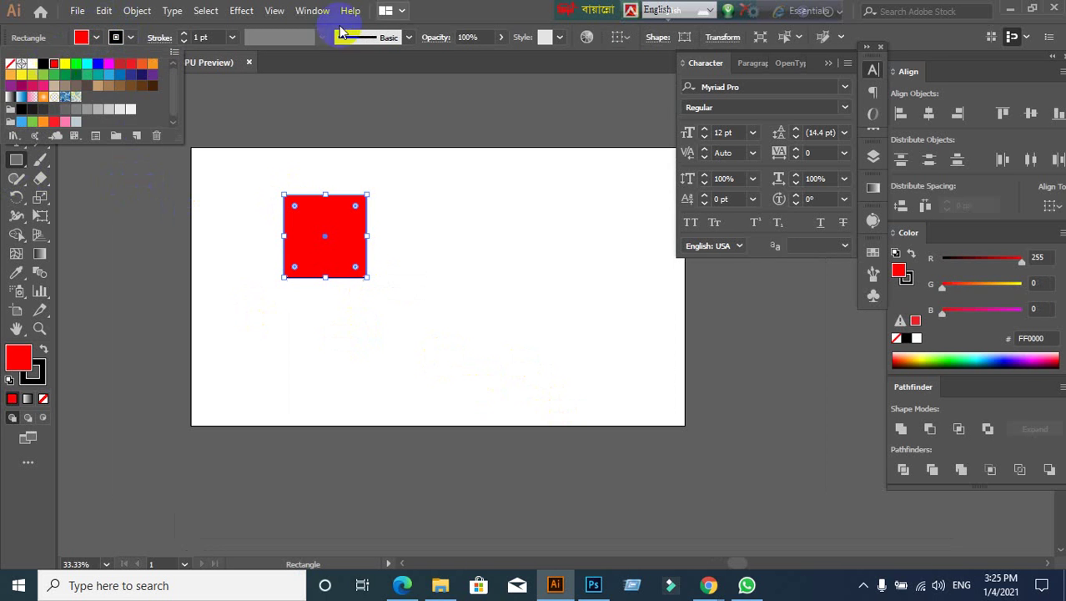
{"action": "mouse_move", "coordinate": [389, 360]}
{"action": "left_mouse_down"}
{"action": "mouse_move", "coordinate": [517, 457]}
{"action": "mouse_move", "coordinate": [476, 445]}
{"action": "left_mouse_up"}
Select both squares, apply Horizontal Align Center, then undo it
{"action": "left_click", "coordinate": [19, 85]}
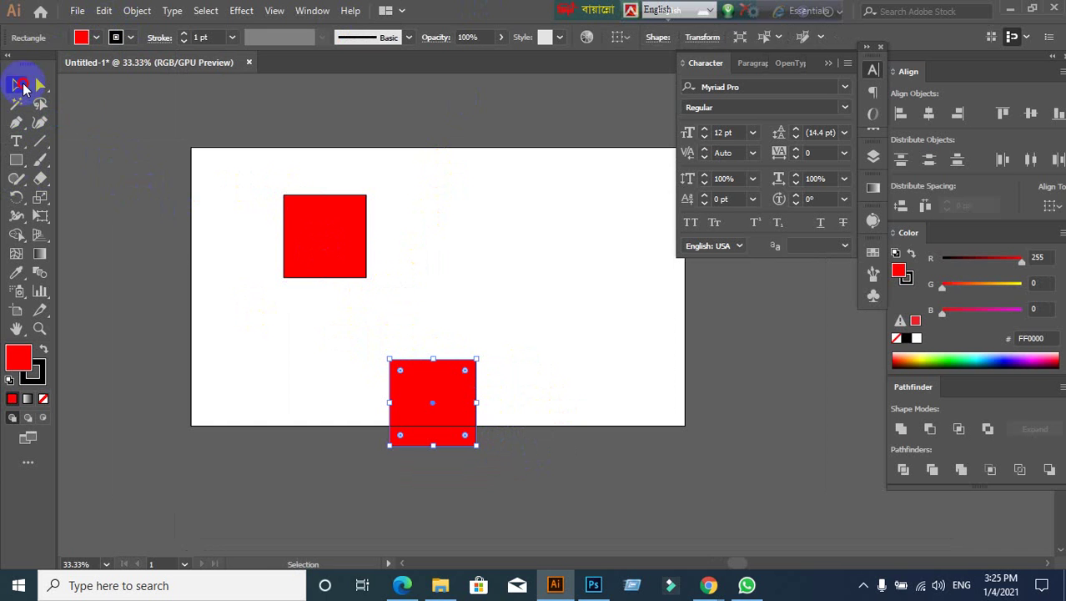
{"action": "left_click_drag", "start_coordinate": [207, 204], "coordinate": [499, 483]}
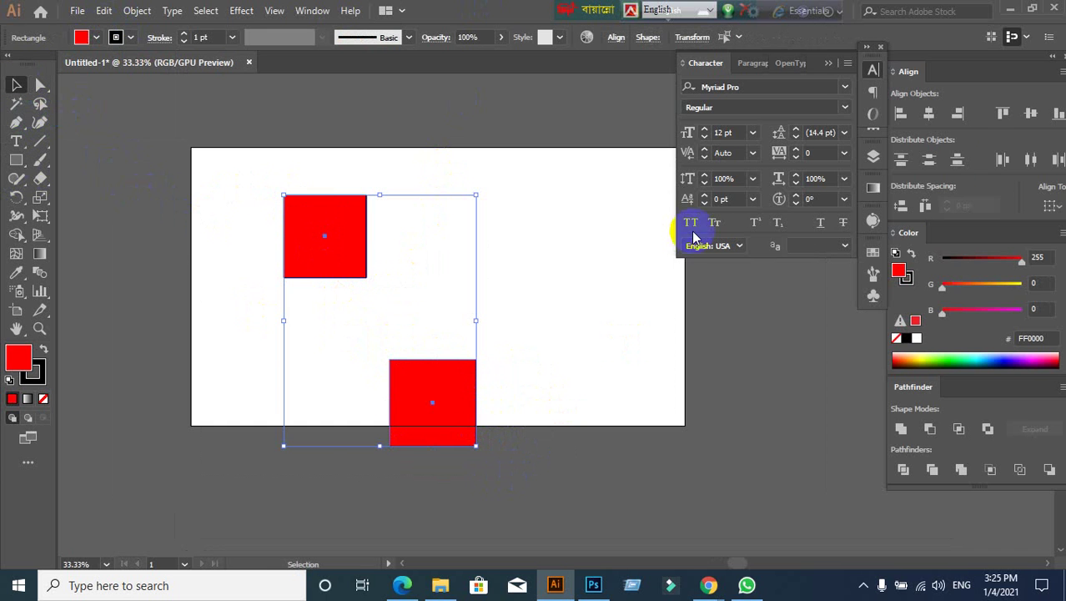
{"action": "left_click", "coordinate": [928, 113]}
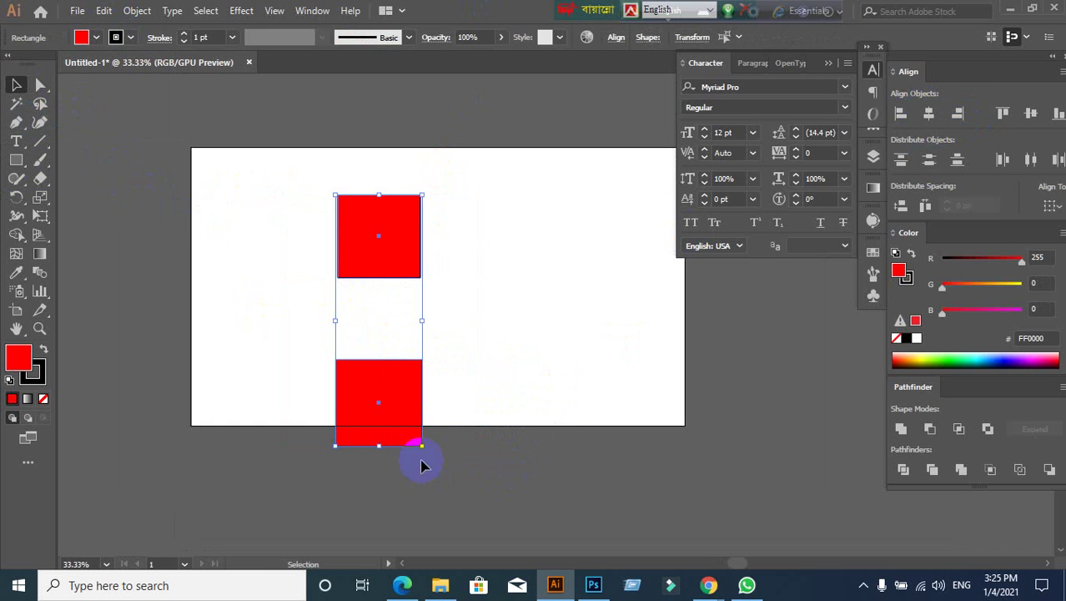
{"action": "key", "text": "ctrl+z"}
Horizontally centre the squares using the top square as key object, then undo
{"action": "left_click_drag", "start_coordinate": [202, 167], "coordinate": [588, 541]}
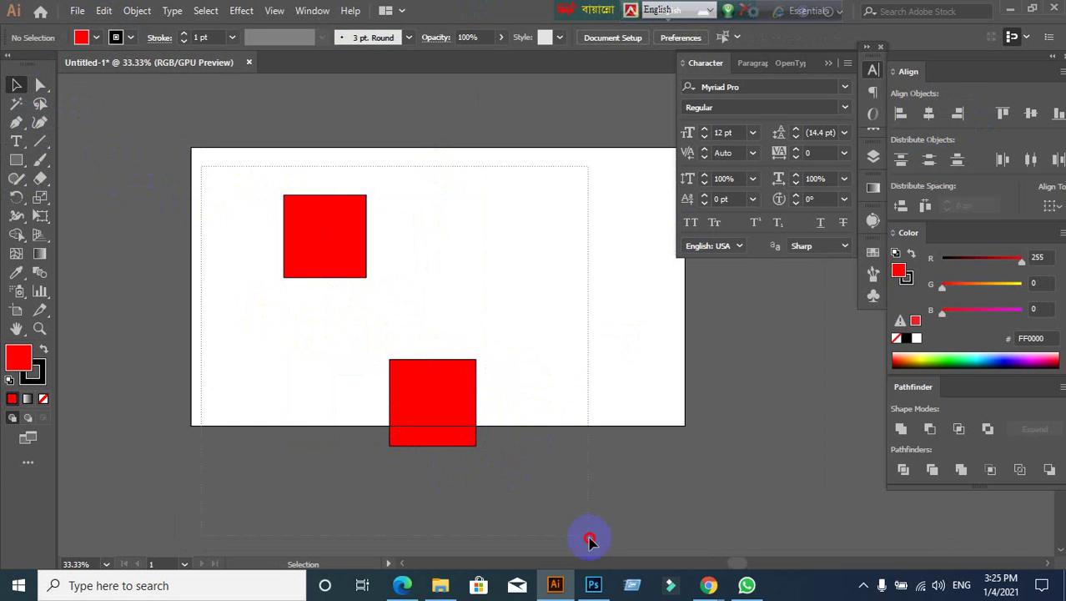
{"action": "left_click", "coordinate": [307, 260]}
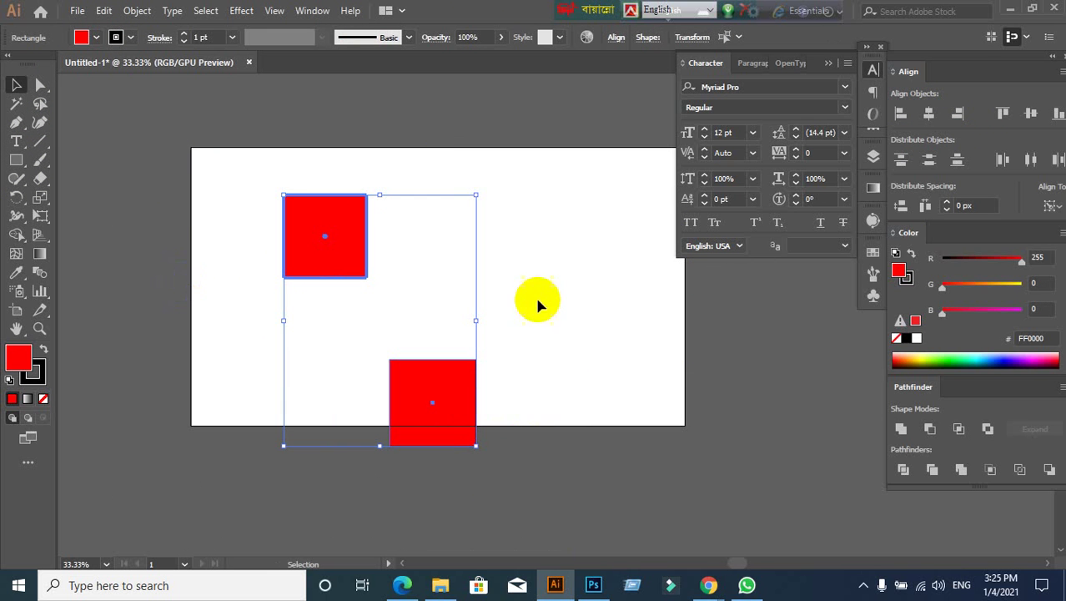
{"action": "left_click", "coordinate": [928, 113]}
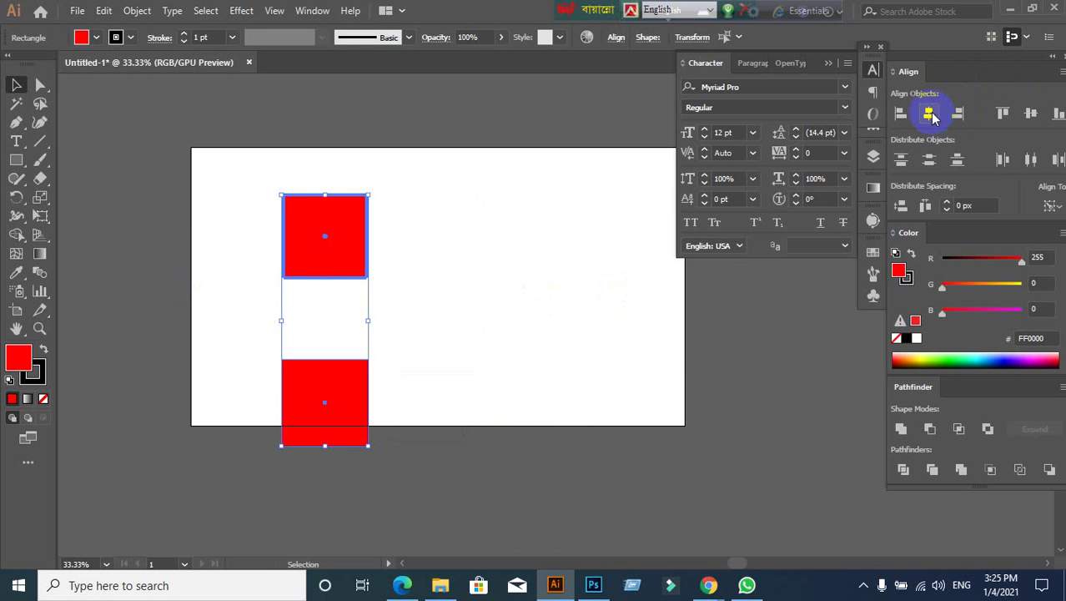
{"action": "left_click", "coordinate": [576, 504]}
{"action": "key", "text": "ctrl+z"}
Horizontally centre the squares using the bottom square as key object, then undo
{"action": "left_click", "coordinate": [528, 472]}
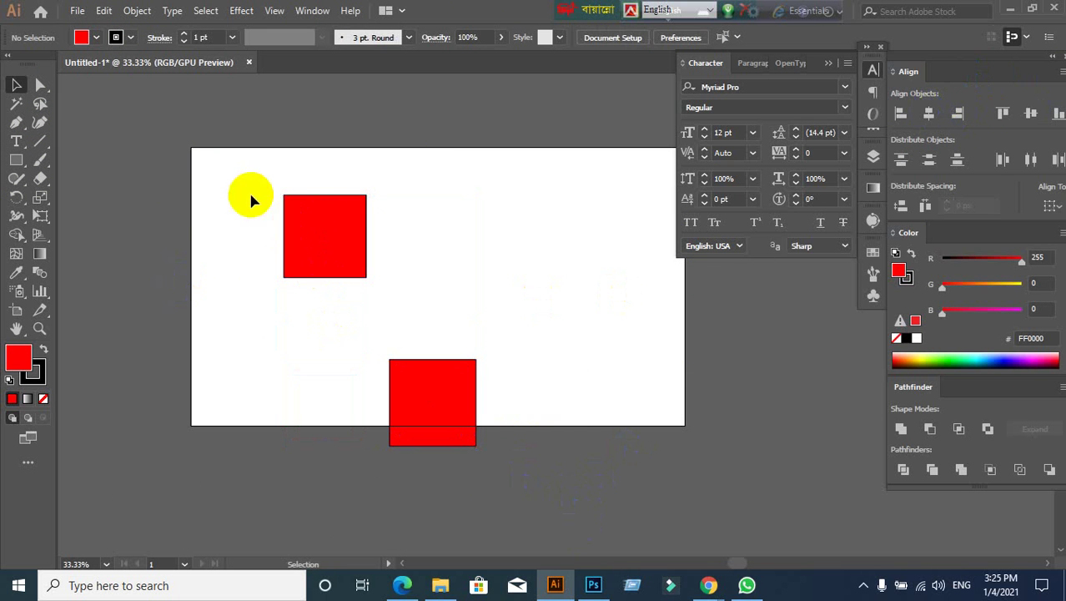
{"action": "left_click_drag", "start_coordinate": [252, 199], "coordinate": [606, 500]}
{"action": "left_click", "coordinate": [445, 404]}
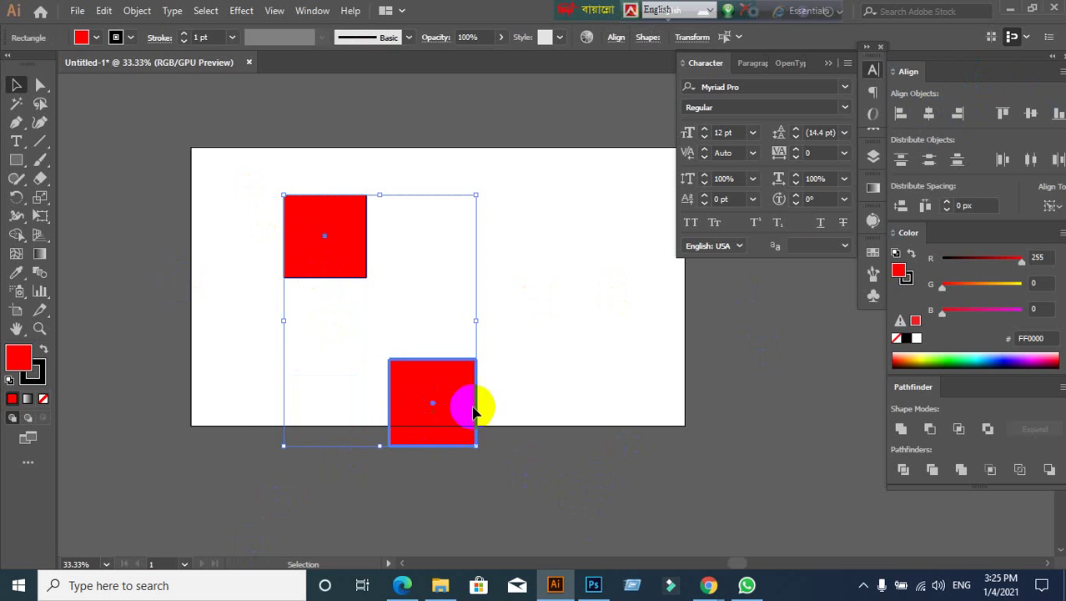
{"action": "left_click", "coordinate": [929, 113]}
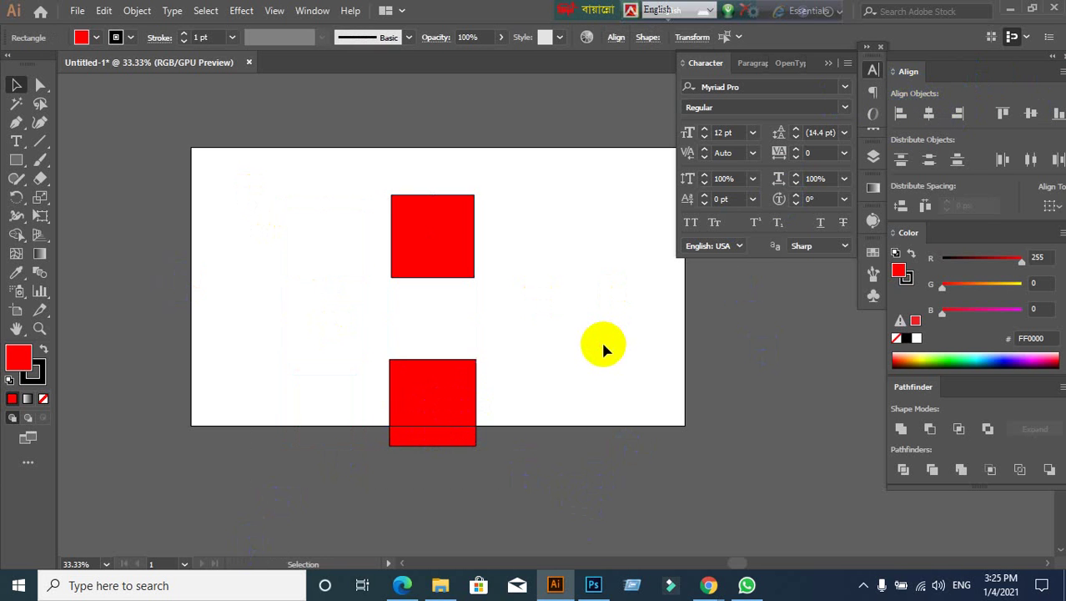
{"action": "key", "text": "ctrl+z"}
In Photoshop, enable Auto-Select and move the red and teal circles to the right
{"action": "left_click", "coordinate": [593, 585]}
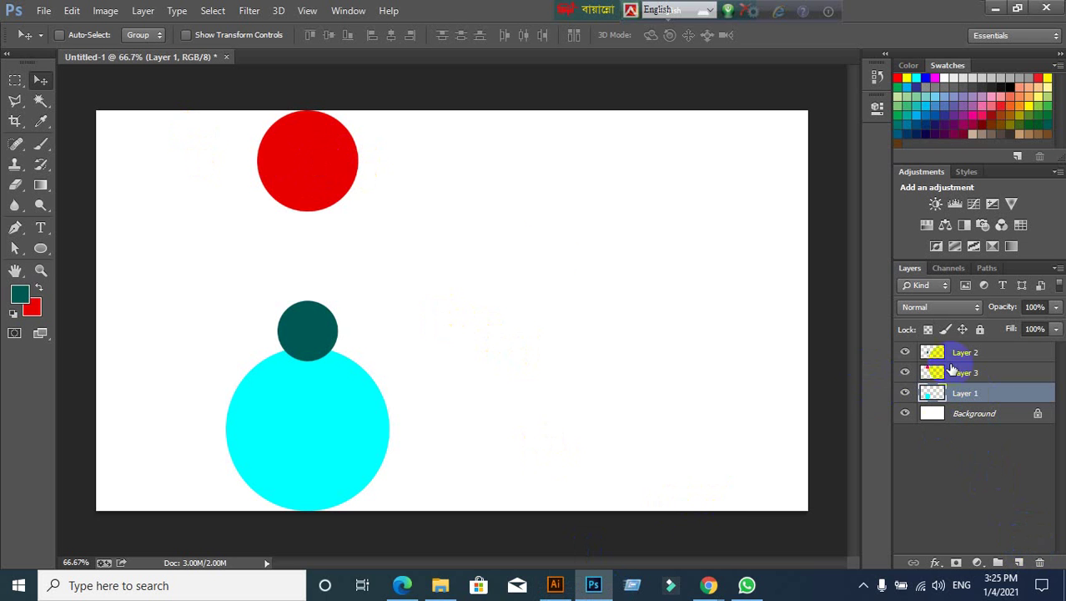
{"action": "left_click", "coordinate": [60, 34]}
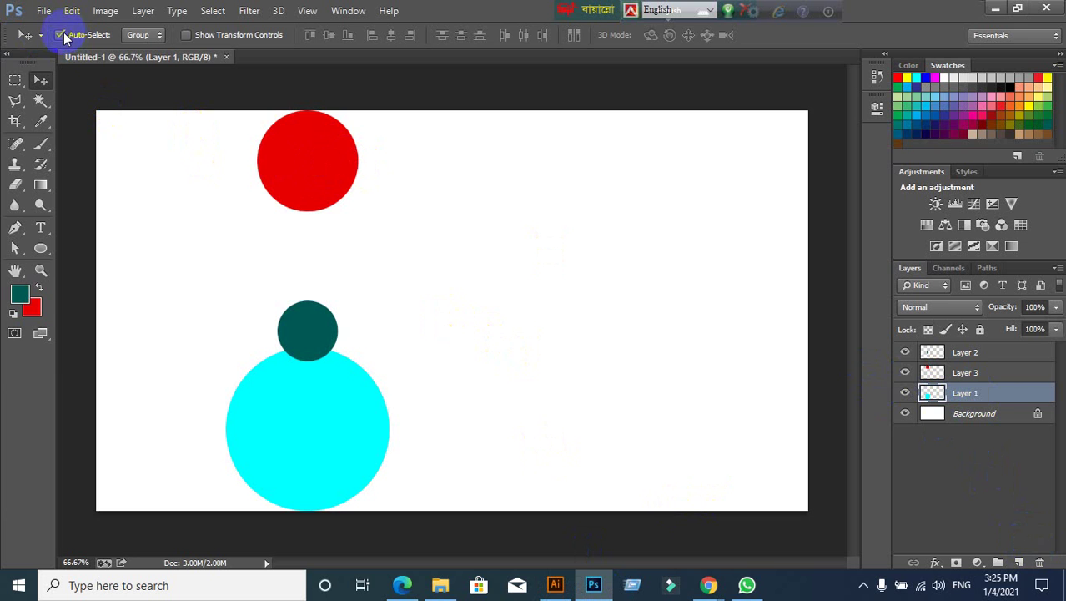
{"action": "left_click_drag", "start_coordinate": [323, 147], "coordinate": [480, 157]}
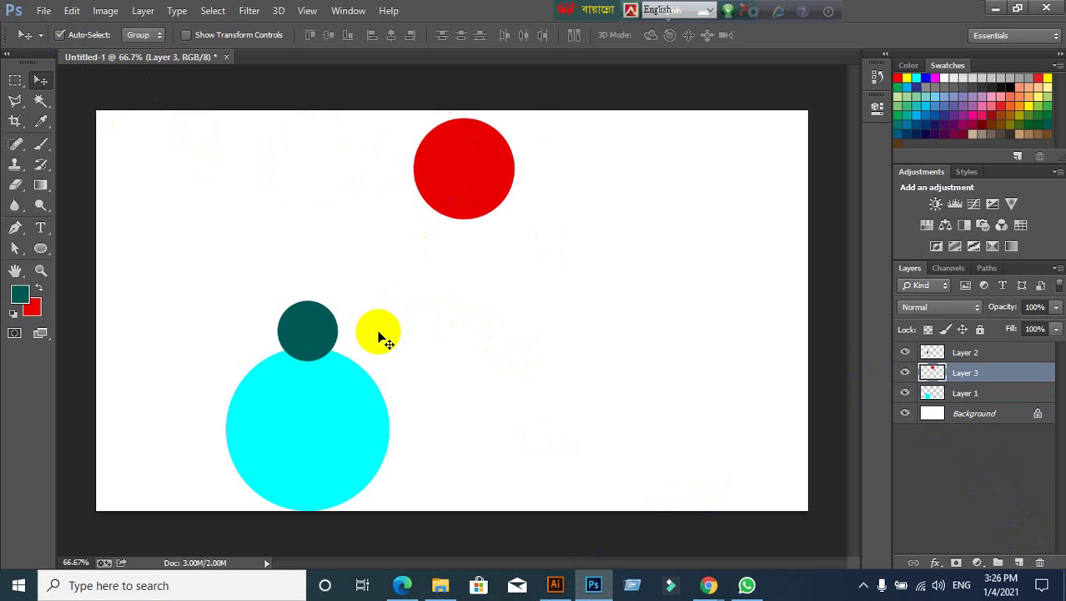
{"action": "left_click_drag", "start_coordinate": [333, 332], "coordinate": [577, 370]}
Delete the large cyan circle's layer
{"action": "mouse_move", "coordinate": [398, 448]}
{"action": "left_mouse_down"}
{"action": "mouse_move", "coordinate": [350, 442]}
{"action": "mouse_move", "coordinate": [431, 440]}
{"action": "left_mouse_up"}
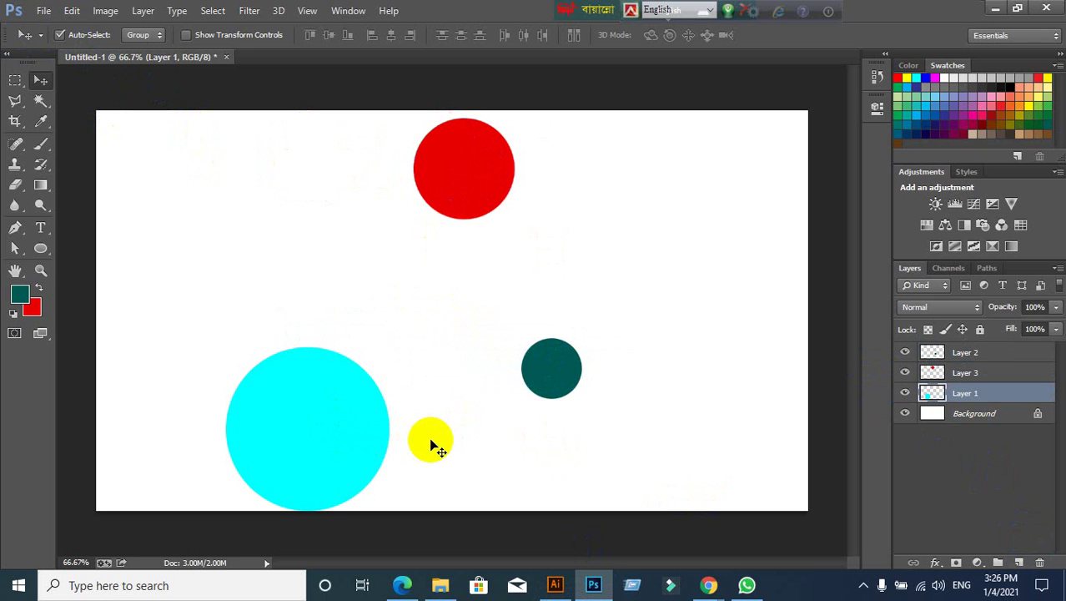
{"action": "key", "text": "Delete"}
{"action": "left_click_drag", "start_coordinate": [381, 236], "coordinate": [362, 142]}
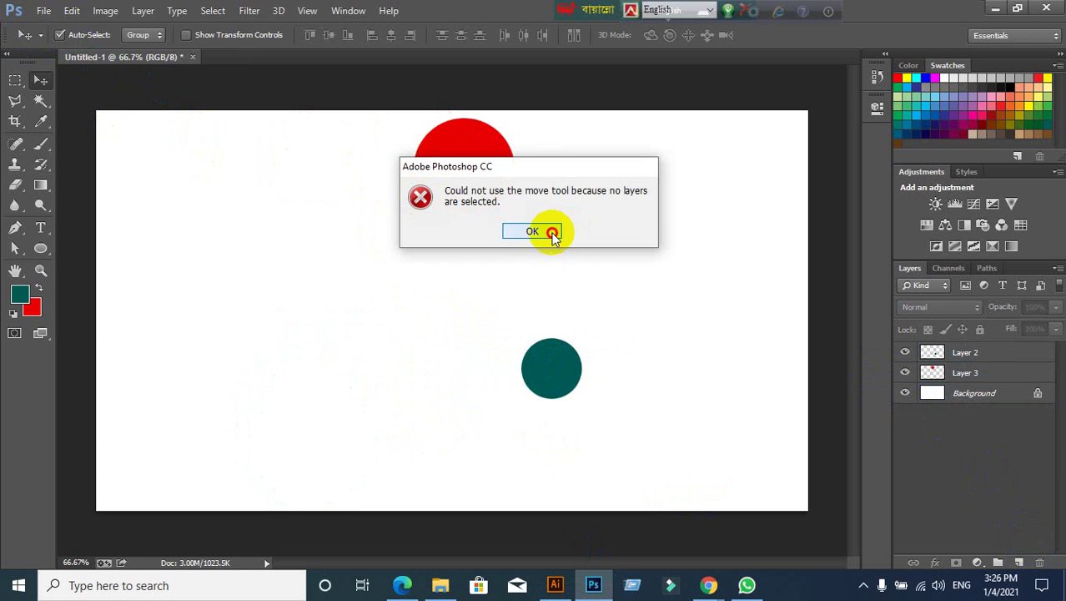
Select the red and teal circle layers, load the red circle as reference, and align horizontal centres
{"action": "left_click", "coordinate": [548, 231]}
{"action": "left_click_drag", "start_coordinate": [326, 119], "coordinate": [667, 474]}
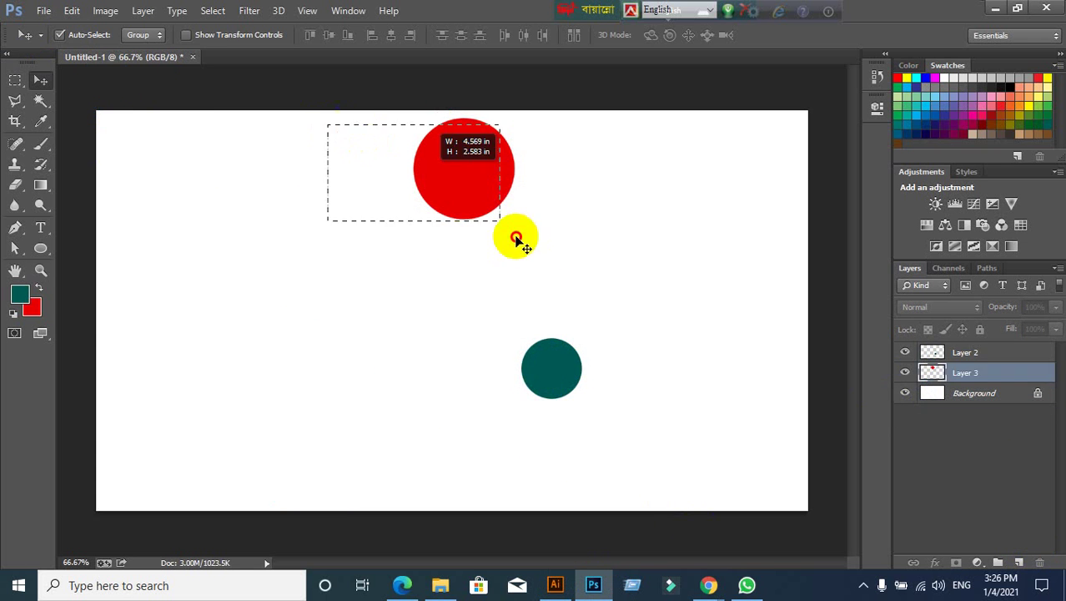
{"action": "mouse_move", "coordinate": [400, 398]}
{"action": "left_mouse_down"}
{"action": "mouse_move", "coordinate": [959, 425]}
{"action": "mouse_move", "coordinate": [935, 373]}
{"action": "left_mouse_up"}
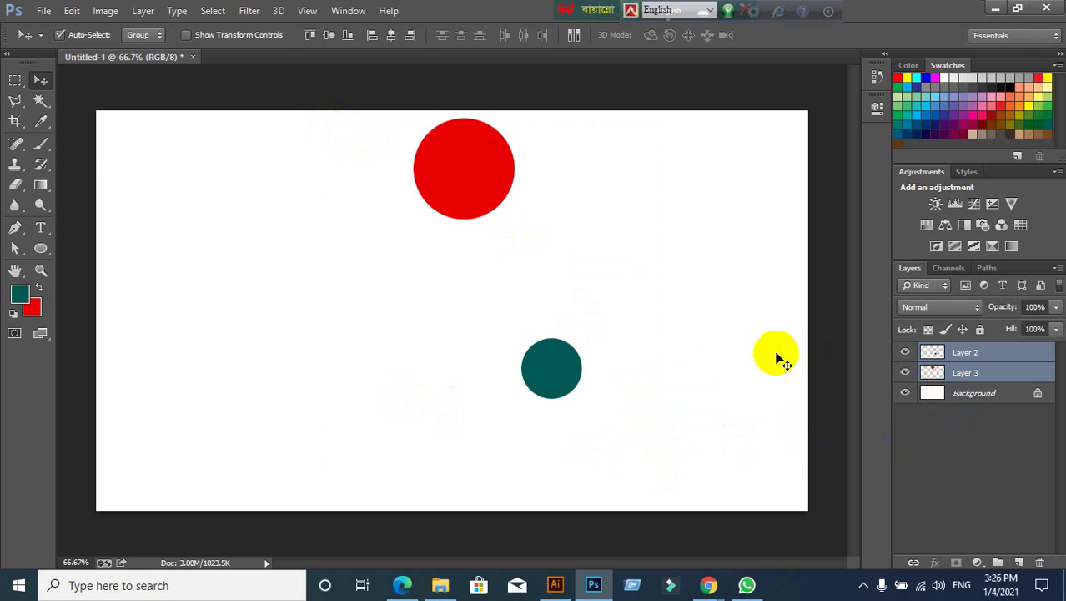
{"action": "left_click_drag", "start_coordinate": [934, 373], "coordinate": [966, 373]}
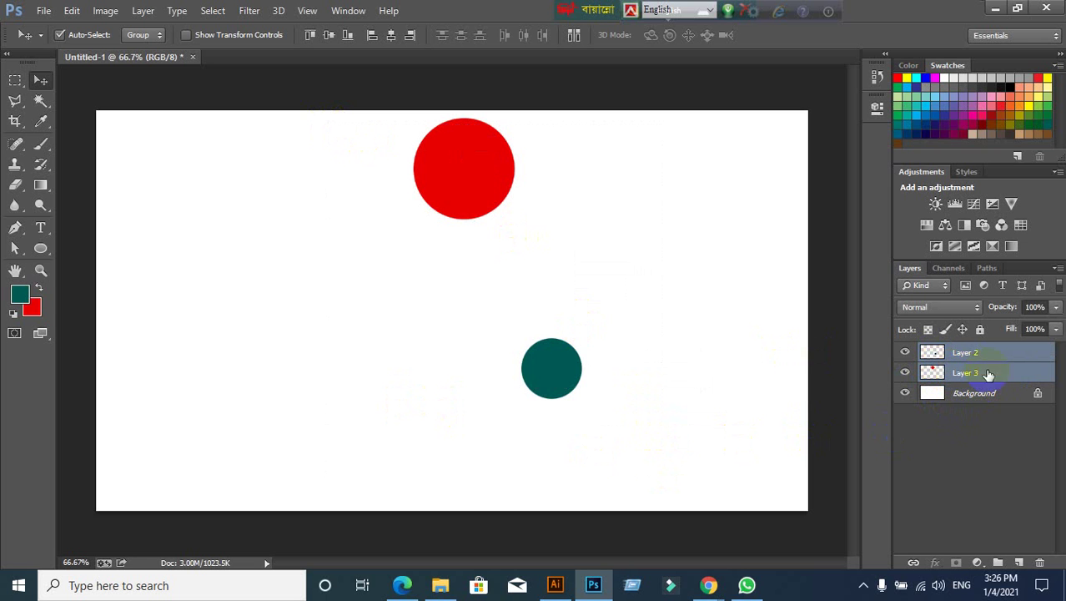
{"action": "left_click", "coordinate": [428, 177]}
{"action": "left_click_drag", "start_coordinate": [428, 177], "coordinate": [461, 279]}
{"action": "left_click_drag", "start_coordinate": [528, 116], "coordinate": [493, 113]}
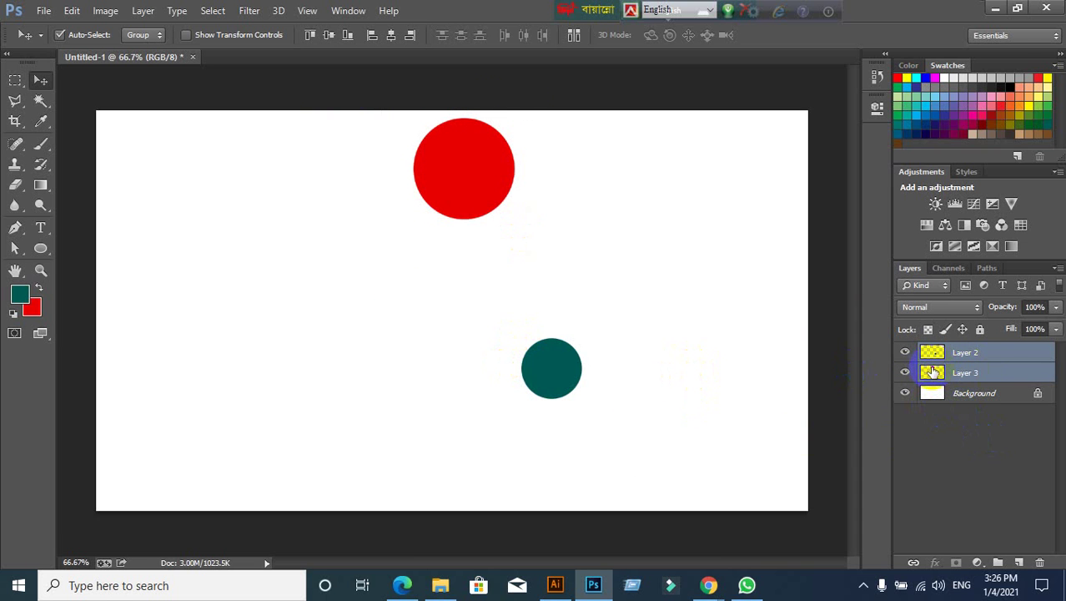
{"action": "left_click", "coordinate": [933, 372], "text": "ctrl"}
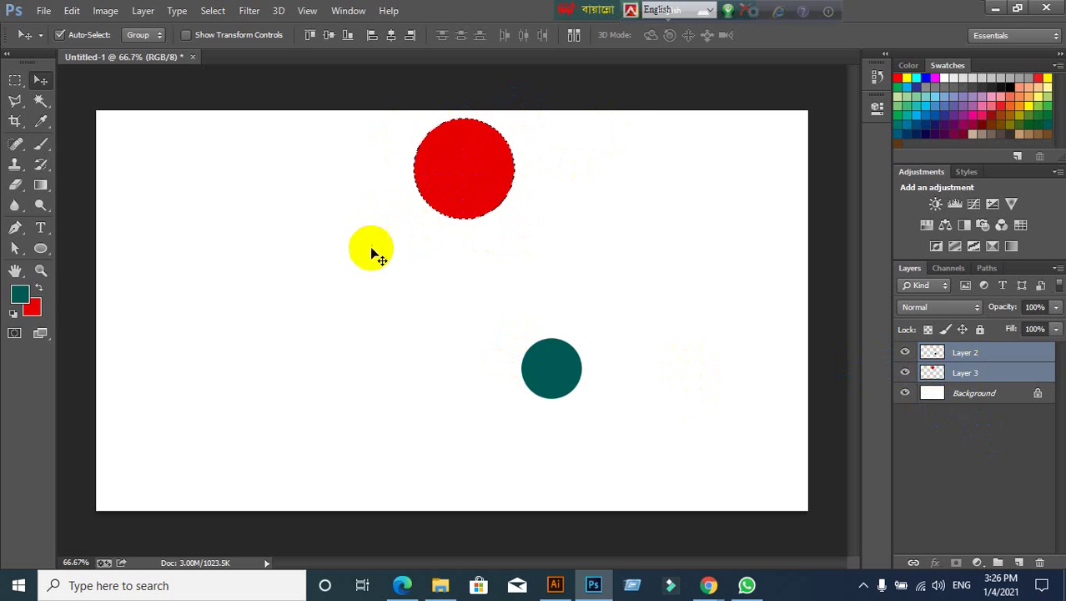
{"action": "left_click", "coordinate": [392, 36]}
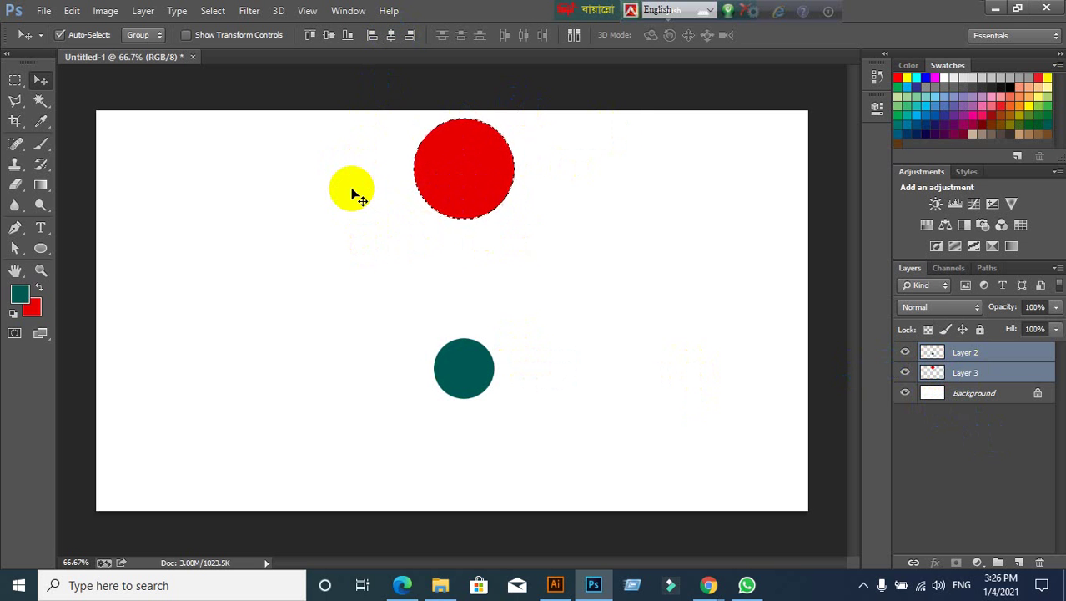
{"action": "key", "text": "ctrl+d"}
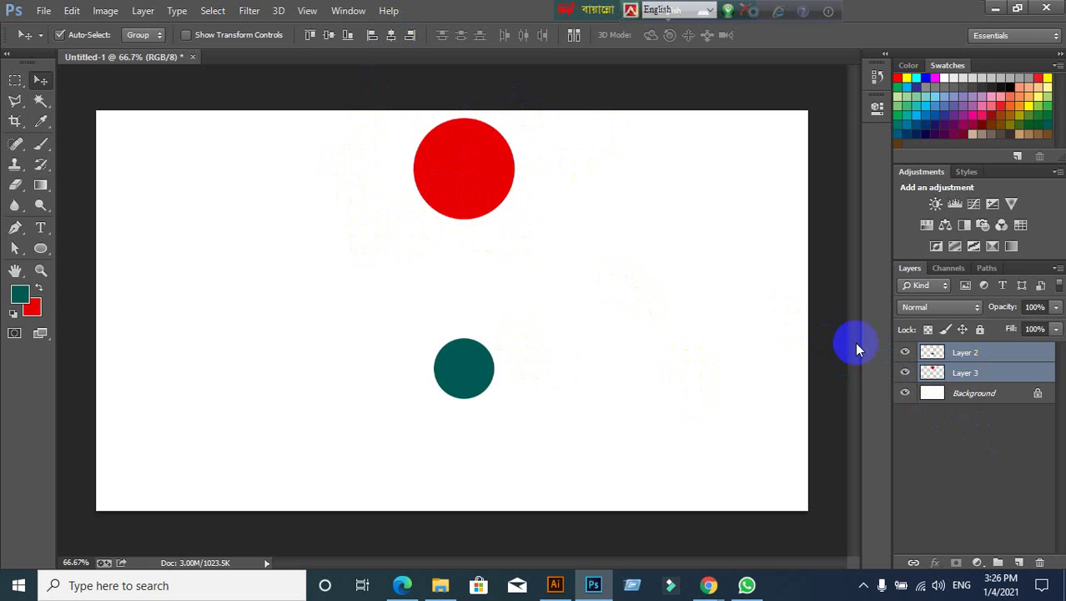
Reposition the circles, teal to the upper left and red to the lower canvas
{"action": "mouse_move", "coordinate": [357, 197]}
{"action": "left_mouse_down"}
{"action": "mouse_move", "coordinate": [957, 376]}
{"action": "mouse_move", "coordinate": [481, 398]}
{"action": "left_mouse_up"}
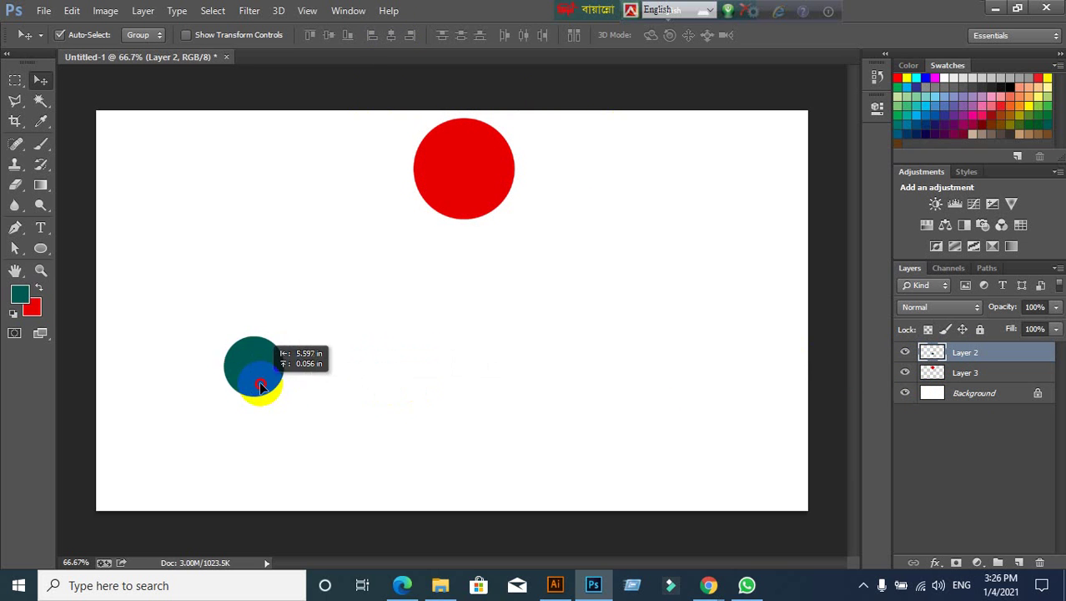
{"action": "mouse_move", "coordinate": [482, 398]}
{"action": "left_mouse_down"}
{"action": "mouse_move", "coordinate": [307, 401]}
{"action": "mouse_move", "coordinate": [288, 179]}
{"action": "left_mouse_up"}
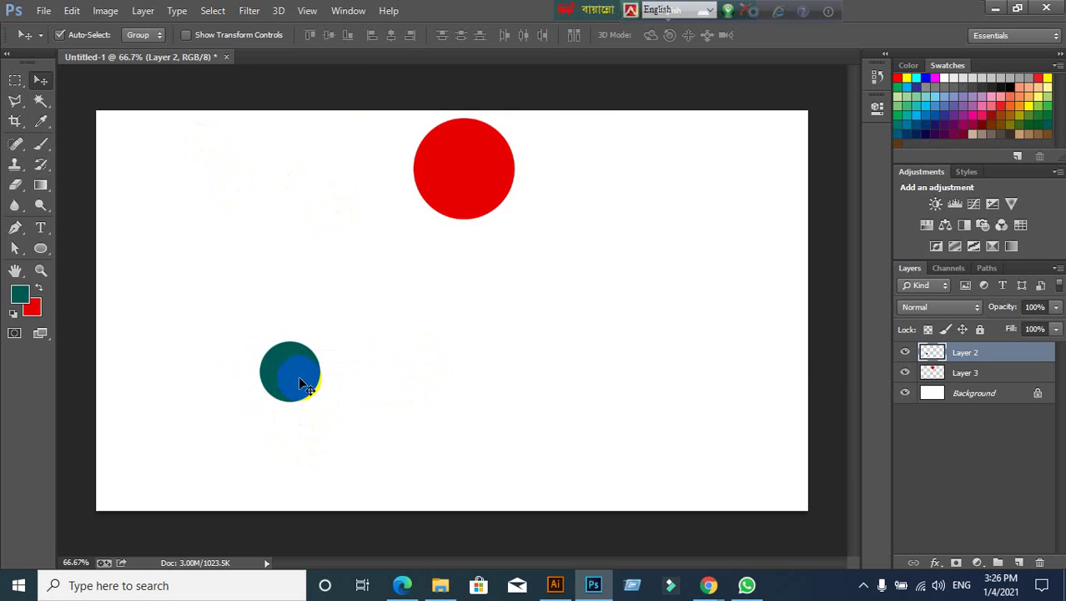
{"action": "left_click_drag", "start_coordinate": [291, 371], "coordinate": [247, 199]}
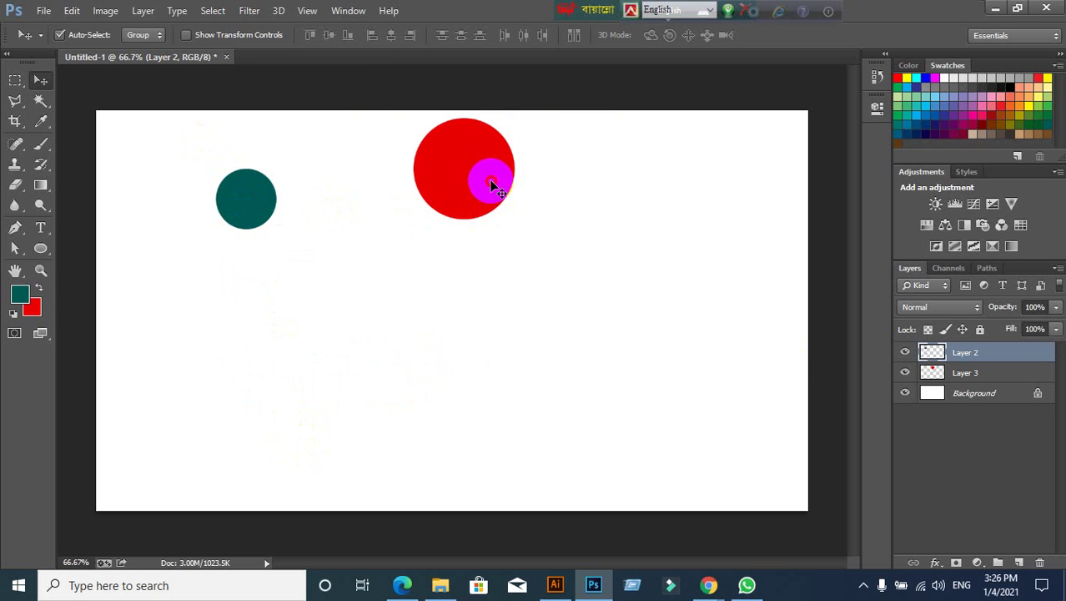
{"action": "left_click_drag", "start_coordinate": [490, 185], "coordinate": [506, 402]}
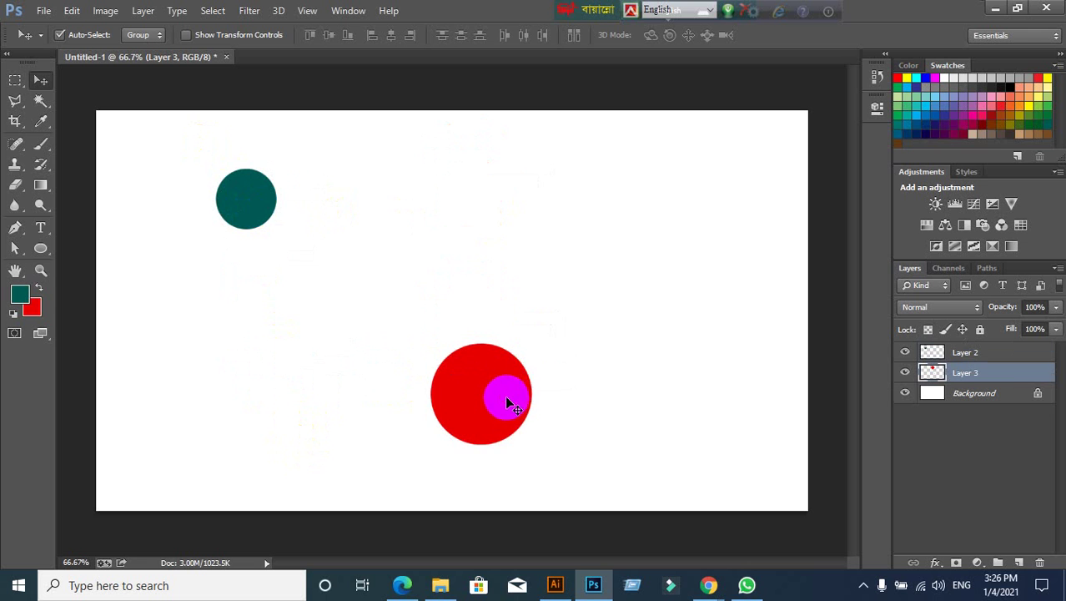
{"action": "mouse_move", "coordinate": [144, 130]}
{"action": "left_mouse_down"}
{"action": "mouse_move", "coordinate": [638, 487]}
{"action": "mouse_move", "coordinate": [796, 483]}
{"action": "left_mouse_up"}
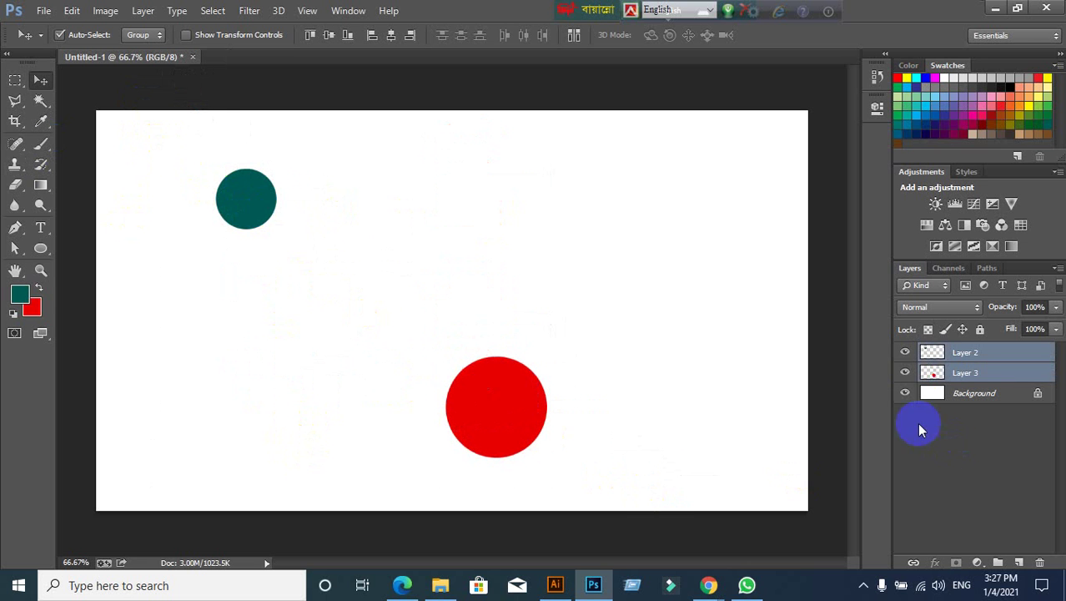
Select both circle layers, apply Align Vertical Centers, and deselect
{"action": "left_click", "coordinate": [930, 357], "text": "ctrl"}
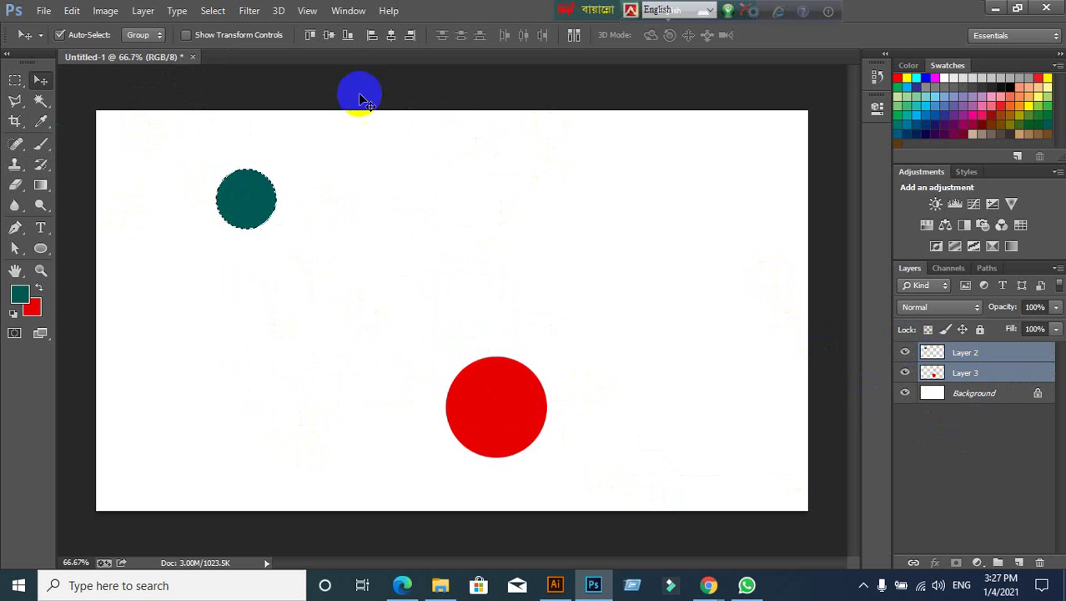
{"action": "left_click", "coordinate": [329, 35]}
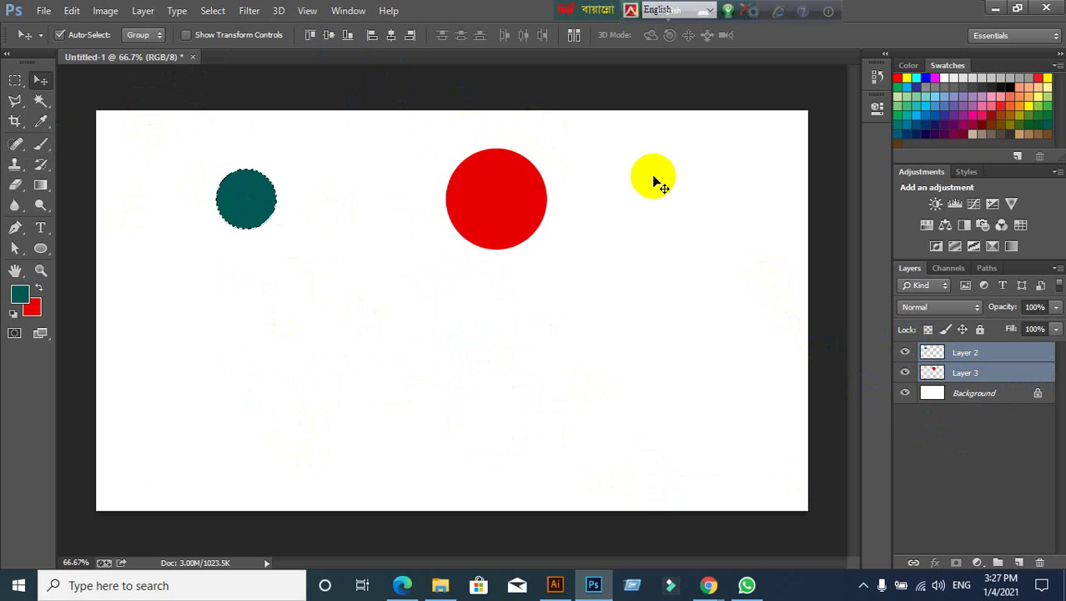
{"action": "left_click", "coordinate": [963, 372]}
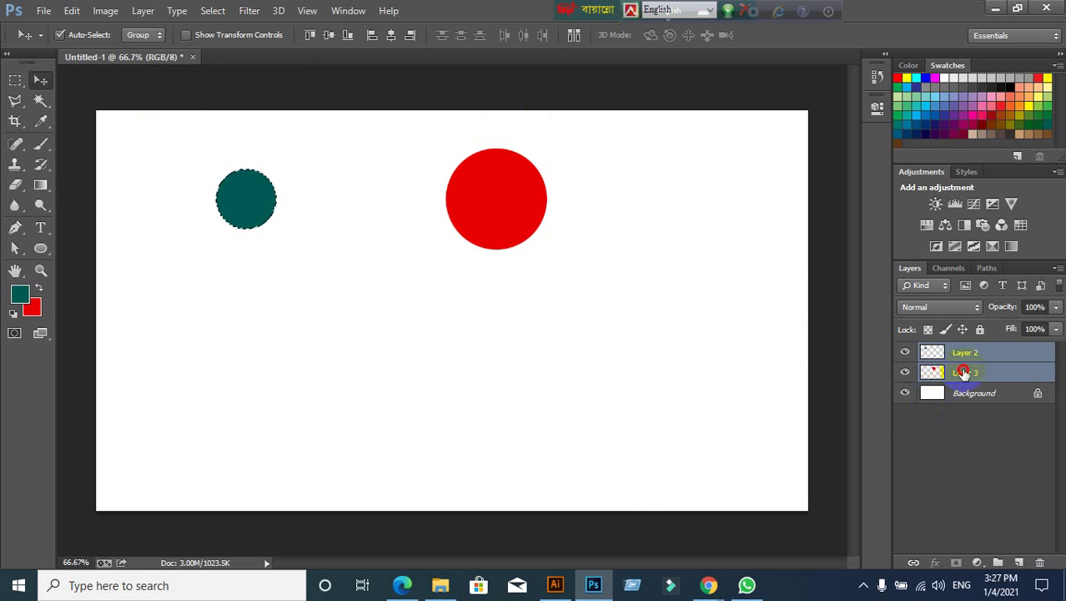
{"action": "left_click", "coordinate": [684, 361]}
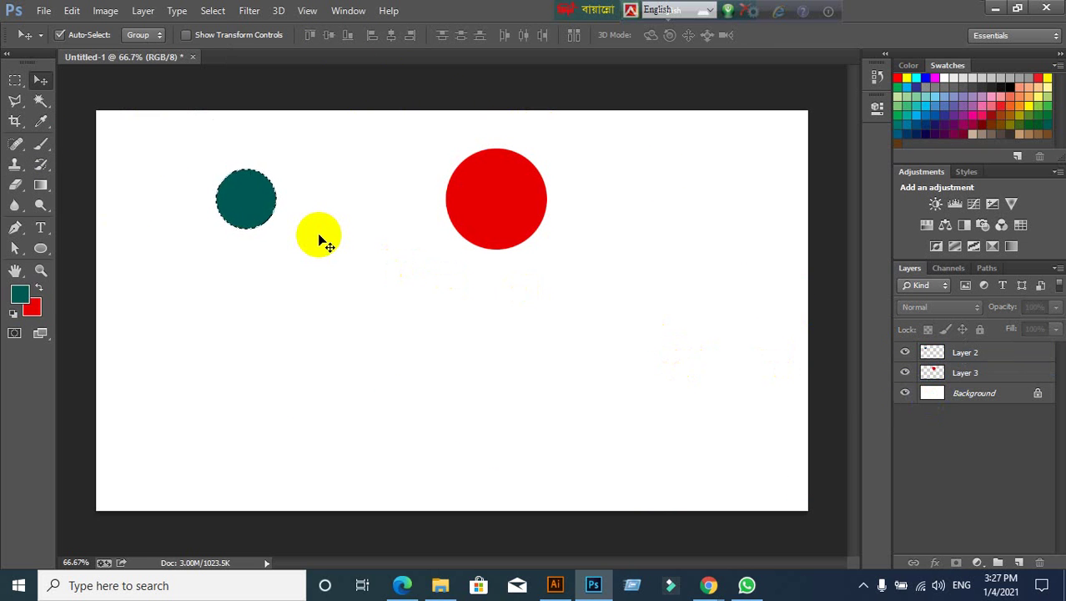
{"action": "key", "text": "ctrl+d"}
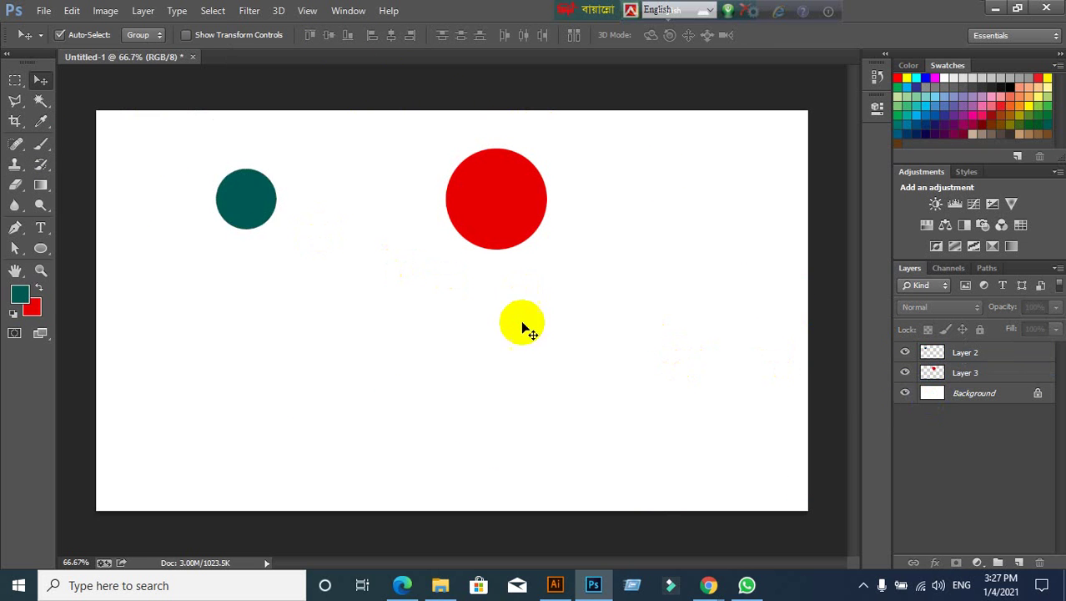
{"action": "left_click", "coordinate": [716, 572]}
Bring the Google Meet call window to the front
{"action": "left_click", "coordinate": [618, 504]}
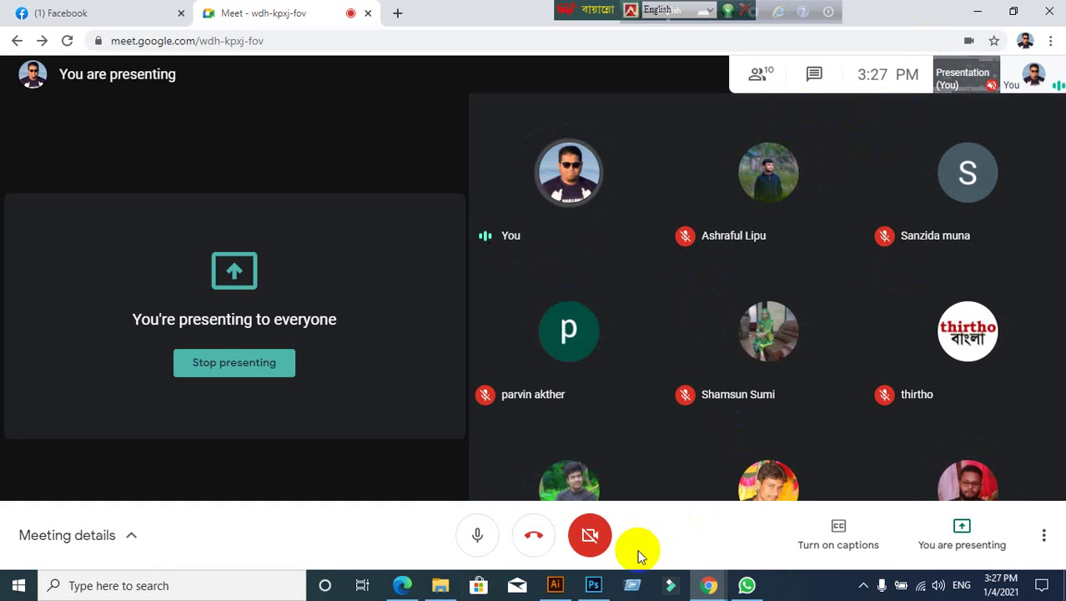
Dismiss the no-layers error, select Layer 2 and Layer 3, and delete both circles
{"action": "mouse_move", "coordinate": [593, 584]}
{"action": "left_click", "coordinate": [592, 517]}
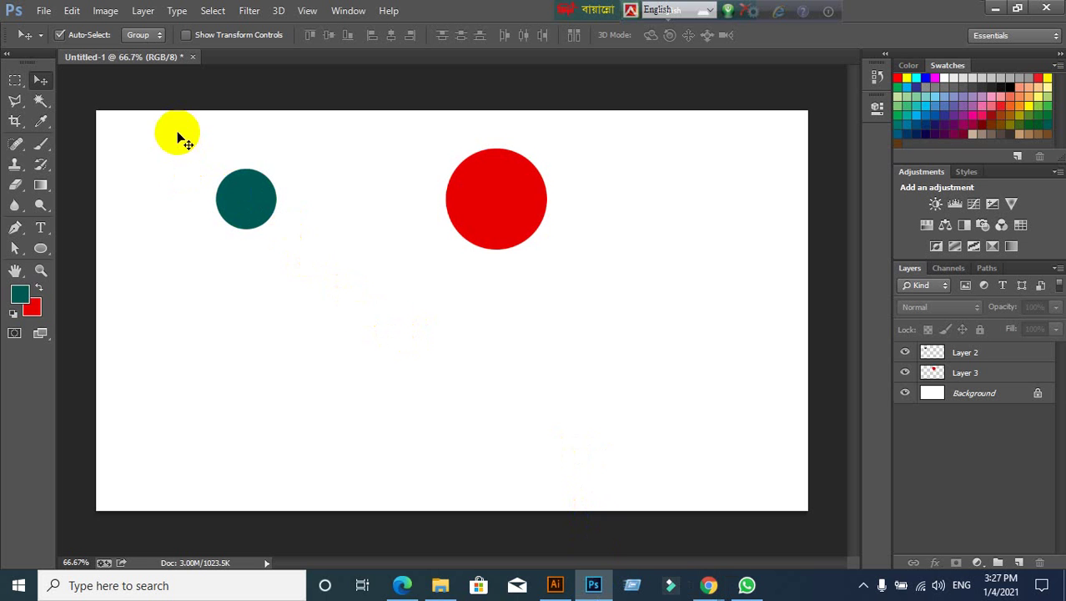
{"action": "left_click", "coordinate": [178, 138]}
{"action": "left_click", "coordinate": [526, 232]}
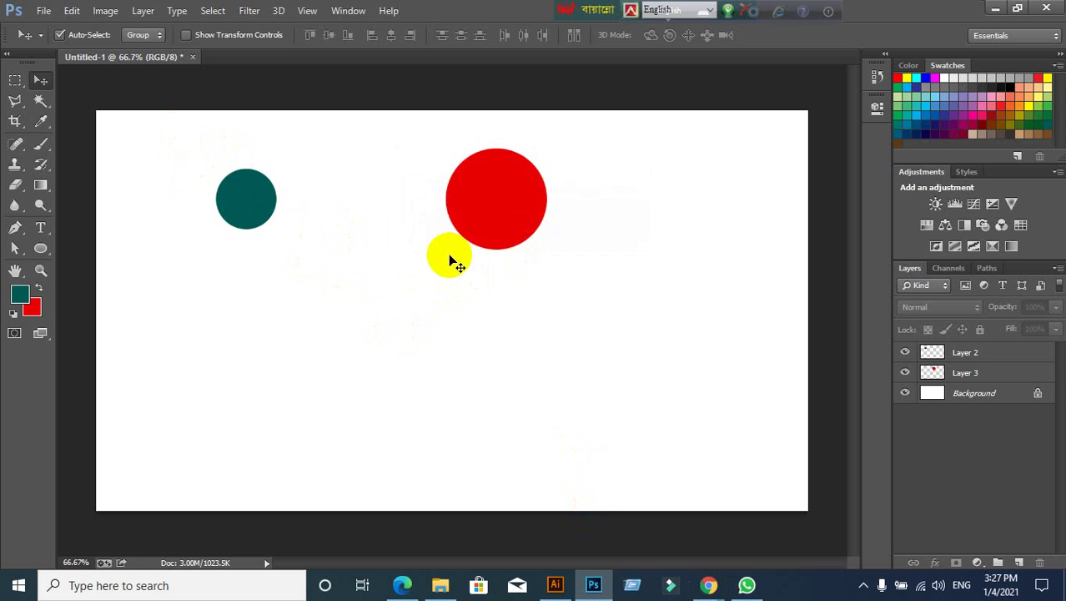
{"action": "left_click", "coordinate": [236, 207]}
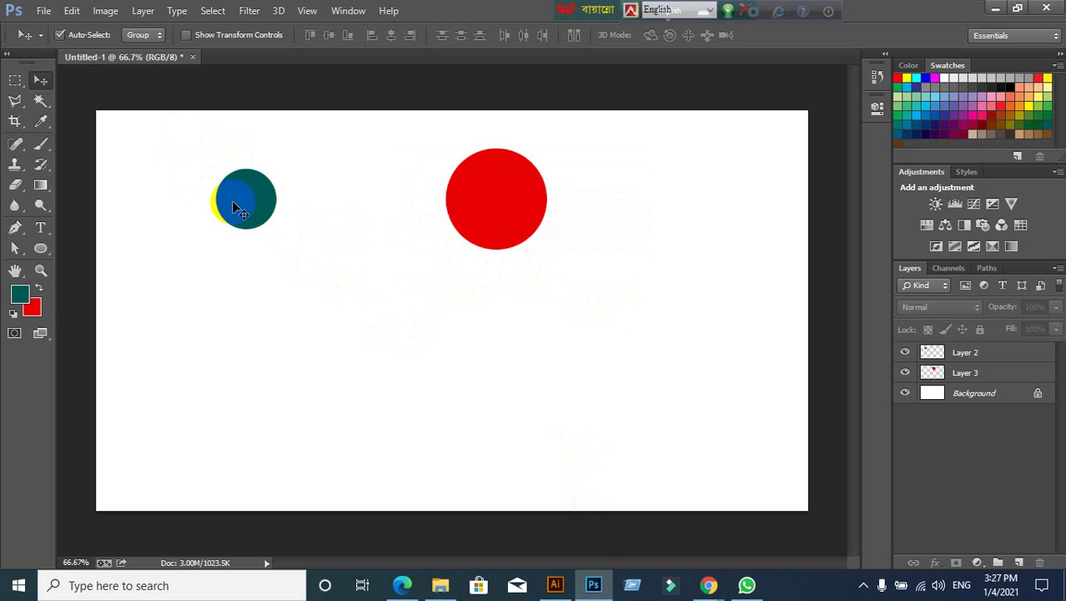
{"action": "left_click_drag", "start_coordinate": [159, 143], "coordinate": [509, 327]}
{"action": "key", "text": "Delete"}
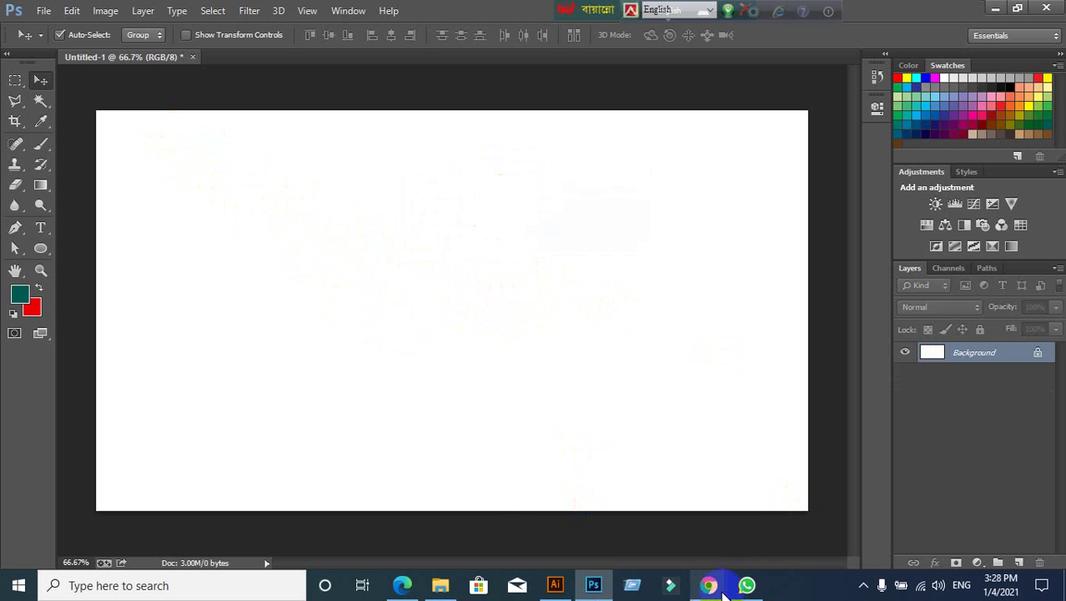
Switch to Meet and back to Photoshop, then pick the Move tool
{"action": "mouse_move", "coordinate": [708, 585]}
{"action": "left_click", "coordinate": [645, 542]}
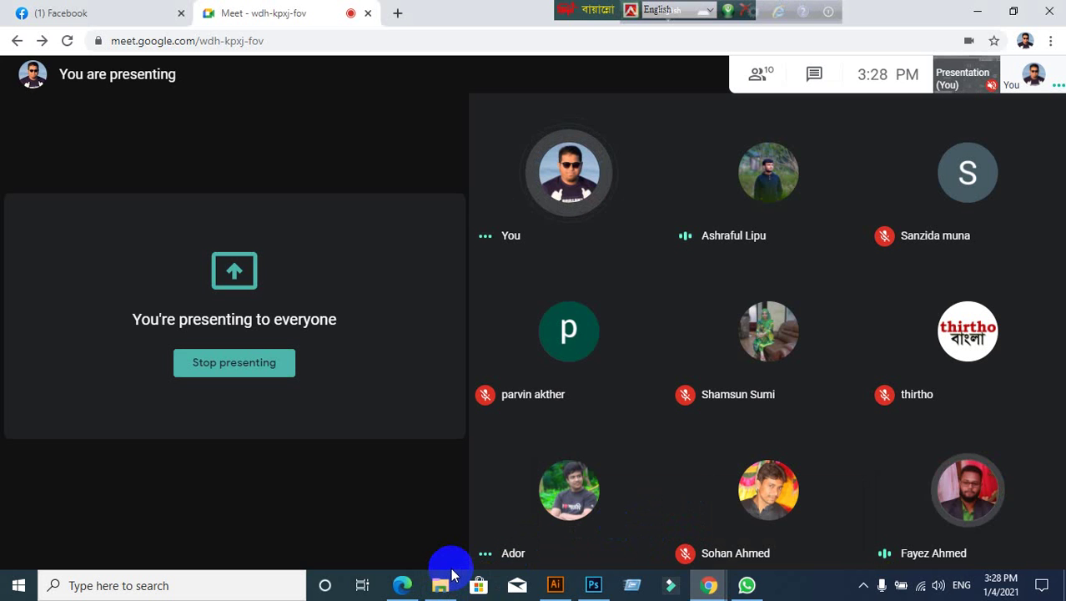
{"action": "left_click", "coordinate": [593, 585]}
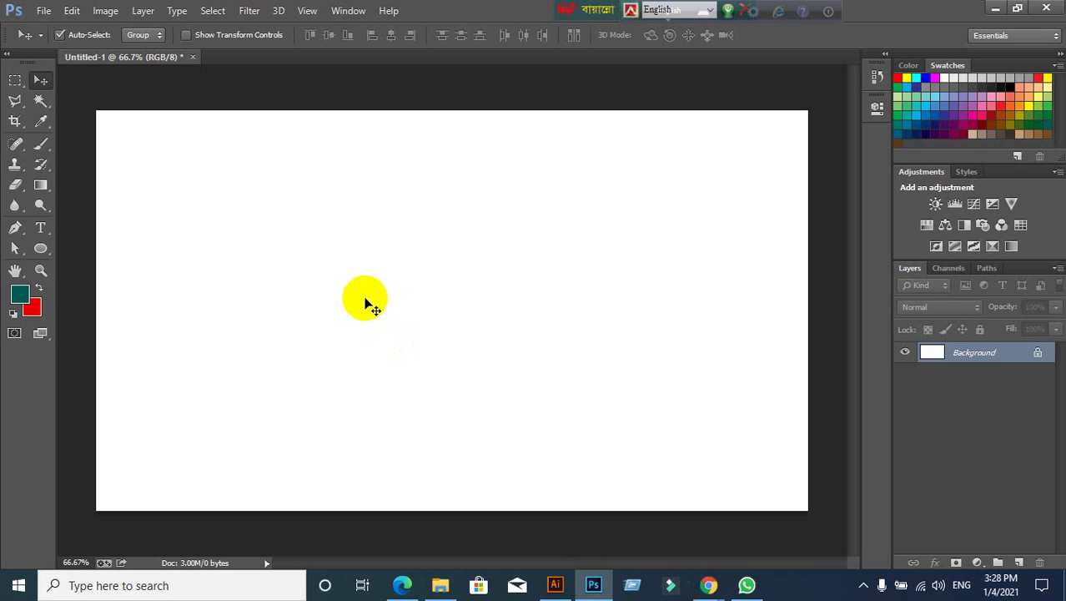
{"action": "left_click", "coordinate": [34, 81]}
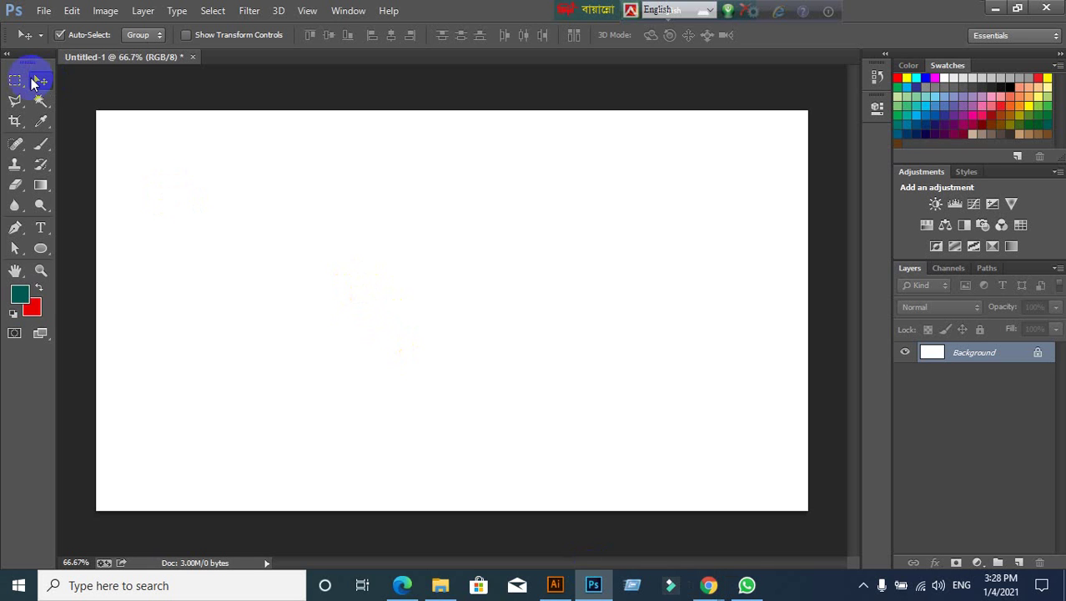
{"action": "left_click_drag", "start_coordinate": [33, 82], "coordinate": [77, 94]}
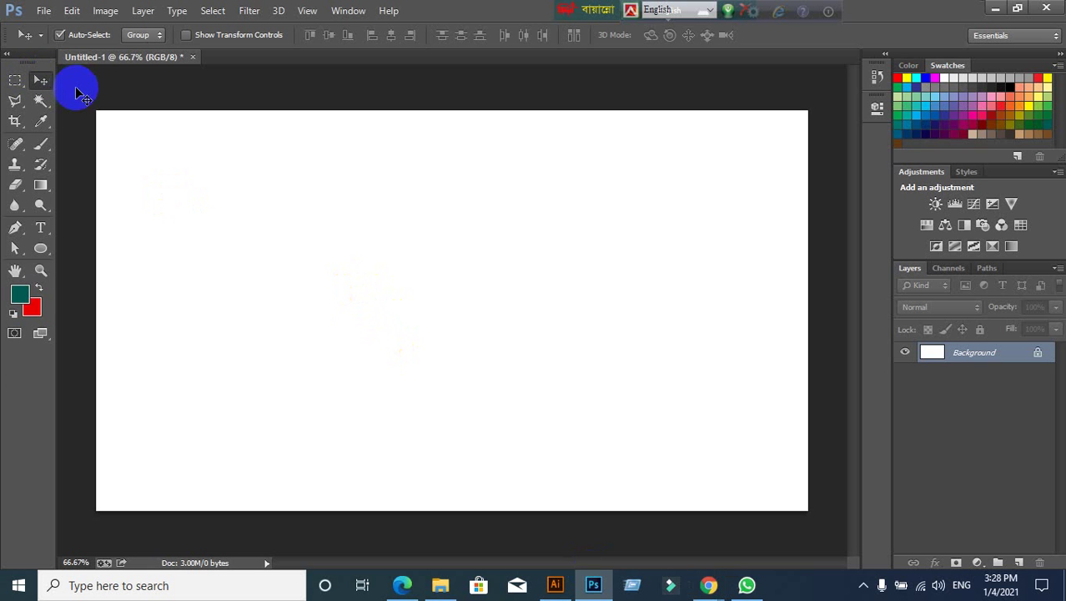
Open Save As and set the format to Photoshop (*.PSD;*.PDD)
{"action": "left_click", "coordinate": [42, 10]}
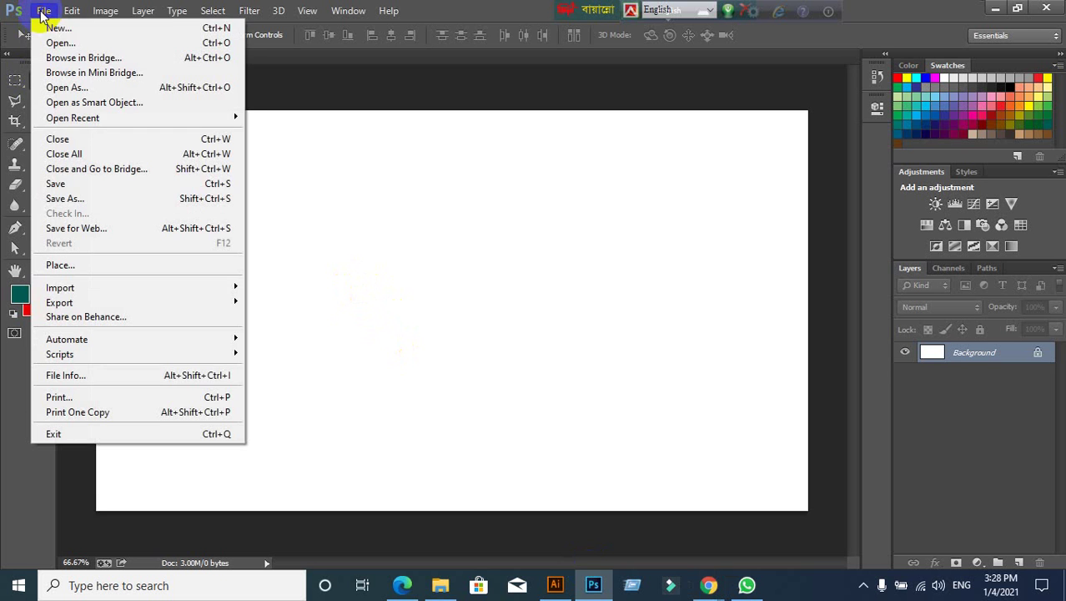
{"action": "left_click", "coordinate": [100, 198]}
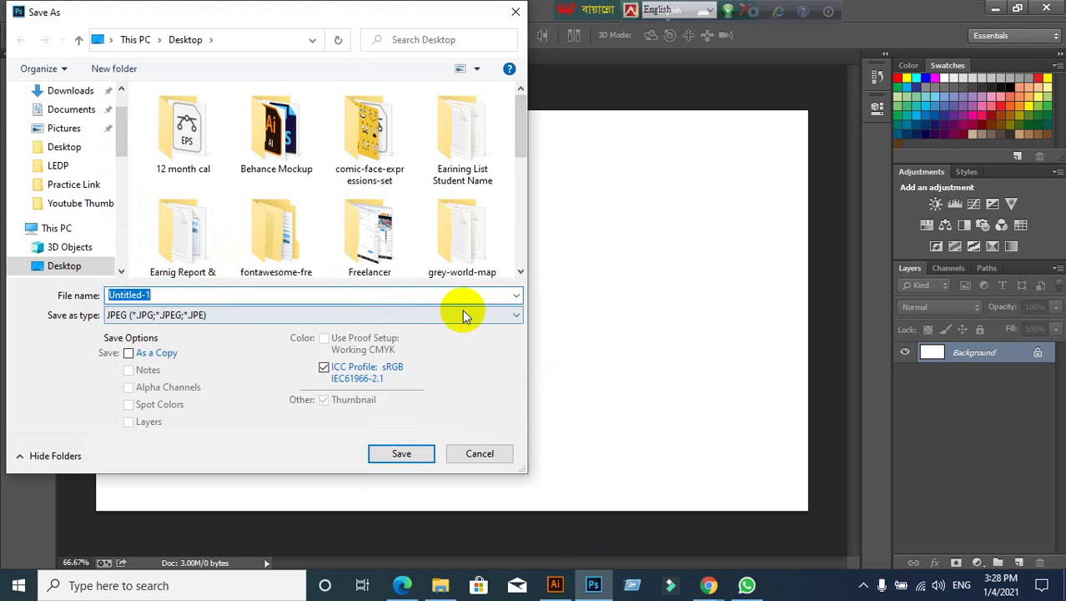
{"action": "left_click", "coordinate": [461, 313]}
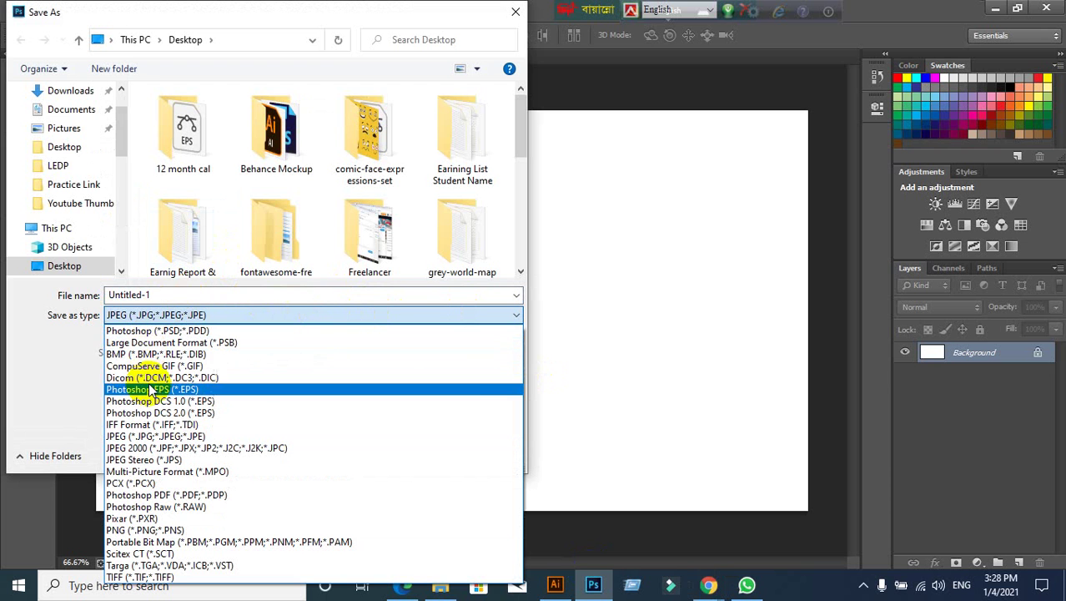
{"action": "left_click", "coordinate": [154, 331]}
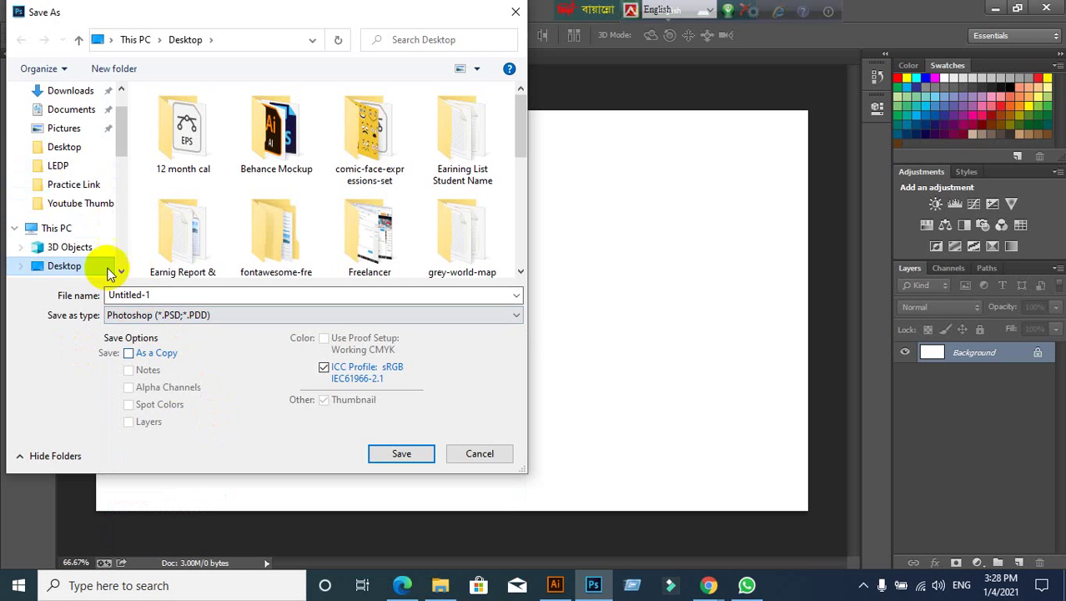
{"action": "left_click_drag", "start_coordinate": [117, 138], "coordinate": [119, 176]}
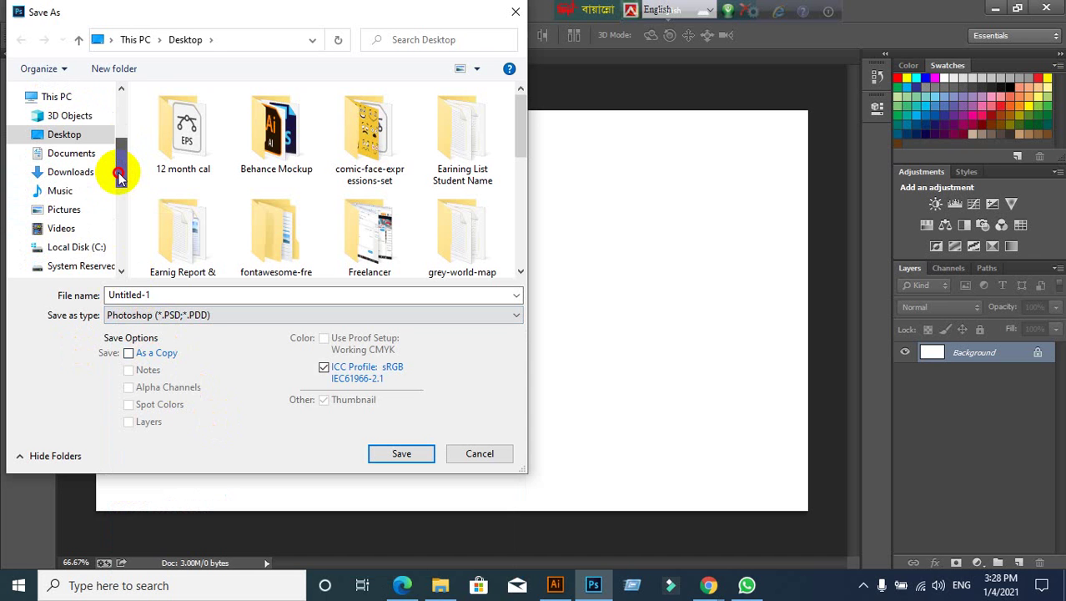
{"action": "left_click_drag", "start_coordinate": [119, 177], "coordinate": [121, 235]}
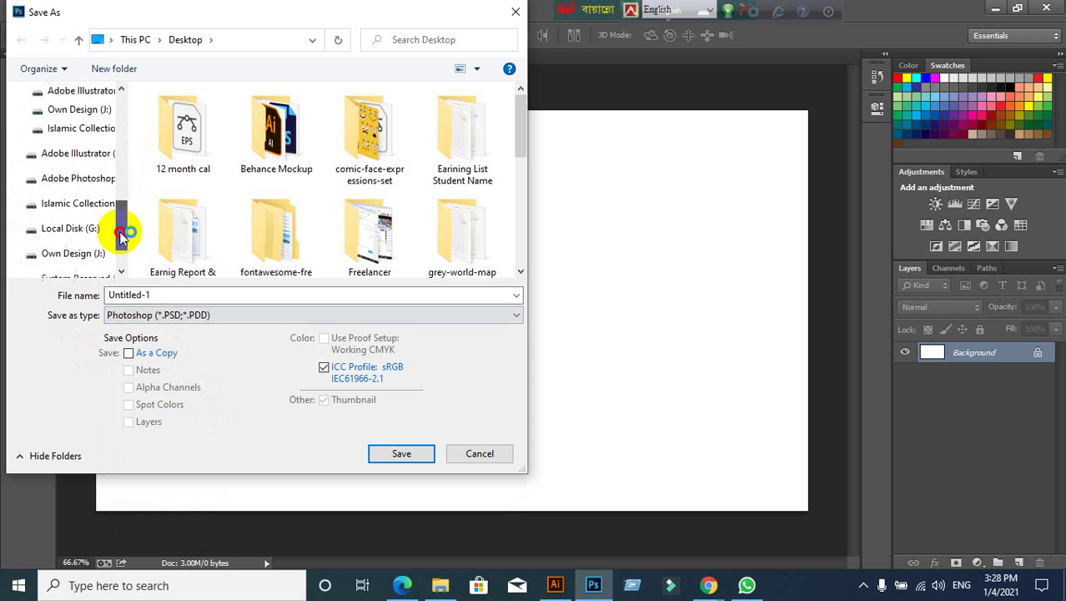
Keep PSD, cancel the Save As dialog without saving, and reopen the File menu
{"action": "left_click", "coordinate": [229, 318]}
{"action": "left_click", "coordinate": [229, 319]}
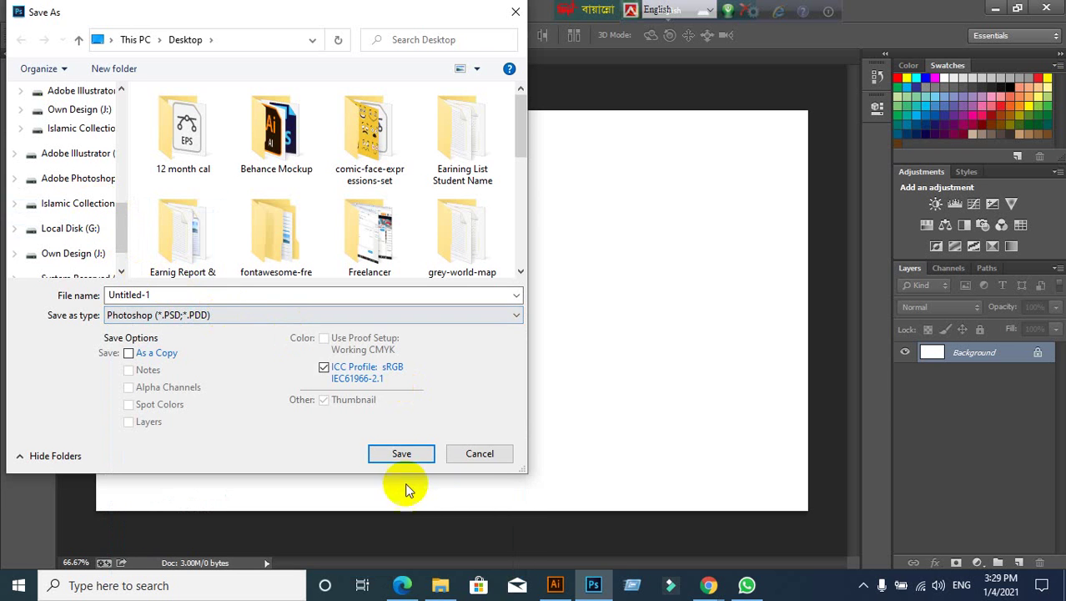
{"action": "left_click", "coordinate": [480, 453]}
{"action": "left_click", "coordinate": [43, 10]}
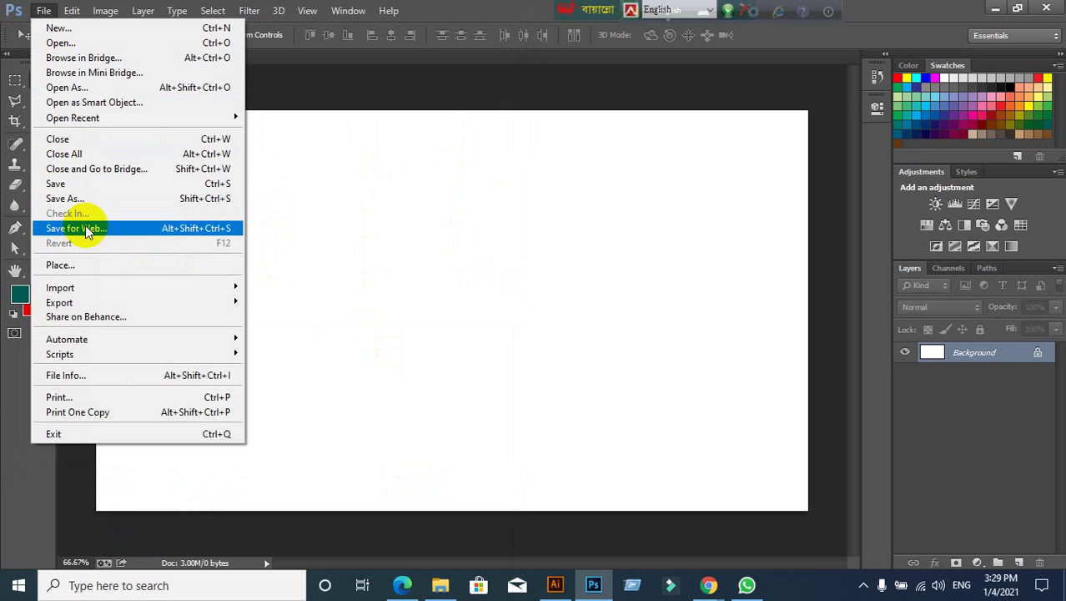
{"action": "mouse_move", "coordinate": [59, 302]}
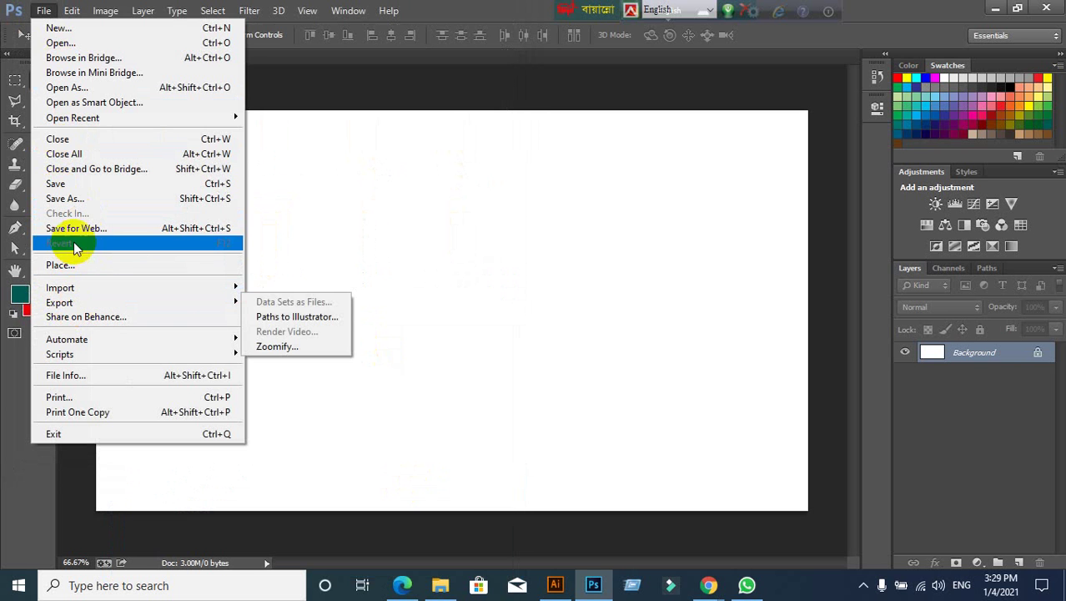
In Save for Web, browse the format list keeping JPEG, then cancel without saving
{"action": "left_click", "coordinate": [78, 232]}
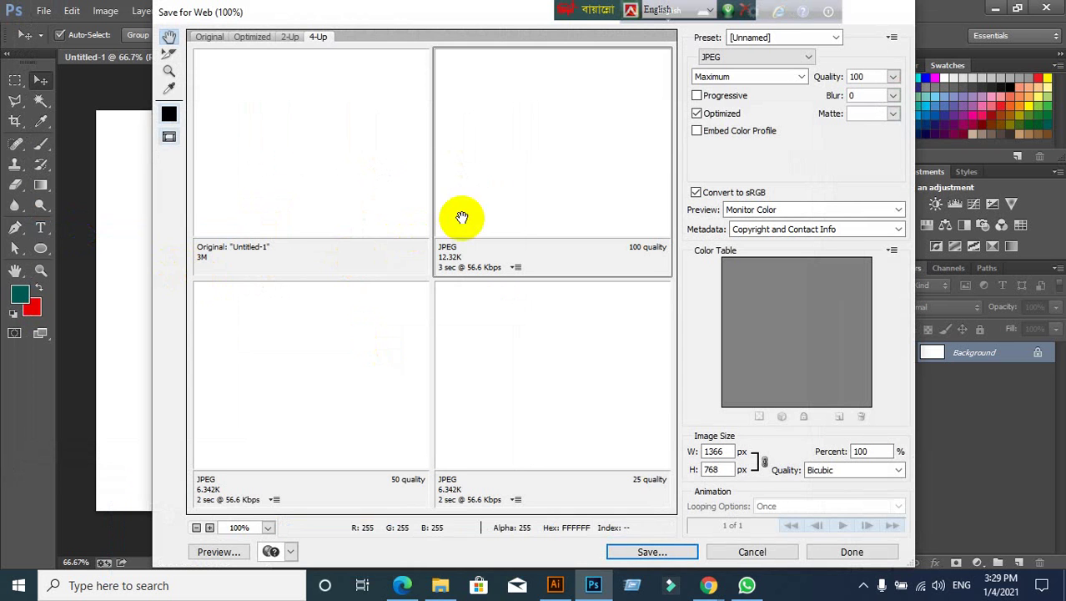
{"action": "left_click", "coordinate": [797, 59]}
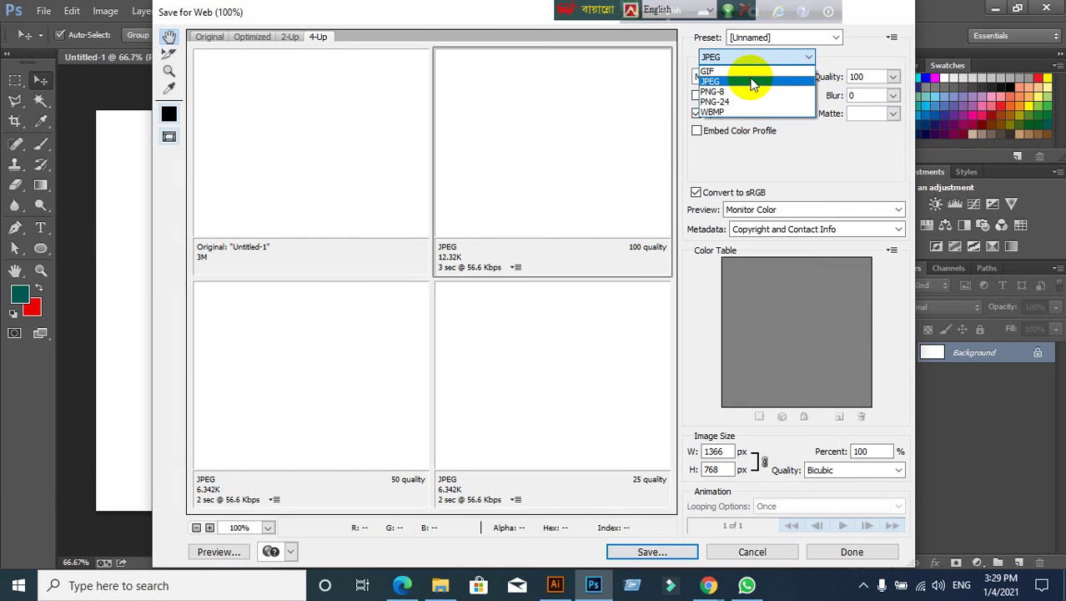
{"action": "left_click", "coordinate": [753, 83]}
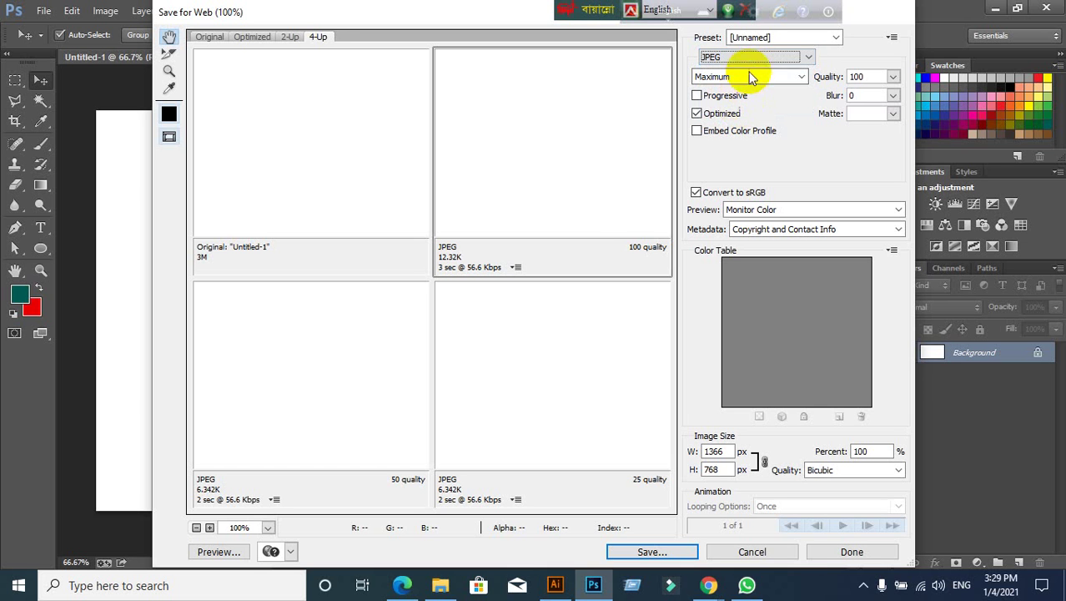
{"action": "left_click", "coordinate": [753, 60]}
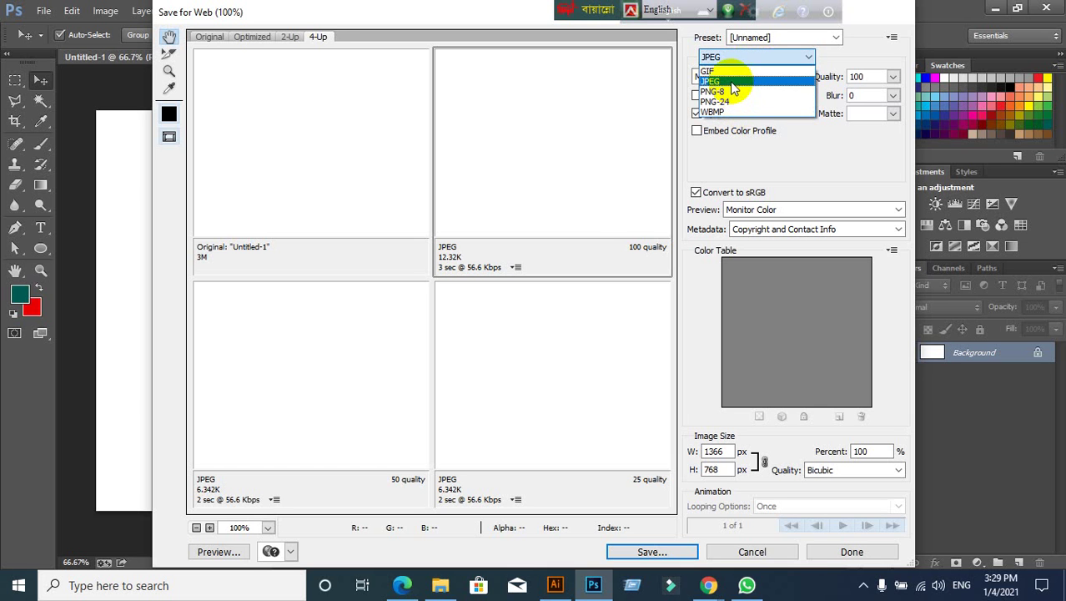
{"action": "left_click", "coordinate": [730, 81]}
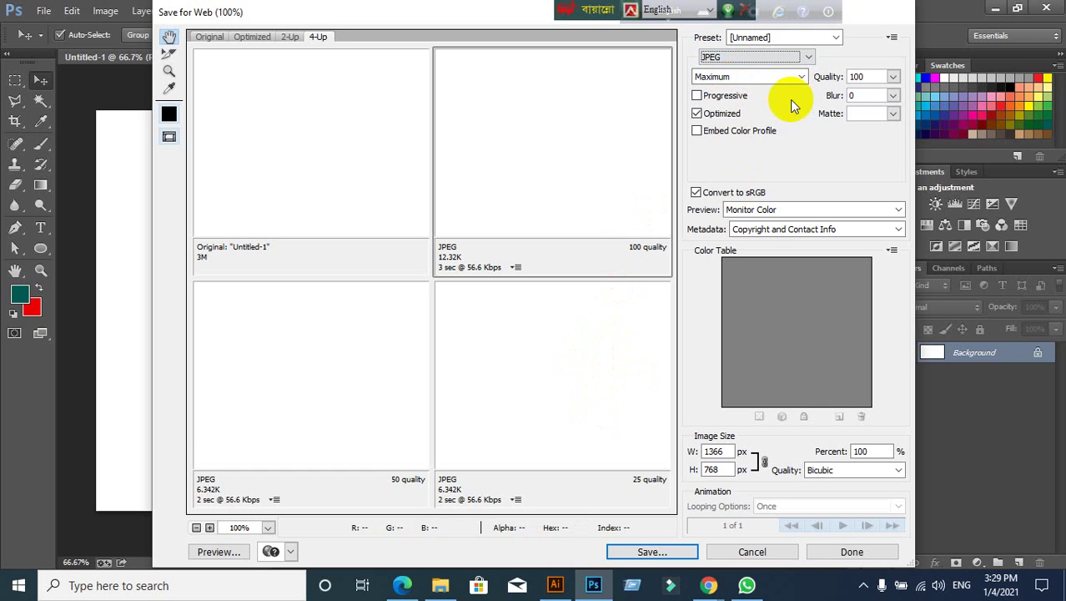
{"action": "left_click", "coordinate": [776, 58]}
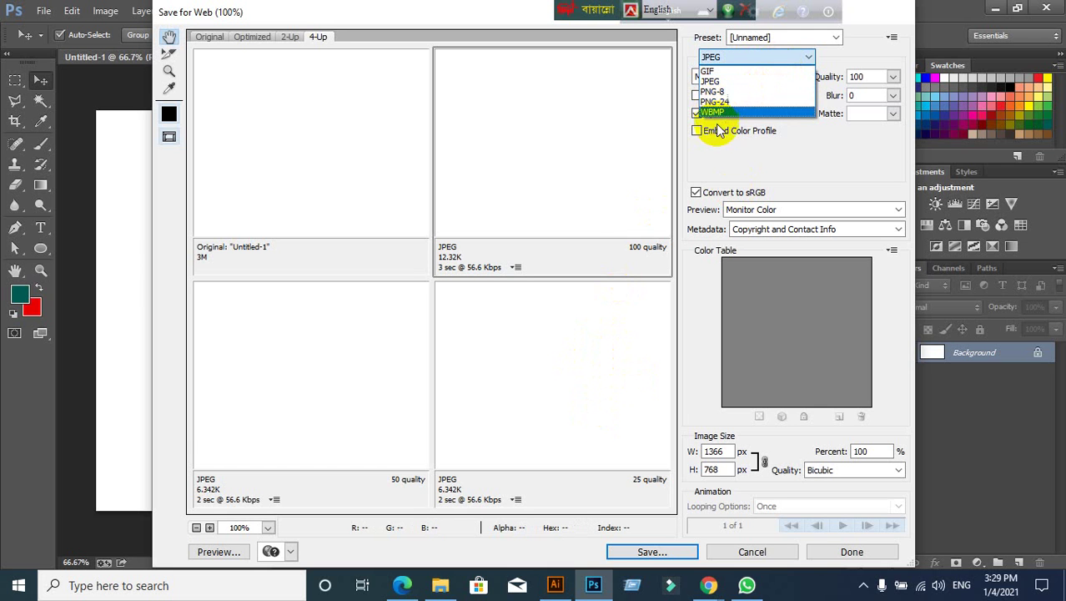
{"action": "left_click", "coordinate": [723, 82]}
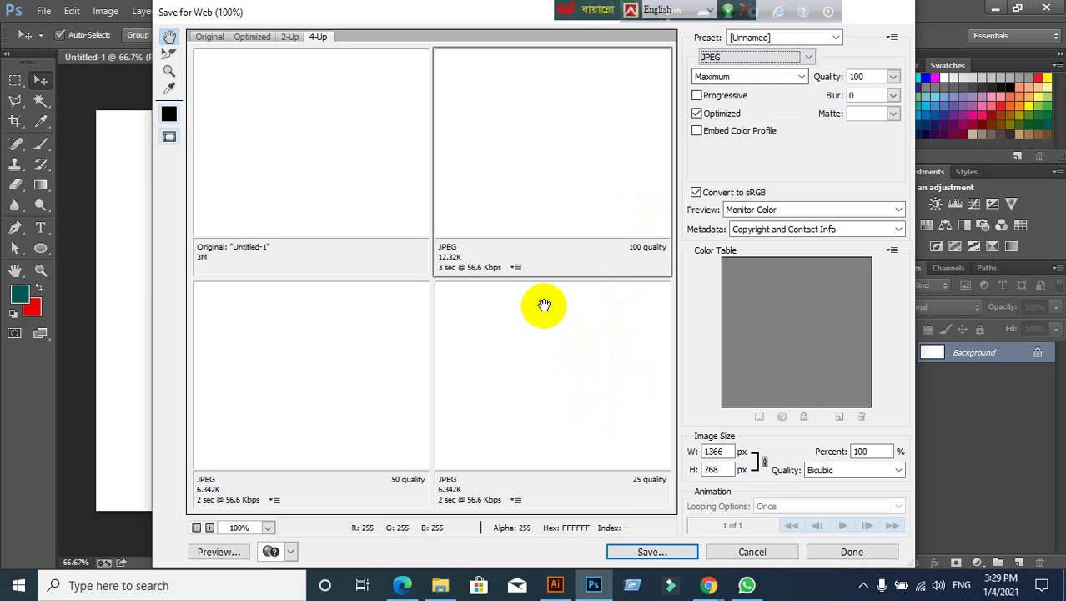
{"action": "left_click", "coordinate": [774, 546]}
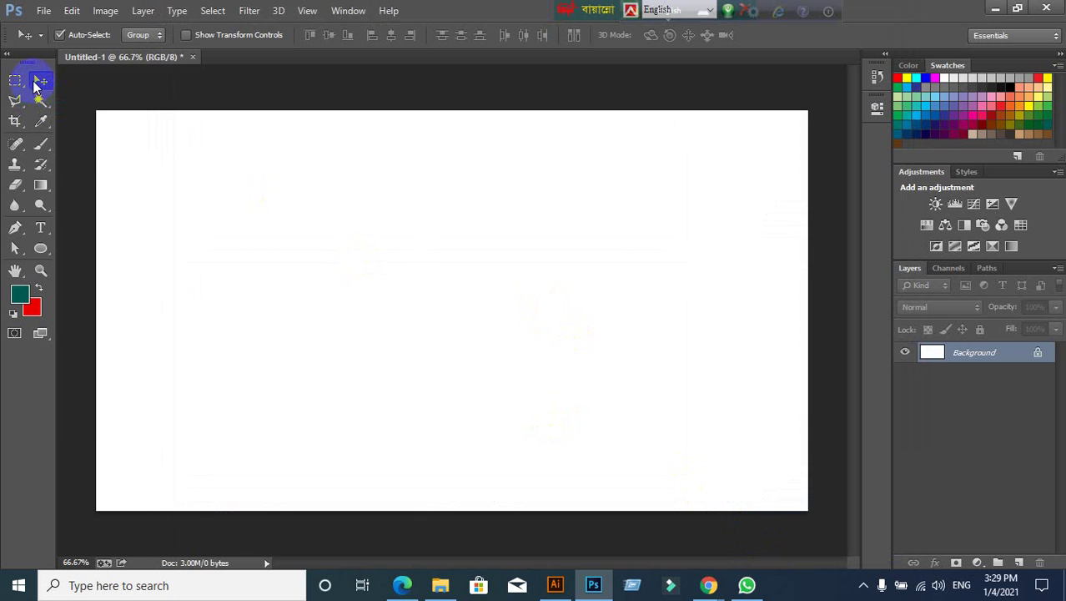
{"action": "left_click", "coordinate": [44, 10]}
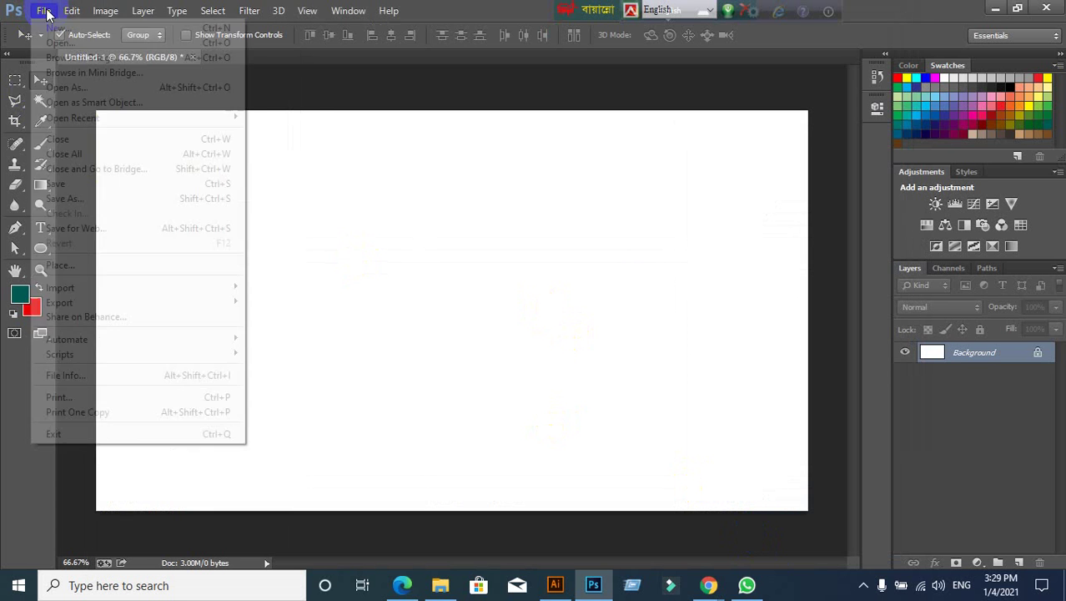
{"action": "left_click", "coordinate": [81, 205]}
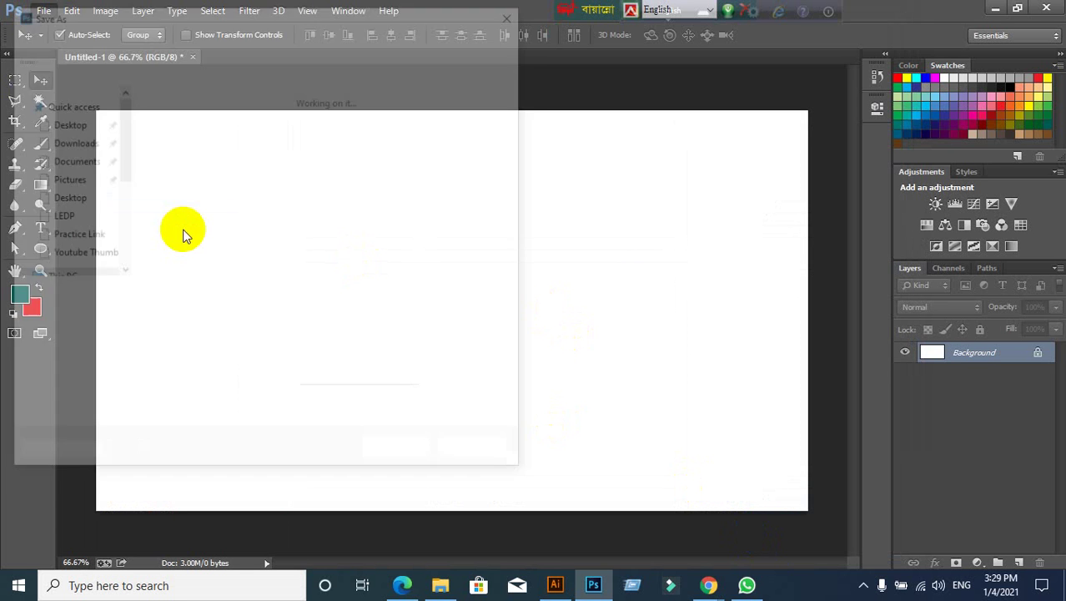
{"action": "left_click", "coordinate": [289, 318]}
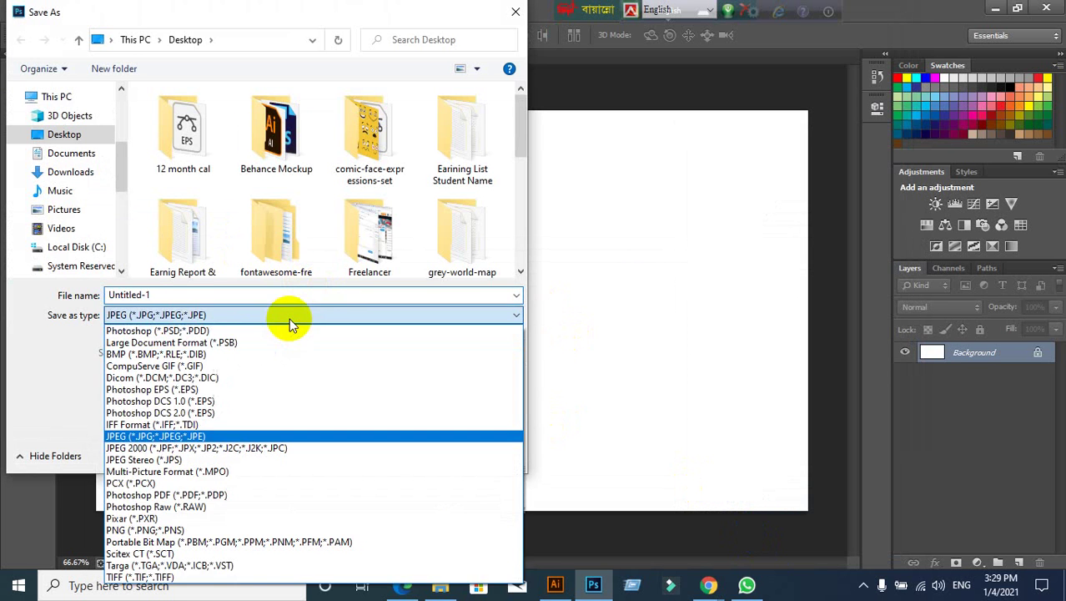
{"action": "left_click", "coordinate": [289, 318]}
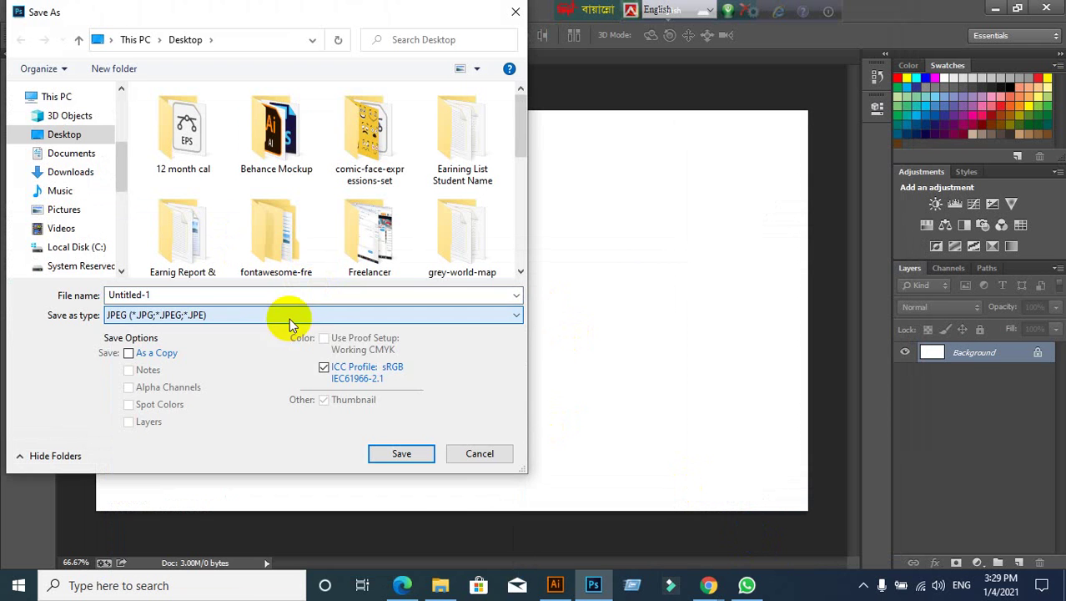
{"action": "left_click", "coordinate": [452, 453]}
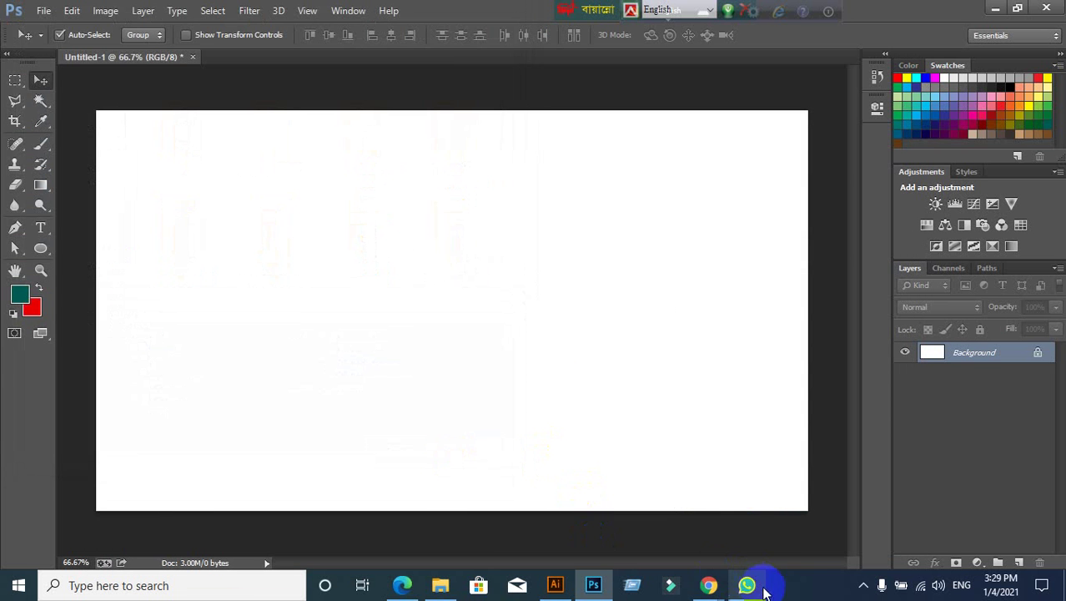
Close the Facebook tab beside the Meet call, then bring back Photoshop's blank Untitled-1 canvas
{"action": "left_click", "coordinate": [655, 530]}
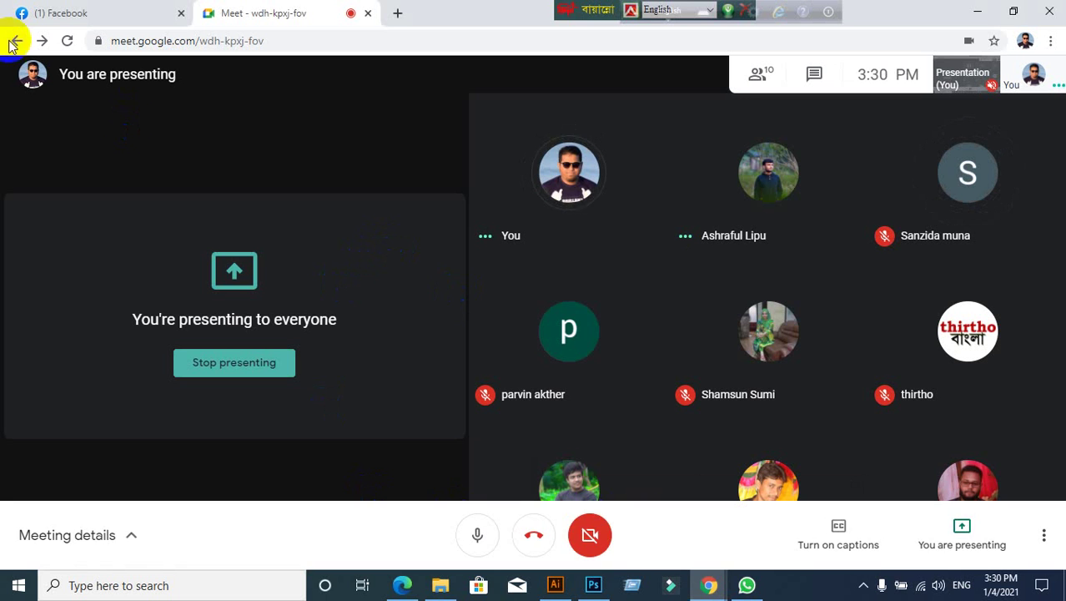
{"action": "left_click", "coordinate": [180, 13]}
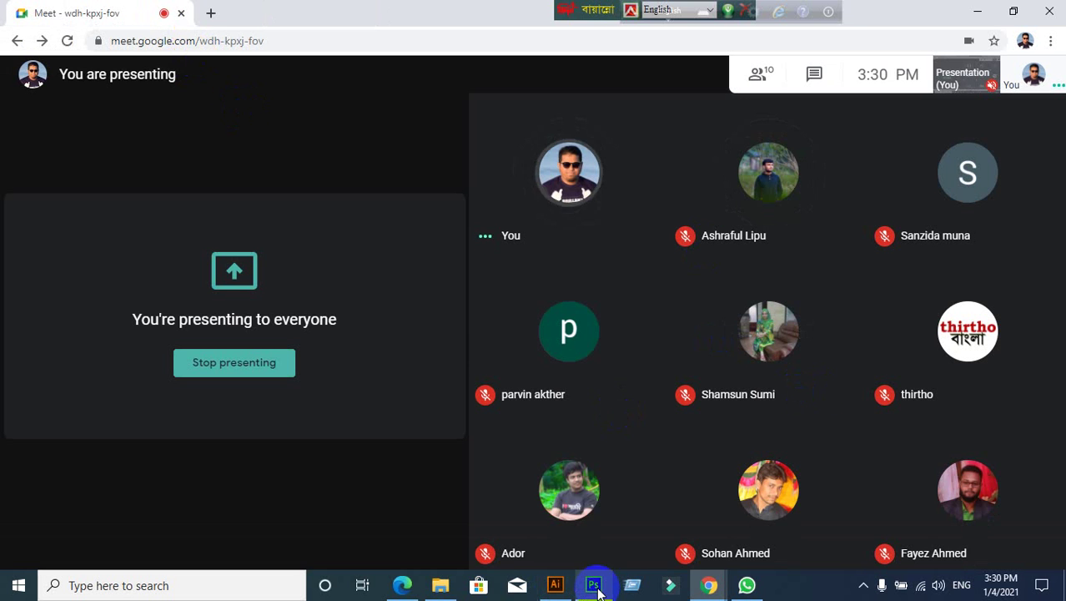
{"action": "mouse_move", "coordinate": [593, 584]}
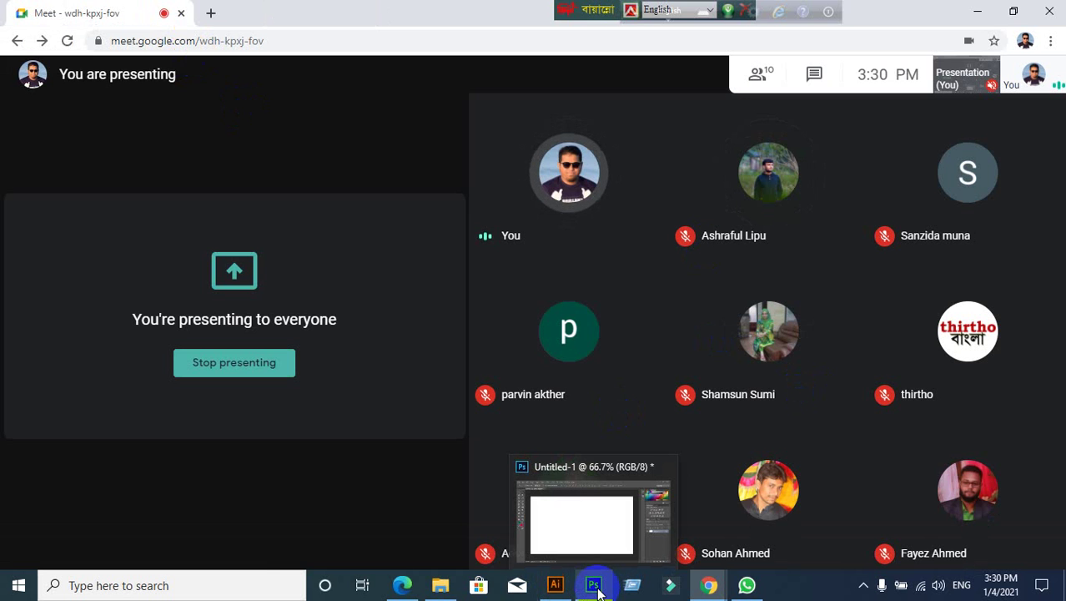
{"action": "left_click", "coordinate": [594, 586]}
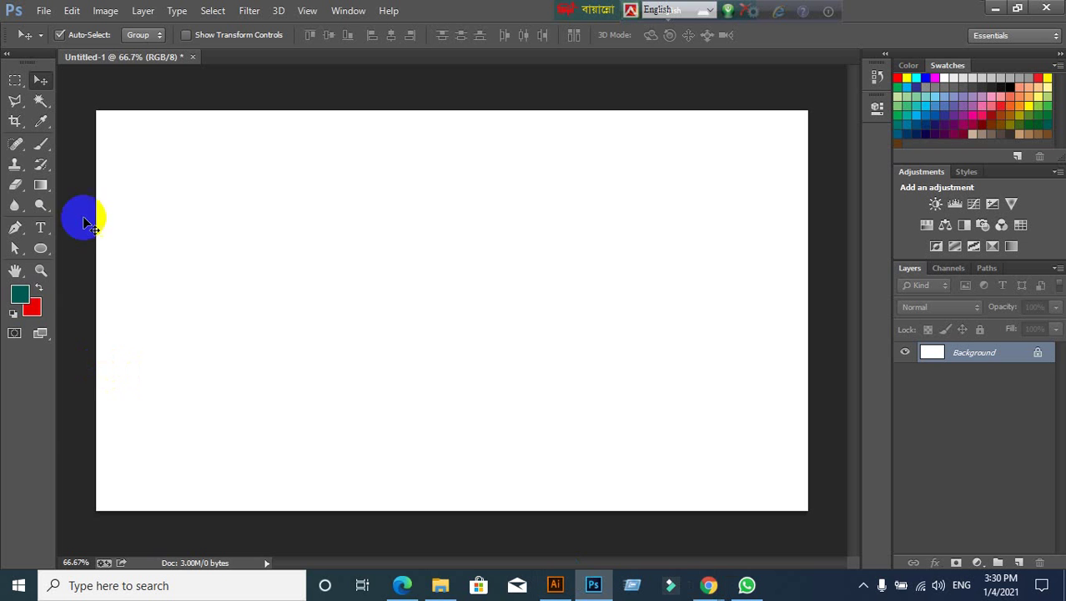
{"action": "left_click", "coordinate": [44, 12]}
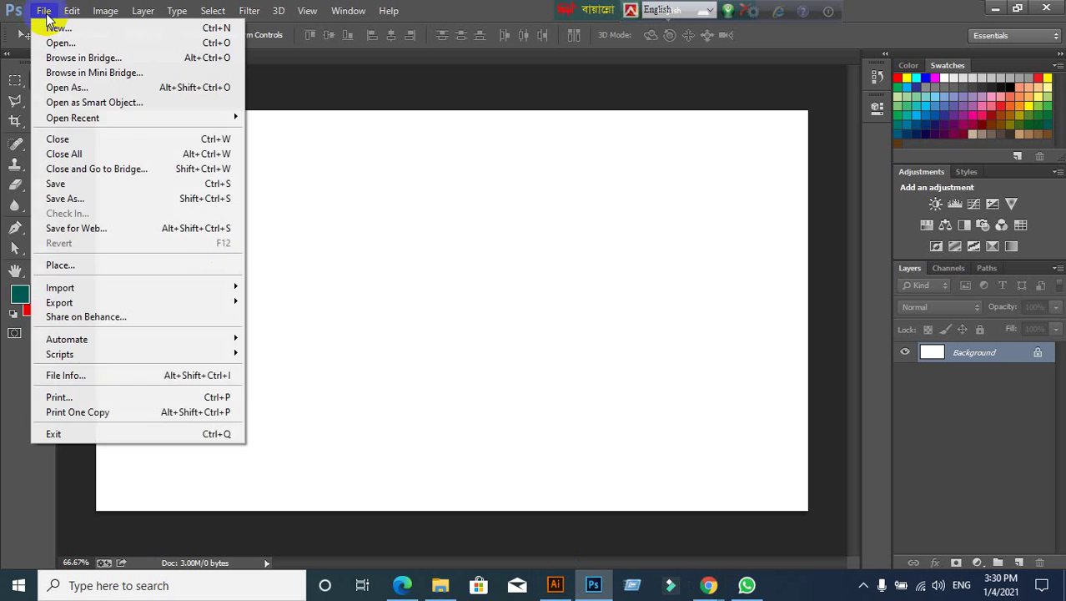
{"action": "left_click", "coordinate": [74, 228]}
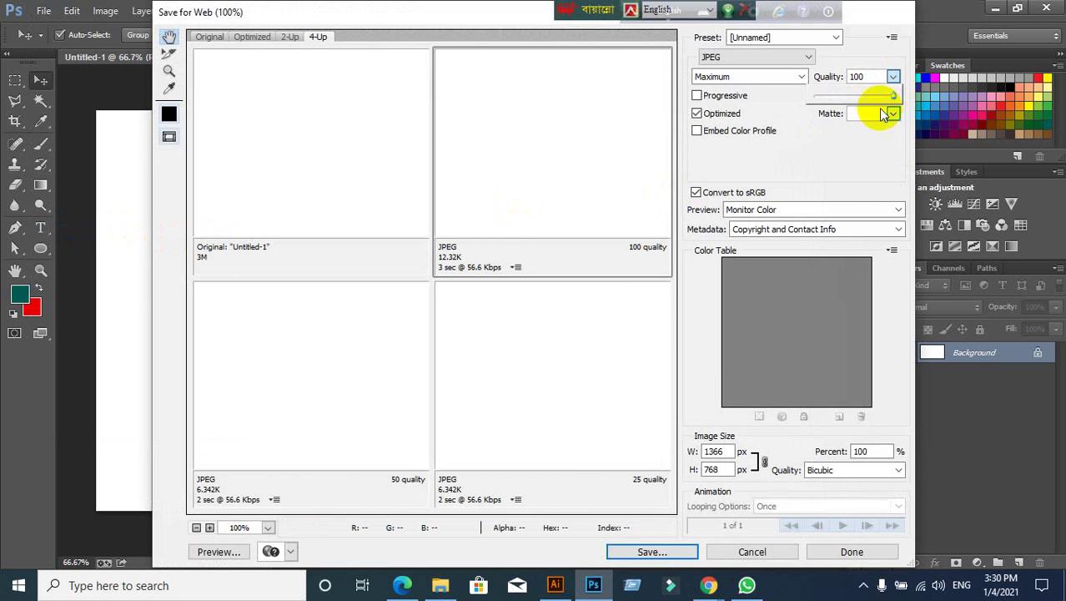
{"action": "left_click", "coordinate": [894, 77]}
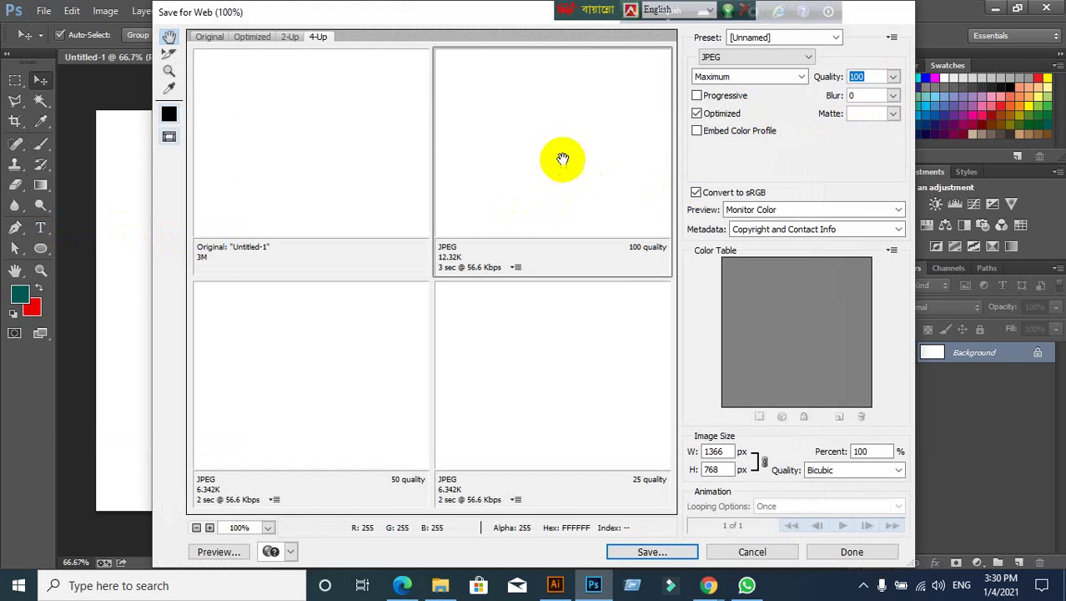
{"action": "left_click", "coordinate": [358, 356]}
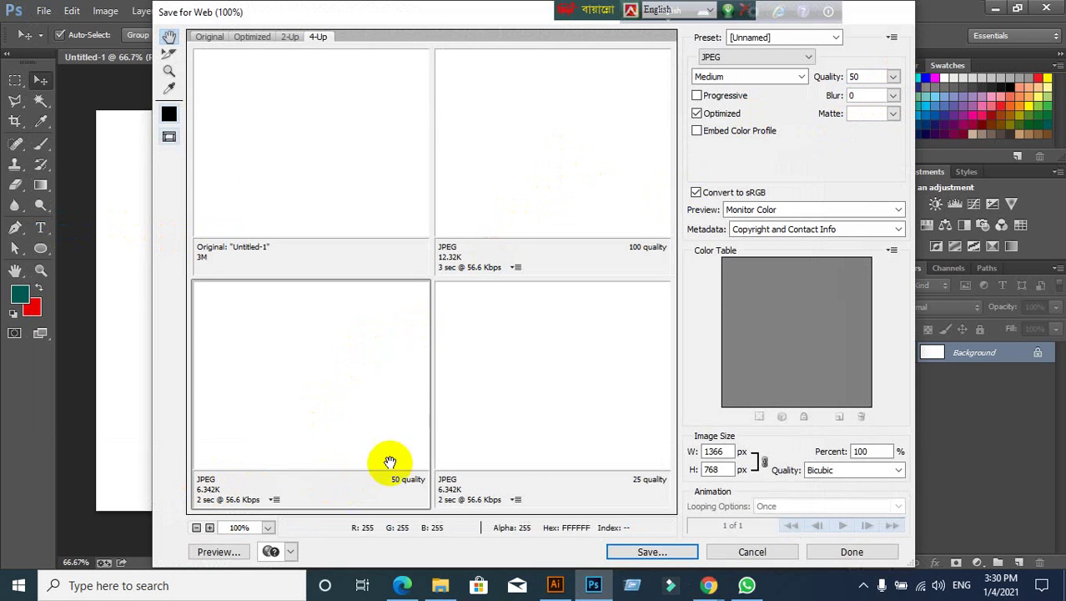
{"action": "left_click", "coordinate": [479, 427]}
{"action": "left_click", "coordinate": [586, 172]}
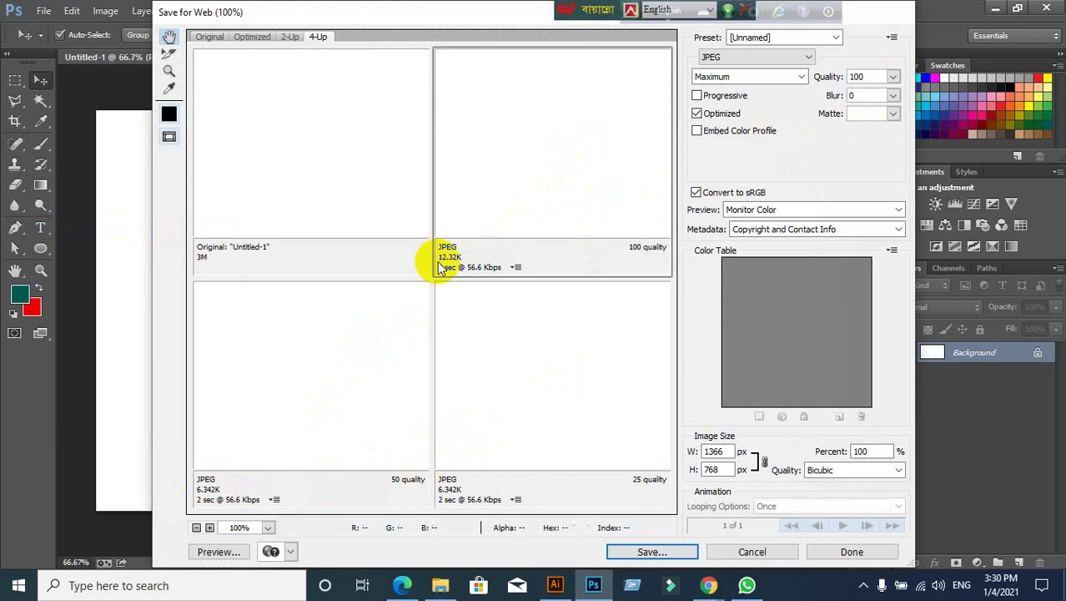
{"action": "left_click", "coordinate": [365, 377]}
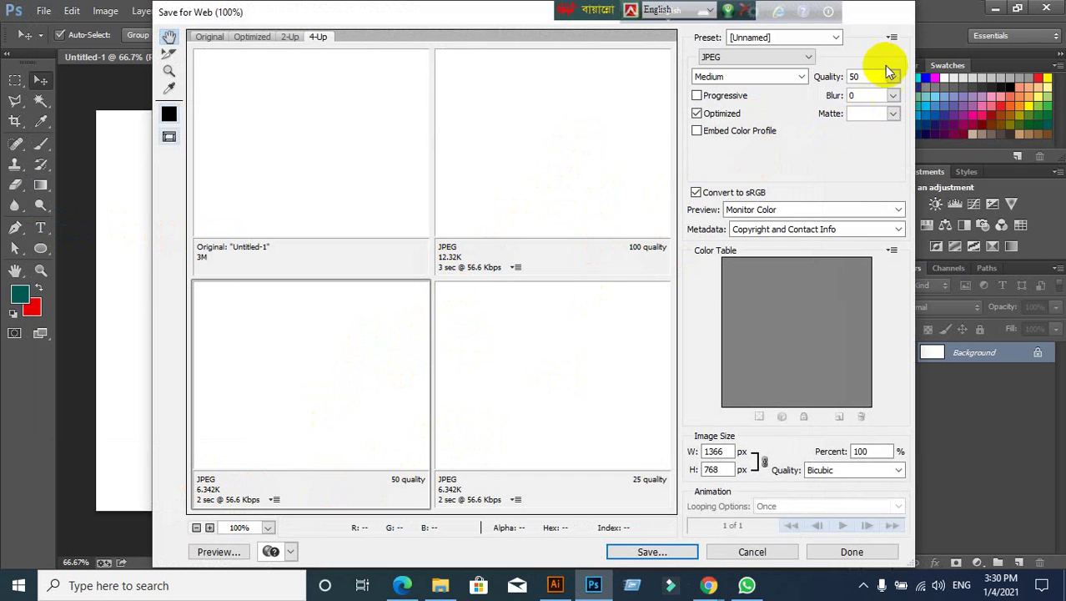
{"action": "left_click", "coordinate": [518, 371]}
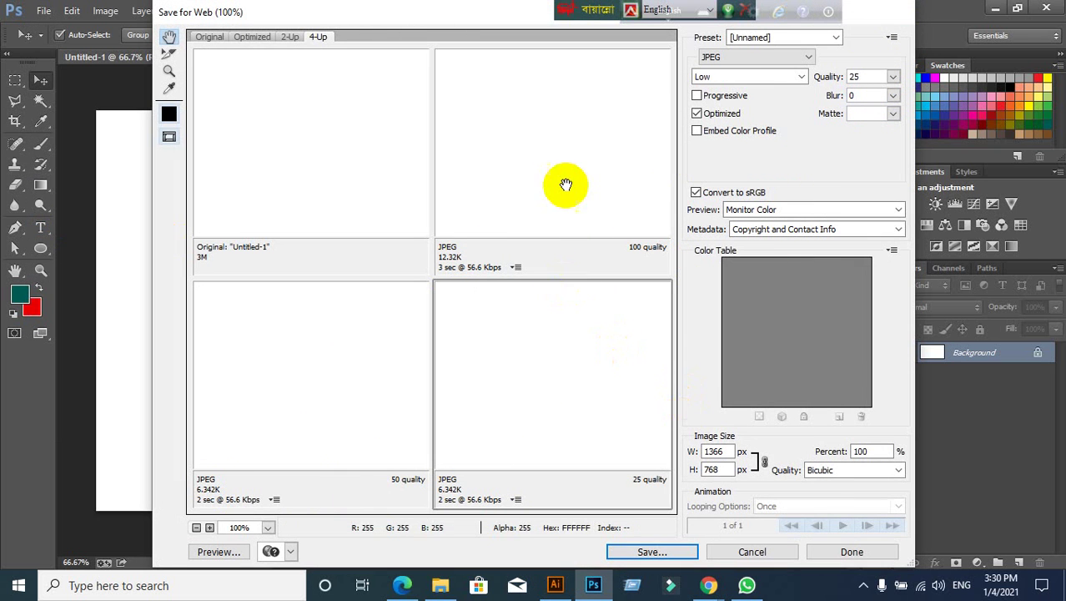
{"action": "left_click", "coordinate": [569, 131]}
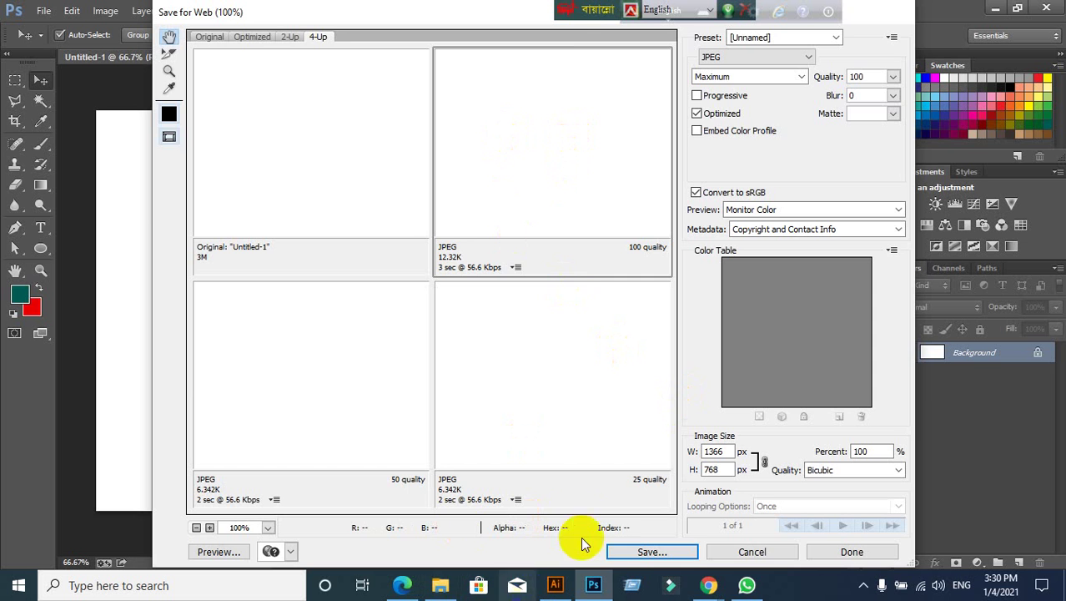
{"action": "left_click", "coordinate": [638, 552]}
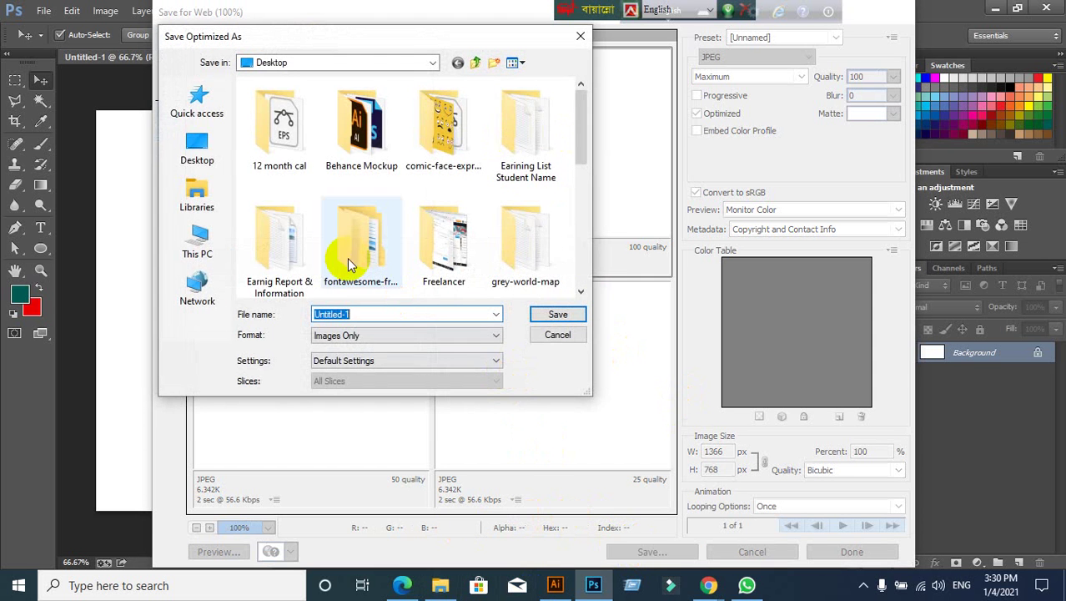
{"action": "left_click", "coordinate": [198, 134]}
{"action": "left_click", "coordinate": [571, 335]}
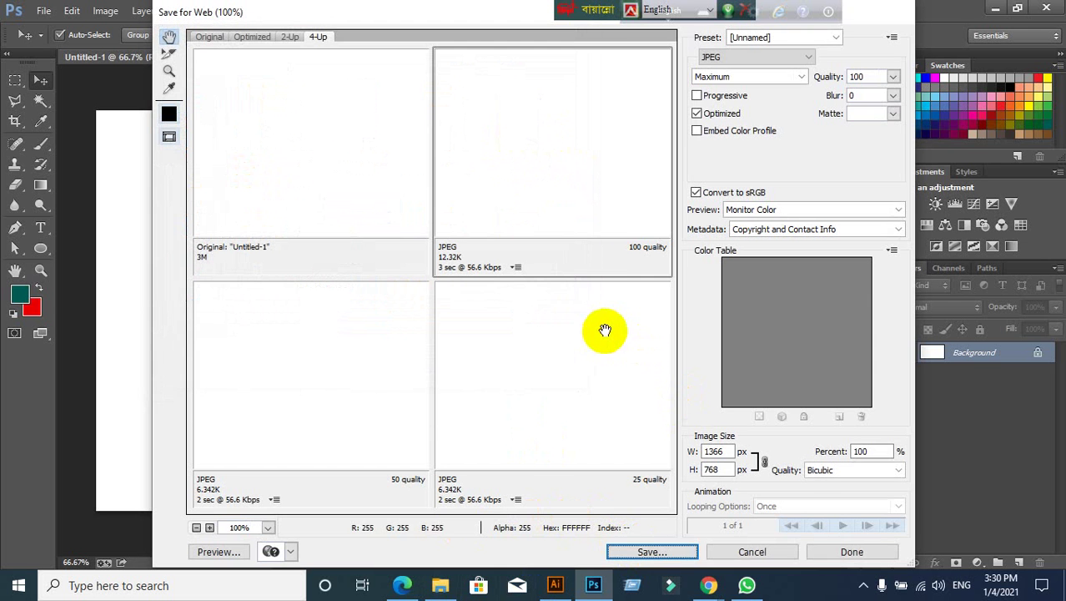
{"action": "left_click", "coordinate": [745, 548]}
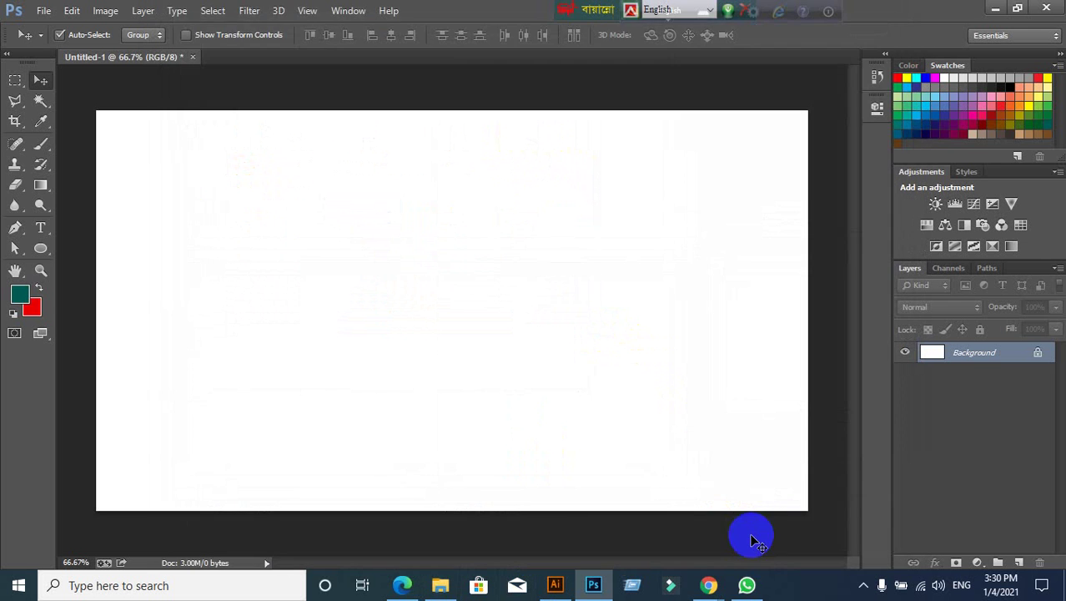
{"action": "left_click", "coordinate": [44, 11]}
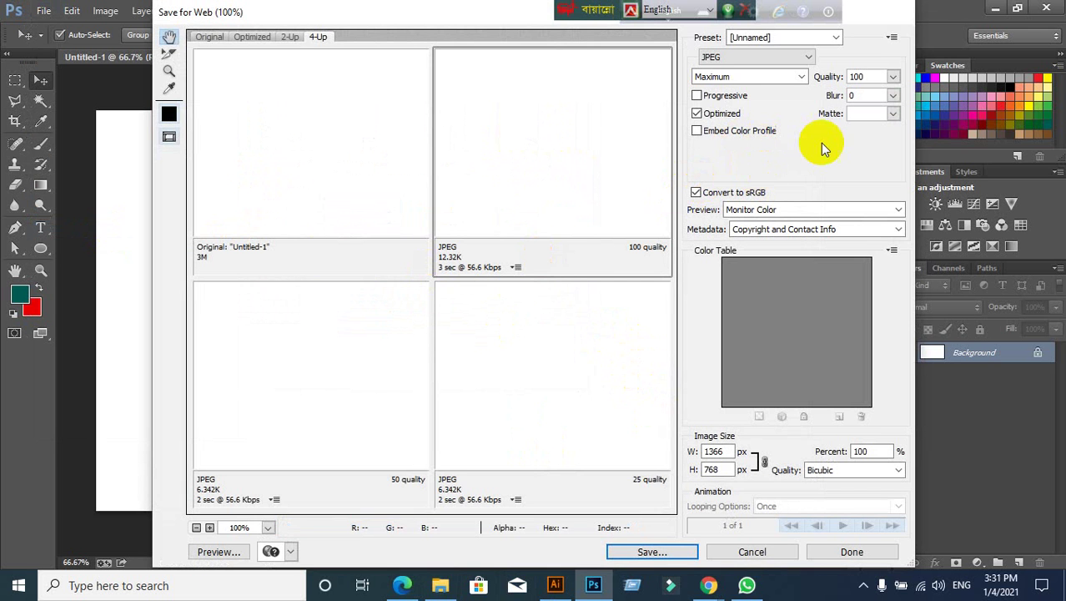
{"action": "left_click", "coordinate": [892, 79]}
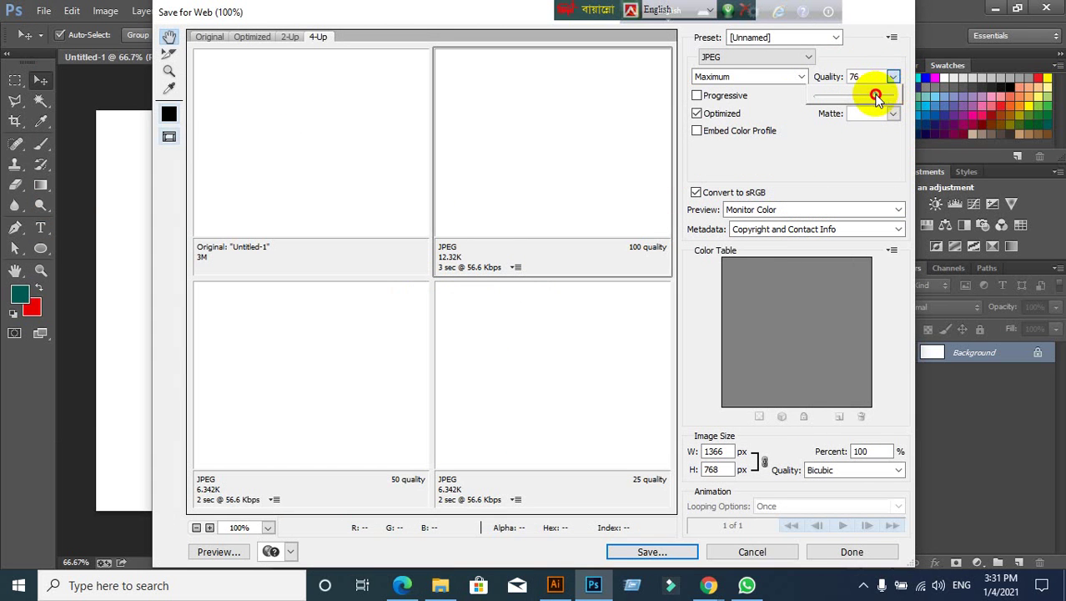
{"action": "left_click_drag", "start_coordinate": [876, 96], "coordinate": [947, 96]}
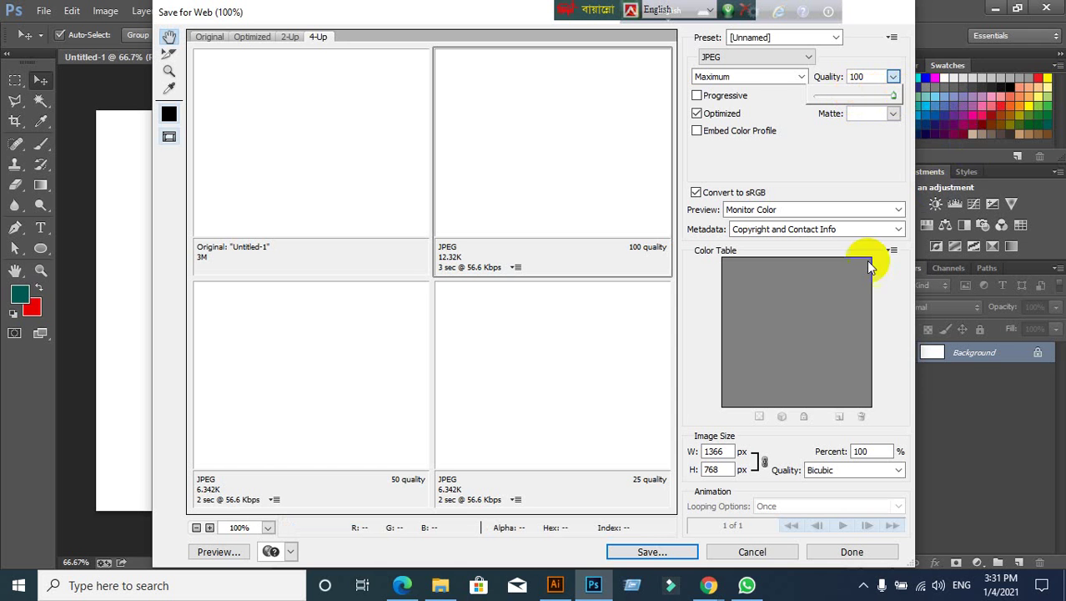
{"action": "left_click", "coordinate": [894, 76]}
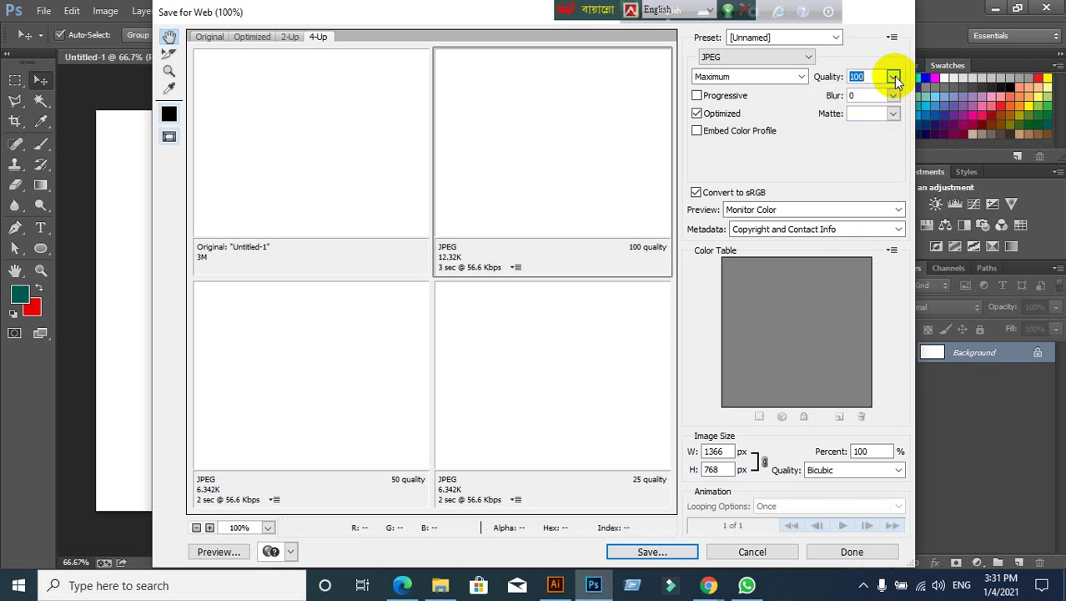
{"action": "left_click", "coordinate": [755, 553]}
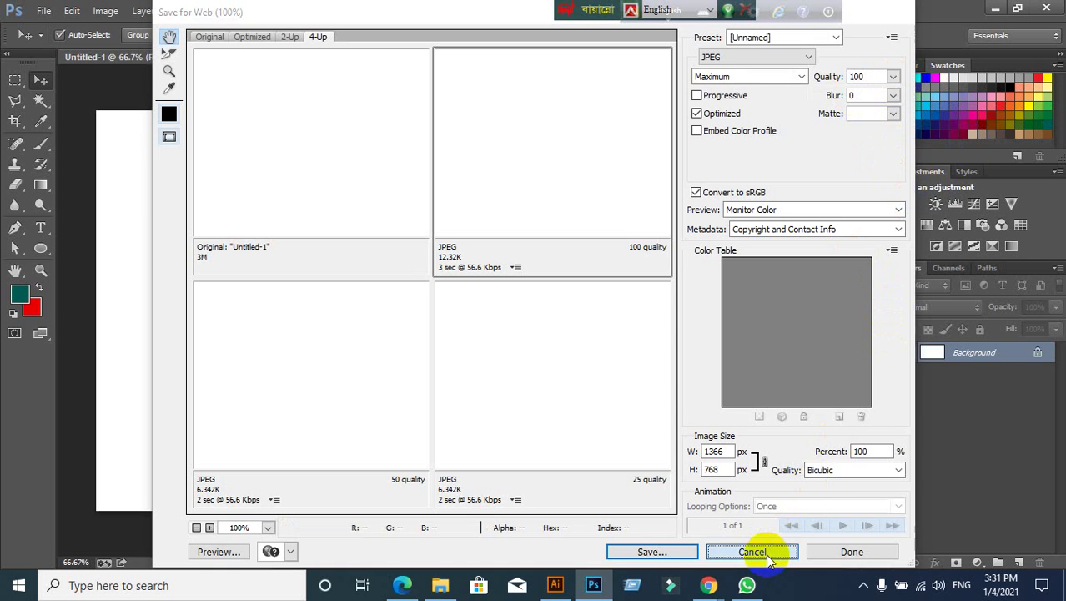
{"action": "mouse_move", "coordinate": [708, 585]}
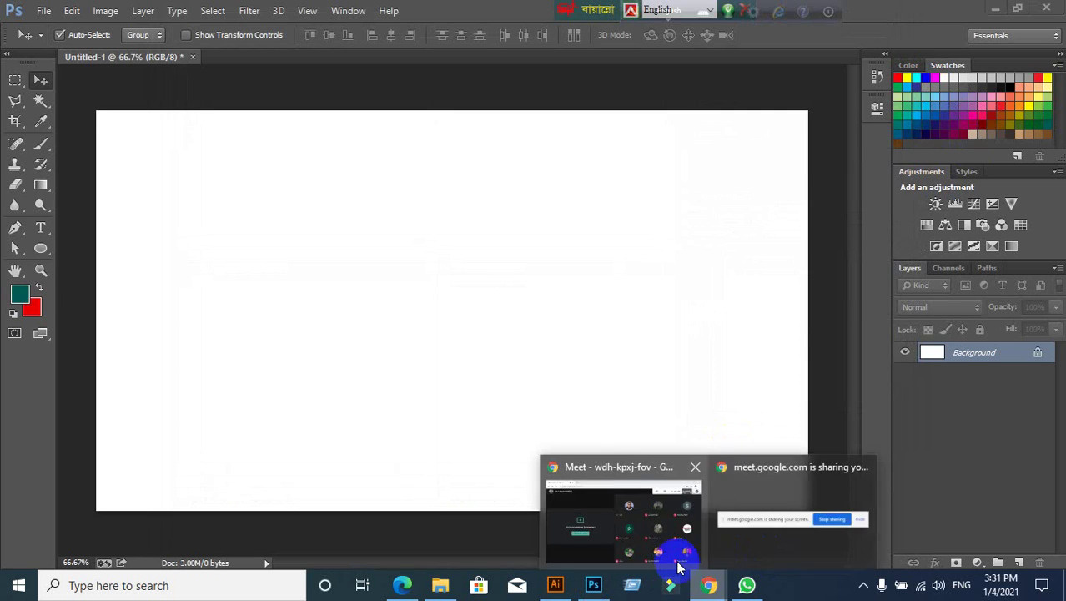
{"action": "left_click", "coordinate": [676, 561]}
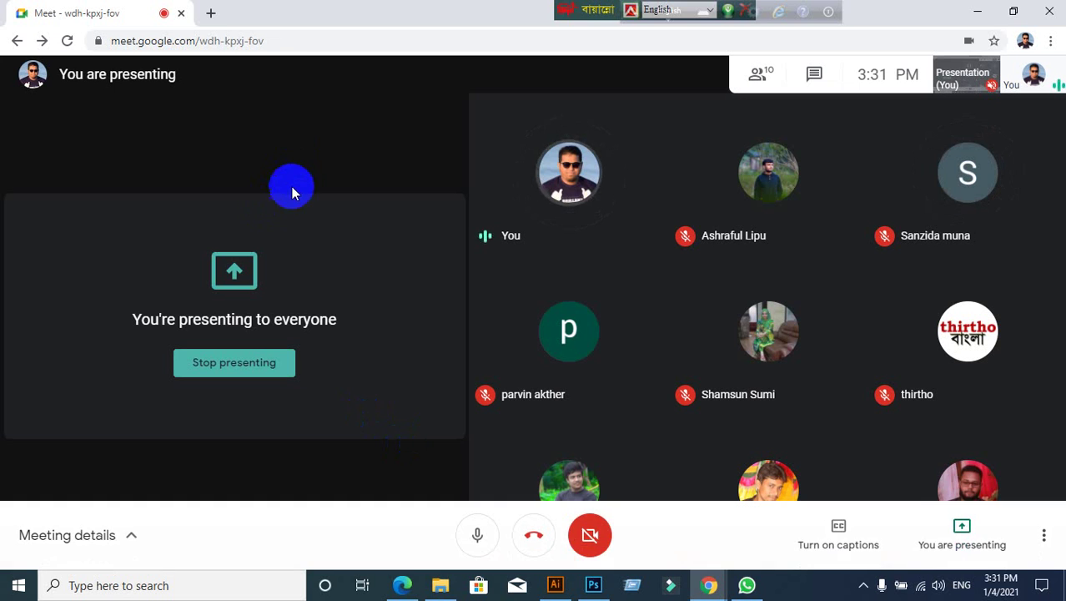
Expand the language input bar, move it left, and dock the second bar beside it
{"action": "left_click_drag", "start_coordinate": [638, 14], "coordinate": [799, 15]}
{"action": "left_click", "coordinate": [655, 10]}
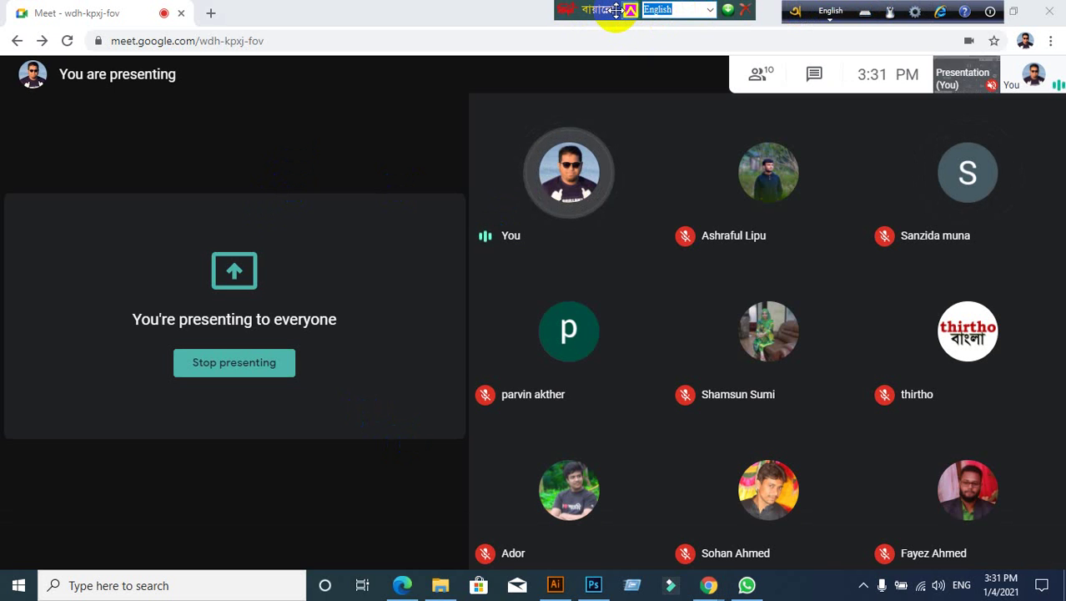
{"action": "left_click_drag", "start_coordinate": [616, 10], "coordinate": [449, 10]}
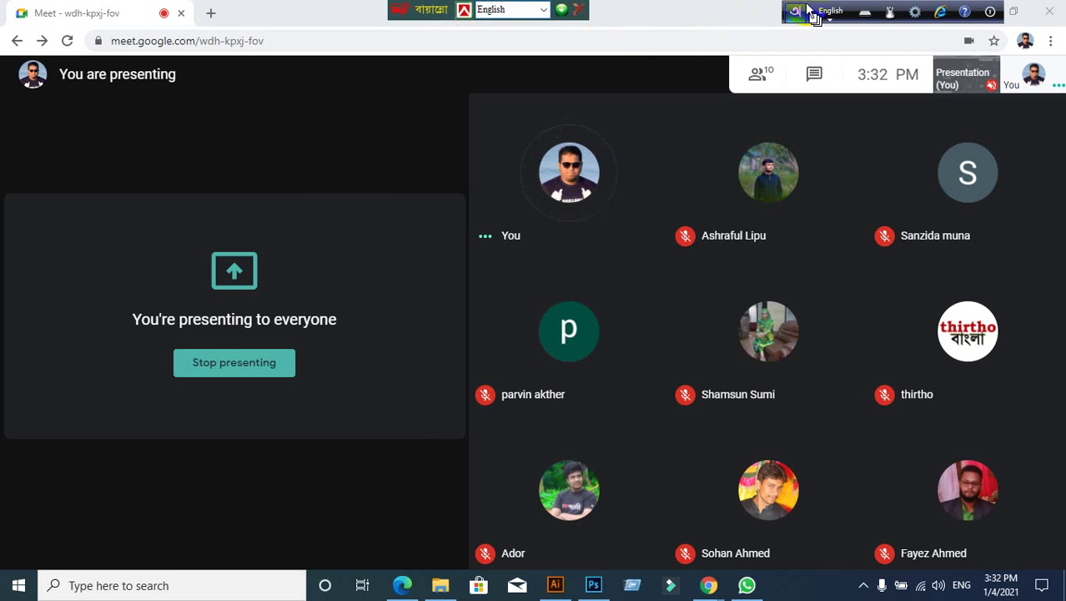
{"action": "left_click_drag", "start_coordinate": [809, 11], "coordinate": [527, 11]}
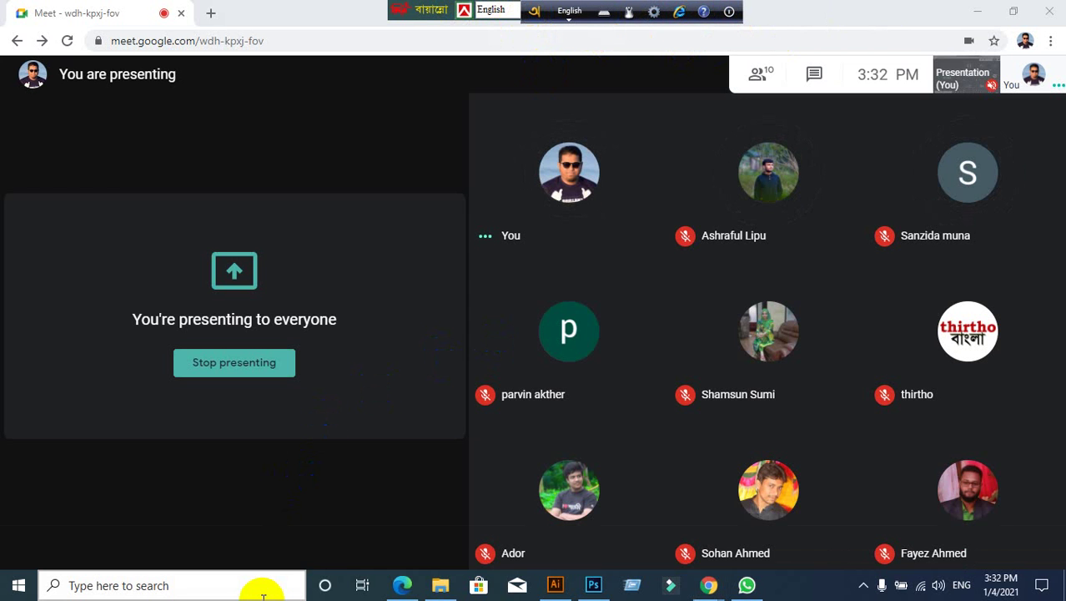
Minimize Photoshop and Chrome to reveal Illustrator's Untitled-1, deselecting the two red squares
{"action": "left_click", "coordinate": [594, 583]}
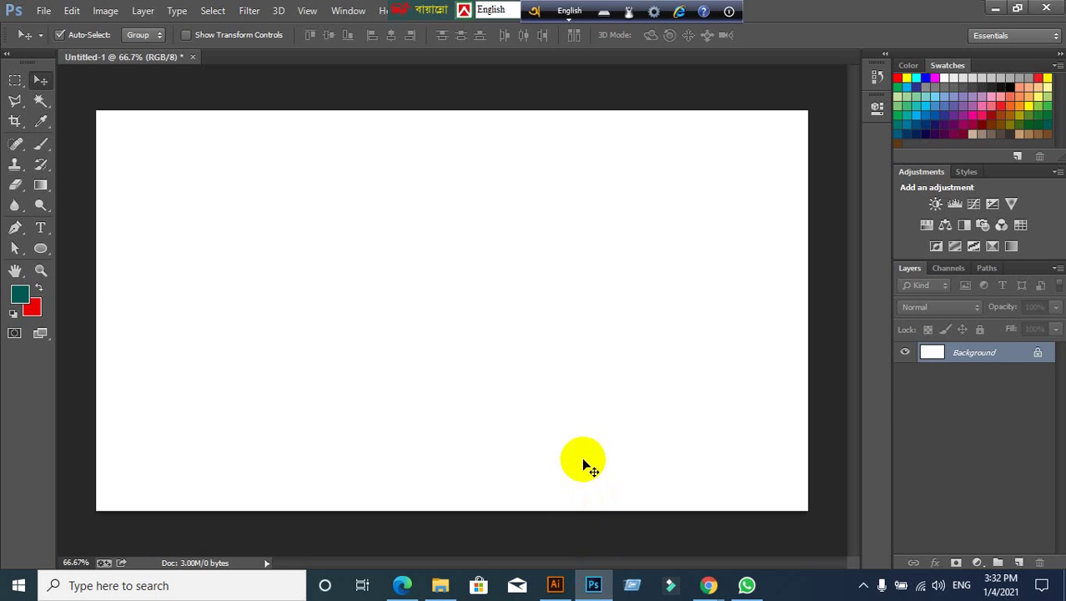
{"action": "left_click", "coordinate": [1008, 72]}
{"action": "left_click", "coordinate": [992, 11]}
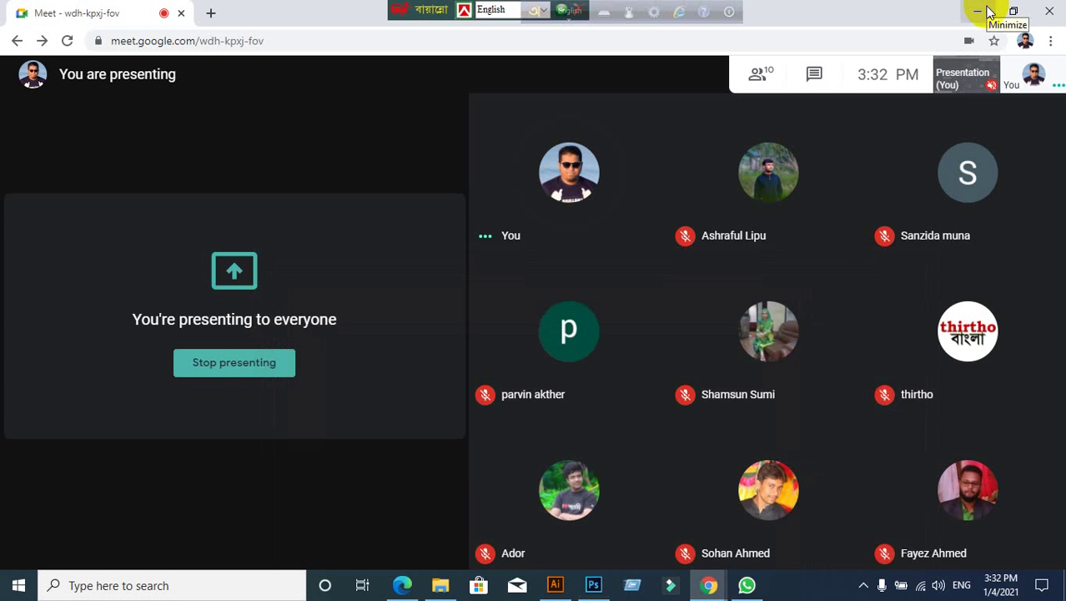
{"action": "left_click", "coordinate": [989, 12]}
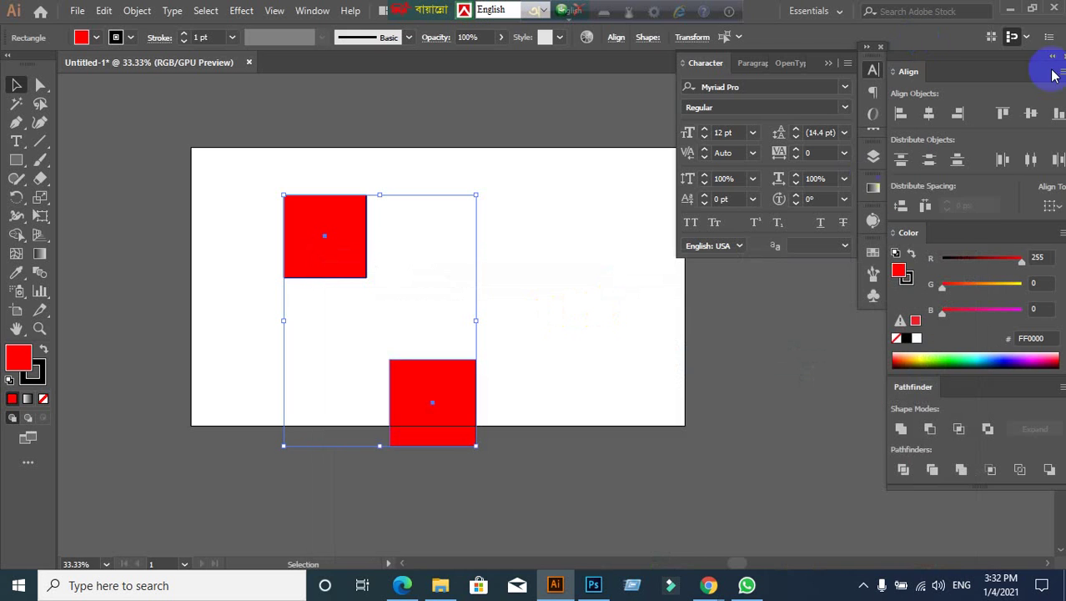
{"action": "left_click", "coordinate": [700, 254]}
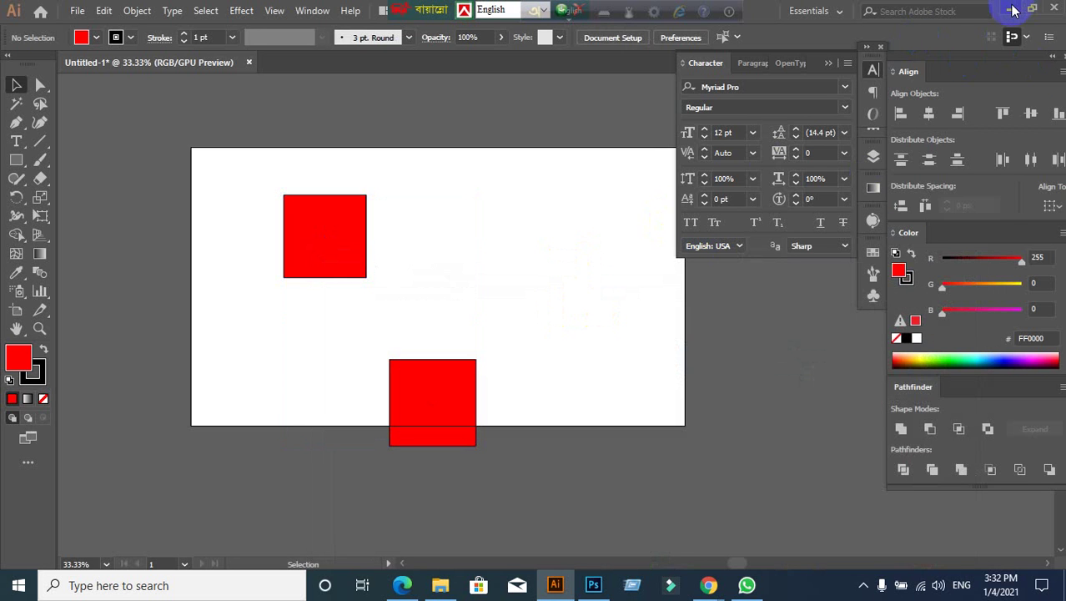